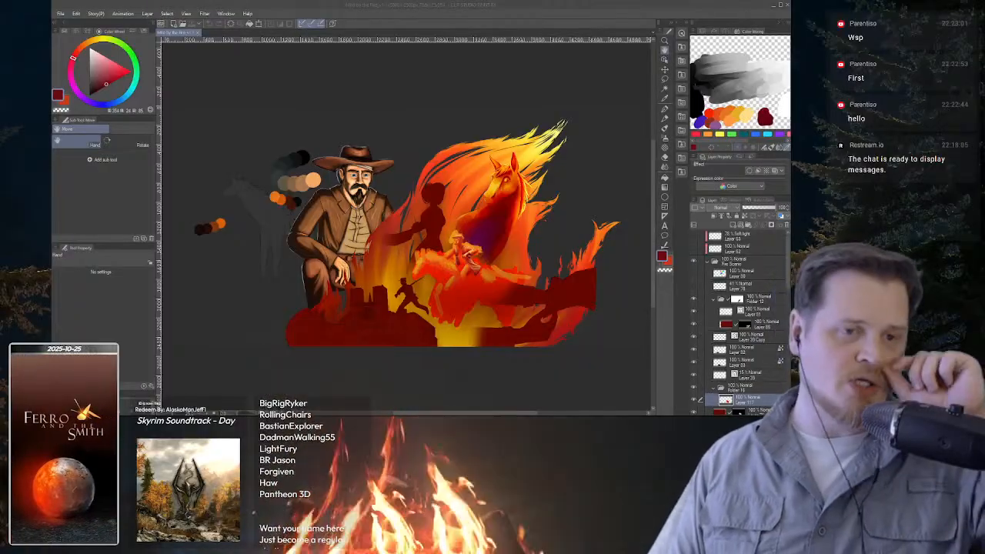
Inspect the rider's torso and arms up close and compare the painting with the active layer hidden and shown.
click(666, 304)
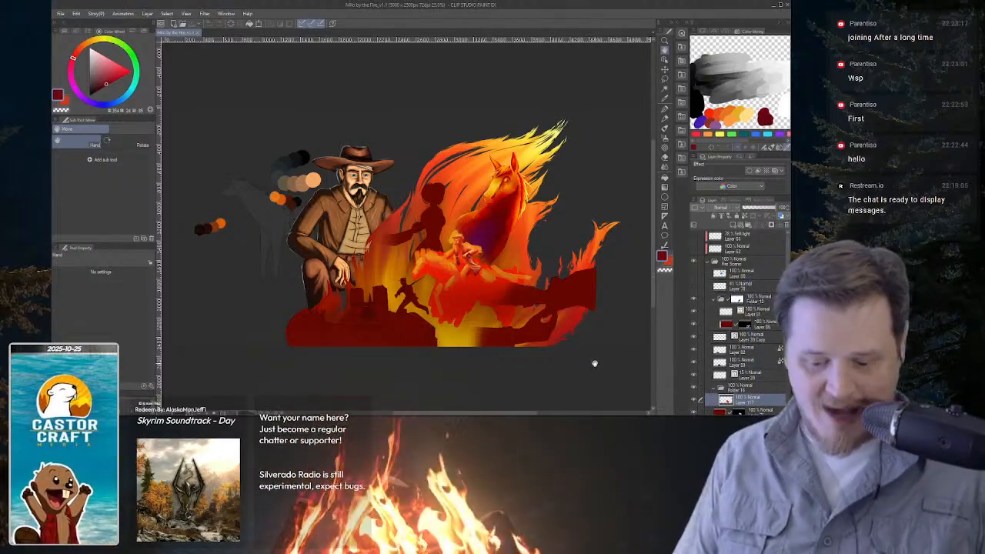
key(ctrl+space)
click(454, 251)
scroll(475, 271, up, 6)
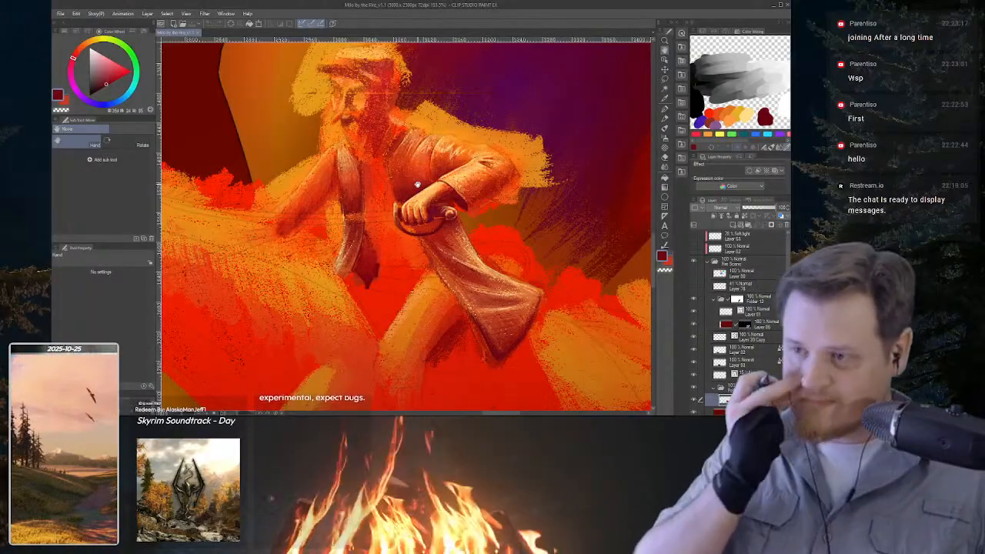
key(ctrl+space)
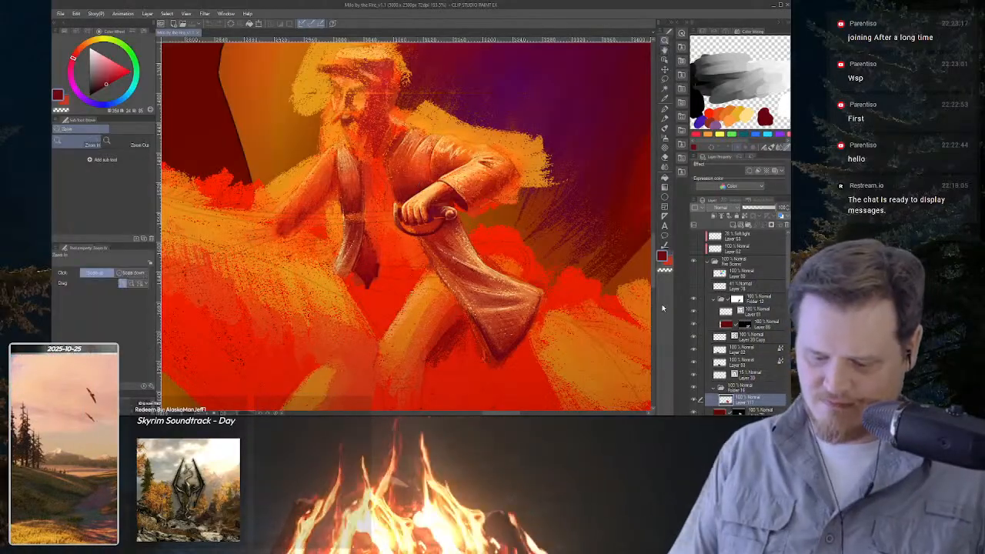
drag(423, 166, 521, 282)
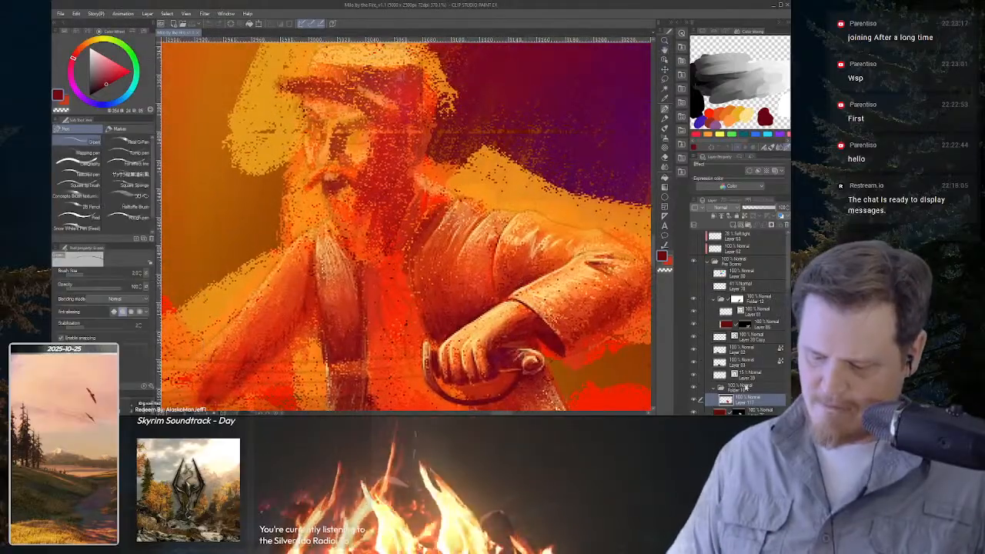
click(694, 401)
click(695, 400)
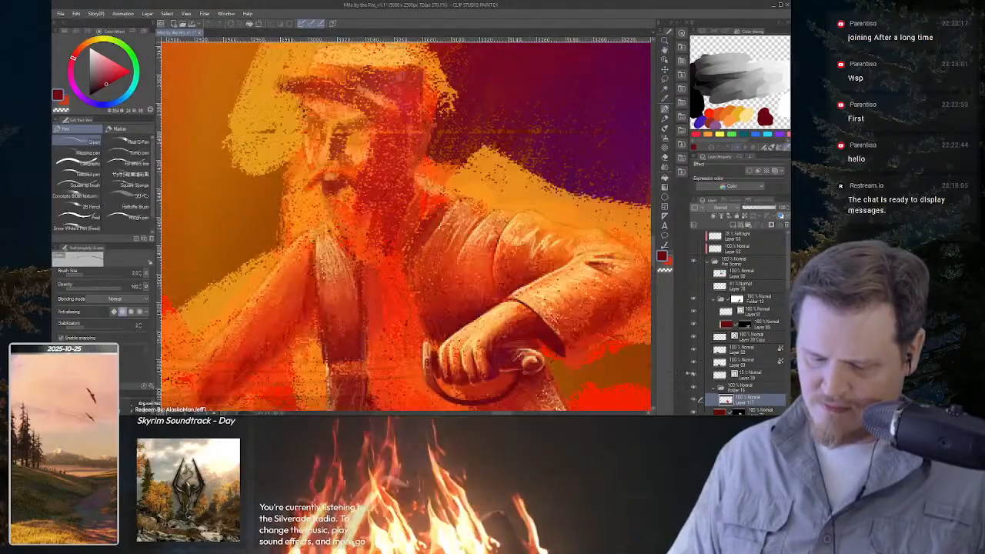
Paint pale yellow highlights along the upper edge of the rider's extended sleeve, alternating between the pen and the textured brush.
key(b)
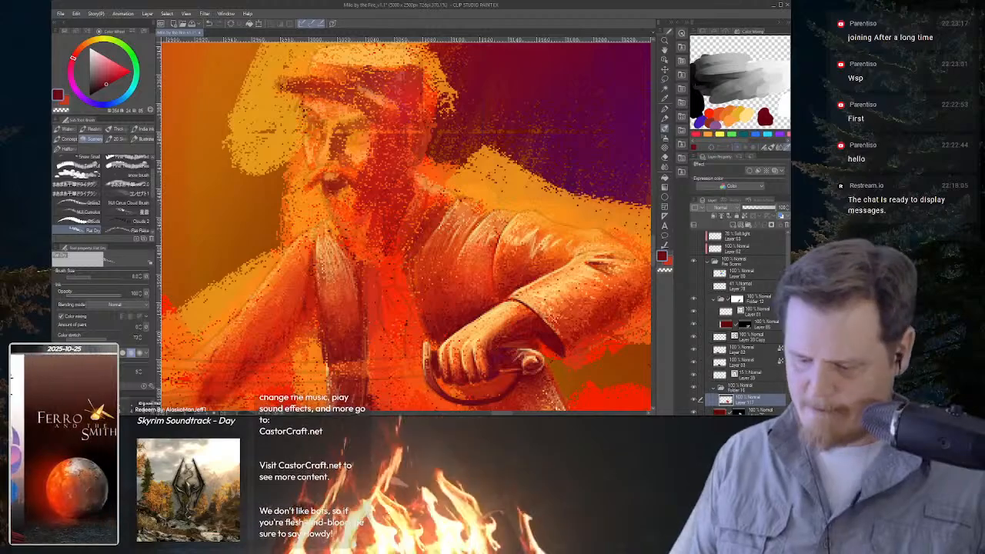
click(742, 107)
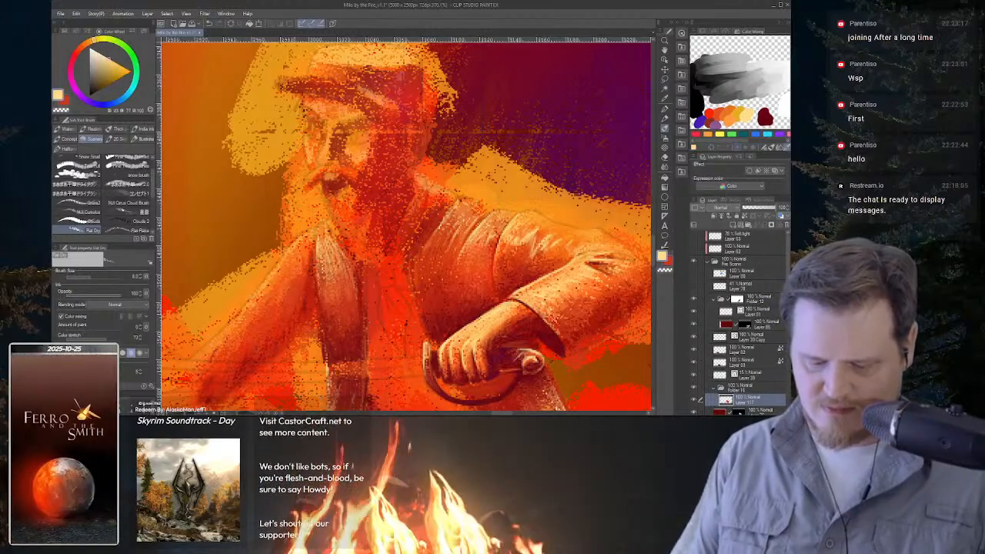
drag(306, 248, 300, 279)
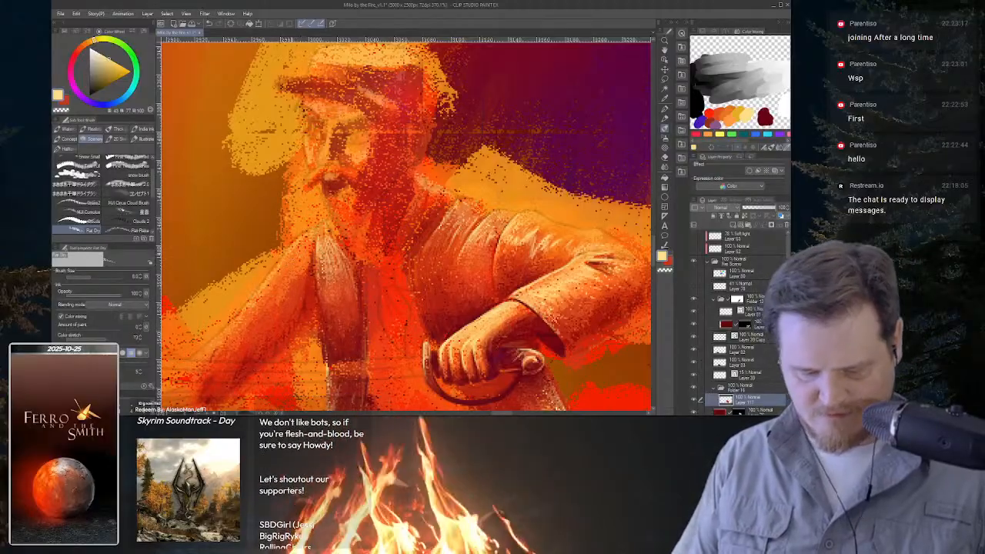
key(p)
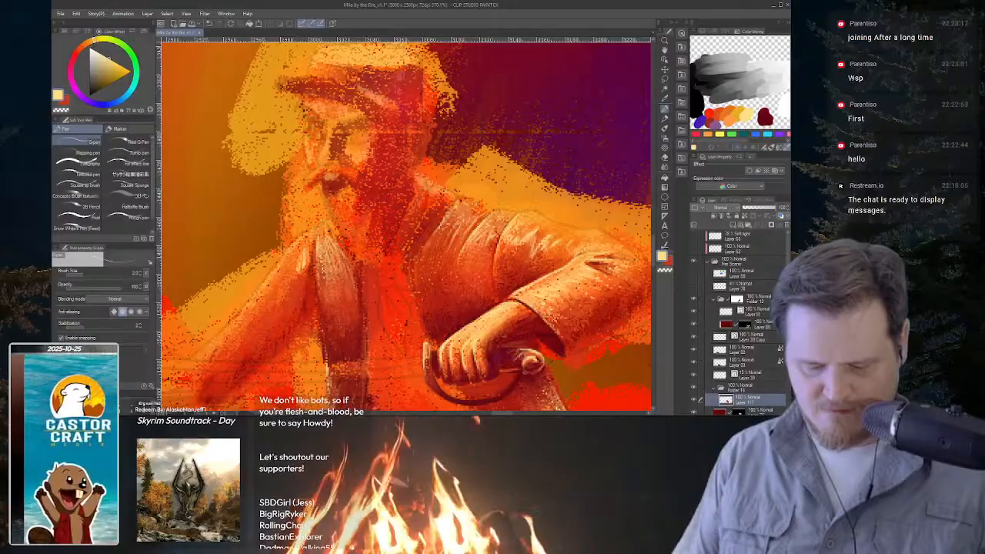
key(b)
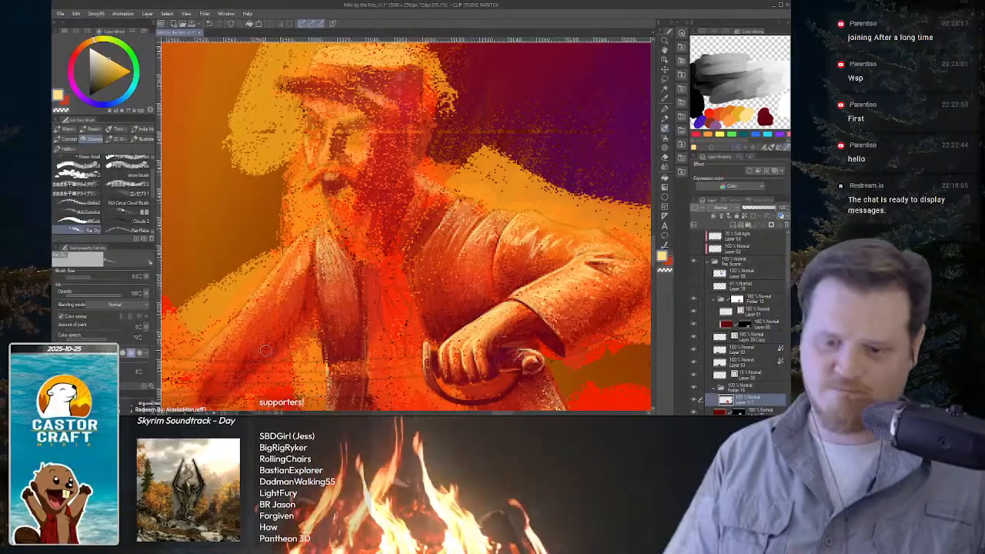
key(p)
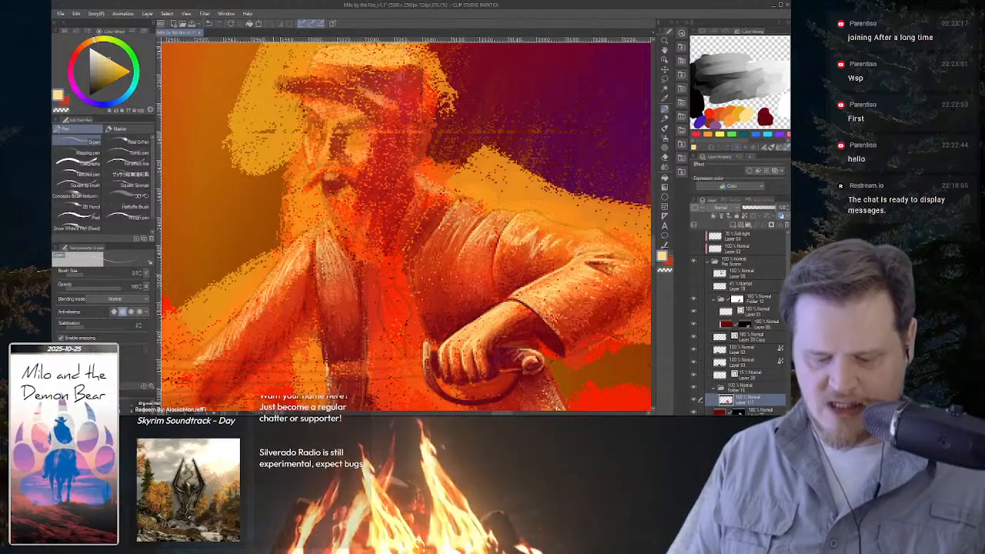
key(b)
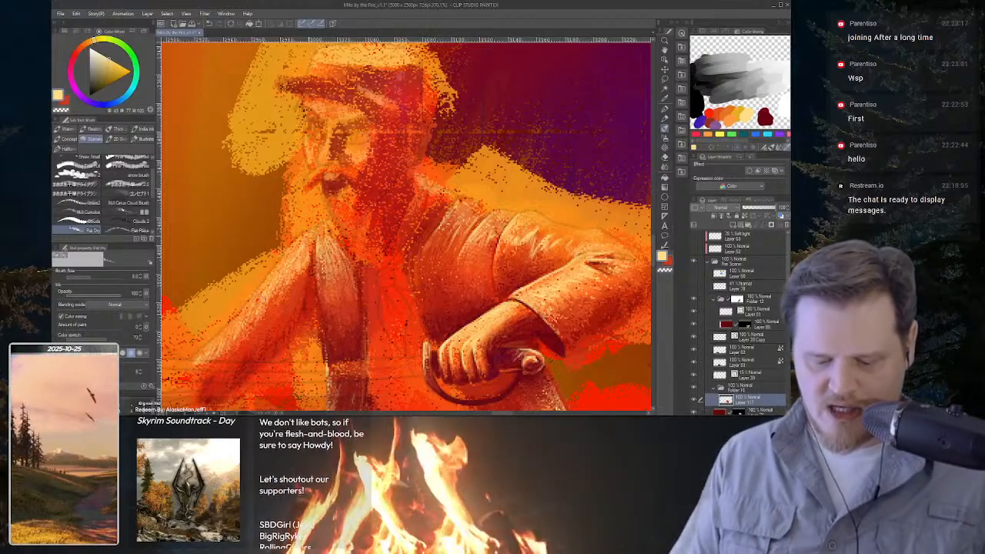
key(p)
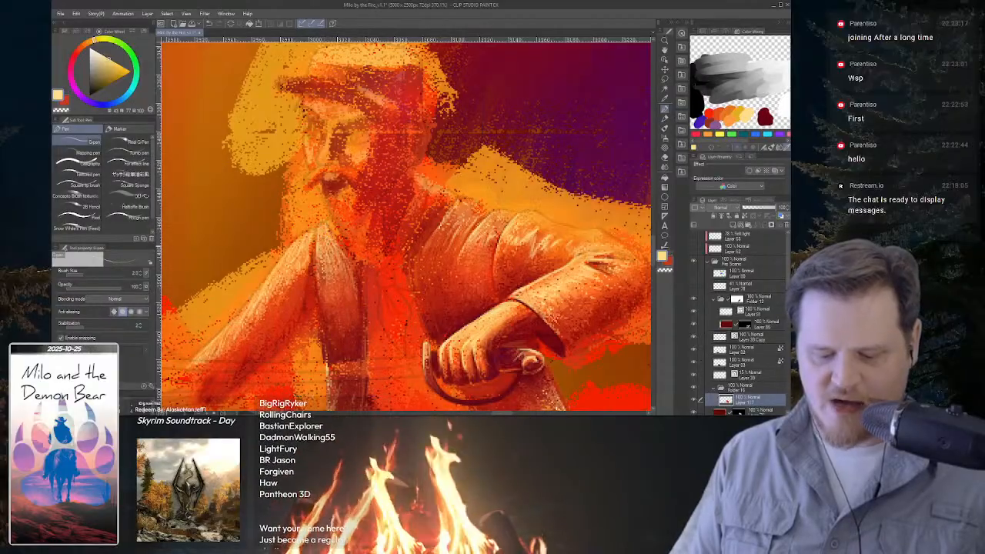
key(b)
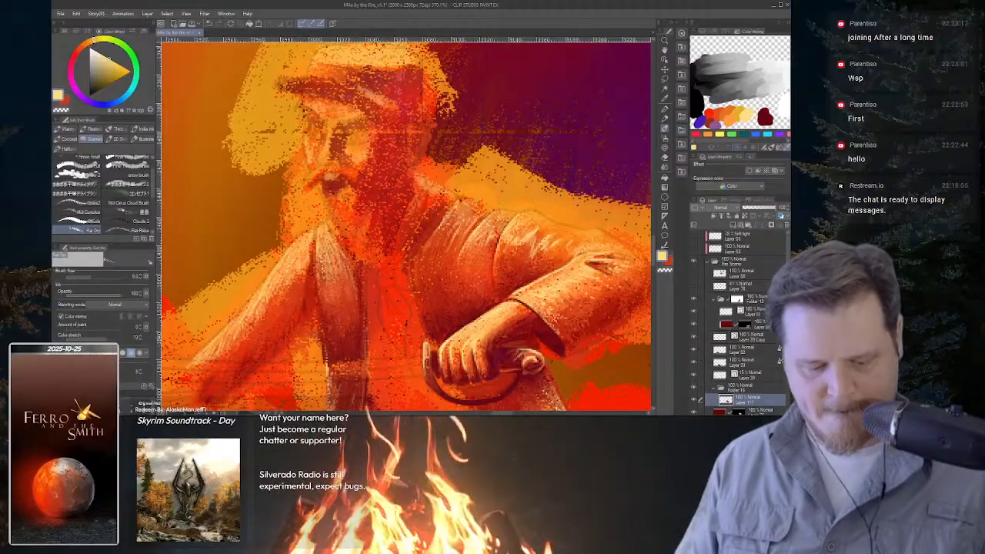
Switch to the red-orange colour and shape the fold shading on the rider's extended sleeve with pen and textured brush.
key(x)
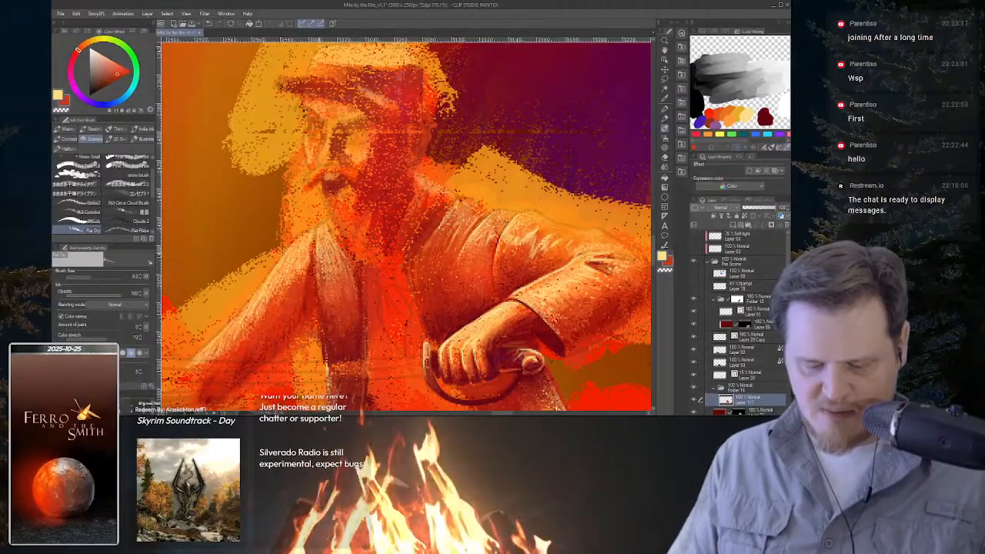
key(p)
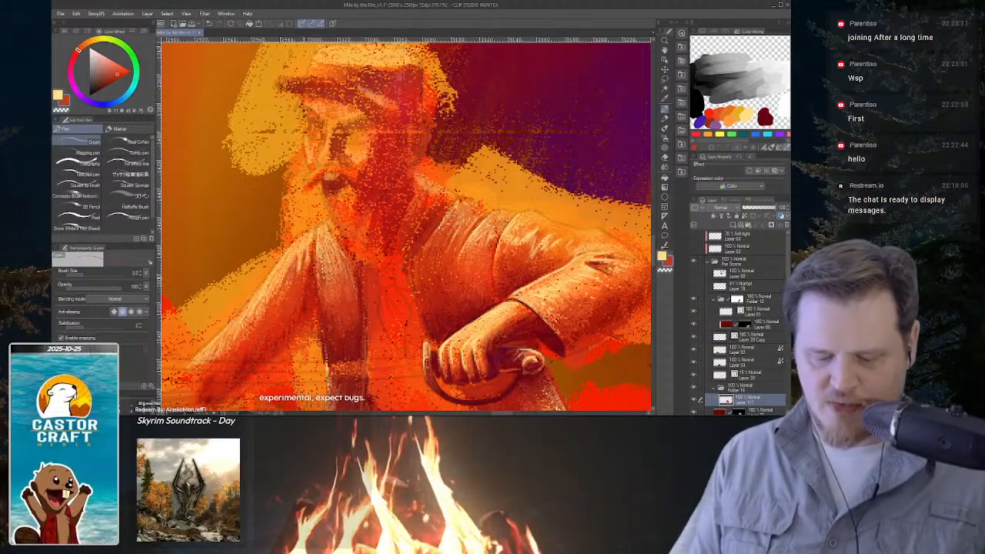
key(b)
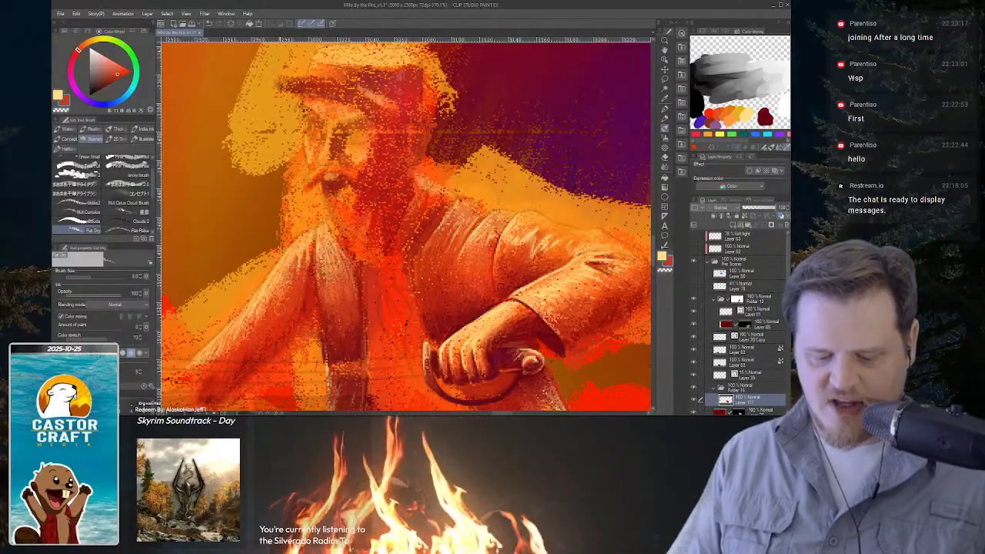
key(p)
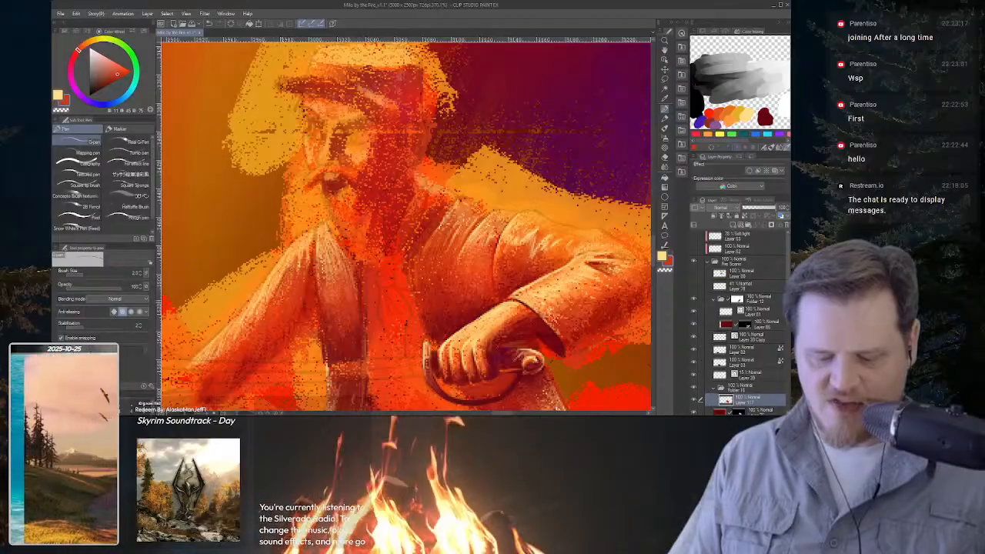
key(b)
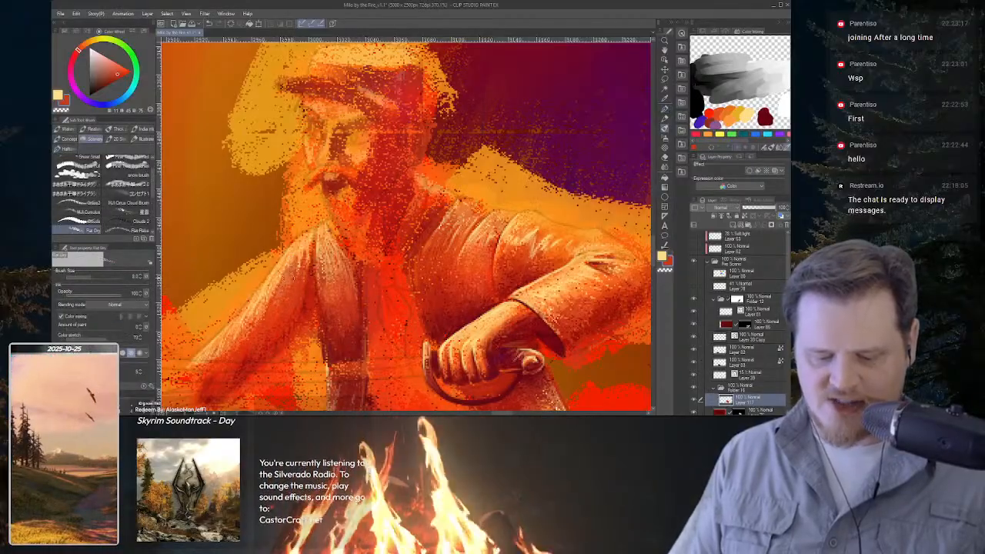
key(p)
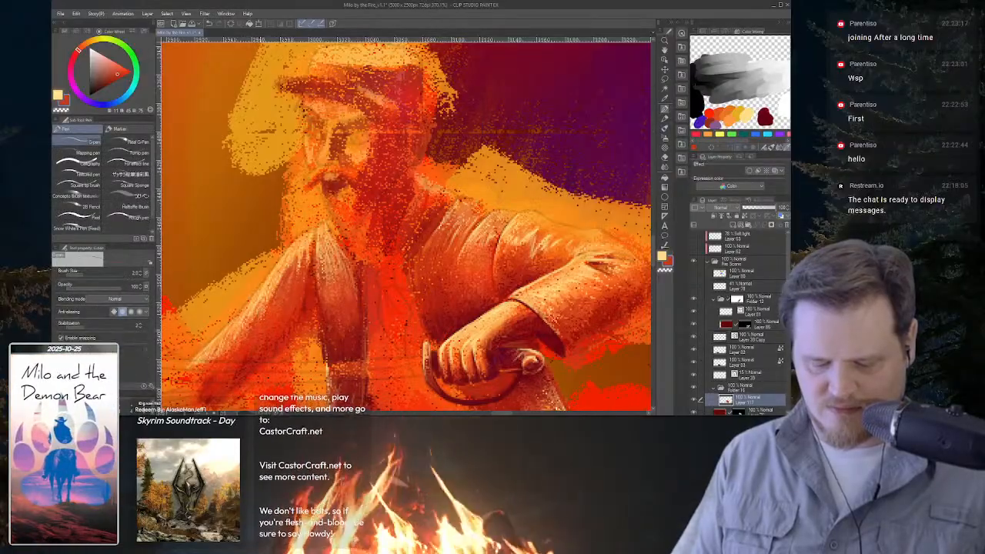
key(b)
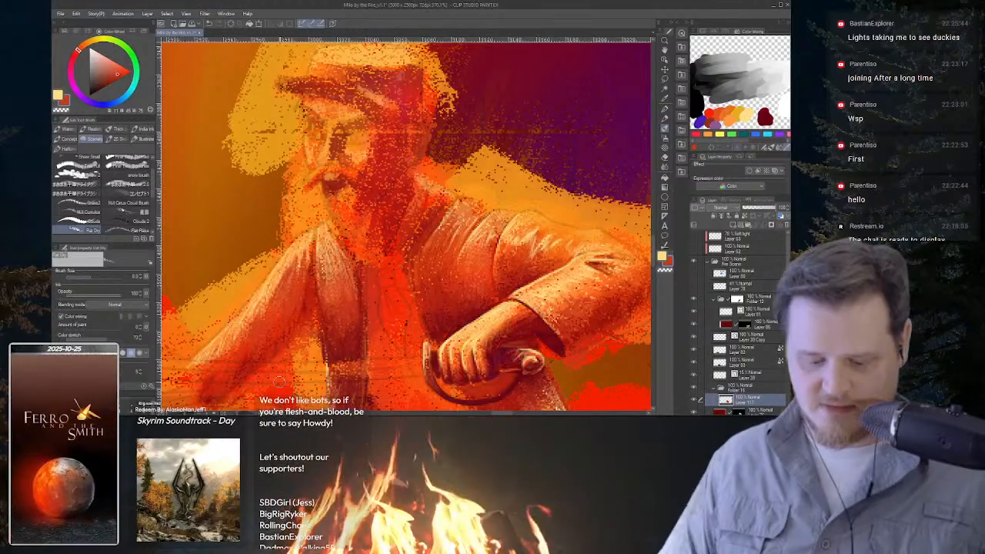
key(p)
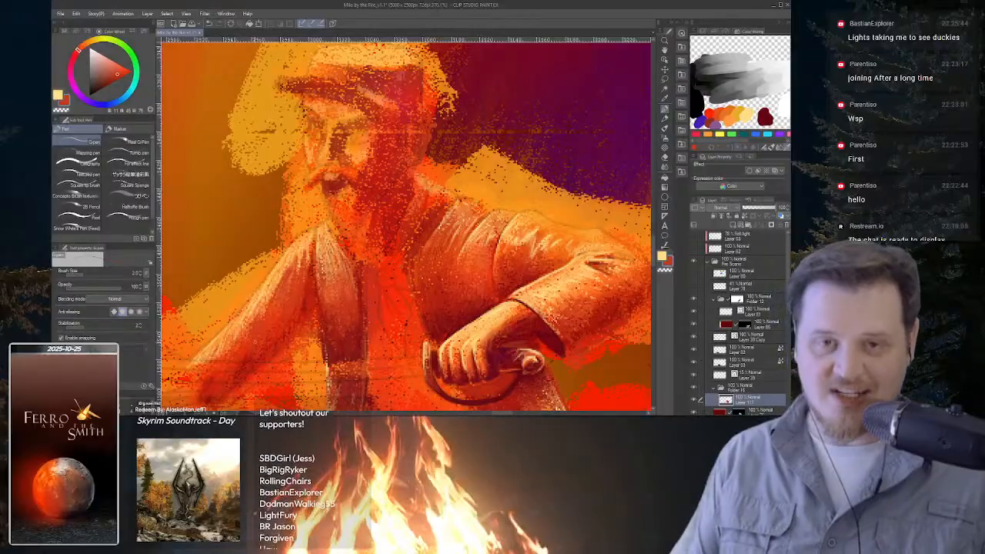
key(b)
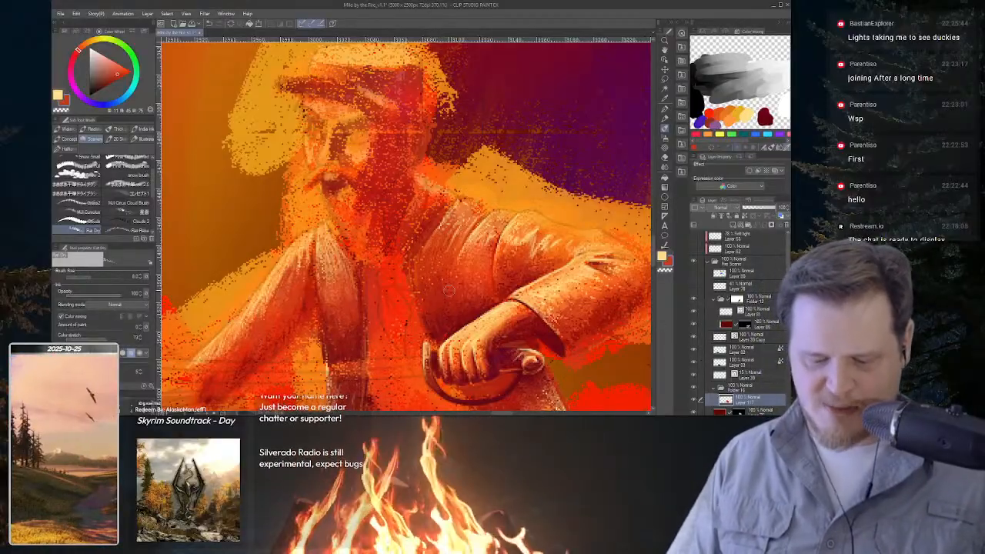
Sample an orange from the painting and continue blending the folds of the rider's extended sleeve with it.
key(k)
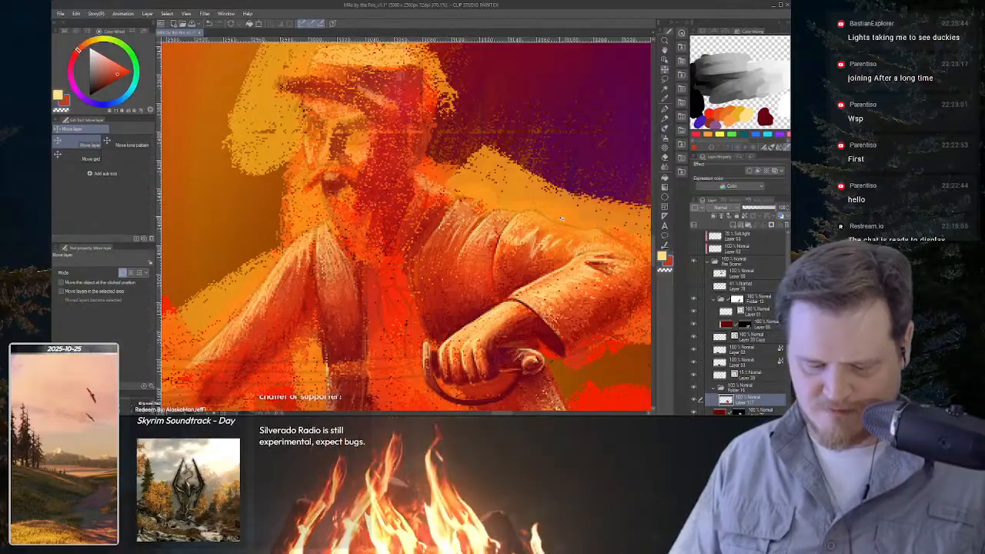
key(p)
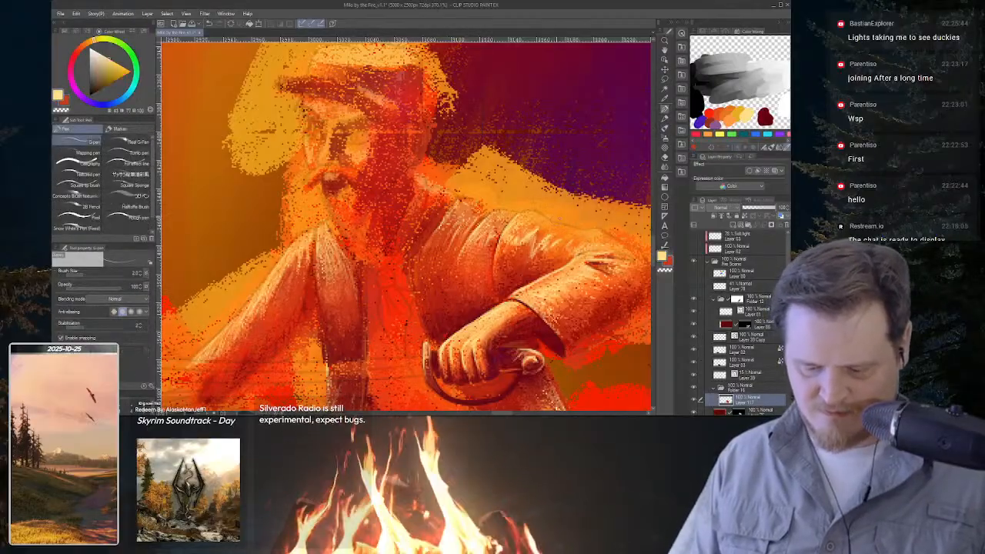
key(i)
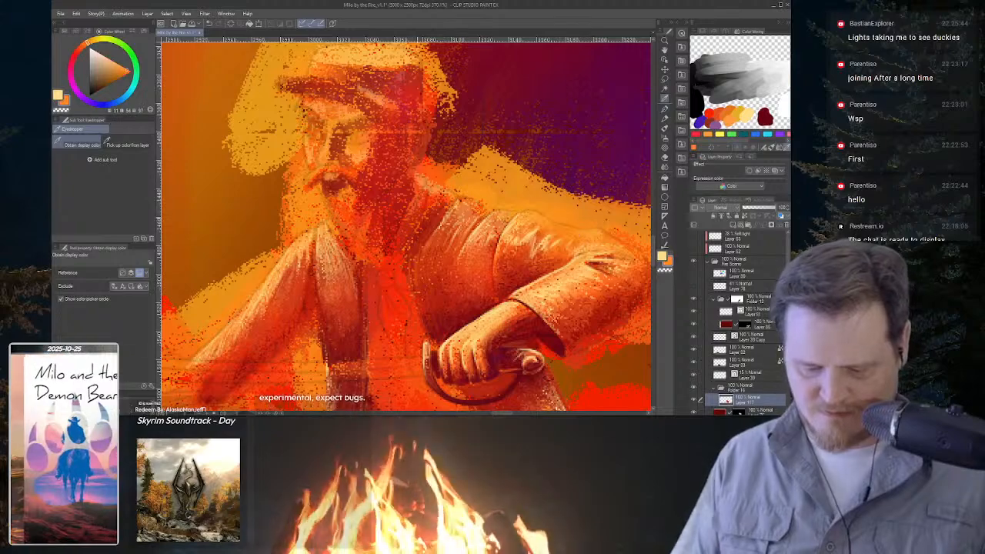
key(p)
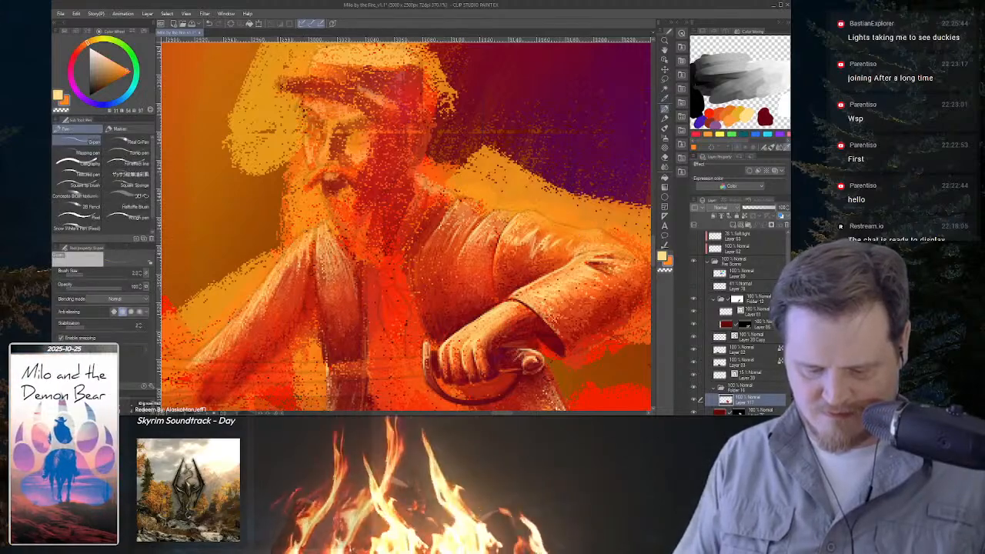
key(b)
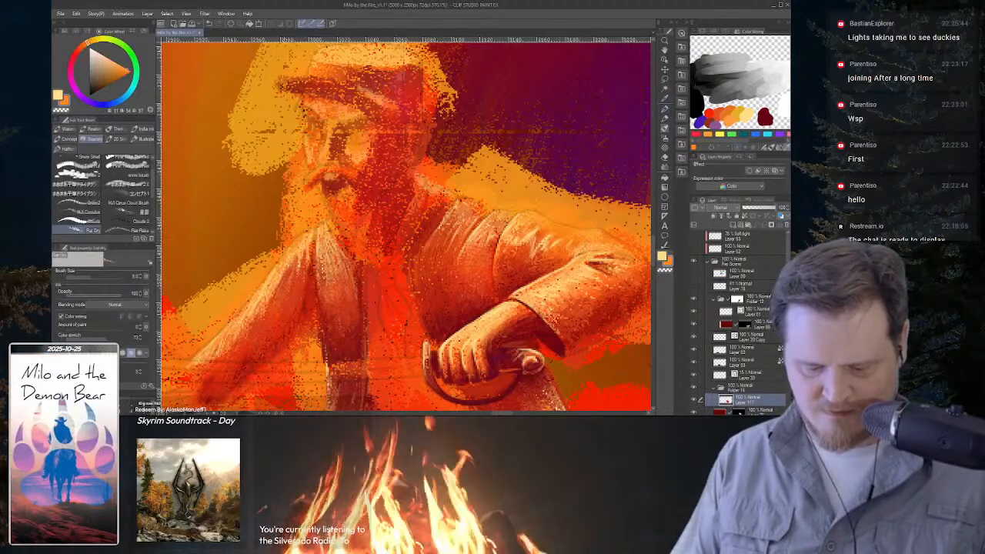
Paint pale yellow highlights on the folds midway down the rider's extended sleeve, alternating between the pen and the textured brush.
key(p)
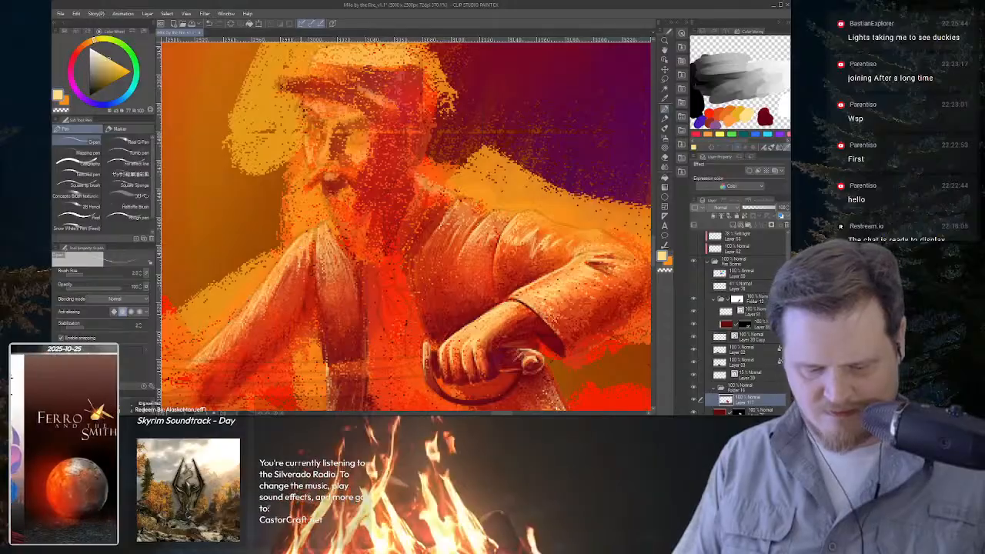
key(b)
key(p)
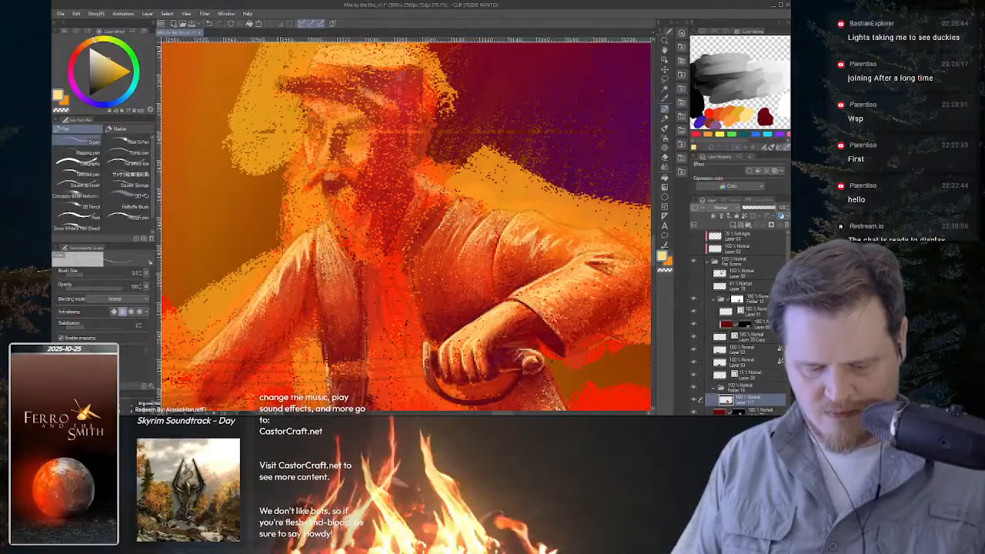
key(b)
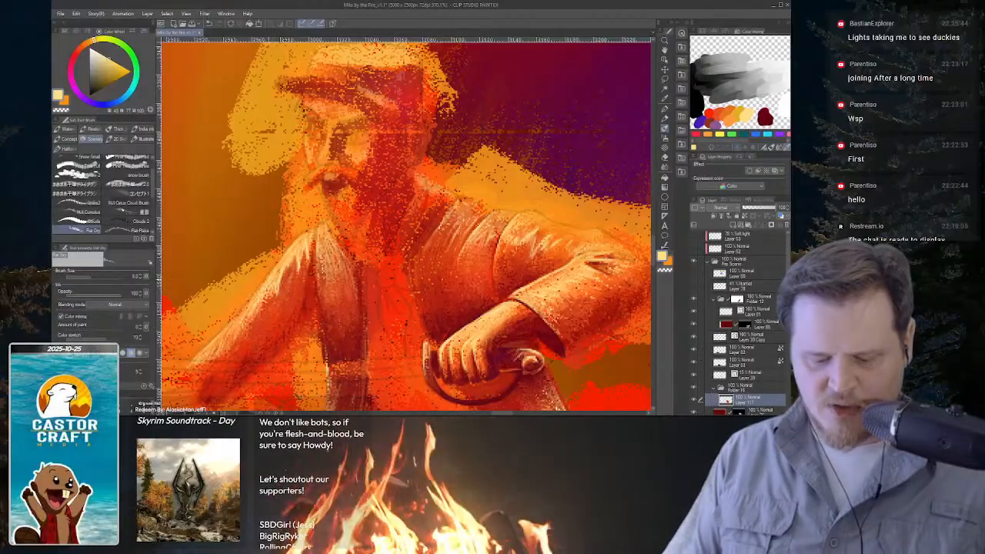
key(p)
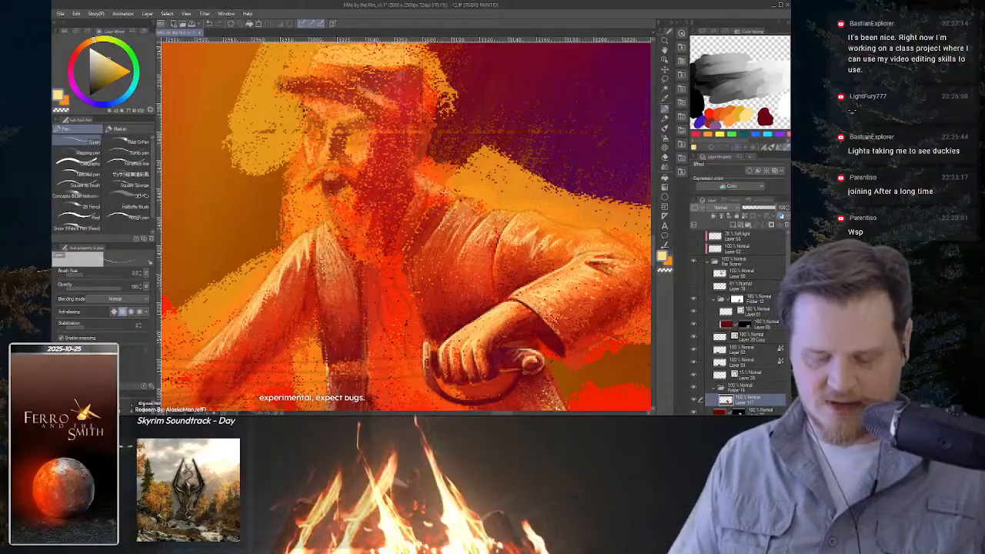
key(b)
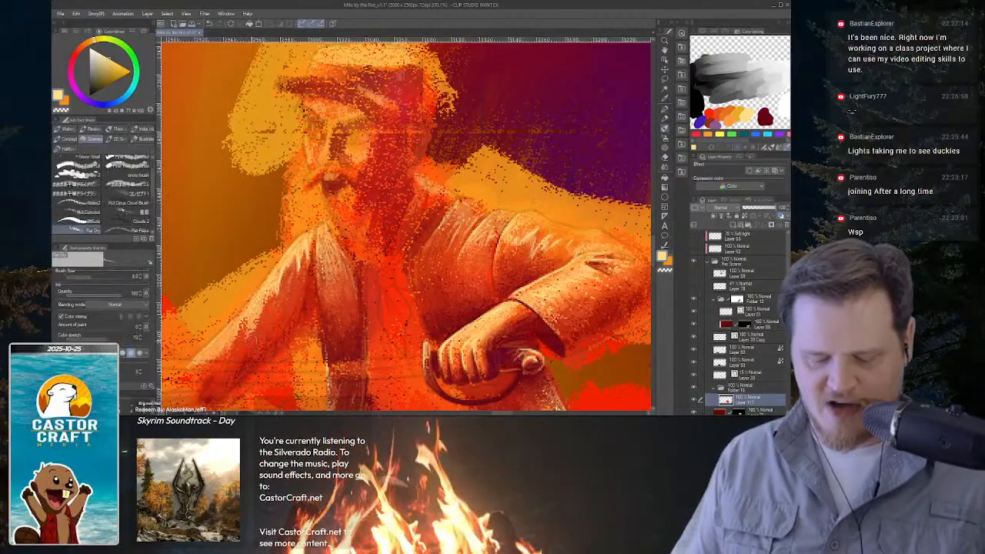
key(p)
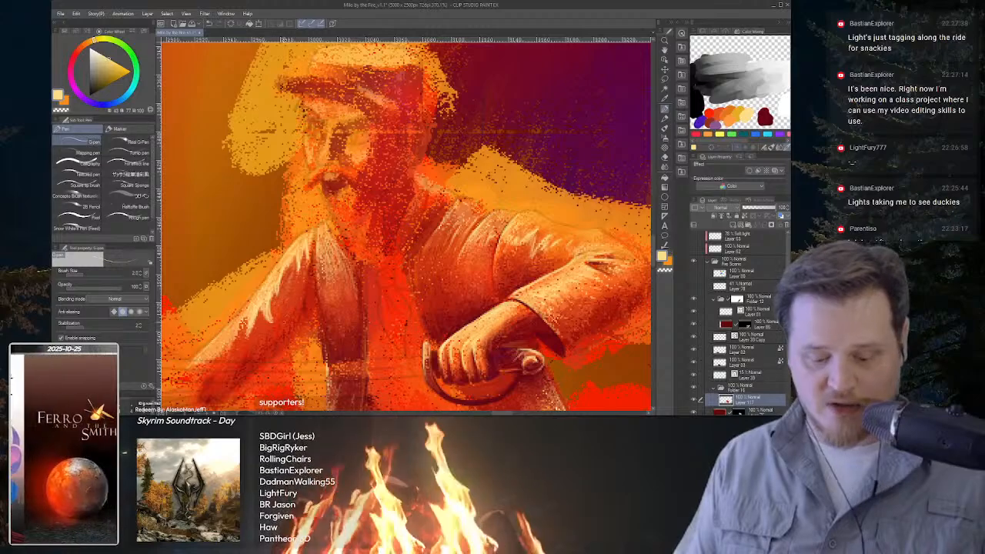
key(b)
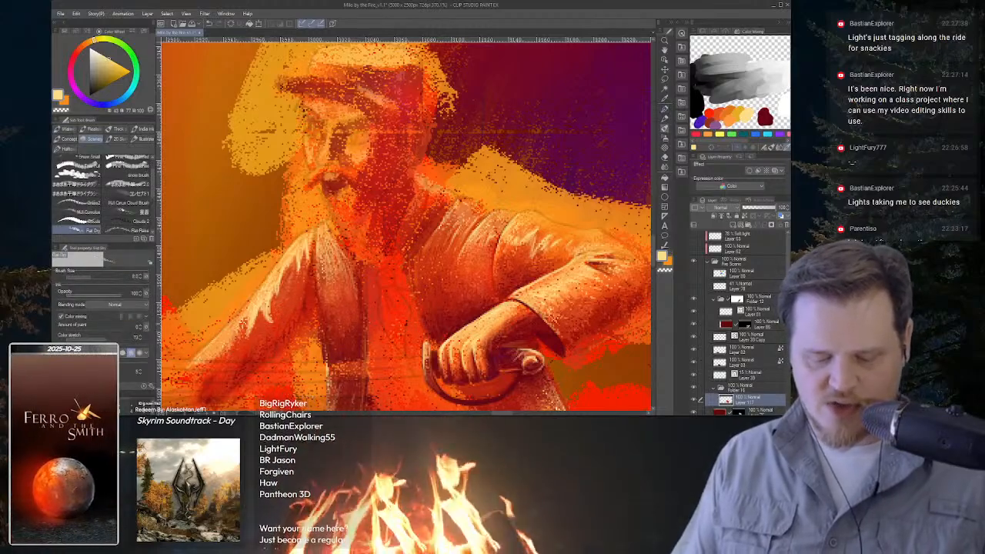
key(p)
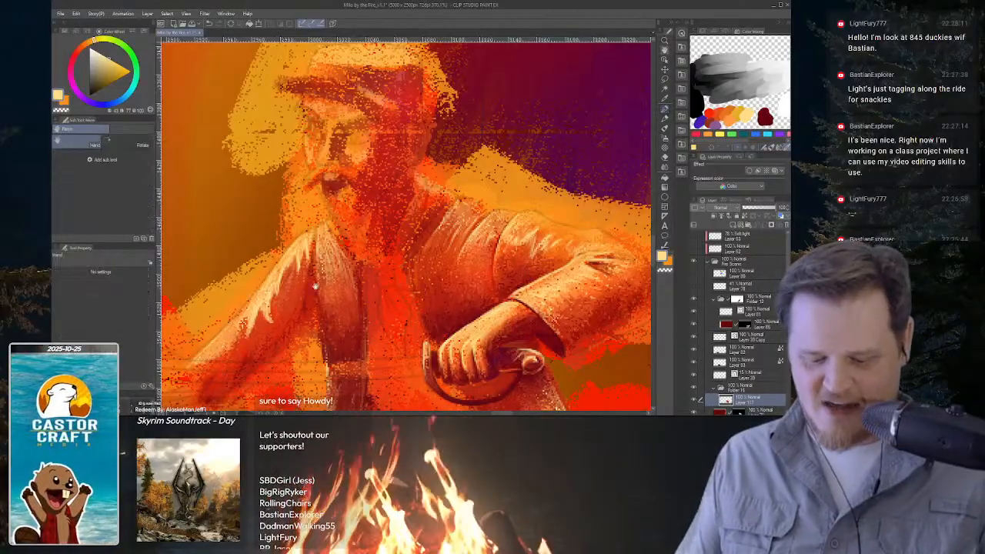
Sample a red-orange from the sleeve to rework the highlight's edge, and add pale yellow strokes down the forearm toward the cuff.
drag(331, 286, 459, 175)
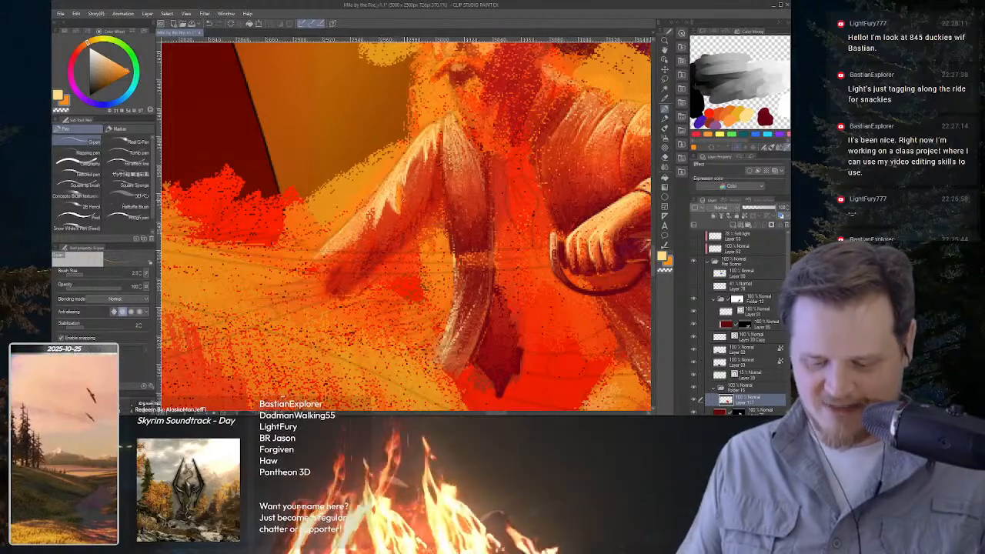
key(b)
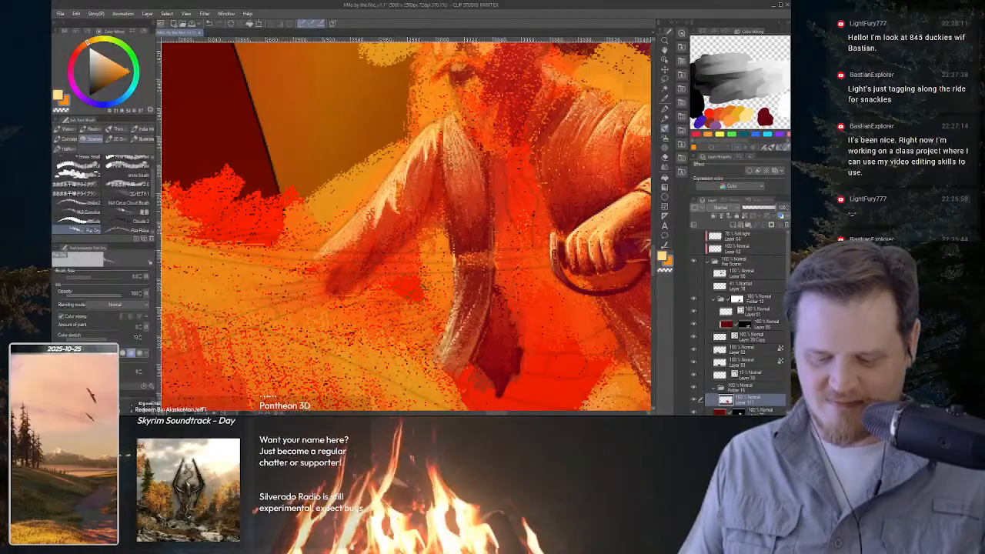
key(p)
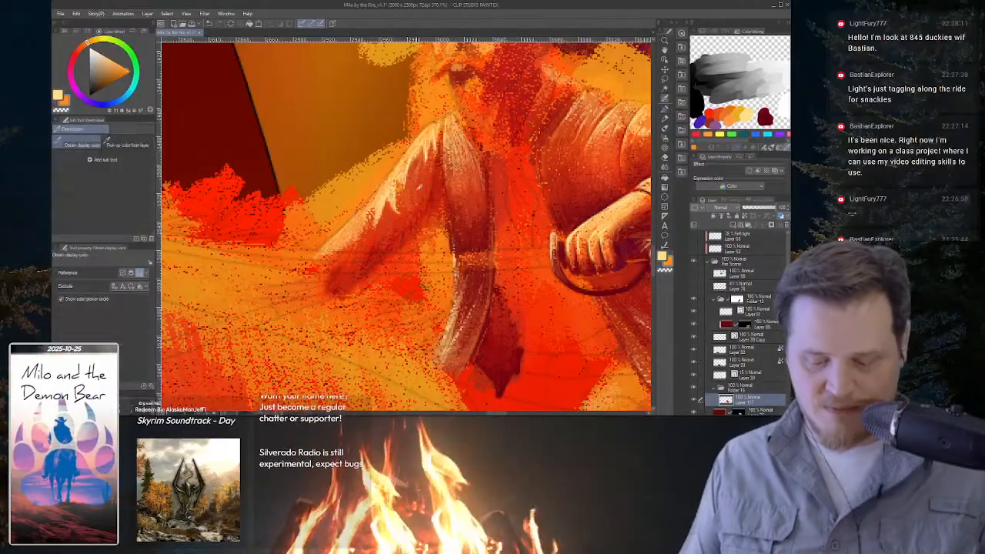
alt+click(416, 186)
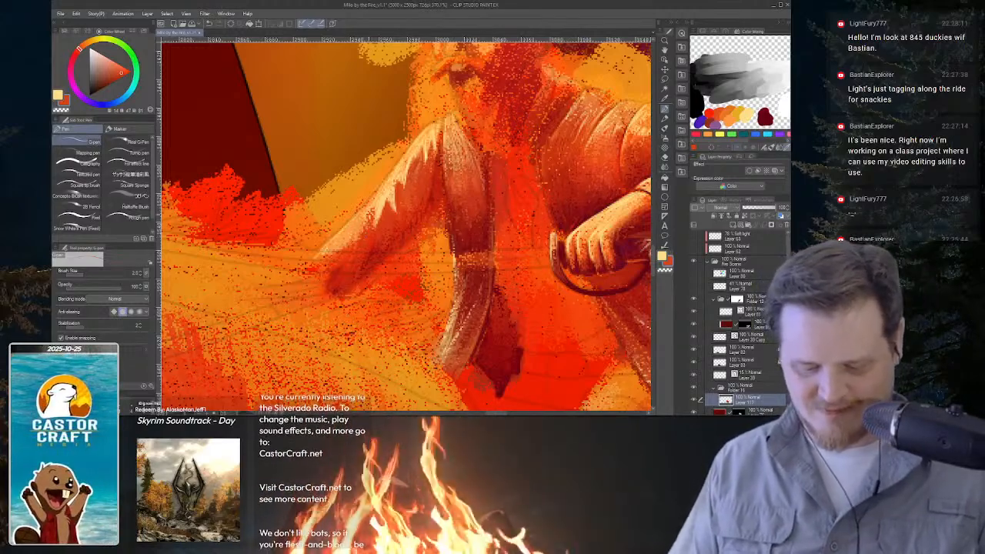
key(x)
drag(372, 211, 334, 256)
key(b)
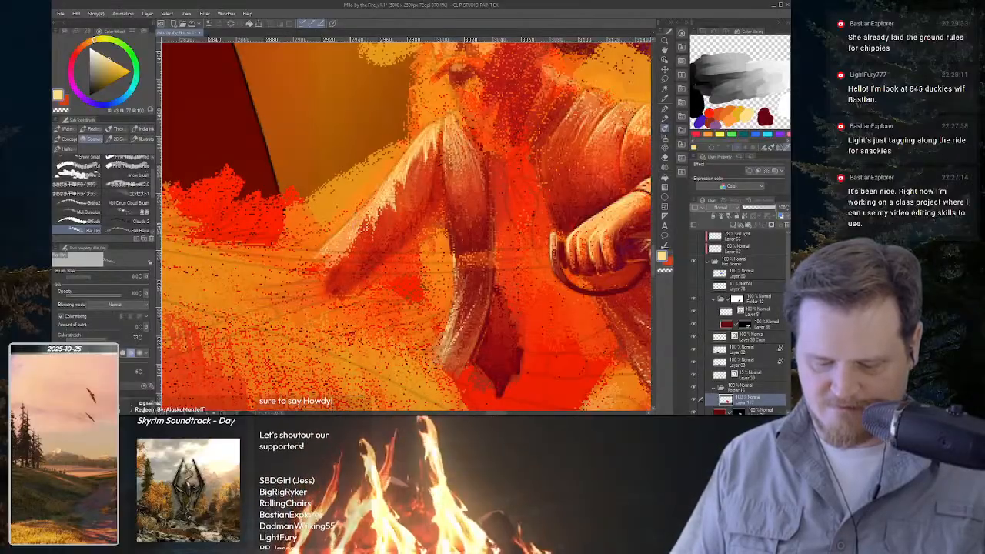
Paint a pale yellow highlight along the brim of the rider's hat with the pen.
key(h)
scroll(407, 273, down, 8)
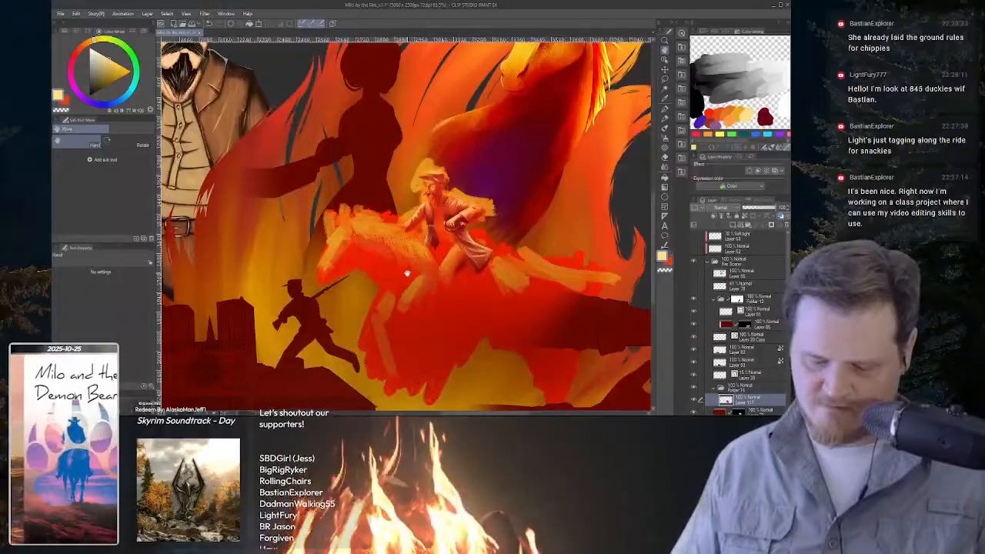
key(/)
scroll(485, 213, up, 6)
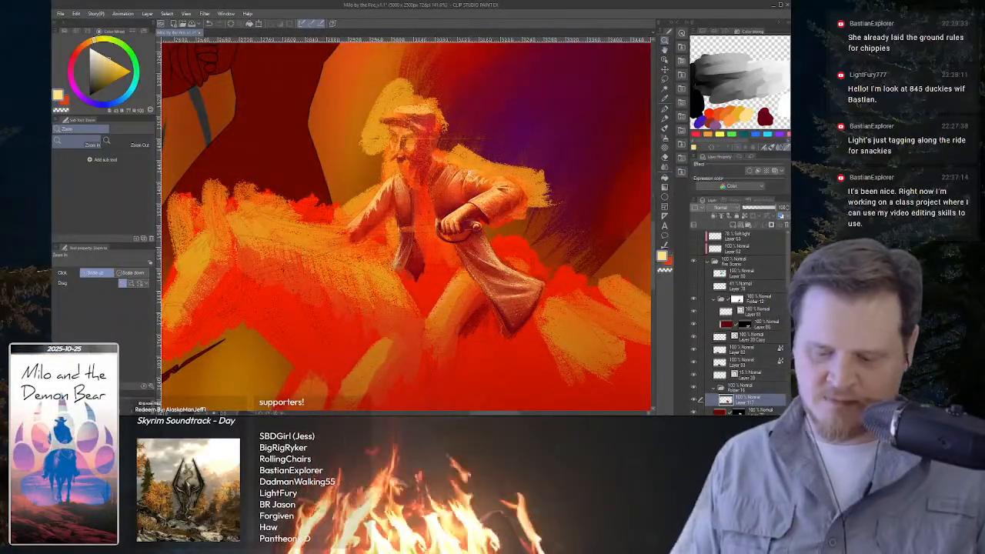
drag(474, 163, 531, 164)
key(space)
drag(408, 177, 482, 227)
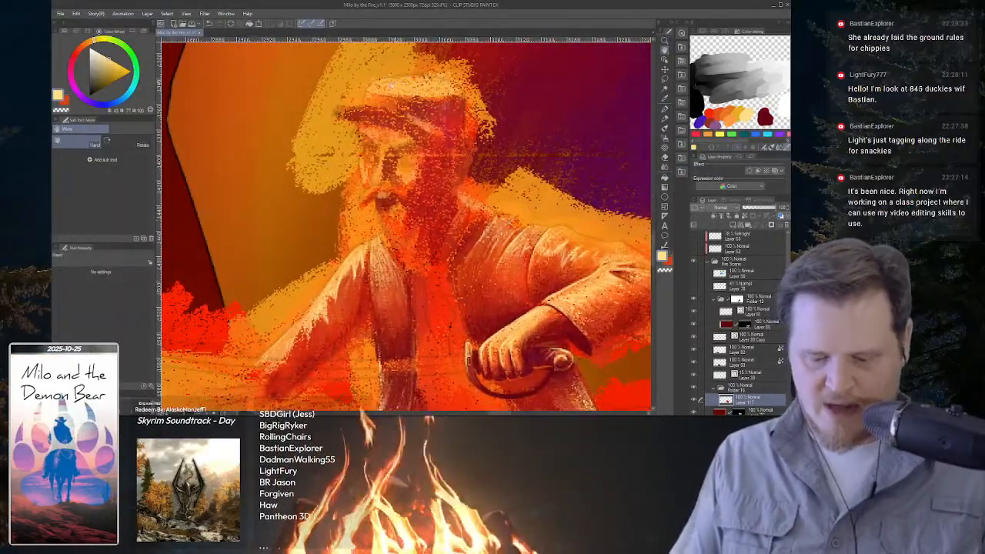
key(p)
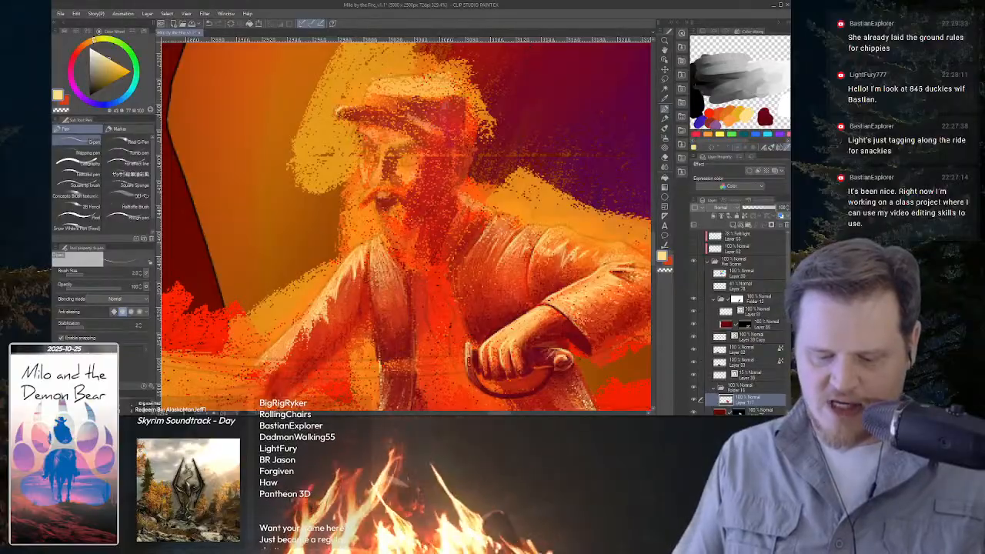
key(shift+space)
drag(533, 136, 351, 81)
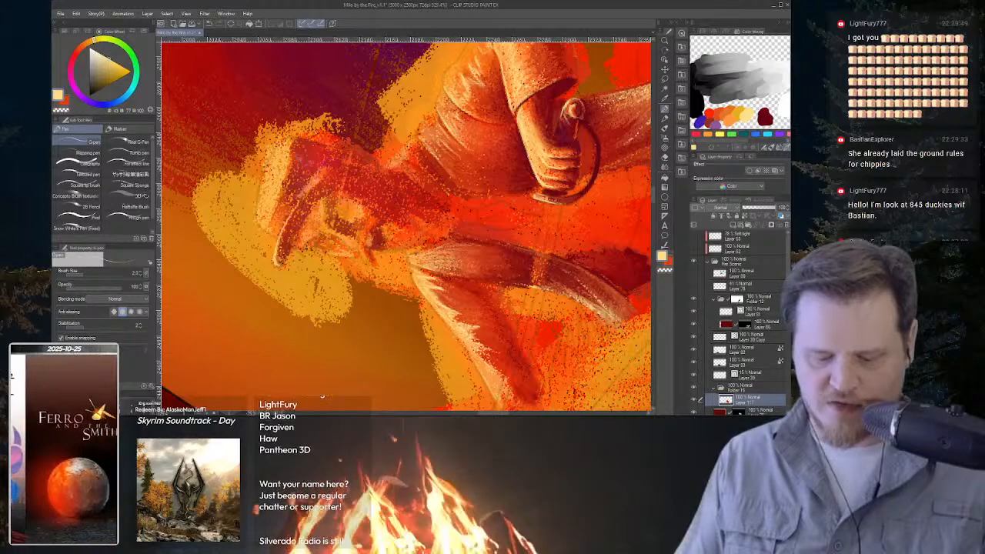
drag(283, 241, 315, 180)
Refine the brim highlight and outline the fire-lit front edge of the hat's crown in pale yellow.
key(r)
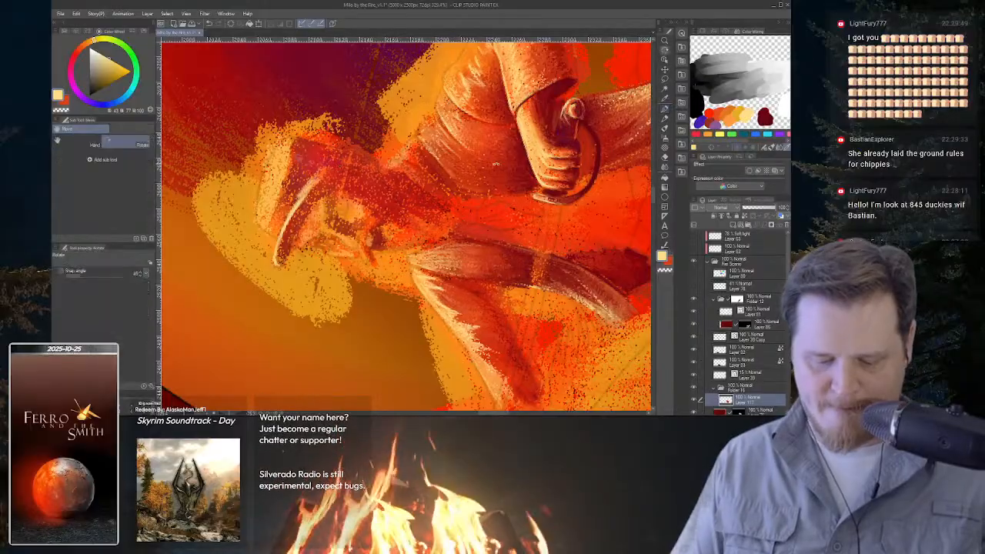
drag(324, 308, 440, 116)
key(p)
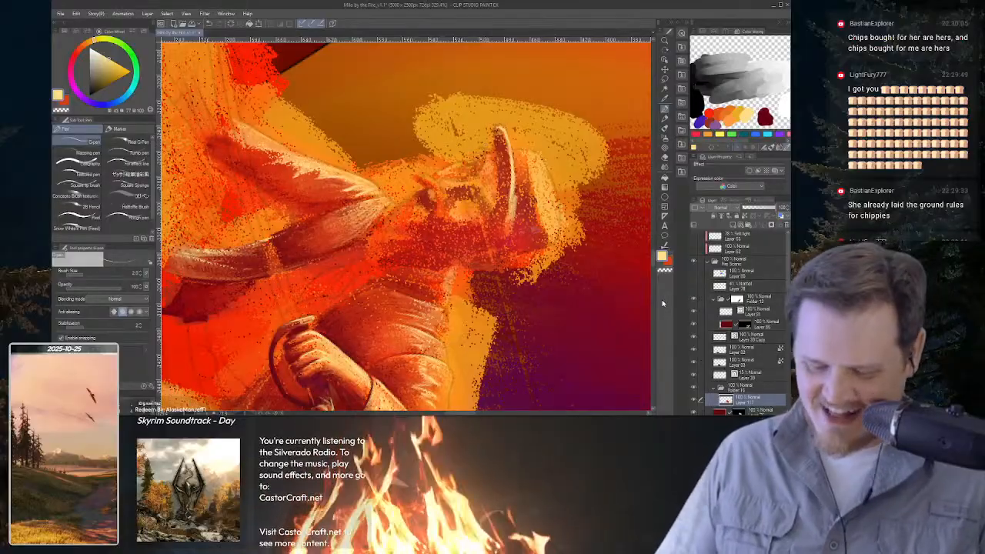
drag(500, 192, 344, 148)
mouse_move(413, 141)
mouse_down()
mouse_move(388, 143)
mouse_move(495, 186)
mouse_up()
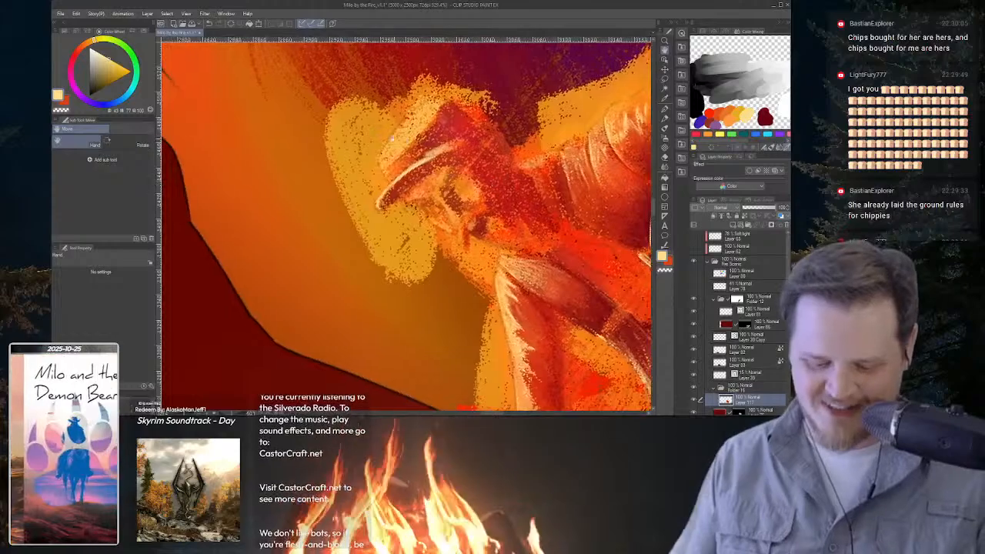
drag(381, 165, 412, 113)
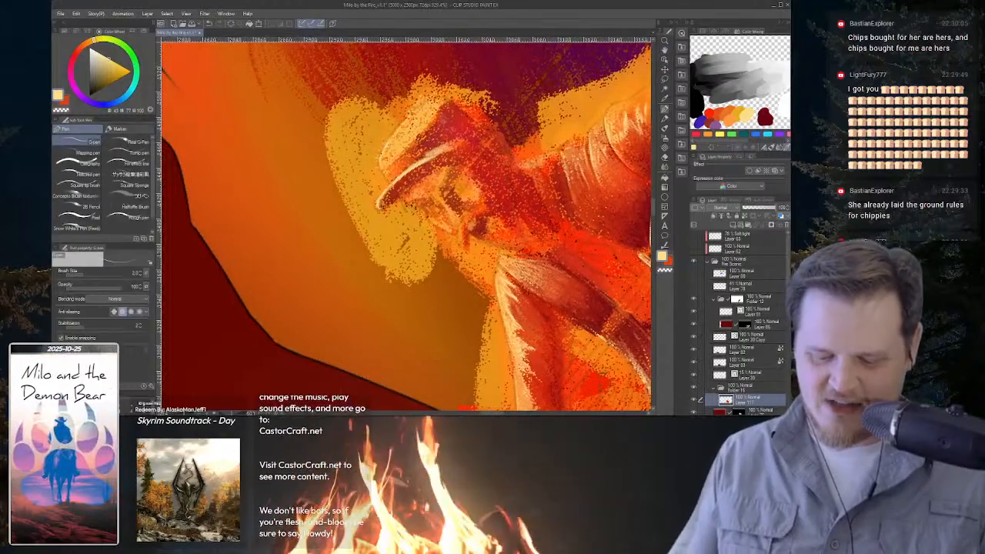
drag(396, 156, 442, 110)
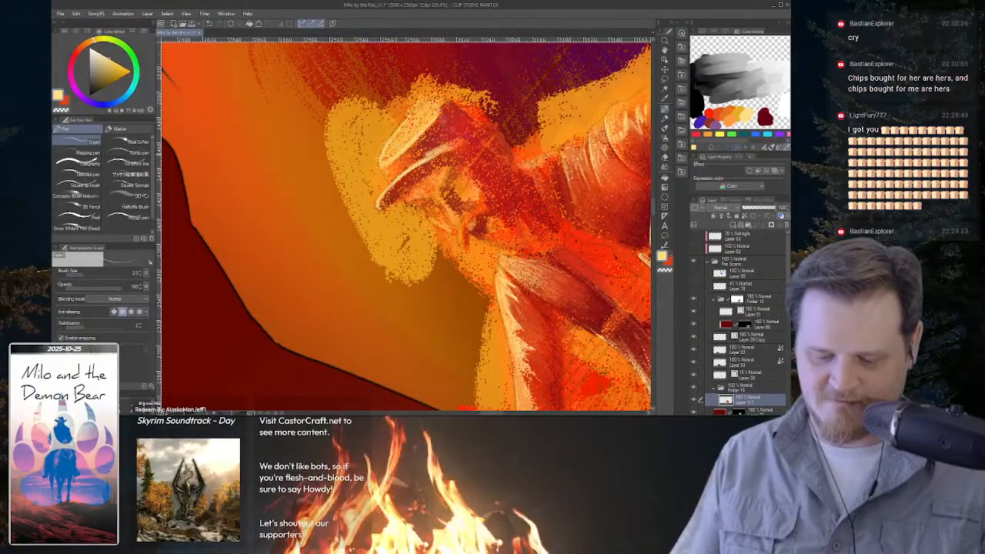
drag(409, 133, 433, 104)
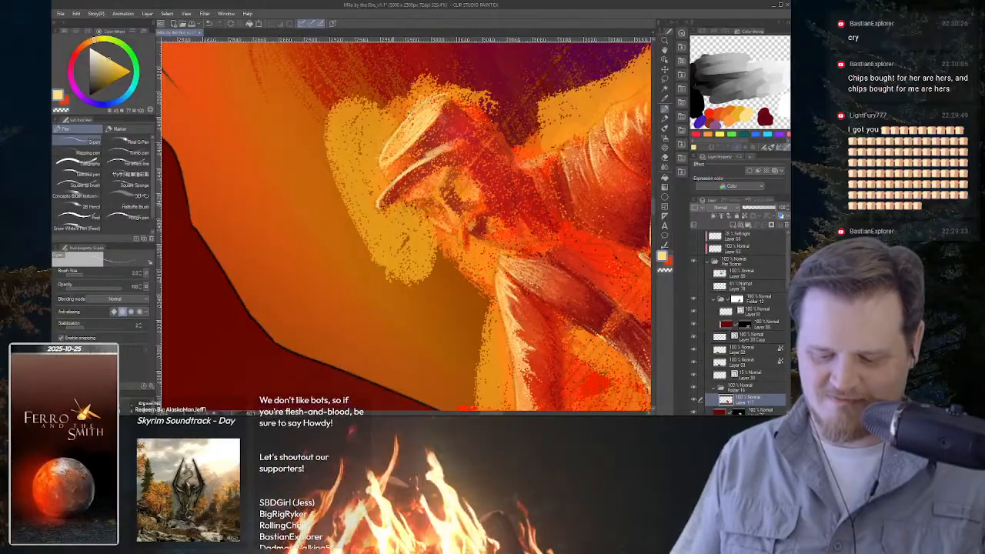
Build up pale yellow strokes across the top of the hat's crown and define the crown's rim.
drag(481, 123, 492, 106)
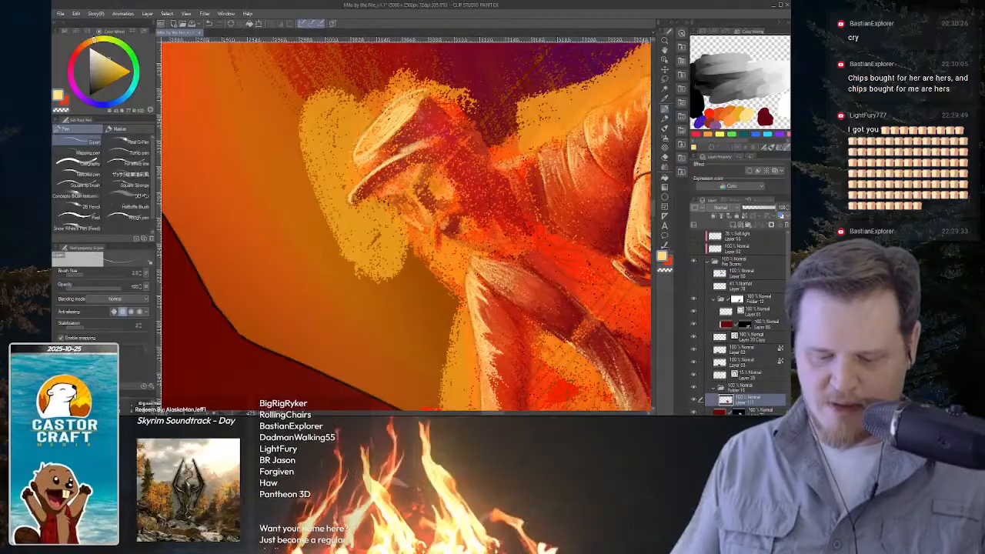
drag(461, 123, 501, 298)
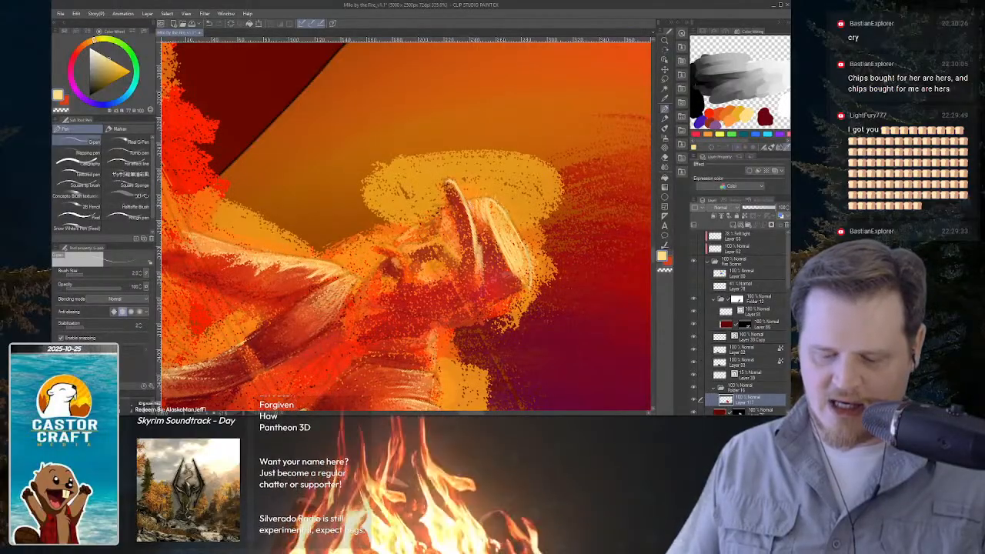
mouse_move(476, 199)
mouse_down()
mouse_move(489, 197)
mouse_move(475, 153)
mouse_move(368, 135)
mouse_up()
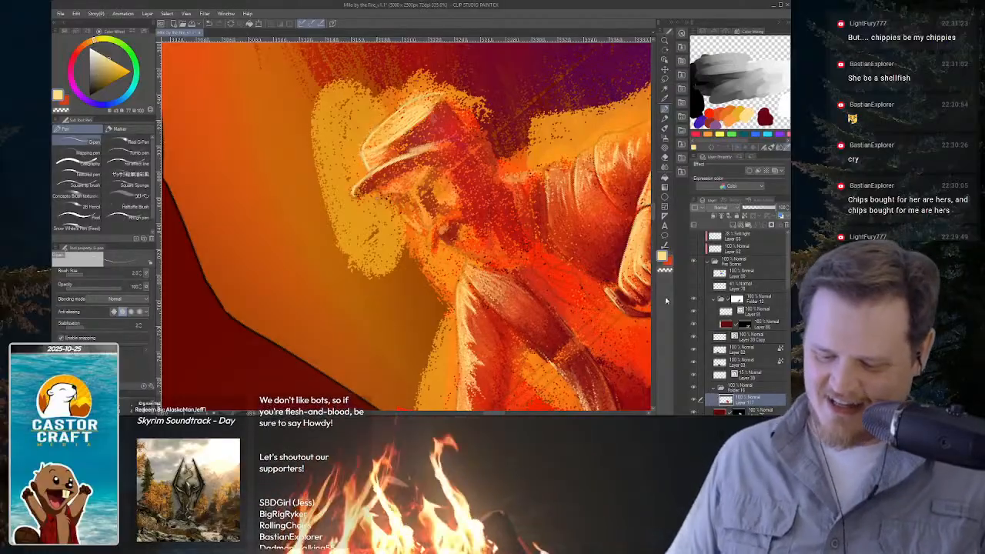
key(space)
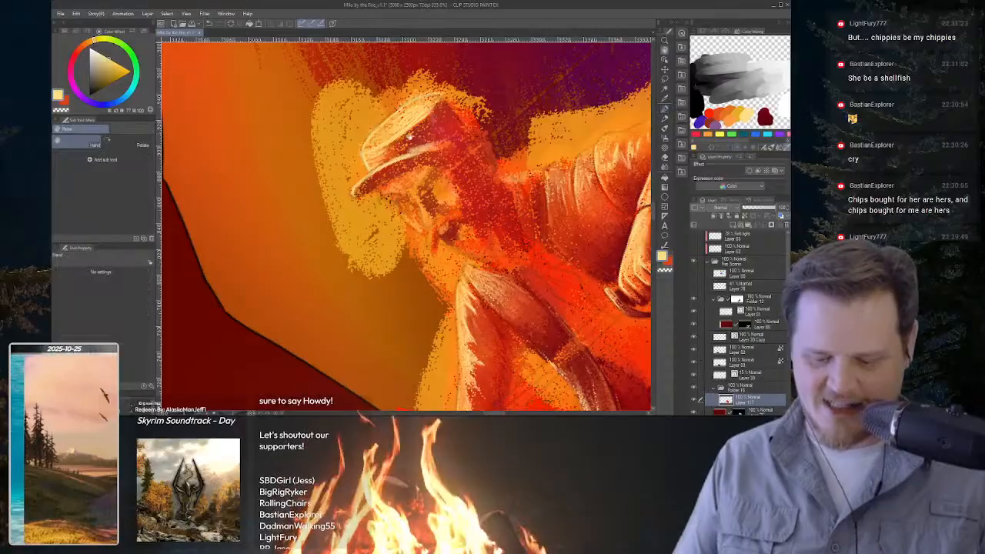
drag(407, 91, 437, 131)
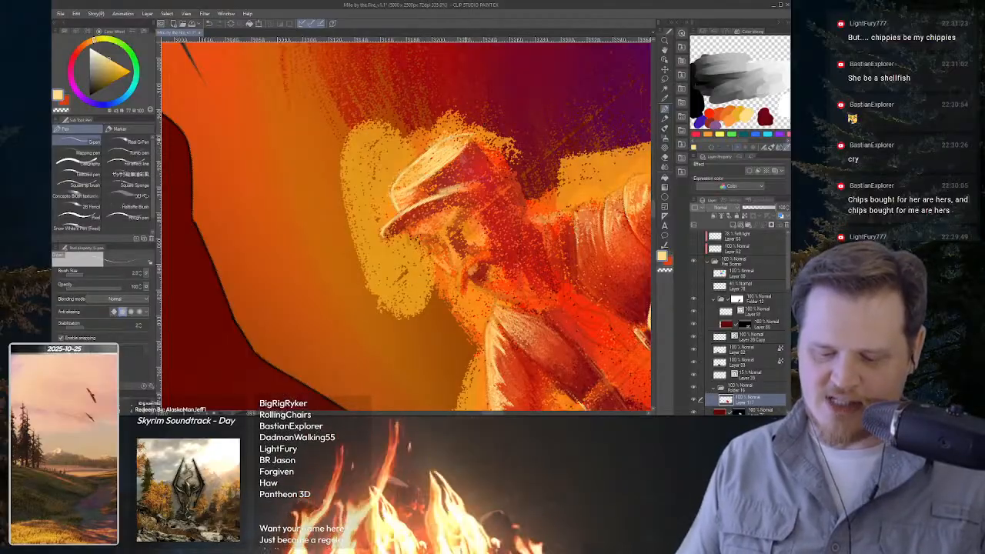
key(shift+space)
drag(431, 131, 485, 167)
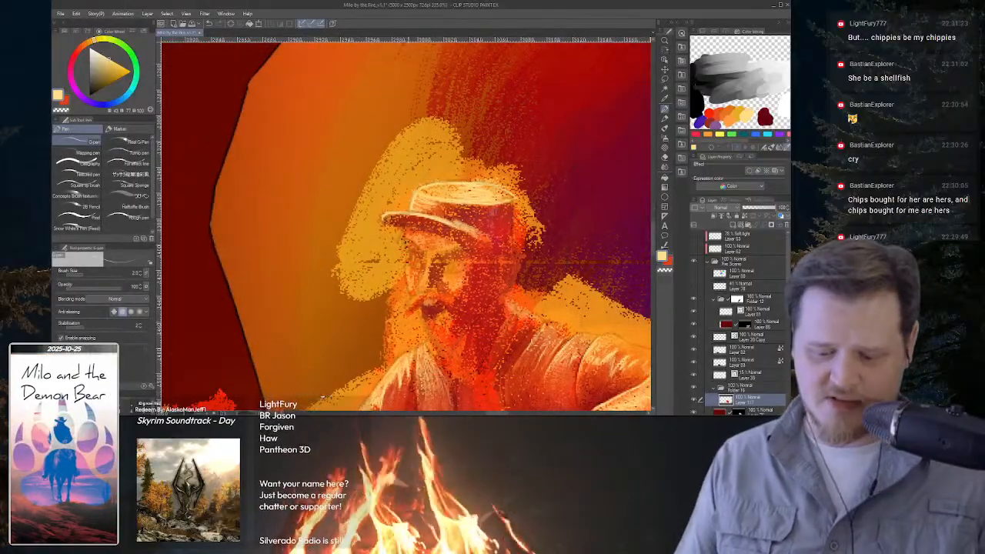
key(shift+space)
drag(322, 397, 217, 217)
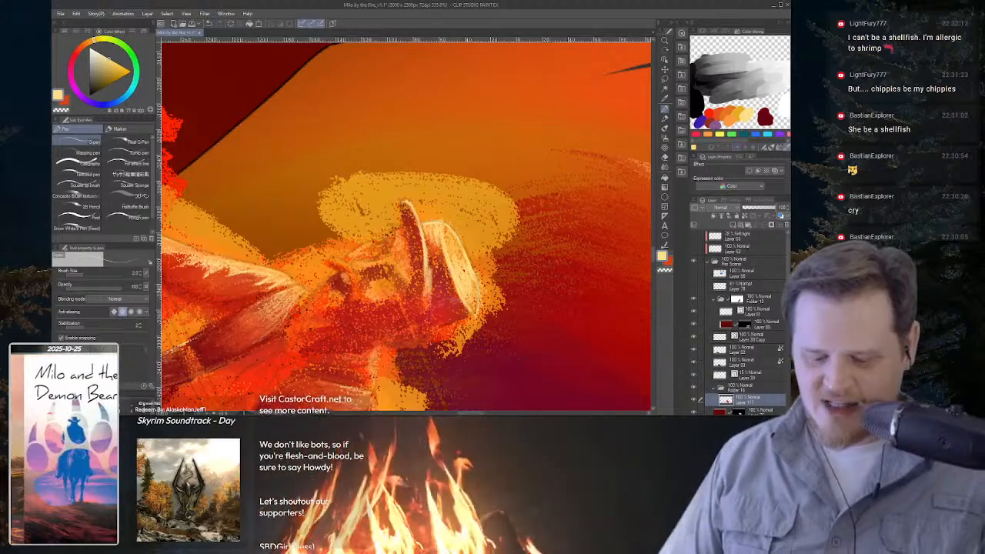
Paint a thin pale yellow rim light down the front of the rider's face, from below the hat brim to the nose.
drag(548, 163, 346, 85)
mouse_move(495, 197)
mouse_down()
mouse_move(514, 188)
mouse_move(400, 158)
mouse_up()
key(p)
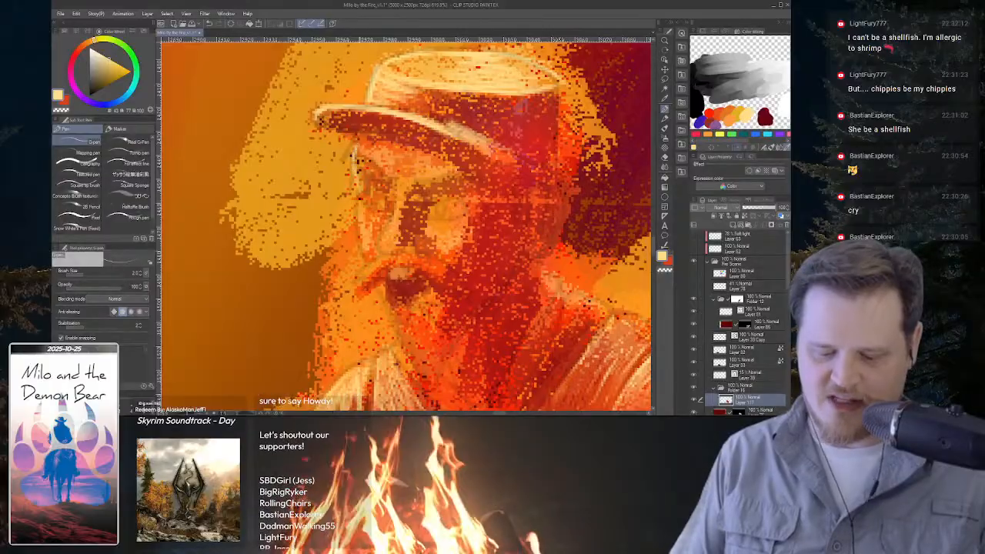
drag(356, 166, 364, 260)
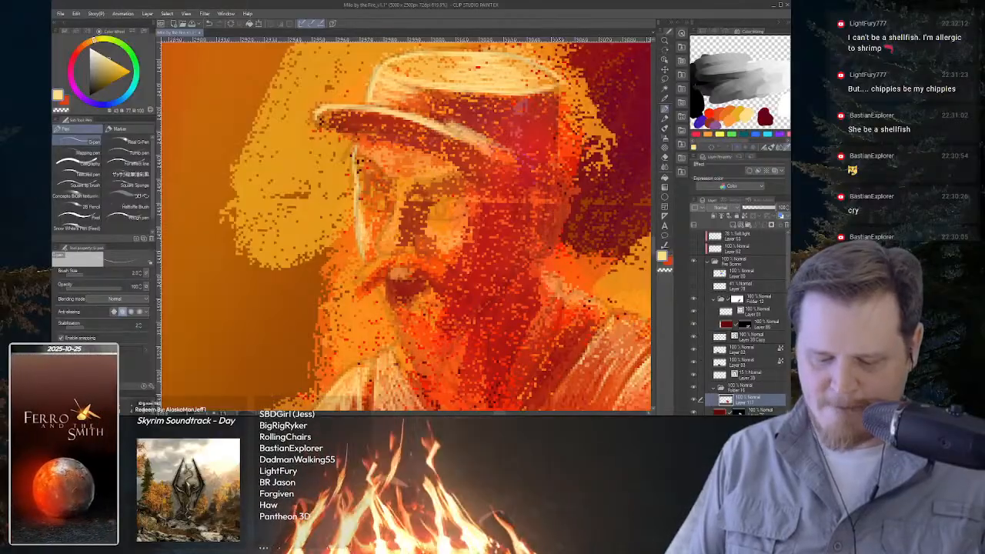
drag(370, 235, 389, 211)
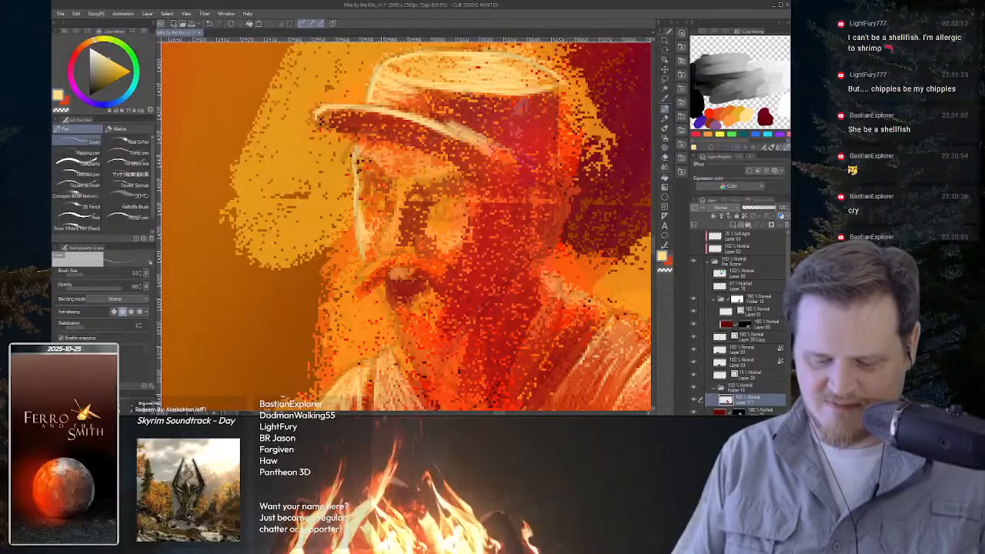
key(ctrl+space)
mouse_move(501, 235)
mouse_down()
mouse_move(477, 233)
mouse_move(515, 234)
mouse_up()
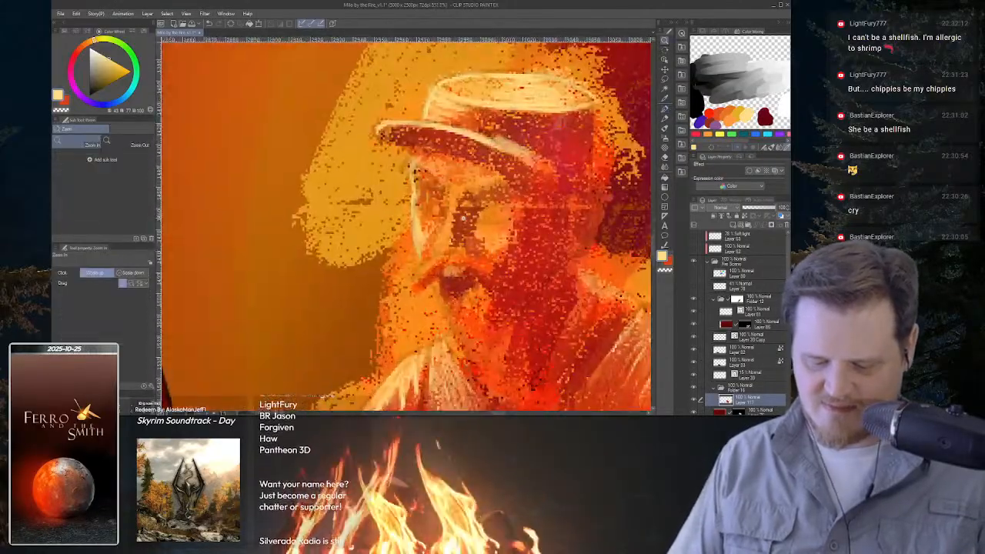
Paint pale yellow highlights along the side of the rider's nose, the brow and the moustache with the pen.
drag(449, 202, 432, 239)
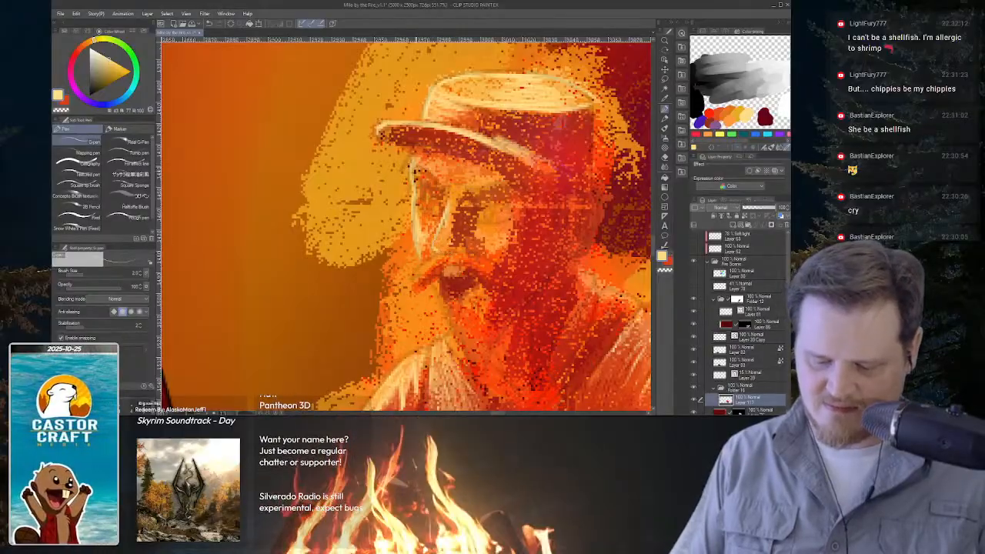
mouse_move(415, 172)
mouse_down()
mouse_move(421, 162)
mouse_move(457, 199)
mouse_move(479, 177)
mouse_up()
mouse_move(422, 242)
mouse_down()
mouse_move(427, 257)
mouse_move(410, 293)
mouse_move(416, 287)
mouse_up()
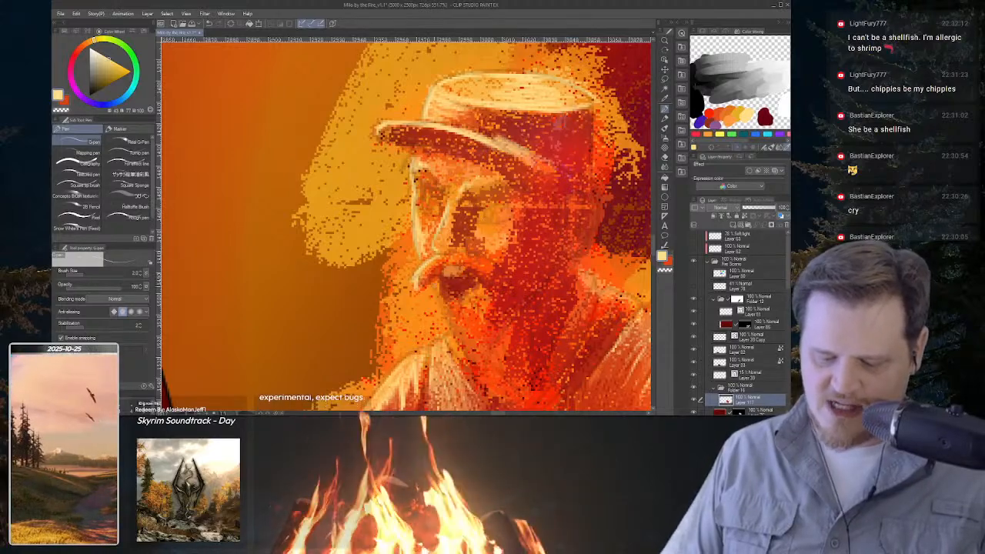
Highlight the rider's lower lip, chin and front of the neck with thin pale yellow strokes.
mouse_move(433, 283)
mouse_down()
mouse_move(453, 317)
mouse_move(477, 302)
mouse_up()
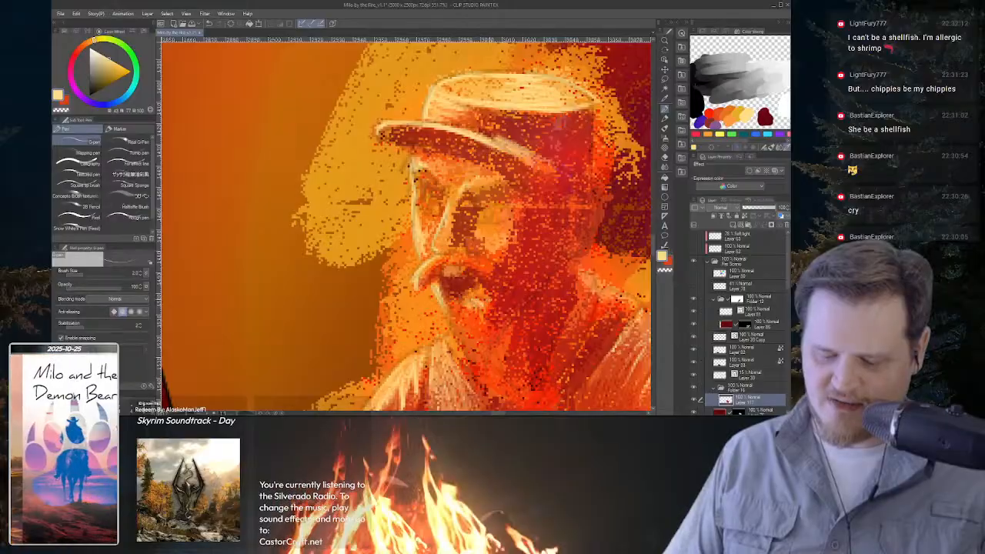
mouse_move(479, 300)
mouse_down()
mouse_move(491, 309)
mouse_move(452, 309)
mouse_up()
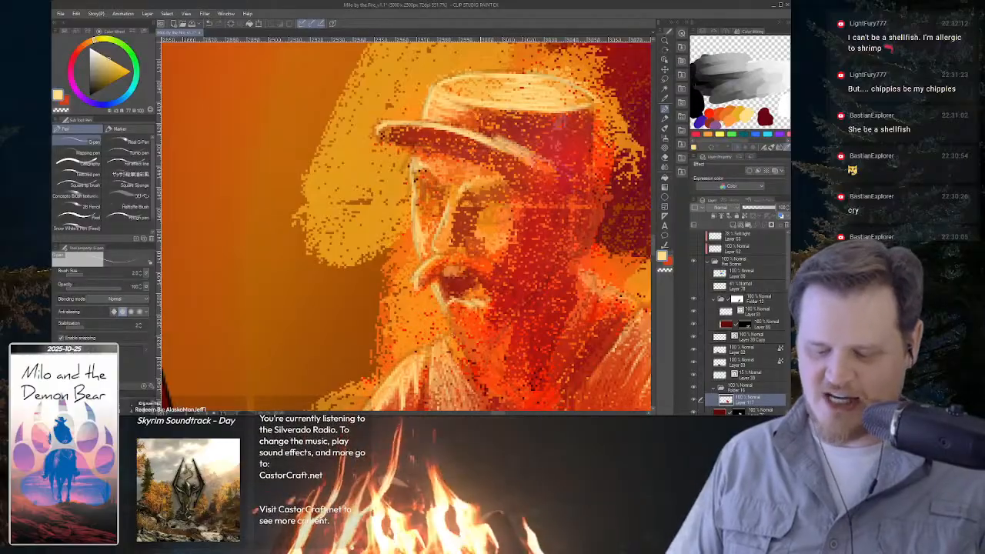
drag(445, 311, 446, 335)
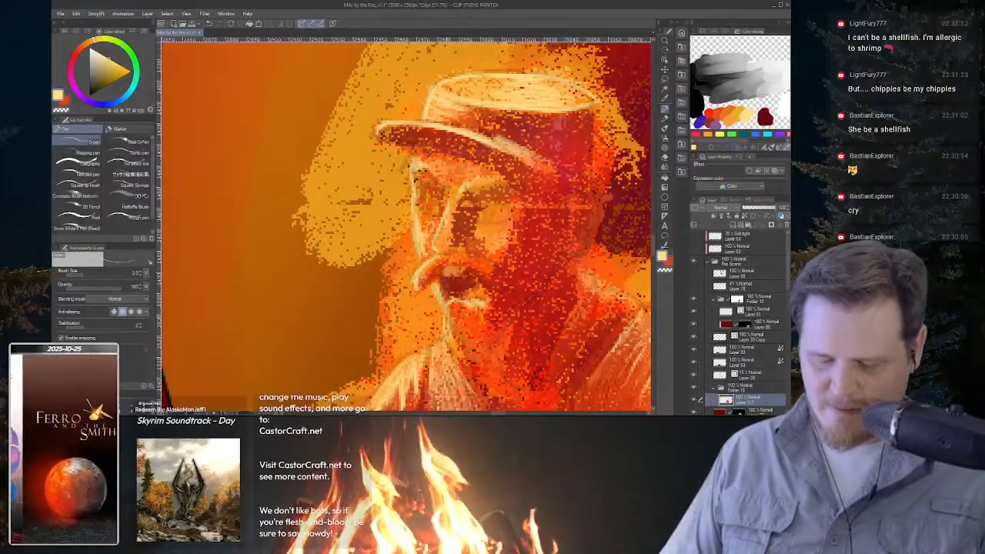
drag(455, 330, 467, 360)
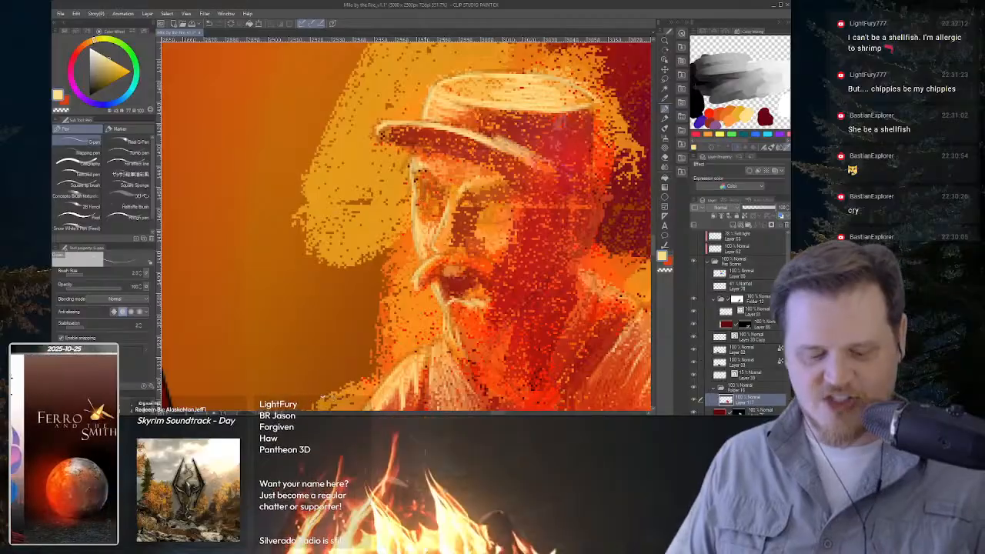
Sample orange from the forehead below the hat brim and soften the shading around the nose with it.
key(x)
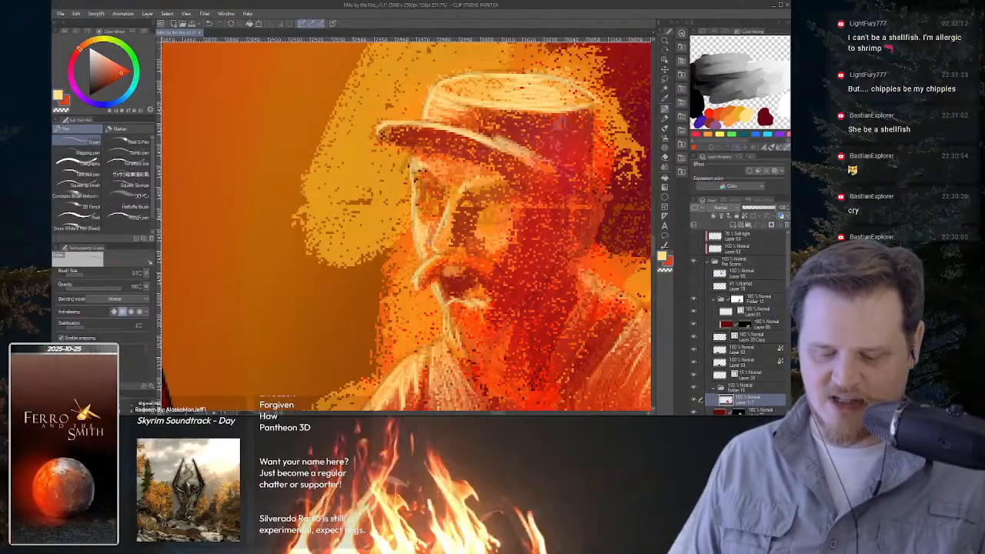
key(i)
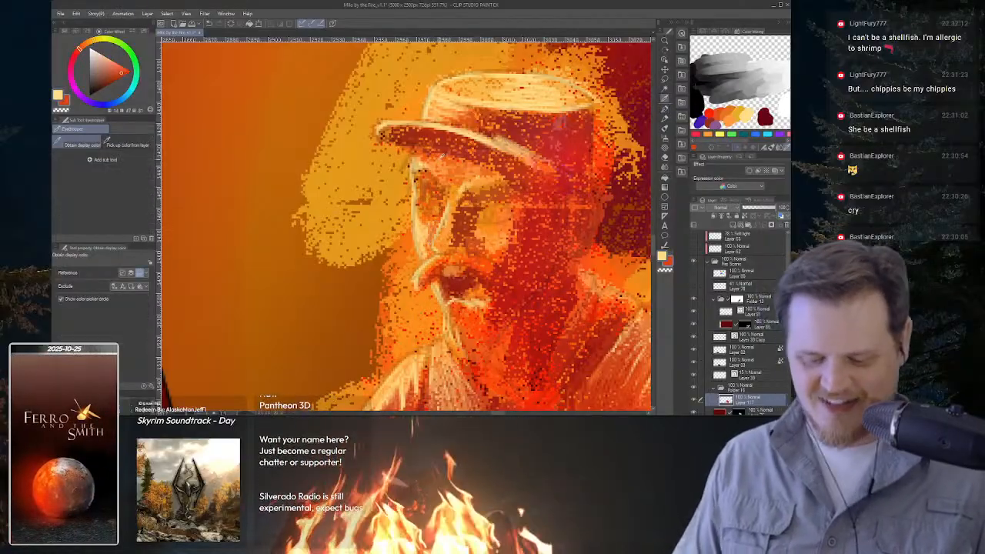
alt+click(437, 164)
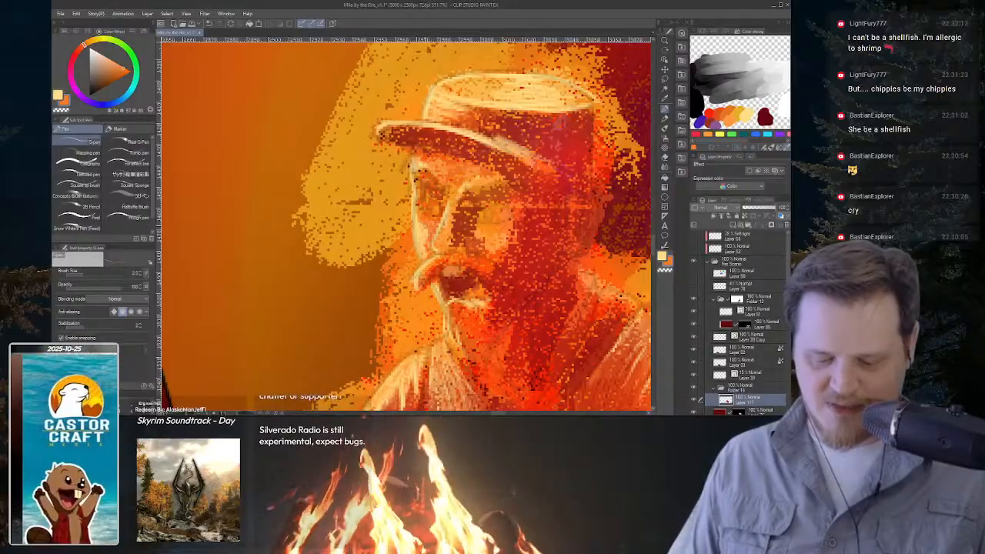
key(b)
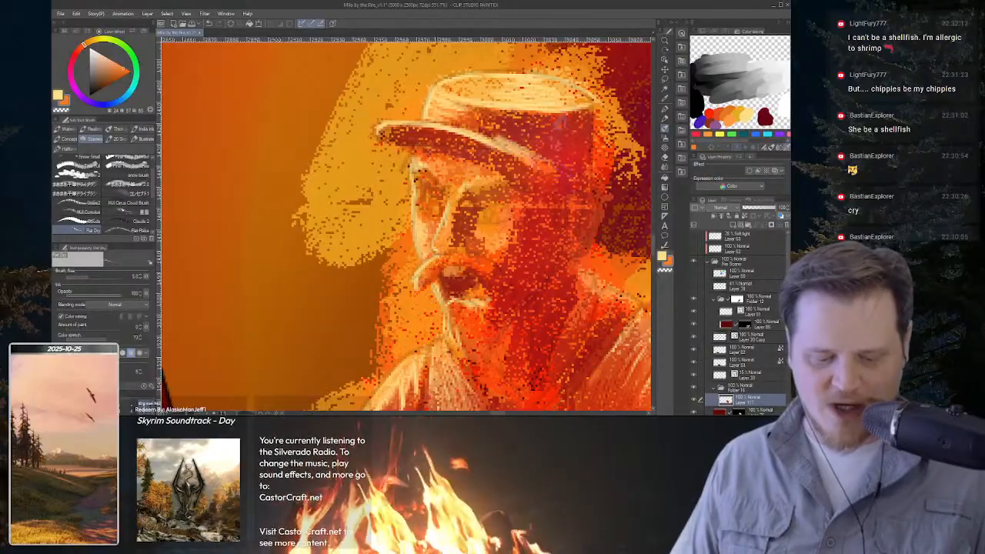
Lighten the front of the moustache with pale yellow and blend it into the face using the sampled orange.
key(x)
key(p)
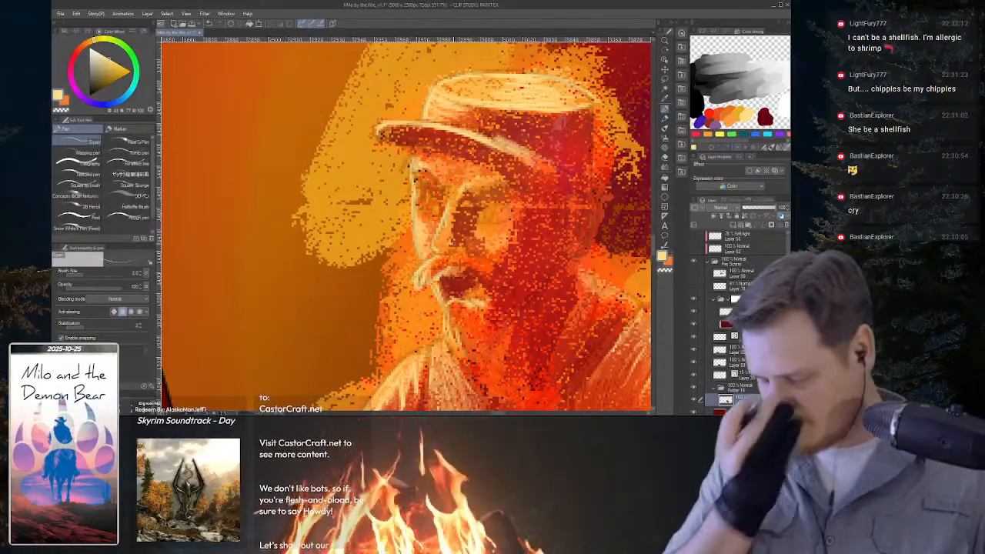
key(x)
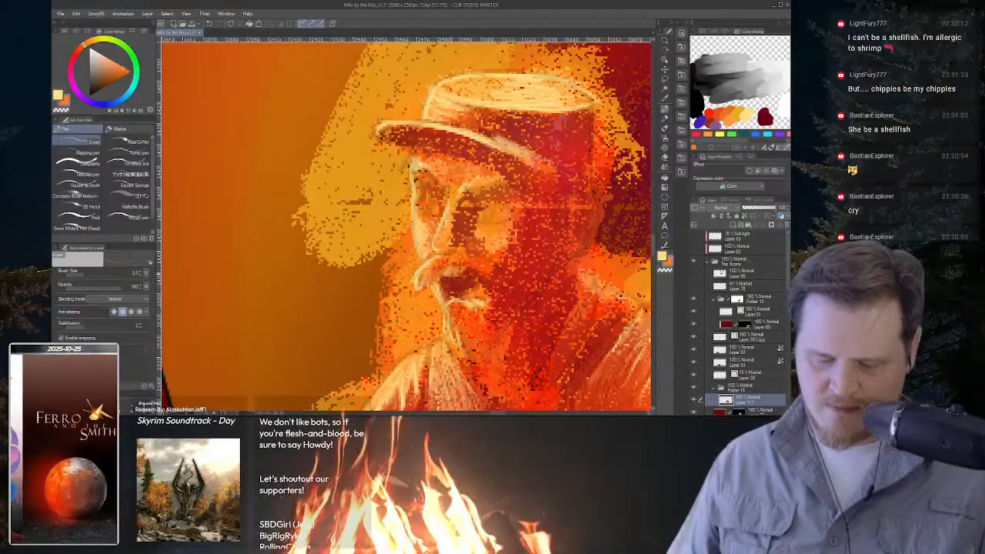
key(b)
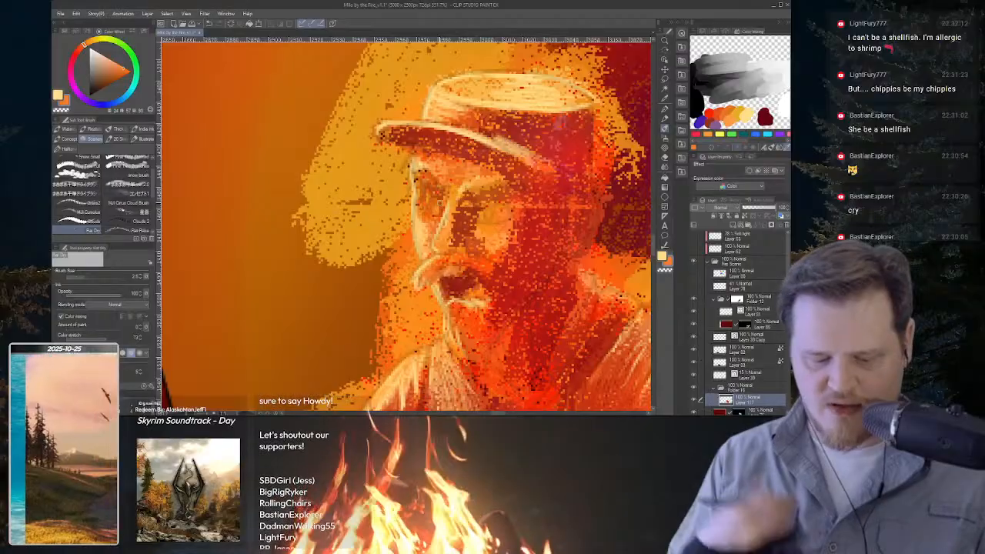
key(p)
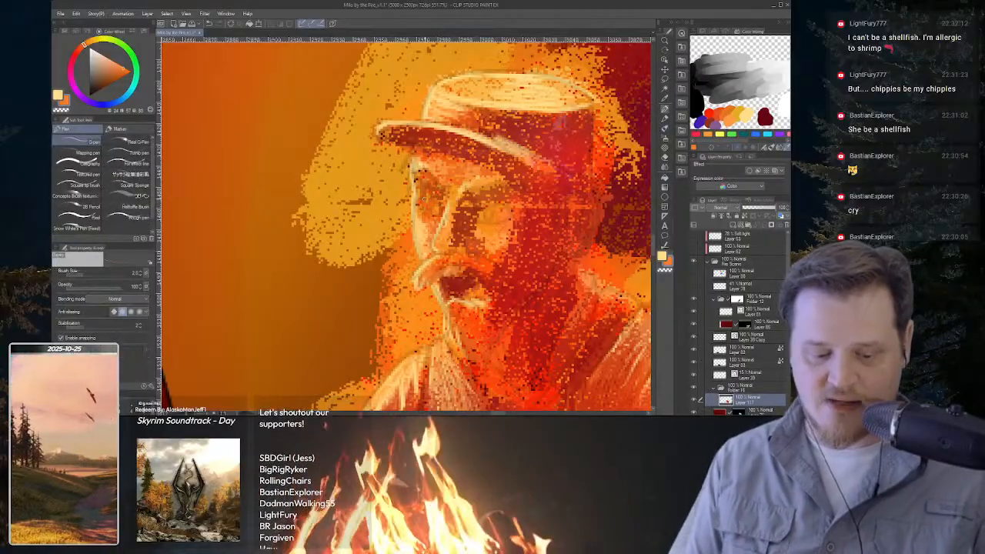
Add a small pale yellow glint to the eye nearest the fire and surround it with dark red sampled from the hat.
key(x)
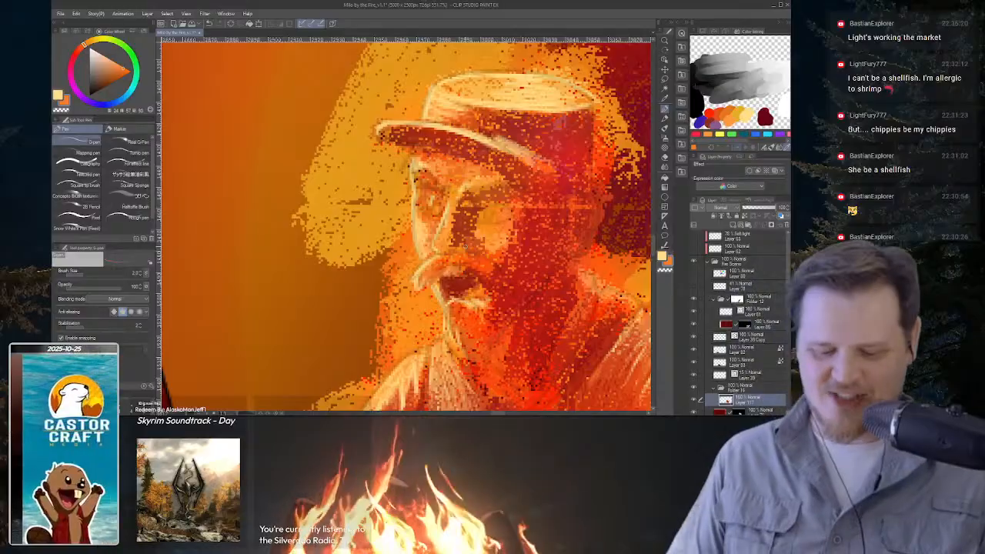
alt+click(552, 144)
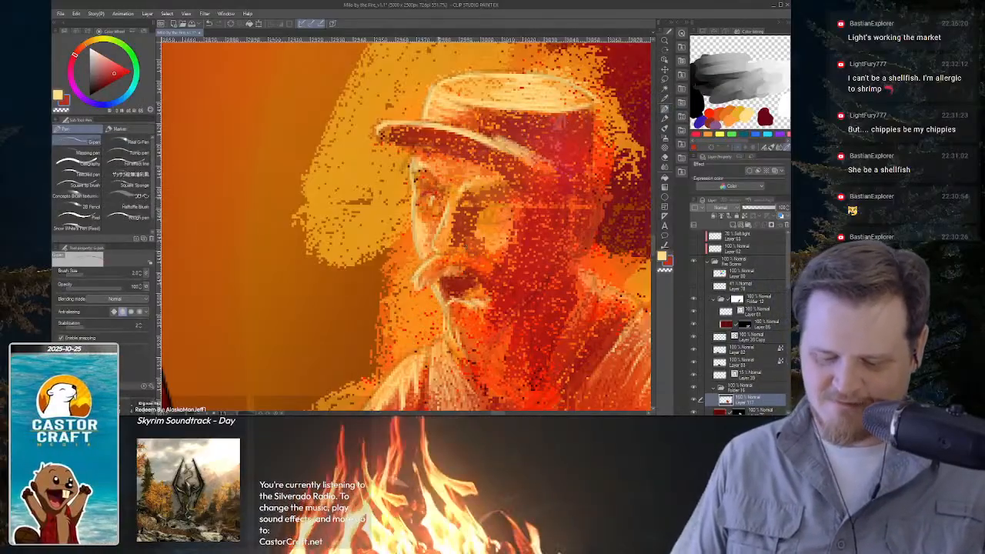
drag(433, 194, 427, 196)
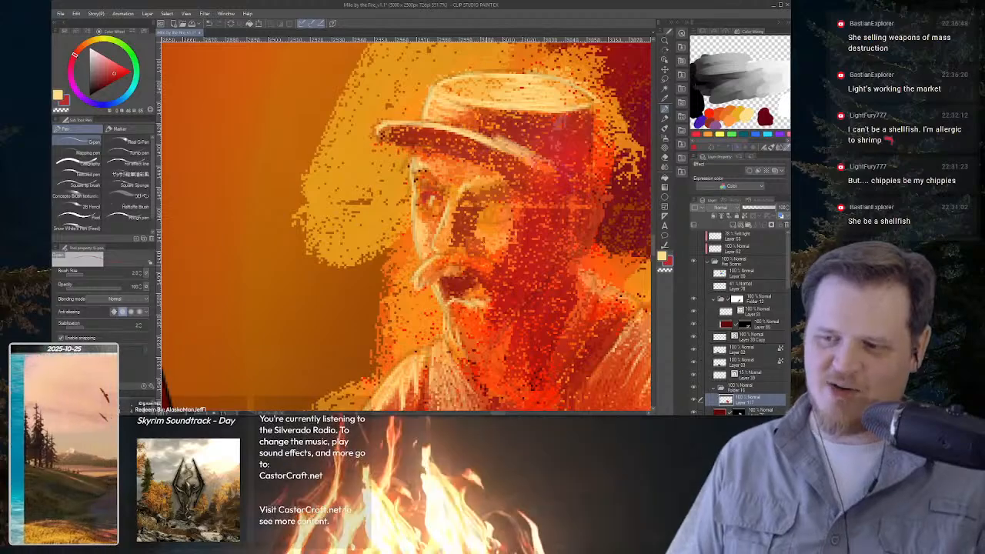
Refine the fire-side eye up close, redrawing its pale yellow glint and trimming it with dark red.
scroll(428, 197, up, 3)
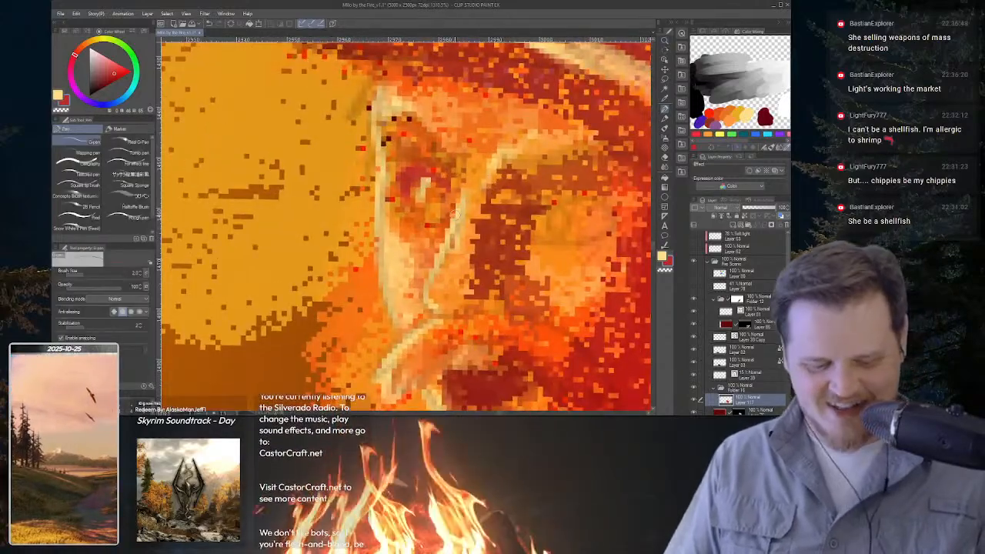
key(b)
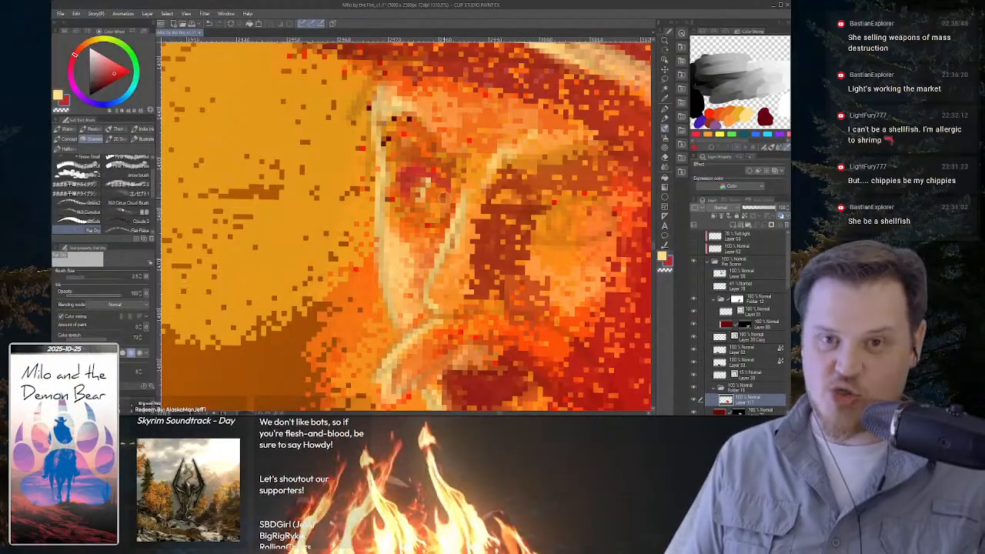
key(p)
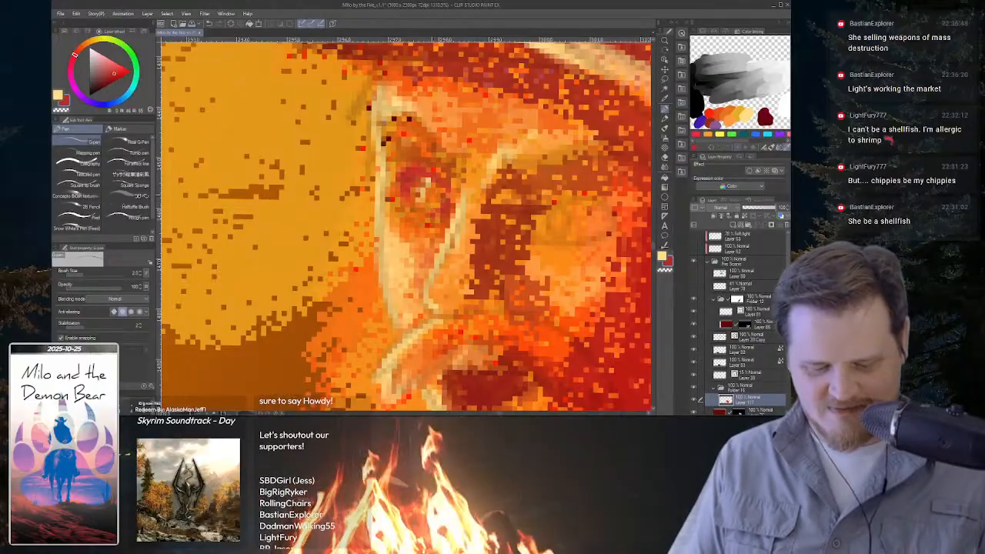
key(x)
drag(422, 201, 431, 181)
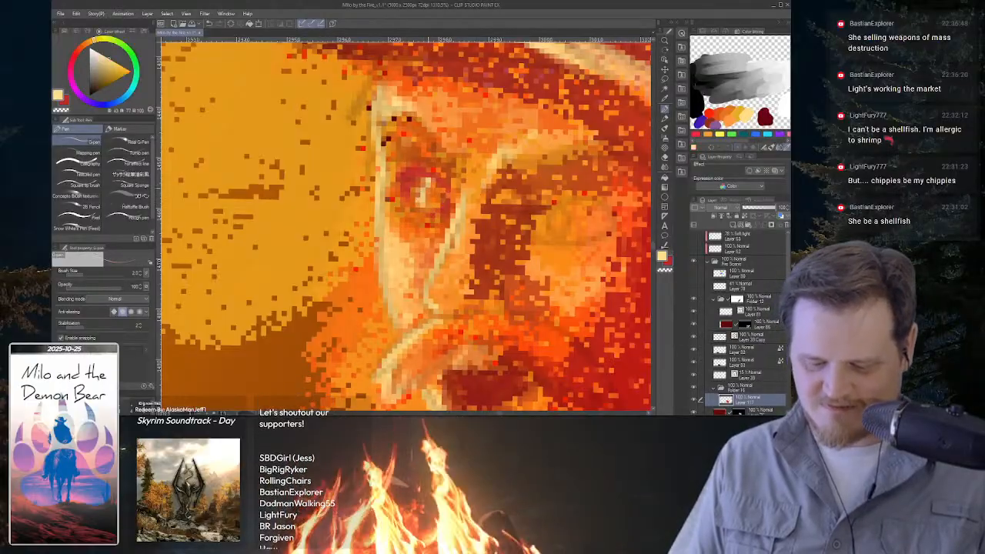
key(x)
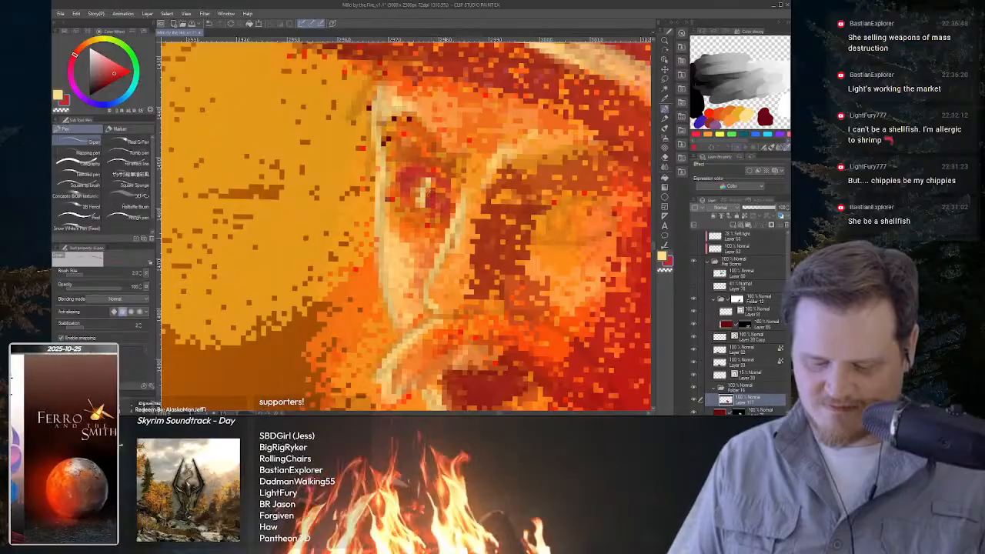
mouse_move(425, 208)
mouse_down()
mouse_move(422, 187)
mouse_move(423, 205)
mouse_up()
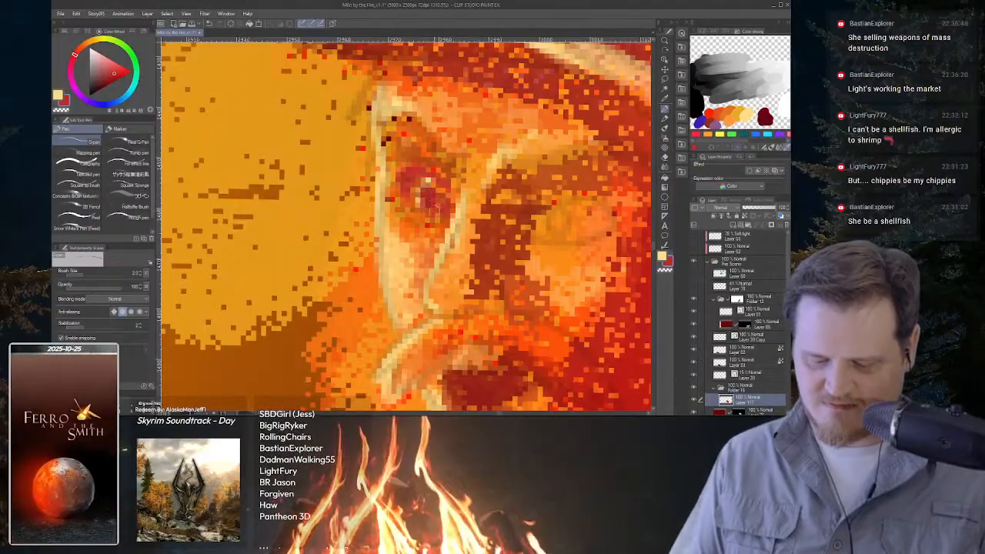
Sample orange from beside the fire-side eye and touch up the edge of that eye with it.
key(i)
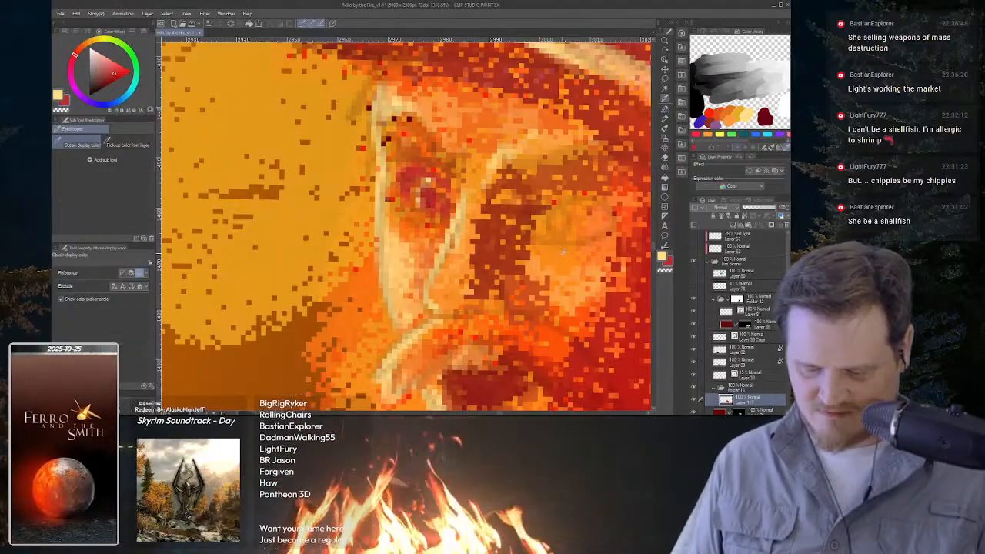
click(444, 185)
key(p)
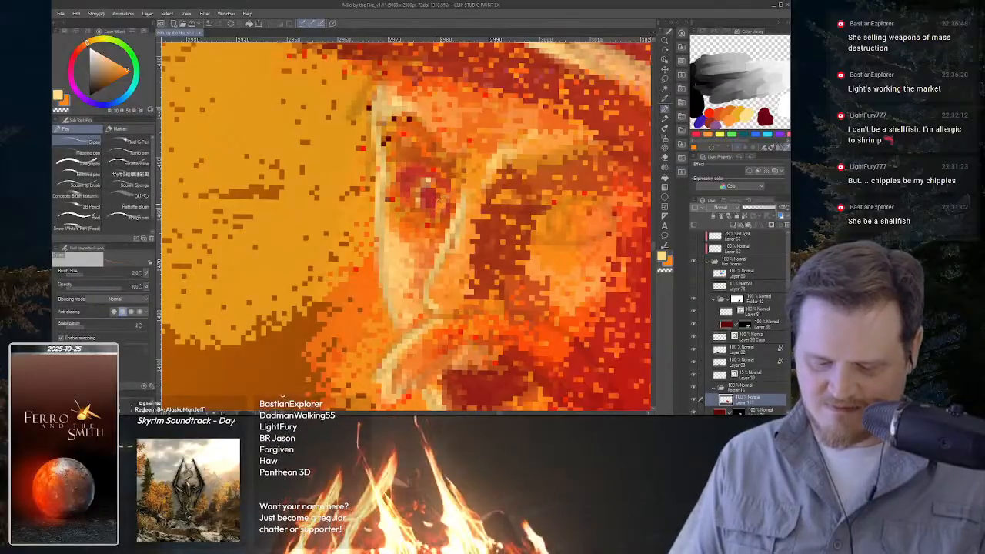
mouse_move(440, 209)
mouse_down()
mouse_move(374, 197)
mouse_move(445, 179)
mouse_move(492, 183)
mouse_up()
key(ctrl+space)
key(p)
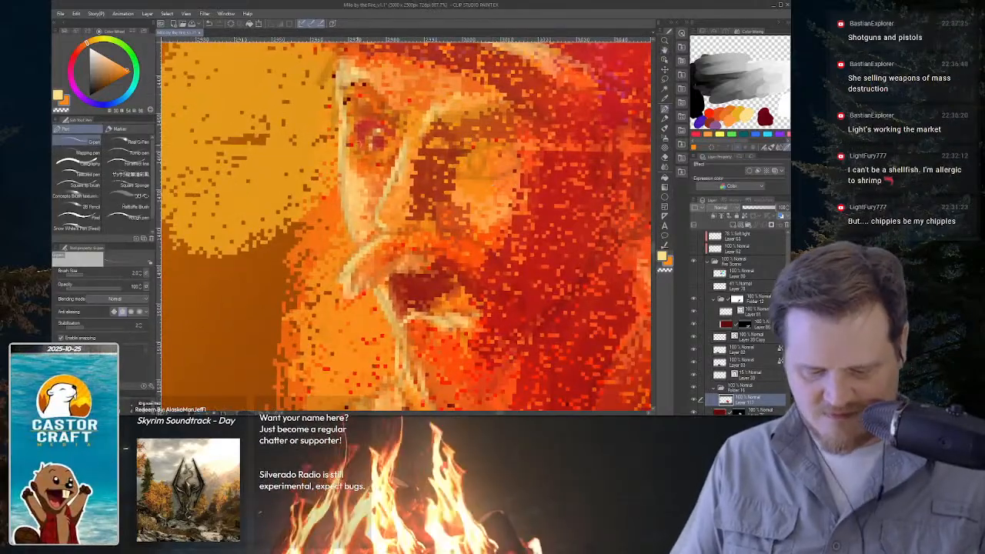
Sample red from the fire-side eye and outline the lids of the shadow-side eye with it.
key(i)
click(368, 125)
key(p)
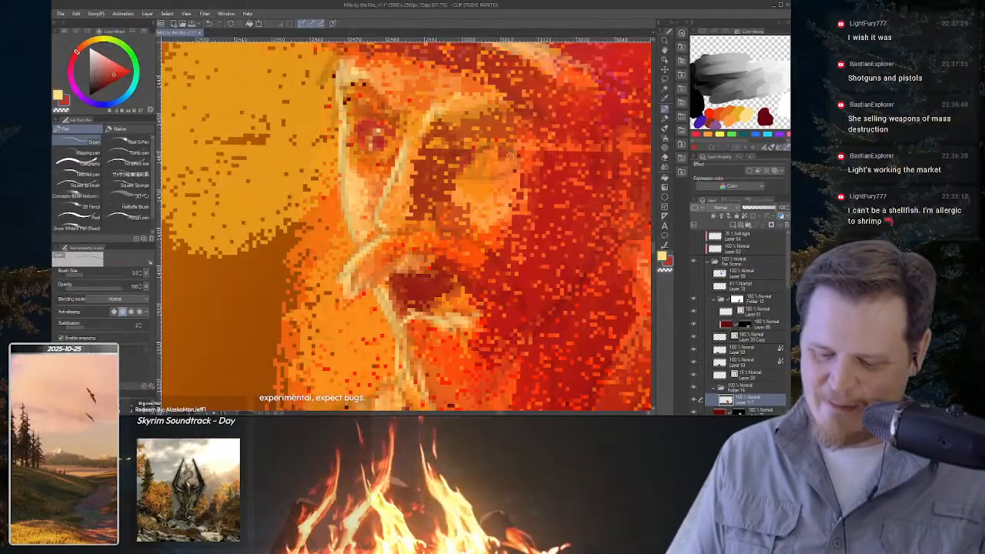
mouse_move(517, 160)
mouse_down()
mouse_move(462, 178)
mouse_move(507, 152)
mouse_move(477, 180)
mouse_move(509, 175)
mouse_up()
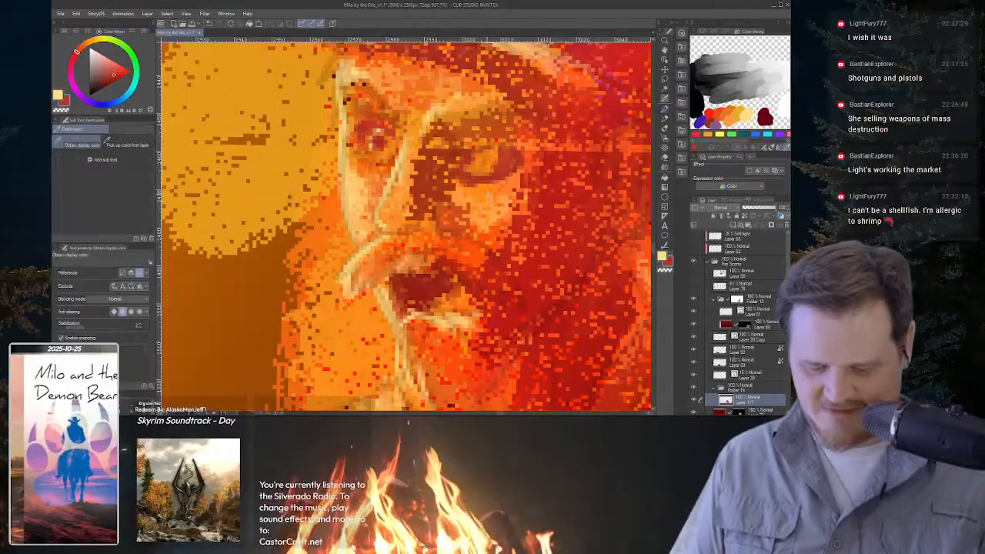
Paint light spots inside the shadow-side eye with orange tones sampled from the face.
alt+click(487, 189)
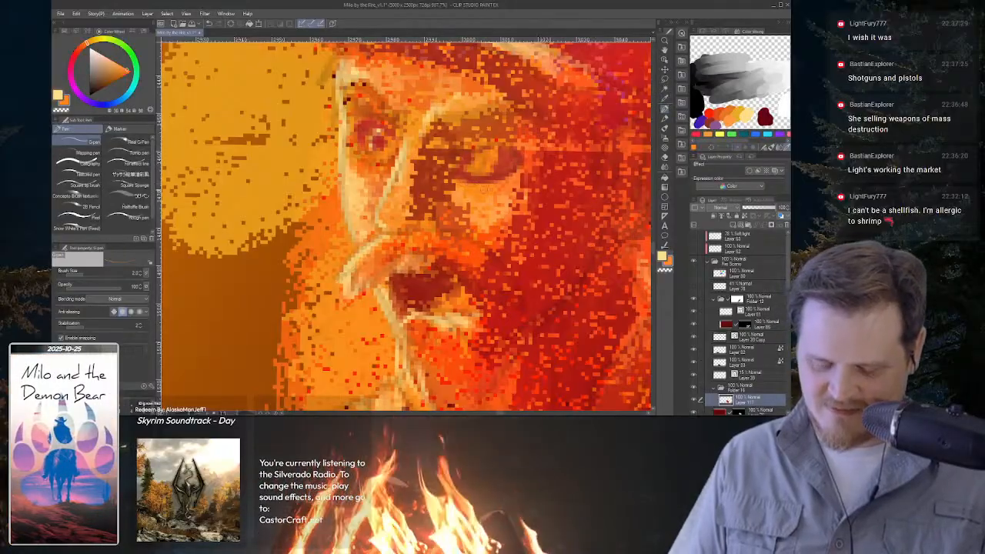
key(i)
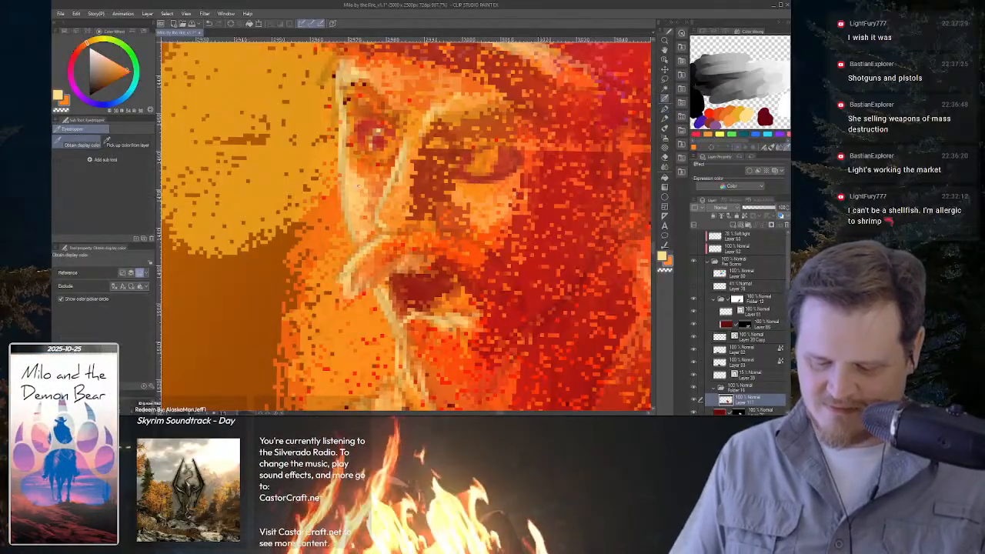
alt+click(355, 189)
mouse_move(473, 155)
mouse_down()
mouse_move(504, 171)
mouse_move(510, 156)
mouse_up()
alt+click(487, 166)
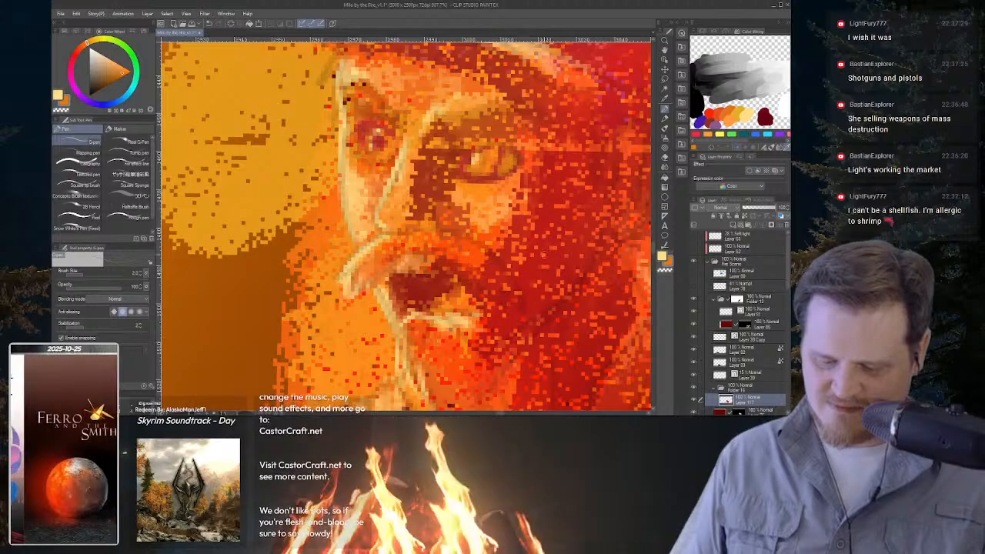
Sample dark red from the shaded cheek and darken the irises of both eyes.
alt+click(545, 216)
mouse_move(492, 153)
mouse_down()
mouse_move(488, 173)
mouse_move(472, 170)
mouse_move(481, 155)
mouse_move(494, 158)
mouse_up()
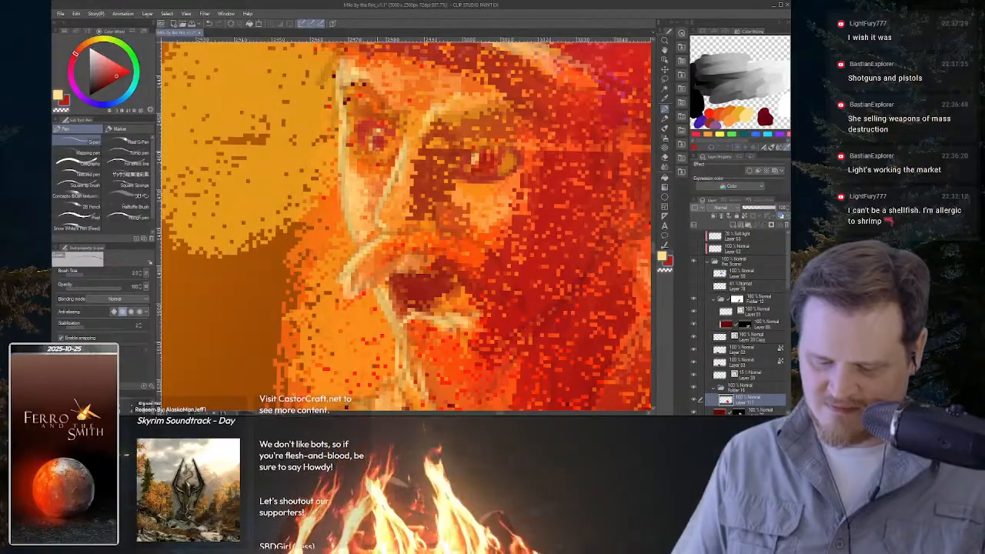
mouse_move(376, 151)
mouse_down()
mouse_move(388, 140)
mouse_move(376, 155)
mouse_up()
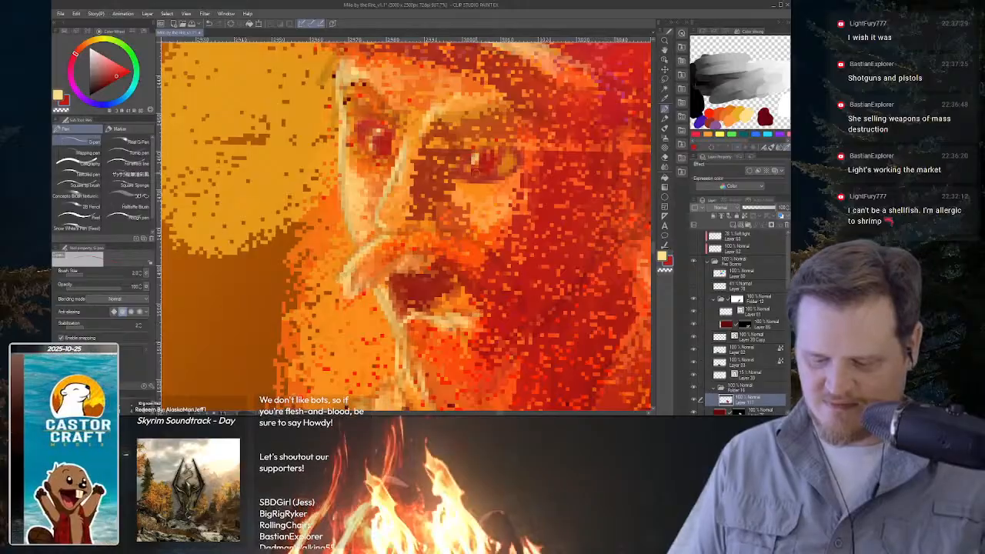
drag(472, 157, 474, 174)
Sample orange-brown tones from the brow and nose bridge and define the upper lid of the shadow-side eye with them.
mouse_move(581, 238)
mouse_down()
mouse_move(557, 260)
mouse_move(488, 188)
mouse_move(485, 174)
mouse_move(509, 135)
mouse_up()
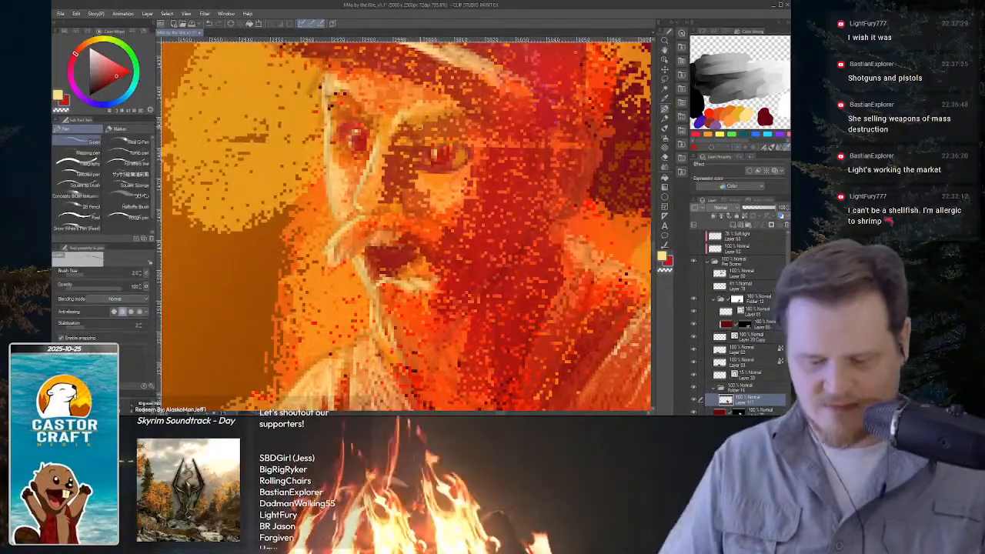
alt+click(433, 123)
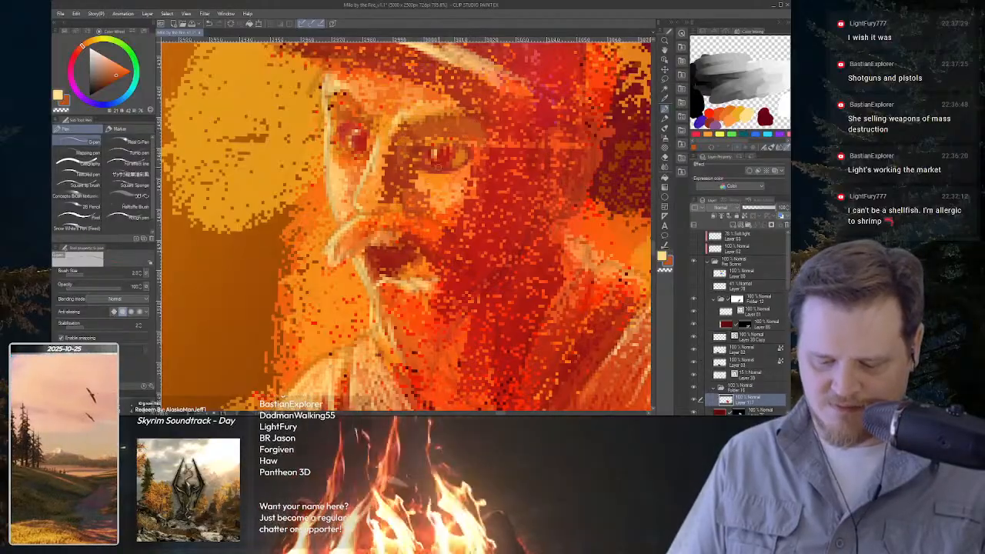
alt+click(400, 165)
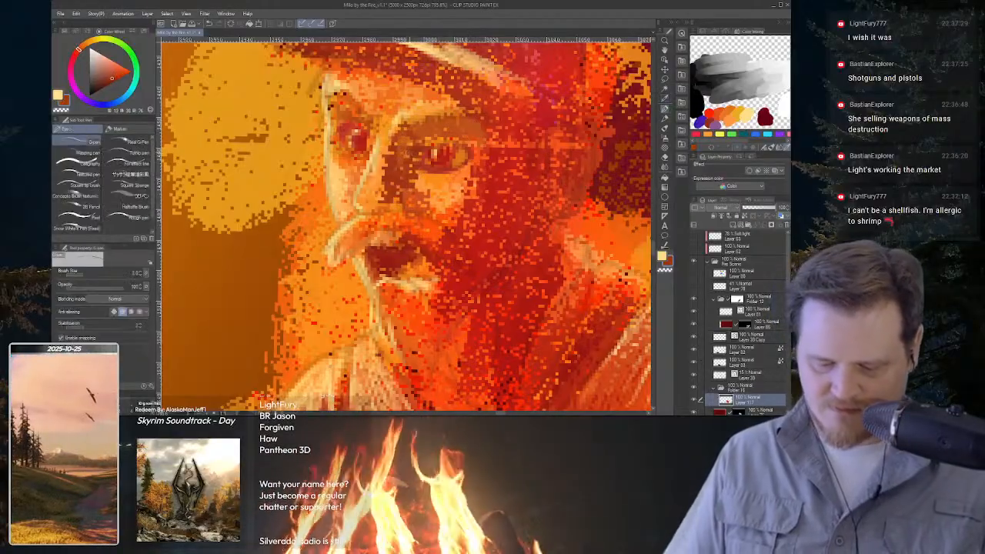
mouse_move(403, 142)
mouse_down()
mouse_move(411, 156)
mouse_move(410, 135)
mouse_move(435, 123)
mouse_move(483, 146)
mouse_up()
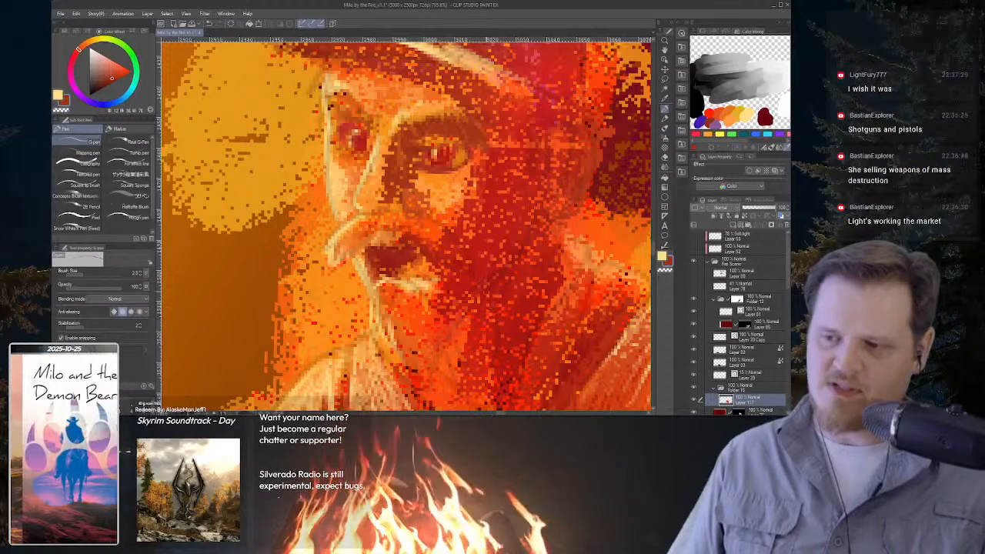
Sample red from the shaded brow area and fill the socket above the shadow-side eye and along the nose bridge.
alt+click(496, 117)
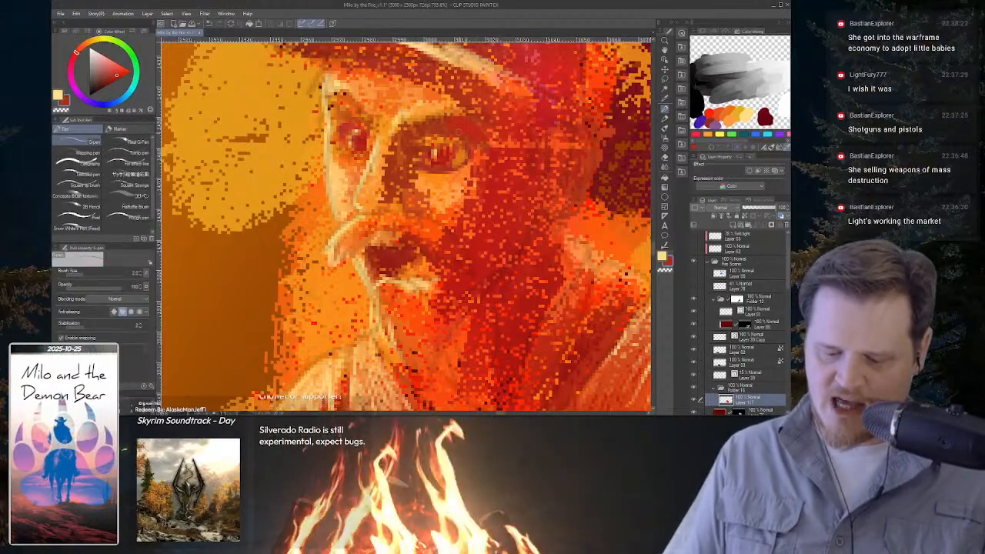
drag(433, 124, 412, 125)
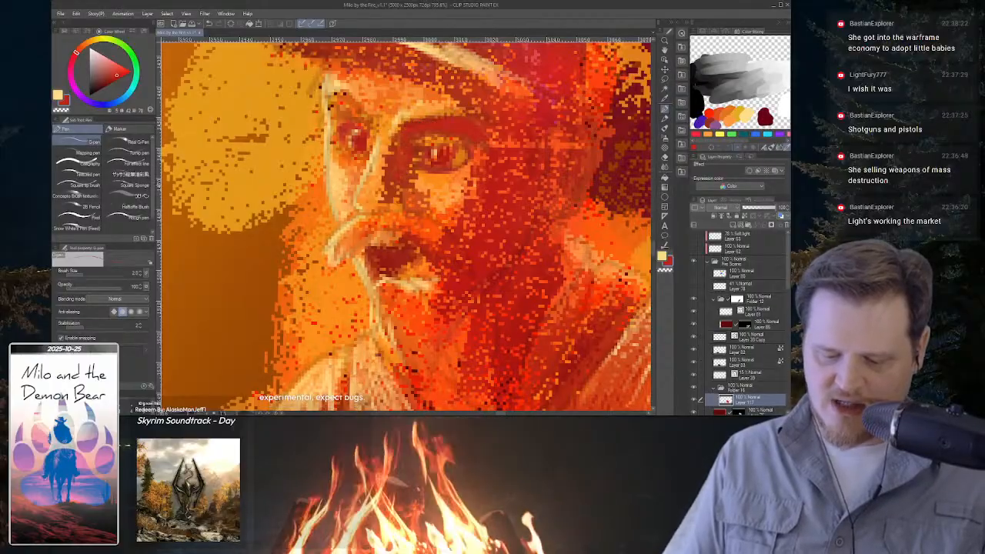
key(ctrl+space)
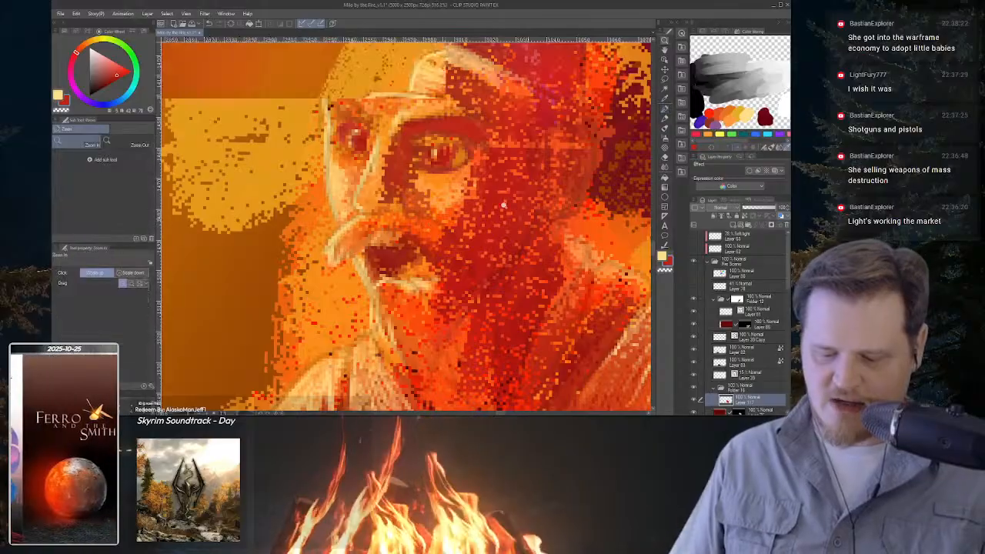
drag(536, 226, 460, 200)
key(space)
key(ctrl+space)
drag(432, 152, 416, 174)
key(space)
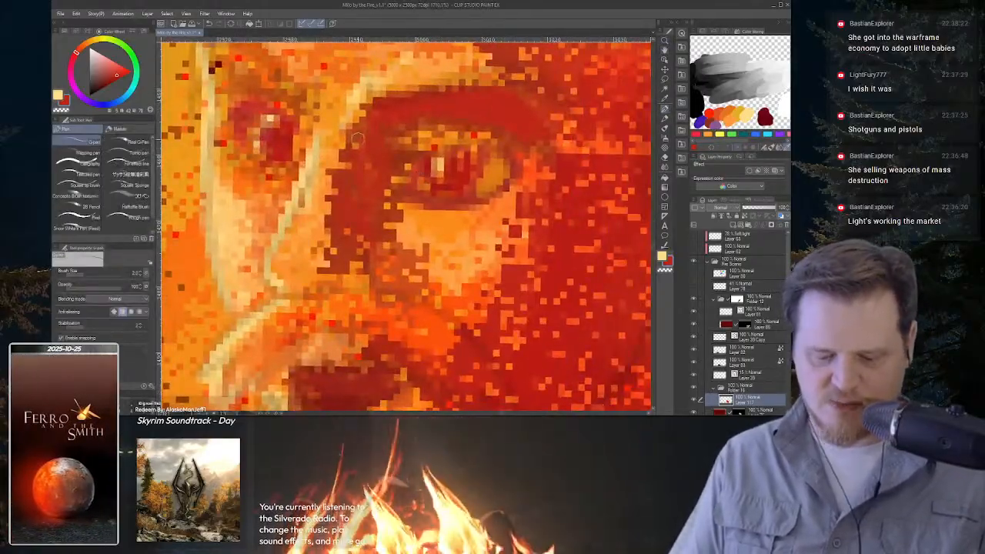
key(ctrl+space)
drag(464, 206, 446, 189)
key(space)
key(ctrl+space)
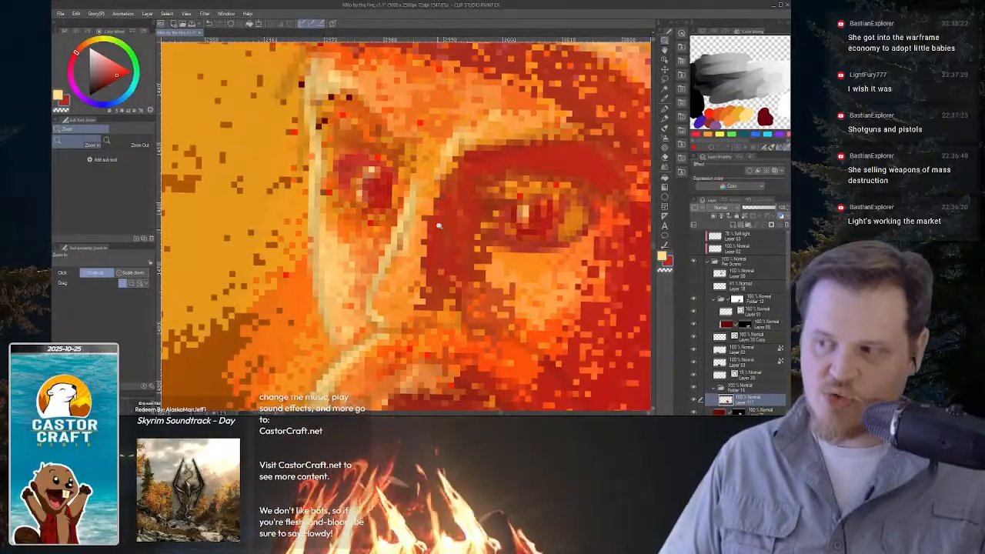
Blend the red shadow along the side of the nose into the lit bridge with an enlarged Flat Dry brush.
key(b)
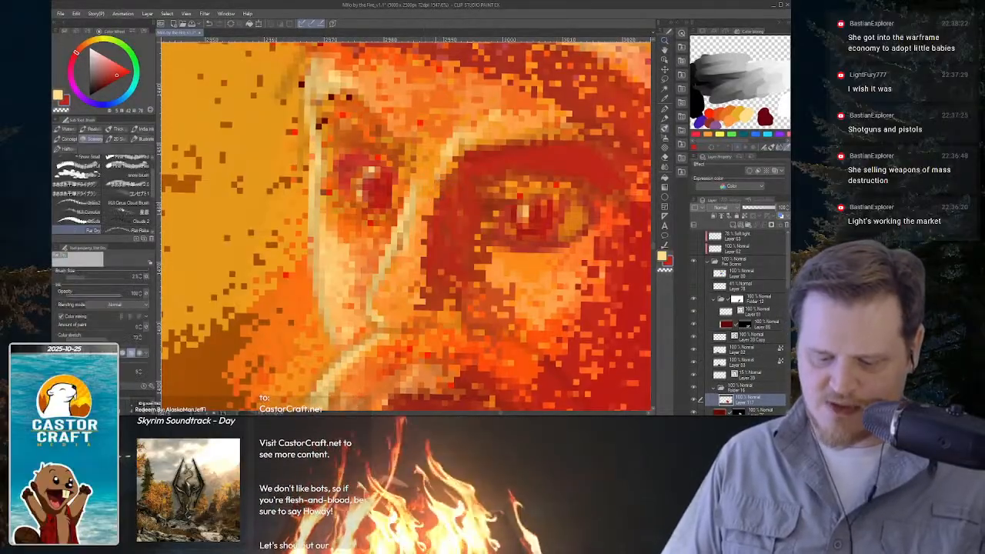
drag(431, 202, 431, 245)
key(bracketright)
key(bracketright)
key(bracketright)
drag(440, 208, 444, 190)
drag(436, 245, 421, 269)
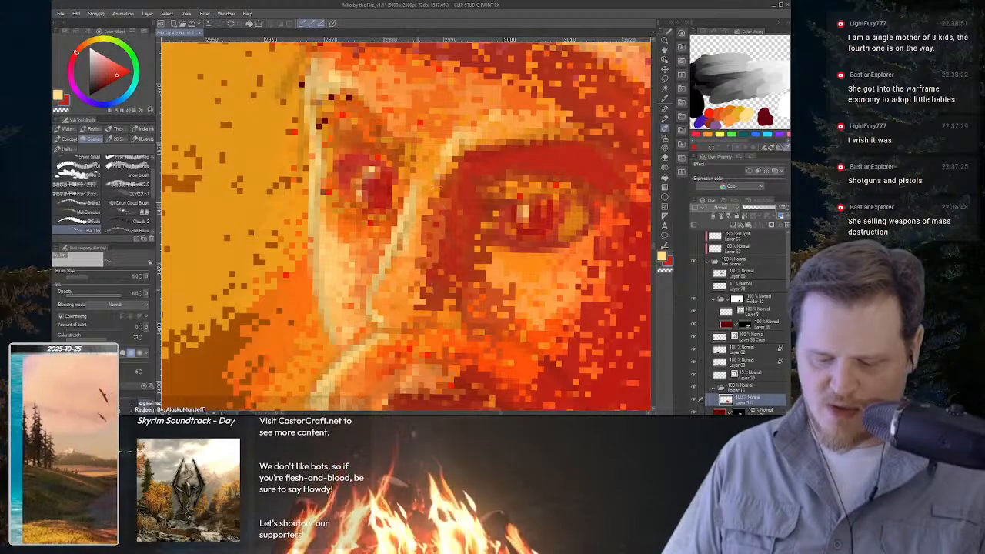
drag(433, 203, 433, 231)
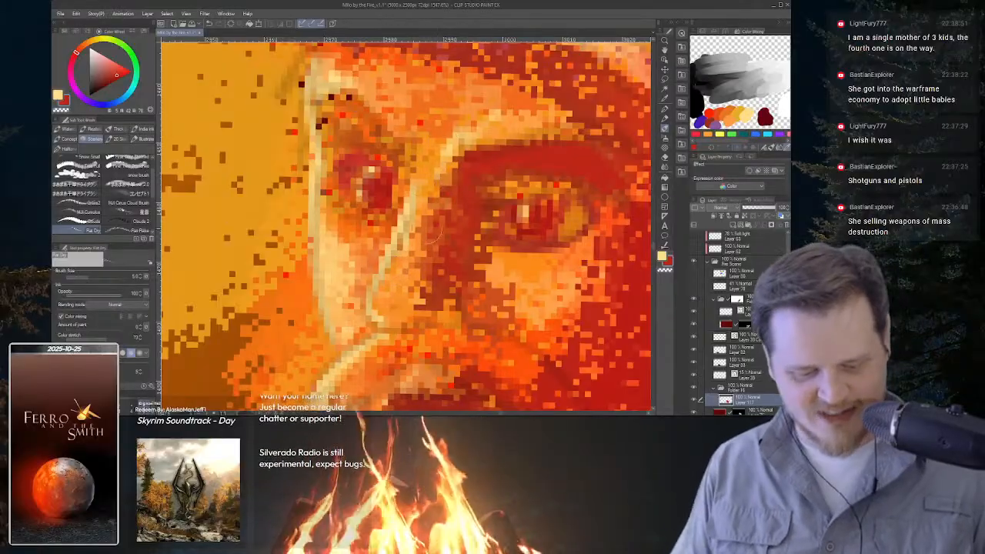
Sample orange from the brow and dark red from the nose shadow and shape the tip and underside of the nose.
alt+click(434, 144)
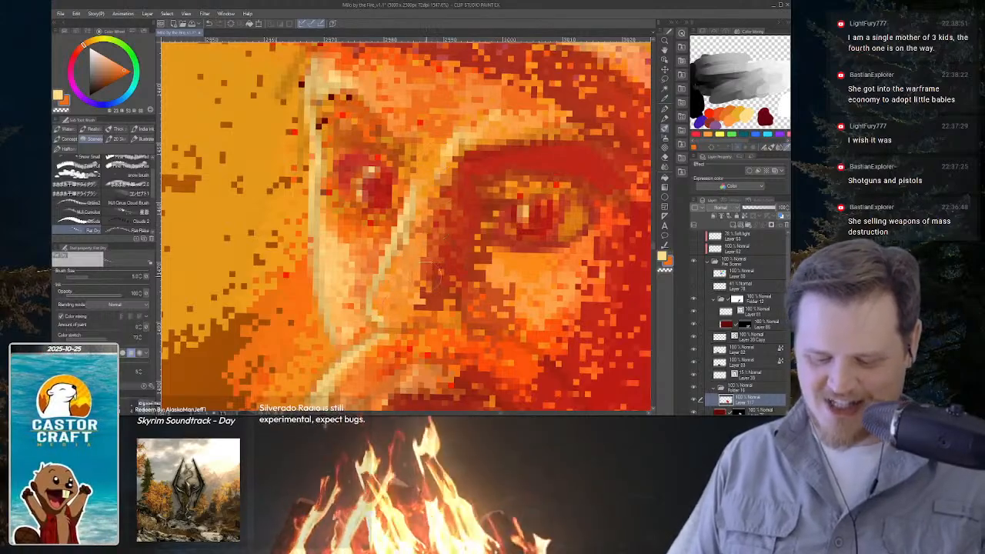
drag(427, 277, 377, 276)
mouse_move(464, 276)
mouse_down()
mouse_move(550, 233)
mouse_move(453, 212)
mouse_move(464, 214)
mouse_move(493, 178)
mouse_up()
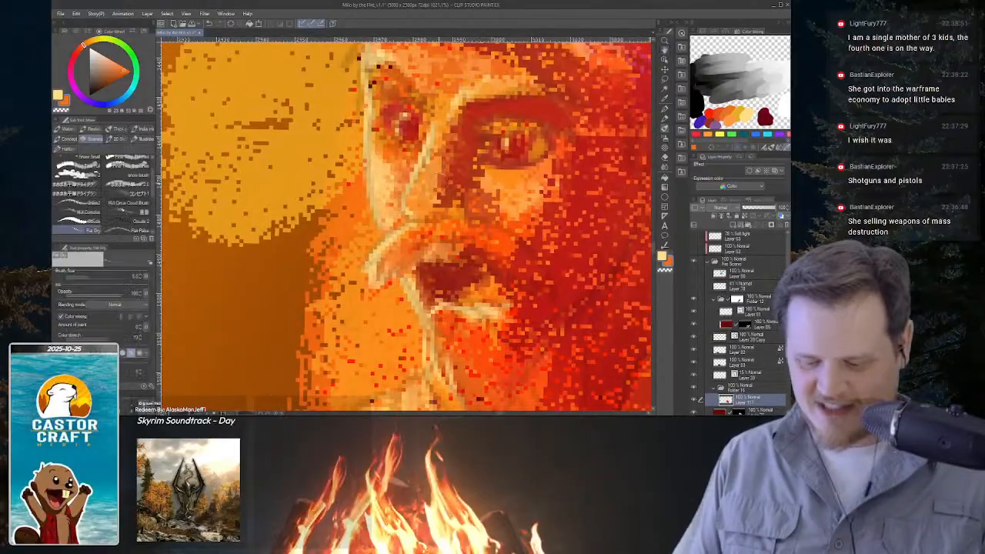
key(p)
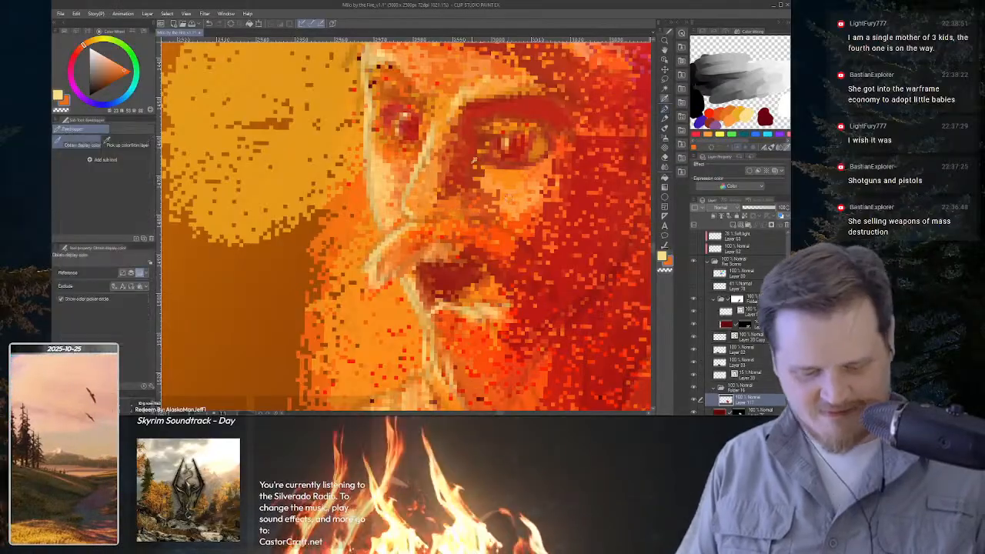
alt+click(469, 165)
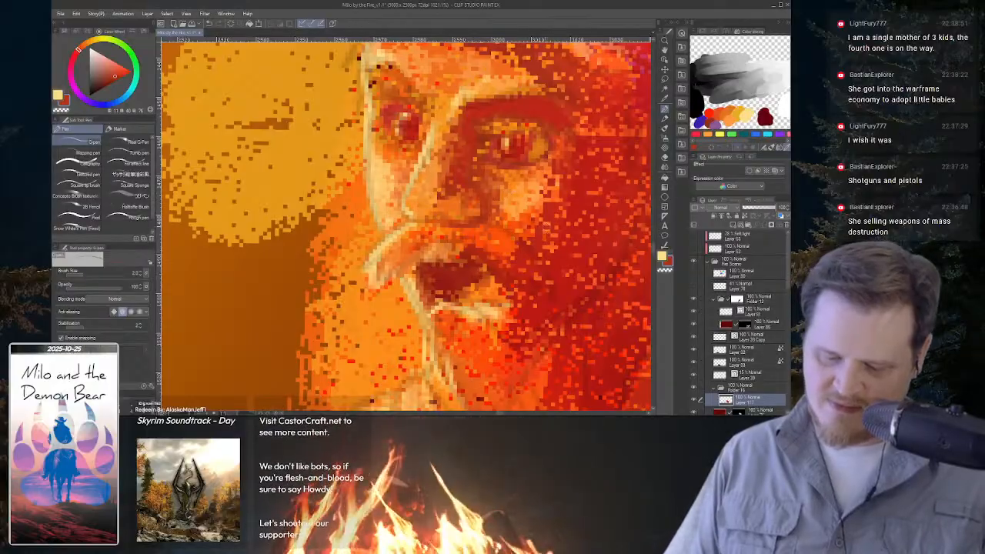
Sample reds from the hat, brow and temple and fill in the shaded temple beside the shadow-side eye with the pen.
key(ctrl+alt+space)
click(523, 227)
click(484, 183)
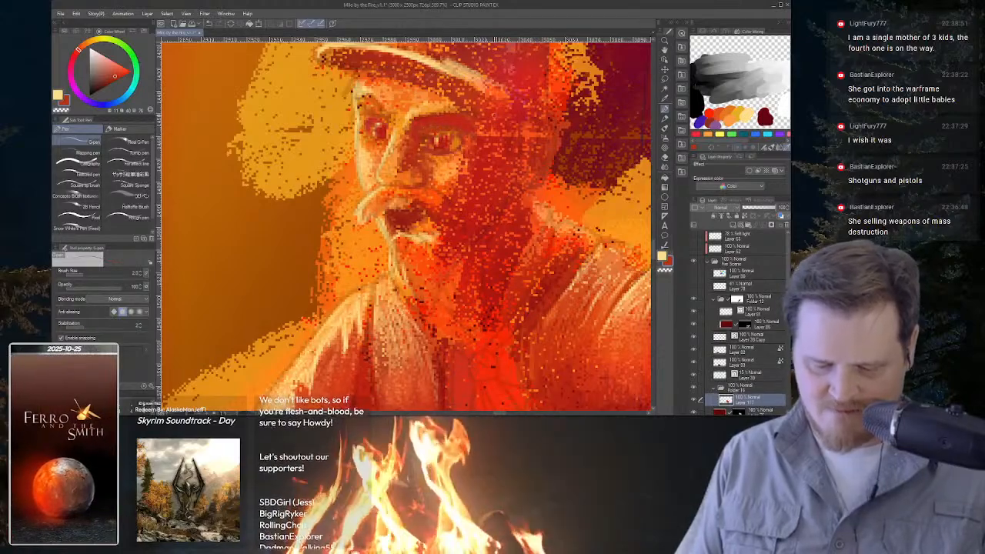
key(i)
alt+click(529, 69)
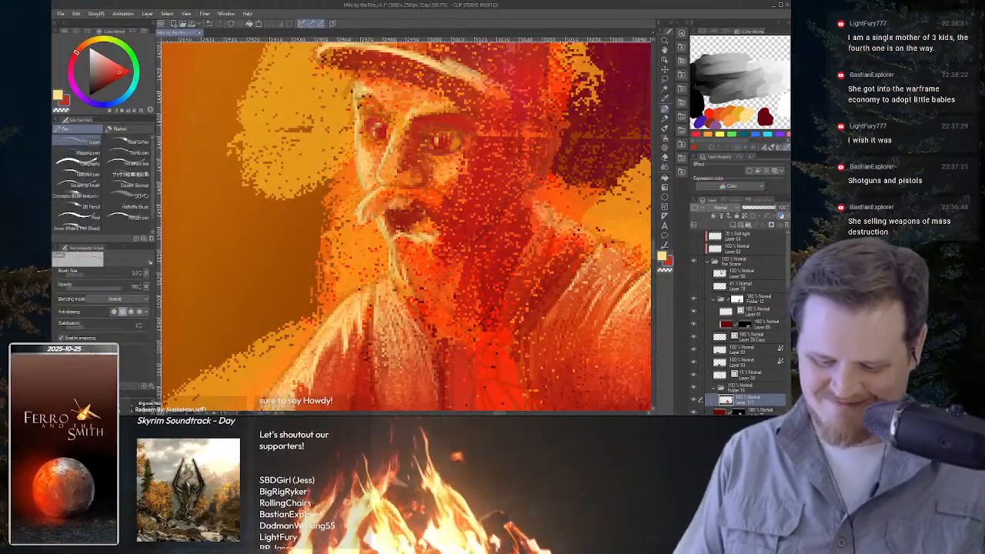
alt+click(461, 100)
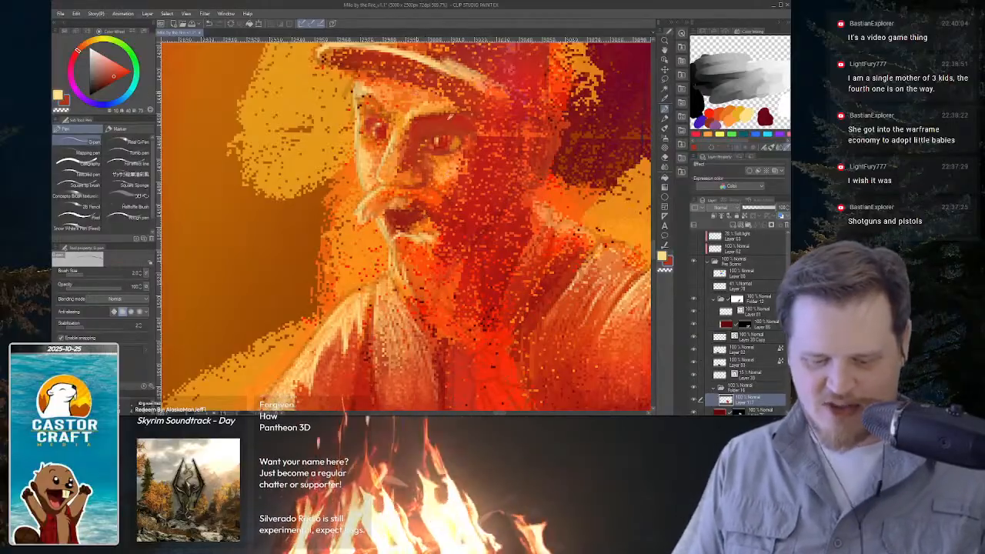
key(i)
click(485, 147)
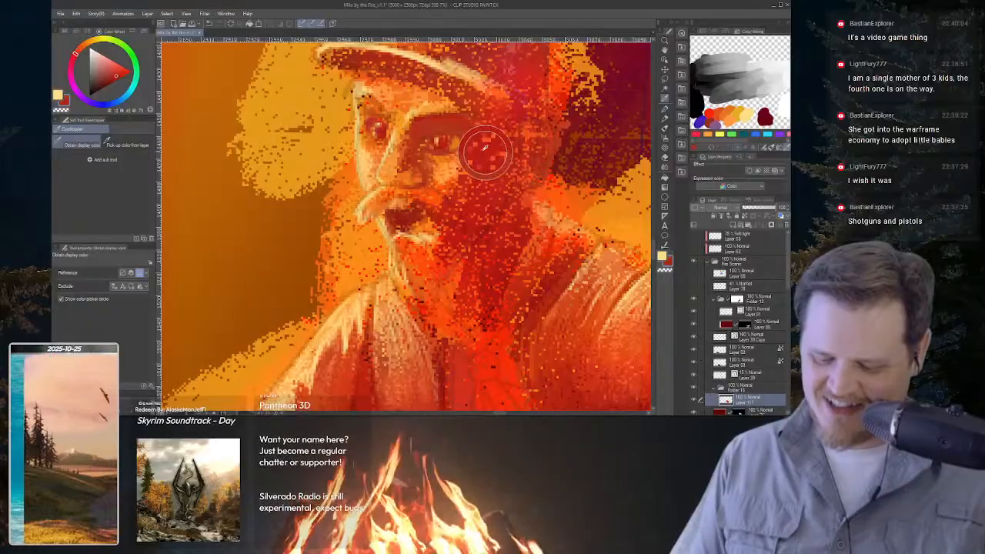
key(p)
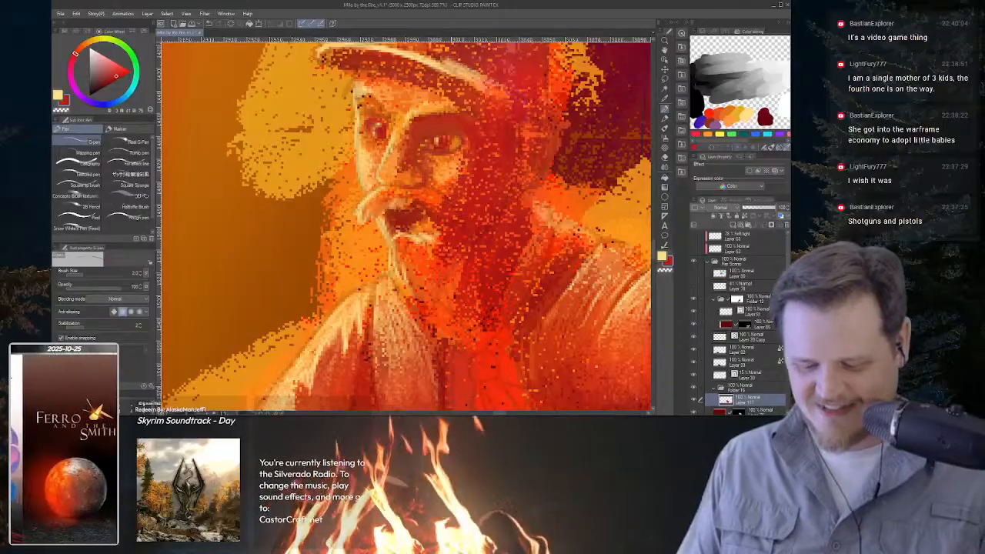
Hatch sampled orange over the cheek below the shadow-side eye and paint the moustache with orange and red-orange tones.
alt+click(457, 161)
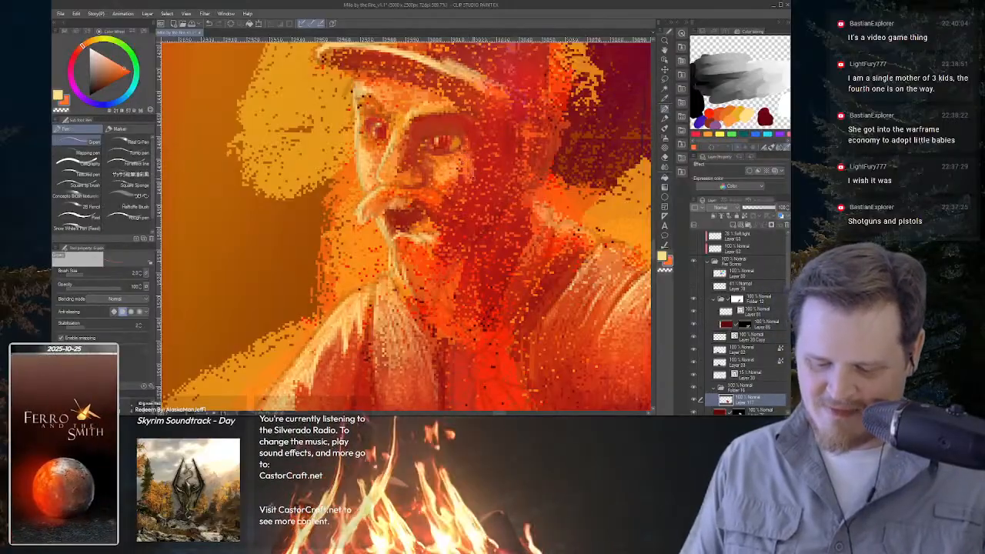
drag(463, 166, 458, 199)
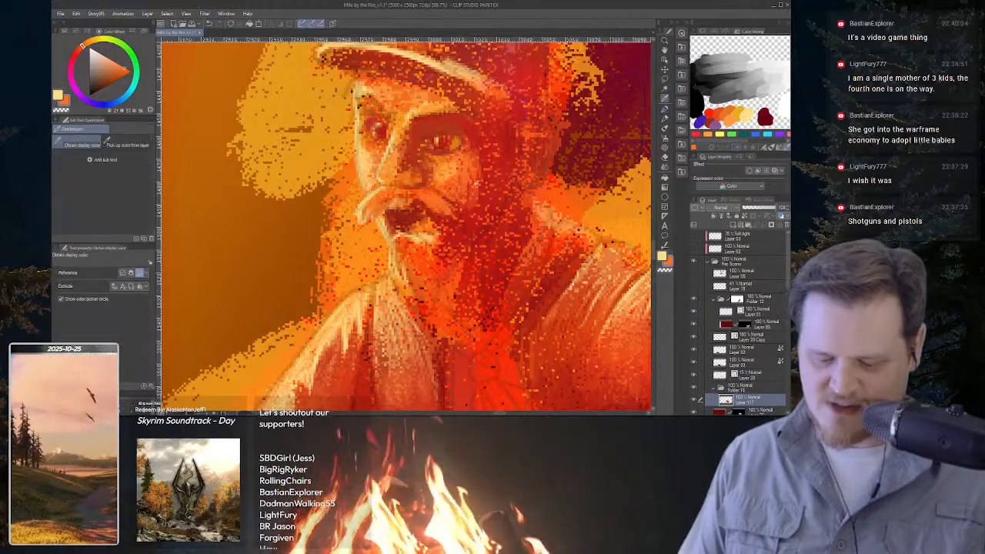
alt+click(479, 203)
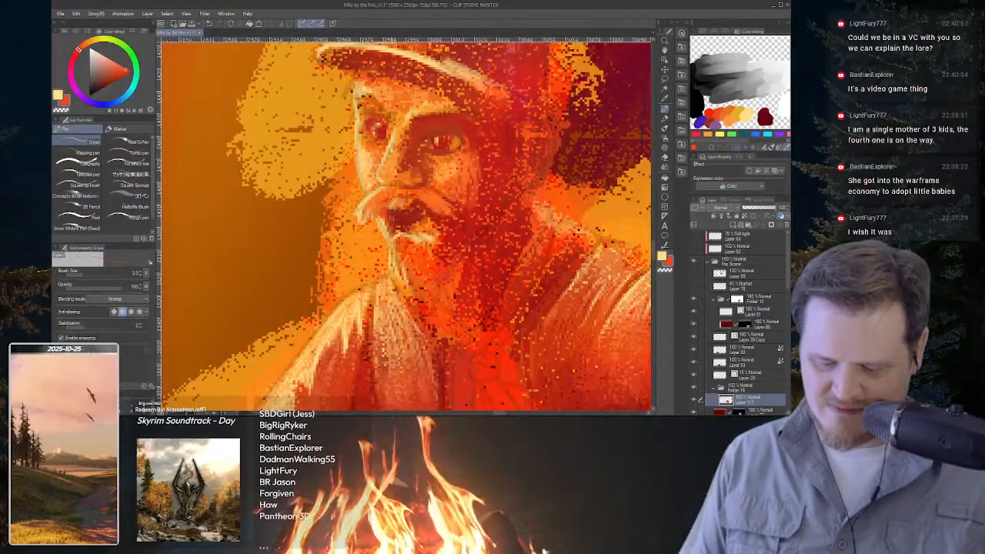
alt+click(384, 220)
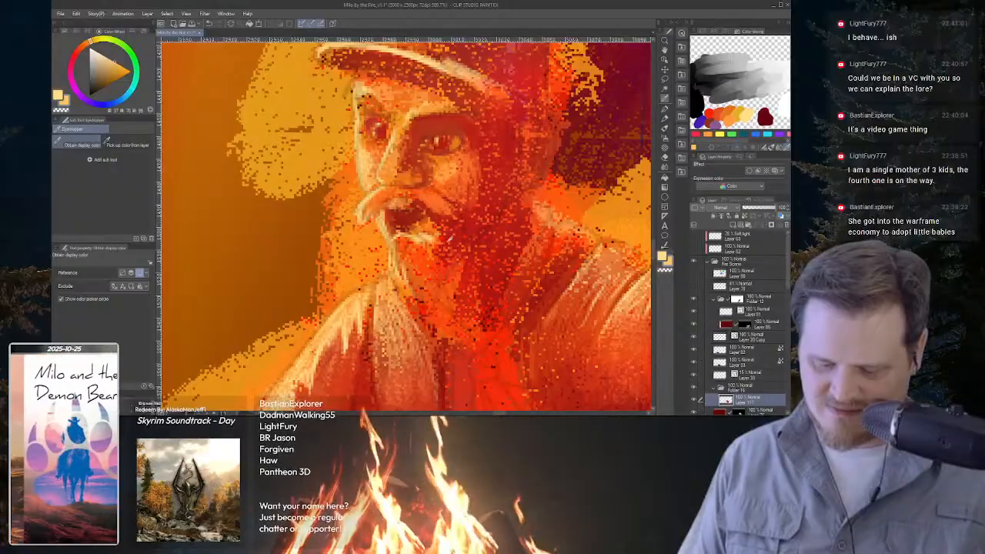
alt+click(435, 258)
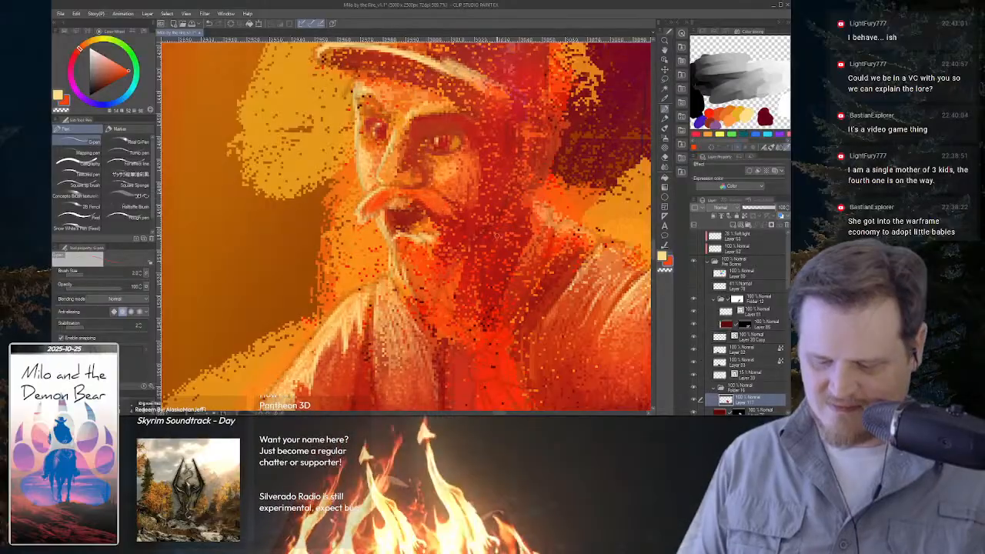
Sample orange from the moustache and paint orange strokes over the chin and beard below the mouth.
drag(523, 211, 491, 235)
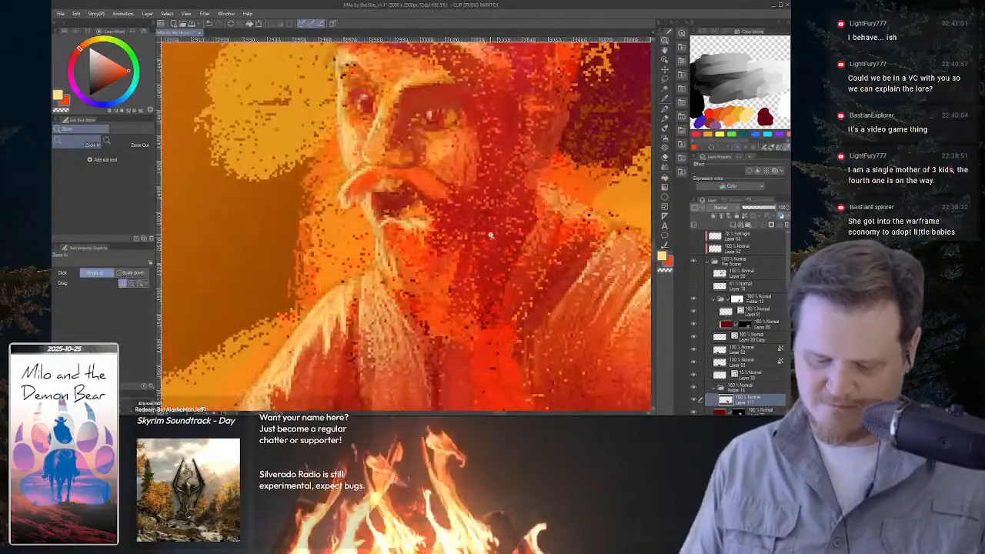
key(alt)
alt+click(426, 184)
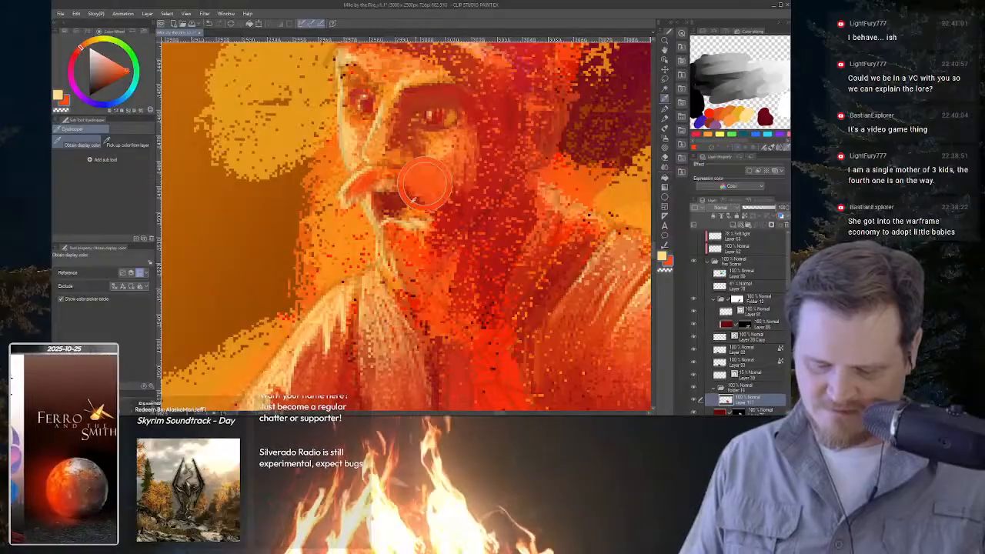
drag(398, 235, 404, 240)
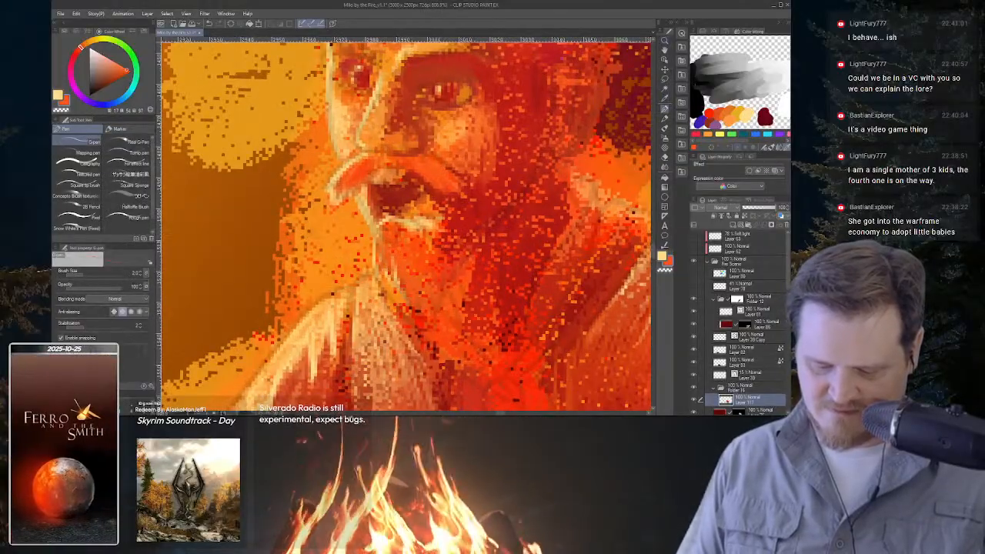
mouse_move(421, 297)
mouse_down()
mouse_move(434, 253)
mouse_move(436, 286)
mouse_move(413, 335)
mouse_up()
key(space)
mouse_move(489, 261)
mouse_down()
mouse_move(501, 281)
mouse_move(456, 246)
mouse_move(479, 230)
mouse_move(472, 235)
mouse_up()
key(ctrl+space)
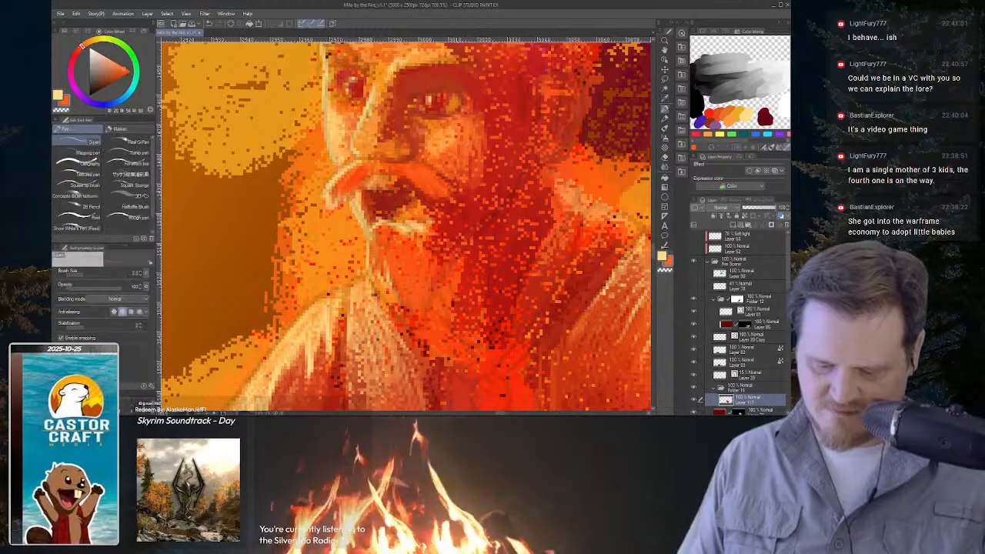
Hatch orange contour strokes down the shaded cheek and temple beside the moustache and shadow-side eye.
mouse_move(455, 206)
mouse_down()
mouse_move(435, 244)
mouse_move(457, 241)
mouse_up()
drag(482, 186, 472, 217)
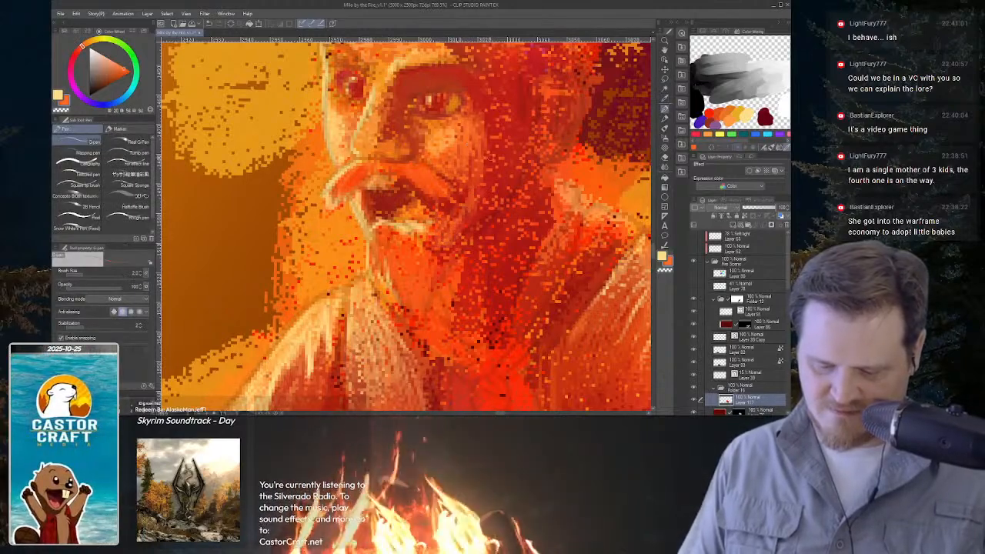
drag(495, 156, 490, 181)
drag(499, 116, 488, 192)
key(ctrl+space)
mouse_move(543, 178)
mouse_down()
mouse_move(487, 180)
mouse_move(505, 175)
mouse_move(531, 199)
mouse_up()
key(space)
key(ctrl+space)
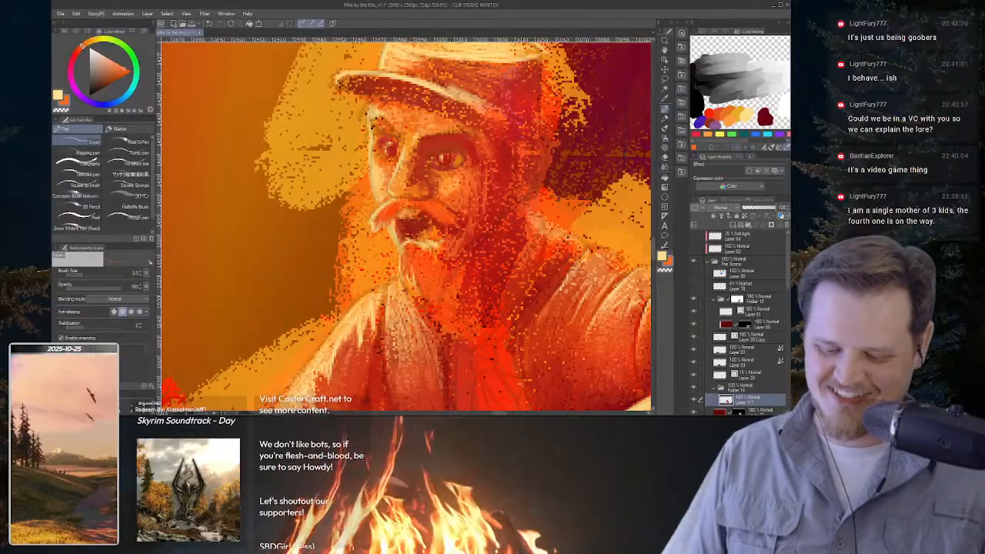
Enlarge the brush and work orange strokes into the shaded side of the hat's crown, blending with the Flat Dry brush.
key(])
key(])
mouse_move(502, 75)
mouse_down()
mouse_move(516, 72)
mouse_move(486, 96)
mouse_up()
drag(594, 154, 593, 130)
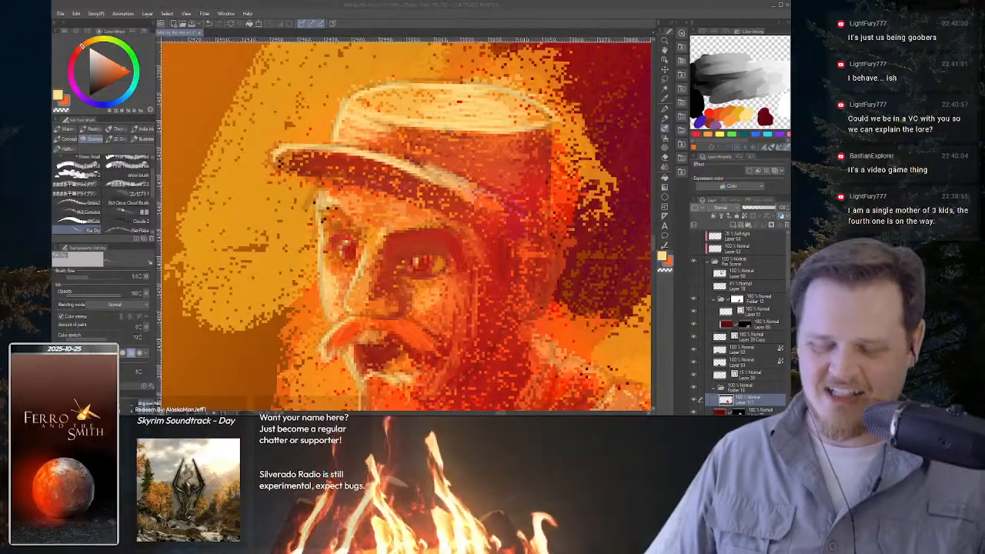
click(665, 297)
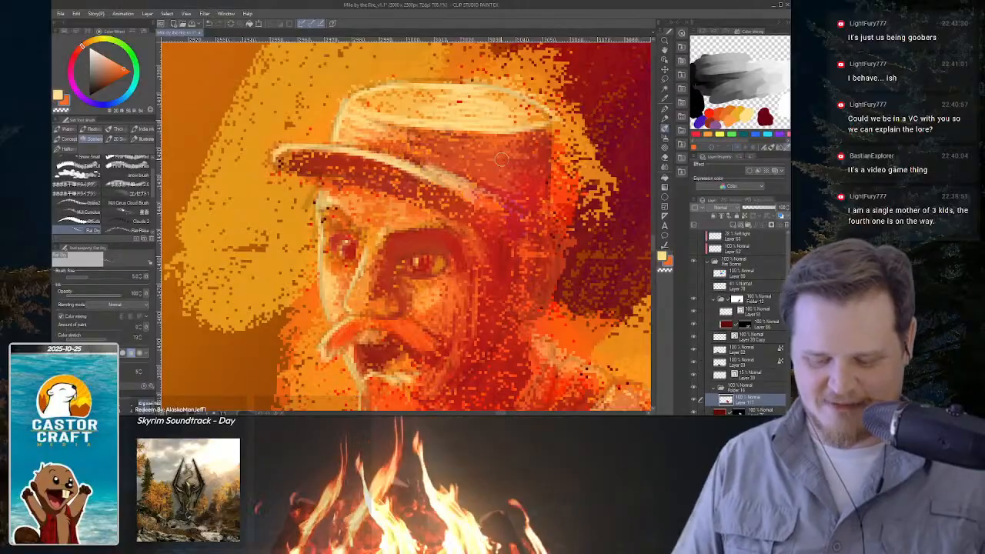
key(p)
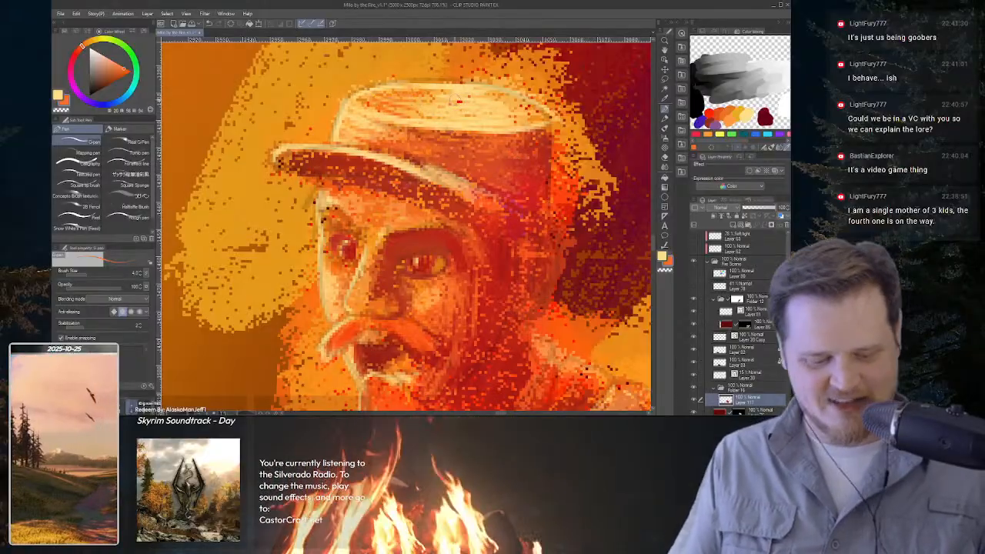
Blend the strokes on the shaded side of the hat with the Flat Dry brush.
key(b)
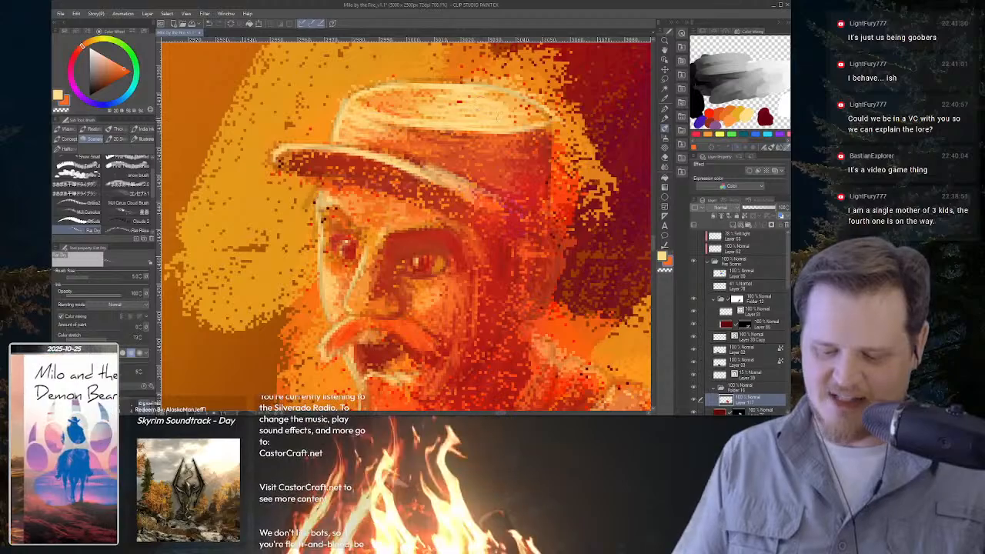
drag(558, 137, 492, 158)
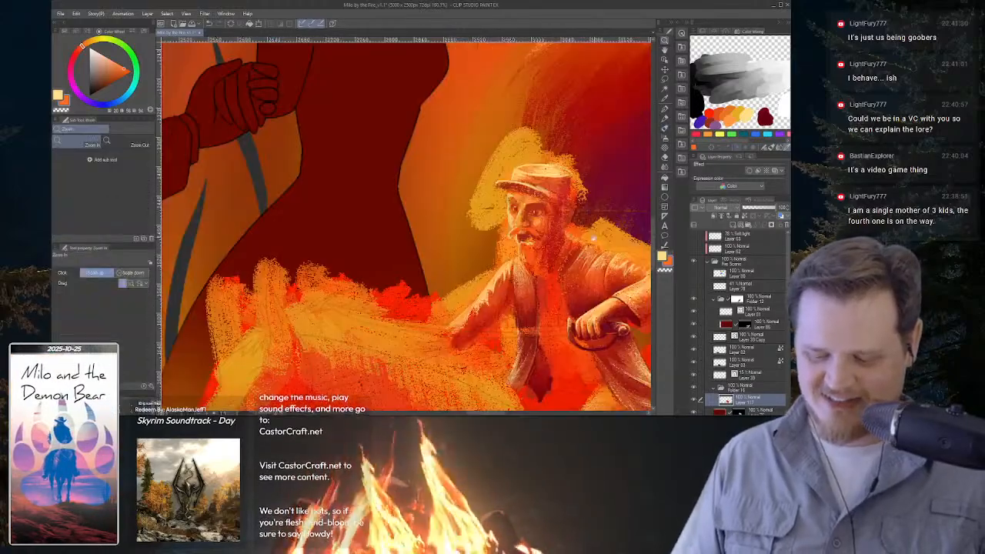
drag(569, 171, 506, 174)
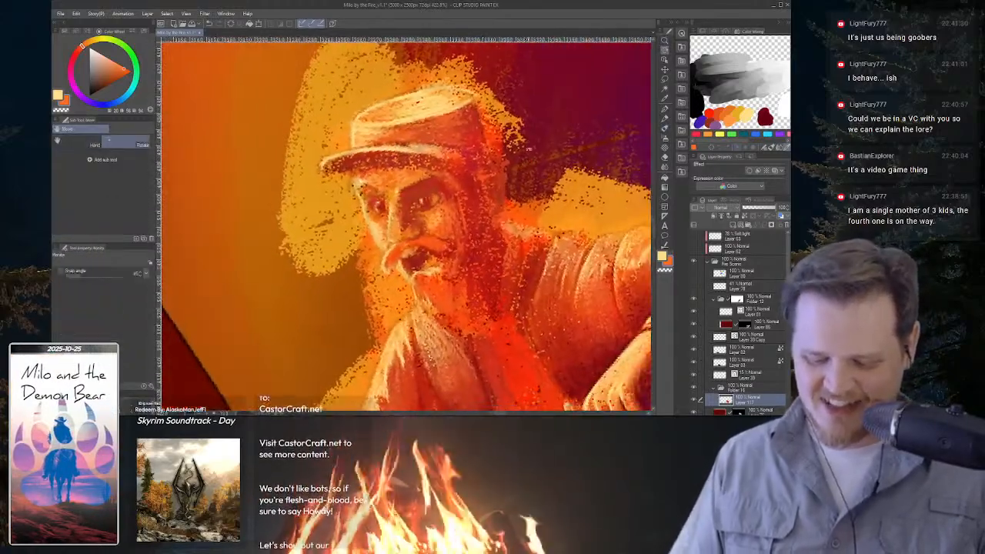
drag(481, 137, 558, 139)
drag(454, 184, 494, 361)
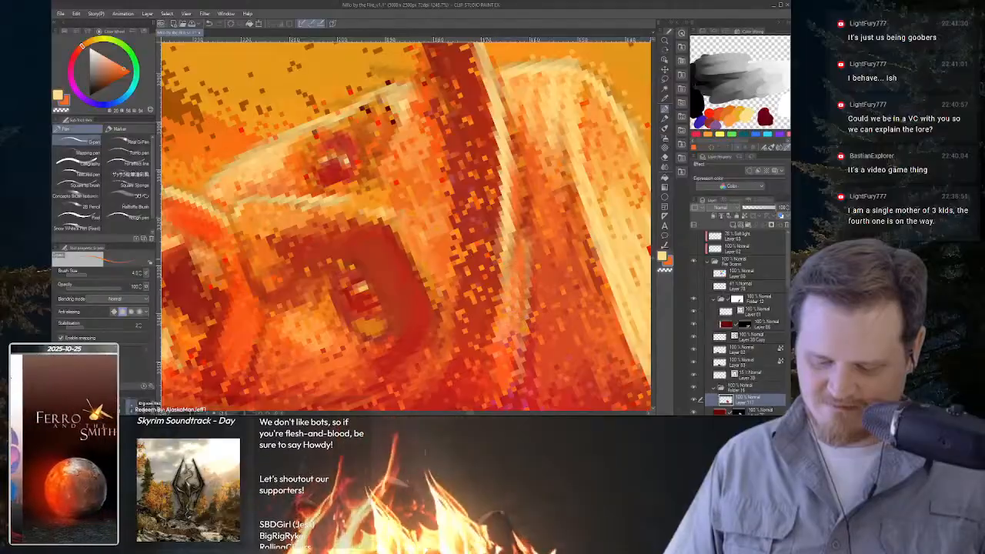
scroll(567, 285, down, 5)
mouse_move(568, 286)
mouse_down()
mouse_move(467, 194)
mouse_move(489, 186)
mouse_move(466, 114)
mouse_up()
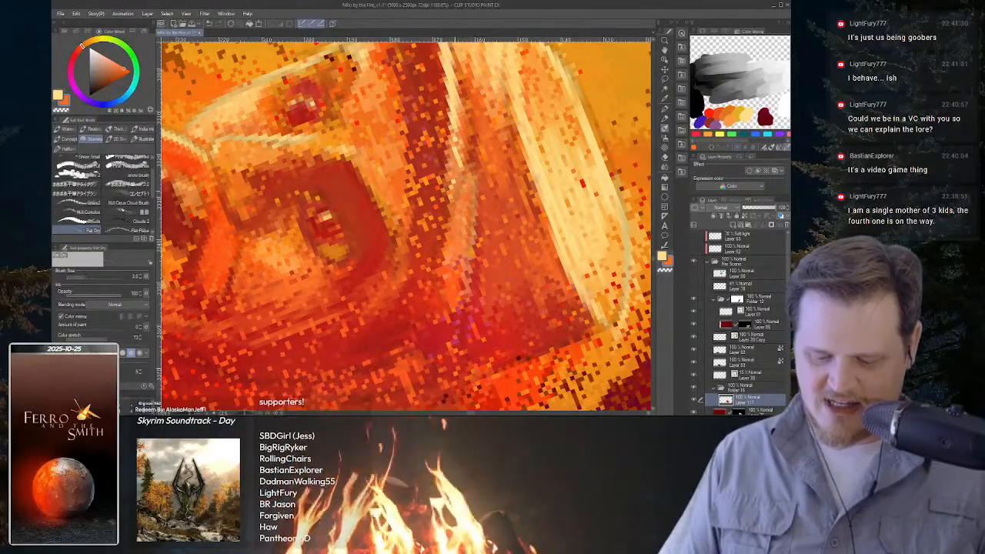
Sample pale yellow from the hat brim's lit edge and extend the highlight with pen strokes along the brim.
key(p)
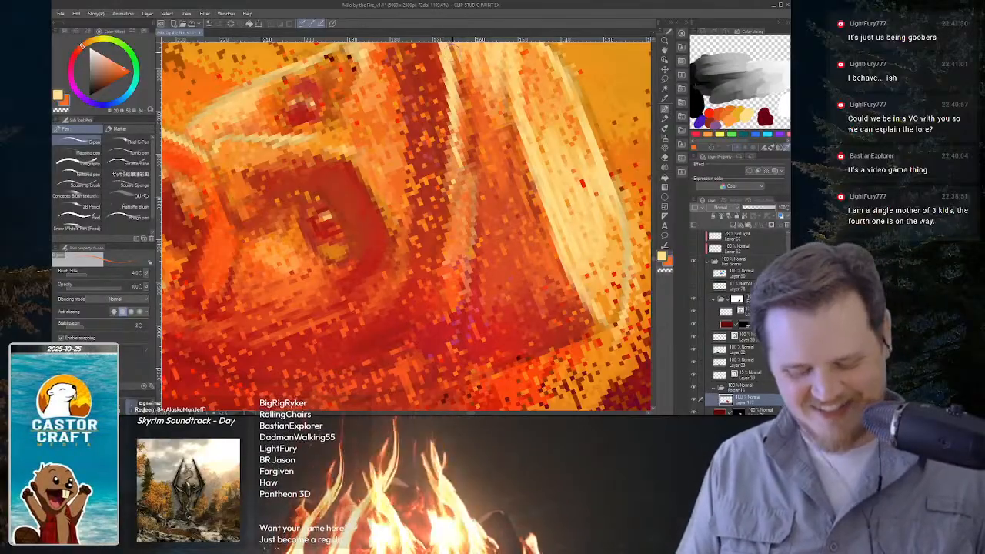
key(i)
click(452, 85)
key(p)
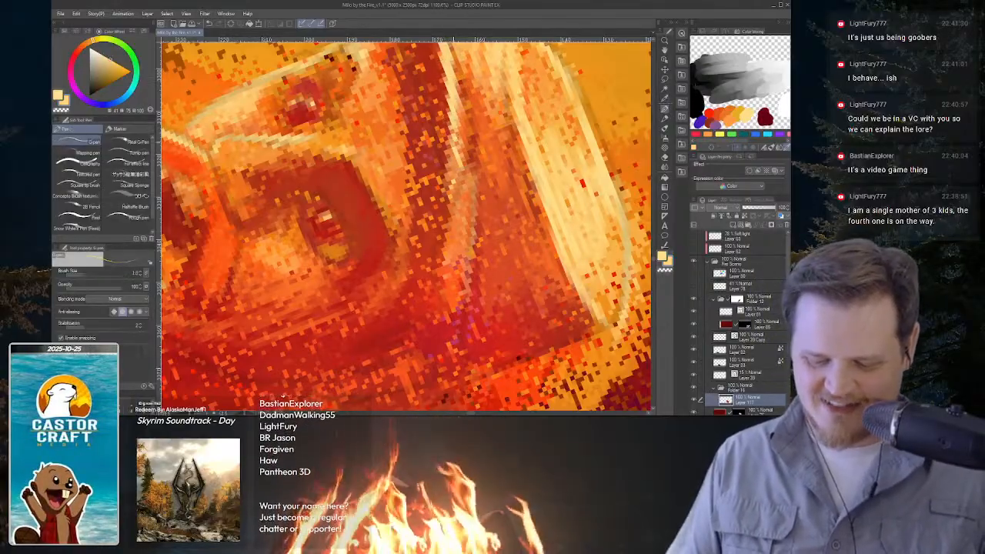
drag(451, 123, 451, 229)
drag(451, 179, 449, 243)
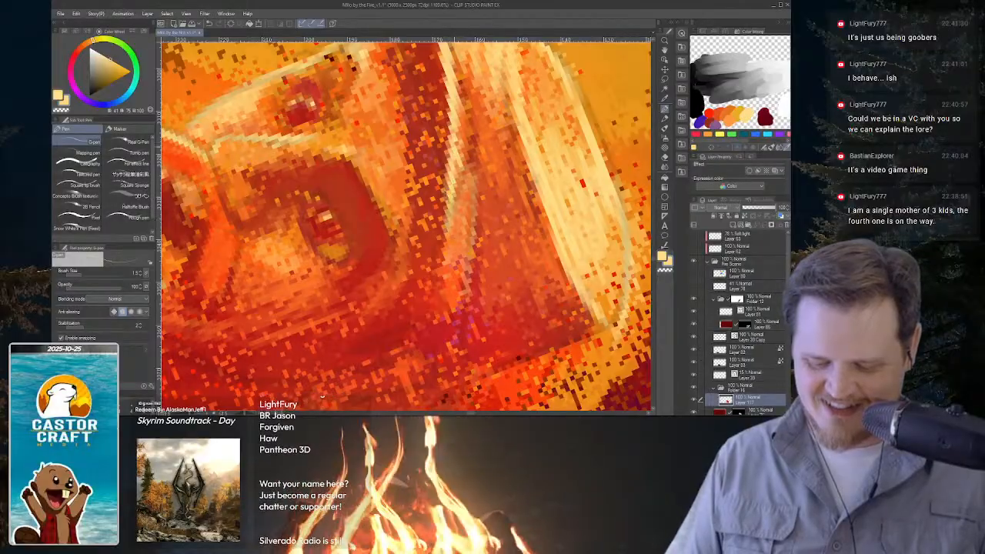
drag(449, 197, 442, 248)
Sample dark red from the shadow area and draw shadow lines where the hat's crown meets the brim.
mouse_move(531, 292)
mouse_down()
mouse_move(477, 286)
mouse_move(520, 202)
mouse_move(416, 116)
mouse_up()
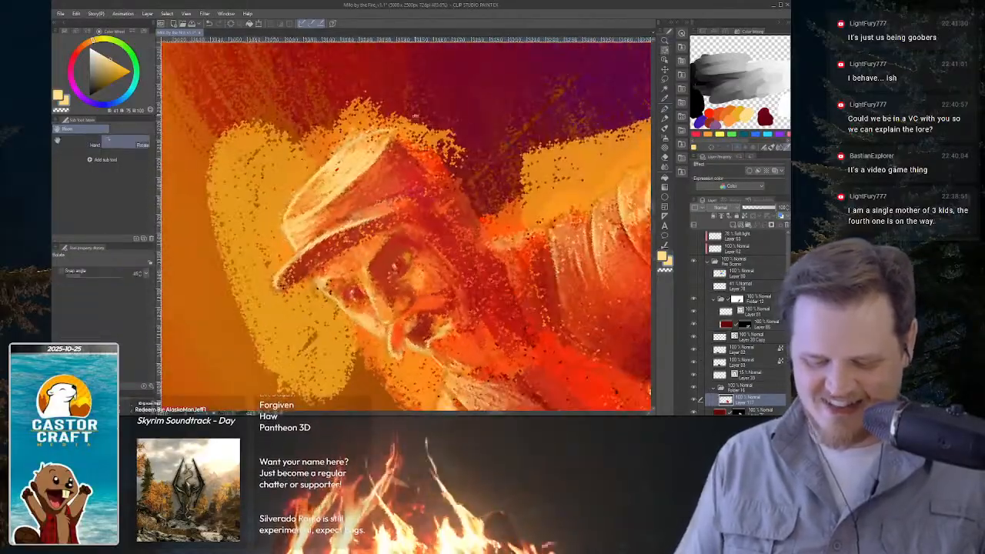
drag(416, 231, 504, 208)
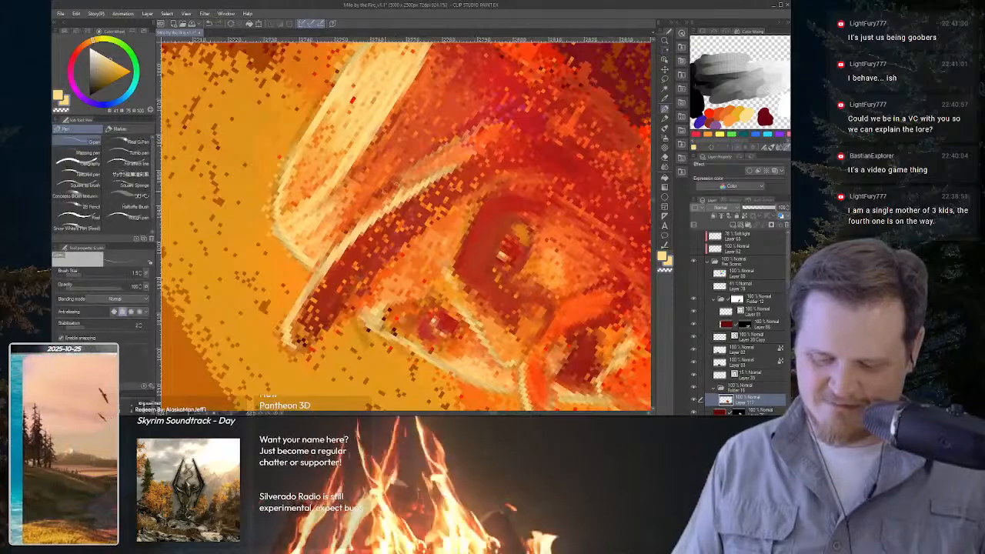
key(i)
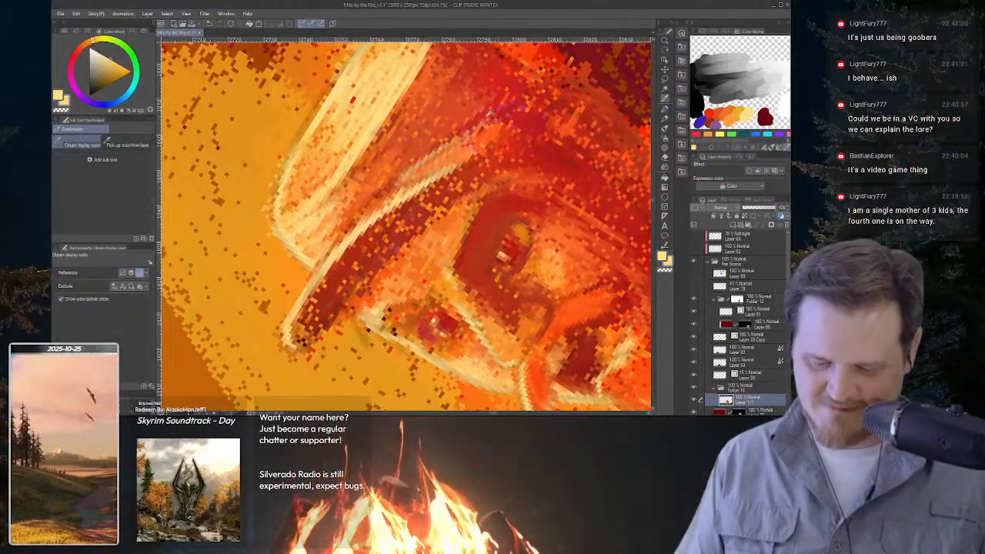
click(489, 113)
key(p)
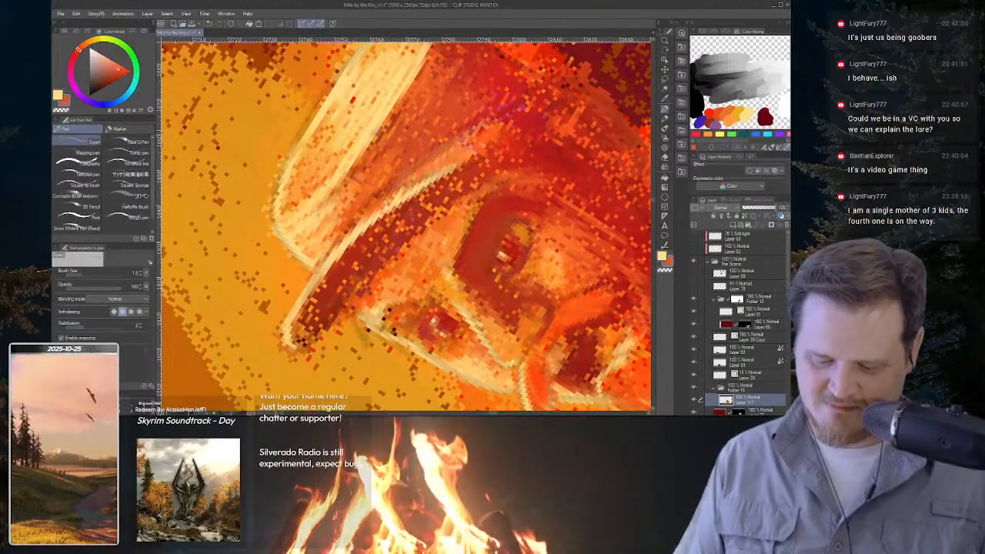
key(i)
click(578, 60)
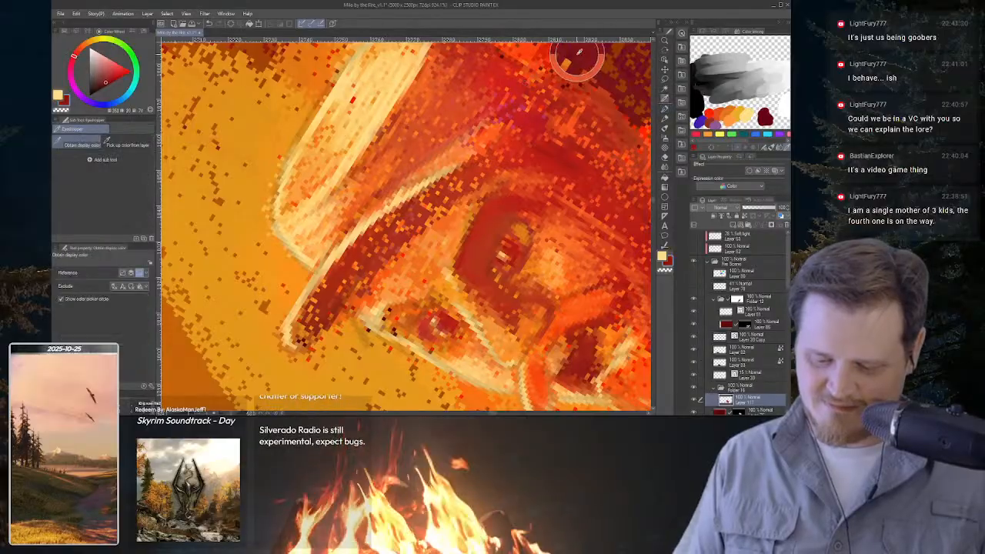
key(p)
drag(494, 116, 408, 167)
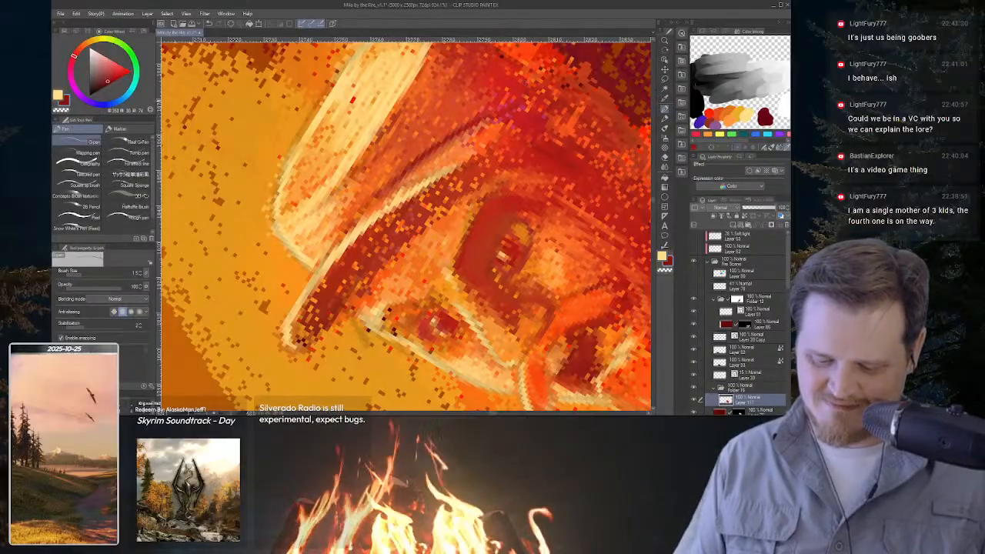
drag(508, 105, 417, 156)
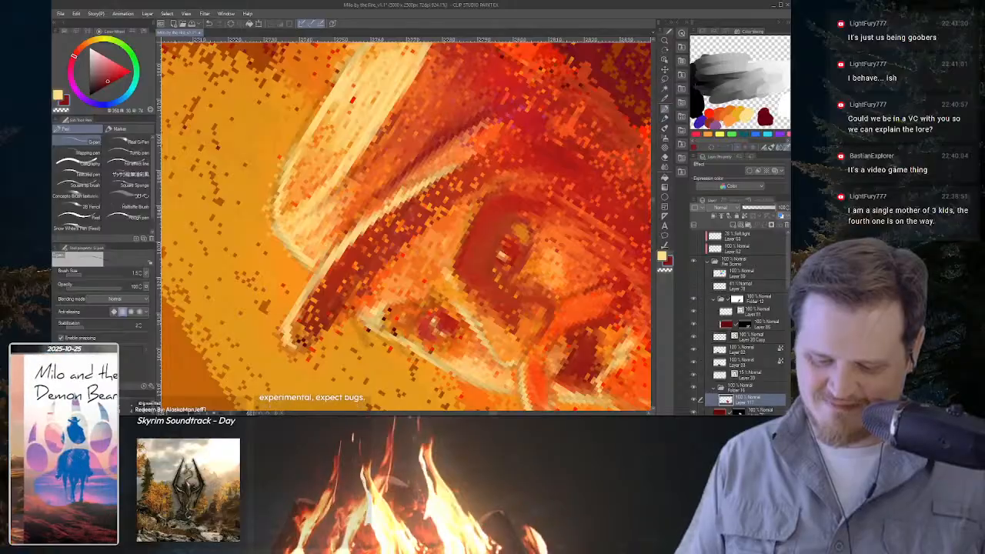
Sample red-orange from the glow behind the hat and paint the shape of the rider's ear.
key(ctrl+space)
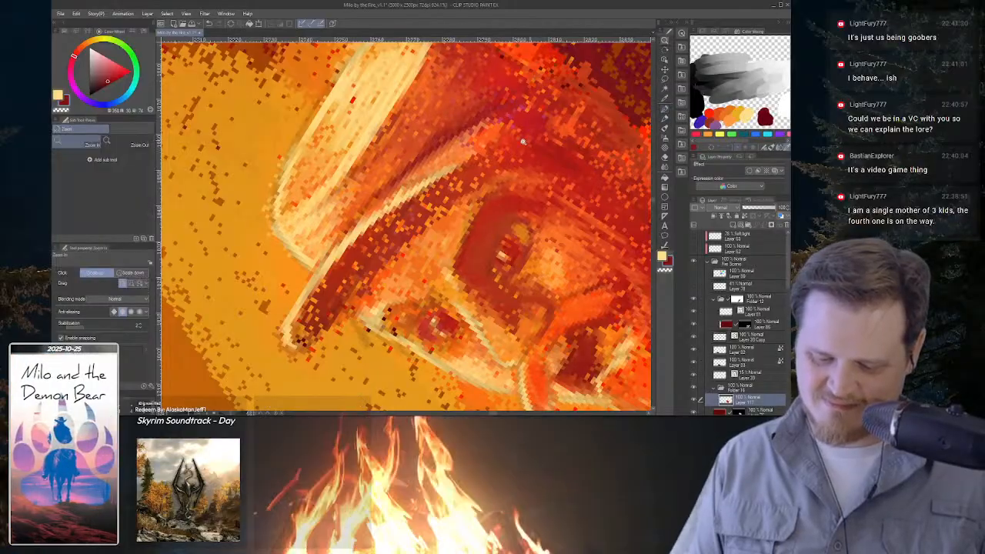
drag(469, 157, 370, 158)
key(shift+space)
drag(432, 153, 493, 173)
key(ctrl+space)
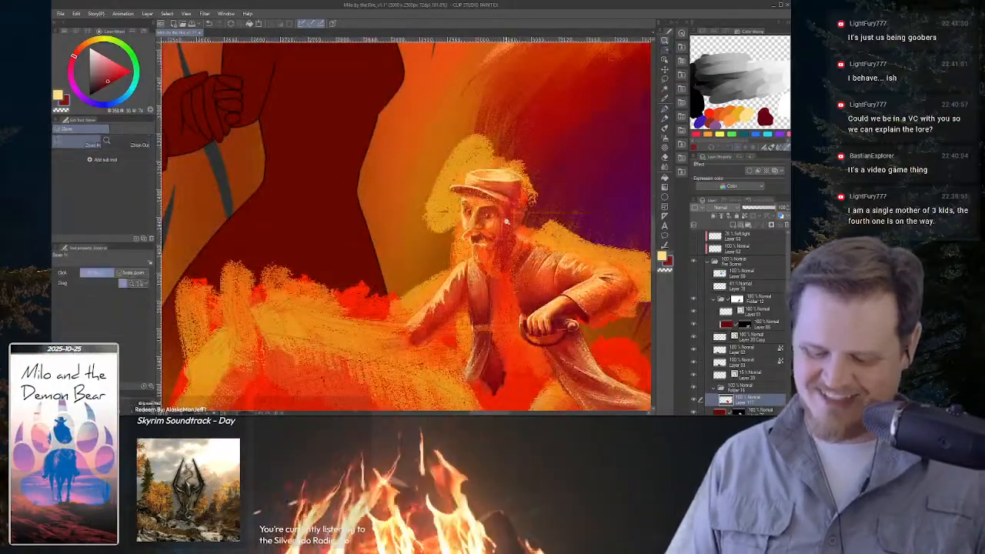
drag(470, 225, 535, 225)
key(space)
drag(535, 224, 431, 189)
key(ctrl+space)
drag(431, 188, 488, 172)
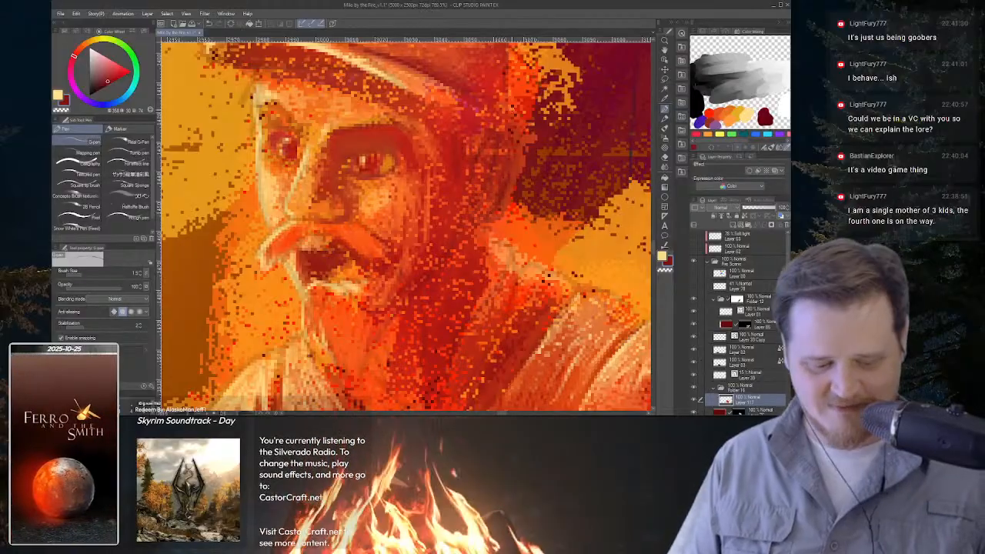
alt+click(518, 91)
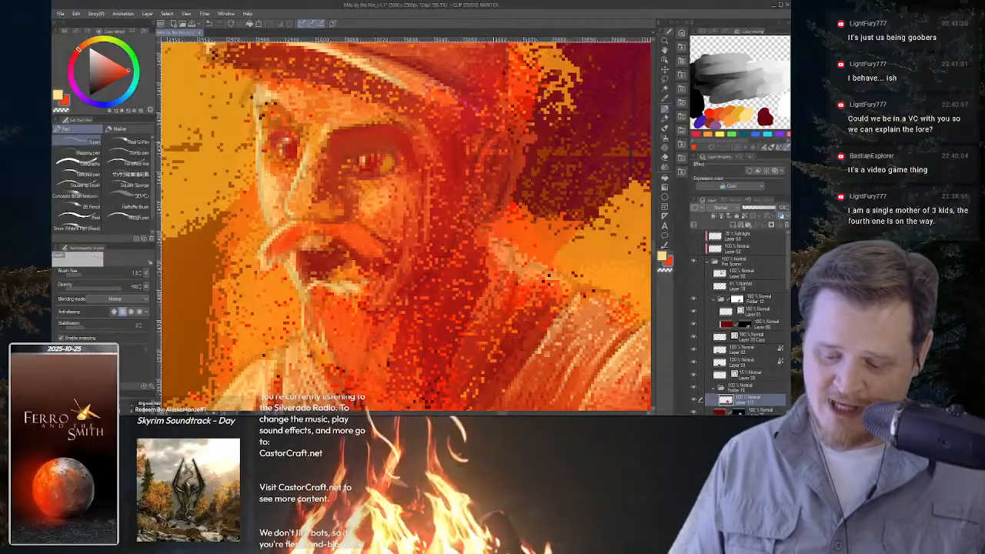
mouse_move(509, 146)
mouse_down()
mouse_move(506, 183)
mouse_move(494, 147)
mouse_up()
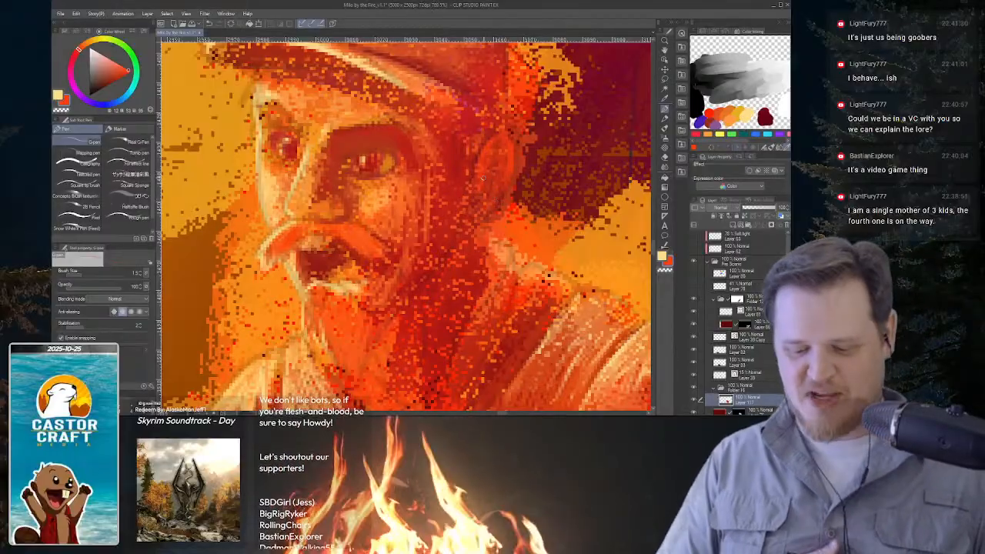
Sample orange from the glow above the shoulder and paint it along the outer side of the ear.
key(i)
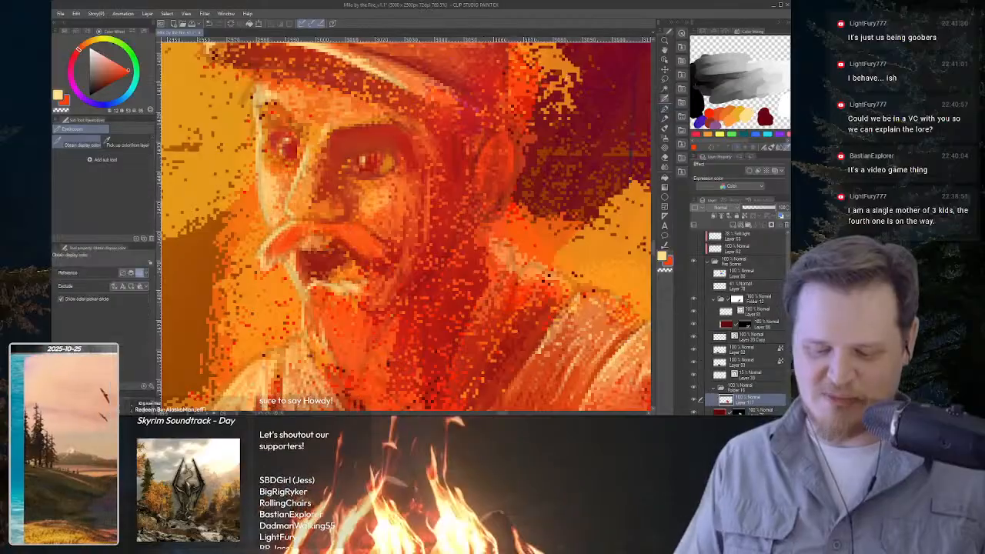
click(544, 232)
key(p)
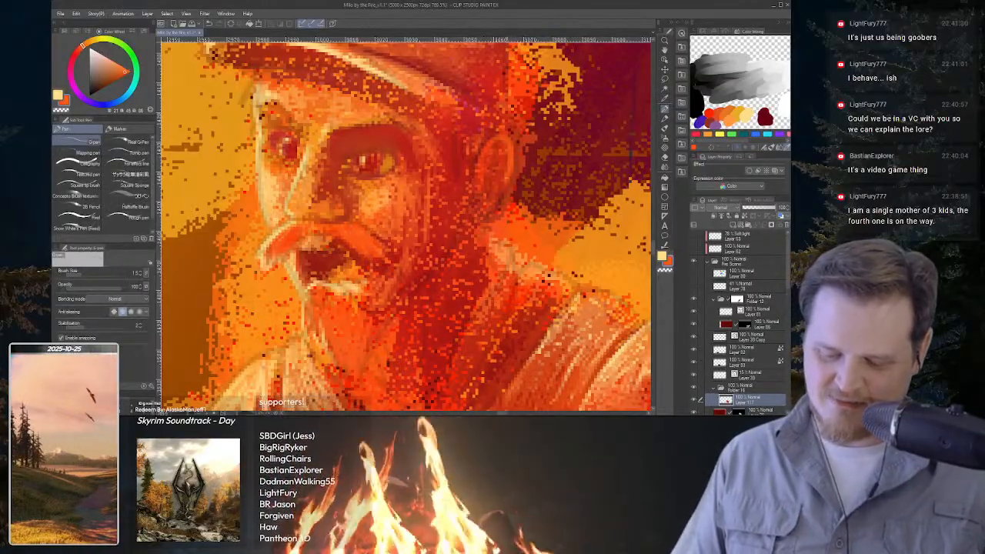
drag(511, 154, 505, 196)
Sample pale yellow from the lit cheek and paint a rim highlight along the ear's outer edge.
key(i)
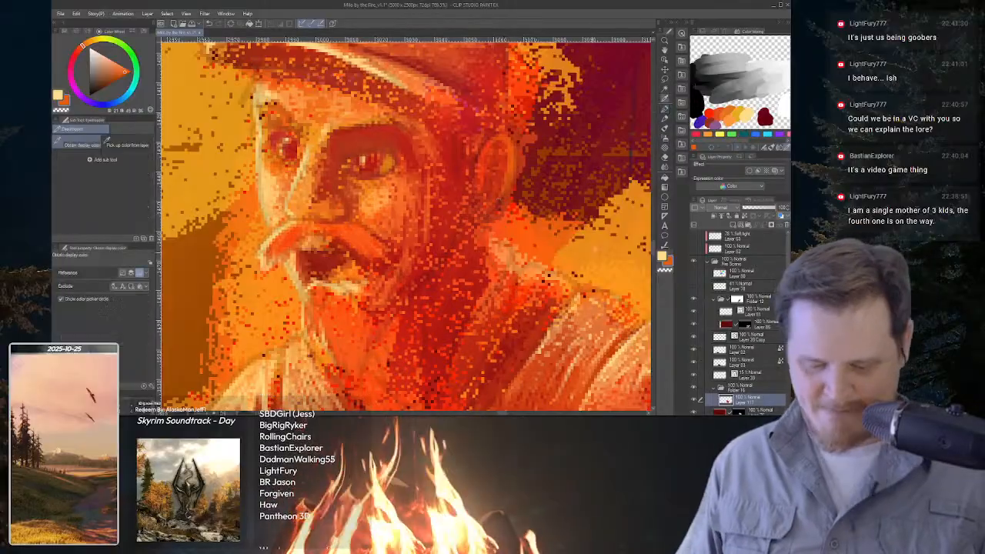
click(533, 270)
click(268, 191)
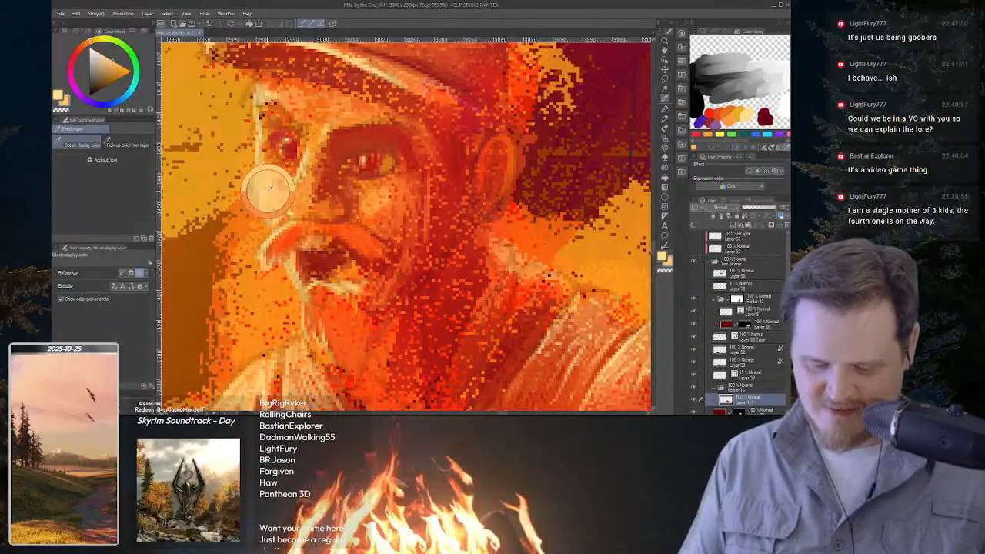
key(p)
drag(514, 168, 497, 209)
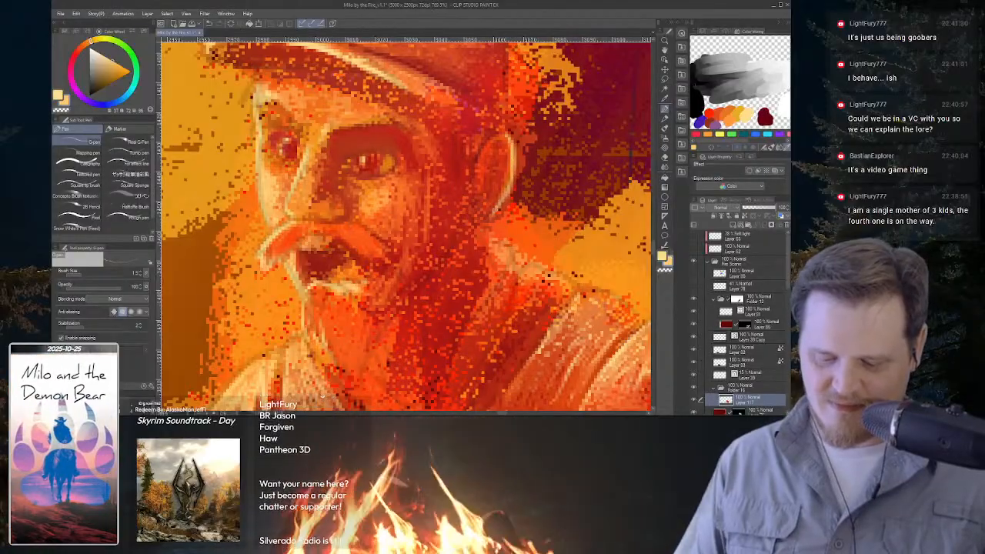
mouse_move(508, 137)
mouse_down()
mouse_move(490, 152)
mouse_move(504, 135)
mouse_up()
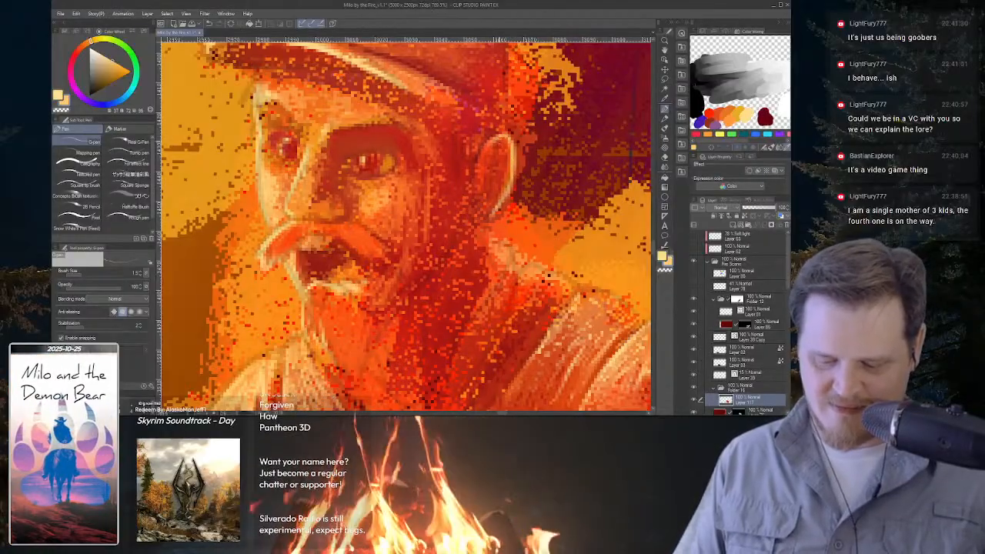
Refine the ear's inner shading with sampled red-orange and pick up dark red from the area beside it.
alt+click(489, 151)
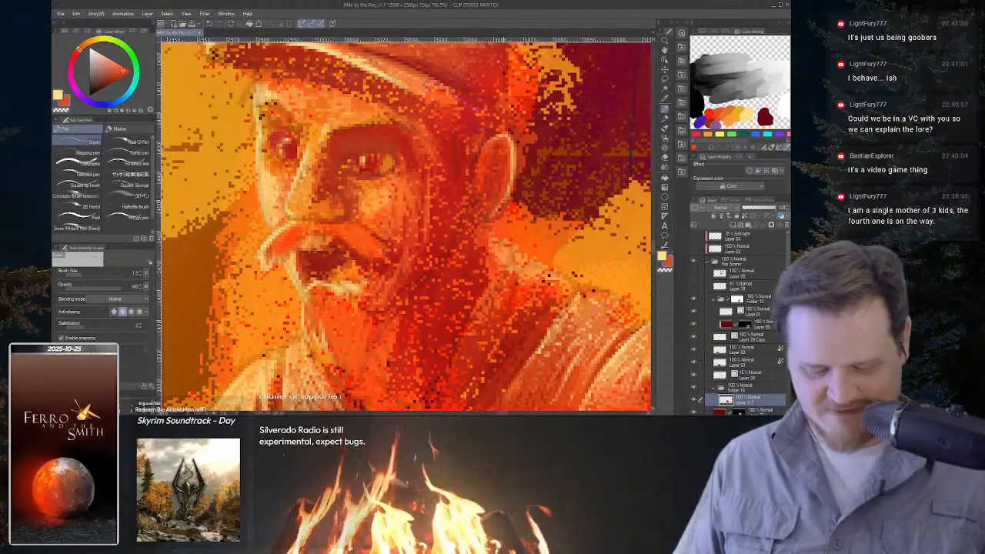
key(alt)
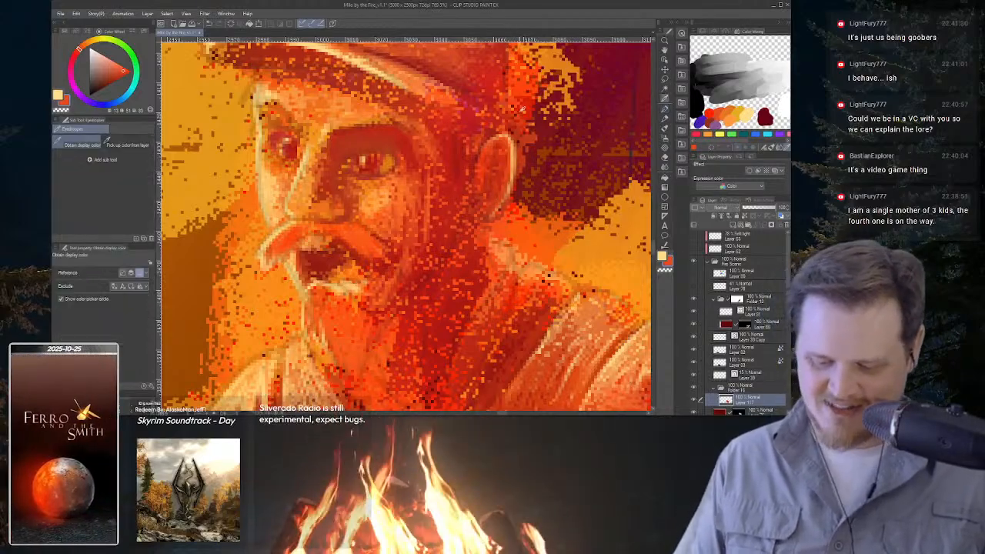
click(473, 121)
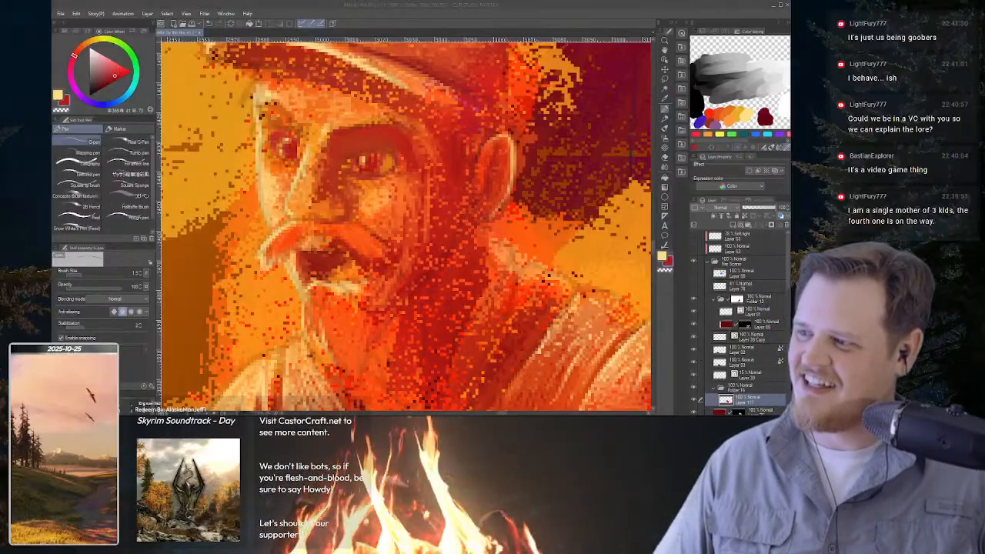
Switch to the browser and look over the Live Sprodling GIF page on Tenor.
key(alt+Tab)
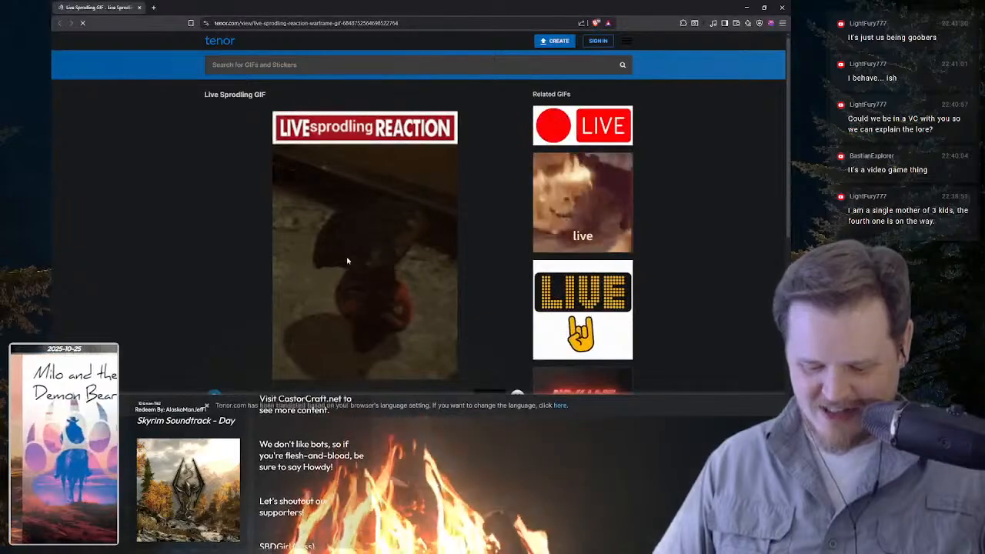
scroll(392, 308, down, 1)
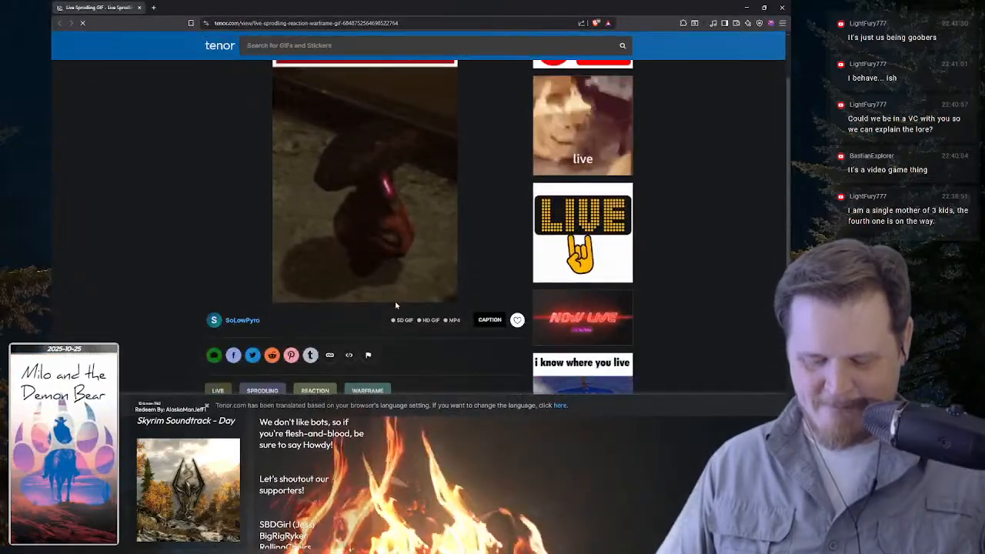
scroll(396, 306, up, 1)
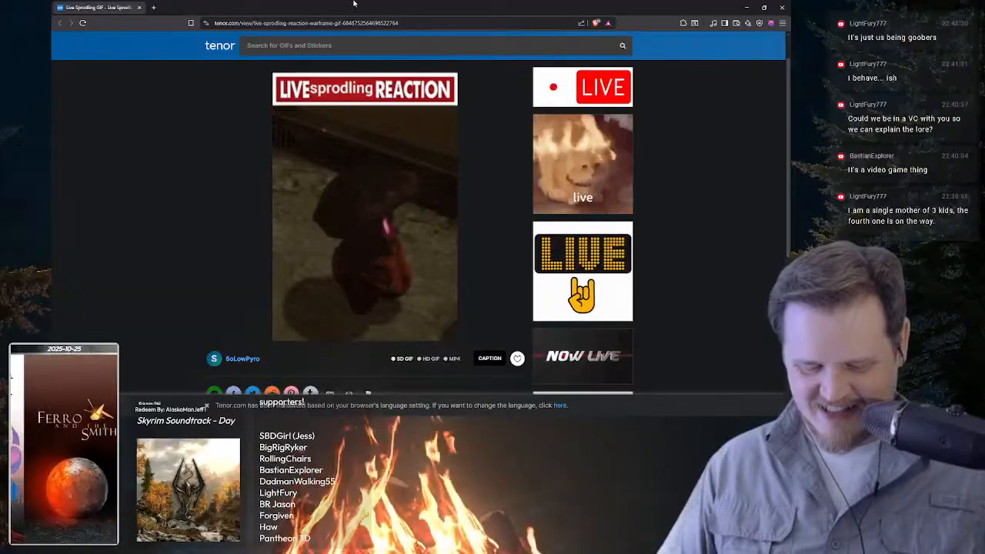
Search the web in a new browser tab for "disney mushroom" and show the image results.
click(153, 7)
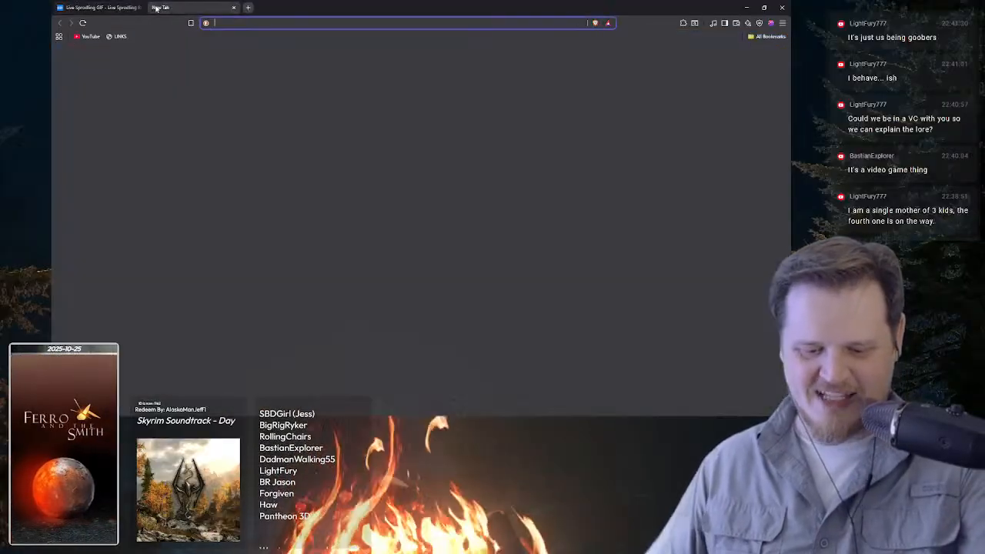
text(disn)
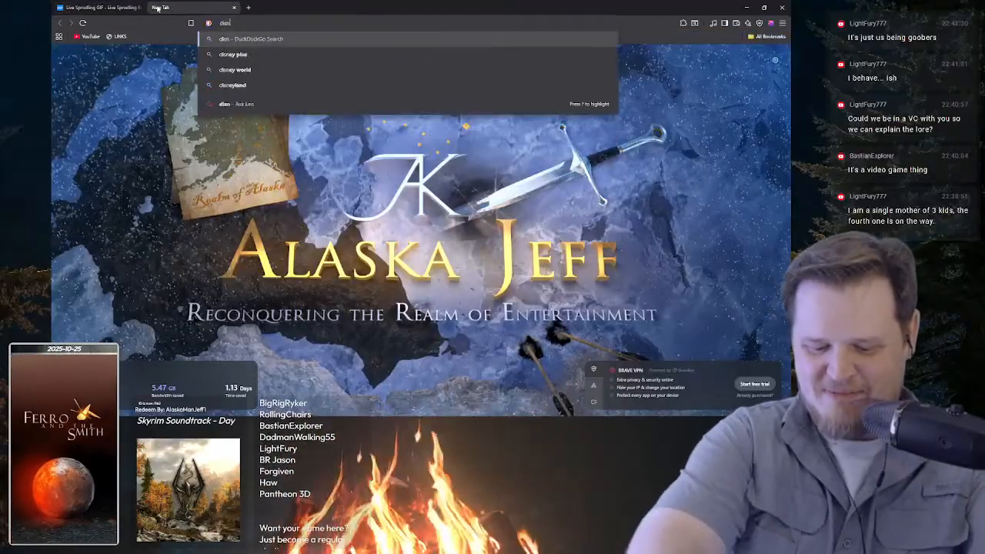
text(ey mushroom)
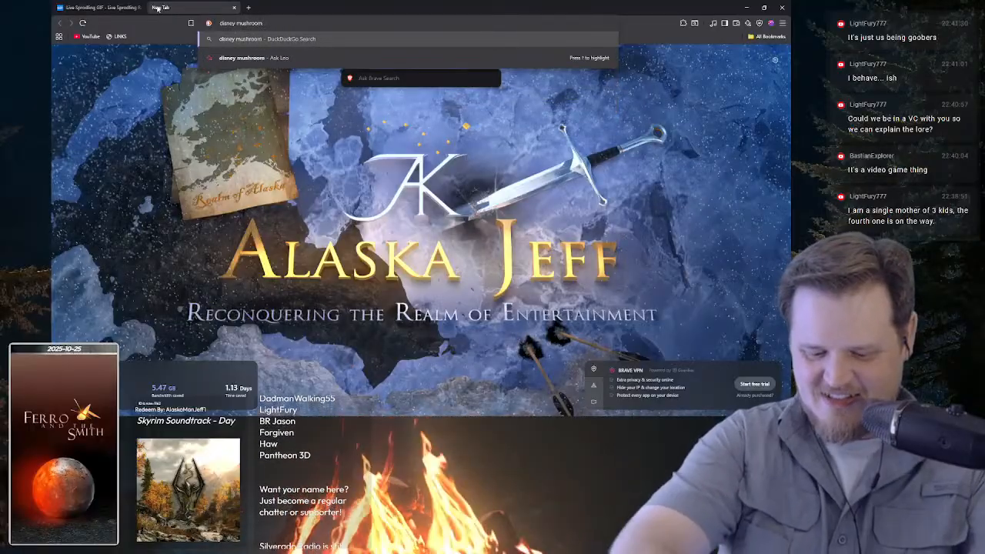
key(Return)
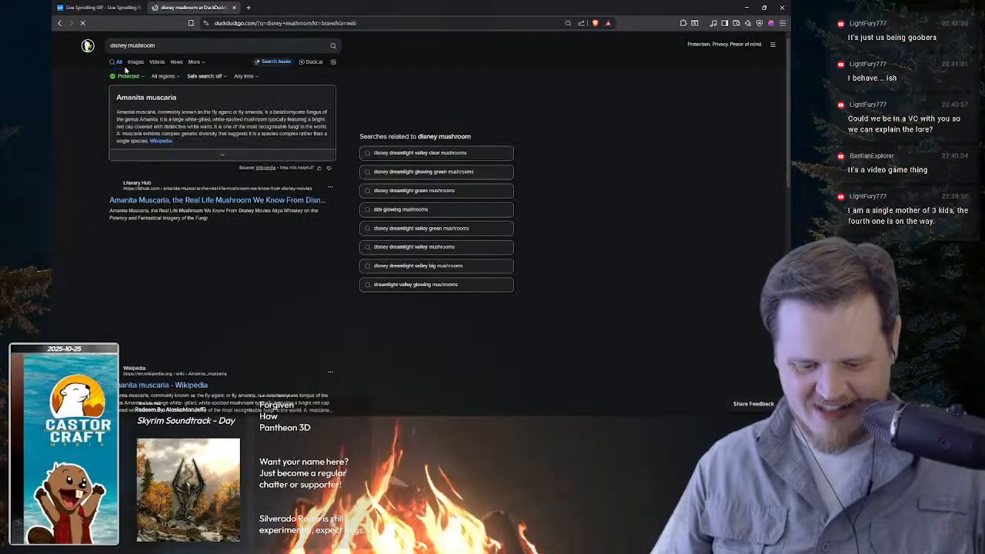
click(136, 62)
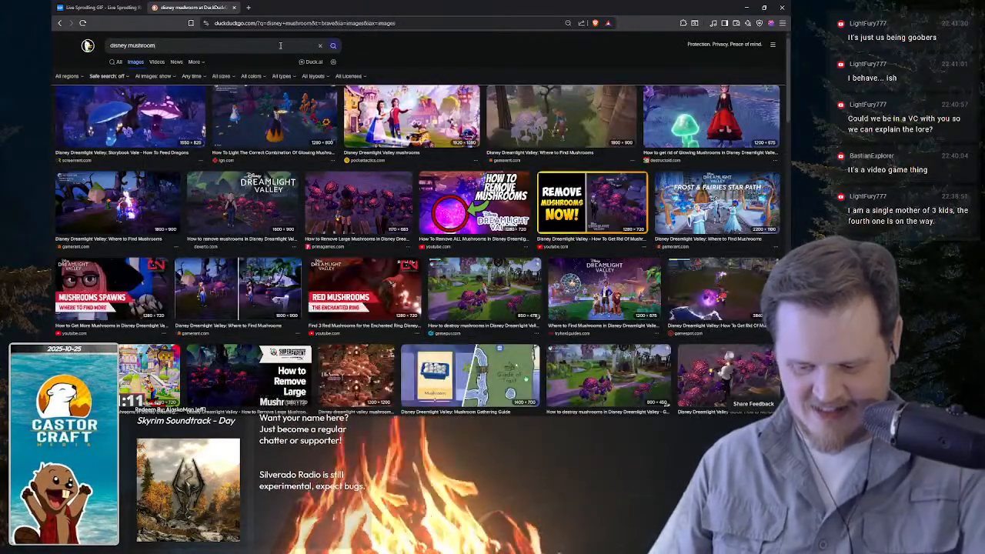
Refine the image search to "disney mushroom fantasia", view the Dancing Mushrooms and Hop Low picture, and return to Clip Studio Paint.
click(279, 45)
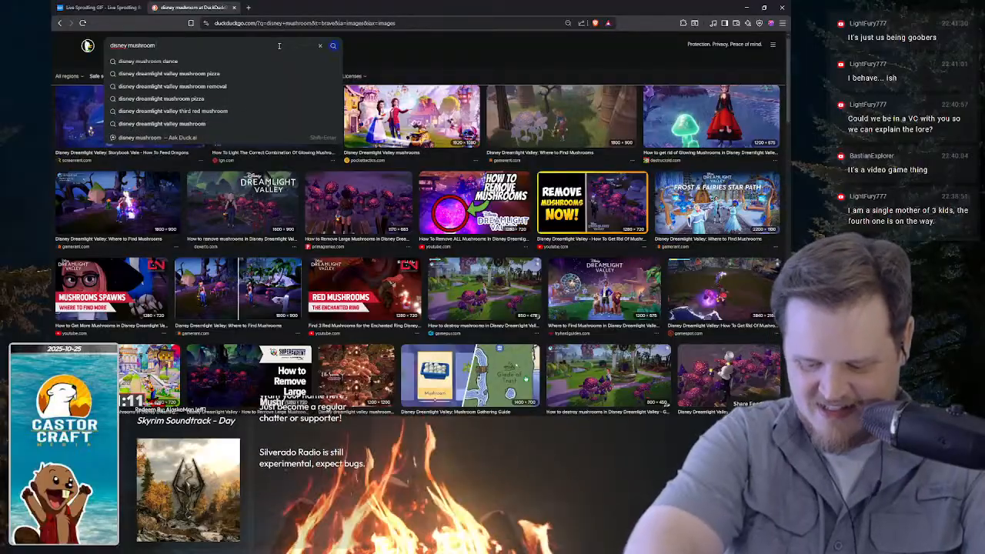
text(fantasia)
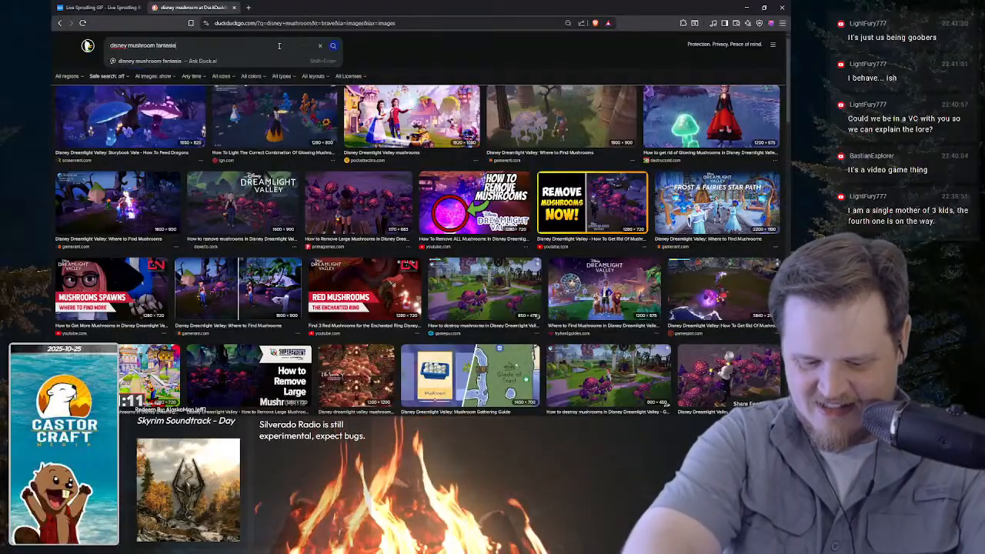
key(Return)
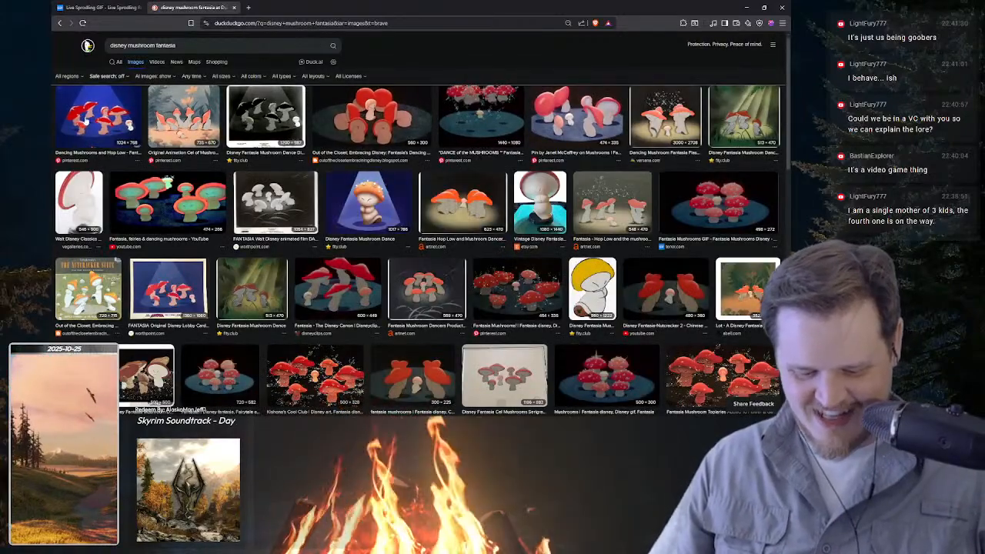
click(89, 121)
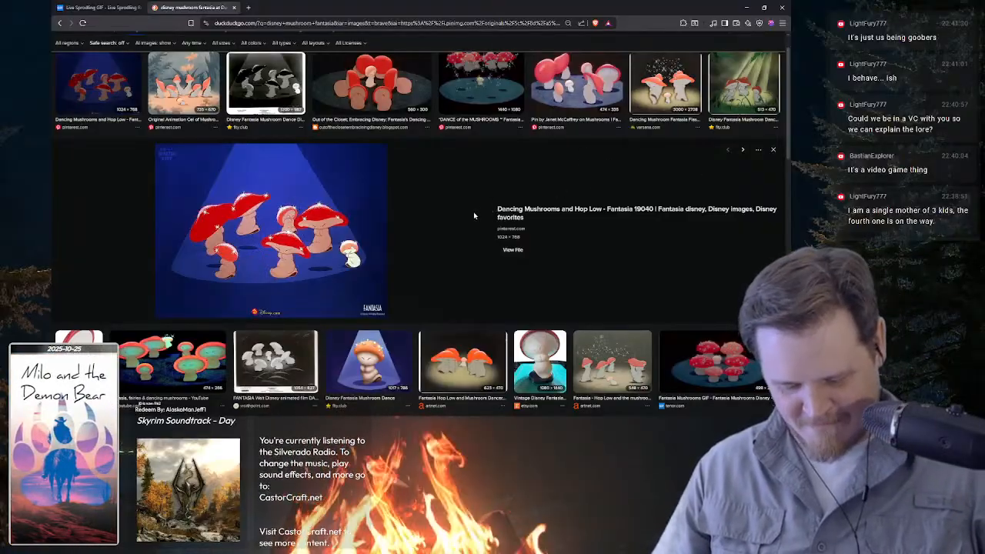
click(745, 8)
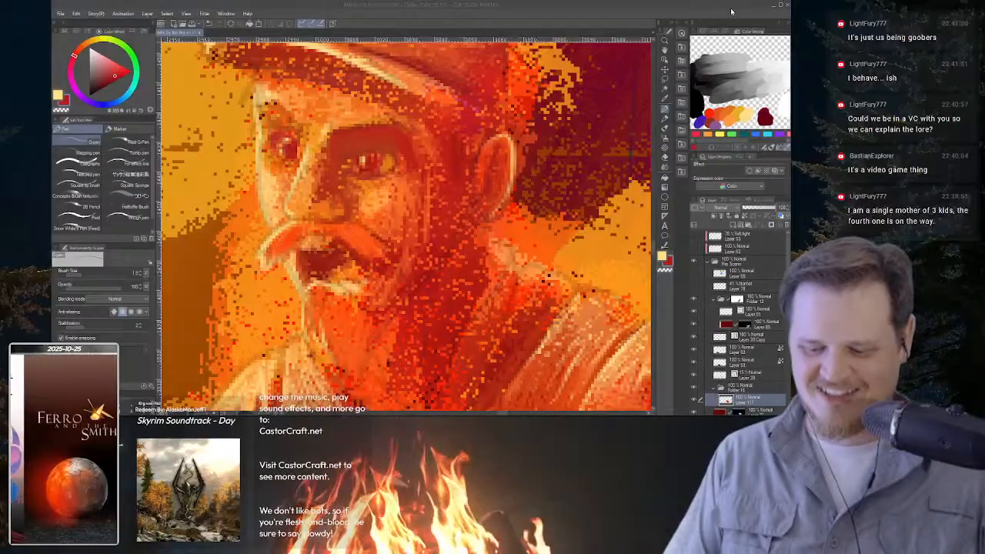
Sample orange from the moustache and touch up the front edge of the ear with the pen.
click(592, 23)
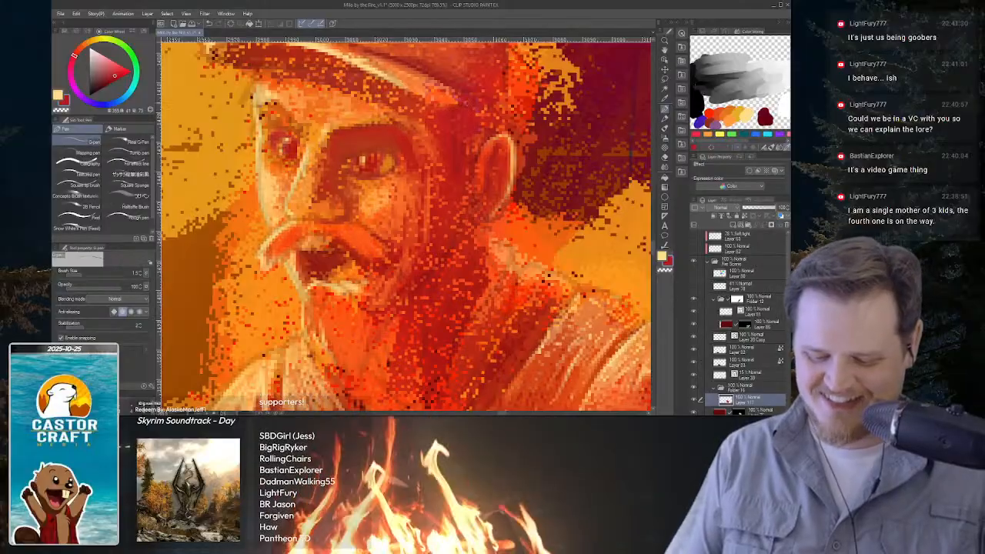
key(i)
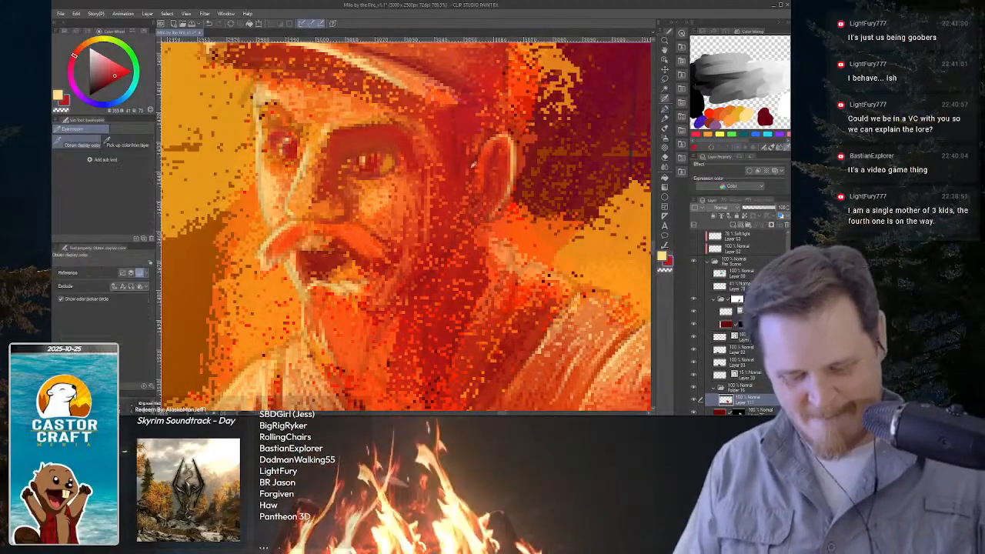
click(368, 234)
key(p)
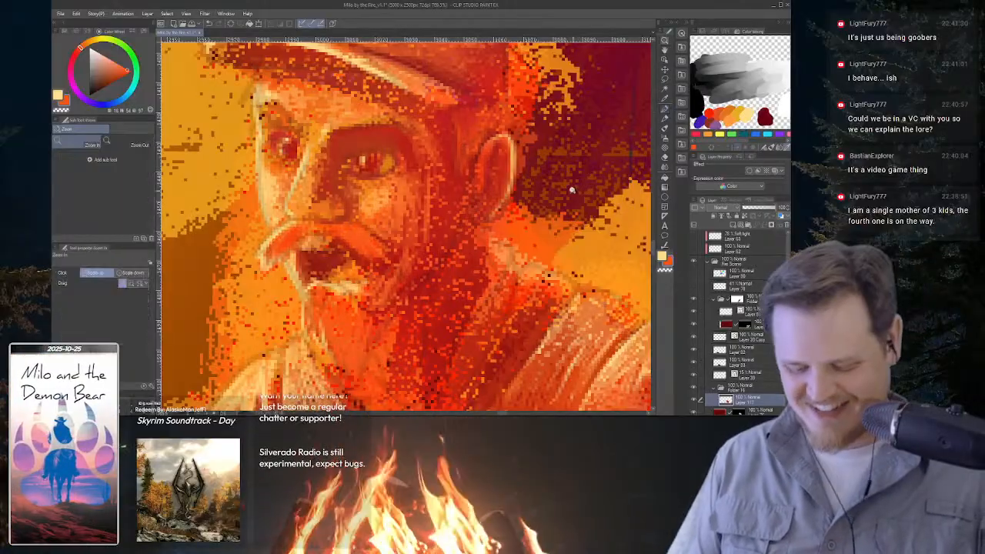
Sample pale yellow from the lit cheek and paint a thin rim highlight down the back edge of the hat.
mouse_move(572, 191)
mouse_down()
mouse_move(558, 203)
mouse_move(554, 183)
mouse_up()
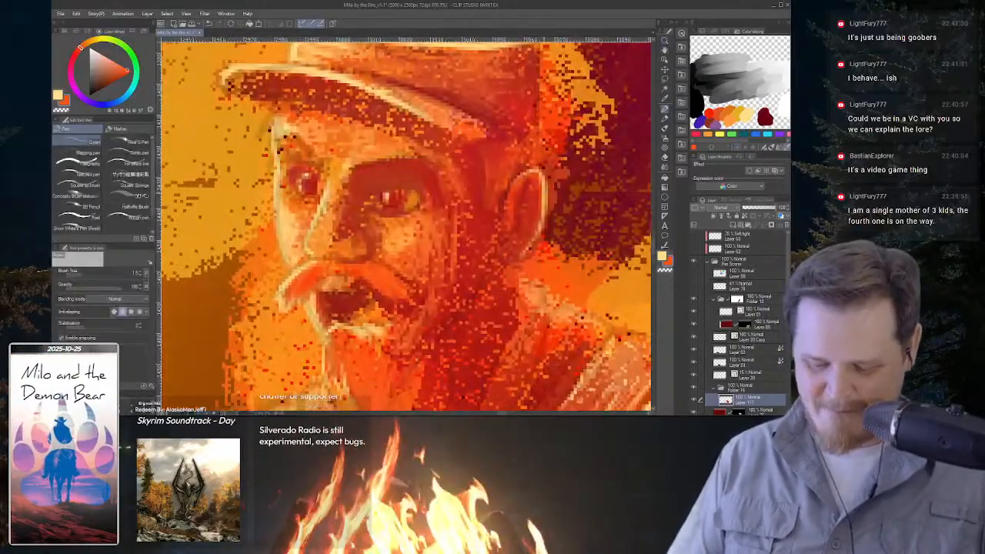
key(ctrl)
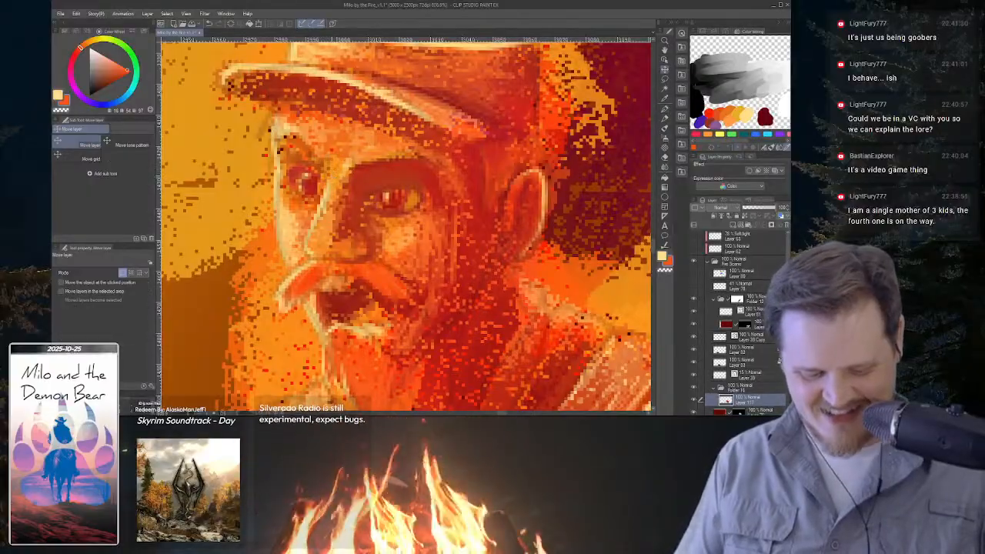
alt+click(286, 219)
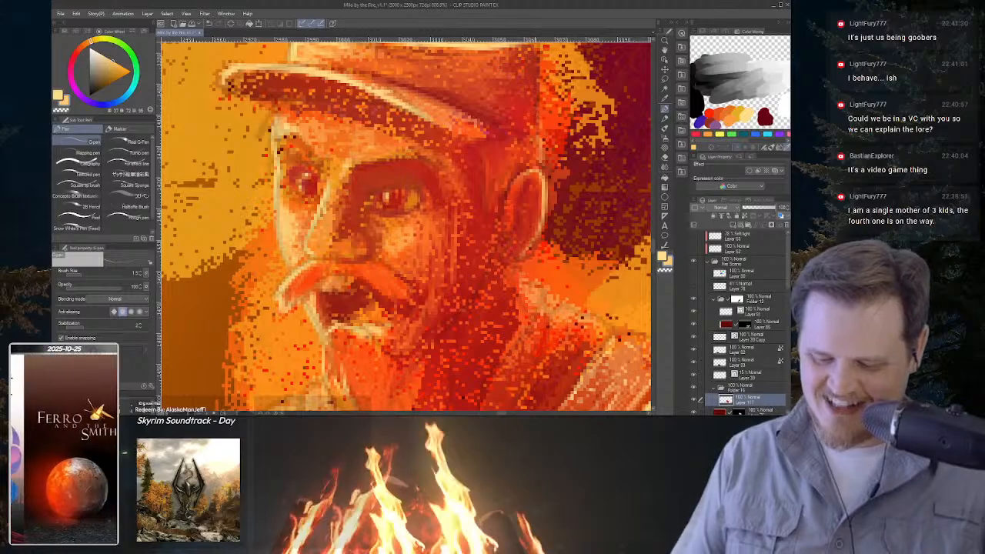
drag(536, 53, 540, 104)
mouse_move(528, 183)
mouse_down()
mouse_move(469, 178)
mouse_move(500, 173)
mouse_up()
mouse_move(534, 143)
mouse_down()
mouse_move(568, 148)
mouse_move(530, 173)
mouse_up()
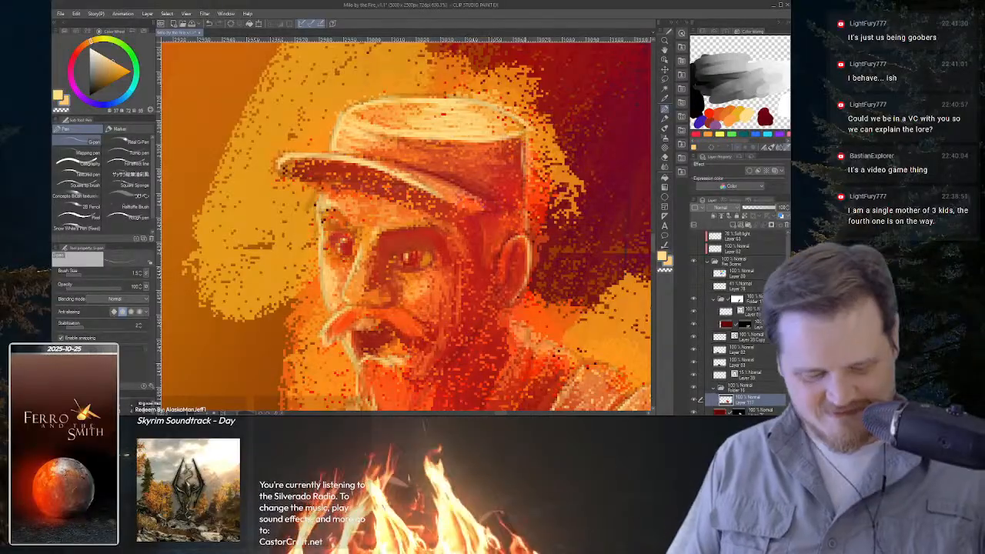
Refine the shading on the hat's side near the back rim with sampled dark red and red-orange.
key(b)
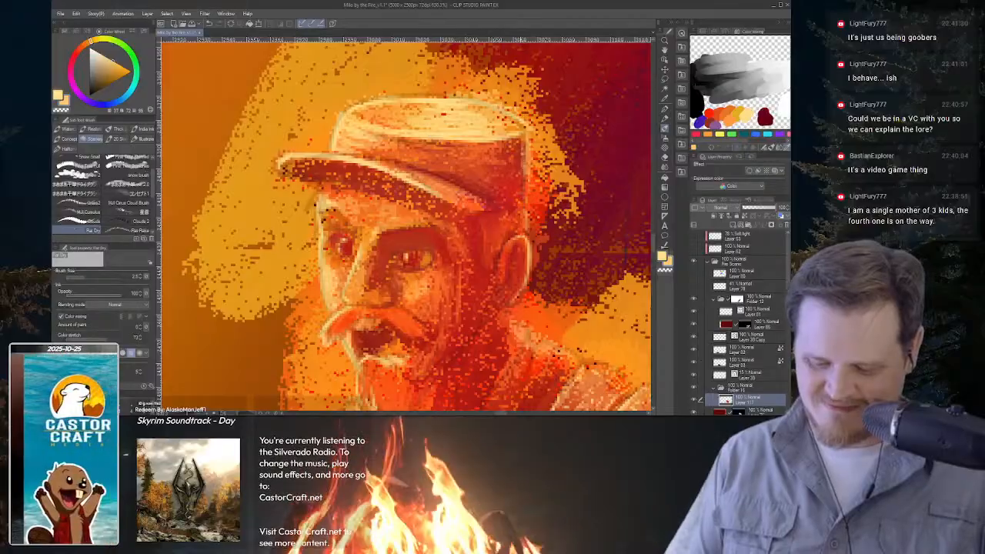
mouse_move(627, 250)
mouse_down()
mouse_move(562, 239)
mouse_move(521, 180)
mouse_move(535, 177)
mouse_up()
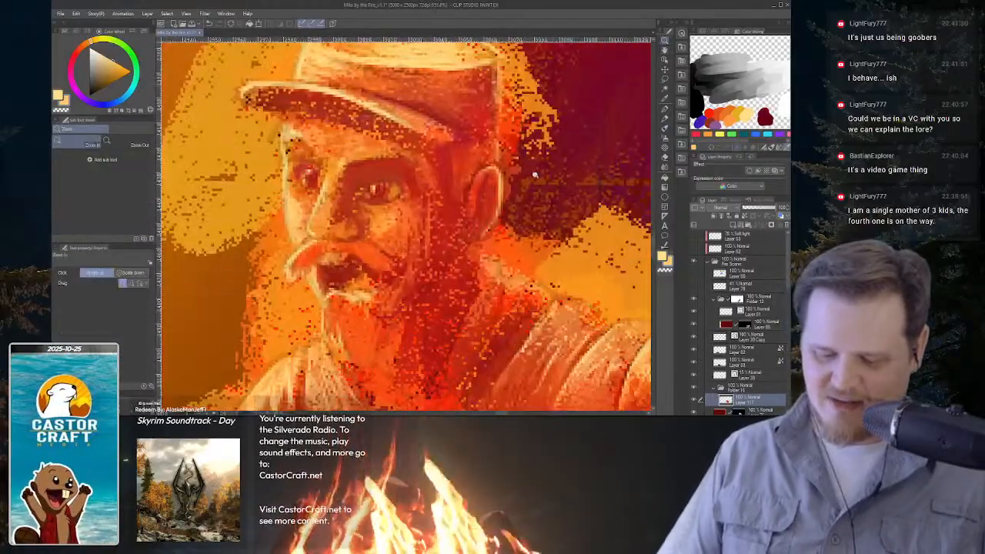
drag(511, 119, 522, 161)
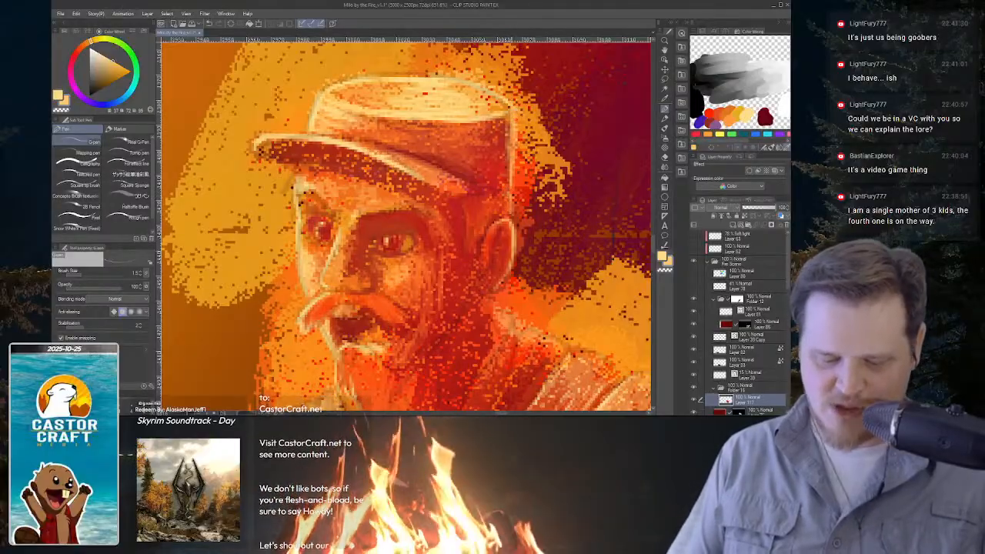
alt+click(501, 147)
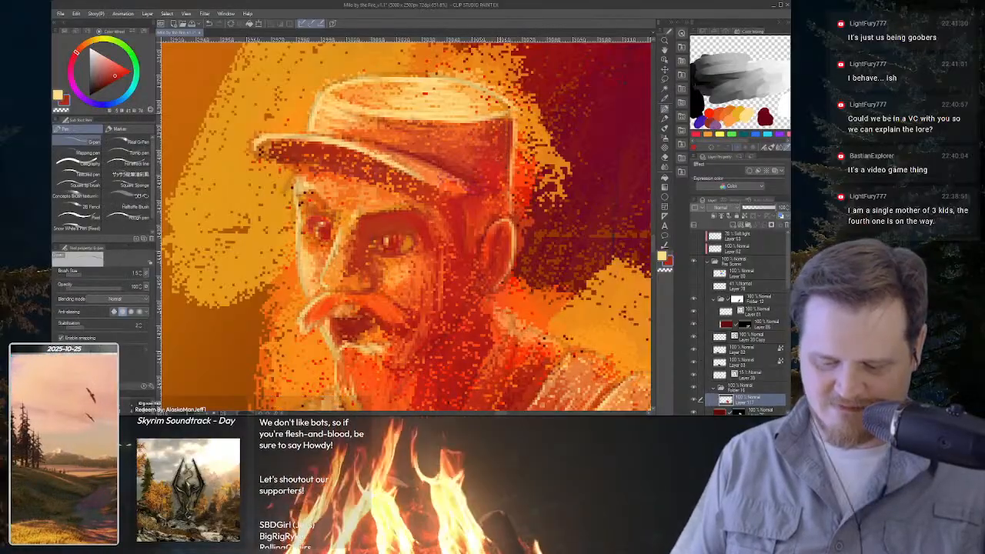
key(alt)
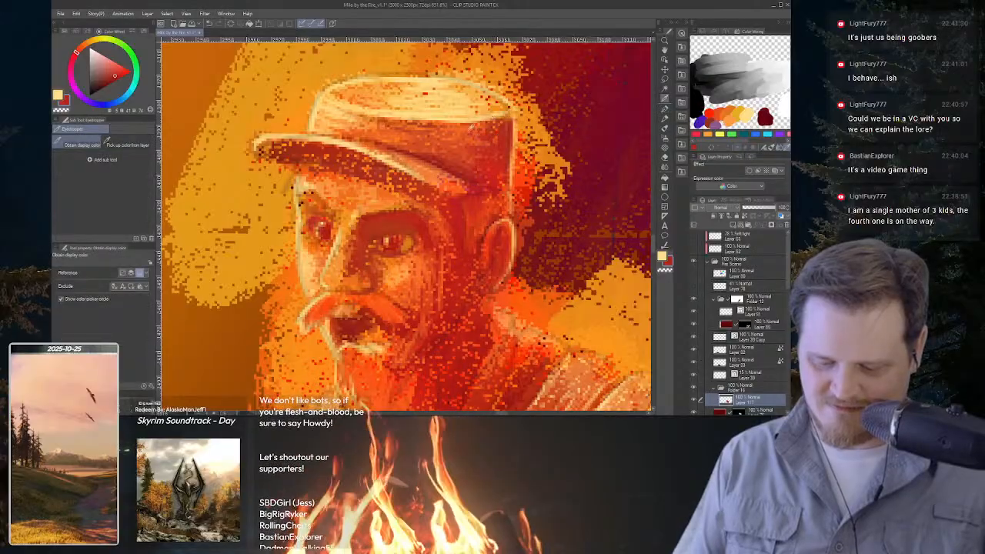
alt+click(472, 127)
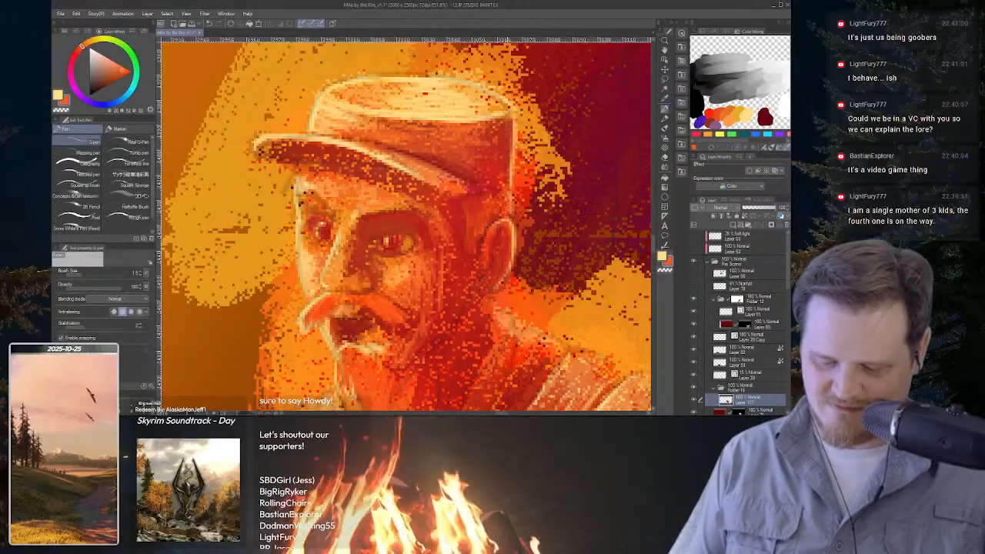
Sample dark maroon from the background to deepen the open mouth, and pick up orange and brown-red around the moustache.
drag(514, 168, 481, 154)
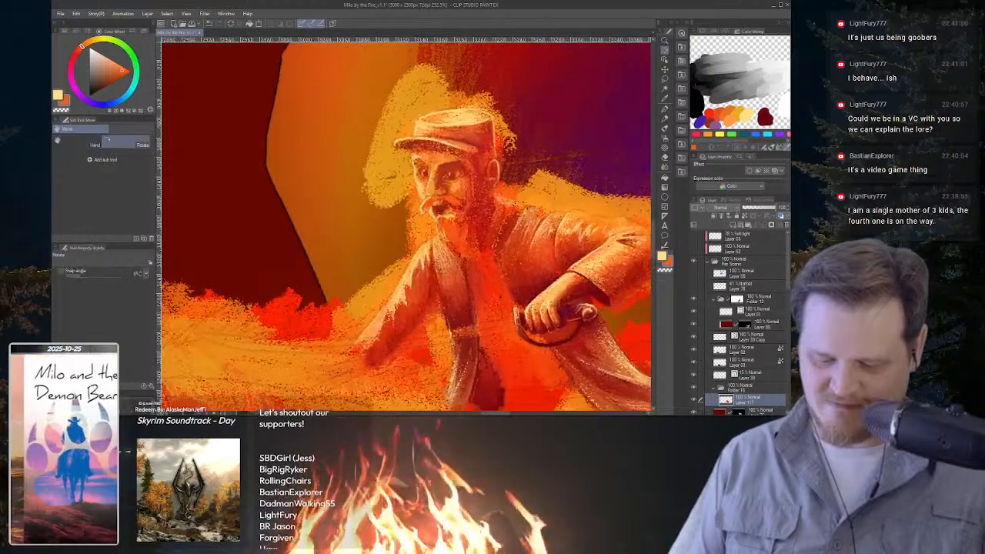
drag(462, 223, 533, 191)
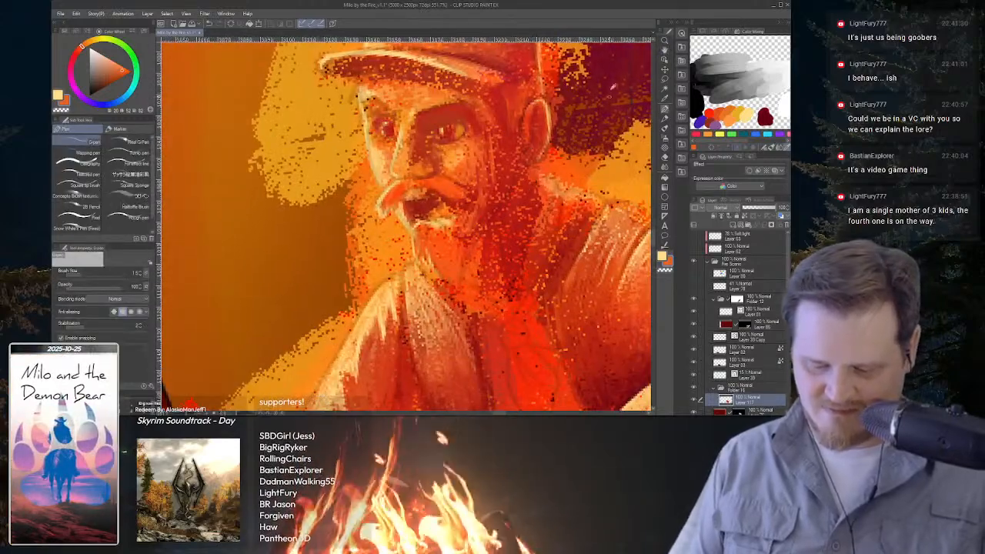
alt+click(594, 71)
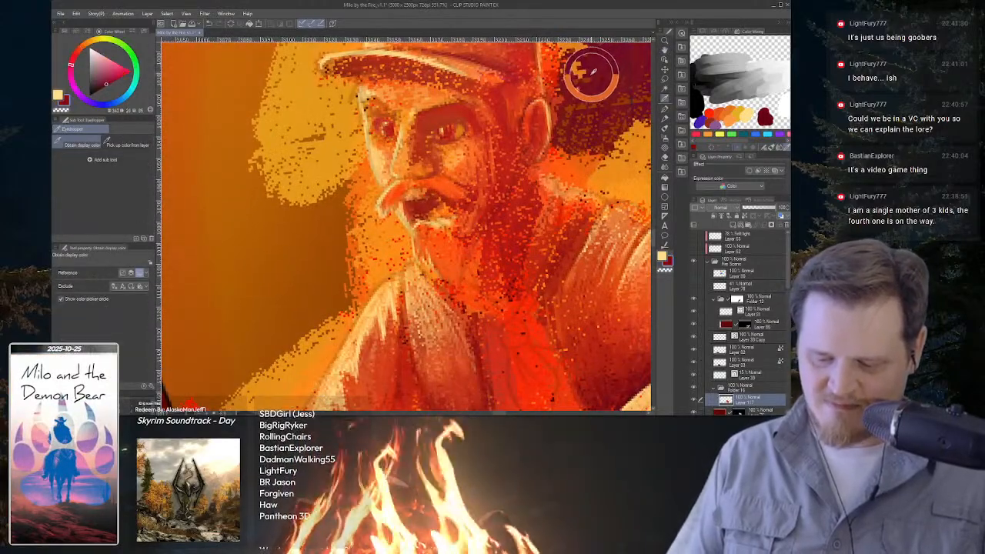
alt+click(591, 72)
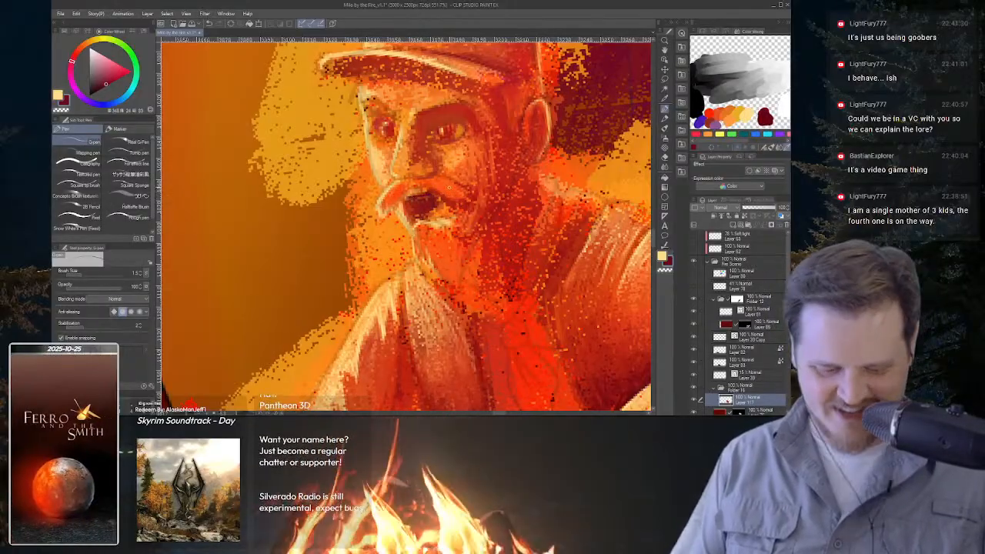
alt+click(417, 191)
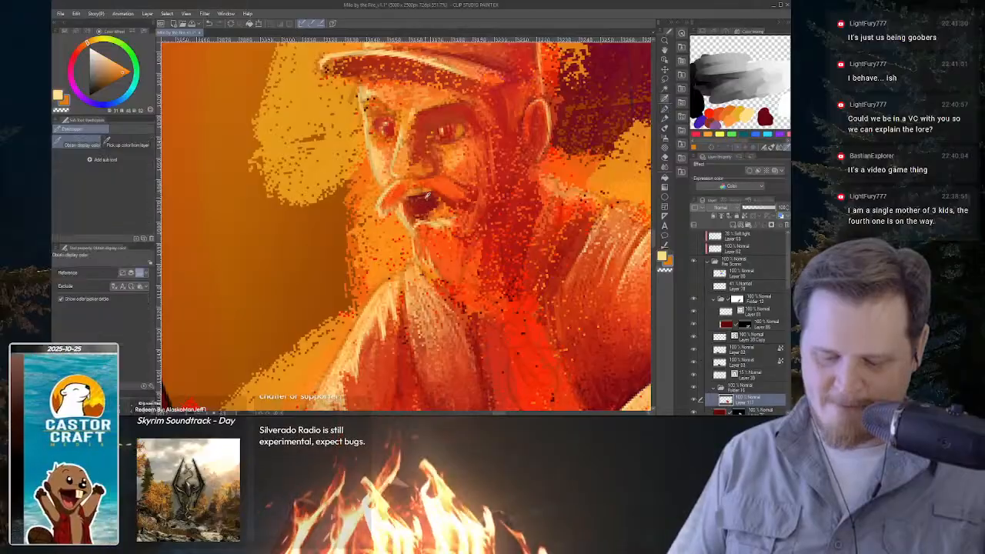
alt+click(407, 193)
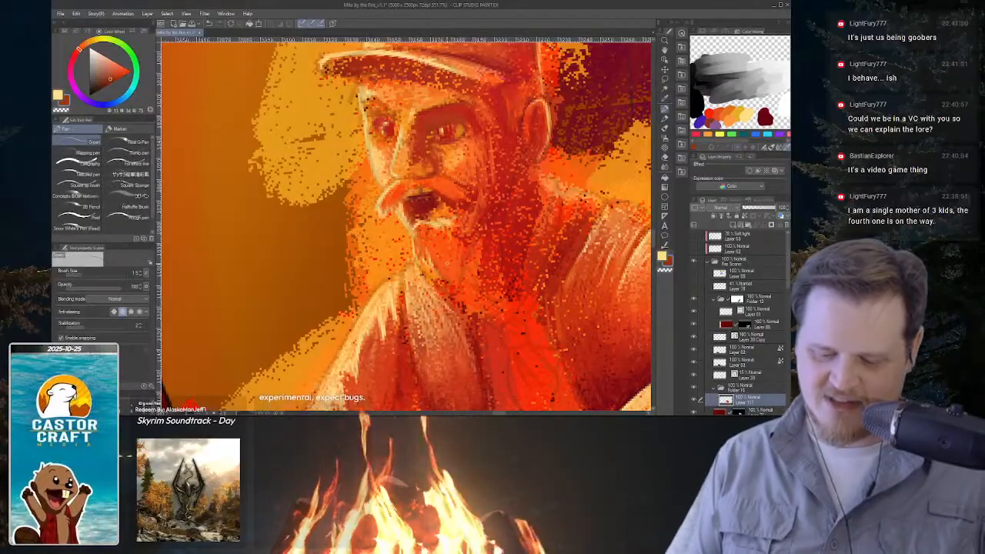
Refine the mouth opening and lower lip with sampled orange and the dark red from inside the mouth.
scroll(455, 185, up, 2)
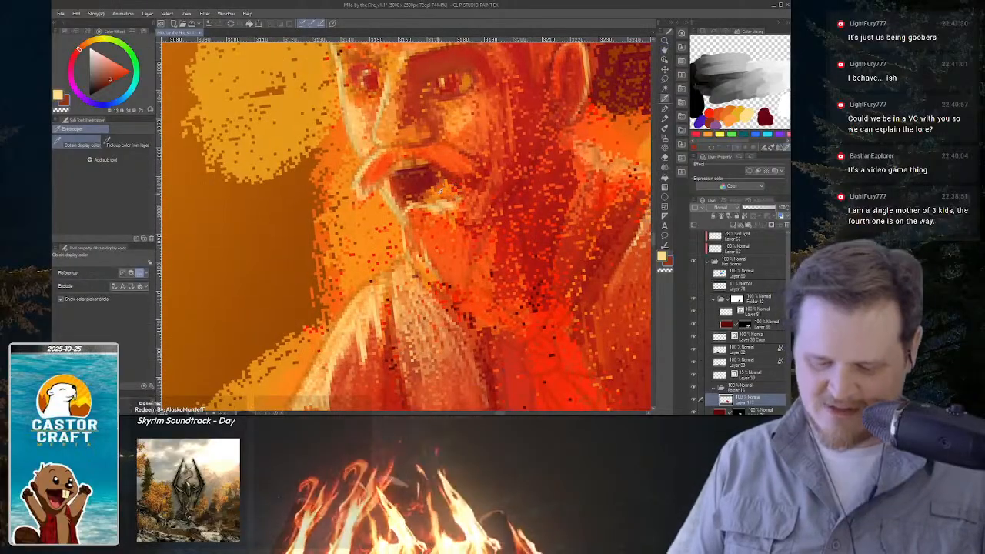
drag(427, 198, 443, 186)
key(p)
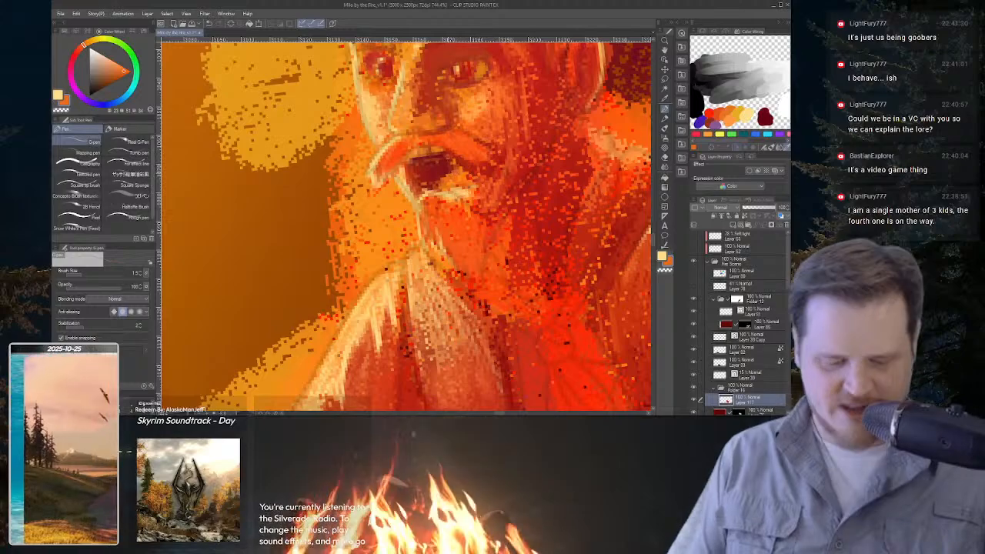
key(i)
click(440, 169)
key(p)
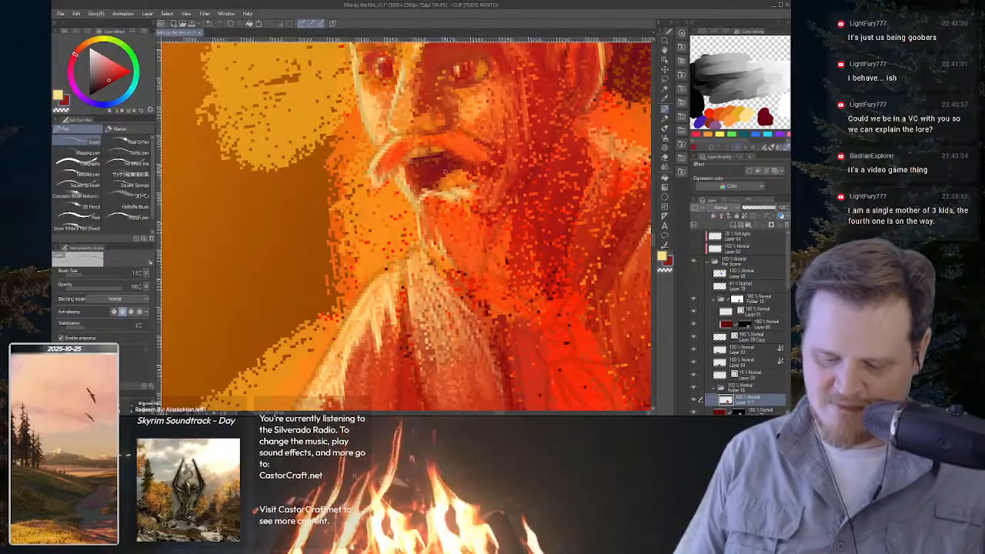
Sample light orange below the lip and pale yellow from the cheek, and paint highlight strokes down the upper beard.
alt+click(462, 197)
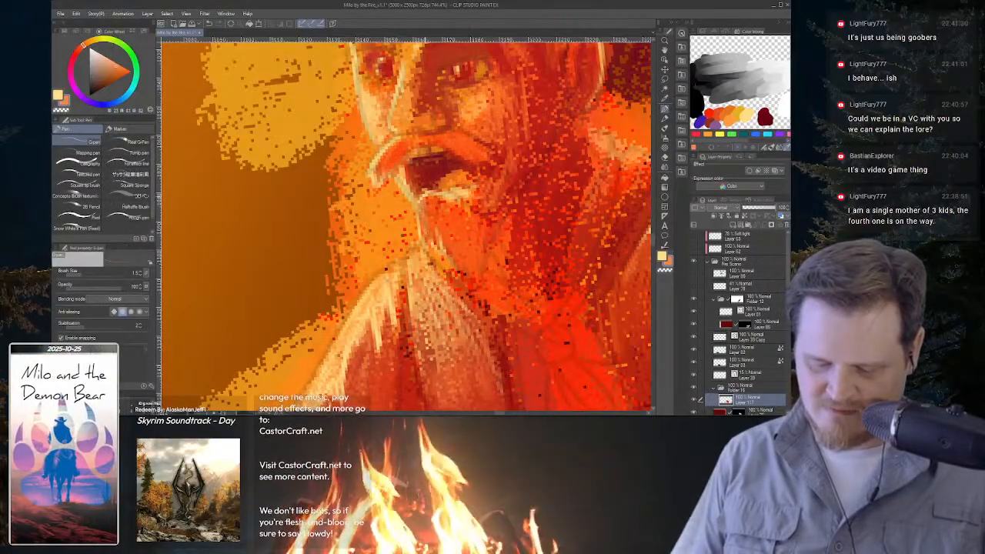
alt+click(370, 112)
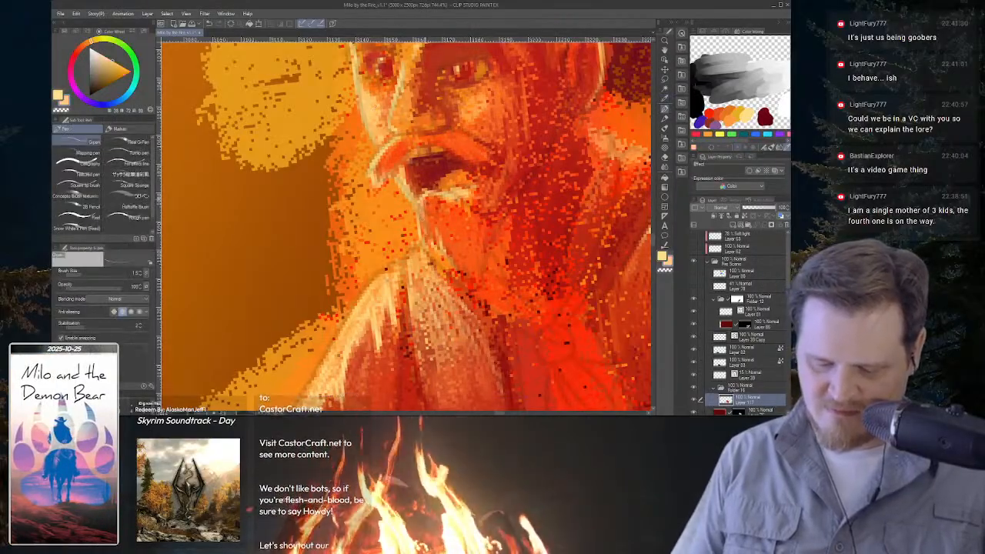
mouse_move(421, 214)
mouse_down()
mouse_move(423, 230)
mouse_move(437, 210)
mouse_move(433, 233)
mouse_up()
drag(460, 202, 479, 225)
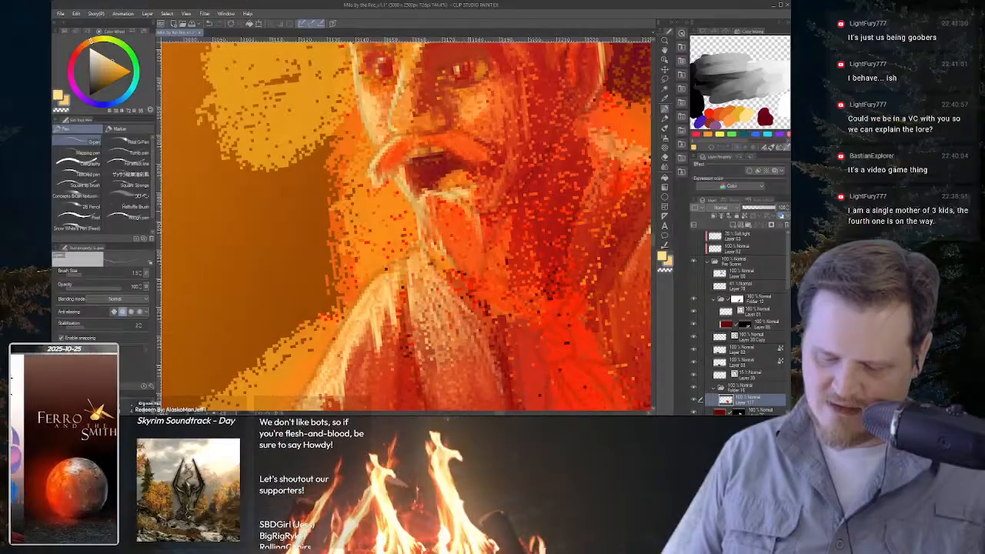
Touch up the lower lip, the cheek above the moustache and the upper beard with sampled orange-red and golden orange.
alt+click(482, 197)
drag(458, 193, 474, 193)
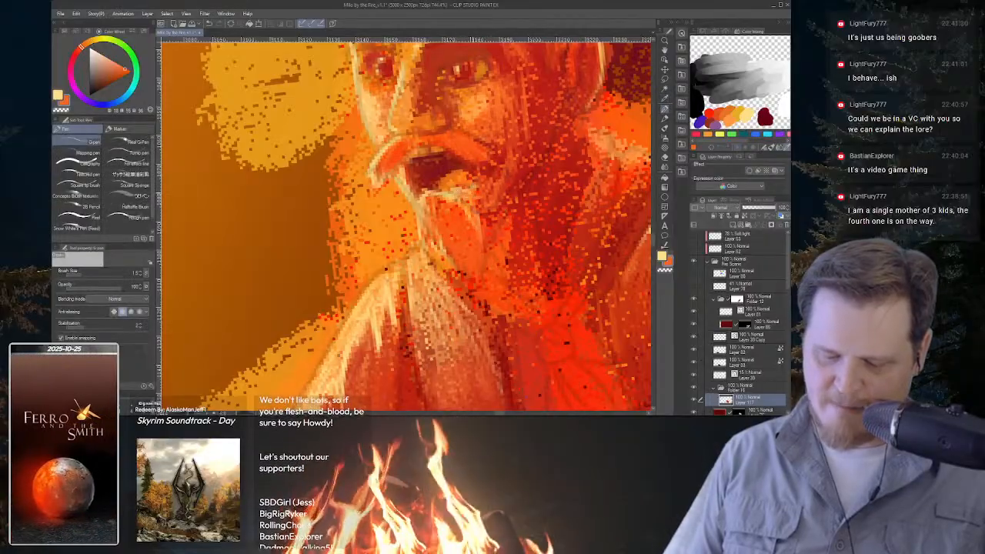
alt+click(403, 184)
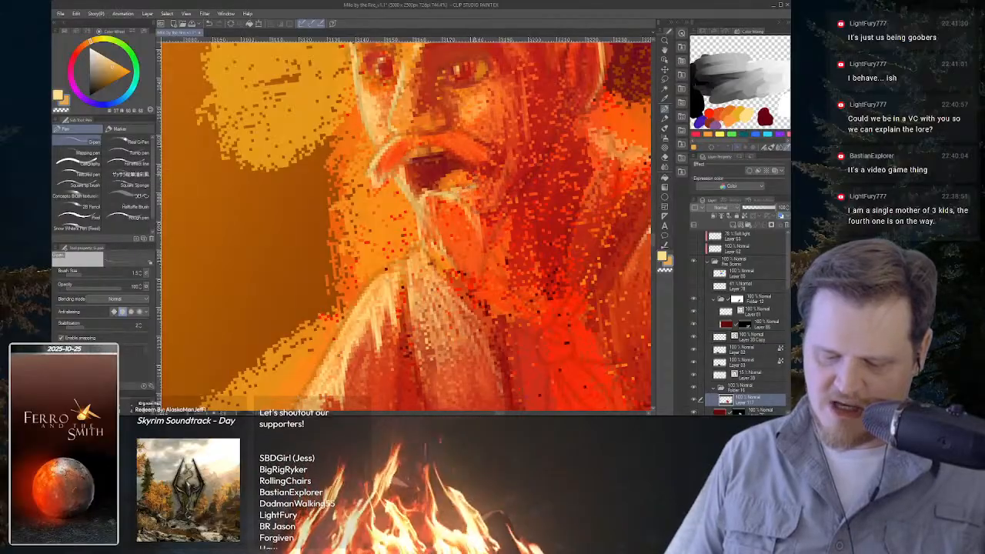
drag(466, 134, 488, 149)
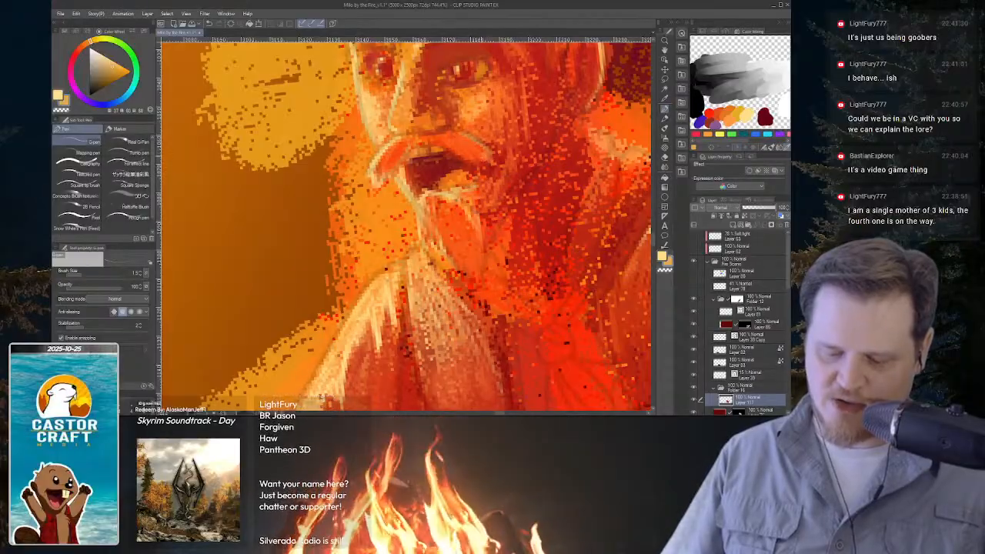
mouse_move(479, 207)
mouse_down()
mouse_move(455, 208)
mouse_move(478, 208)
mouse_up()
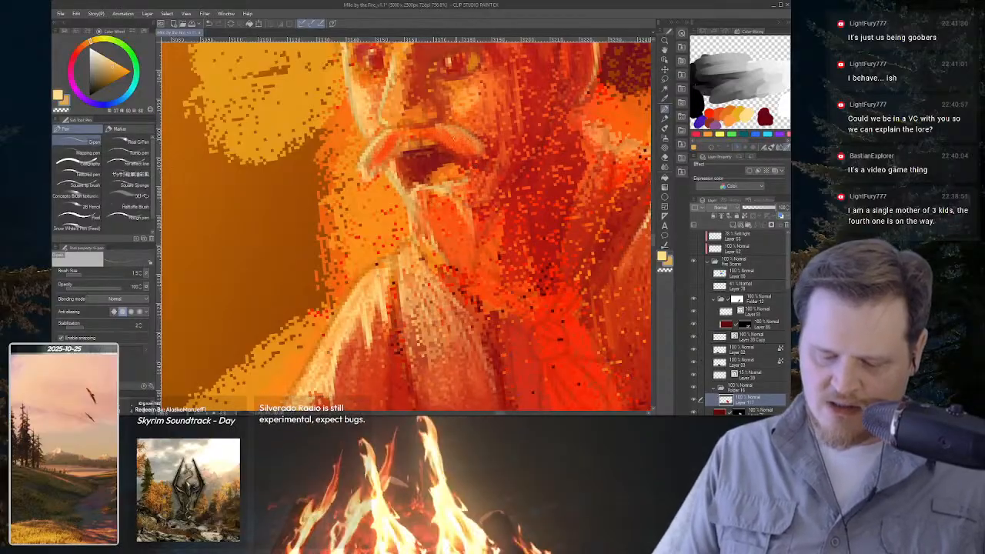
Sample brown-red and orange from beneath the nose to refine the moustache's upper edge.
key(i)
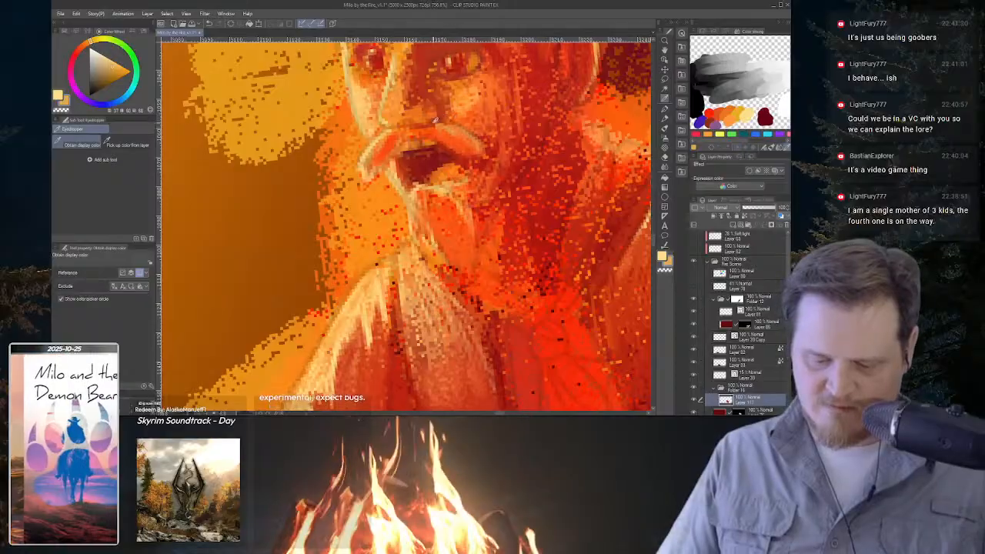
click(434, 119)
key(p)
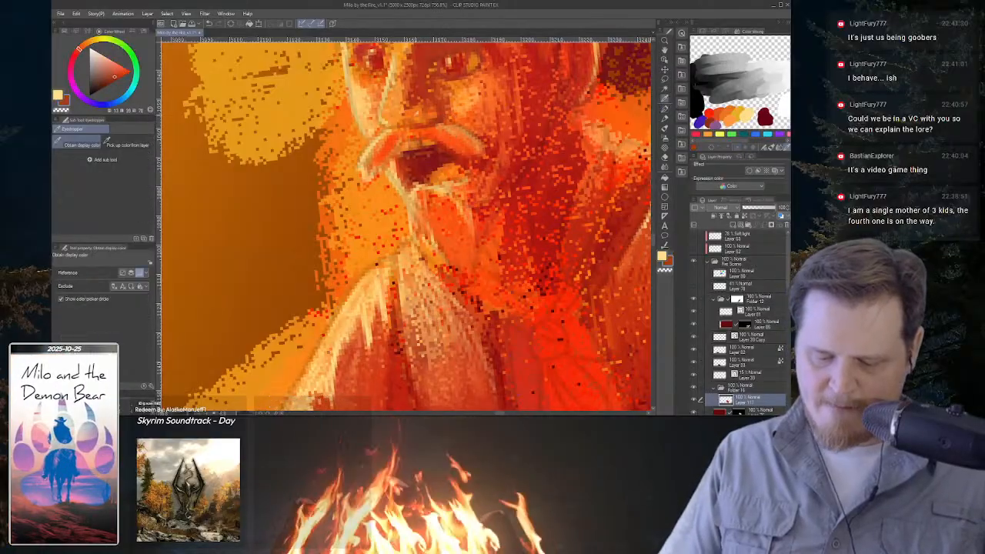
alt+click(409, 124)
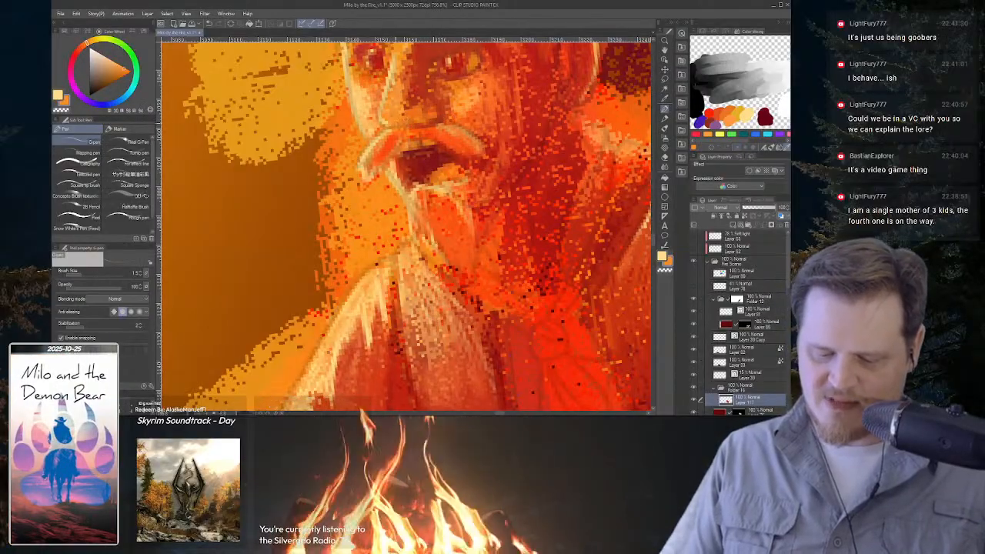
alt+click(436, 120)
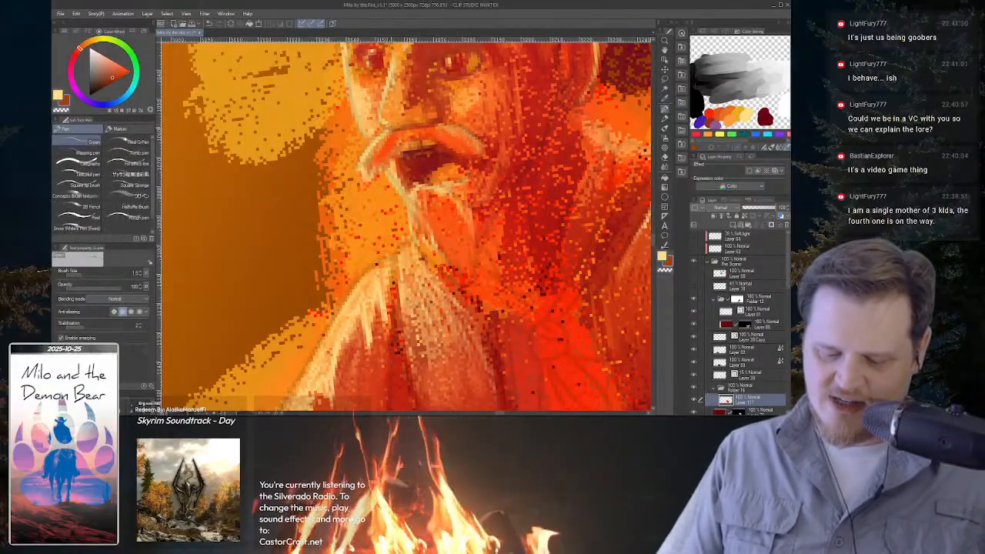
Sample light orange from the cheek beside the nose and paint it onto the inner edge of the lower lip.
scroll(534, 164, down, 5)
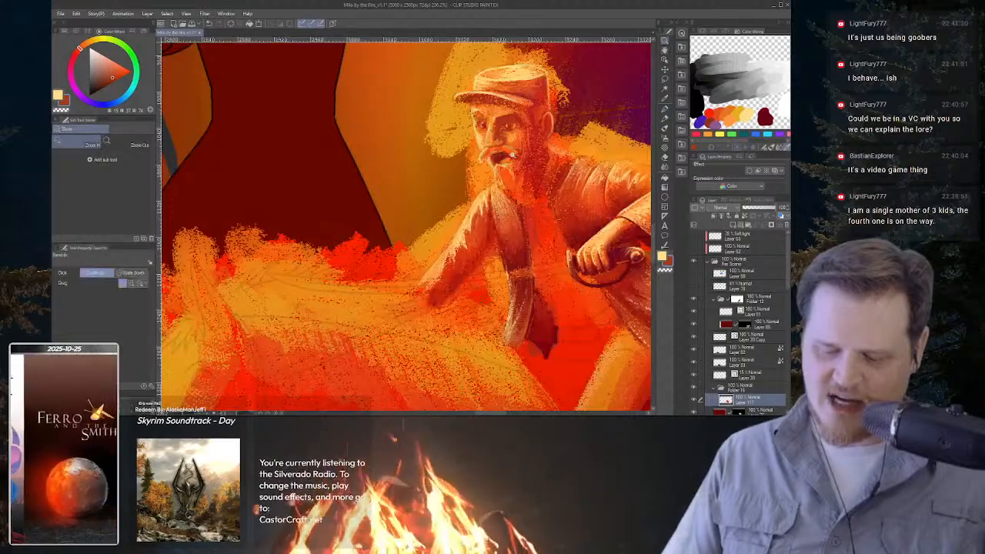
scroll(528, 161, up, 6)
drag(526, 159, 495, 190)
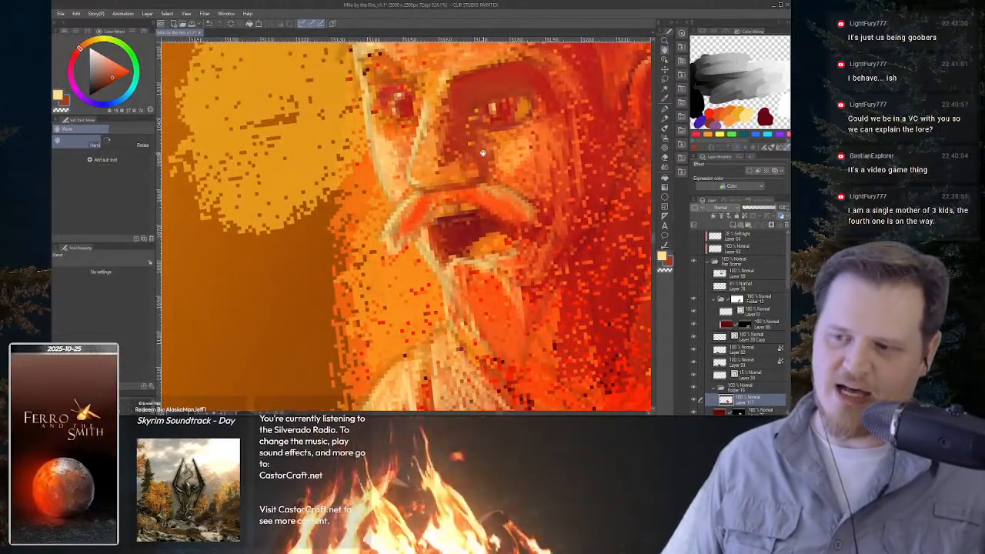
key(p)
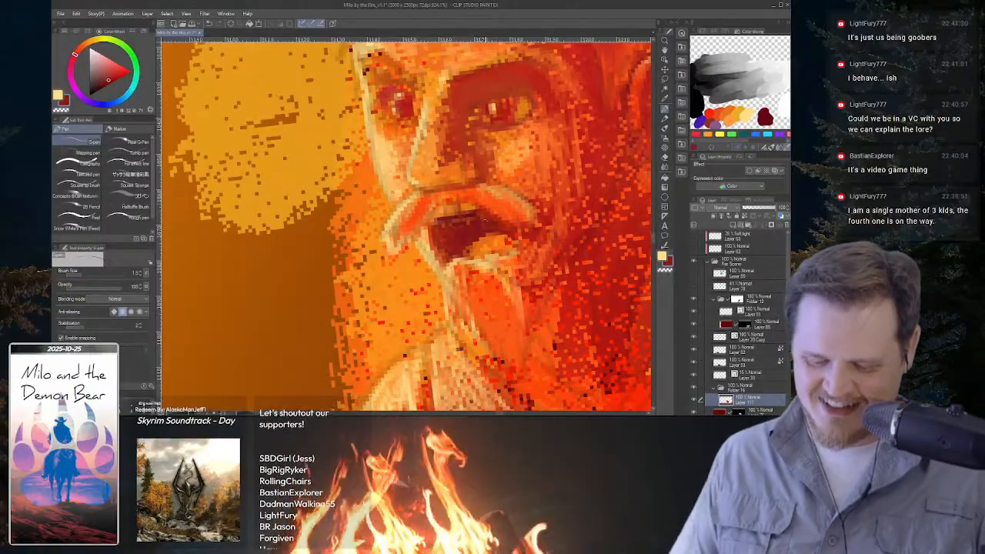
alt+click(383, 152)
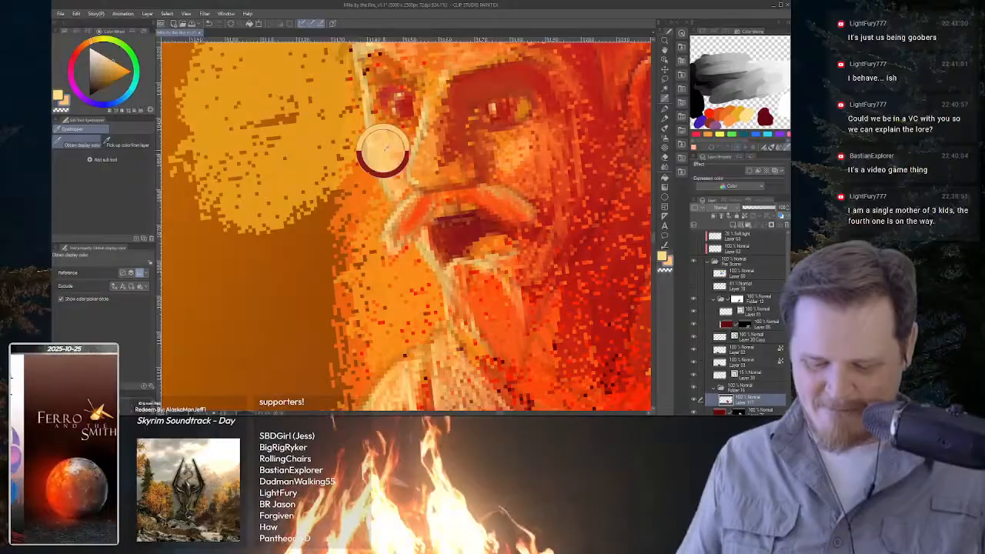
drag(470, 256, 484, 241)
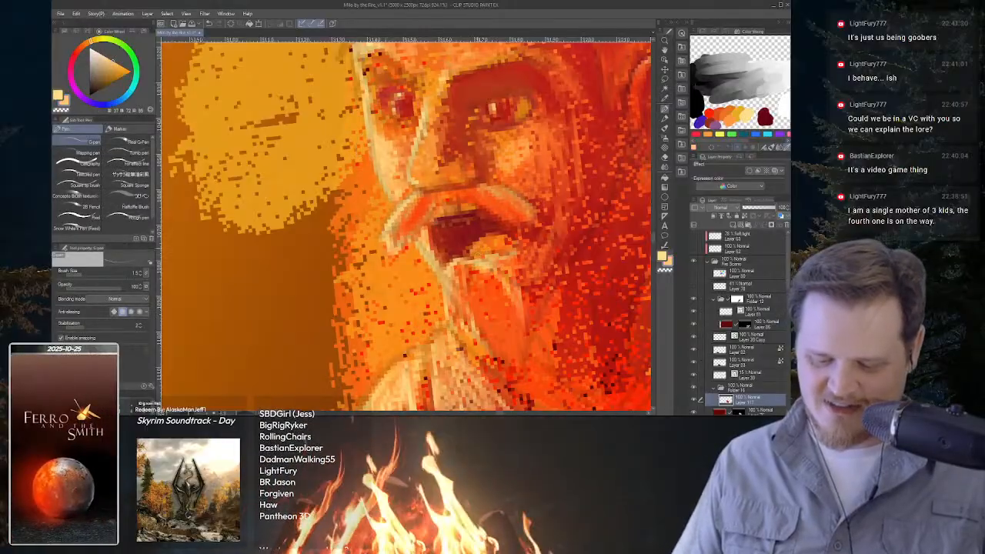
Shape the lower lip and the mouth's shadowed corner with sampled brown-red, orange and red tones.
key(alt)
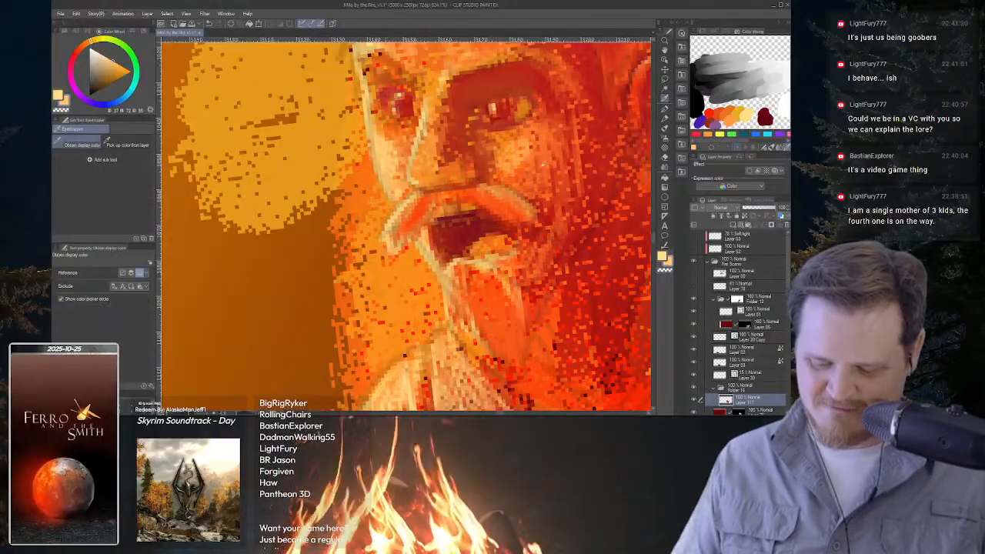
alt+click(487, 158)
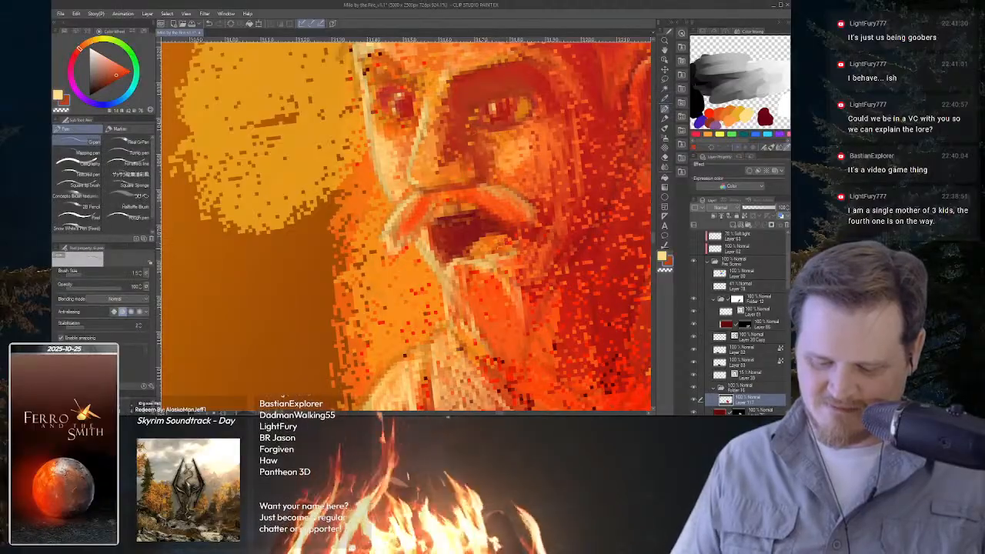
mouse_move(500, 242)
mouse_down()
mouse_move(511, 249)
mouse_move(495, 254)
mouse_up()
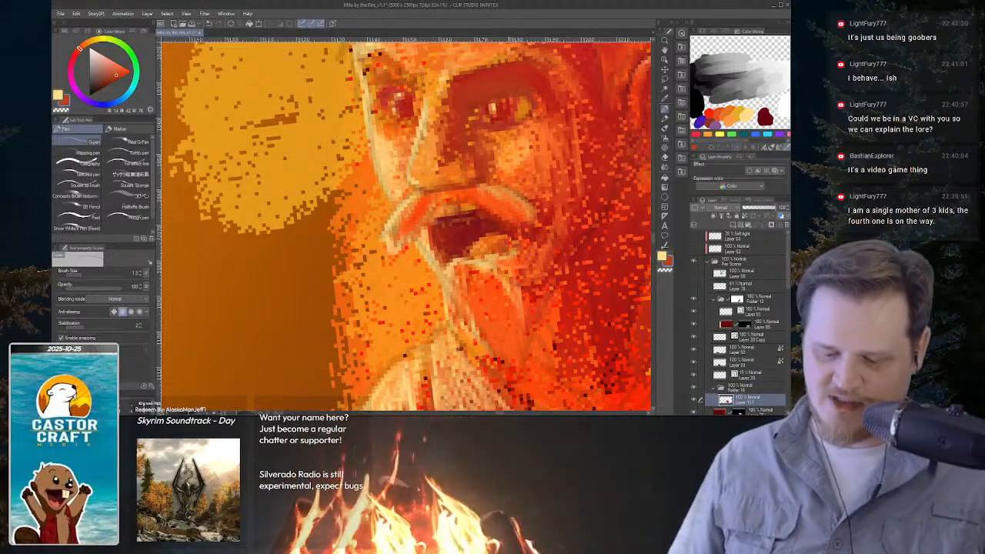
alt+click(509, 257)
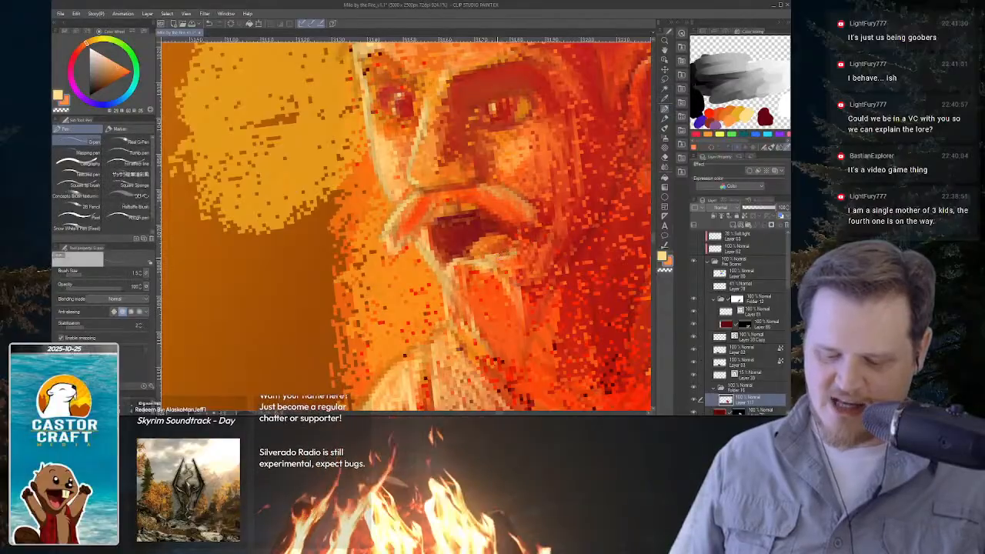
mouse_move(515, 242)
mouse_down()
mouse_move(562, 251)
mouse_move(520, 218)
mouse_move(531, 216)
mouse_move(496, 228)
mouse_move(527, 227)
mouse_up()
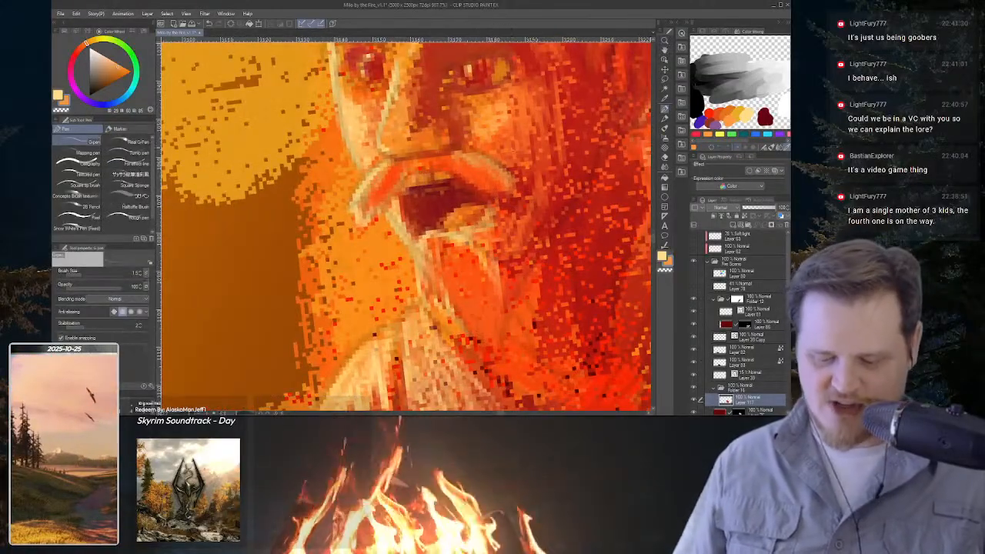
alt+click(510, 197)
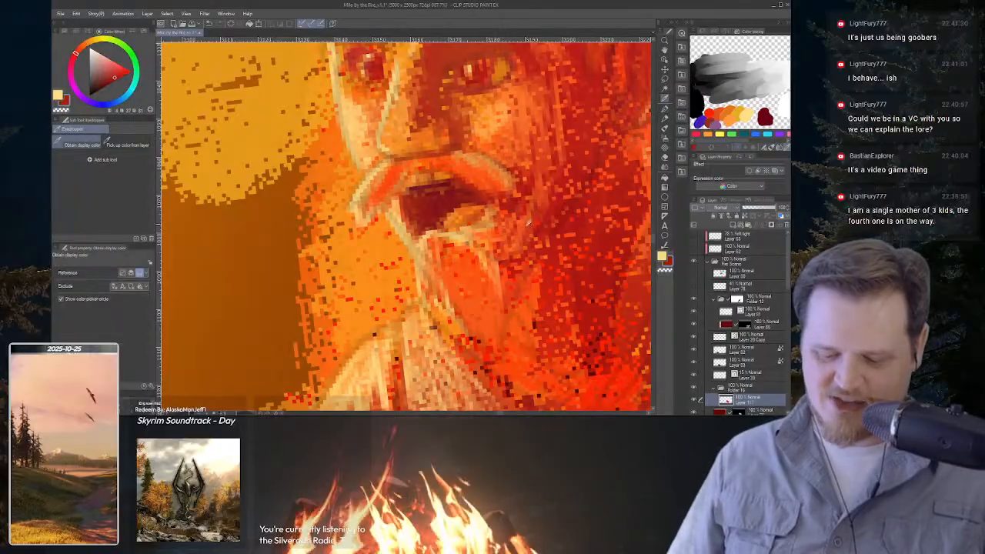
alt+click(520, 224)
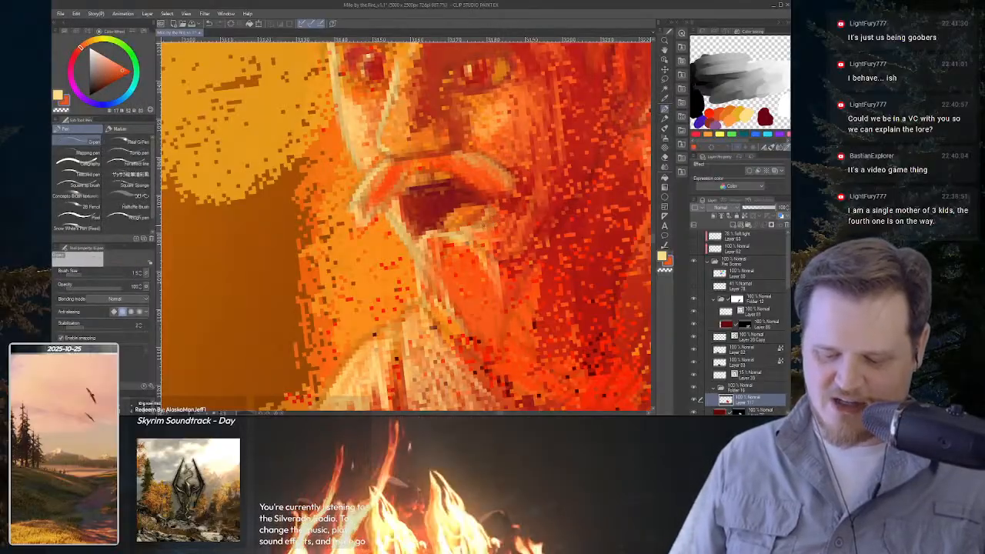
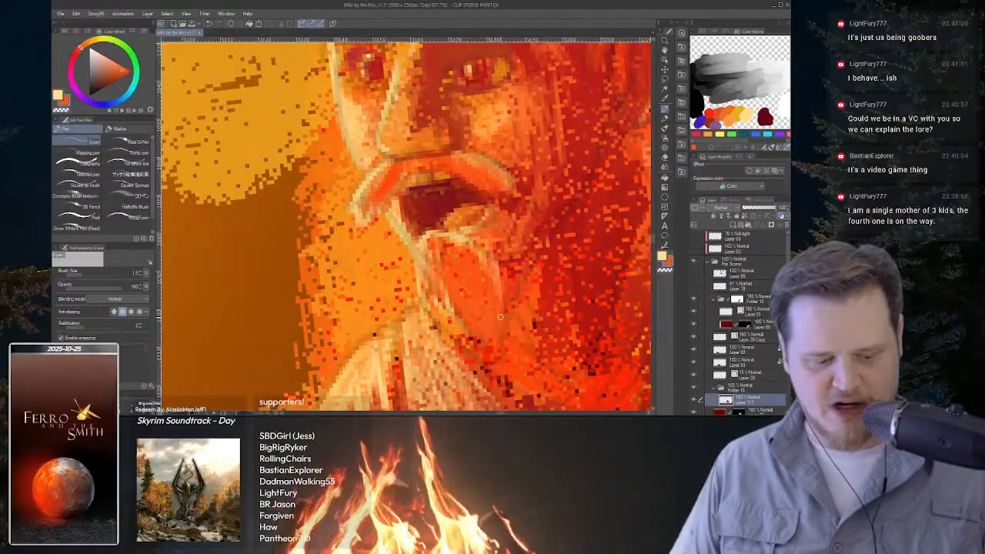
Sample dark red from the shadowed neck and paint long vertical hair strokes down the shaded side of the beard.
alt+click(572, 220)
drag(508, 276, 507, 308)
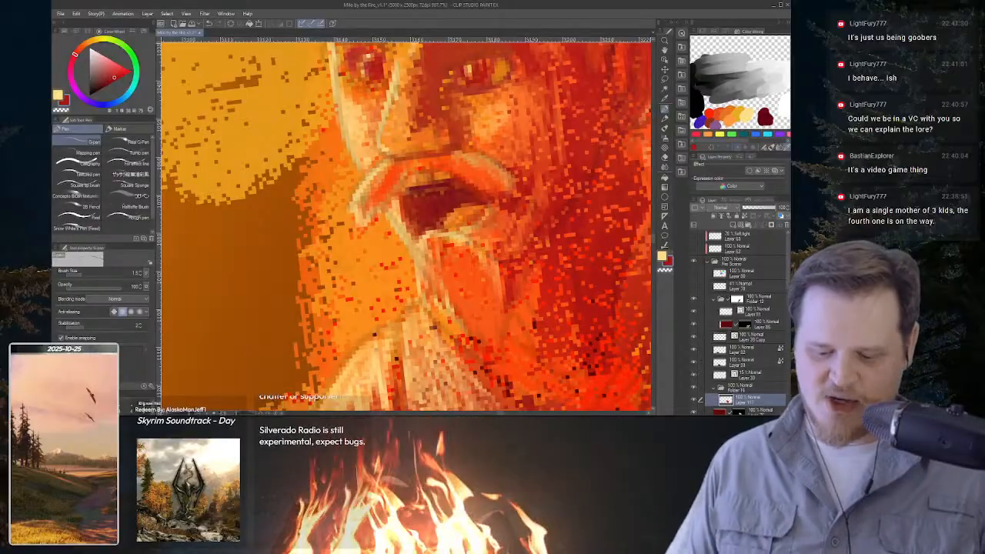
drag(468, 251, 491, 307)
drag(488, 265, 499, 335)
drag(494, 298, 496, 325)
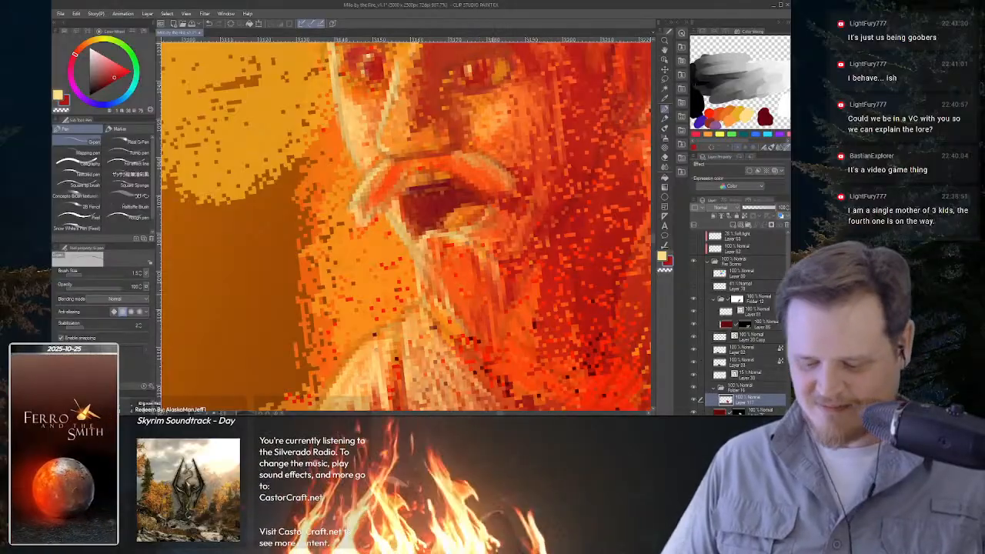
drag(495, 302, 495, 326)
drag(501, 278, 501, 318)
Extend the dark red hair strokes into the lower beard, down to its tip above the collar.
drag(543, 252, 479, 254)
mouse_move(546, 286)
mouse_down()
mouse_move(479, 251)
mouse_move(538, 253)
mouse_up()
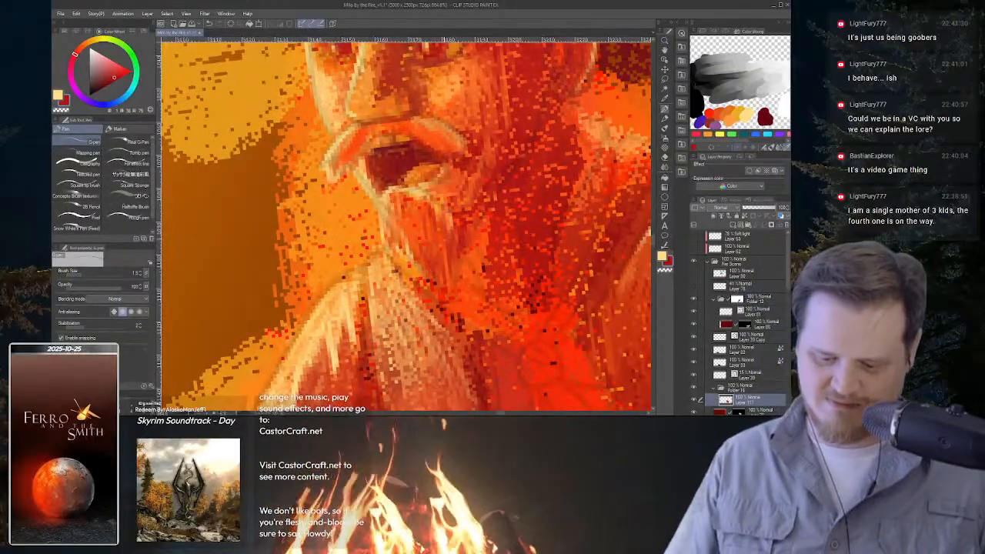
mouse_move(447, 276)
mouse_down()
mouse_move(444, 241)
mouse_move(448, 288)
mouse_move(417, 278)
mouse_move(429, 279)
mouse_up()
mouse_move(403, 248)
mouse_down()
mouse_move(417, 278)
mouse_move(422, 269)
mouse_up()
drag(407, 243, 419, 266)
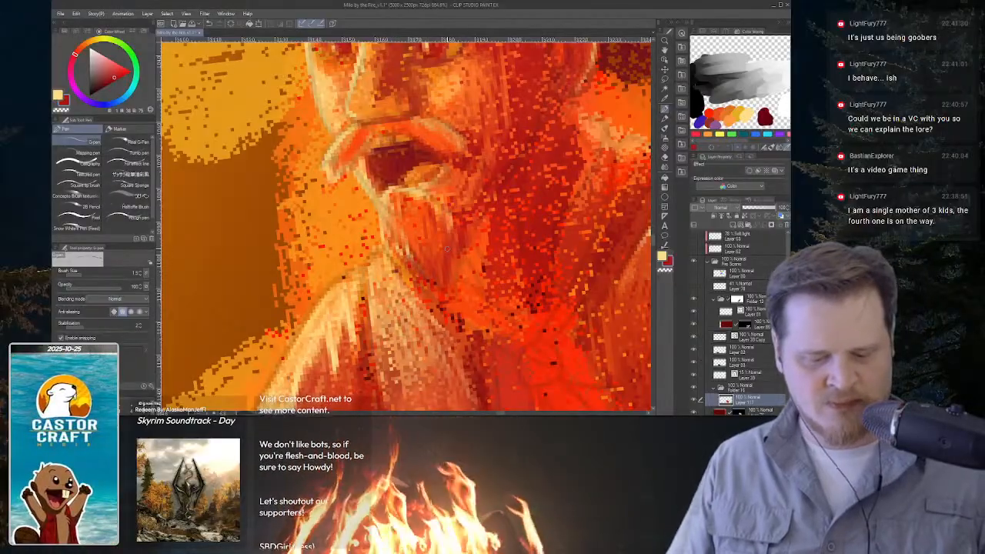
Sample golden tan beside the mouth for light strands in the beard, and pick up light orange from the lower lip.
key(i)
click(367, 178)
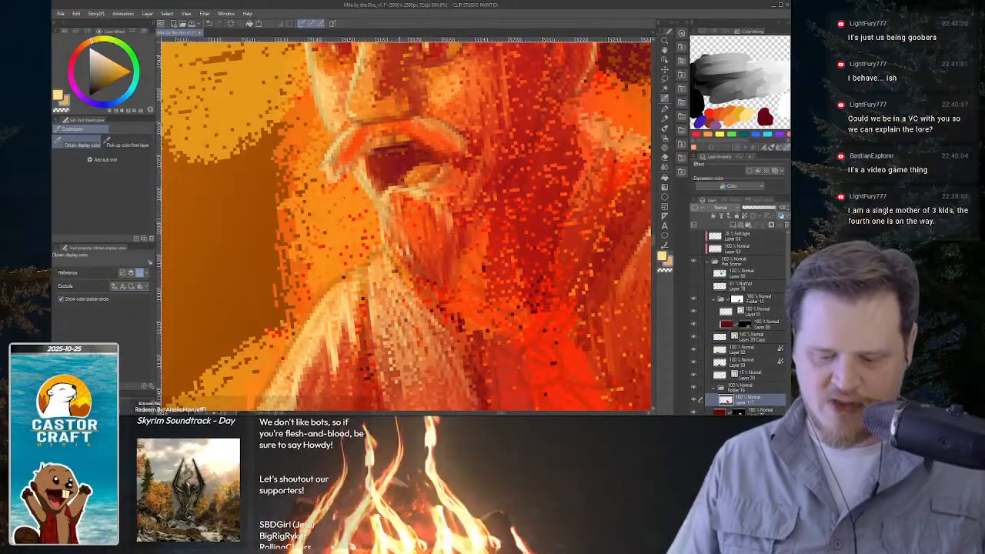
key(p)
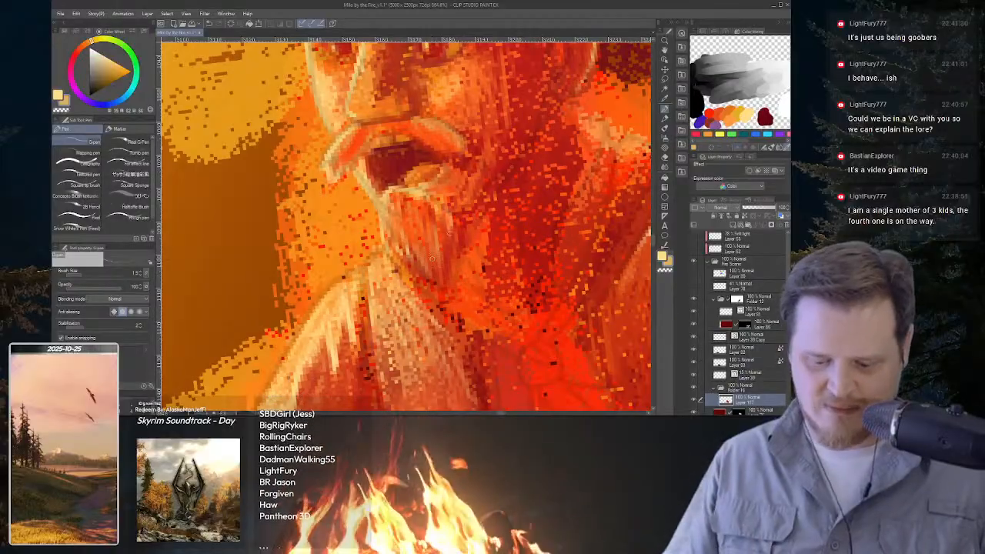
key(i)
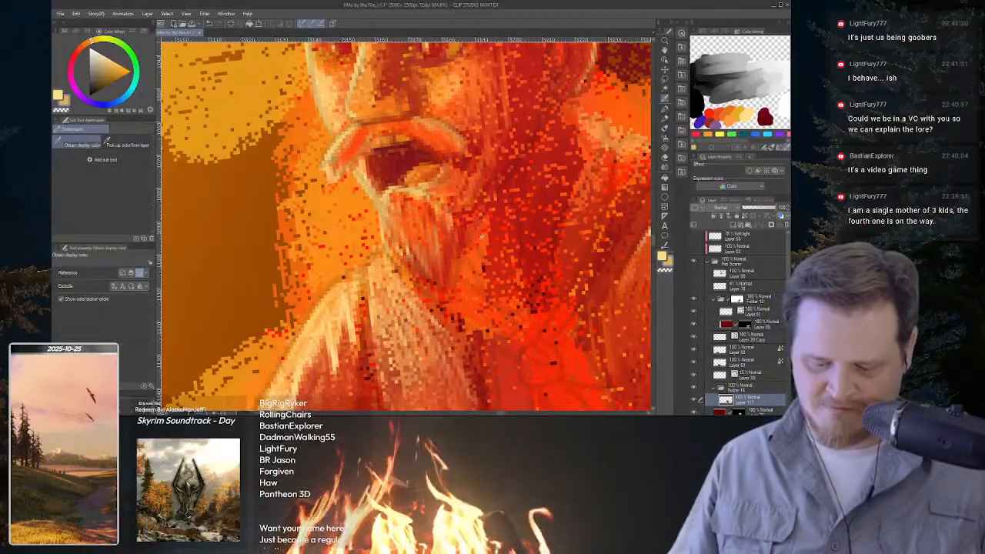
alt+click(449, 179)
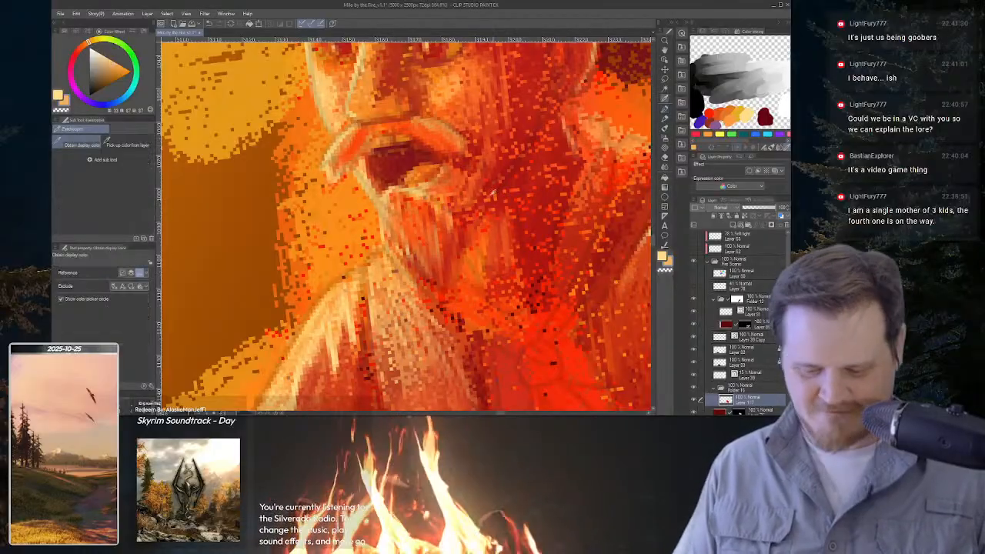
Sample orange-red and dark red around the jaw and paint downward shadow strokes along the jaw behind the beard.
alt+click(475, 187)
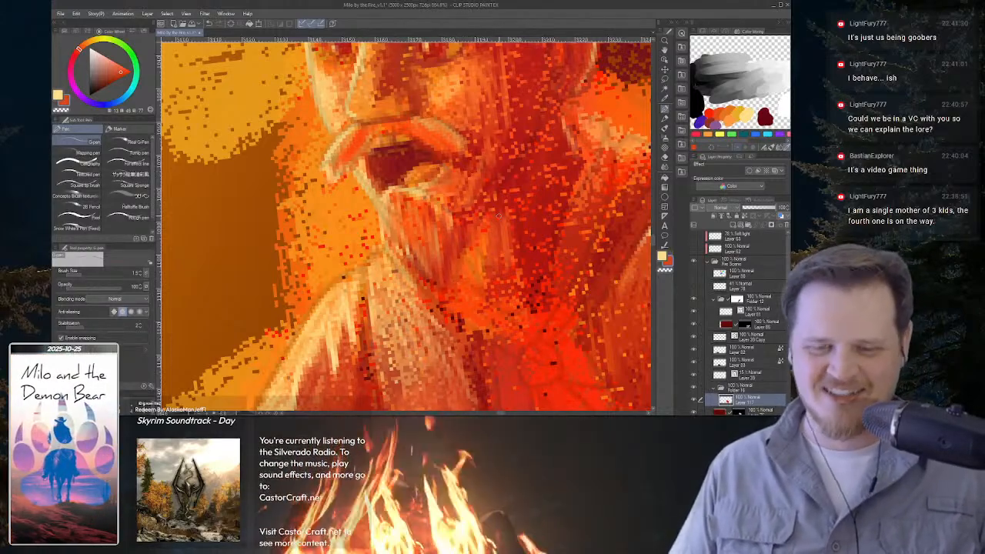
alt+click(514, 194)
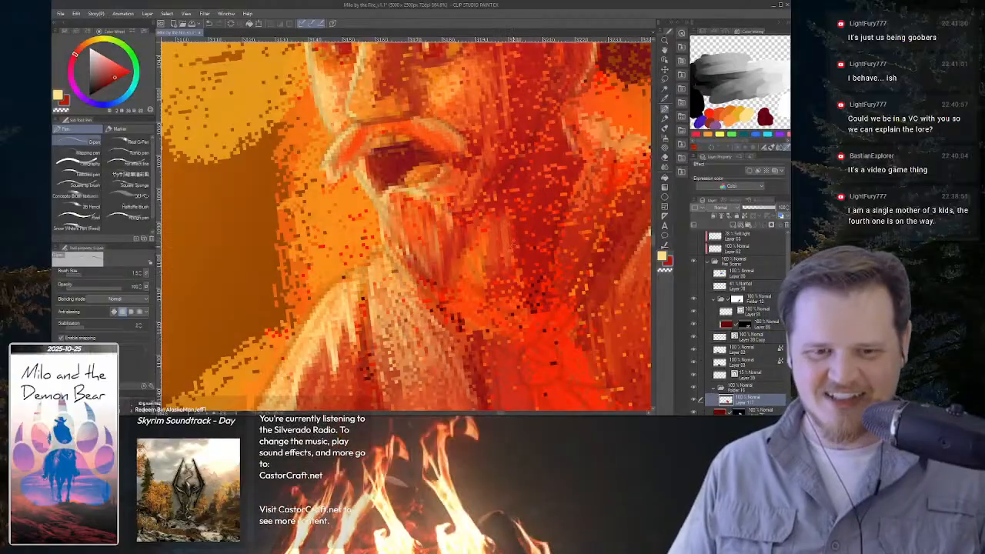
drag(488, 235, 479, 258)
drag(483, 244, 470, 272)
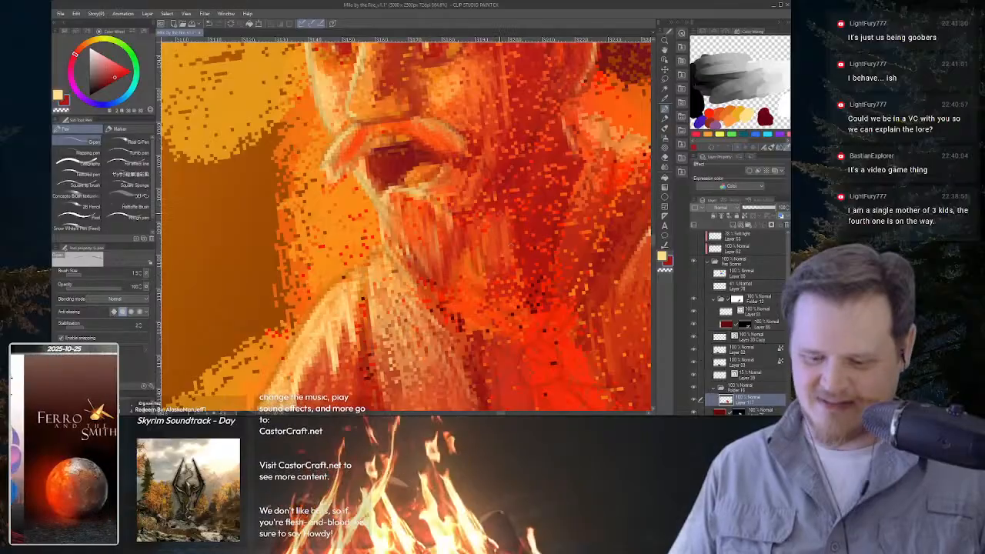
drag(493, 234, 475, 275)
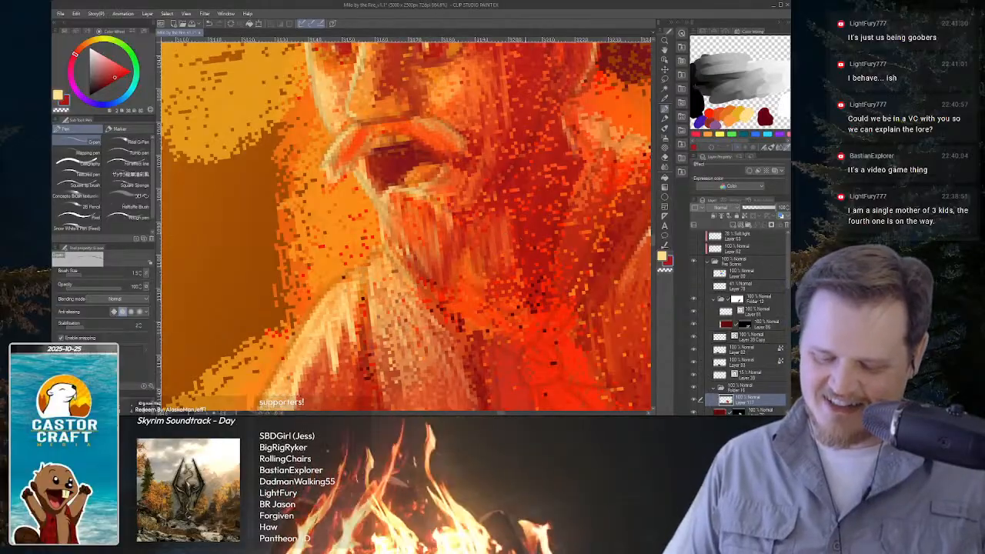
key(b)
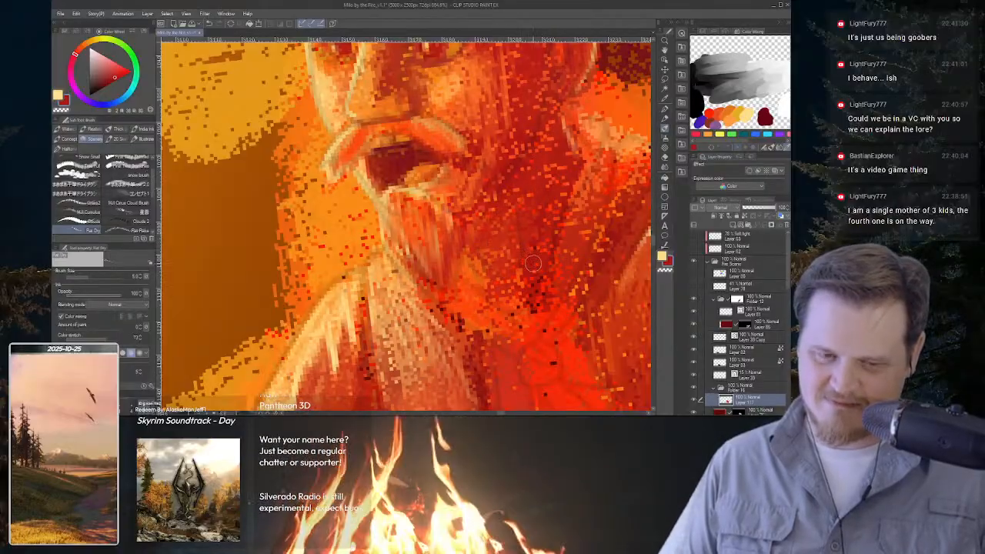
key(p)
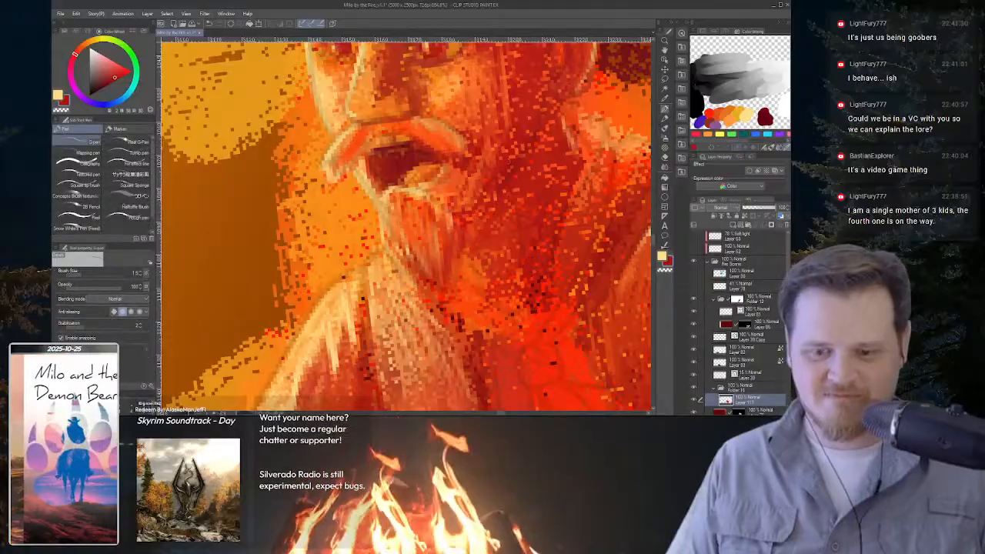
Sample dark maroon from the background behind the hat and deepen the shadow on the neck below the jaw.
drag(568, 193, 525, 229)
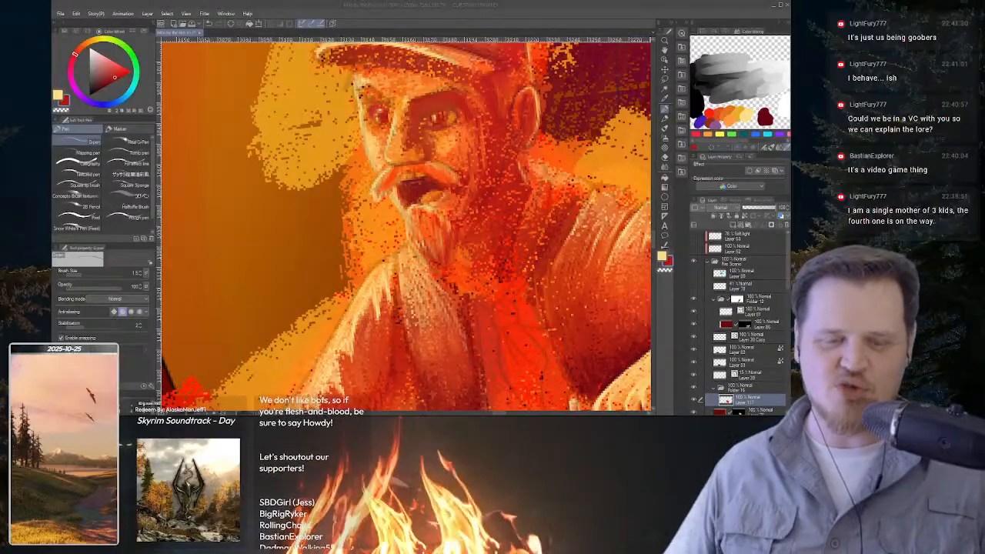
click(664, 298)
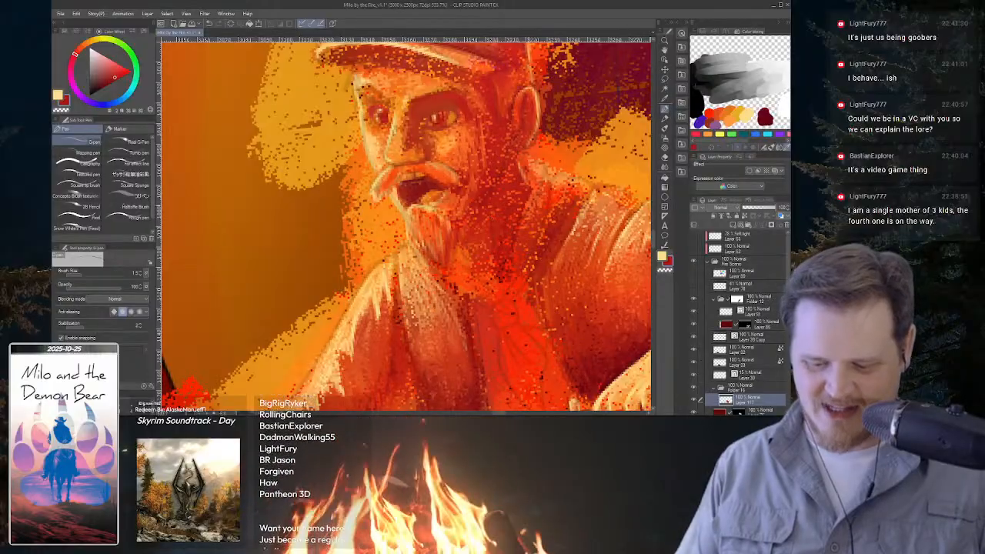
alt+click(604, 65)
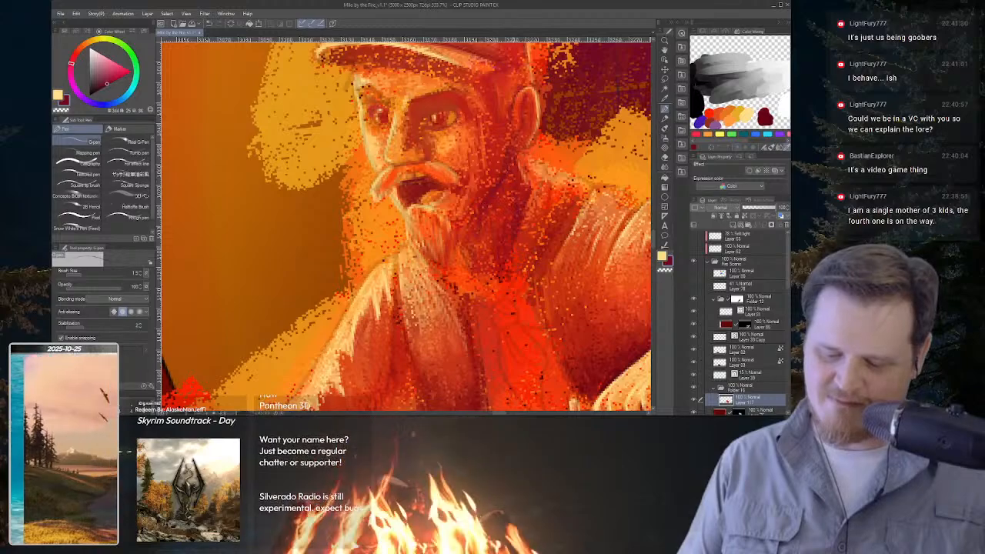
key(ctrl+space)
mouse_move(568, 247)
mouse_down()
mouse_move(565, 259)
mouse_move(566, 245)
mouse_up()
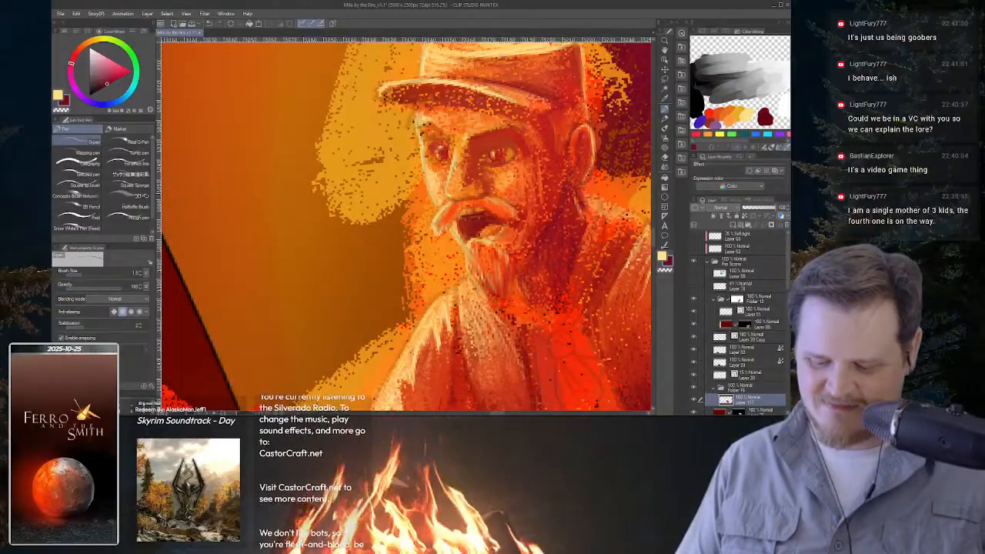
Sample orange from the collar, light orange from the forehead and dark red from the neck to refine the back of the neck.
alt+click(590, 218)
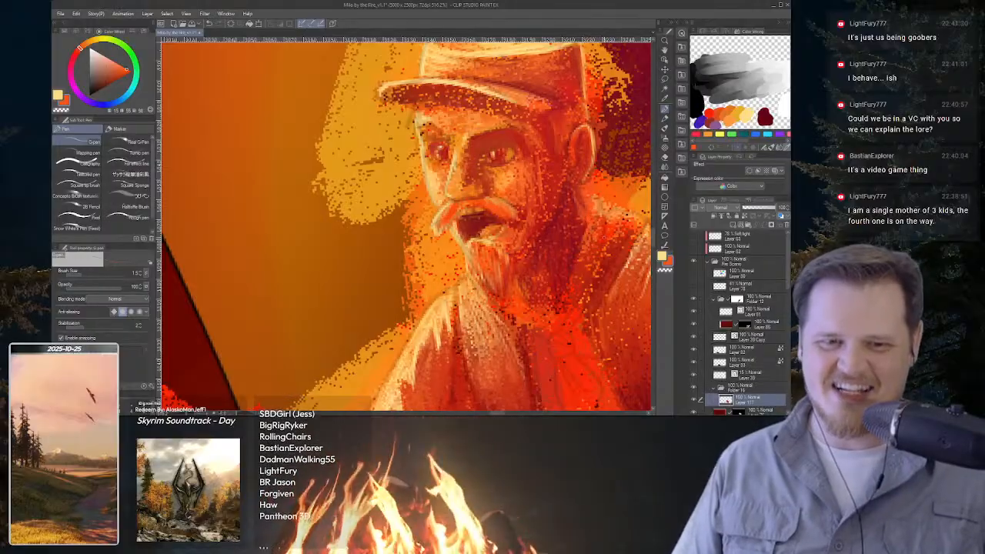
key(i)
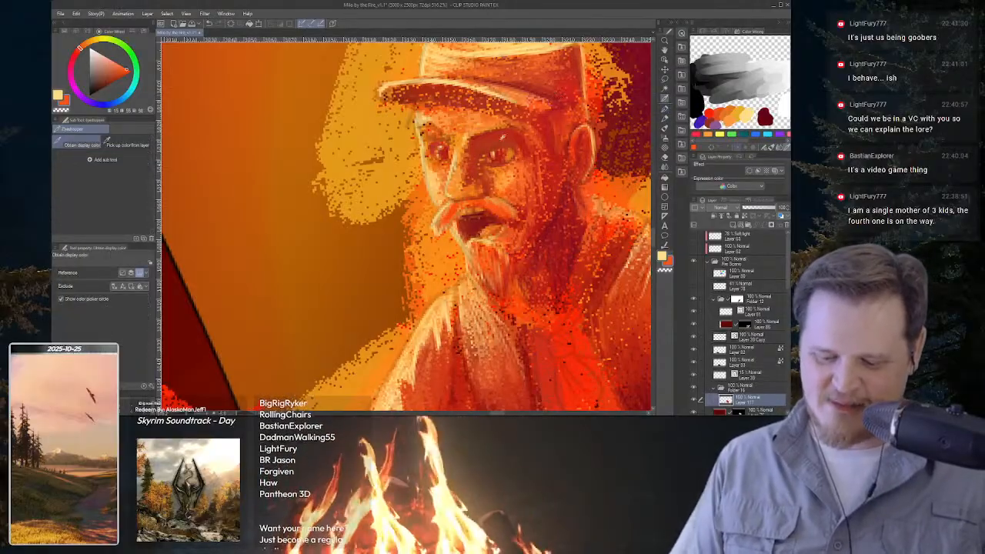
click(448, 121)
key(p)
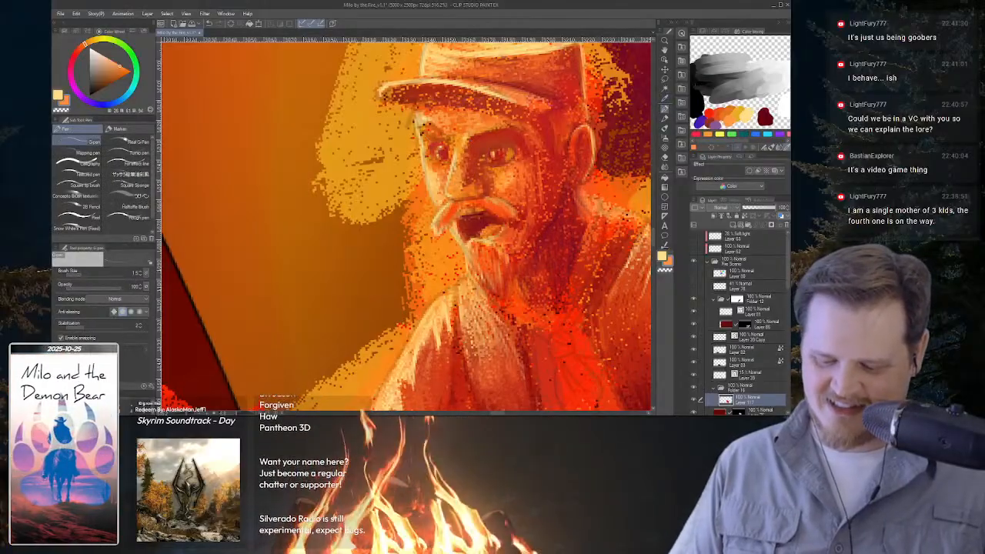
key(i)
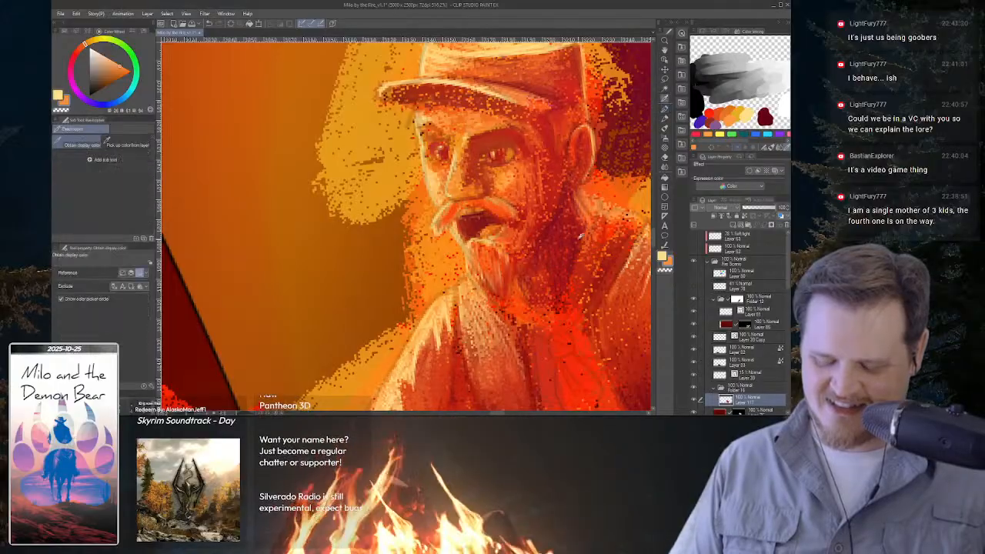
click(572, 216)
key(p)
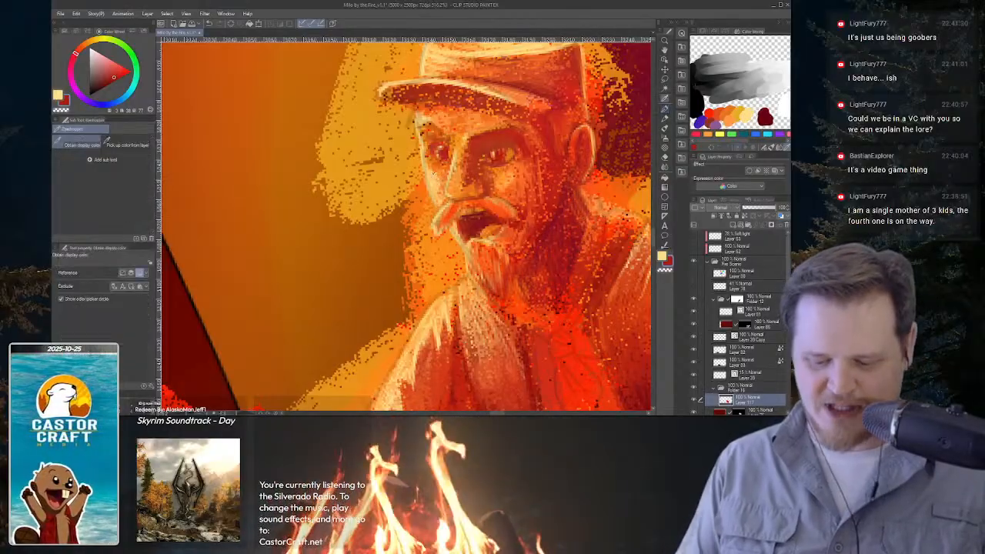
Sample golden tan from the fire-lit cheek for highlights along the back of the neck and collar.
alt+click(429, 173)
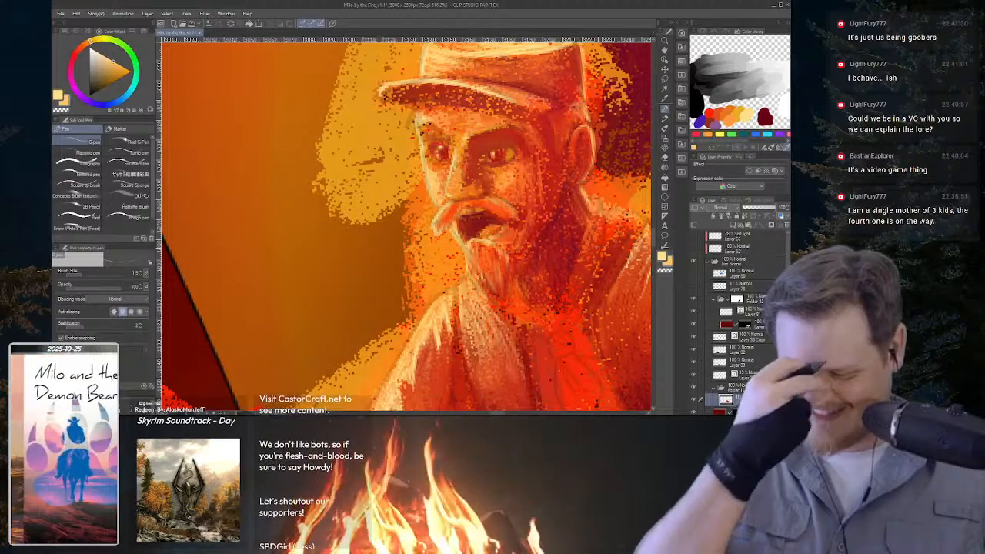
key(ctrl+space)
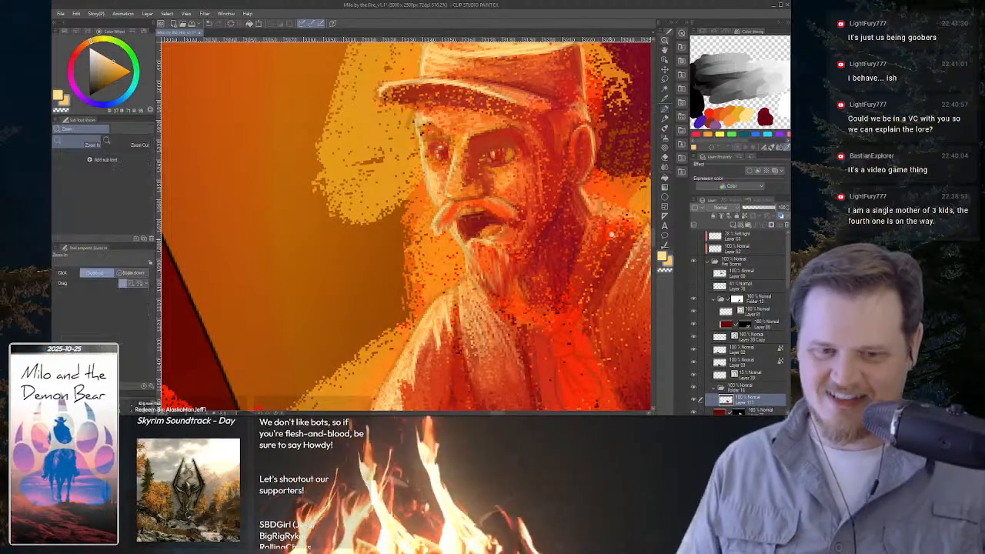
drag(537, 183, 504, 189)
key(space)
drag(575, 202, 530, 148)
key(ctrl+space)
key(space)
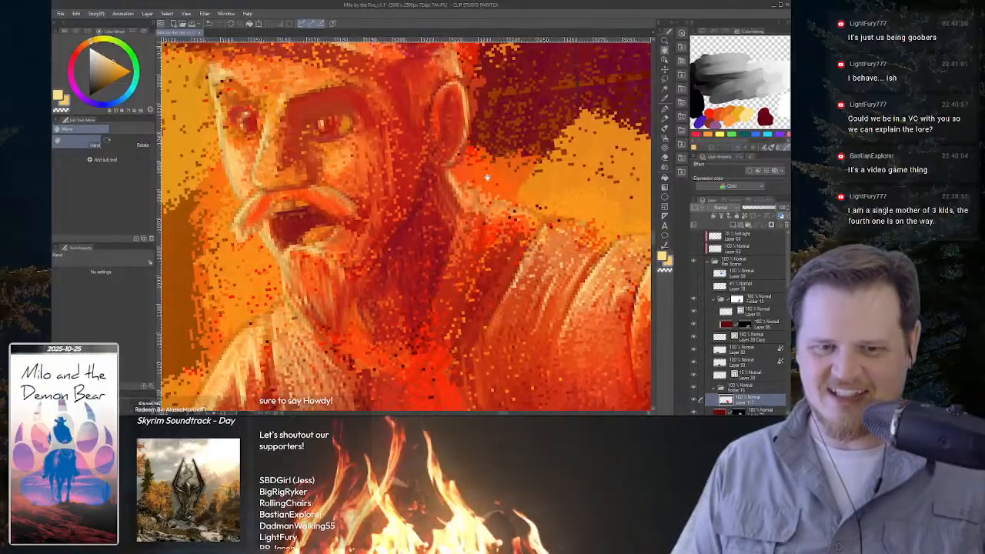
key(p)
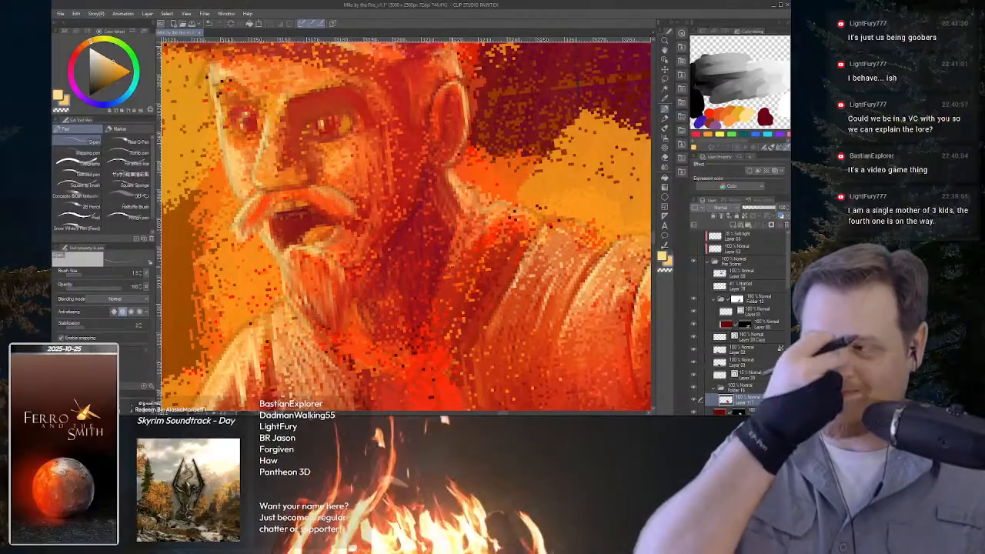
key(ctrl+space)
drag(508, 158, 484, 190)
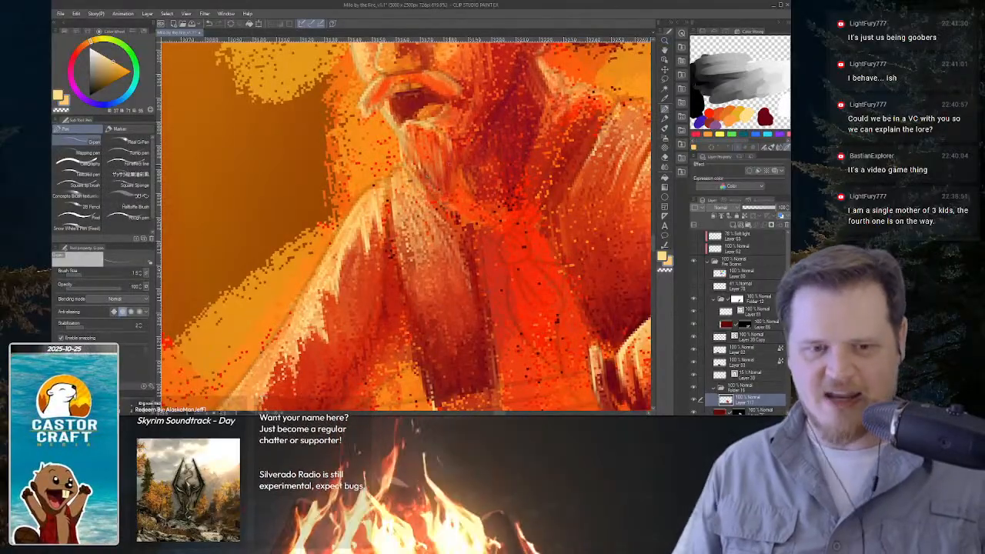
Sample orange-red and dark red around the jaw, paint shadow strokes below the beard tip, and pick up orange from the back of the neck.
key(alt)
alt+click(481, 83)
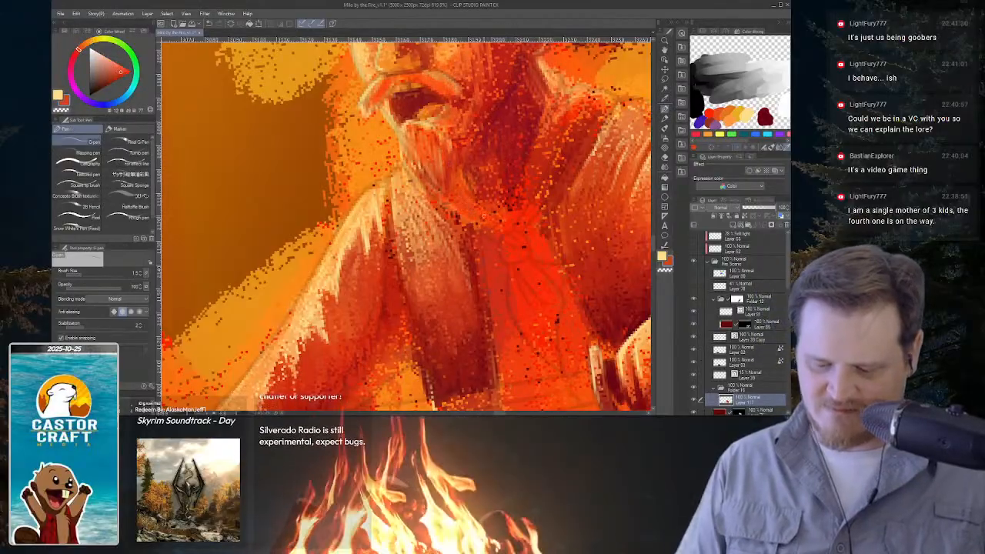
alt+click(497, 156)
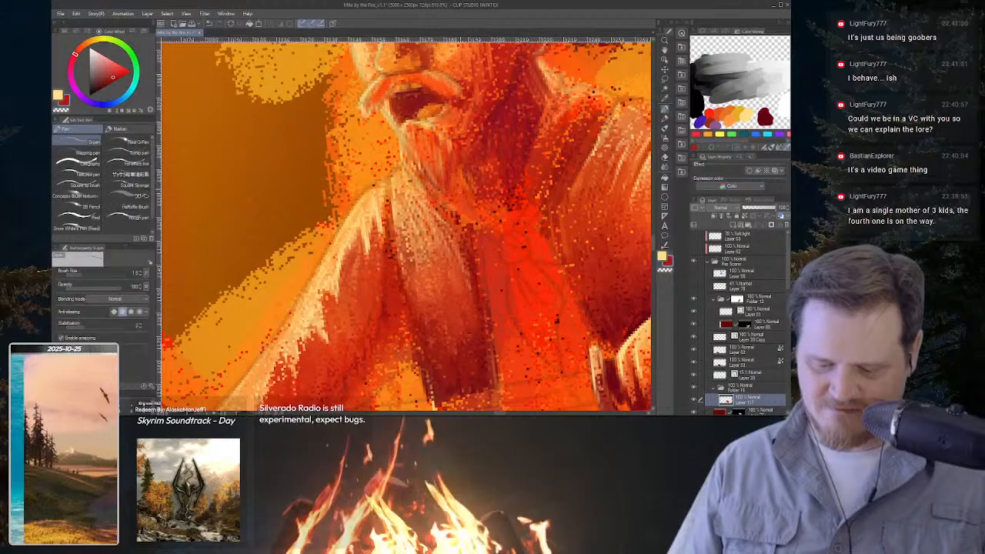
mouse_move(473, 221)
mouse_down()
mouse_move(452, 189)
mouse_move(464, 210)
mouse_up()
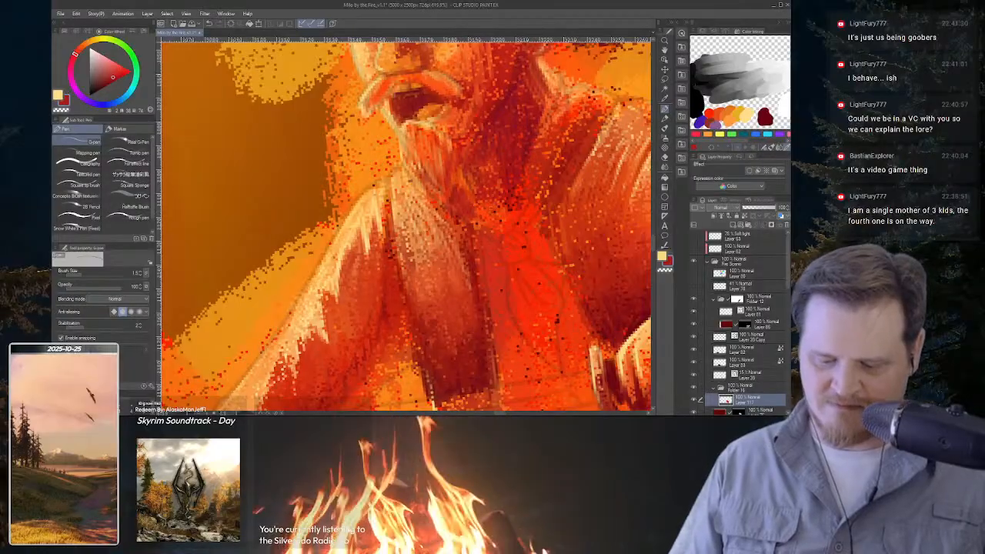
alt+click(549, 80)
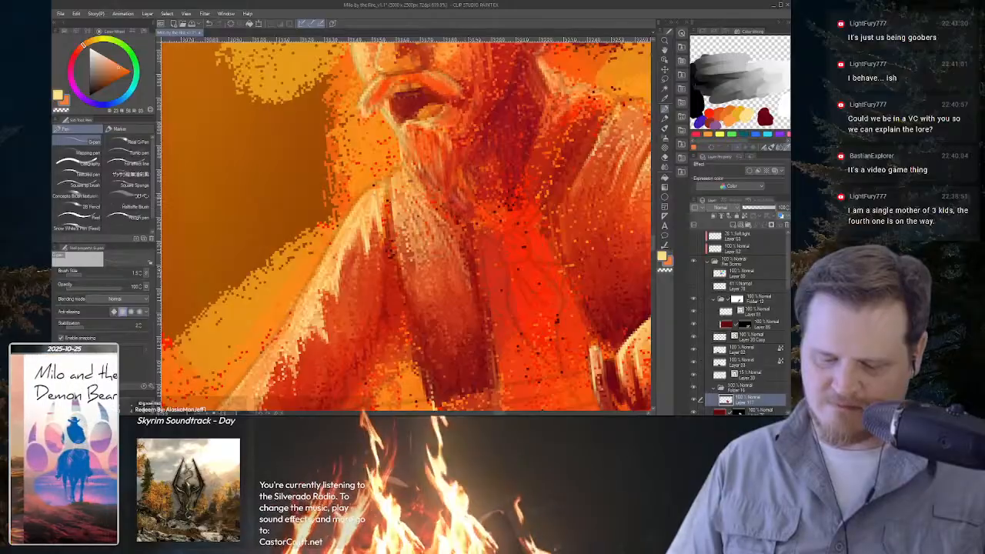
key(ctrl+space)
drag(593, 213, 498, 176)
click(497, 175)
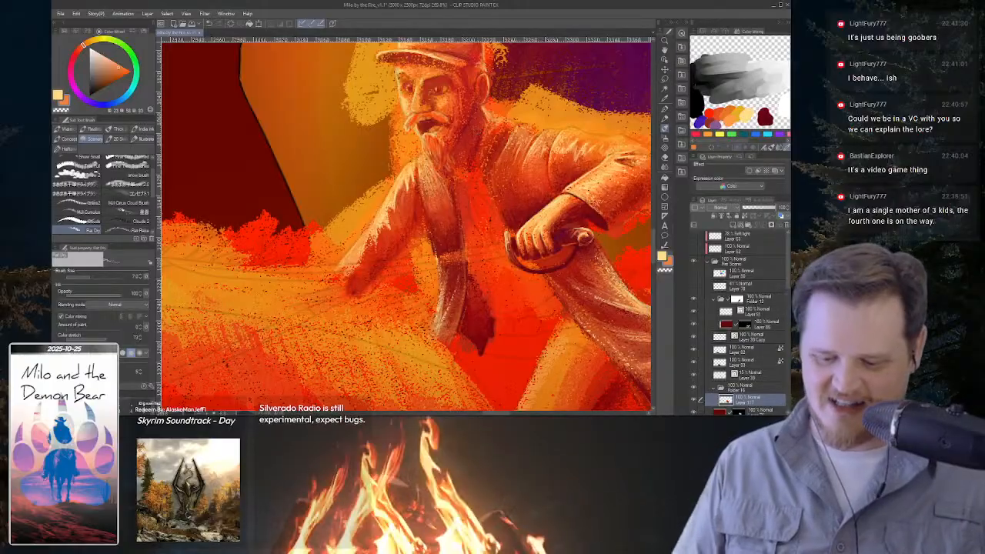
Sample dark purple, dark red and maroon from the sky and coat, and paint a dark necktie hanging from the collar.
key(p)
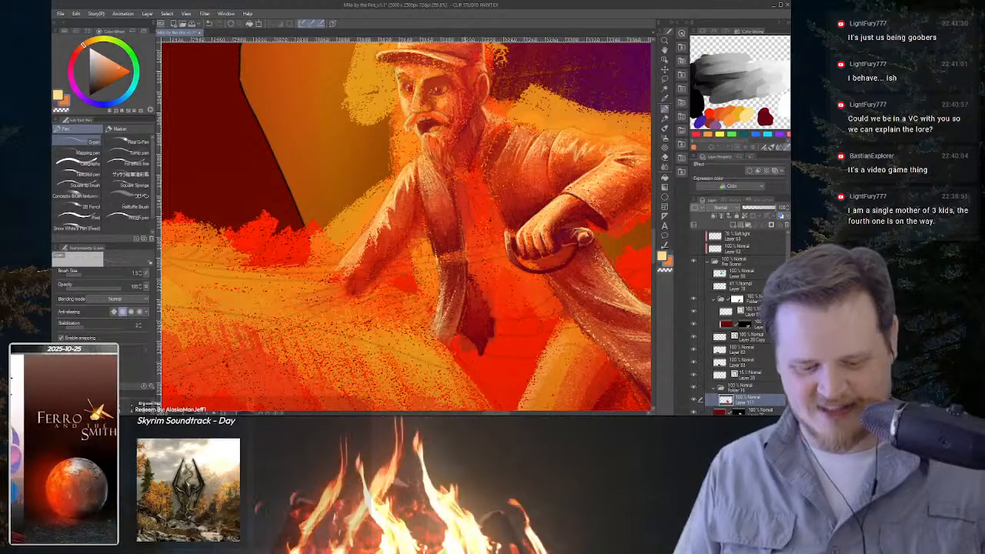
alt+click(610, 80)
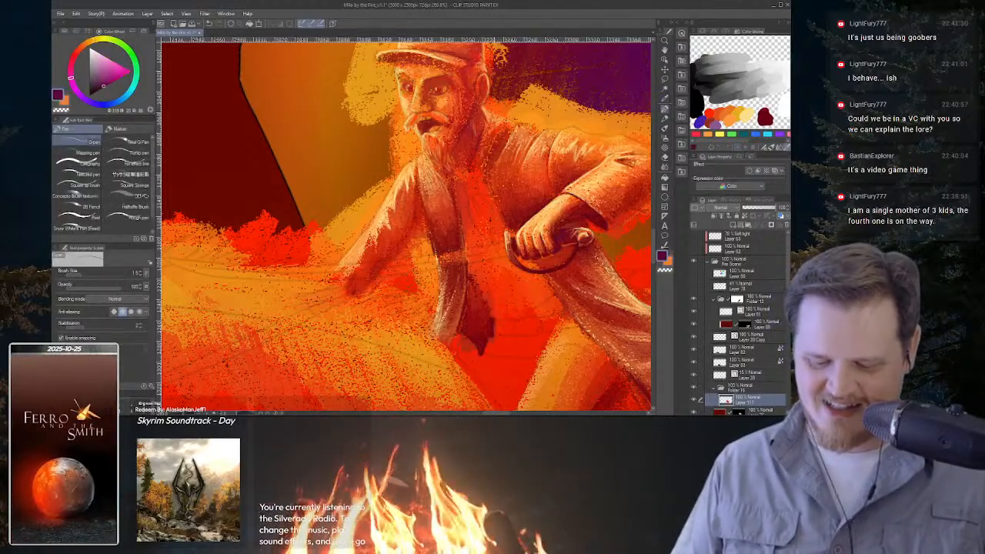
key(i)
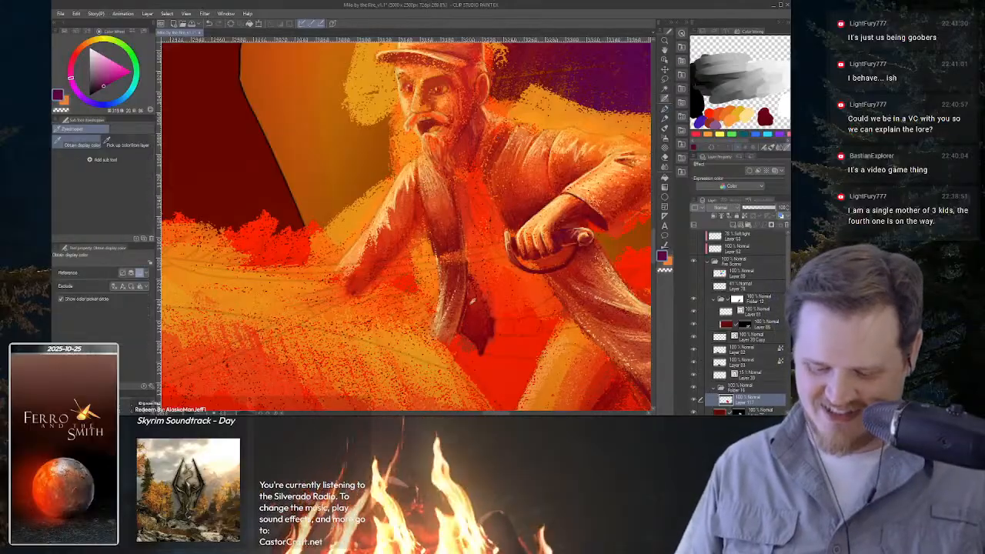
click(451, 275)
key(p)
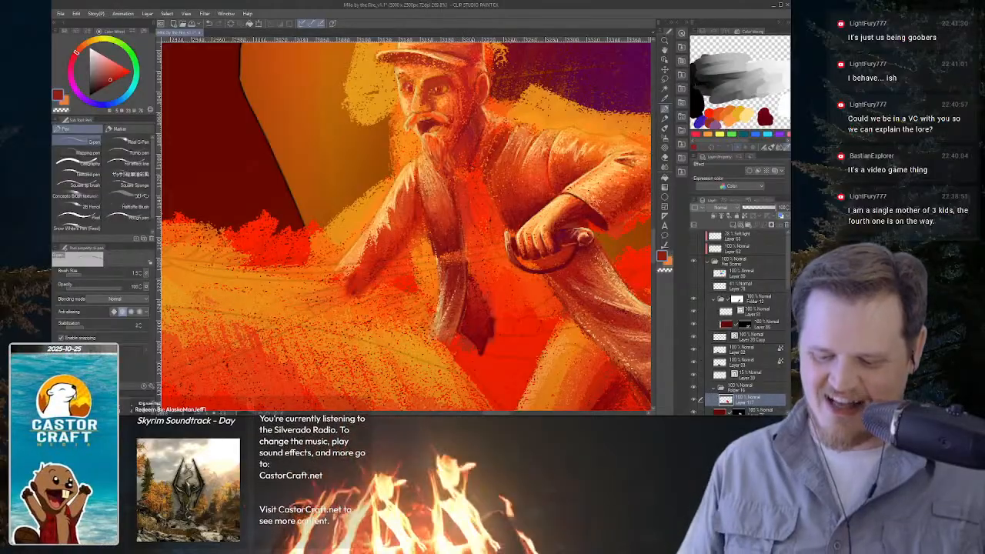
alt+click(598, 219)
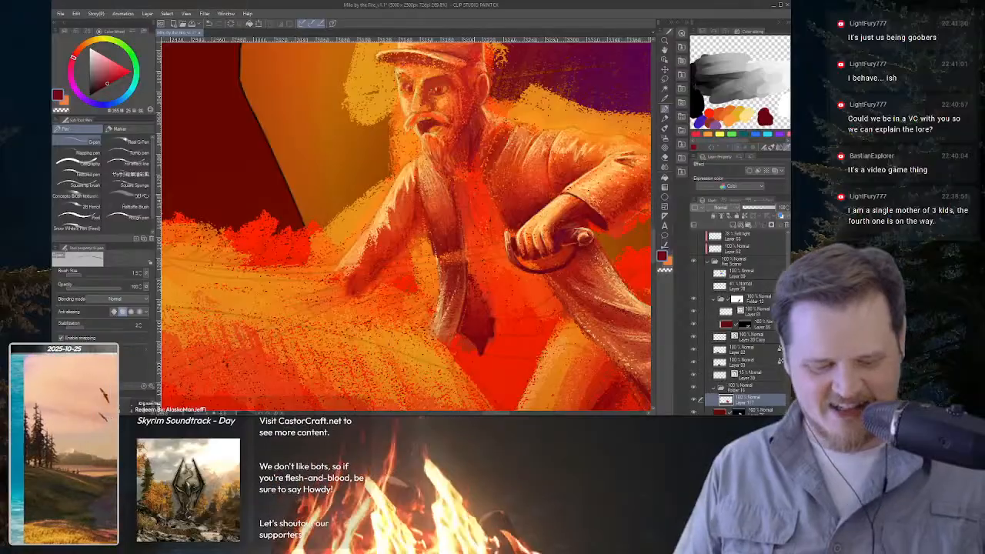
key(b)
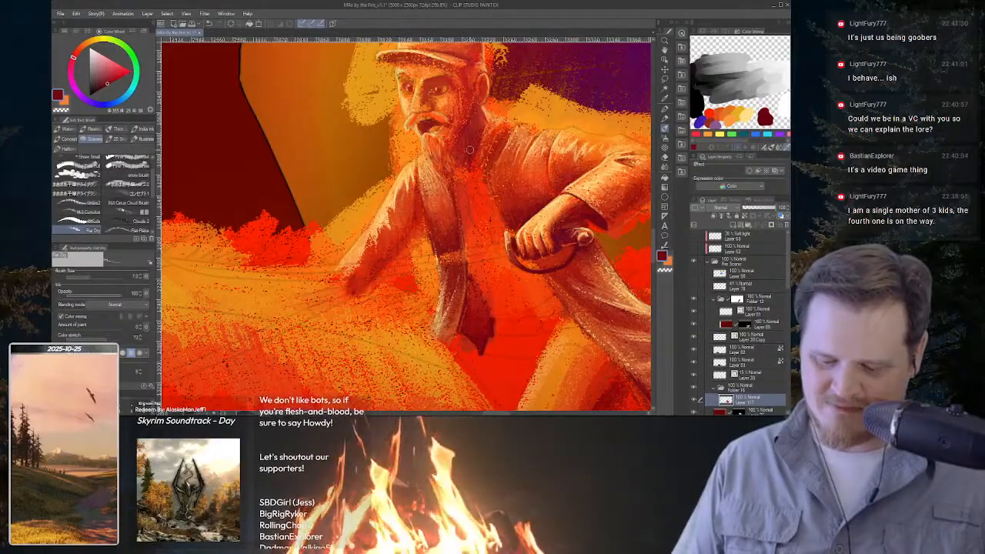
key(p)
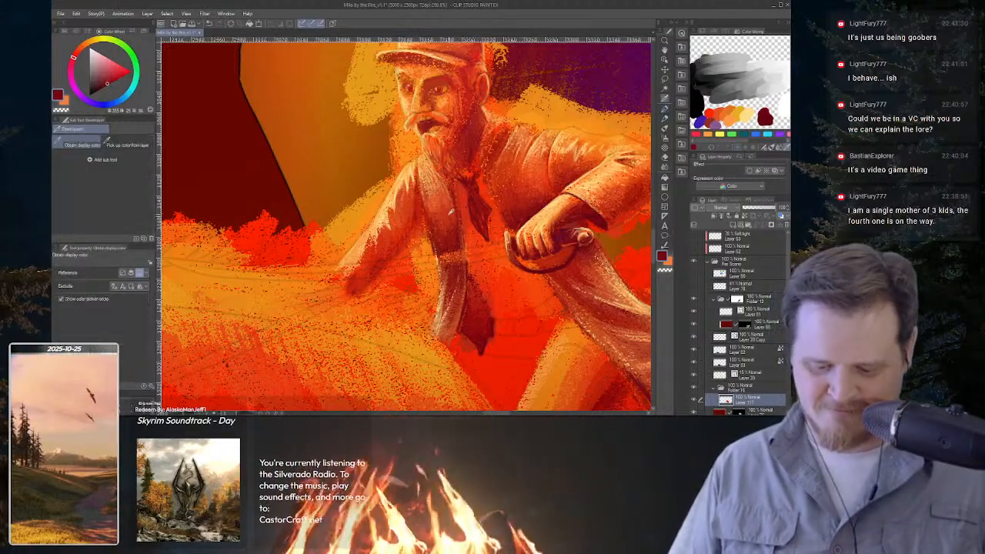
Sample red tones from the vest and lower coat, enlarge the pen to 4.0, and paint fold strokes on the shirt below the necktie.
alt+click(449, 215)
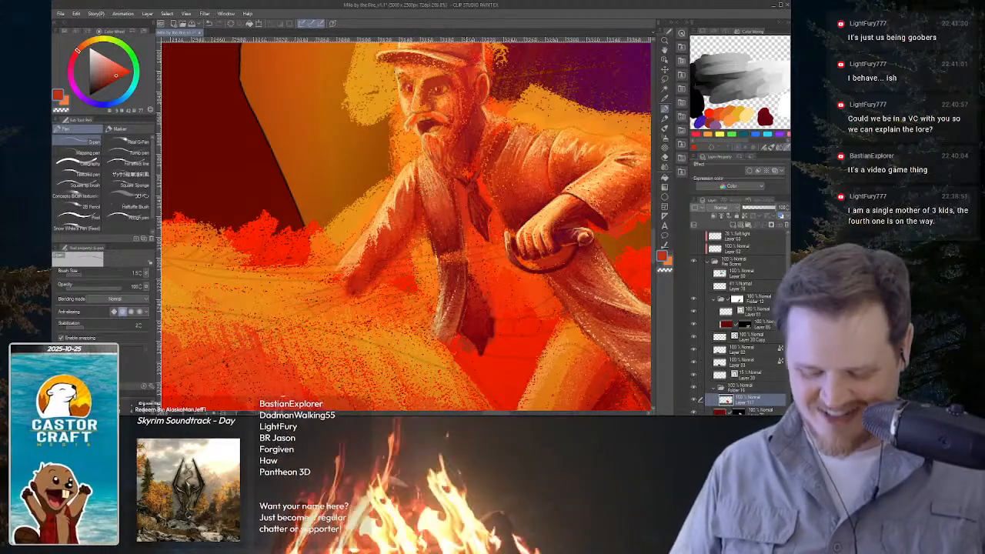
key(i)
click(479, 292)
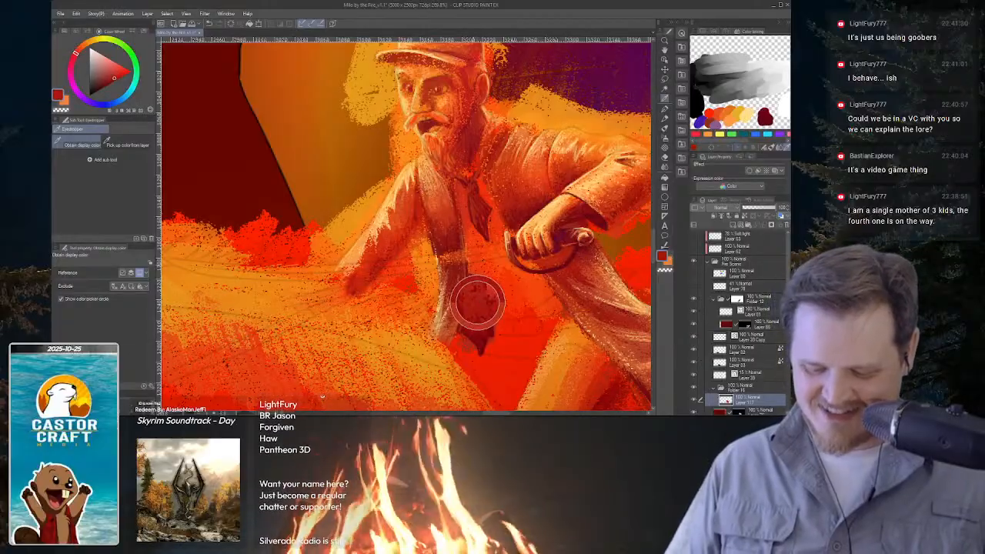
key(p)
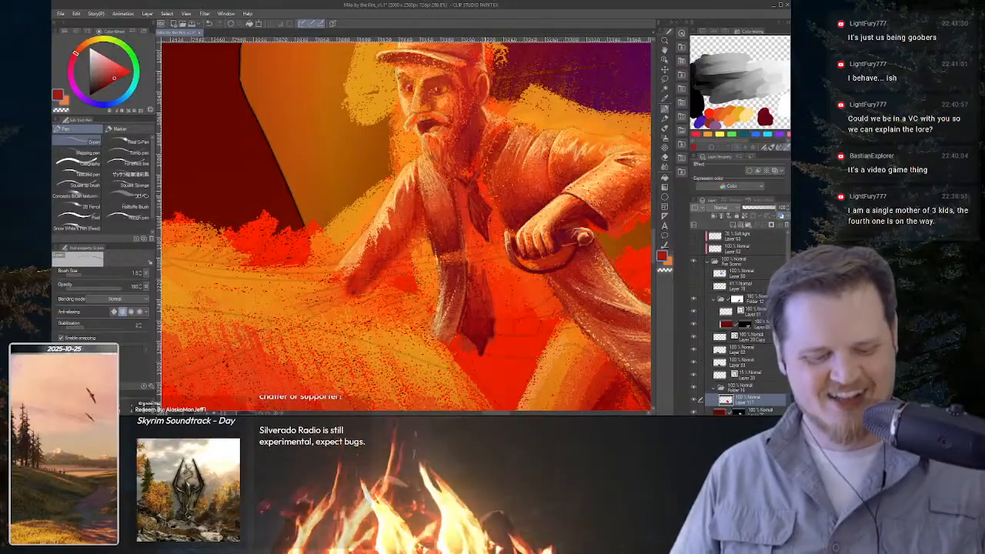
key(])
key(])
key(])
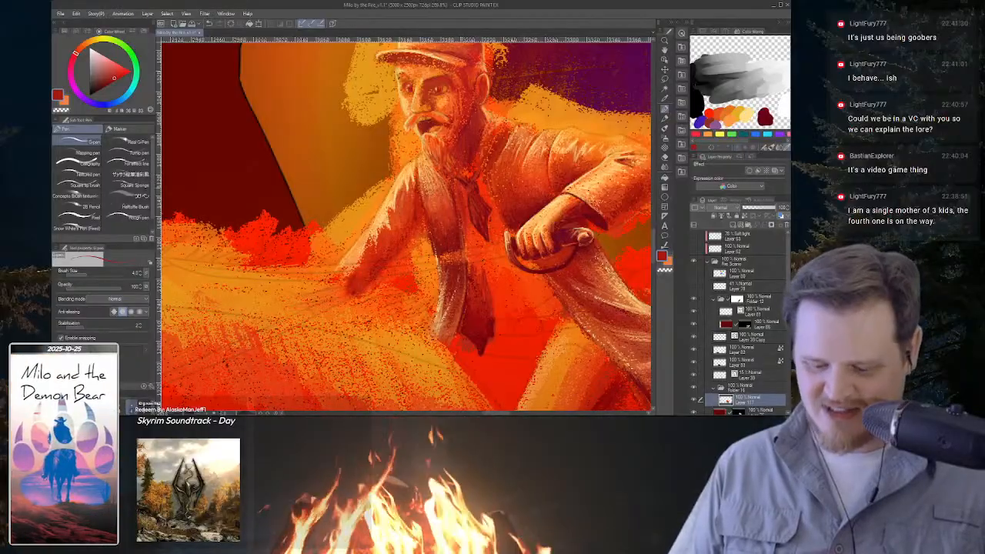
drag(469, 228, 469, 273)
drag(471, 231, 482, 269)
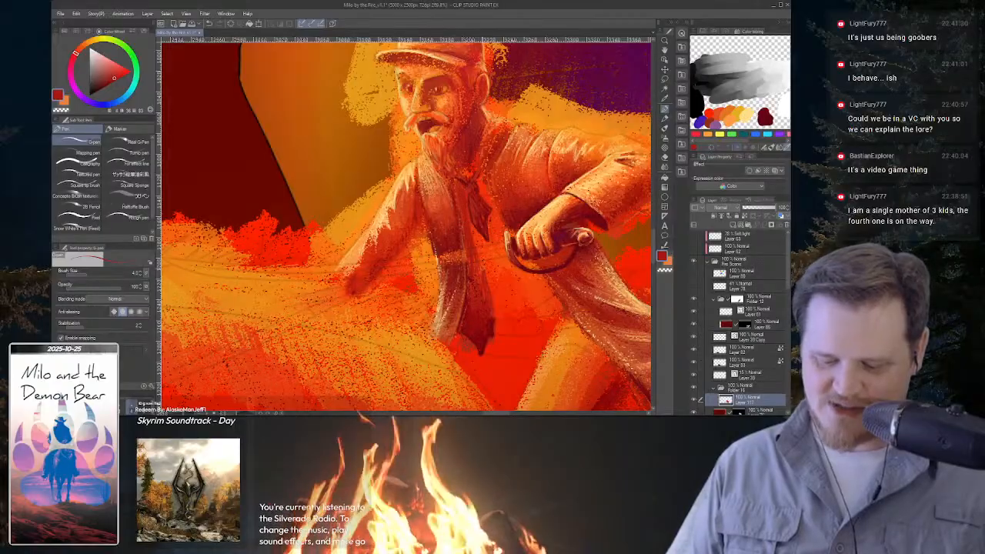
drag(475, 237, 489, 261)
drag(472, 229, 484, 246)
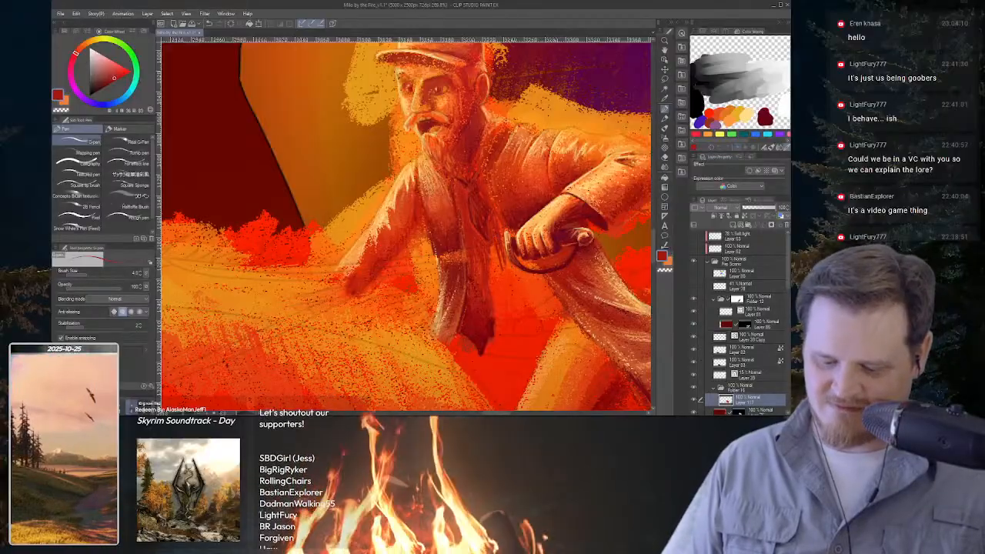
Paint long dark red fold strokes down the shirt beside the gripping hand, fanning out toward the waist and hip.
drag(494, 243, 502, 275)
drag(492, 247, 499, 279)
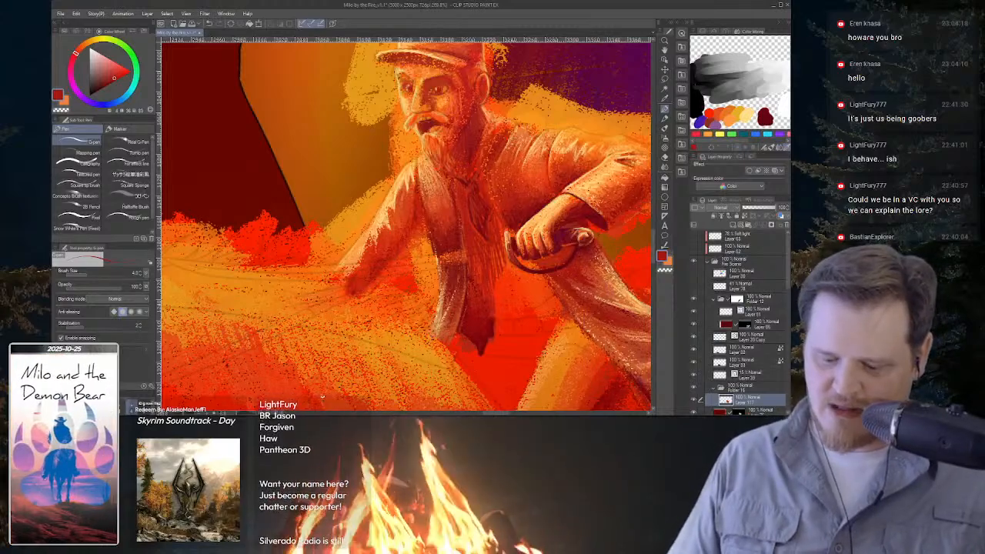
drag(497, 264, 512, 317)
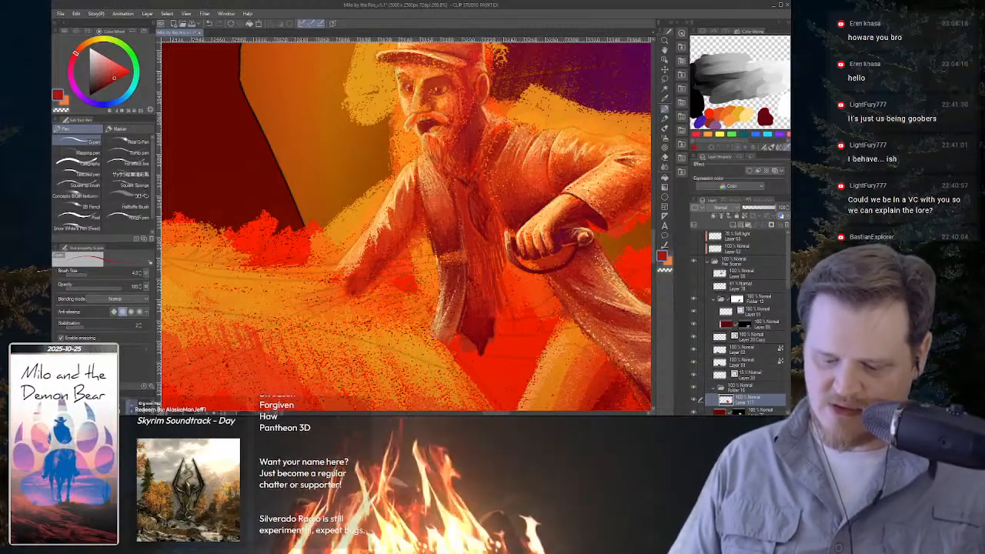
drag(498, 280, 509, 311)
drag(502, 260, 528, 312)
mouse_move(514, 279)
mouse_down()
mouse_move(536, 309)
mouse_move(555, 304)
mouse_up()
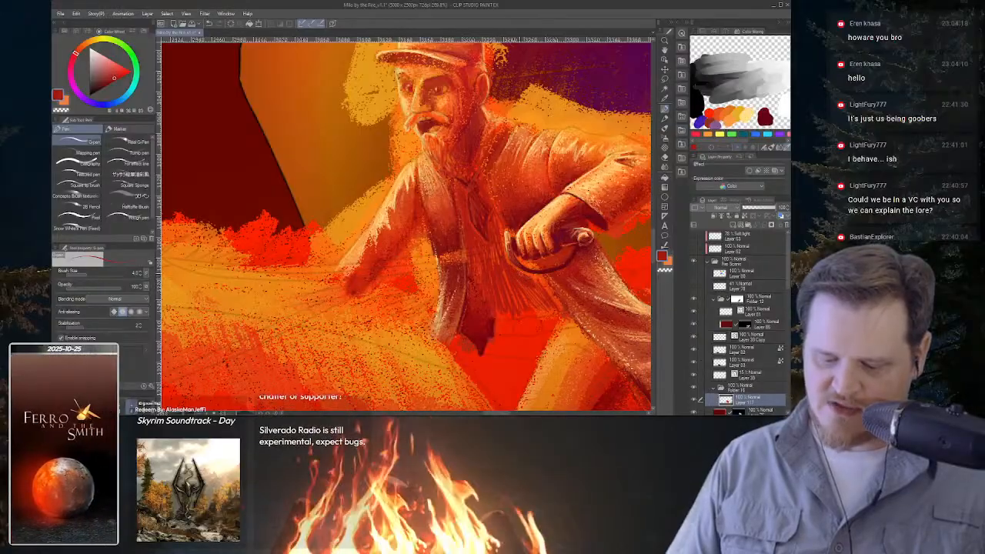
Add a dark red fold stroke on the shirt below the gripping hand, and blend the folds with an enlarged flat dry brush.
drag(540, 279, 558, 309)
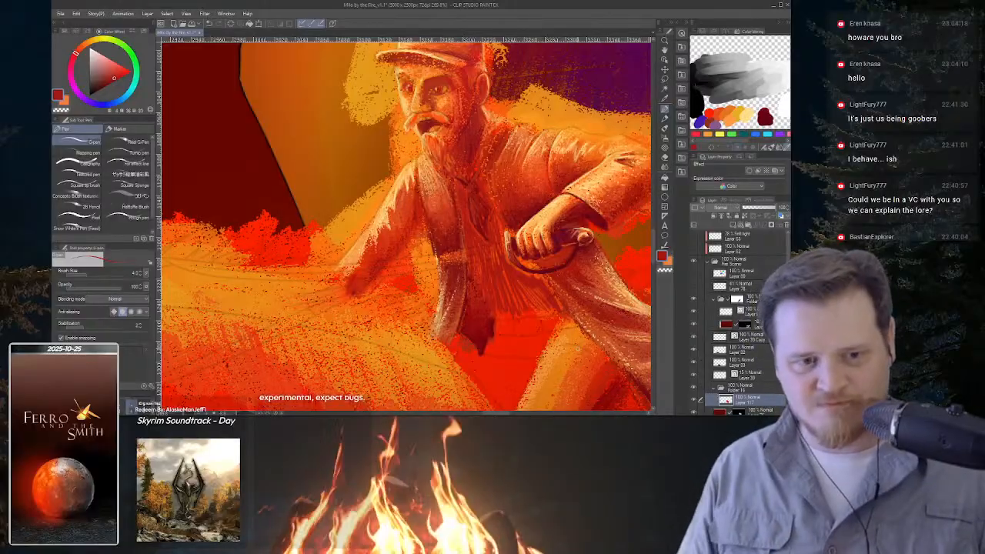
key(b)
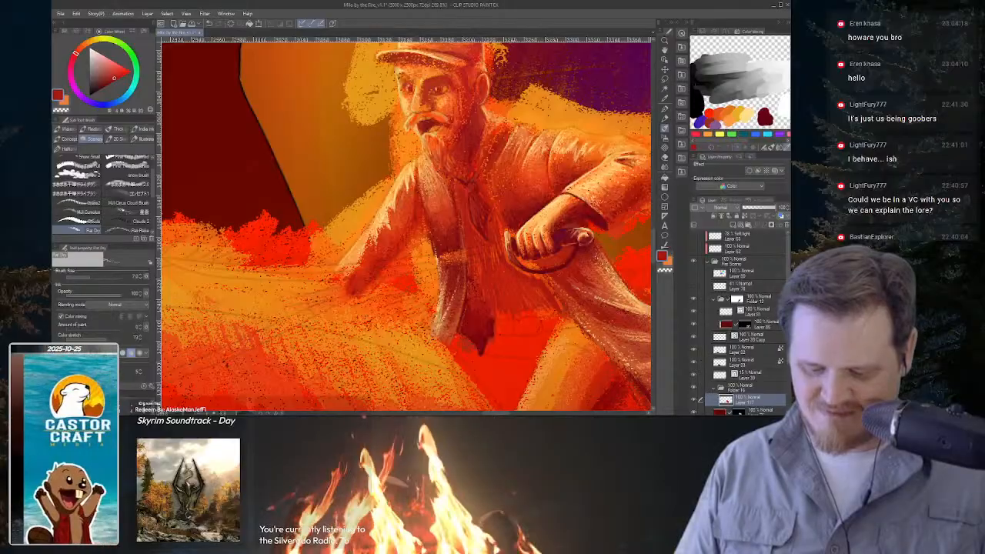
key(bracketright)
key(bracketright)
key(bracketright)
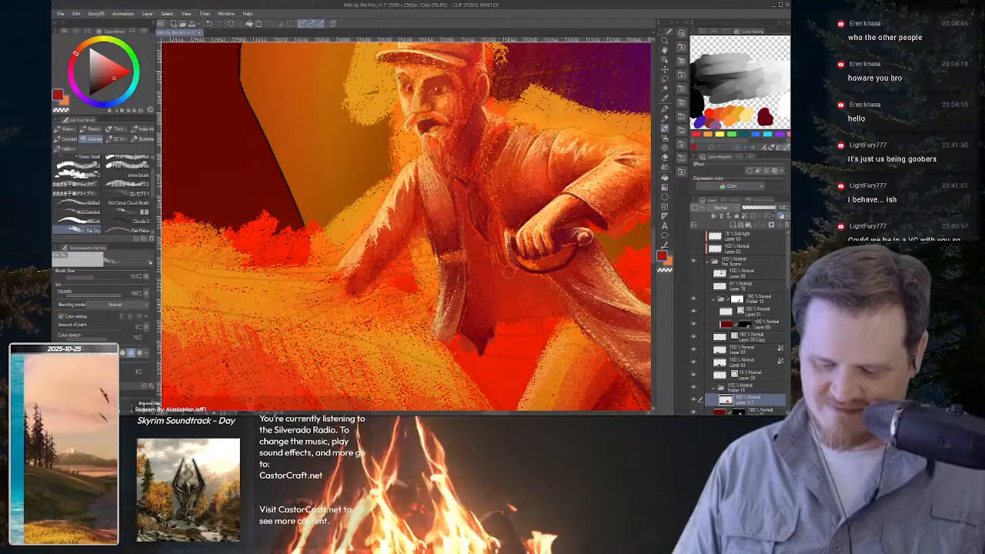
Paint fine dark red pen strokes on the shirt beside the curved guard in front of the gripping hand.
key(ctrl+space)
drag(542, 284, 467, 256)
key(space)
key(p)
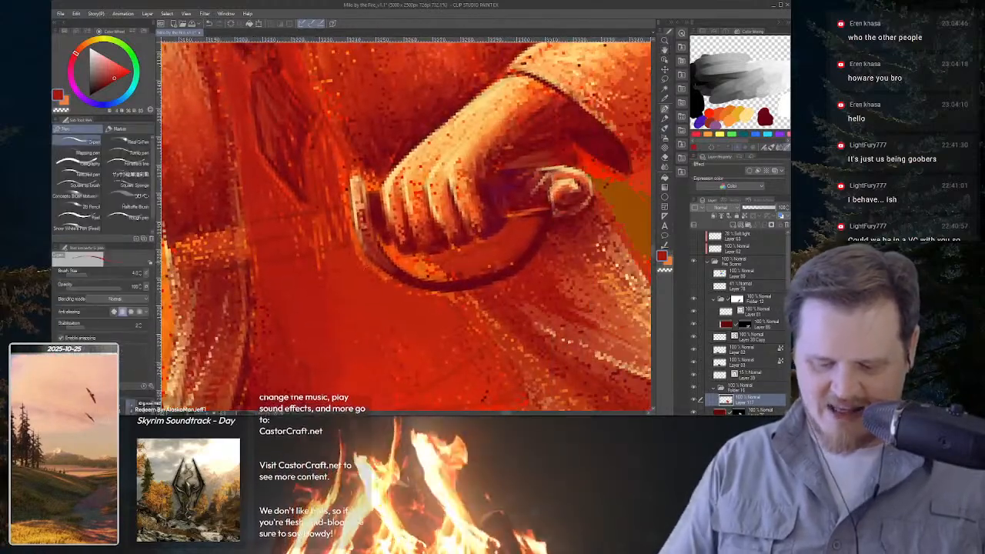
drag(348, 209, 354, 243)
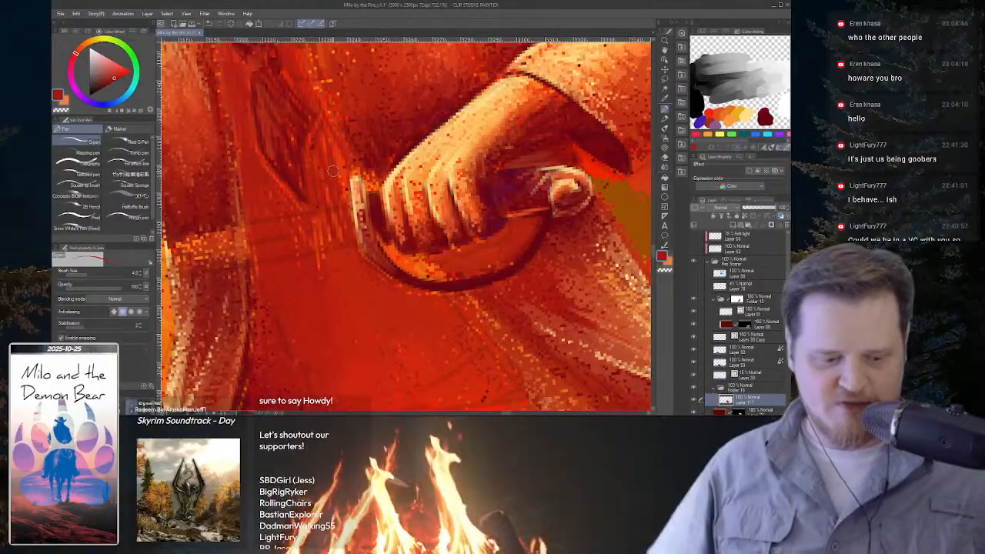
drag(475, 224, 520, 219)
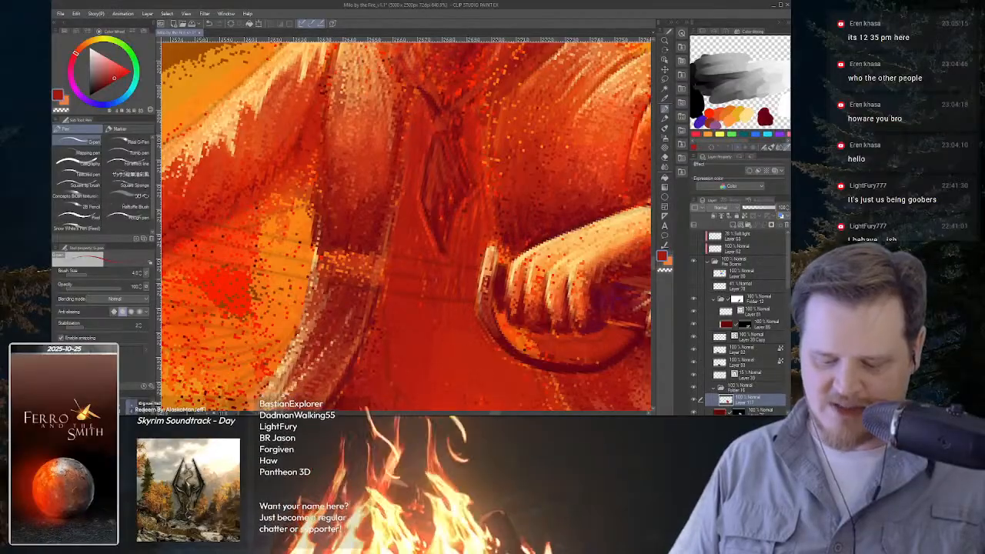
Blend the necktie with the flat dry brush, sample dark maroon beside the hand, and paint the tie's outline and fold shadows.
key(b)
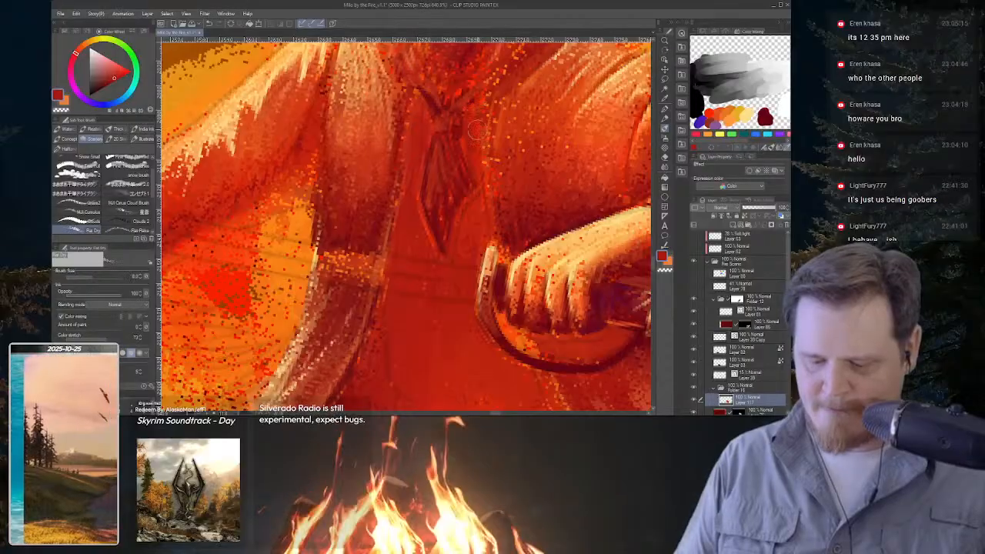
key(p)
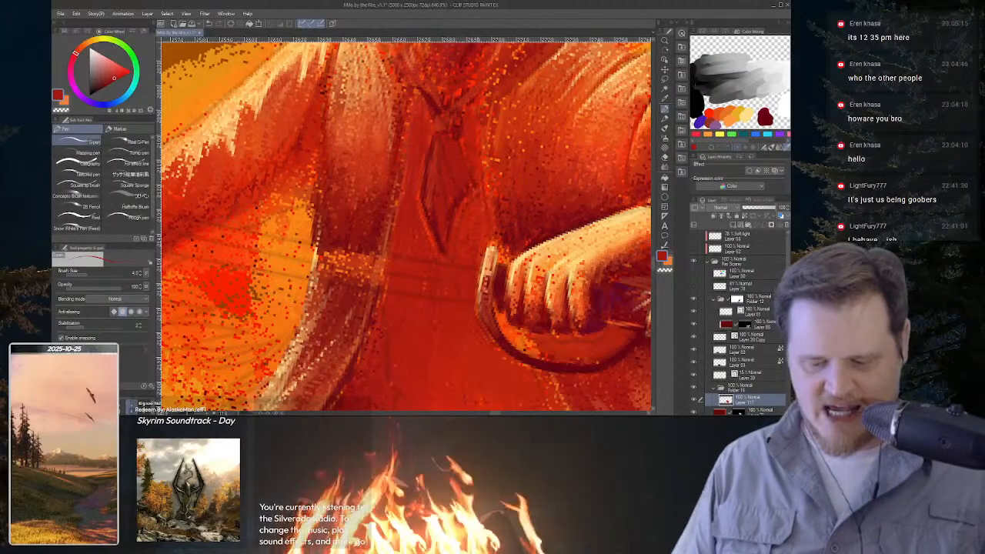
key(i)
click(500, 274)
key(p)
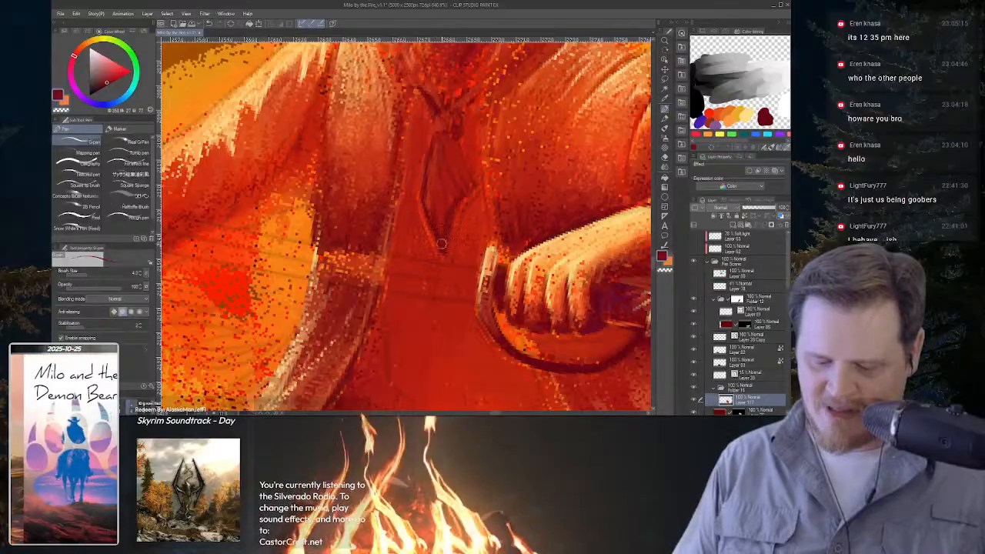
drag(456, 140, 471, 182)
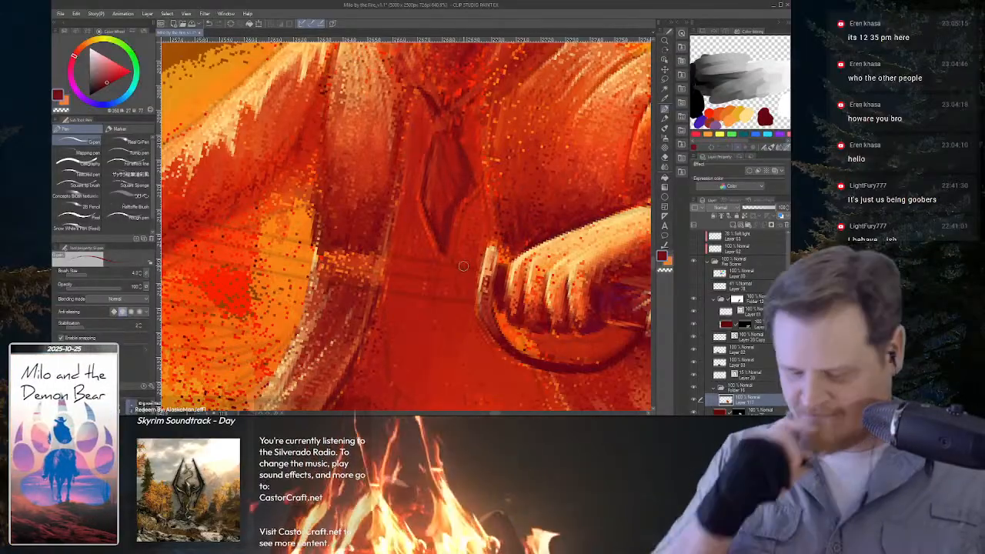
mouse_move(441, 140)
mouse_down()
mouse_move(464, 185)
mouse_move(444, 144)
mouse_up()
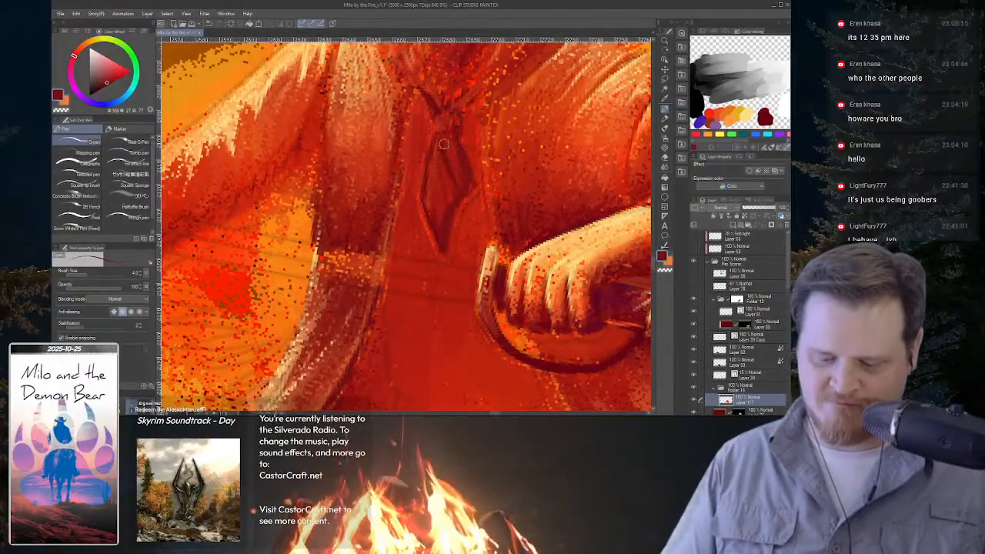
drag(451, 184, 448, 177)
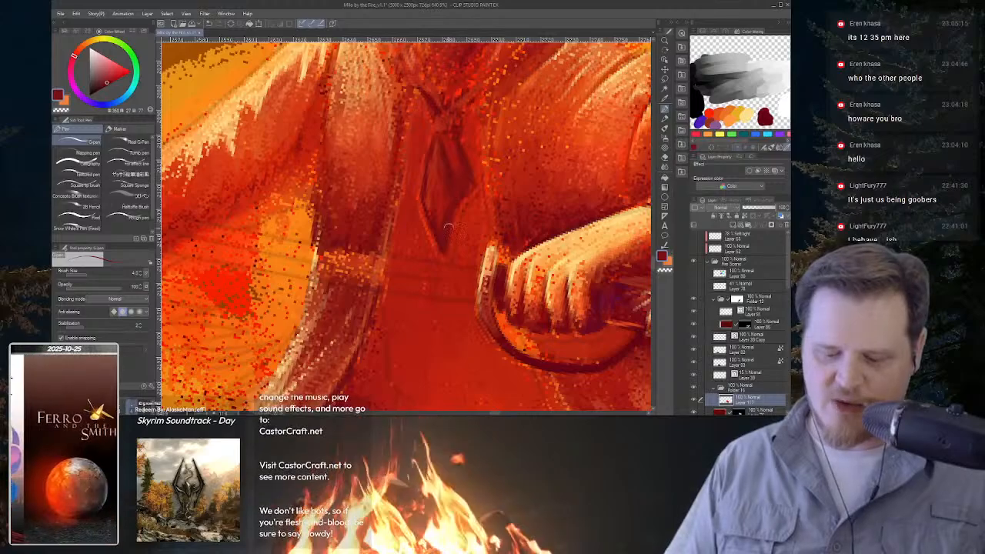
Sample orange from the vest's shoulder and paint highlights on the necktie's knot and hanging tails.
key(ctrl+space)
drag(515, 218, 464, 208)
key(space)
key(ctrl+space)
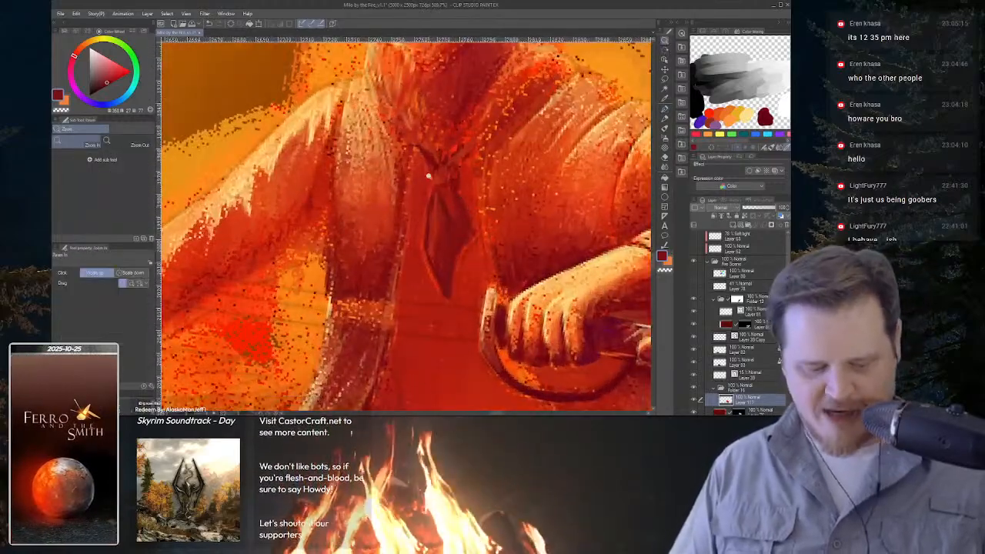
alt+click(359, 145)
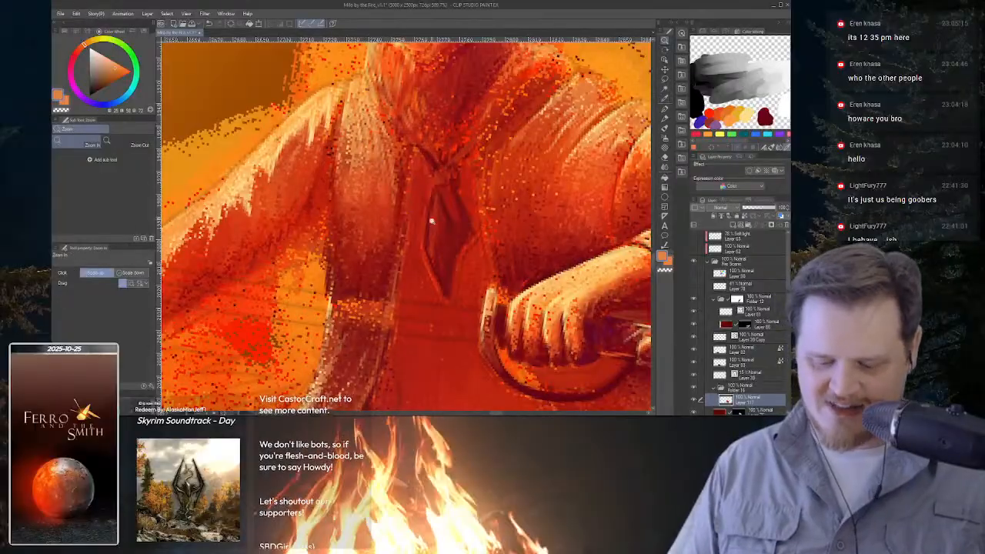
key(p)
mouse_move(431, 206)
mouse_down()
mouse_move(431, 255)
mouse_move(435, 194)
mouse_move(438, 243)
mouse_move(442, 235)
mouse_up()
mouse_move(441, 184)
mouse_down()
mouse_move(455, 205)
mouse_move(445, 164)
mouse_move(436, 183)
mouse_up()
Sample pale orange from the lit sleeve and brighten the necktie's tails with pen strokes and flat dry brush texture.
key(alt)
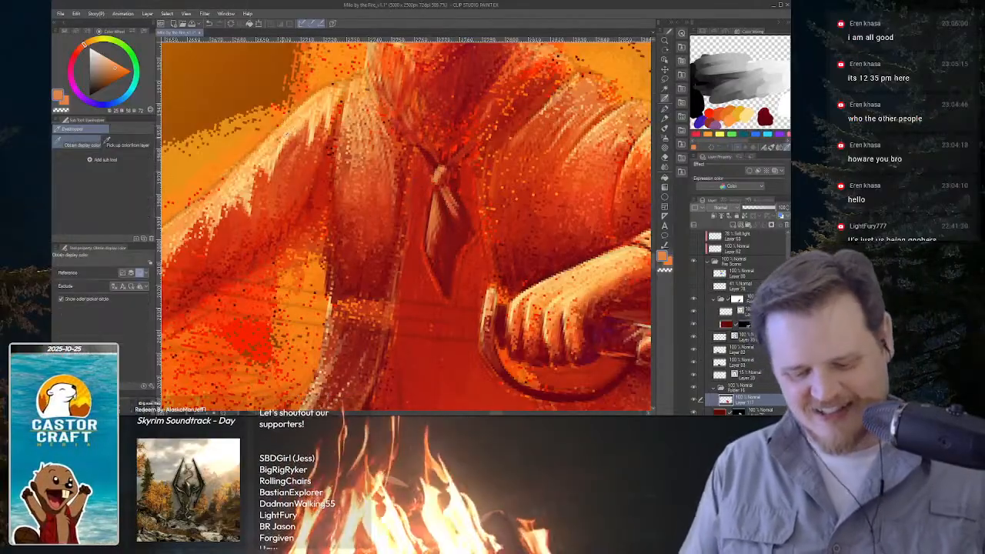
alt+click(285, 135)
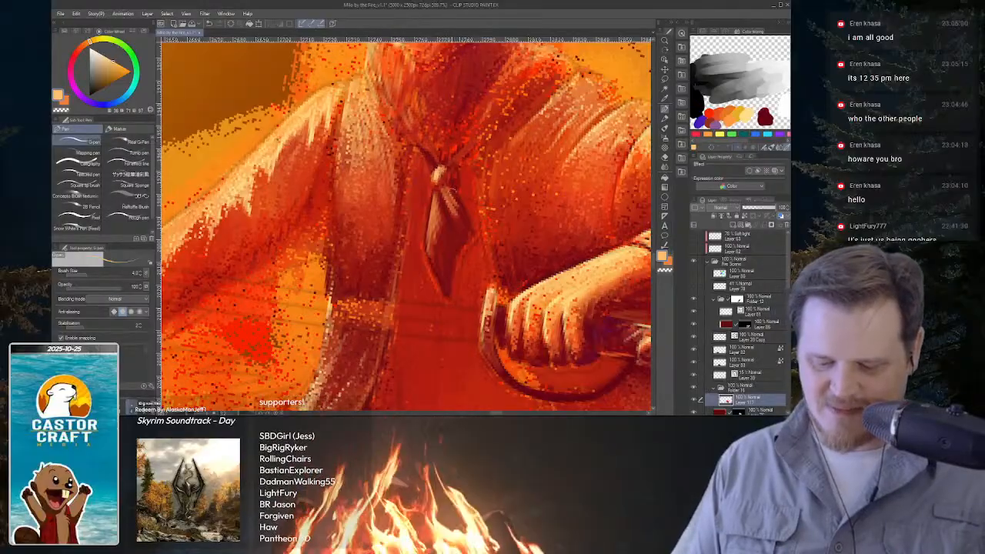
drag(437, 197, 435, 246)
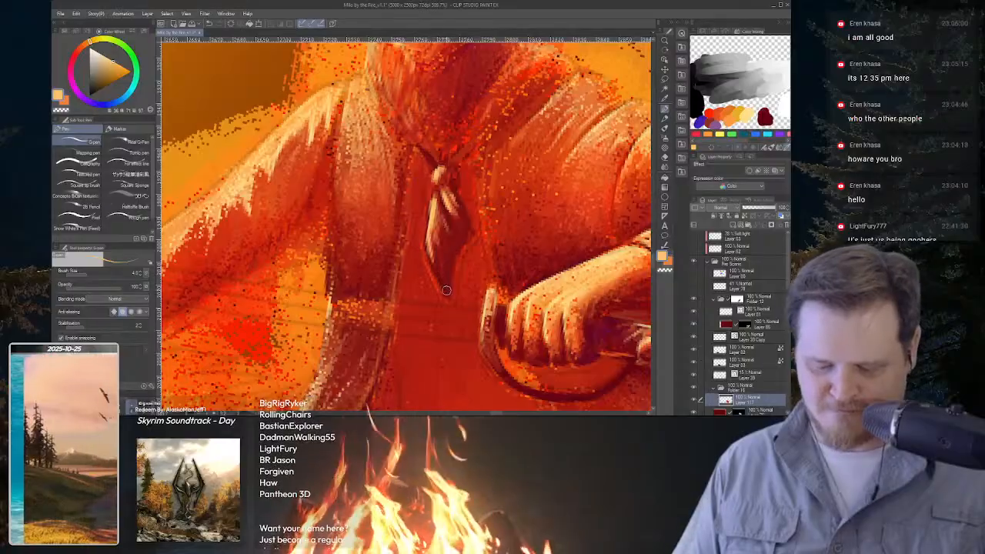
key(b)
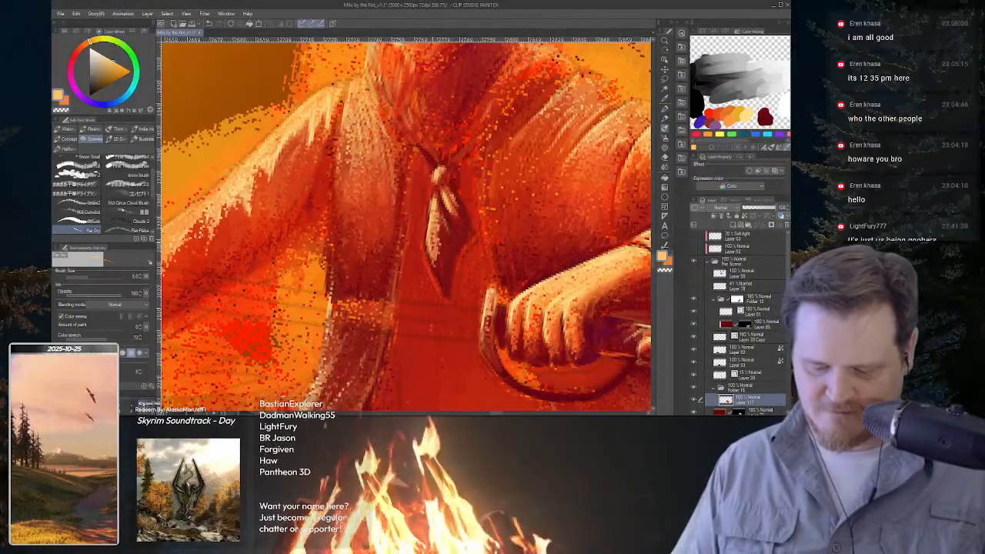
drag(437, 248, 441, 271)
mouse_move(437, 208)
mouse_down()
mouse_move(447, 232)
mouse_move(442, 221)
mouse_move(444, 271)
mouse_up()
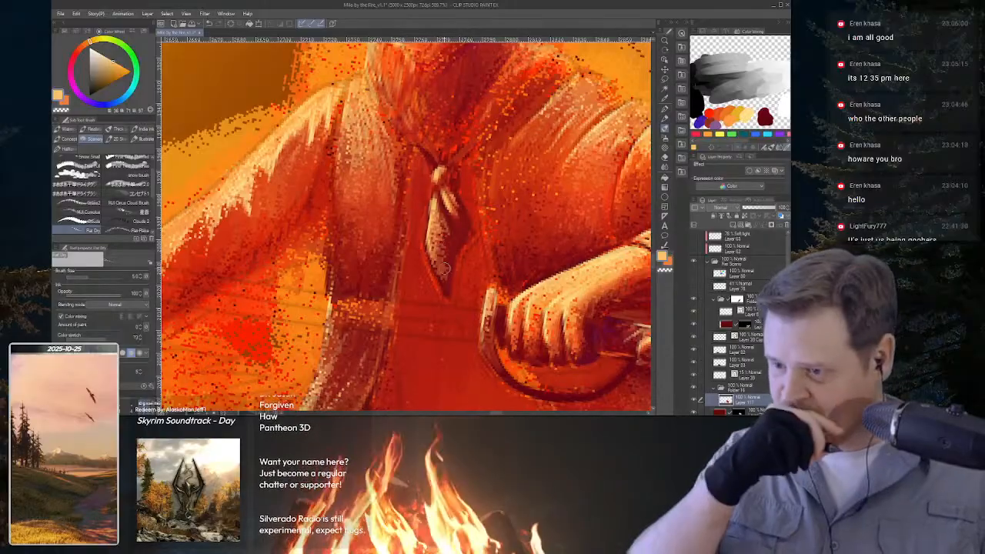
drag(460, 199, 459, 221)
drag(446, 202, 450, 211)
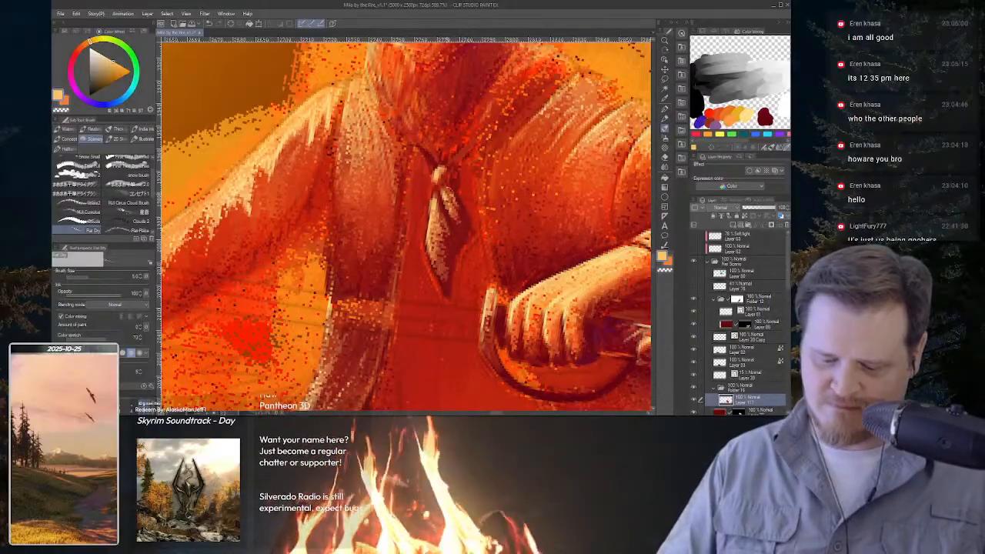
Sample orange-red from the sleeve and paint midtone strokes along the shaded side of the necktie's tails.
key(ctrl+space)
mouse_move(534, 248)
mouse_down()
mouse_move(468, 242)
mouse_move(531, 245)
mouse_up()
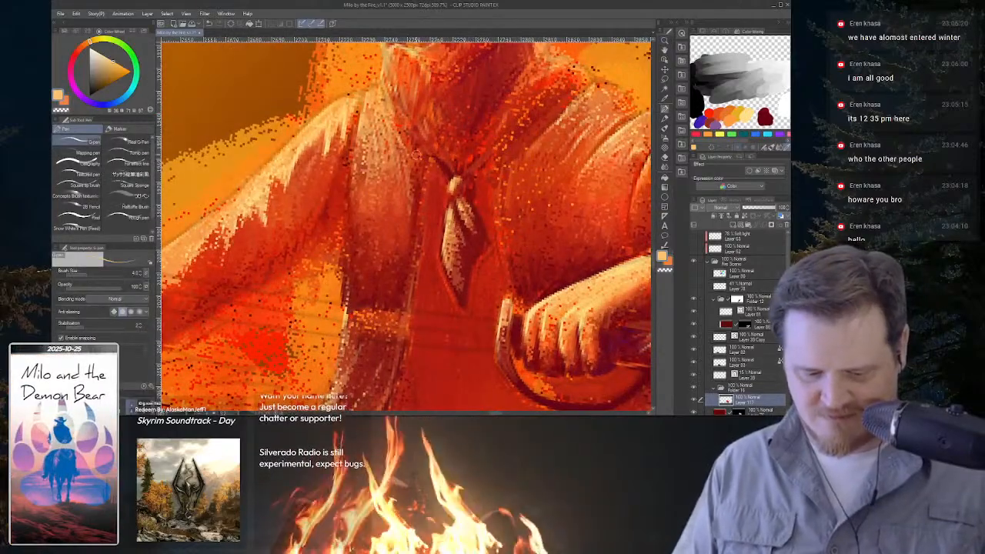
alt+click(320, 191)
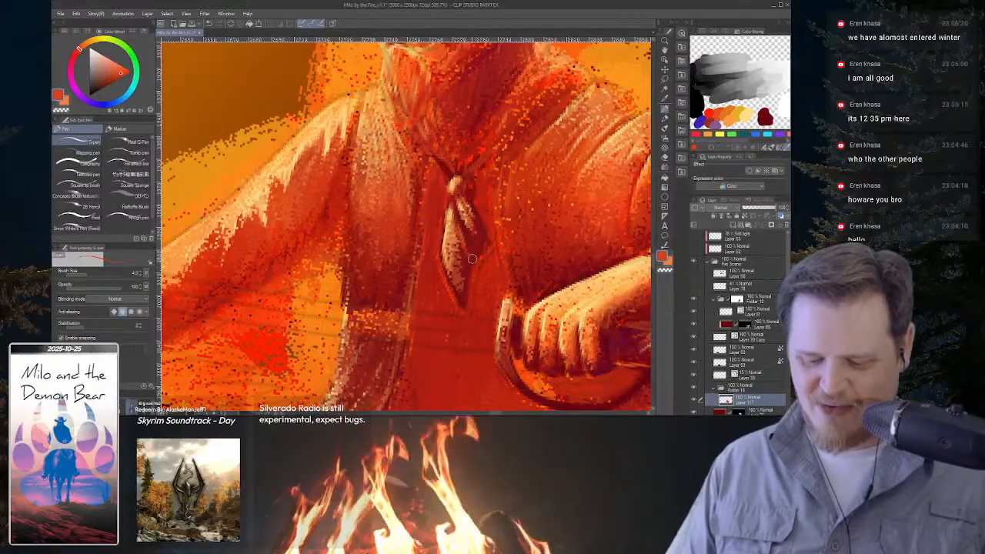
drag(475, 249, 462, 278)
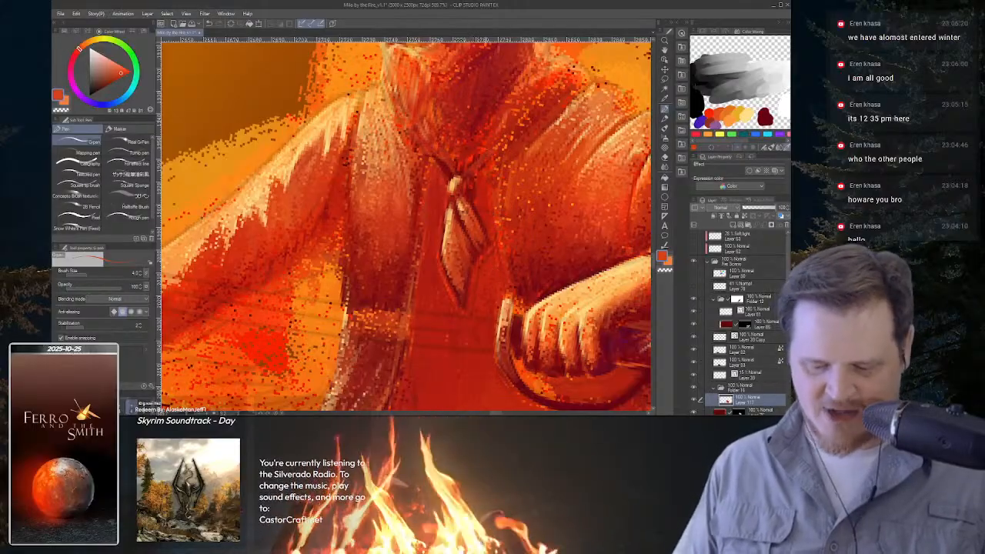
Sample dark maroon from the lower coat, and shade the shirt around the necktie and along the vest's inner edge.
drag(540, 247, 504, 148)
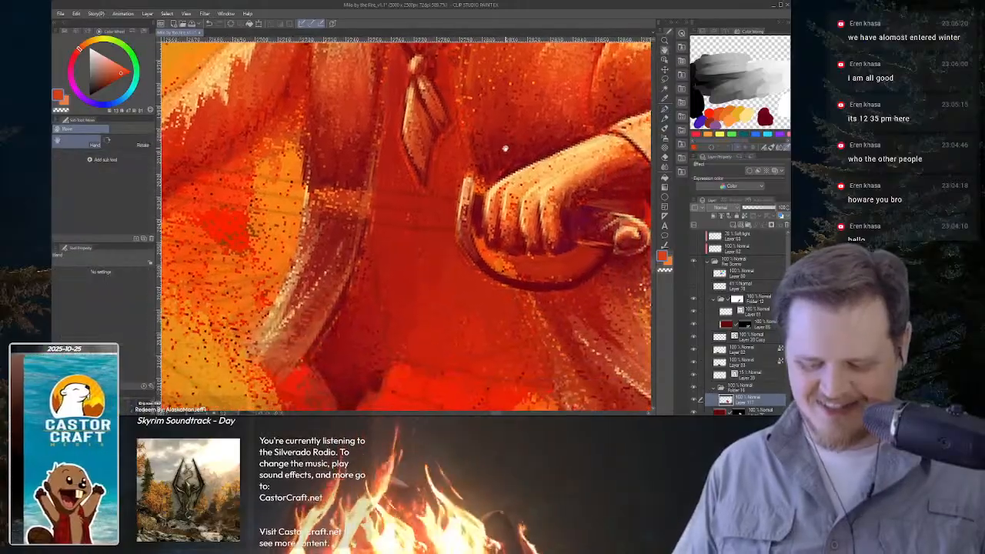
key(i)
click(329, 340)
key(p)
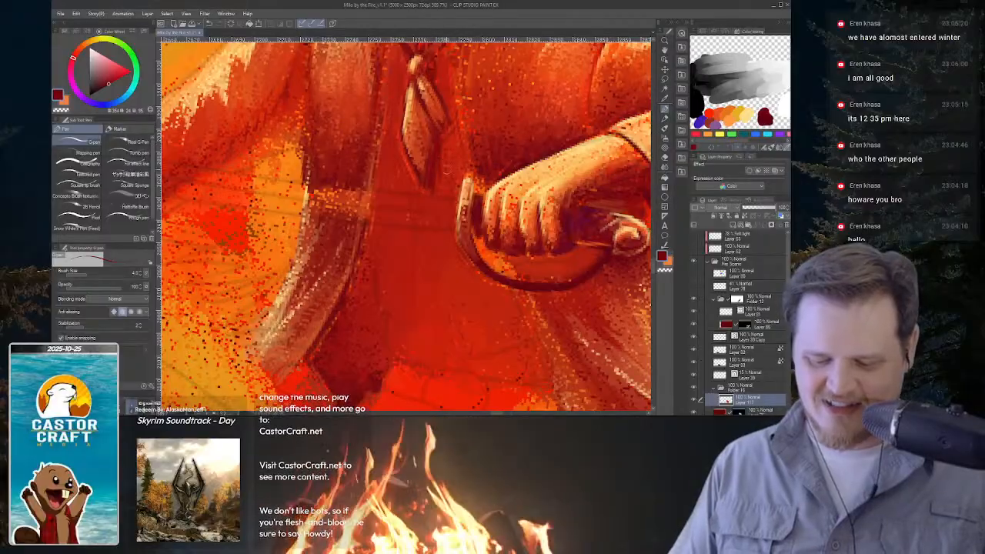
scroll(357, 395, up, 4)
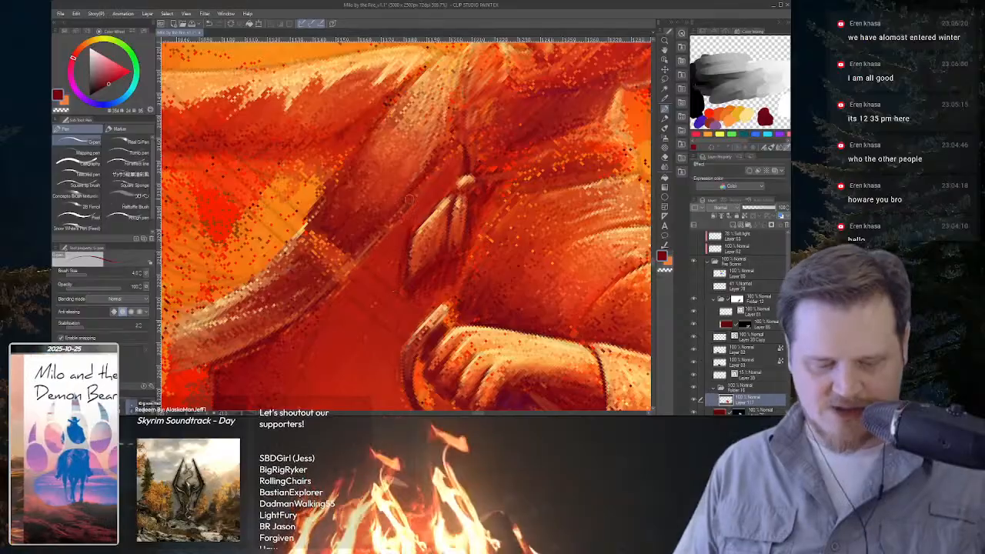
key(b)
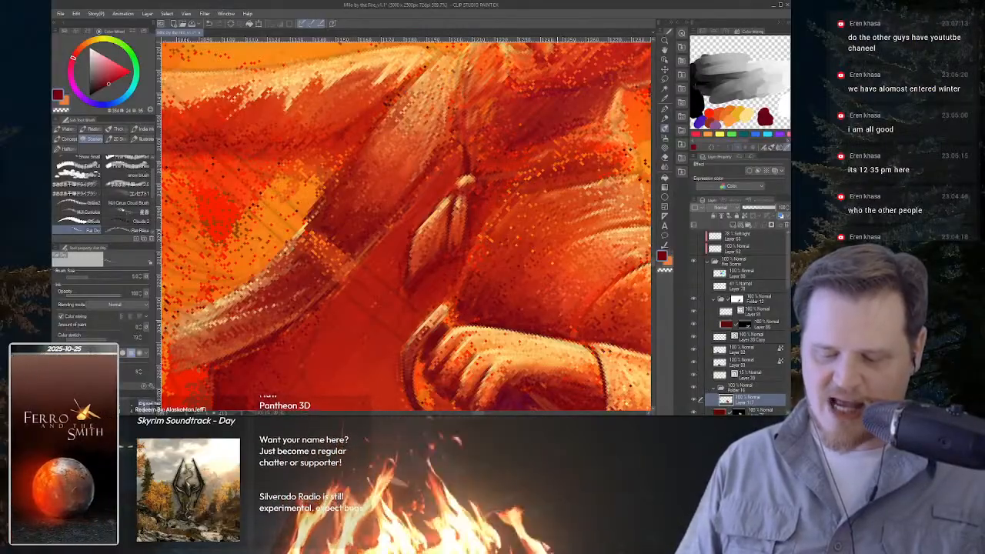
Paint dark maroon shading on the face around the eye socket below the hat brim, and undo the last stroke.
key(shift+space)
drag(516, 230, 533, 212)
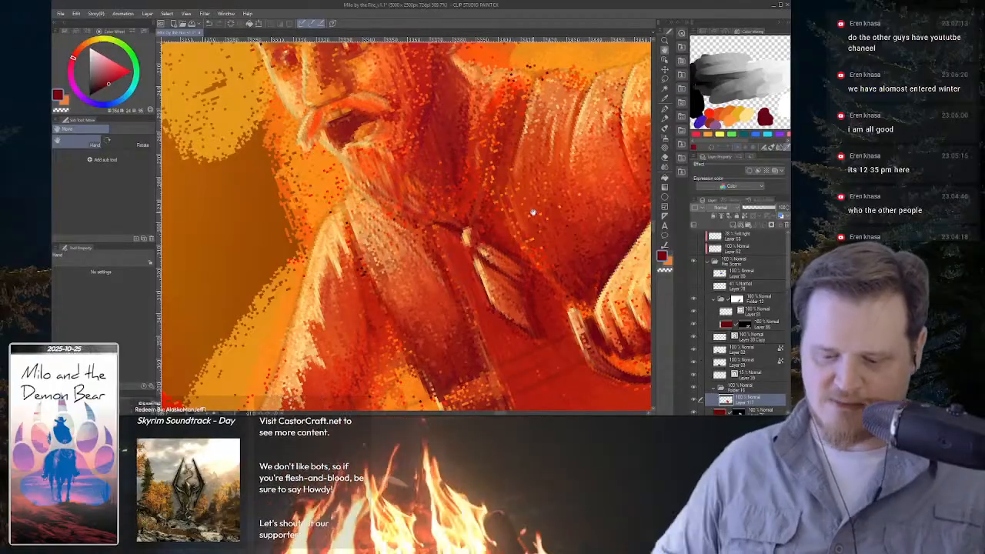
drag(566, 250, 492, 246)
drag(452, 139, 528, 206)
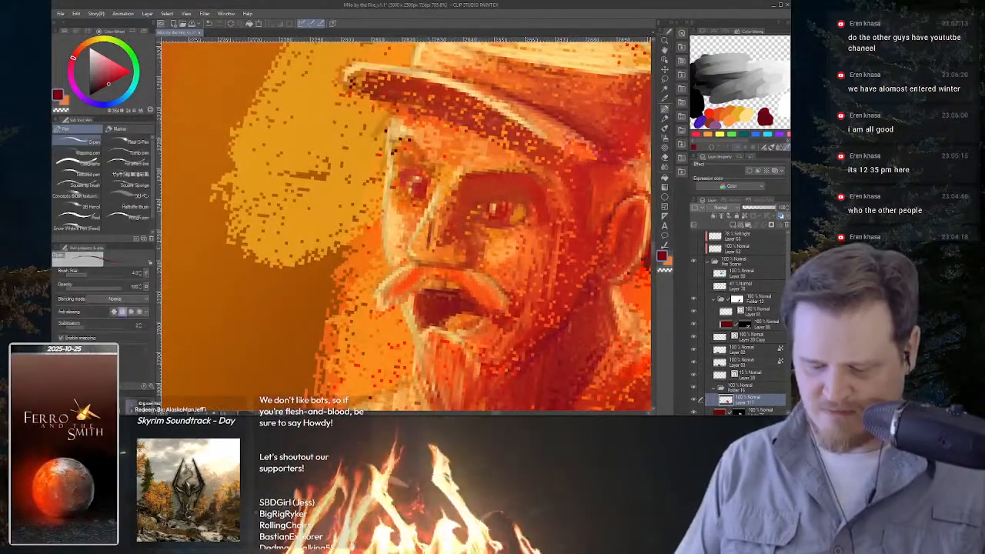
key(ctrl+z)
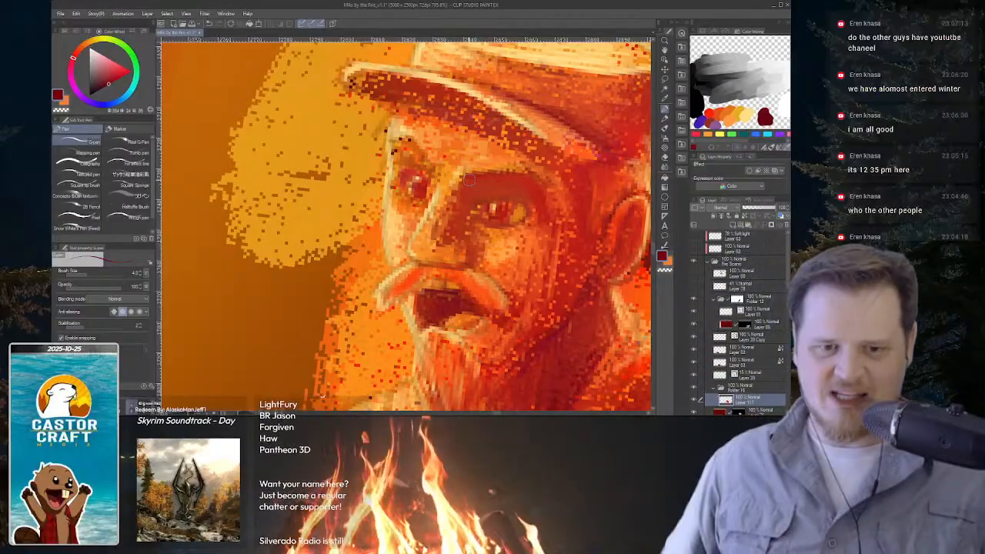
Sample orange from the cheek and dark red from the nose shadow, and paint shading along the nose's shaded side.
key(i)
click(527, 254)
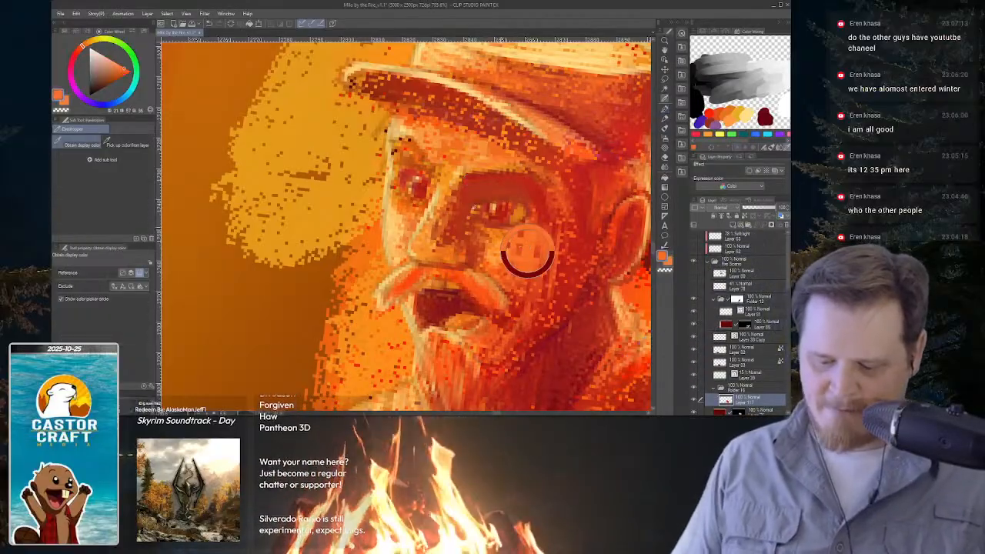
key(p)
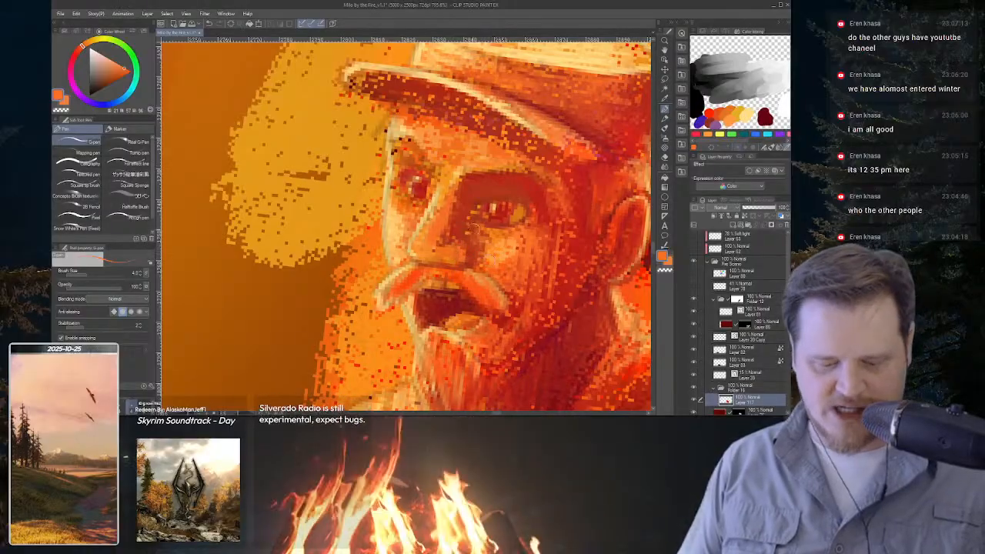
alt+click(469, 243)
drag(455, 243, 459, 263)
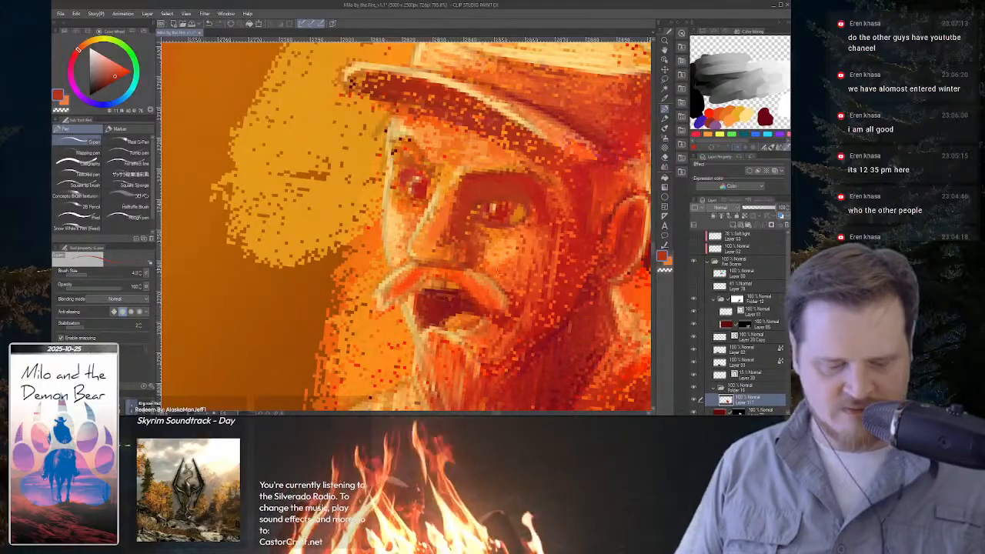
Sample orange and red tones from the shaded cheek and touch up the transition below the eye.
key(i)
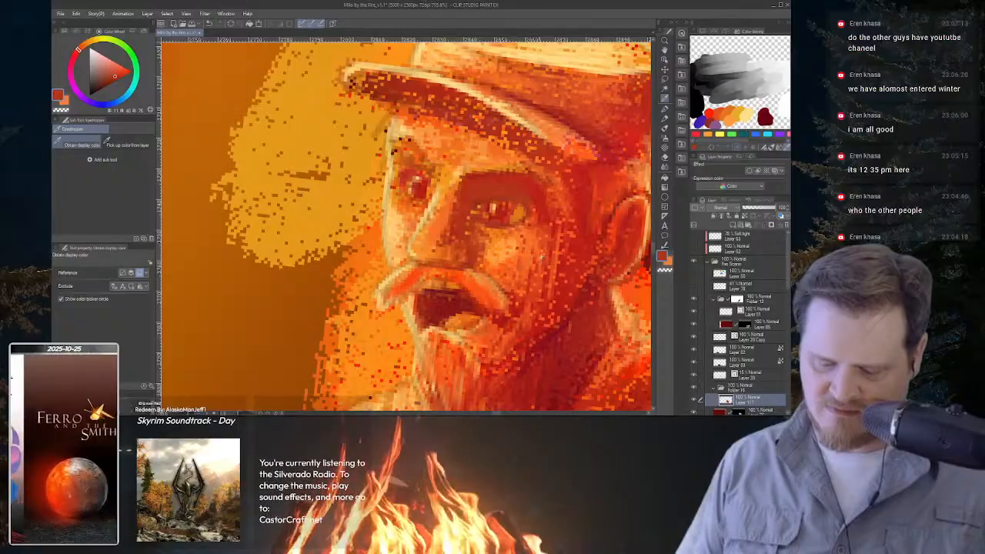
click(542, 255)
key(p)
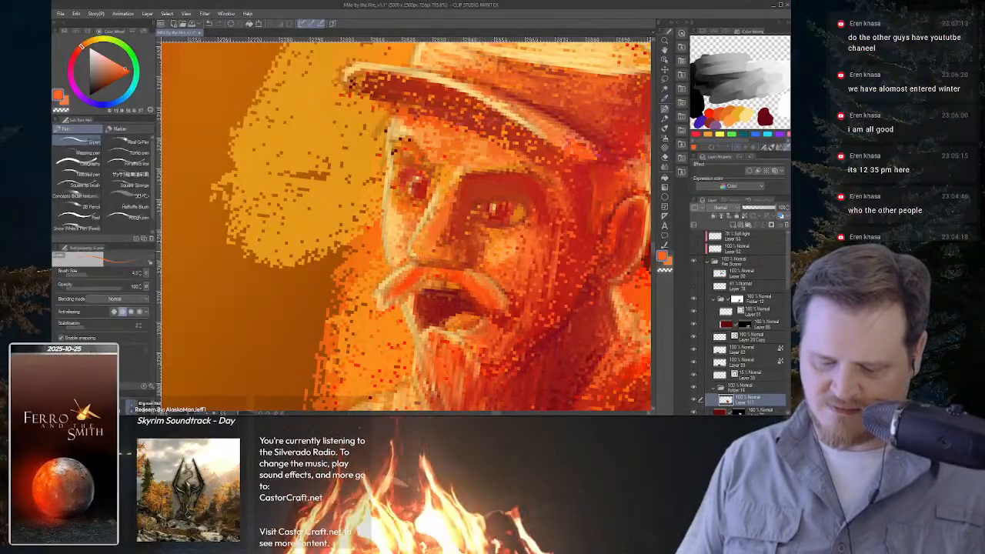
key(i)
click(552, 252)
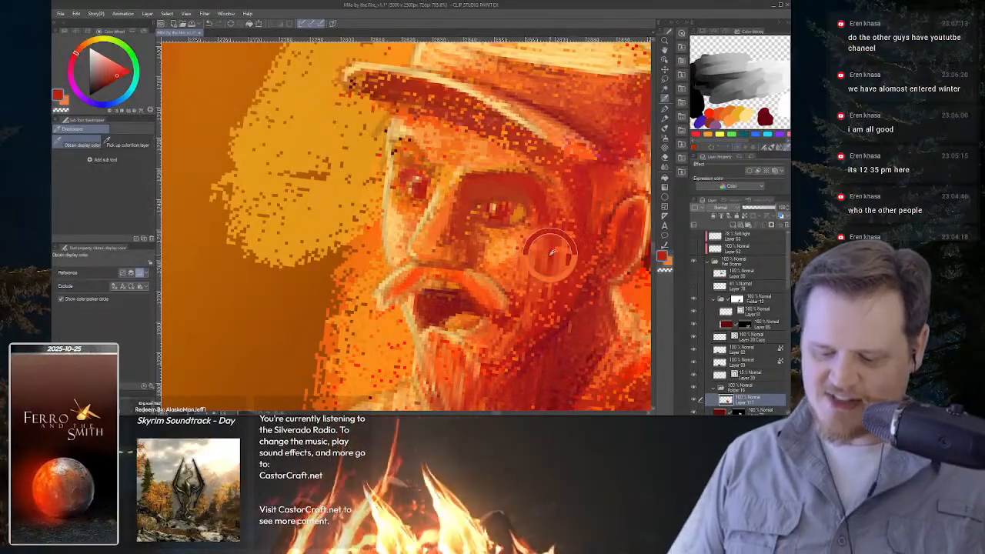
click(551, 253)
key(p)
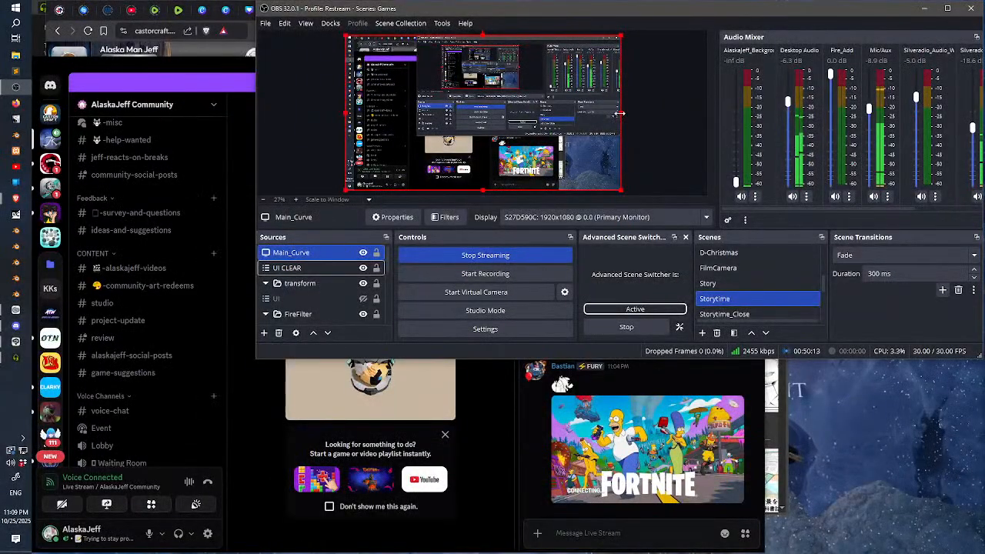
In OBS, crop the Main_Curve display capture to the Discord live-stream chat and place it at the canvas's lower-left edge.
drag(619, 113, 559, 114)
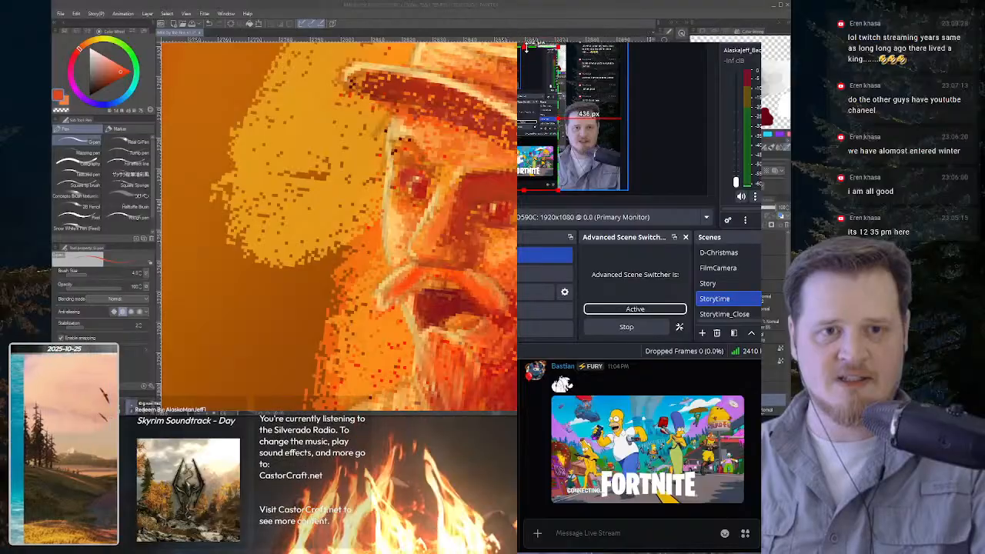
drag(524, 190, 436, 142)
drag(97, 90, 48, 114)
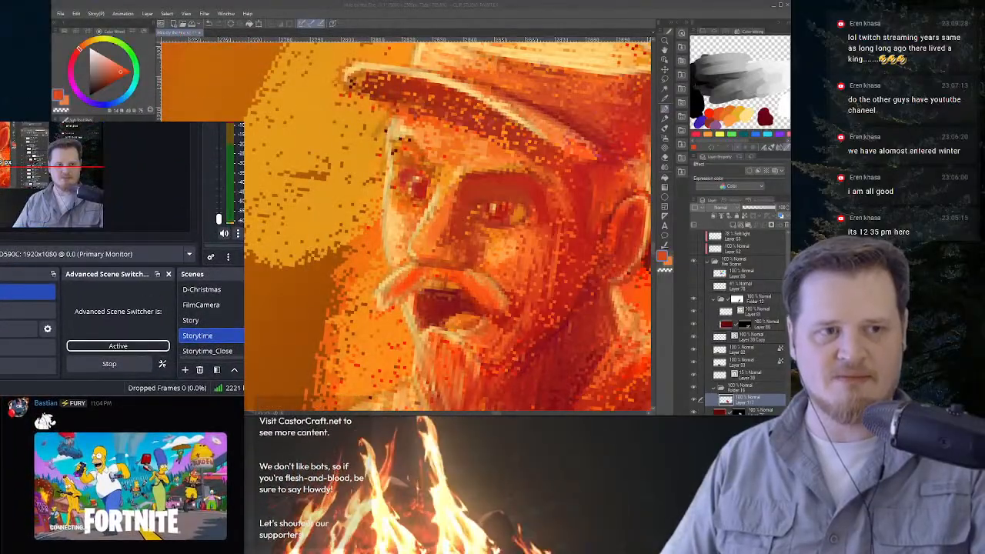
key(alt+Tab)
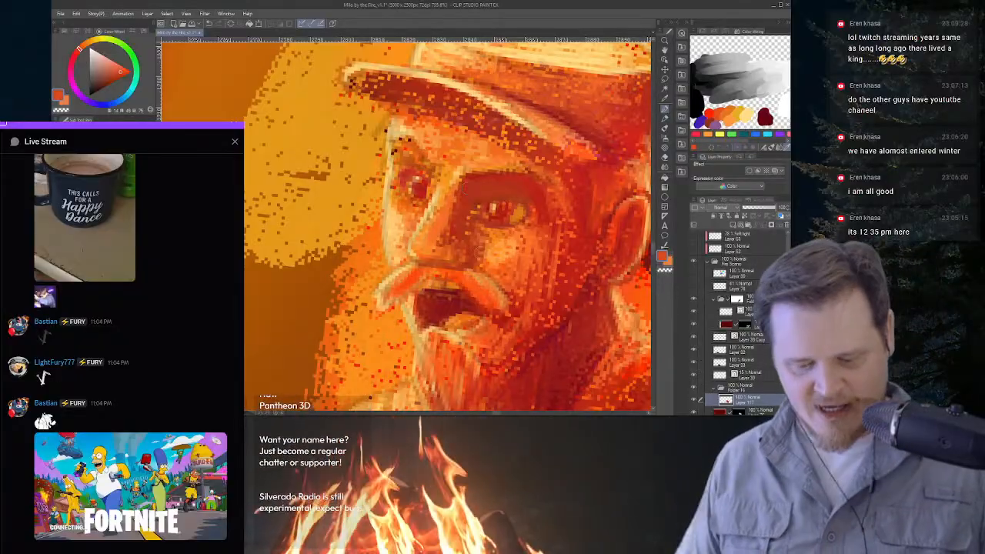
Back in the painting, sample dark red from the jaw's shadow and shade the cheek beside the mouth.
scroll(539, 231, down, 3)
drag(513, 196, 548, 228)
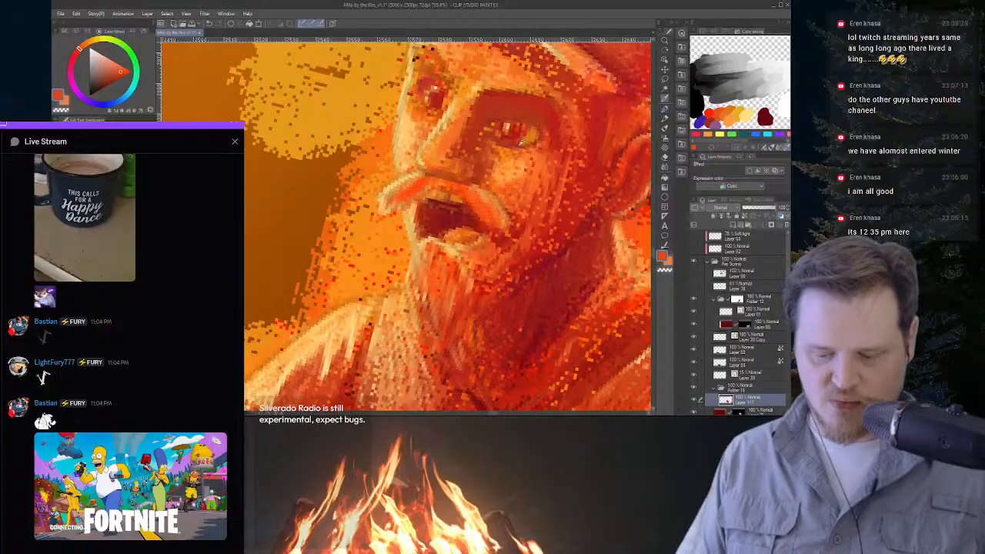
alt+click(546, 294)
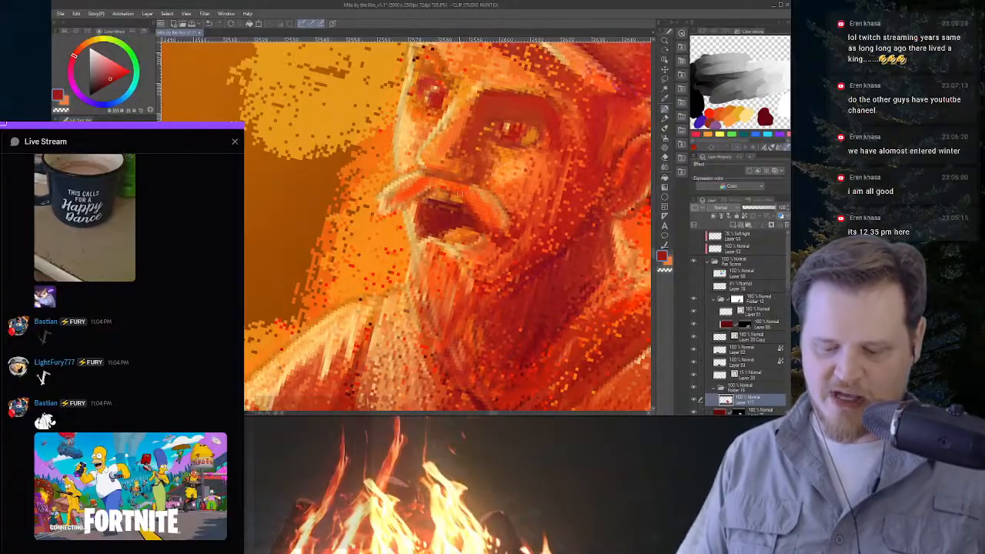
drag(530, 263, 504, 175)
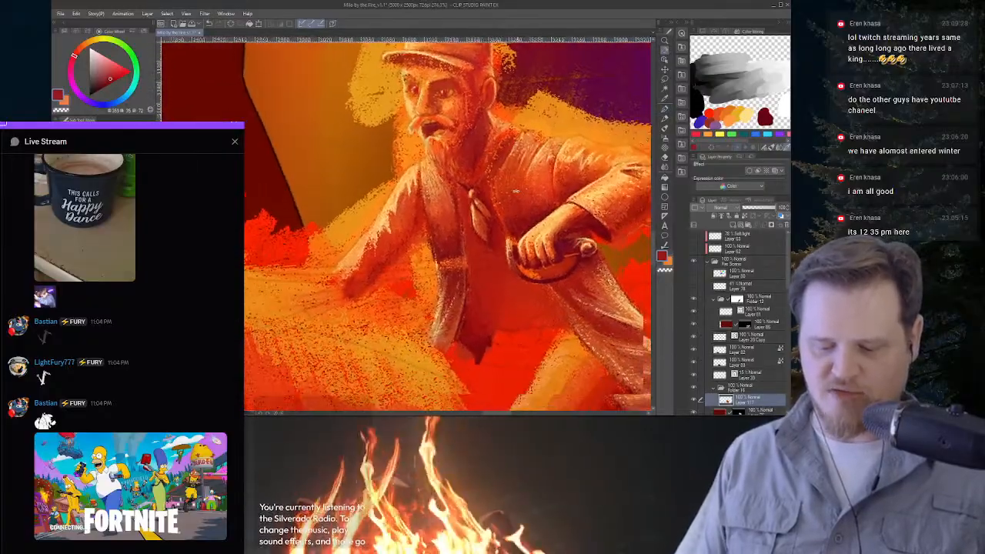
drag(577, 202, 488, 189)
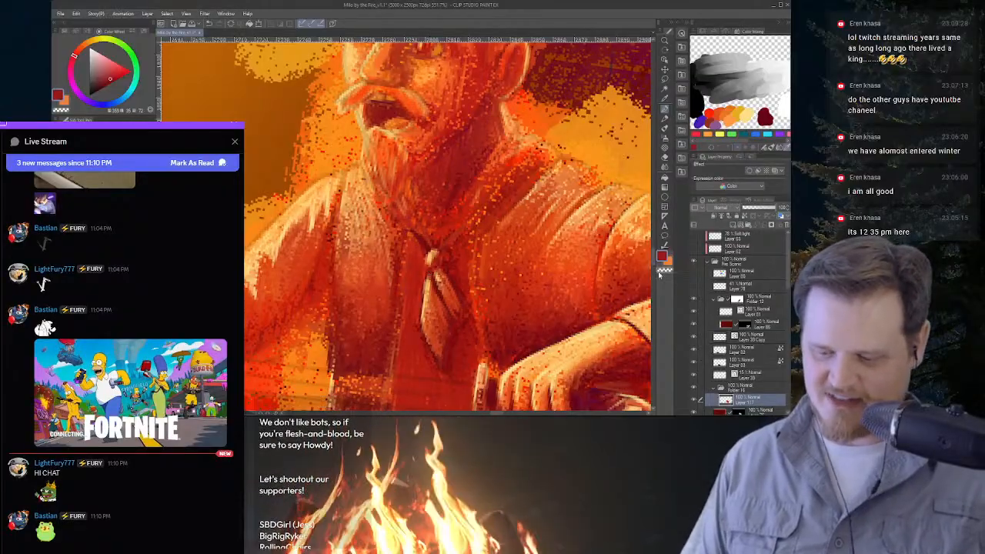
Examine the rider's shoulder and shirt collar up close, and sample orange from the collar's lit edge.
key(alt+Tab)
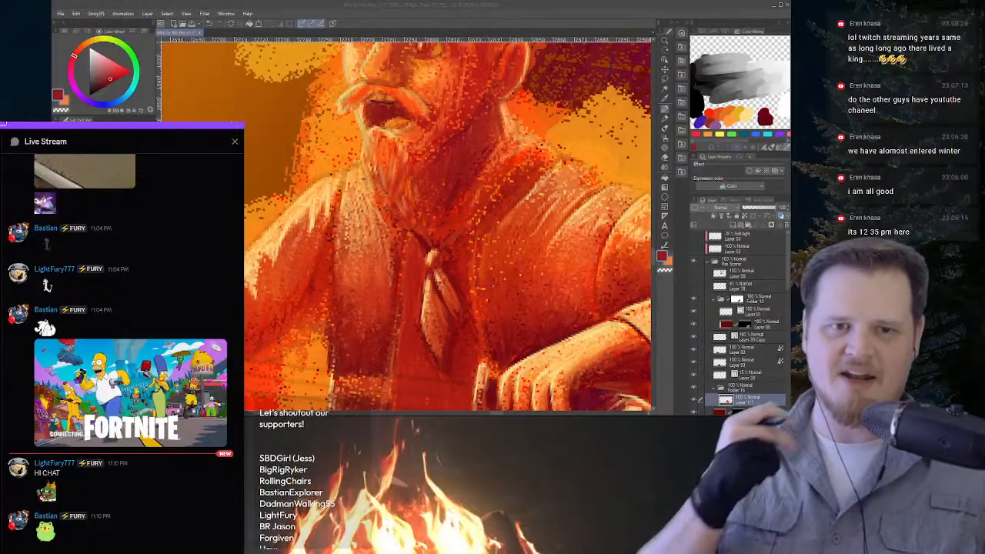
click(669, 318)
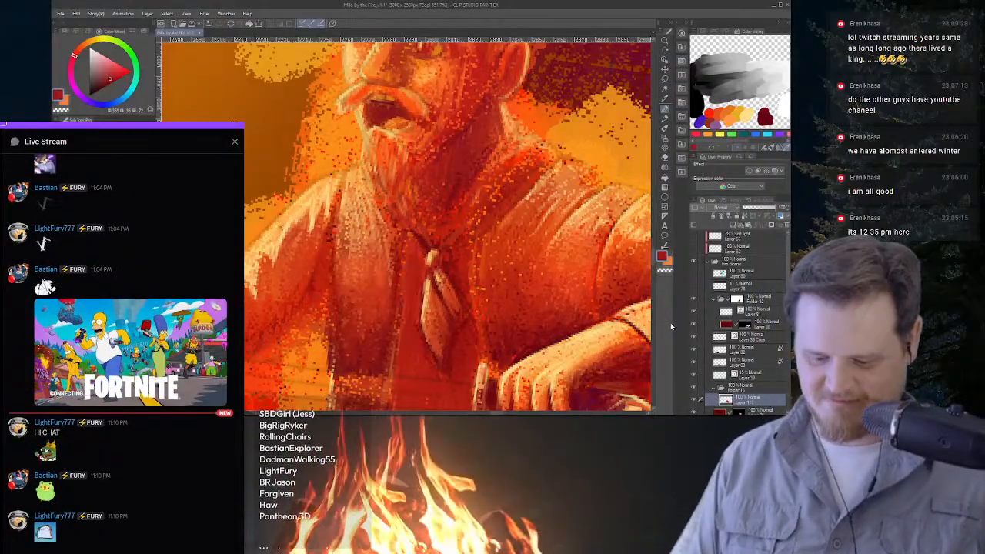
key(ctrl+space)
drag(553, 272, 576, 202)
key(shift+space)
key(ctrl+space)
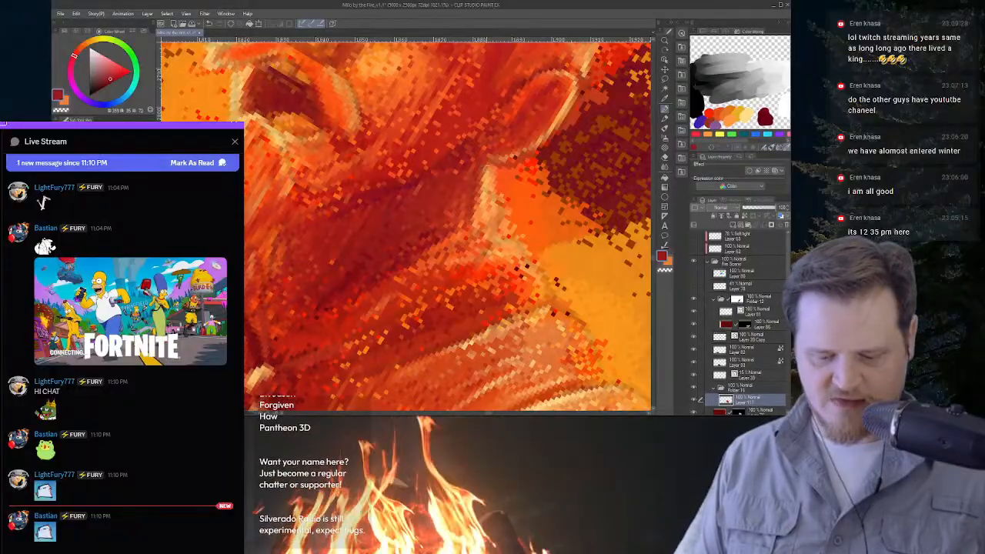
key(shift+space)
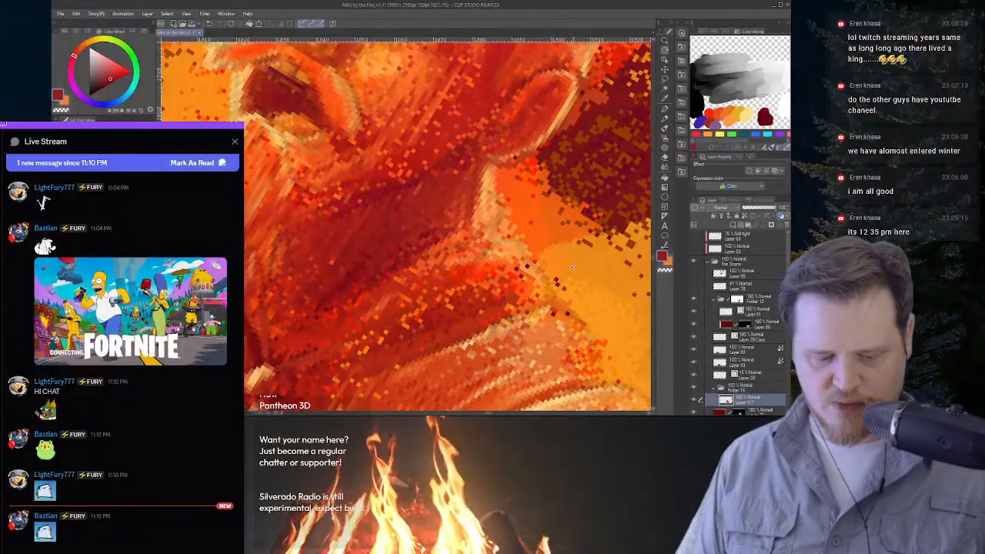
drag(570, 295, 431, 147)
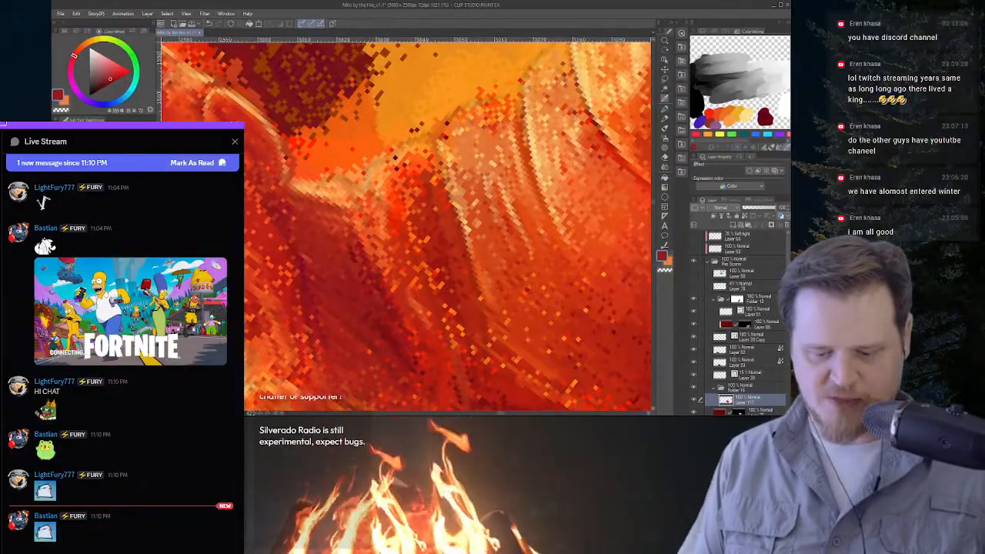
alt+click(365, 164)
key(ctrl+space)
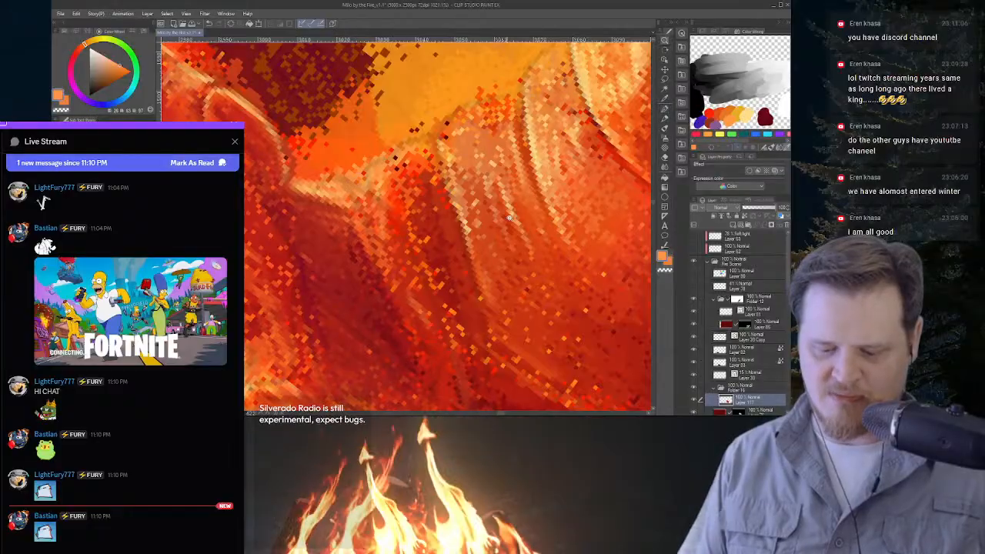
drag(462, 231, 369, 231)
key(shift+space)
drag(431, 147, 524, 196)
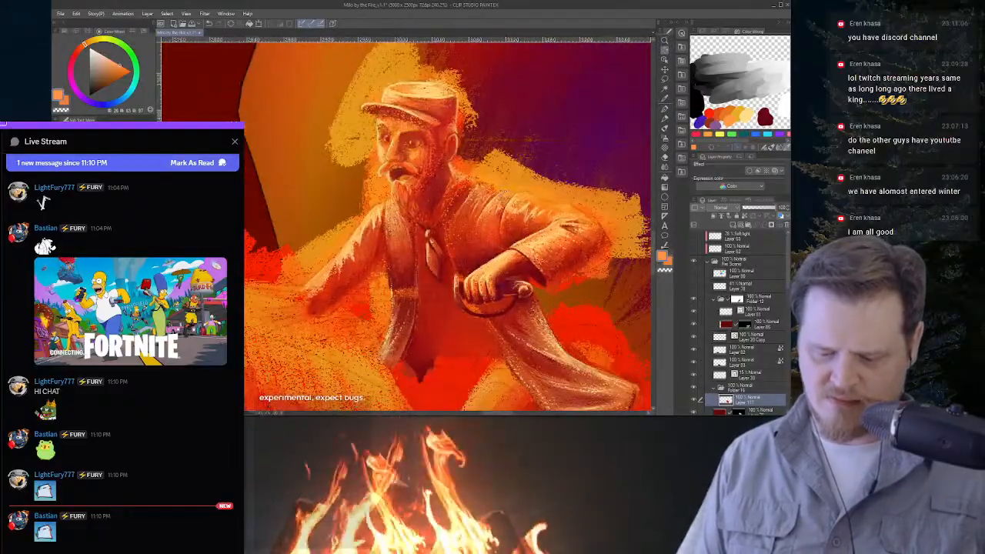
Sample red-orange from the extended arm's sleeve shadow and paint fold strokes into the lit upper edge of the sleeve.
key(ctrl+space)
drag(419, 232, 454, 233)
key(space)
drag(381, 265, 544, 235)
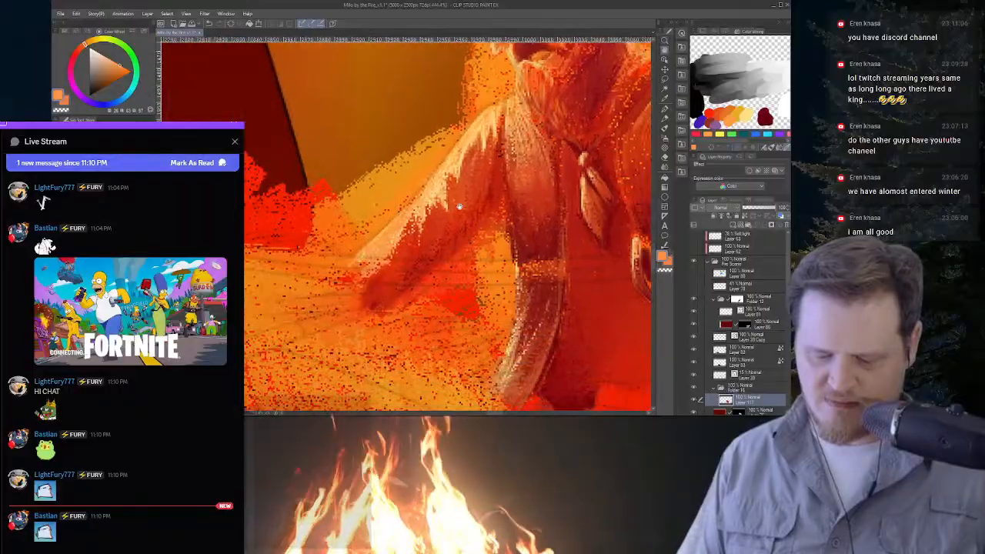
key(ctrl+space)
drag(439, 211, 518, 241)
key(shift+space)
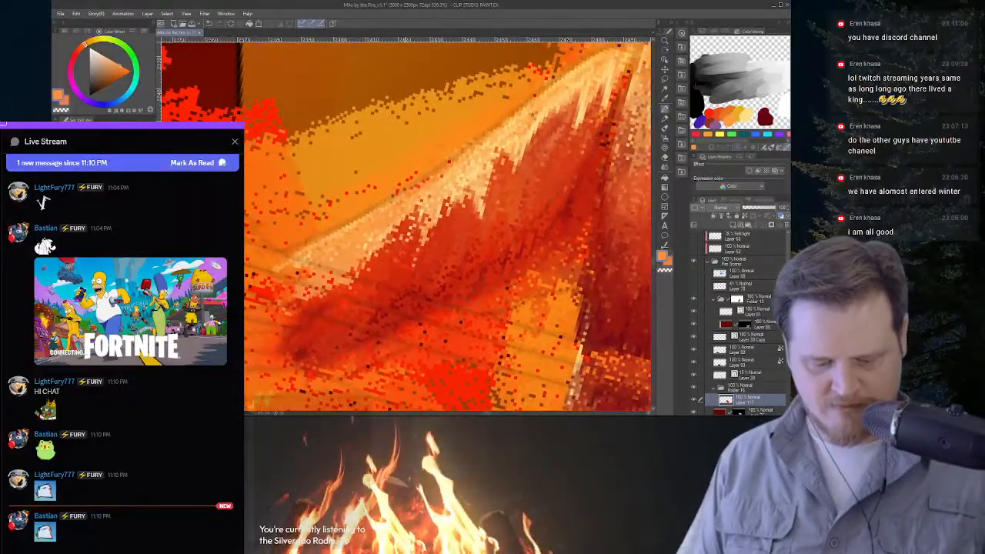
alt+click(407, 253)
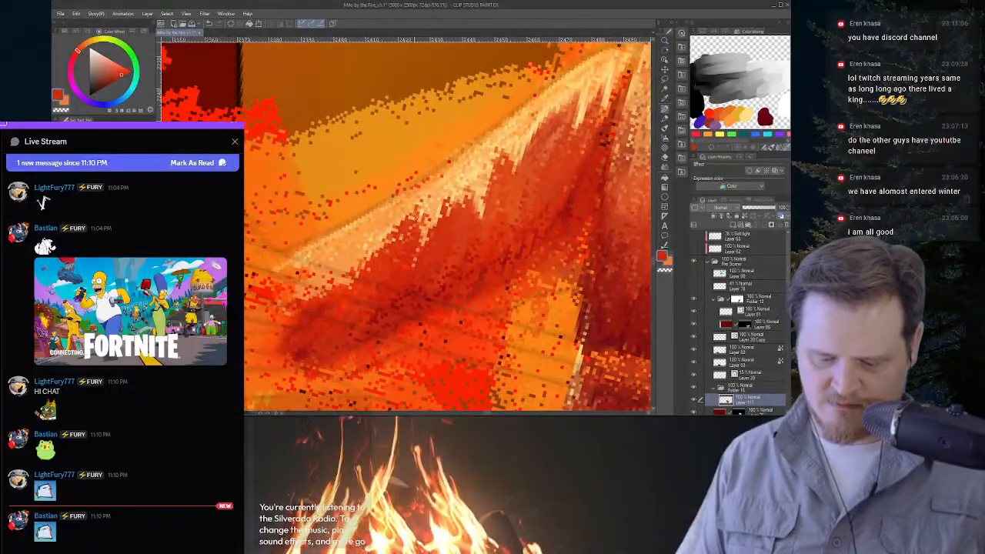
mouse_move(380, 254)
mouse_down()
mouse_move(408, 214)
mouse_move(396, 229)
mouse_up()
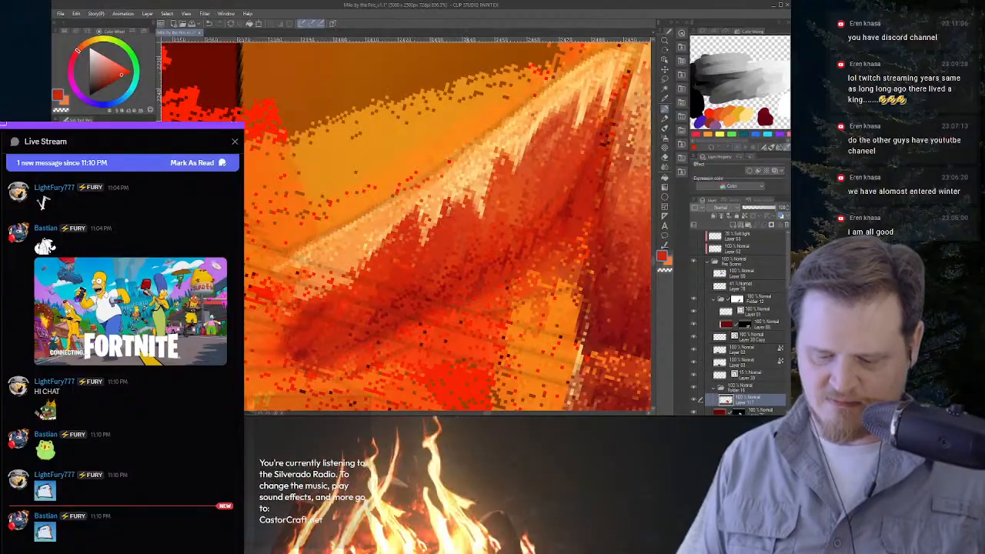
mouse_move(469, 202)
mouse_down()
mouse_move(458, 191)
mouse_move(449, 213)
mouse_move(452, 201)
mouse_up()
mouse_move(500, 163)
mouse_down()
mouse_move(495, 178)
mouse_move(416, 221)
mouse_up()
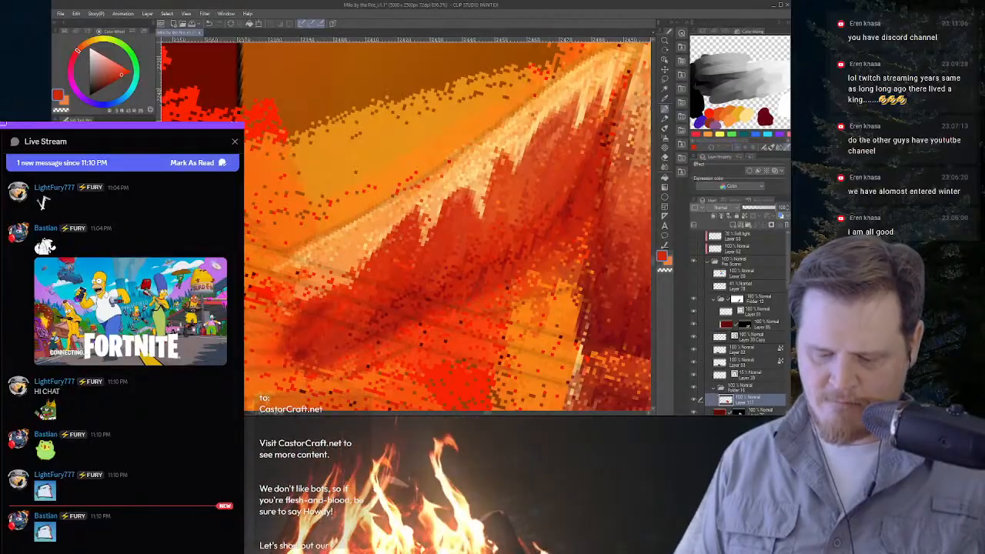
drag(531, 231, 431, 231)
drag(631, 270, 498, 205)
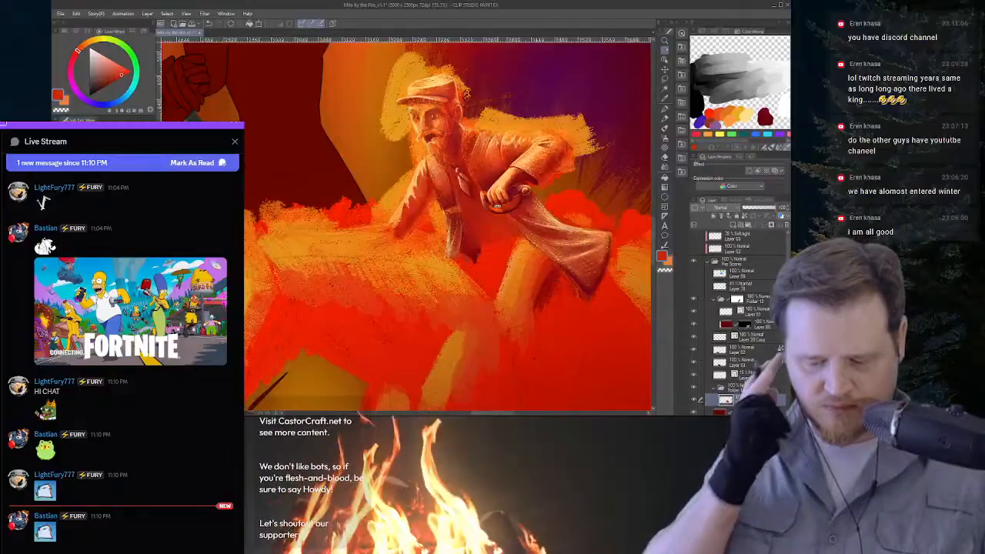
scroll(462, 185, up, 5)
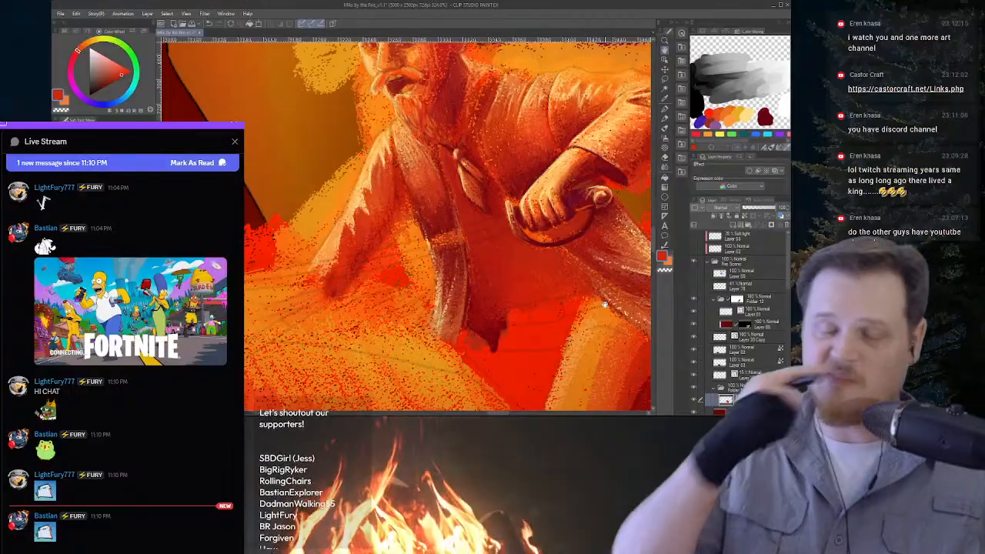
drag(510, 202, 489, 289)
key(ctrl+space)
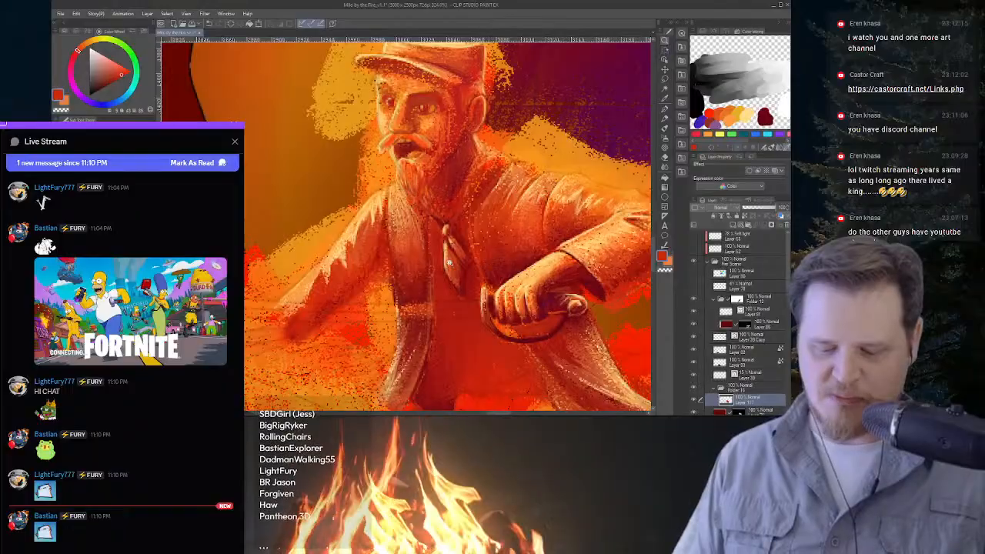
Sample a dark red from the vest and add a short shadow stroke beside the knotted neckerchief.
drag(450, 263, 461, 184)
drag(487, 257, 464, 183)
drag(416, 146, 498, 268)
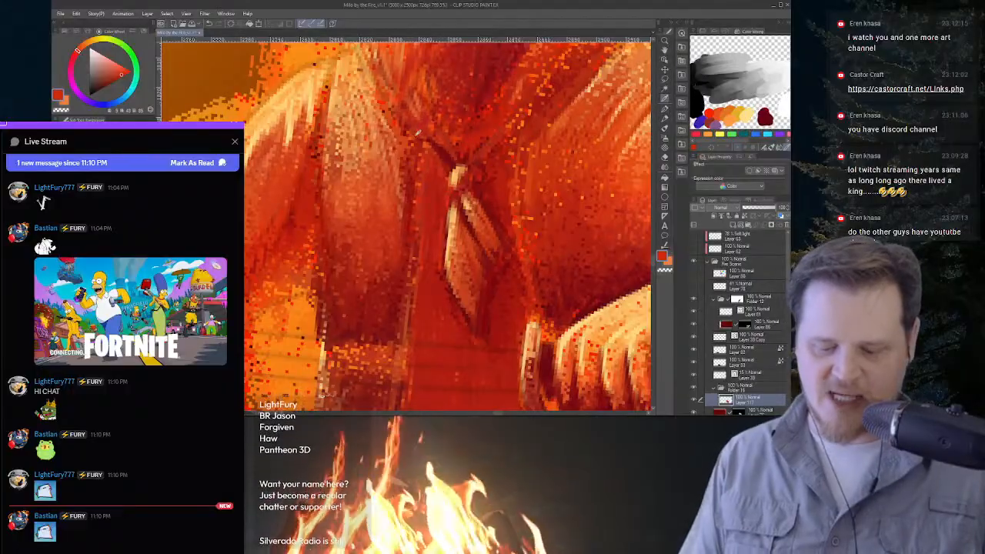
alt+click(354, 308)
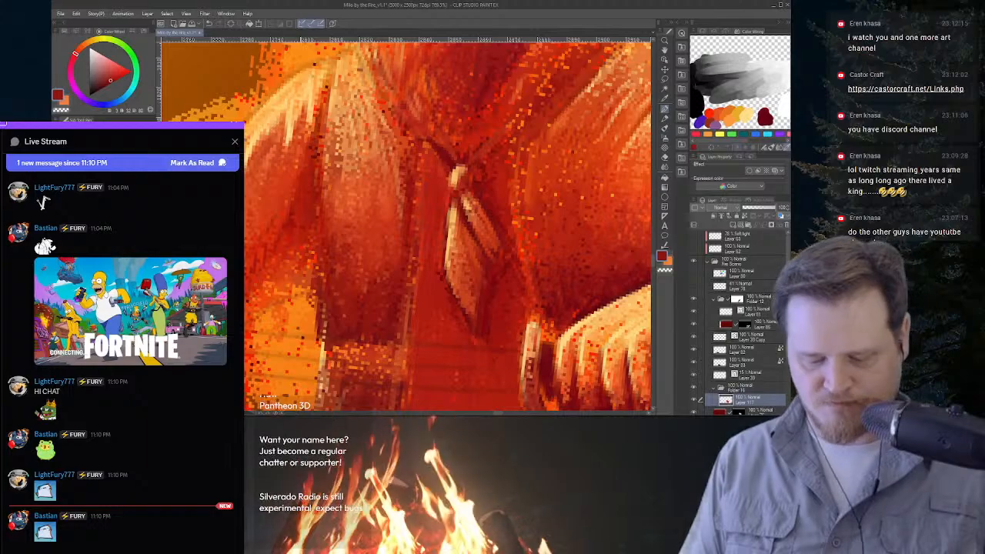
drag(430, 264, 423, 291)
scroll(422, 291, down, 4)
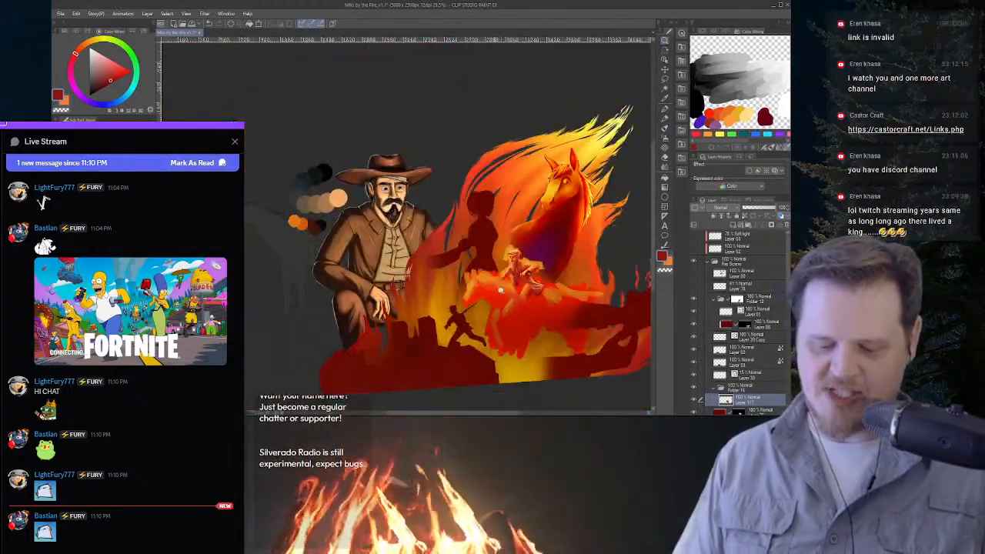
Sample a light orange from the coat's lit lapel as the drawing color.
scroll(518, 300, up, 5)
scroll(533, 348, up, 6)
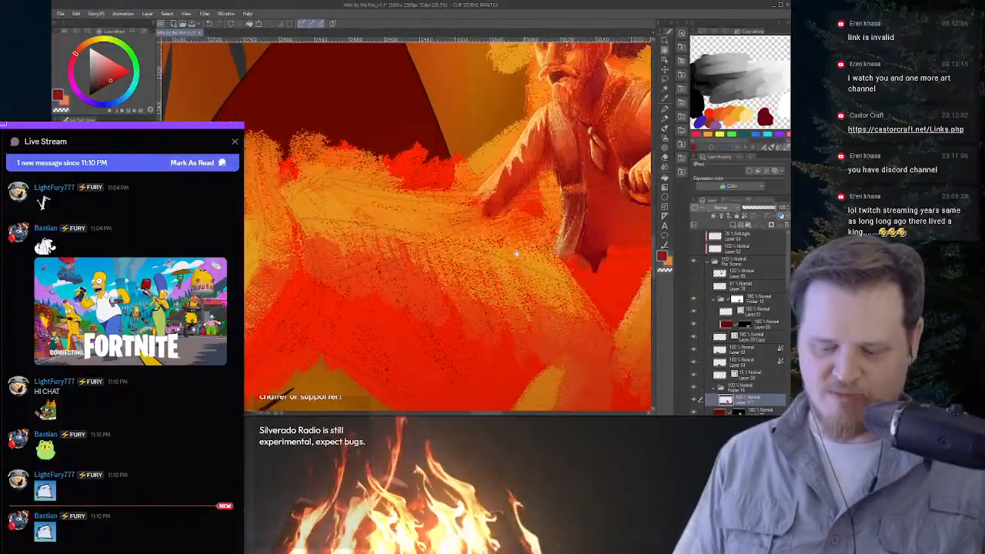
scroll(470, 206, up, 1)
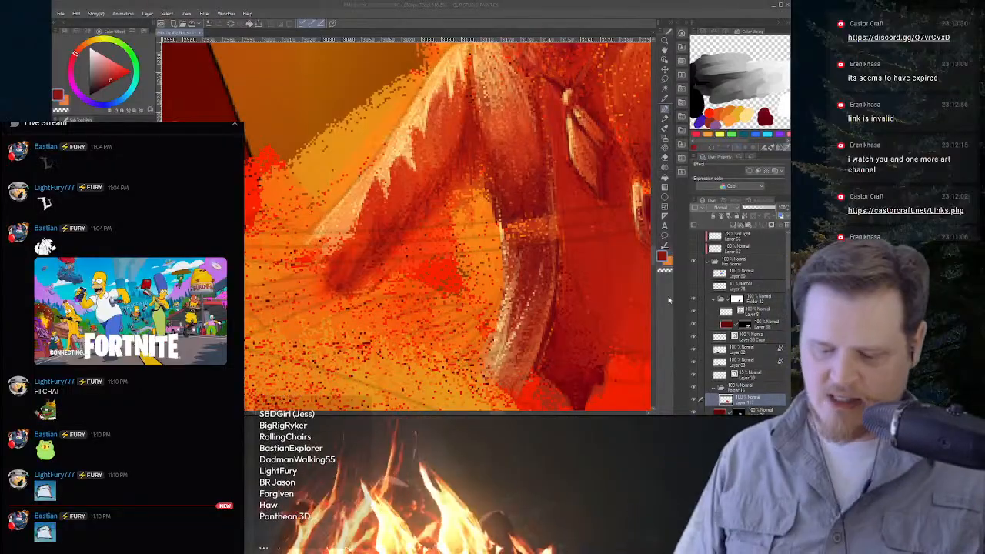
click(638, 262)
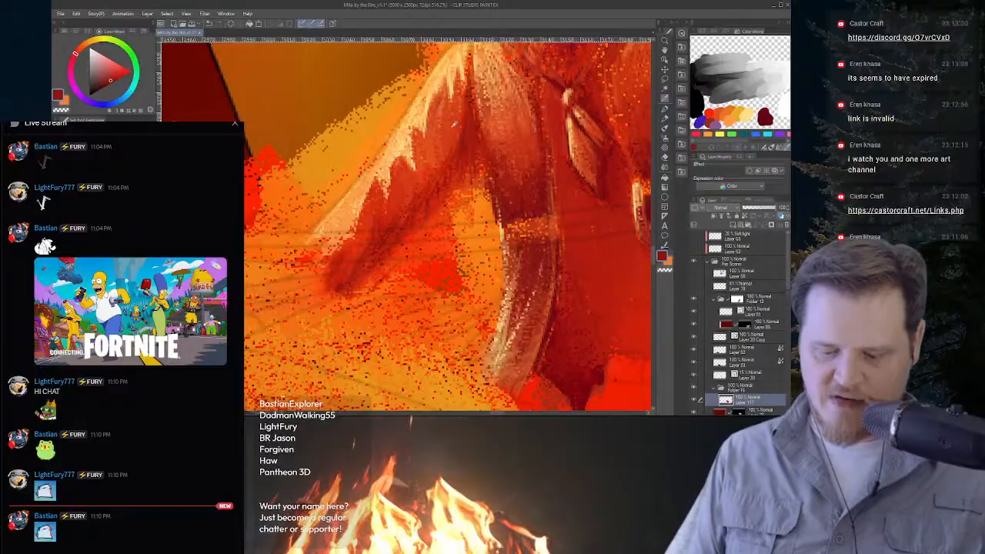
alt+click(482, 97)
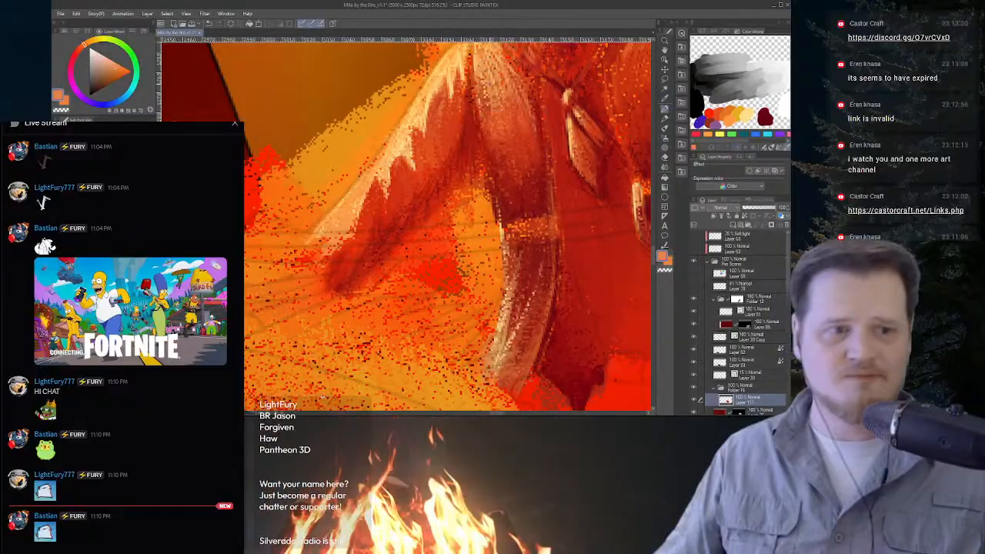
click(3, 324)
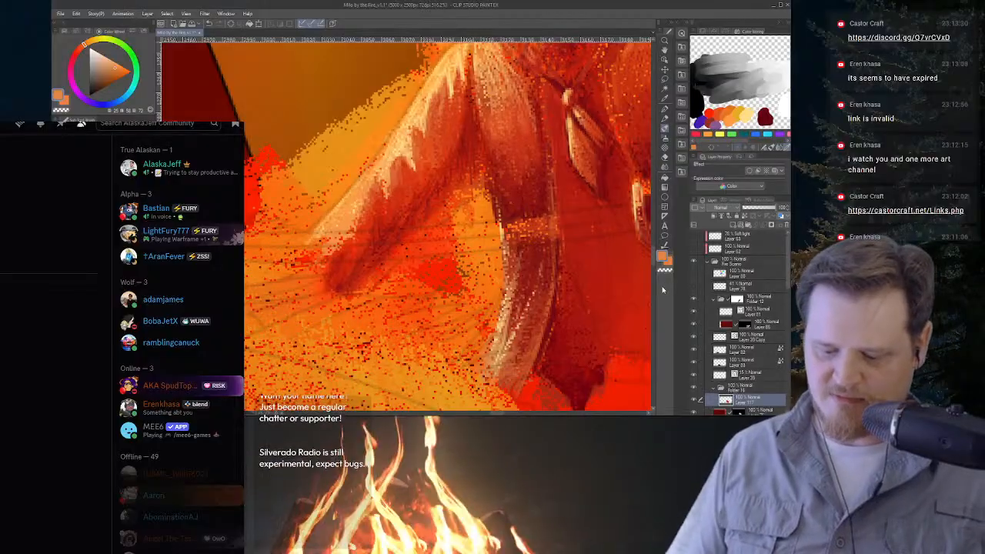
Sample the shadow red and the light orange highlight at the coat's shoulder as painting colors.
key(ctrl+space)
drag(560, 175, 527, 184)
key(space)
key(shift+space)
key(ctrl+space)
key(space)
drag(510, 128, 484, 112)
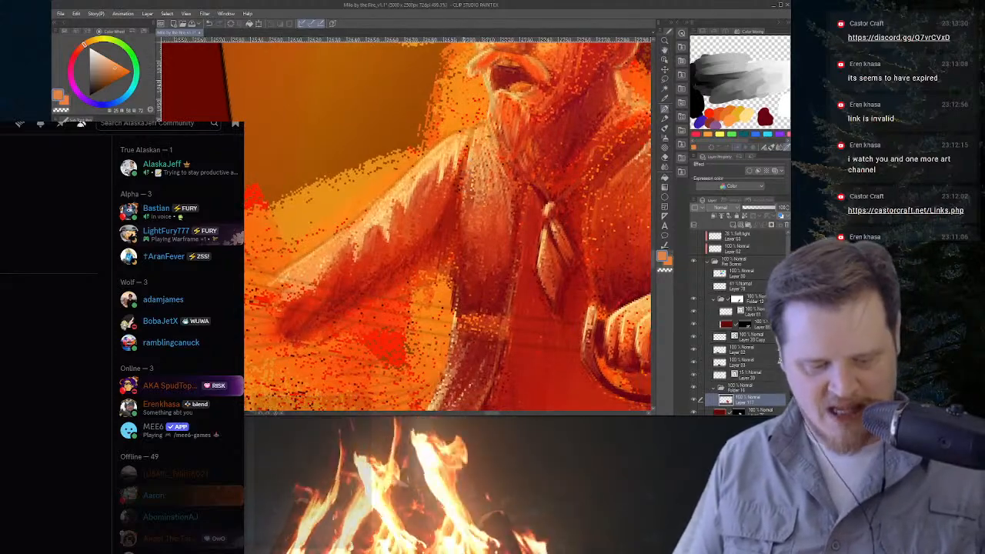
alt+click(454, 194)
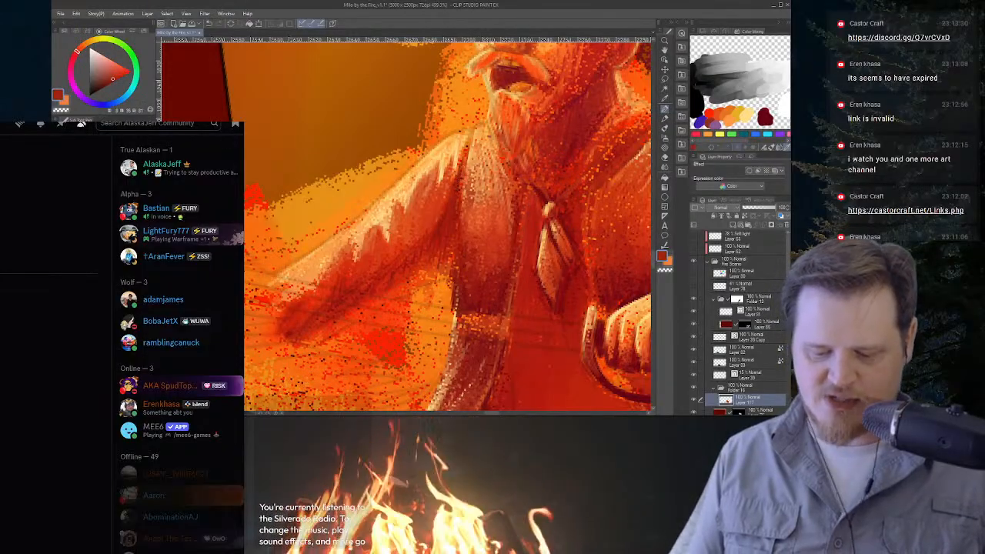
alt+click(471, 137)
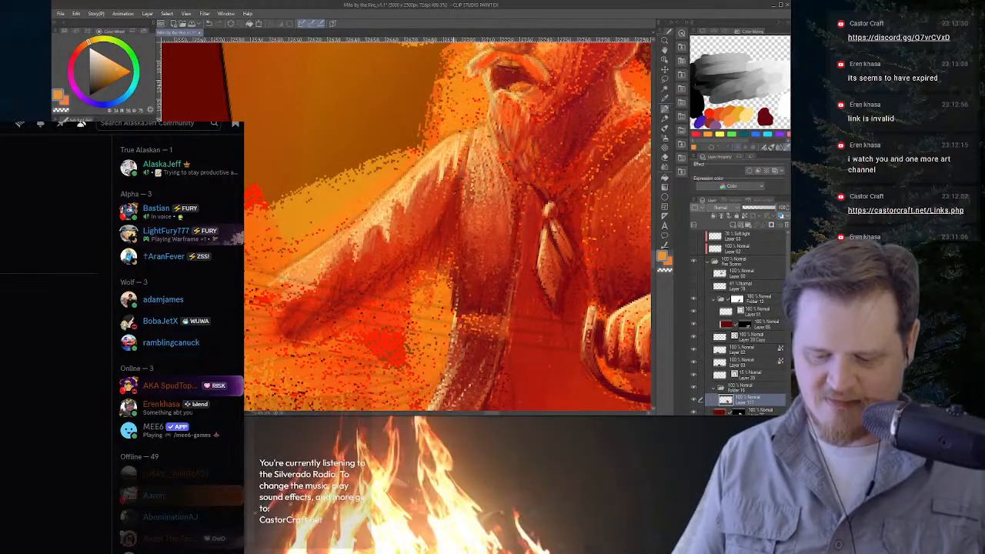
alt+click(458, 133)
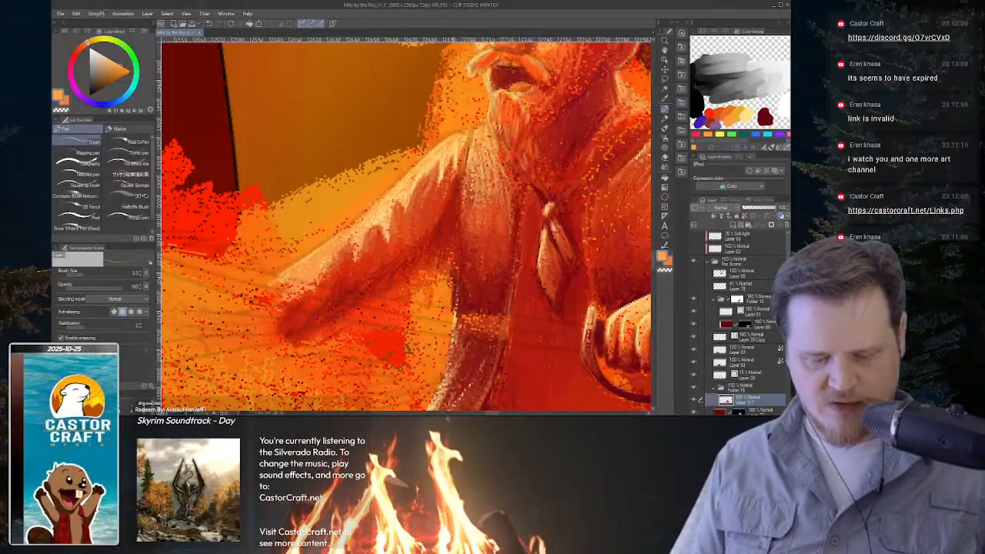
Lasso a jagged, strand-shaped selection along the front of the man's beard.
key(b)
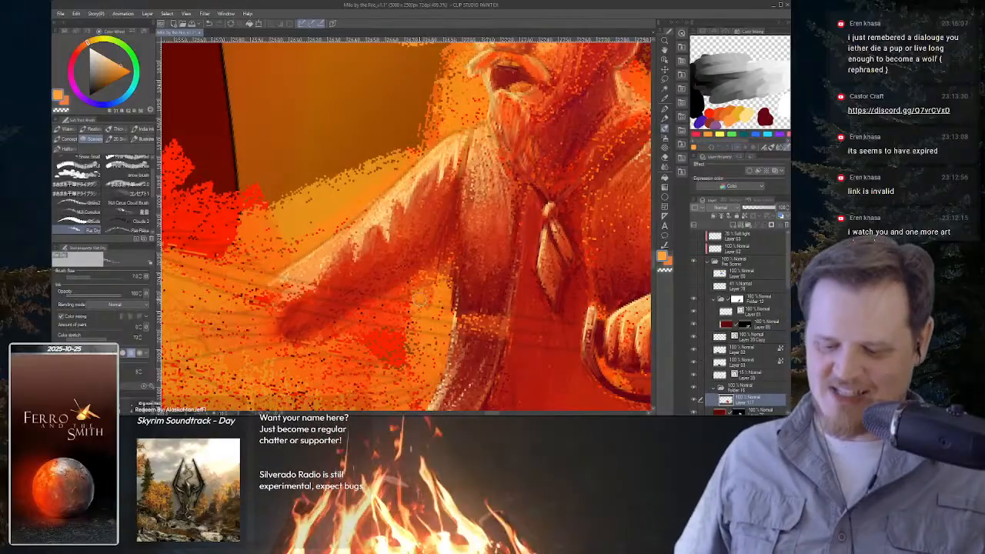
key(ctrl+space)
mouse_move(570, 227)
mouse_down()
mouse_move(462, 212)
mouse_move(475, 191)
mouse_move(523, 250)
mouse_up()
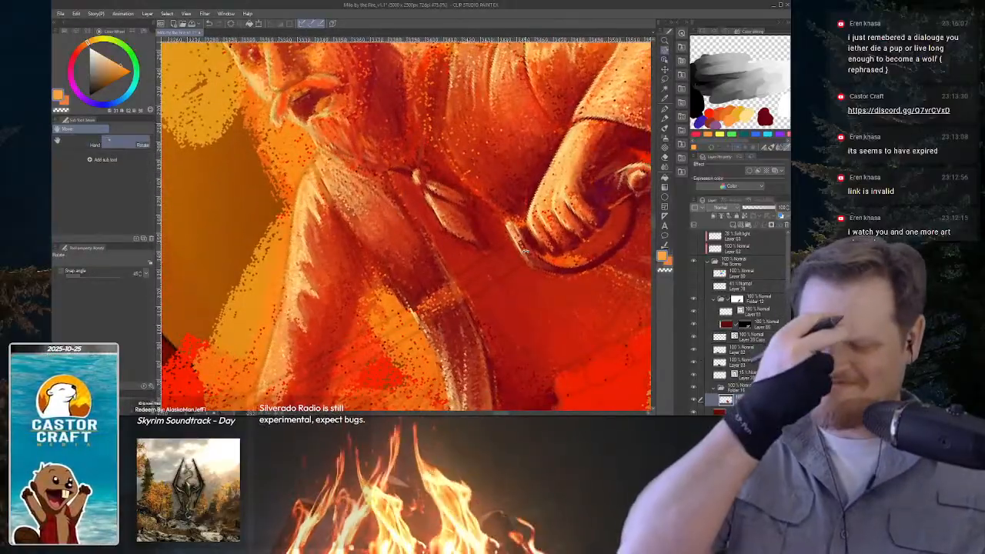
drag(524, 251, 488, 314)
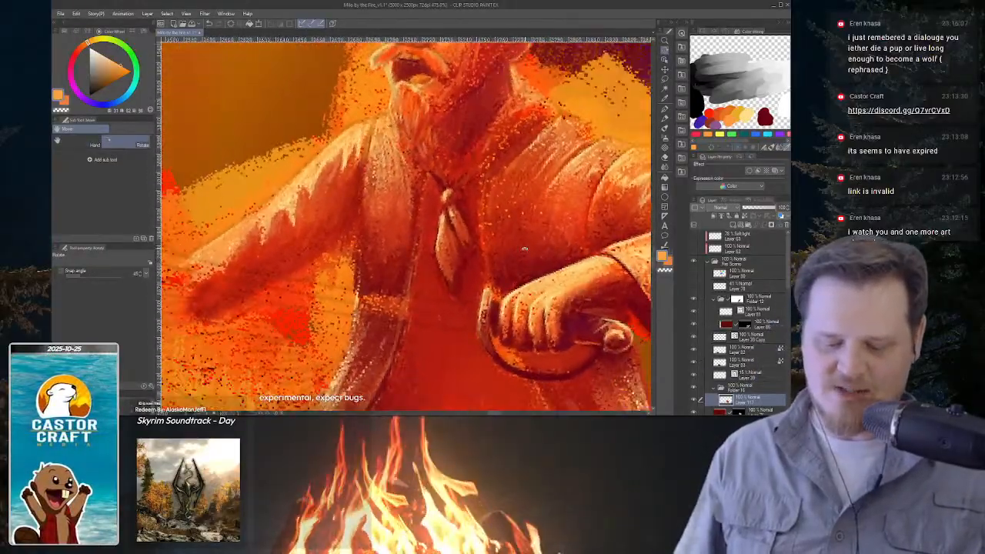
key(ctrl+space)
drag(428, 100, 493, 127)
key(space)
drag(531, 184, 549, 297)
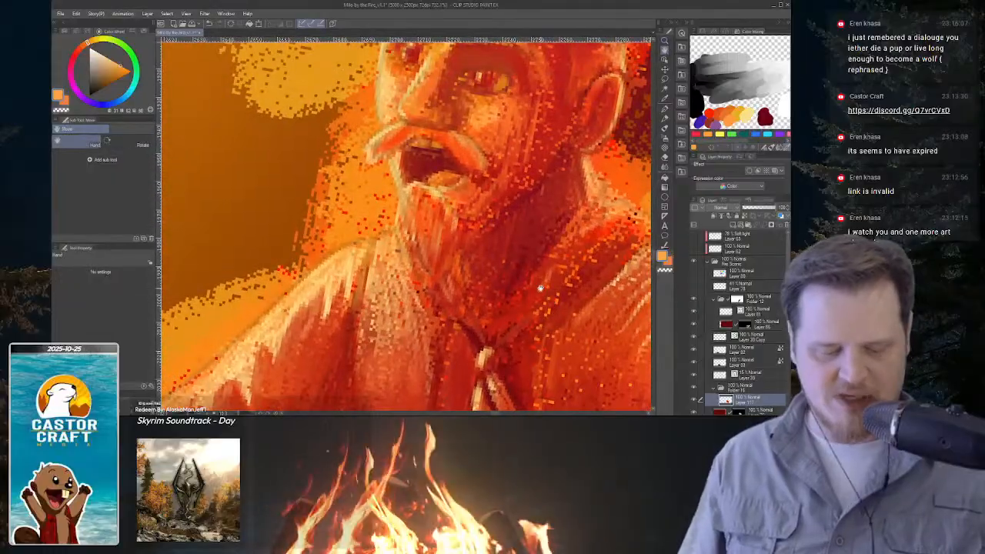
key(i)
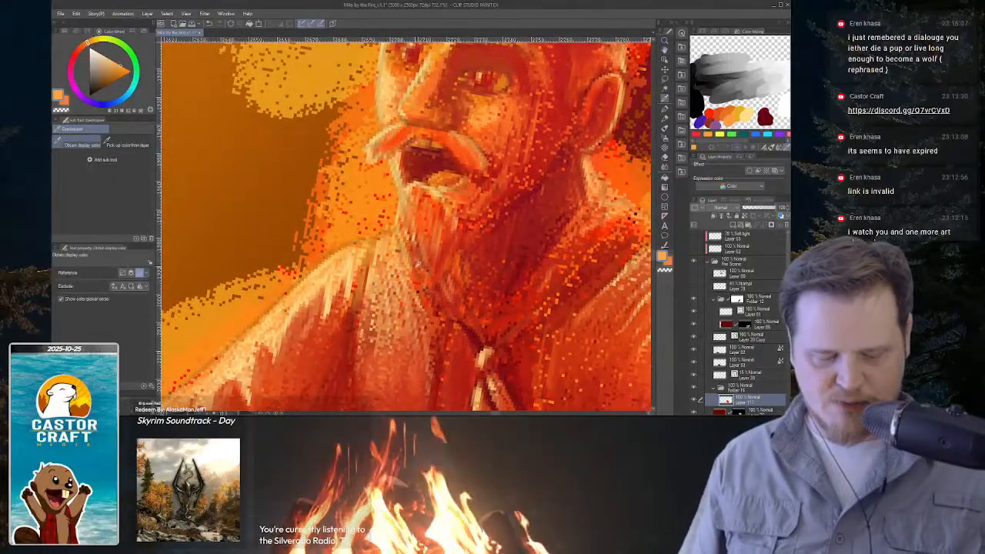
key(m)
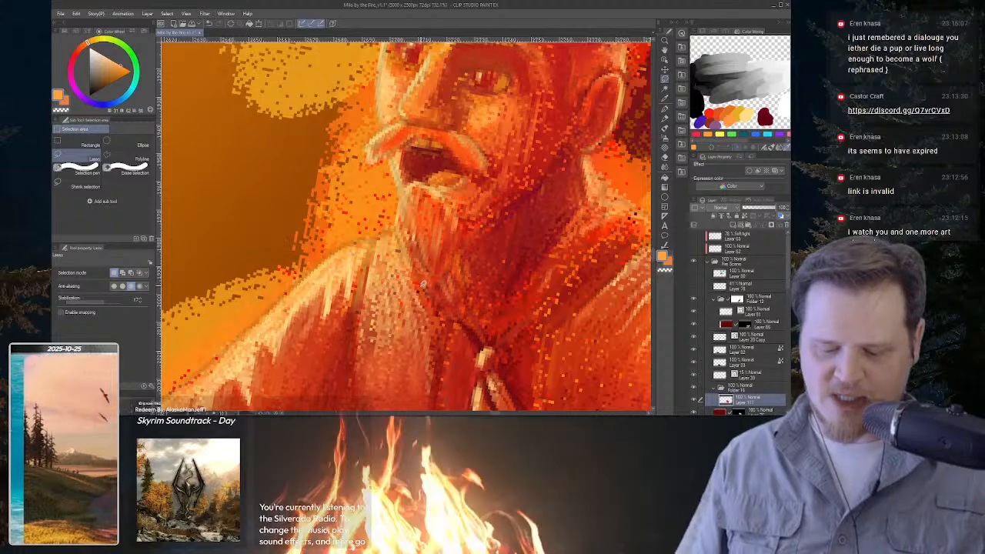
drag(423, 312, 422, 210)
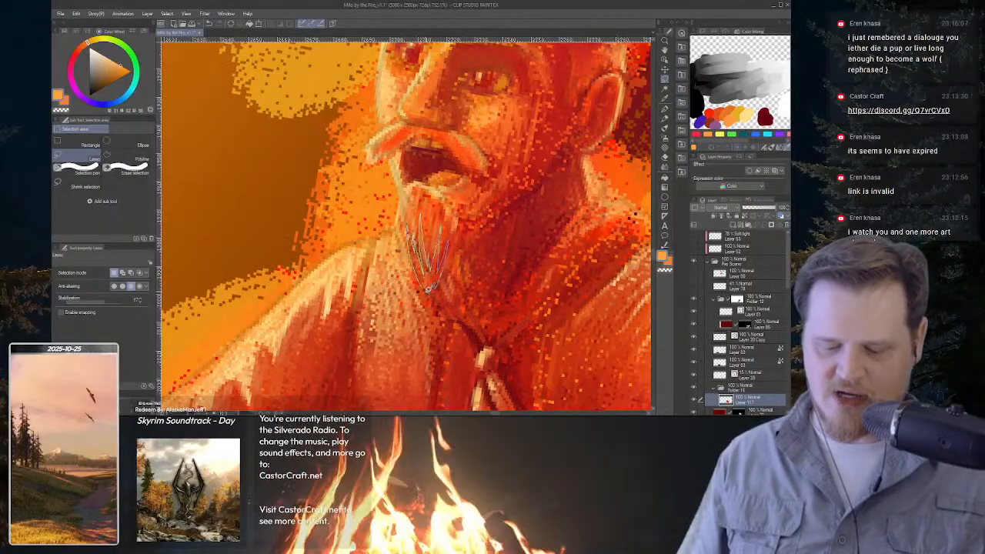
drag(428, 289, 428, 291)
Paint the beard selection with a dark red sampled from the neck shadow, using the pen at size 30, and clear the selection.
key(b)
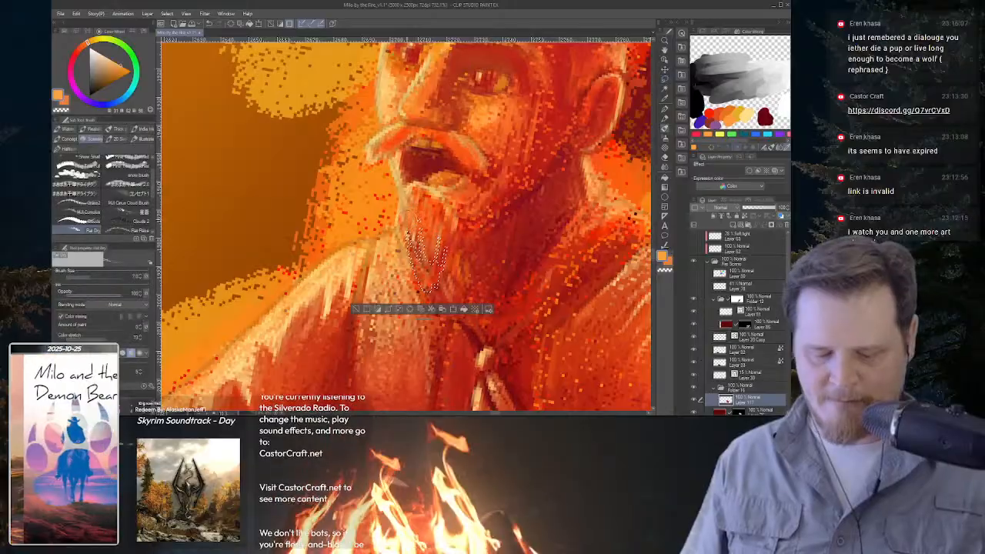
key(i)
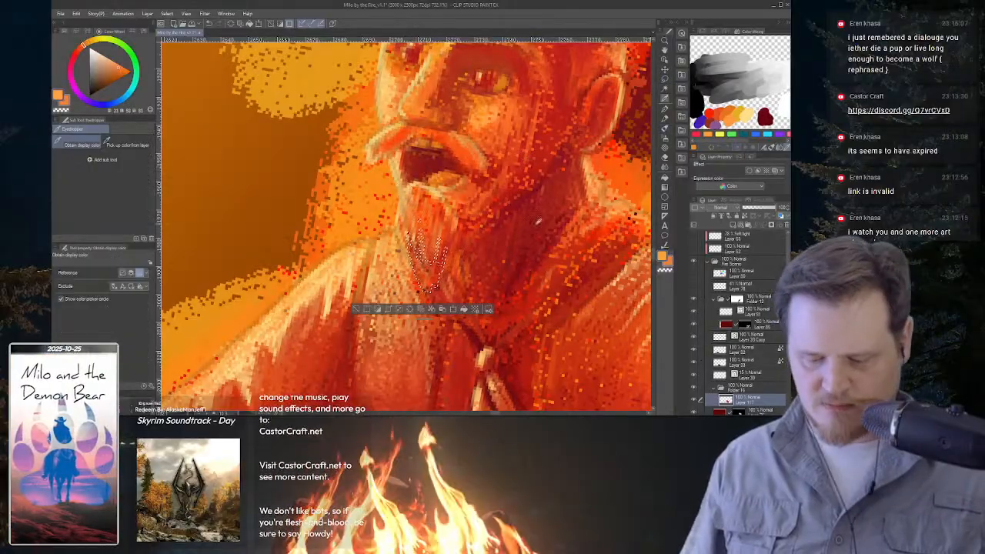
click(539, 222)
key(b)
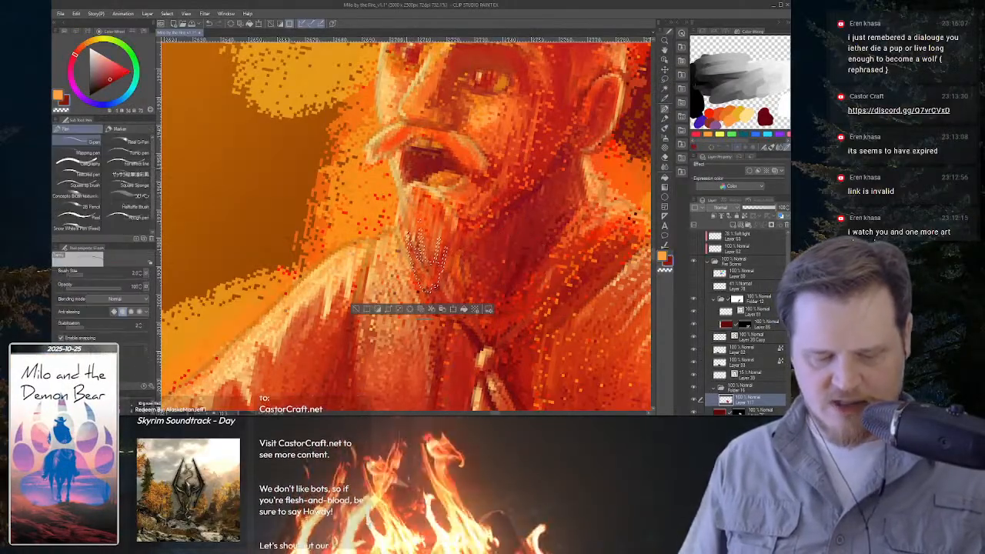
key(])
key(])
key(])
key(])
key(])
key(])
key(])
key(])
key(])
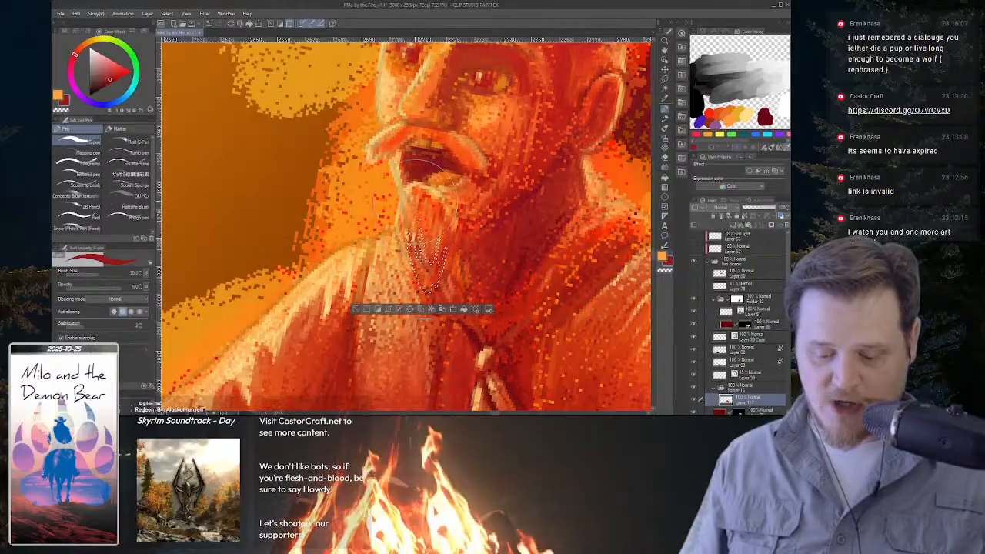
mouse_move(424, 202)
mouse_down()
mouse_move(443, 208)
mouse_move(432, 297)
mouse_up()
click(354, 309)
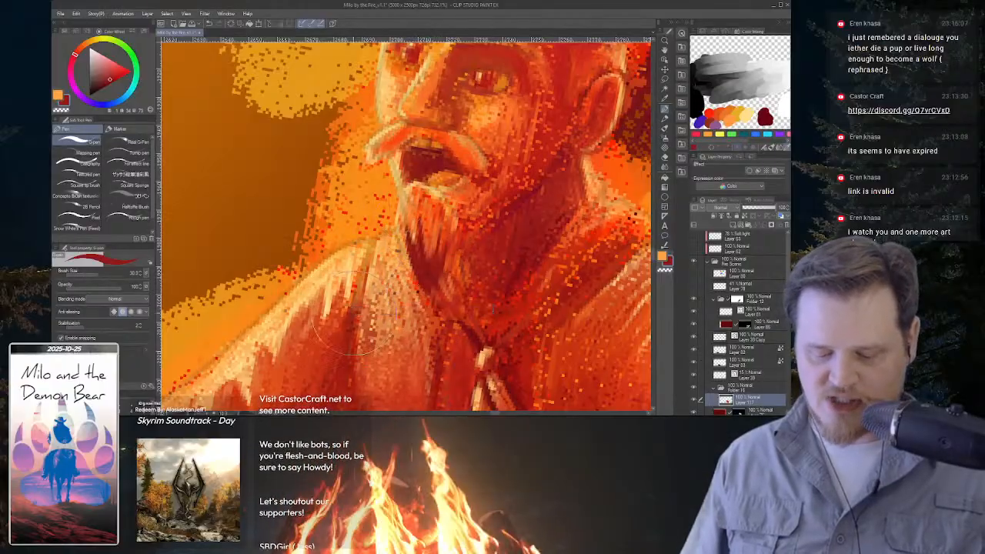
Undo the beard deselection, repaint the selected strands with a red sampled from the vest, and deselect.
drag(462, 223, 397, 220)
drag(493, 223, 424, 173)
scroll(424, 172, up, 5)
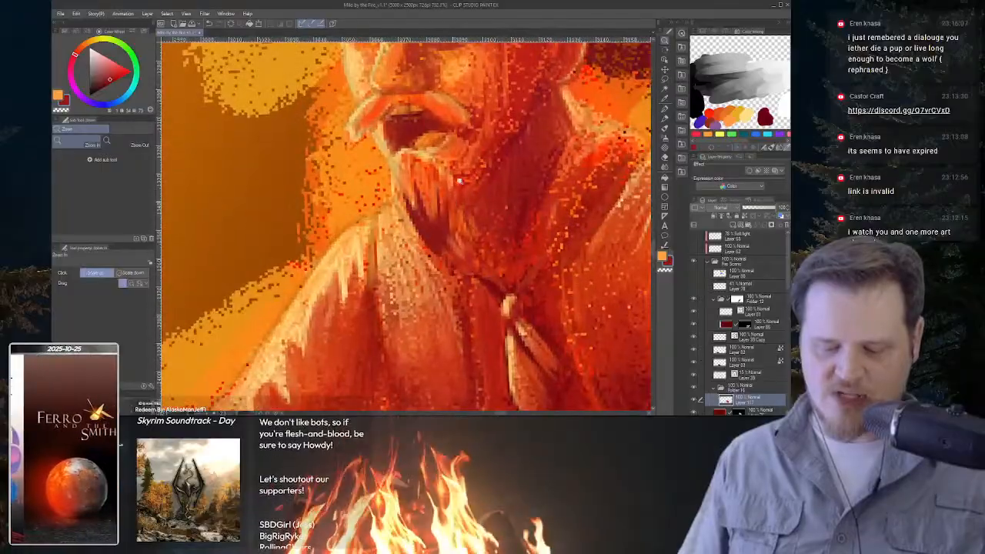
scroll(544, 247, down, 4)
drag(544, 247, 498, 258)
key(ctrl+z)
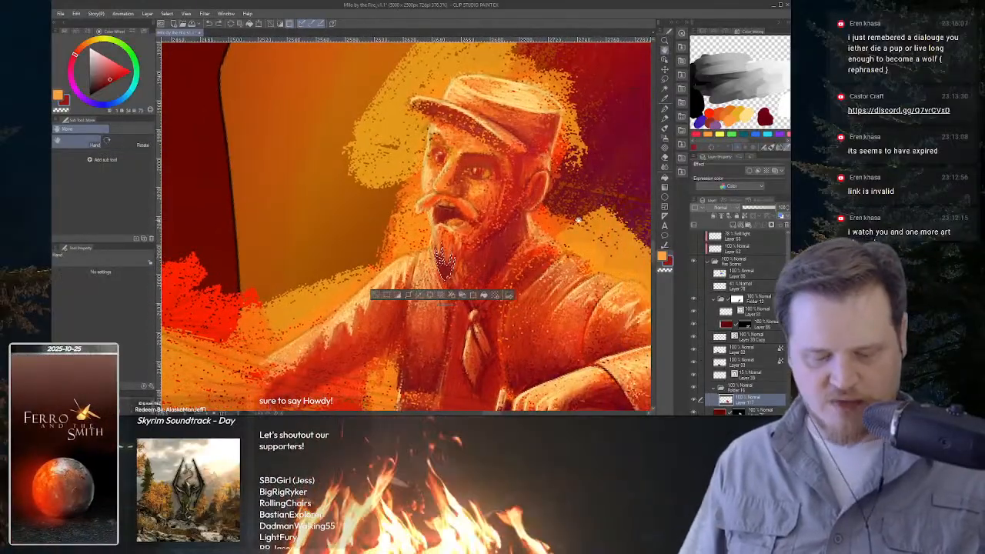
key(i)
drag(561, 156, 517, 322)
key(space)
drag(506, 259, 502, 253)
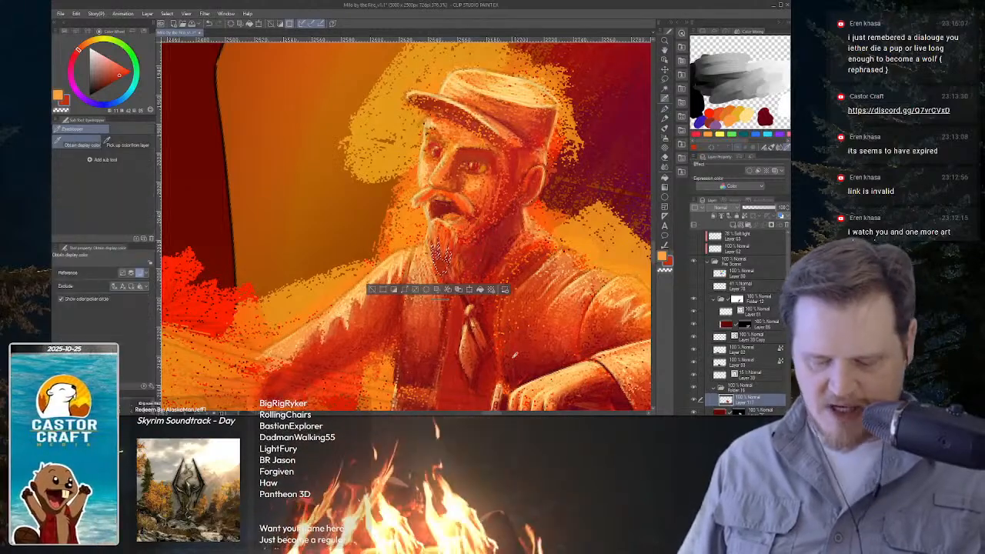
drag(513, 370, 514, 372)
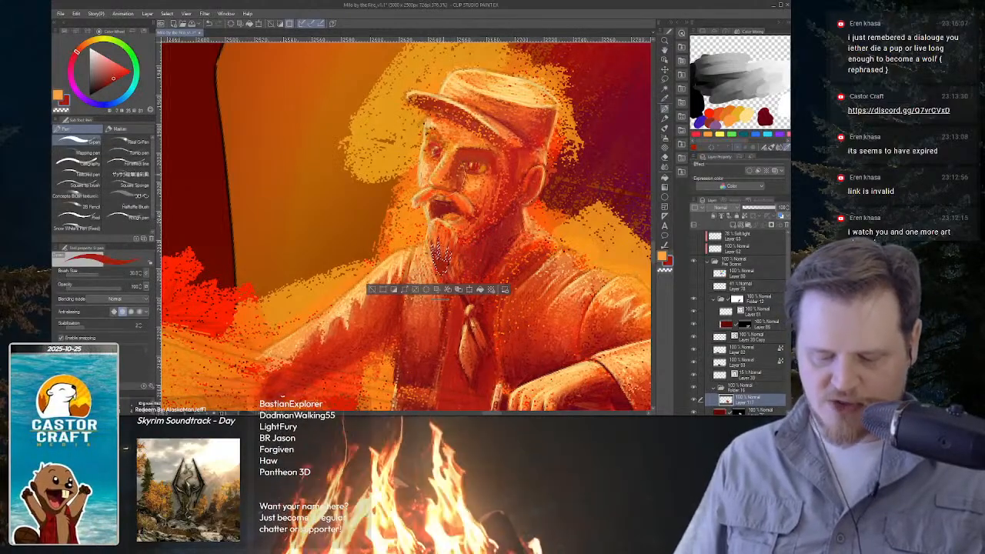
drag(458, 244, 474, 190)
drag(450, 222, 467, 276)
key(ctrl+d)
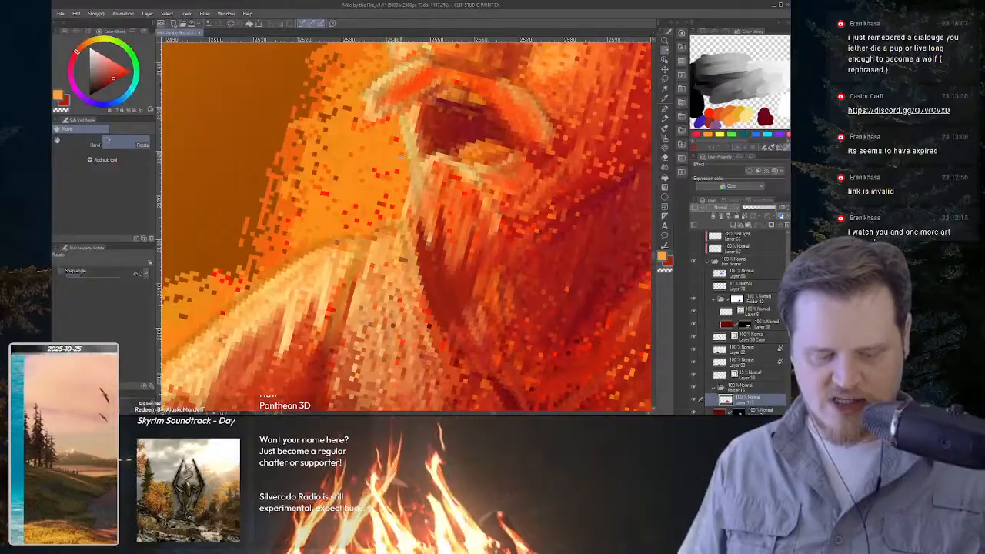
Lasso a narrow strip along the beard's front edge from the lower lip down to the collar.
key(m)
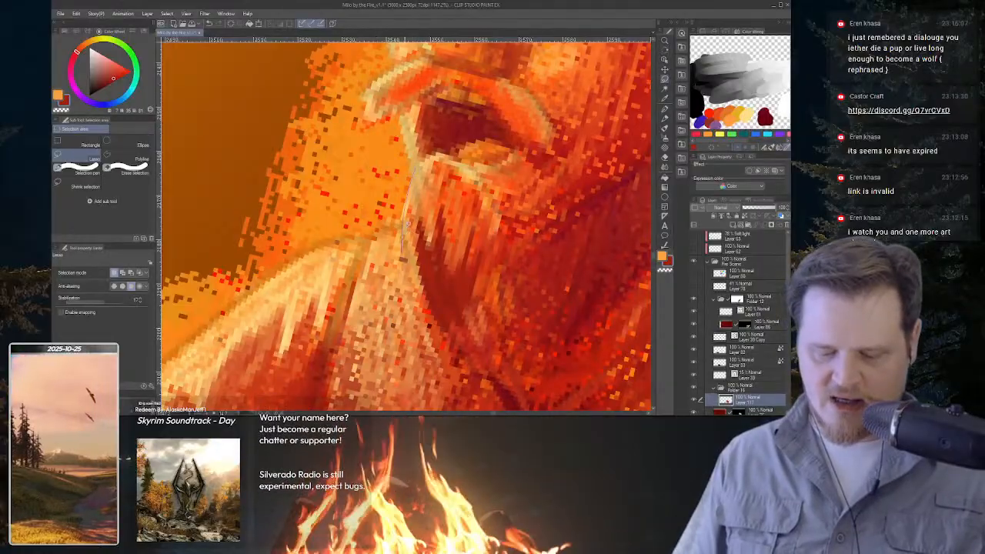
drag(441, 325, 426, 281)
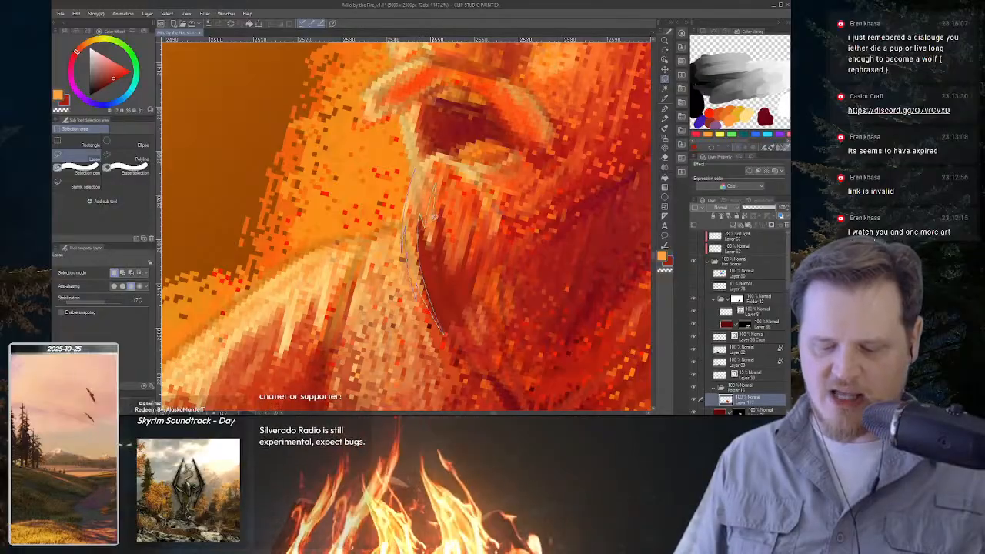
mouse_move(435, 216)
mouse_down()
mouse_move(450, 171)
mouse_move(431, 151)
mouse_up()
Paint a rim highlight inside the beard-edge selection with a light orange sampled beside the mouth, and deselect.
key(p)
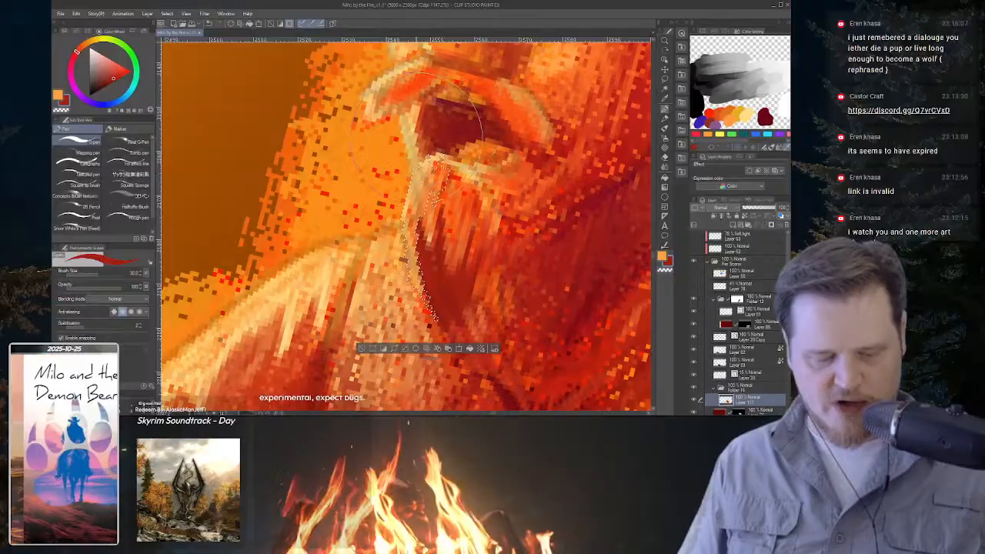
alt+click(411, 123)
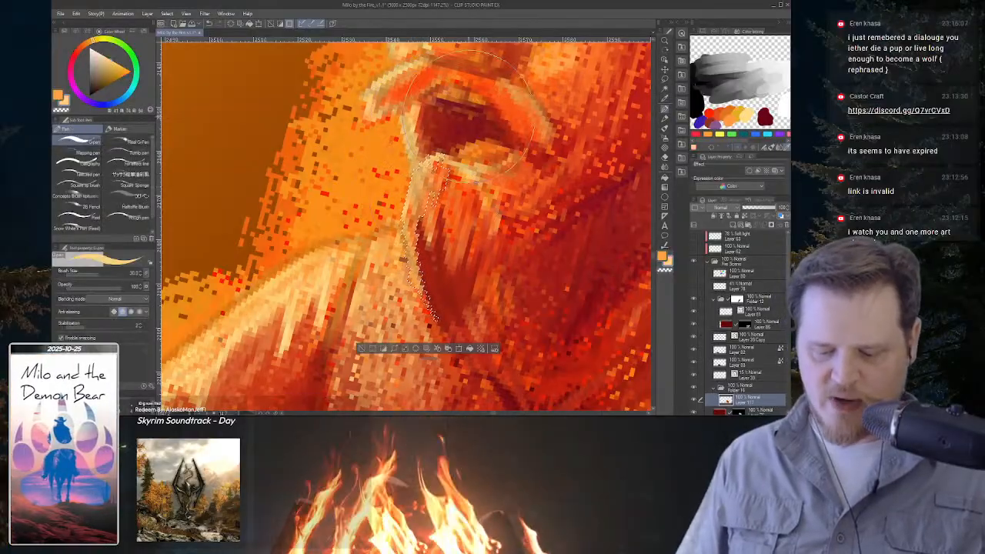
mouse_move(419, 158)
mouse_down()
mouse_move(424, 281)
mouse_move(435, 271)
mouse_up()
key(ctrl+space)
drag(520, 194, 445, 241)
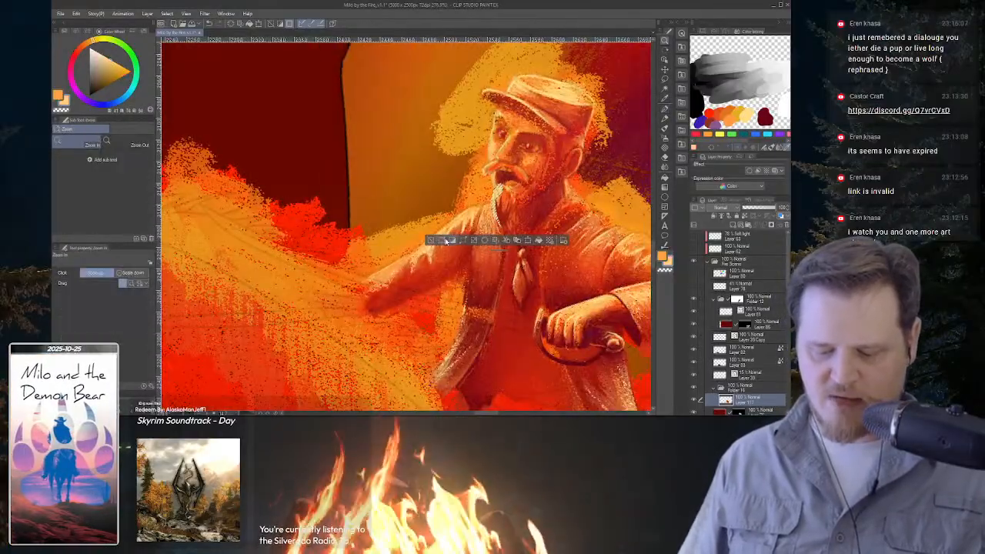
key(ctrl+d)
key(shift+space)
drag(511, 211, 563, 202)
key(ctrl+space)
key(space)
drag(502, 215, 454, 225)
key(shift+space)
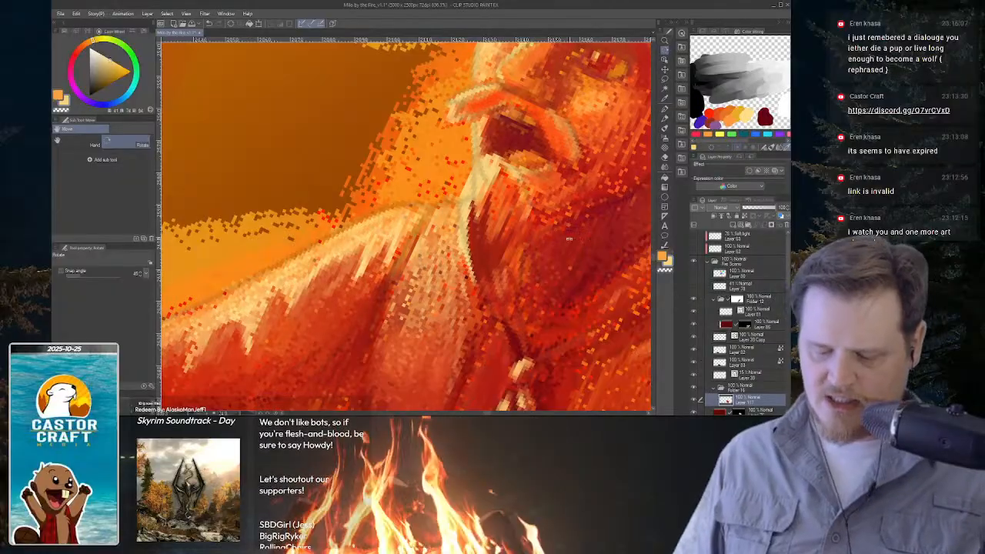
Lasso a small sliver on the beard's front edge below the lower lip and paint it with an orange sampled from the shoulder.
key(i)
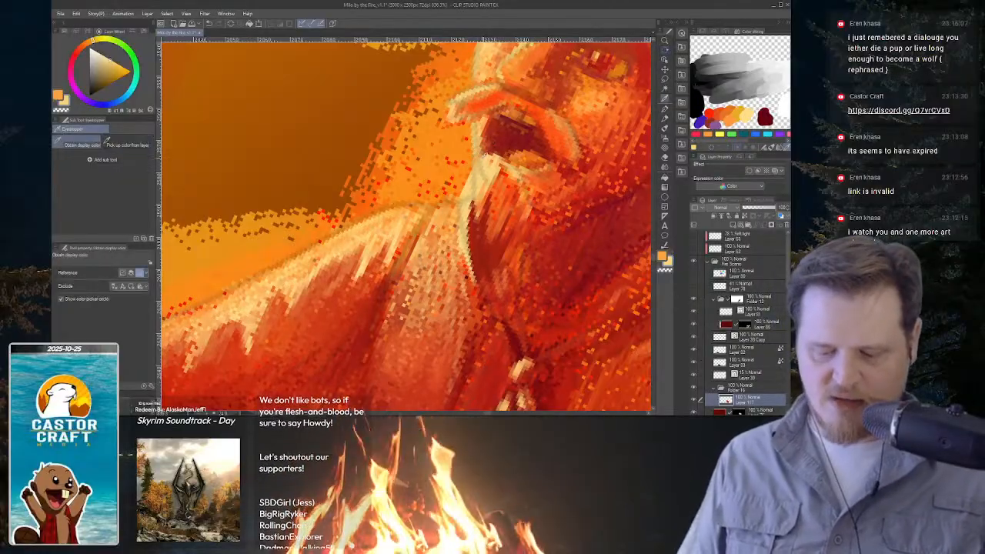
key(m)
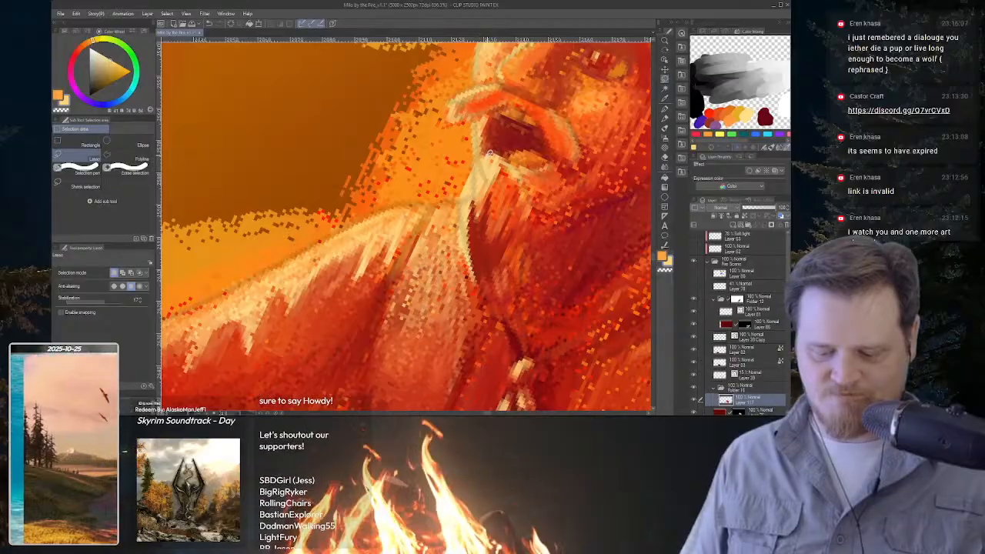
mouse_move(477, 161)
mouse_down()
mouse_move(487, 155)
mouse_move(477, 162)
mouse_up()
key(r)
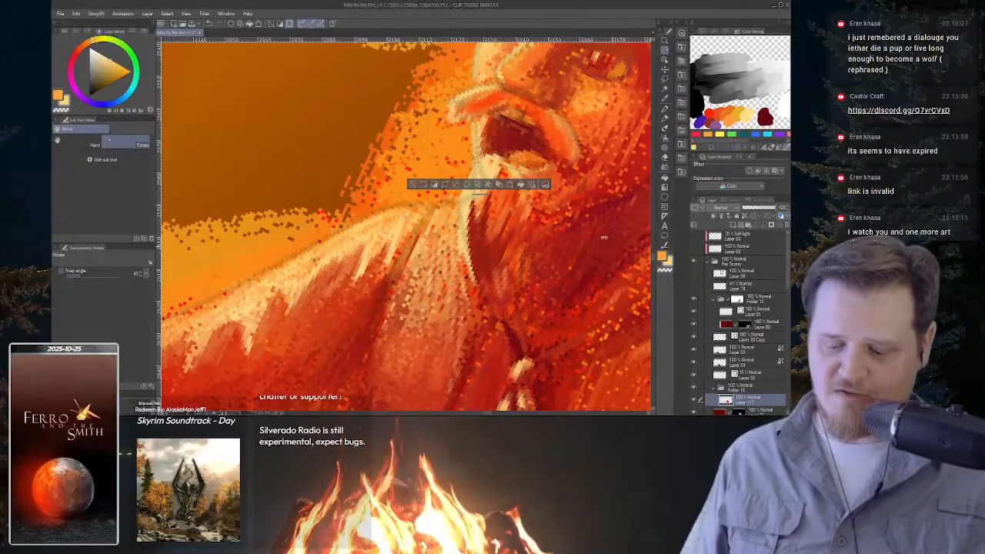
key(i)
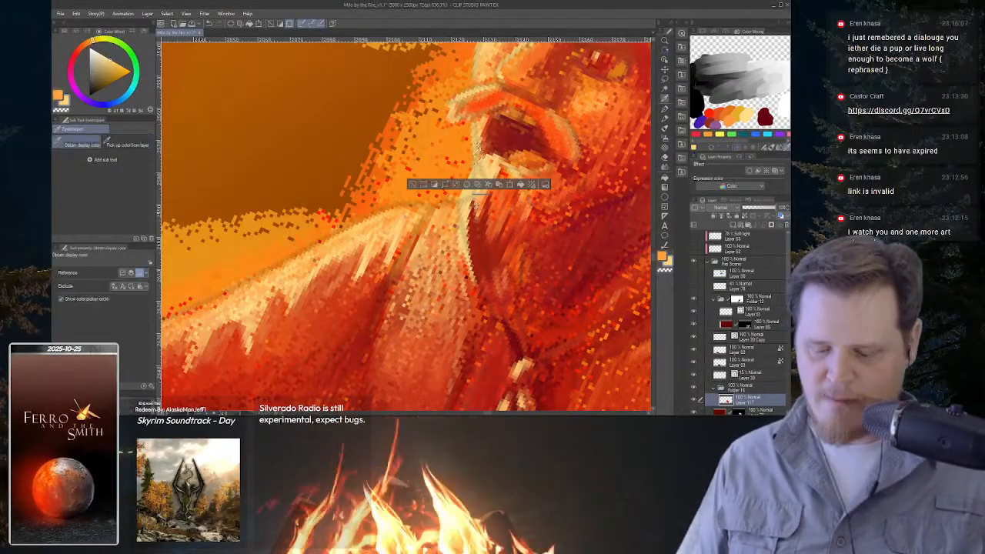
alt+click(377, 259)
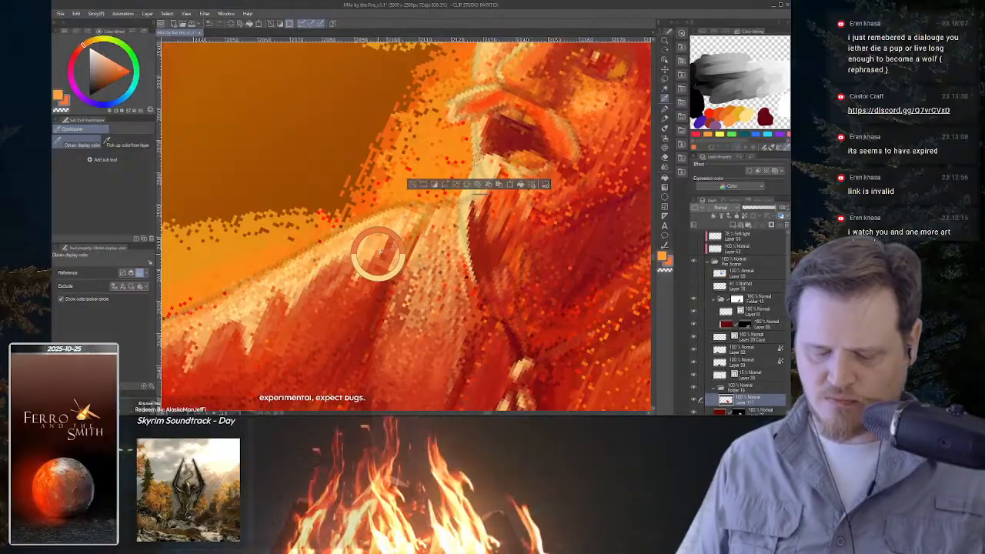
key(p)
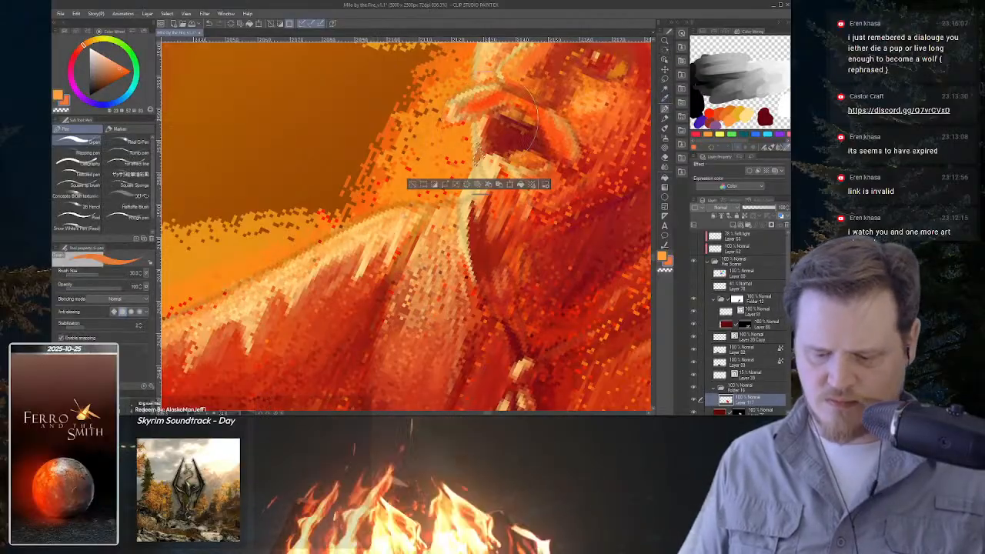
drag(578, 238, 531, 166)
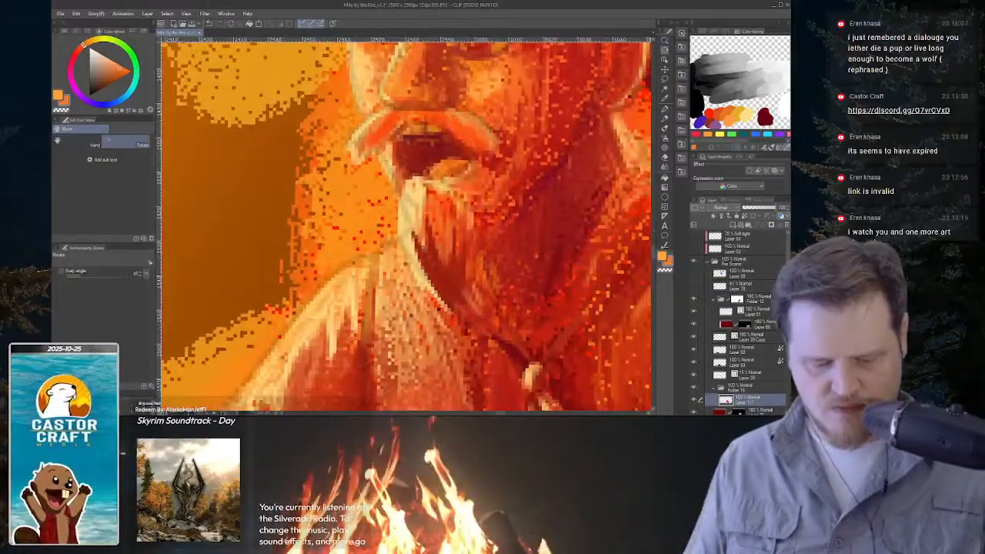
Lasso a thin strip from the front corner of the mouth to the chin, paint it with light orange sampled from the shoulder, and deselect.
key(m)
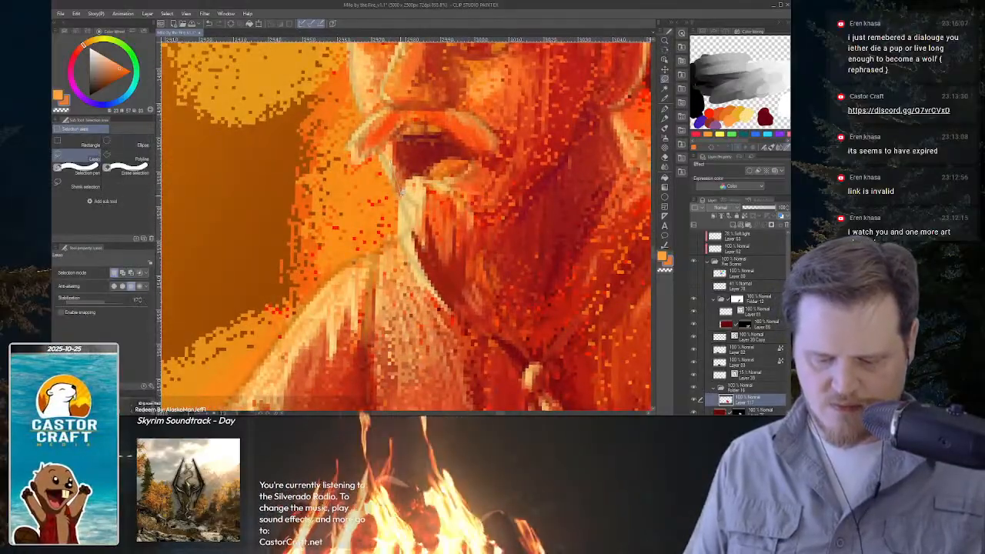
key(p)
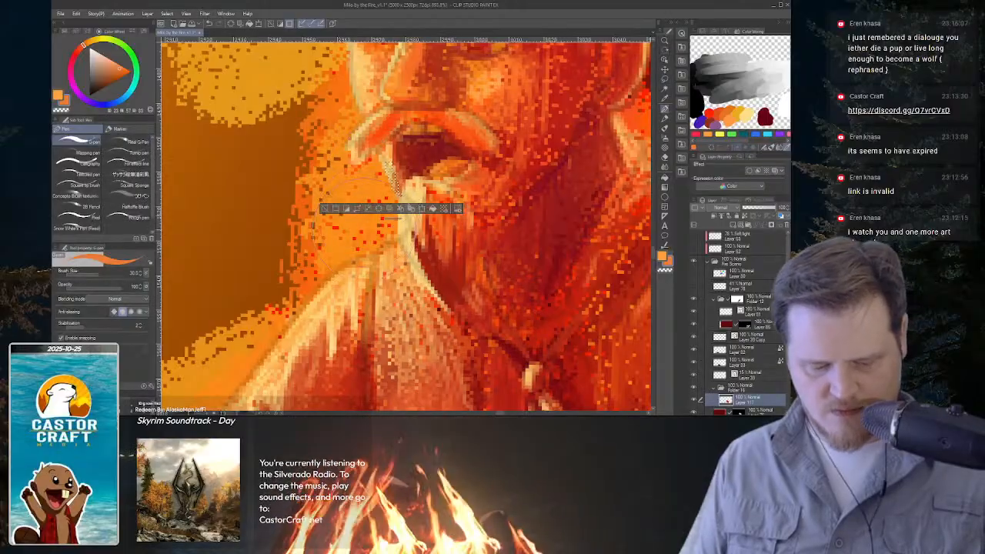
key(i)
click(354, 291)
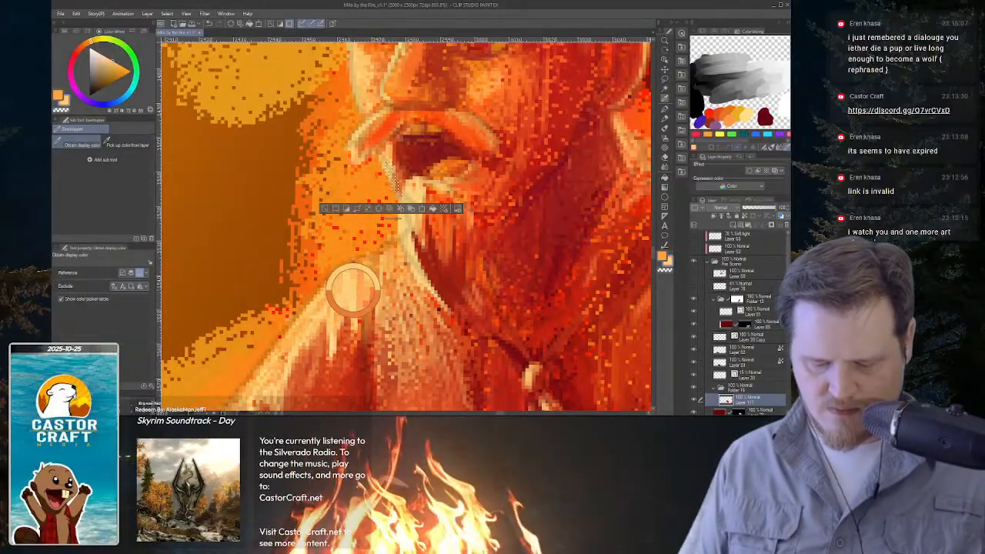
key(p)
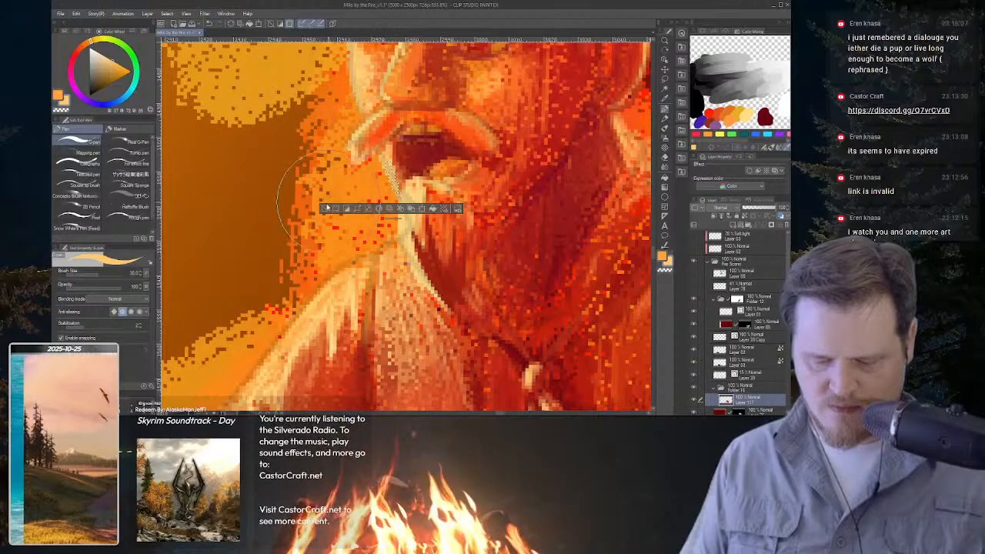
key(ctrl+d)
Lasso a narrow wedge along the jawline behind the beard, paint it with a sampled red using the pen, and deselect.
drag(538, 239, 462, 254)
key(r)
drag(552, 275, 454, 227)
drag(454, 227, 470, 204)
drag(425, 165, 460, 179)
key(m)
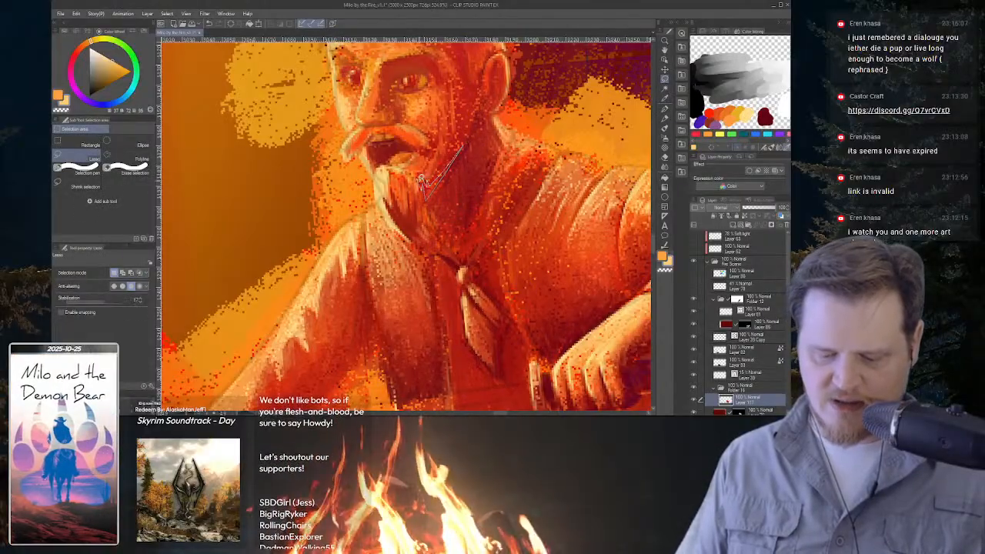
drag(421, 179, 419, 165)
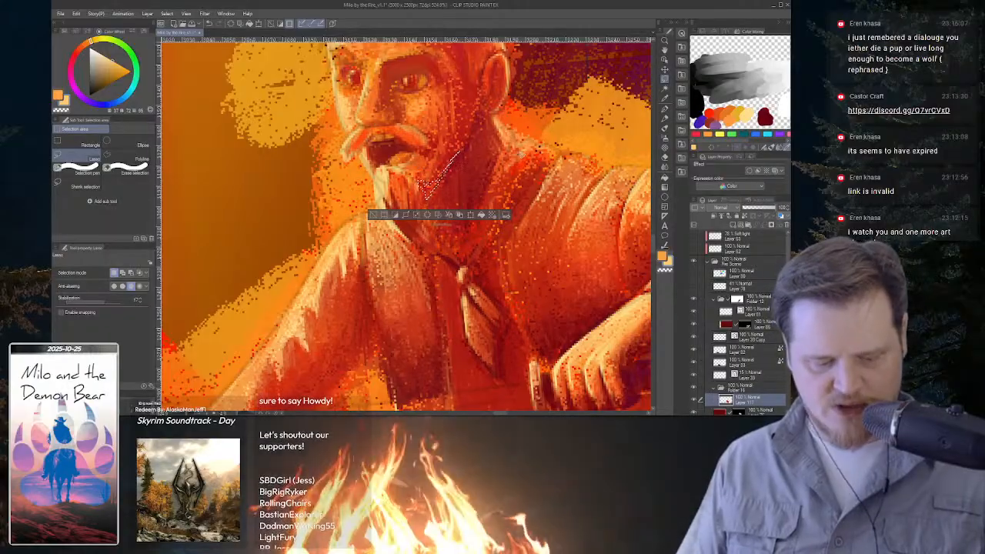
key(i)
mouse_move(560, 63)
mouse_down()
mouse_move(470, 149)
mouse_move(463, 136)
mouse_up()
key(b)
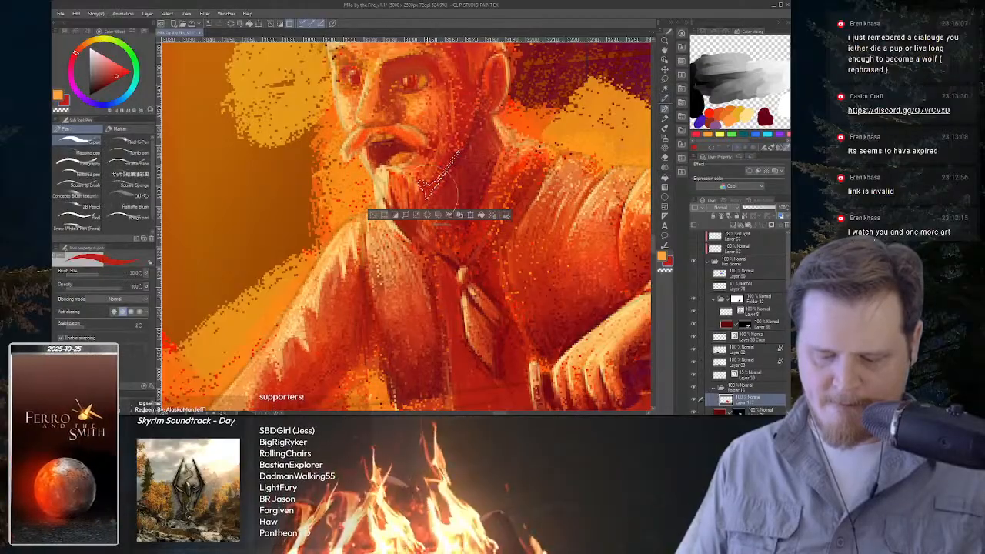
click(374, 216)
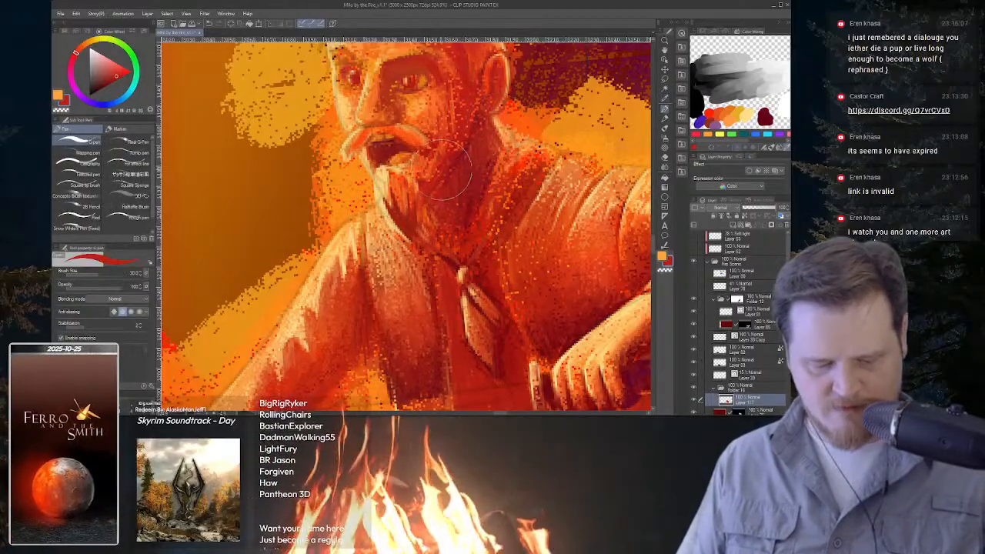
Lasso a jagged shadow shape just under the jaw, paint it with a sampled dark red, and deselect.
key(m)
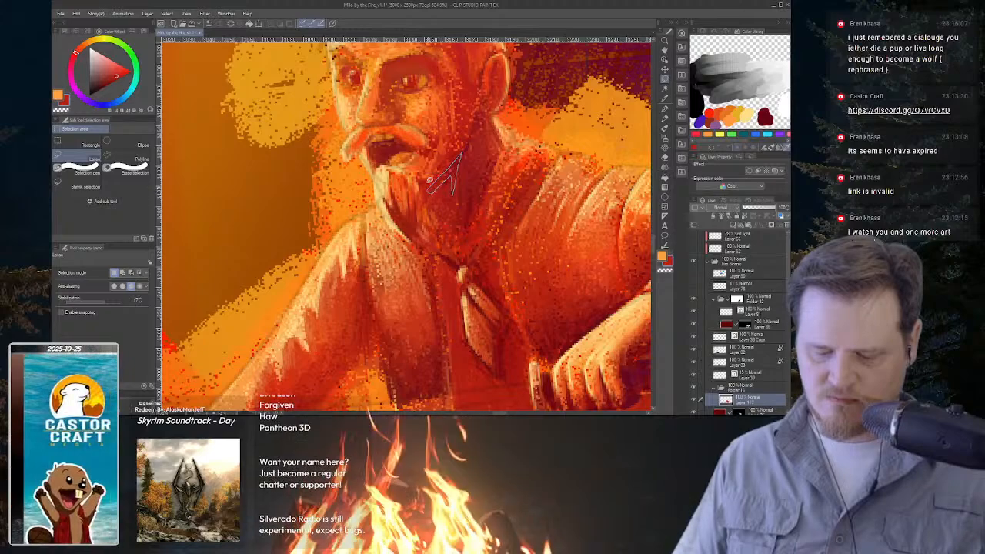
key(b)
drag(454, 185, 454, 177)
alt+click(451, 173)
key(ctrl+d)
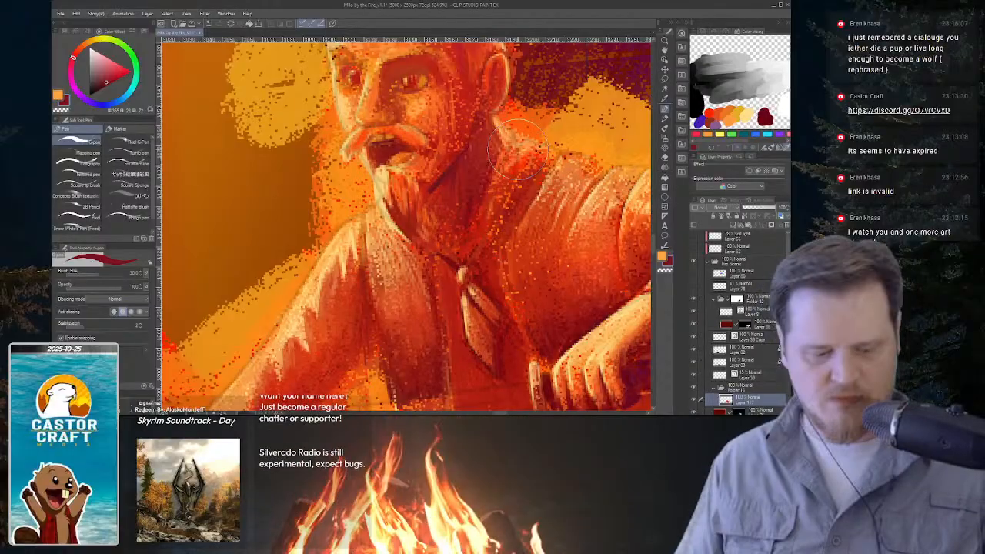
Lasso a V-shaped sliver down the side of the neck, paint it with the dark red pen, and deselect.
key(m)
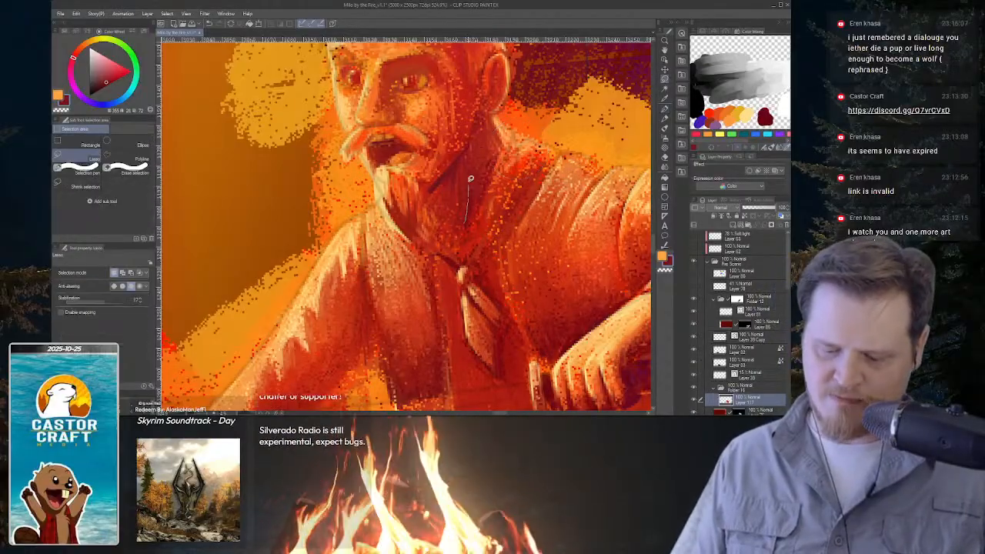
mouse_move(472, 183)
mouse_down()
mouse_move(484, 192)
mouse_move(493, 165)
mouse_up()
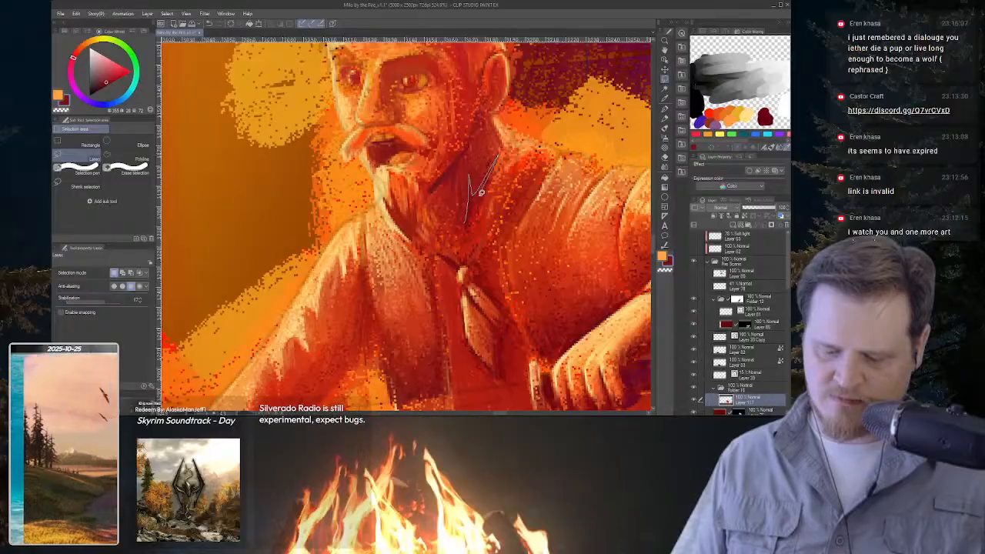
key(p)
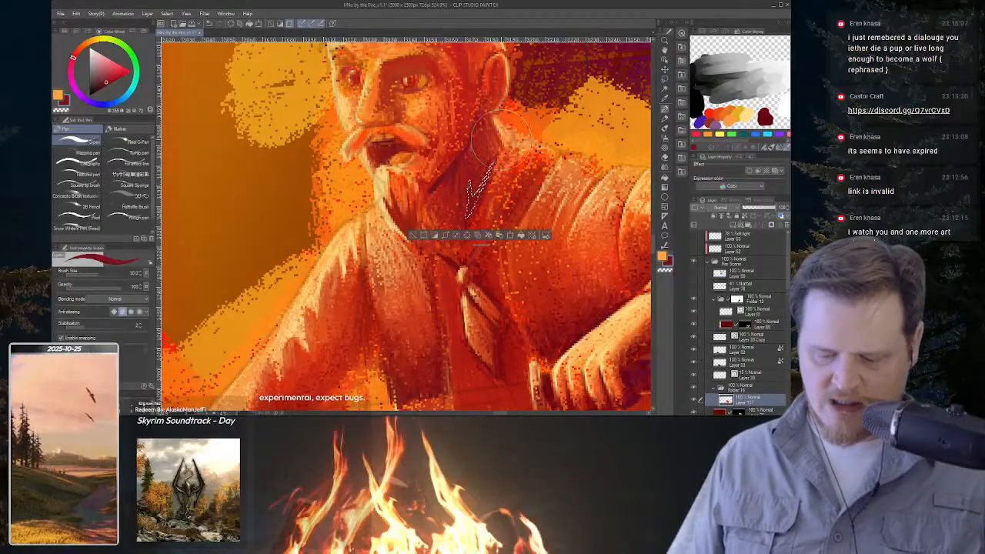
click(414, 235)
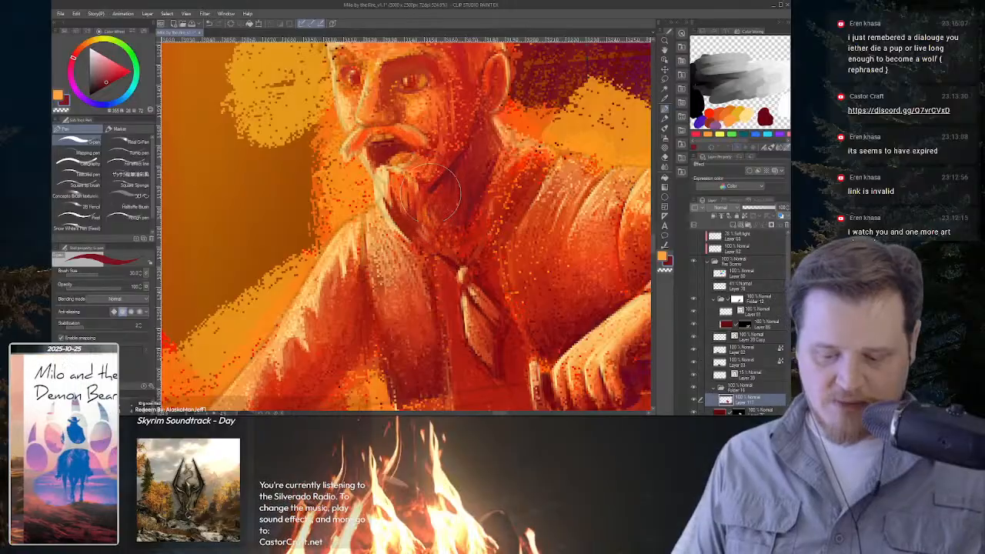
Lasso a thin strip along the beard's back edge below the jaw, darken it with the dark red pen, and deselect.
key(m)
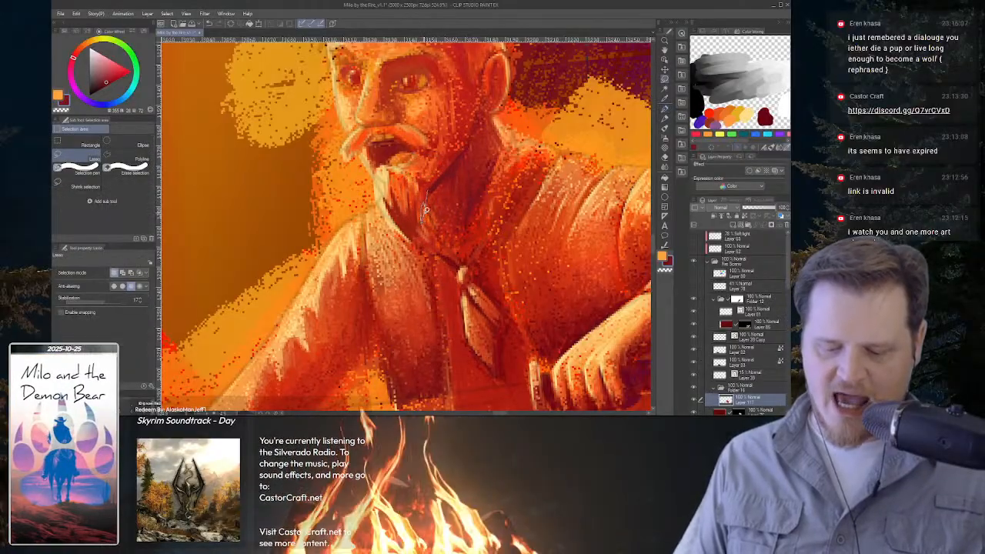
drag(433, 202, 428, 208)
key(p)
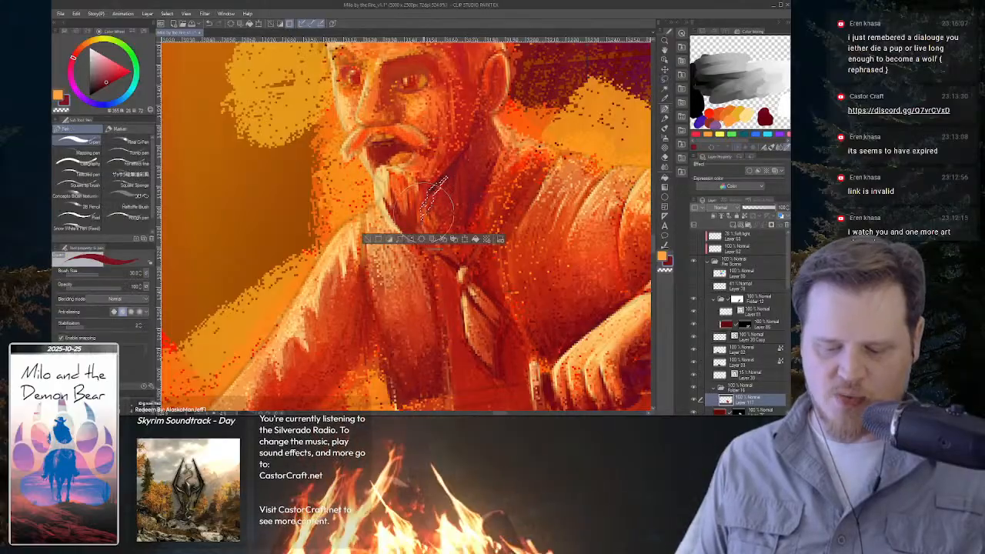
key(ctrl+d)
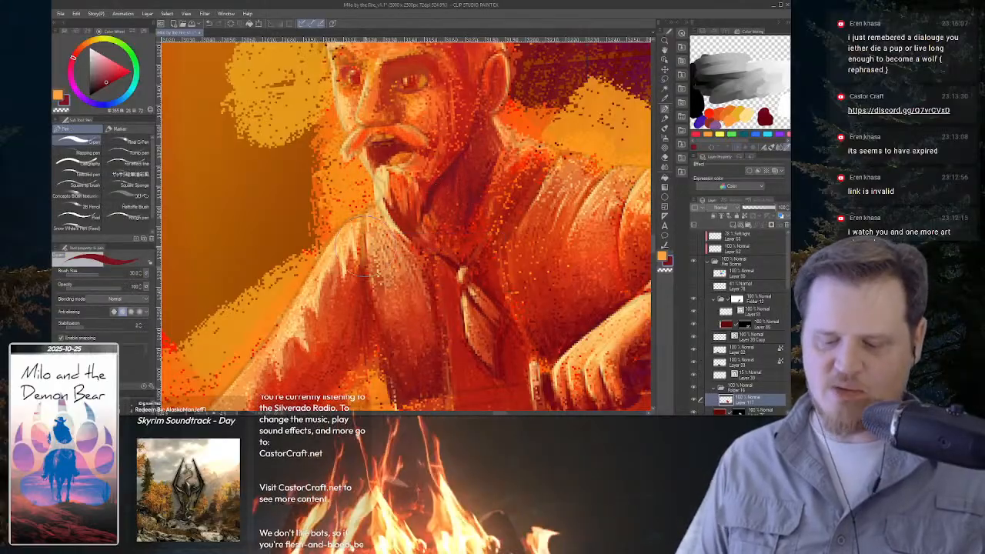
Lasso the front of the neck between beard and collar, shade it dark red with the Hard airbrush, and deselect.
key(ctrl+space)
drag(496, 206, 467, 173)
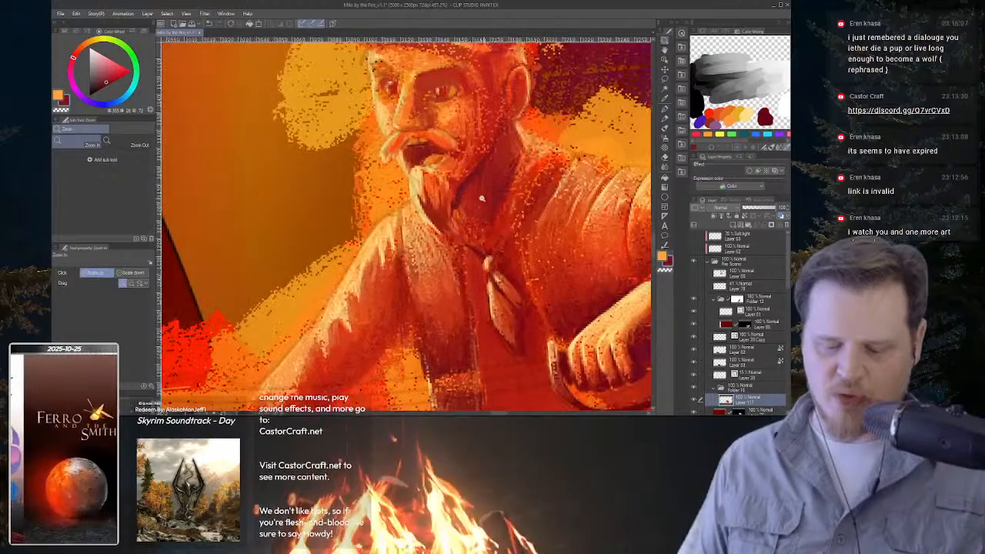
key(m)
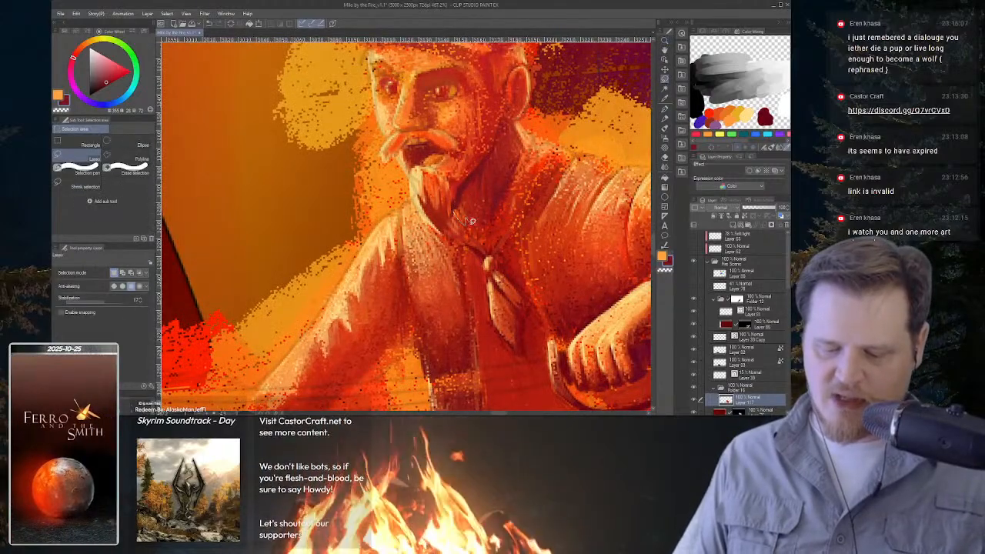
drag(480, 194, 479, 174)
key(ctrl+space)
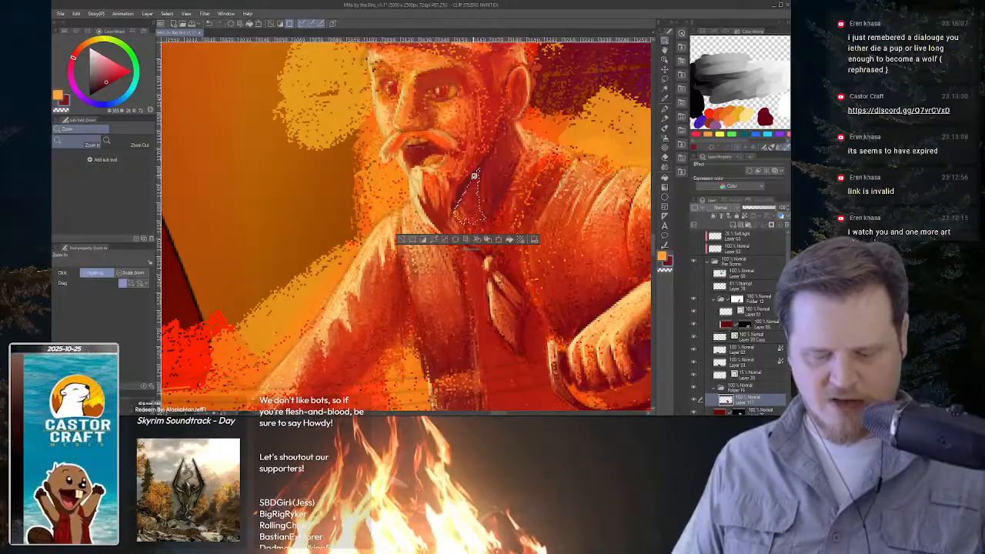
key(m)
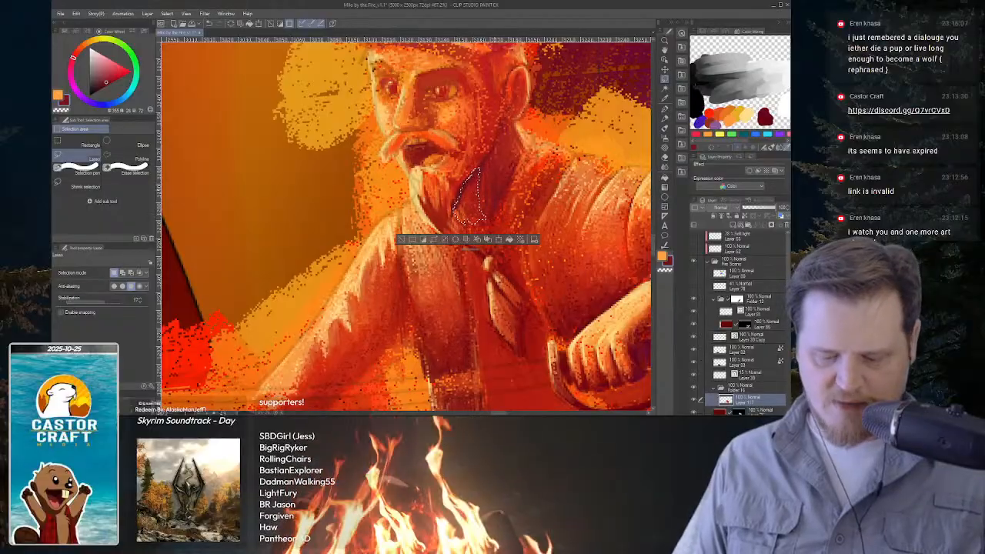
key(b)
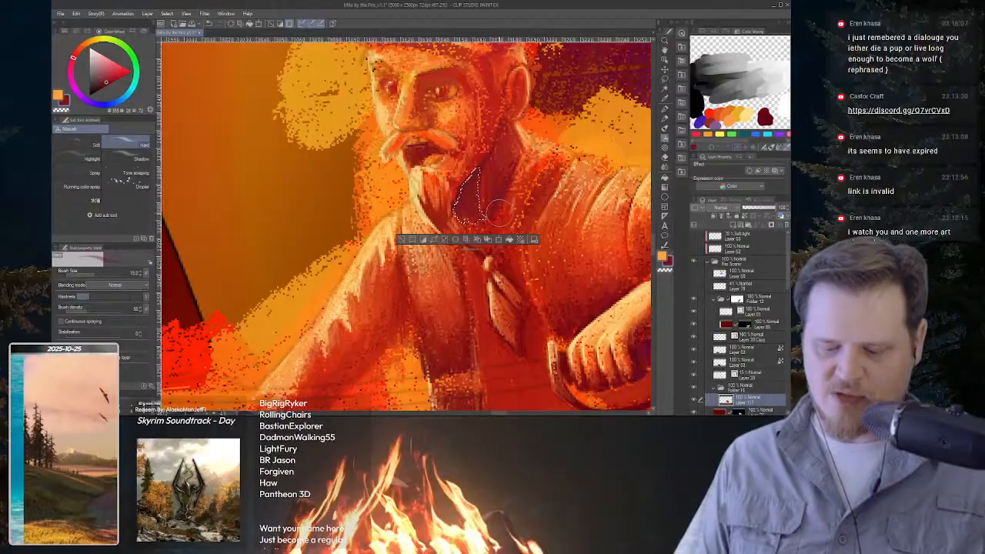
key(ctrl+d)
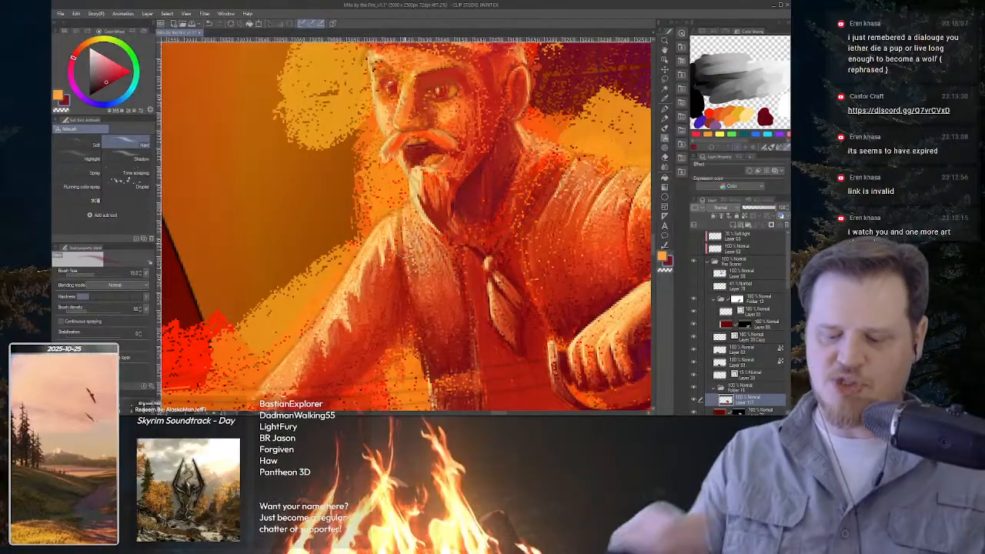
Lasso the strip along the back of the neck below the ear, brighten it with sampled light orange using the Hard airbrush, and deselect.
key(ctrl+space)
key(space)
drag(544, 204, 524, 192)
key(ctrl+space)
key(space)
drag(517, 191, 521, 237)
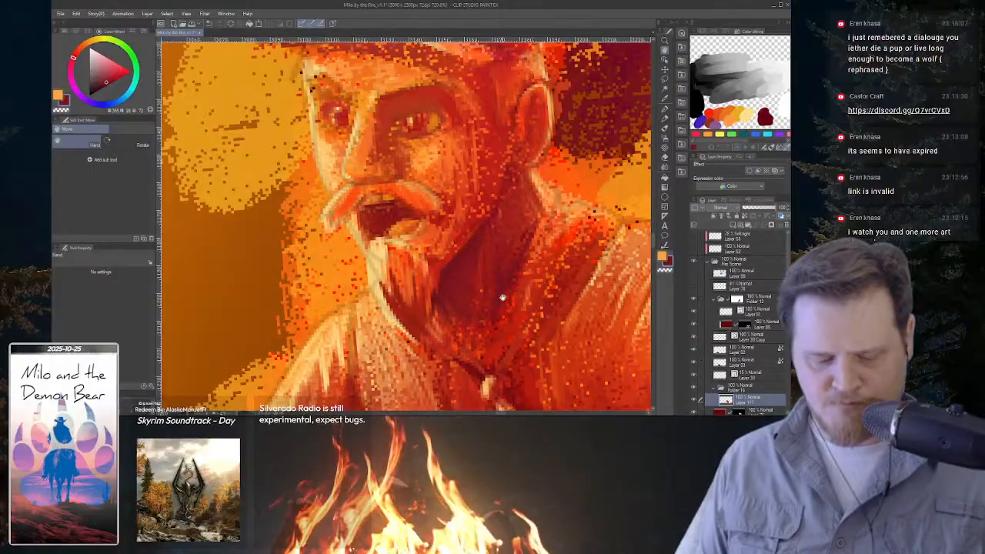
key(m)
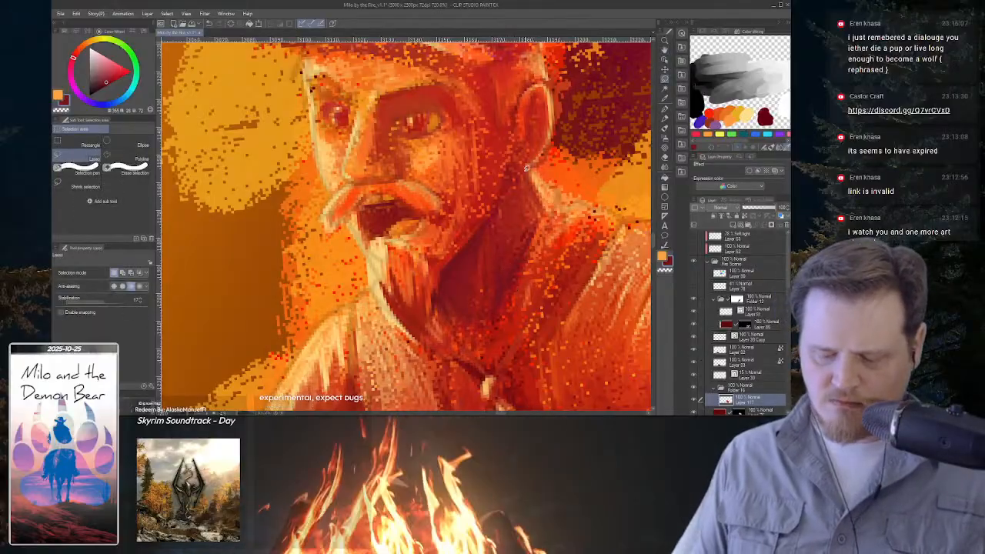
mouse_move(528, 168)
mouse_down()
mouse_move(530, 231)
mouse_move(549, 200)
mouse_move(529, 171)
mouse_up()
key(space)
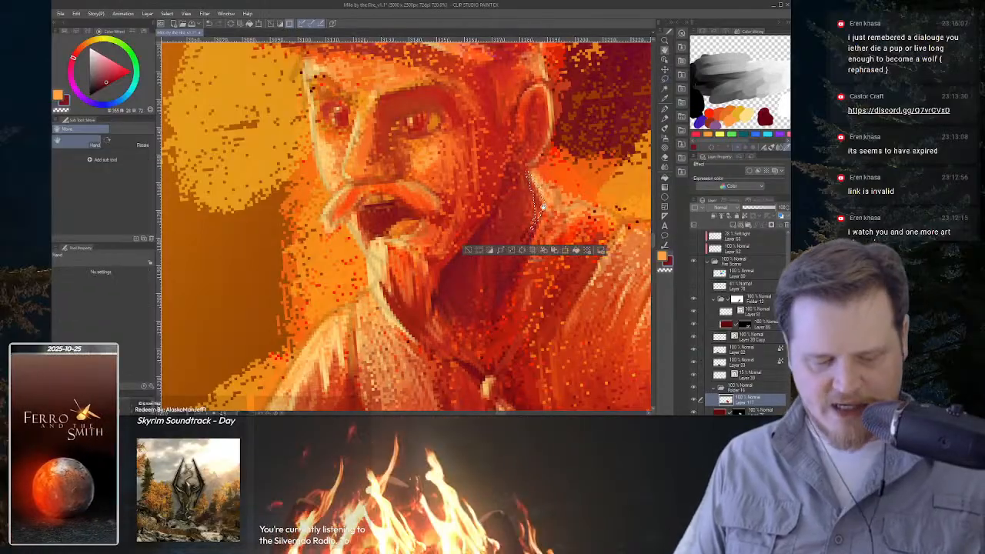
key(b)
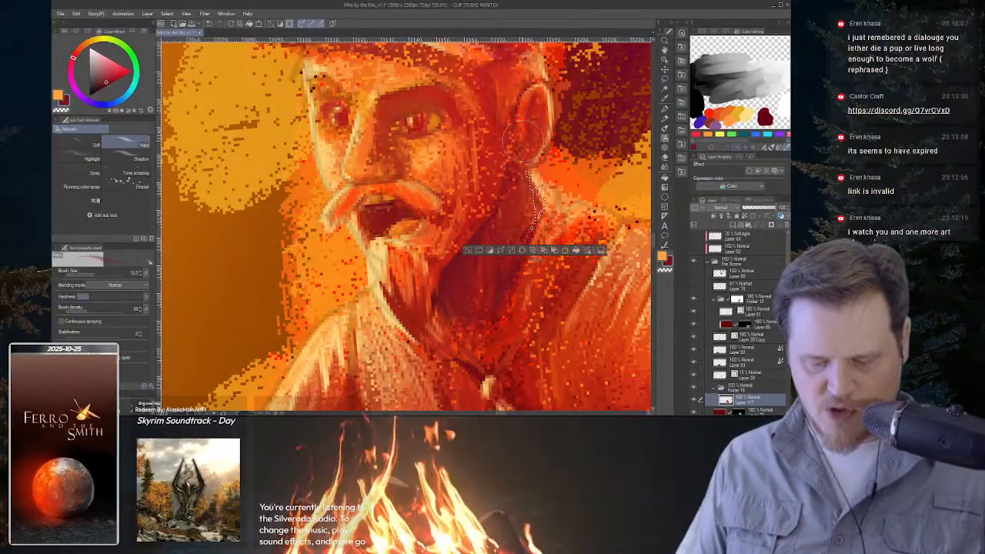
alt+click(325, 148)
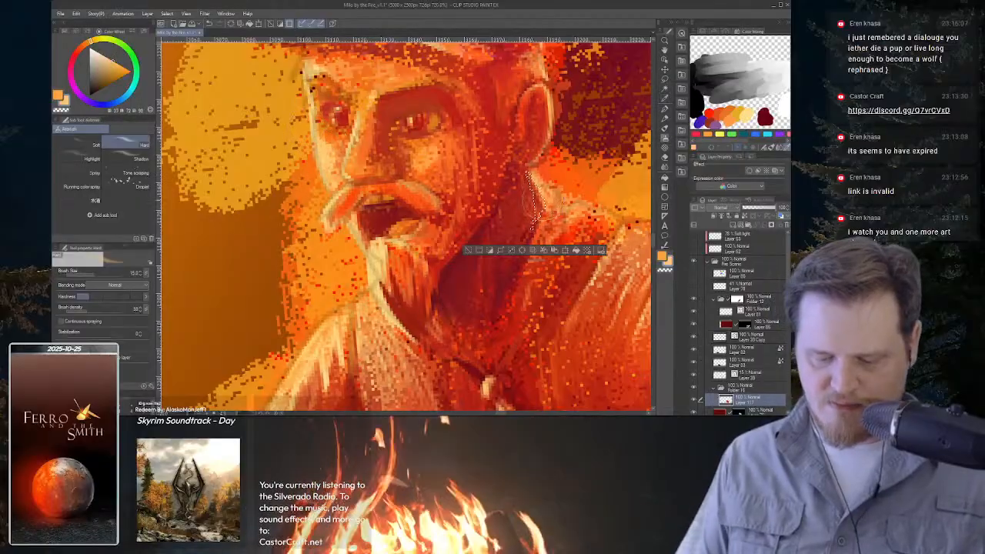
drag(544, 201, 536, 177)
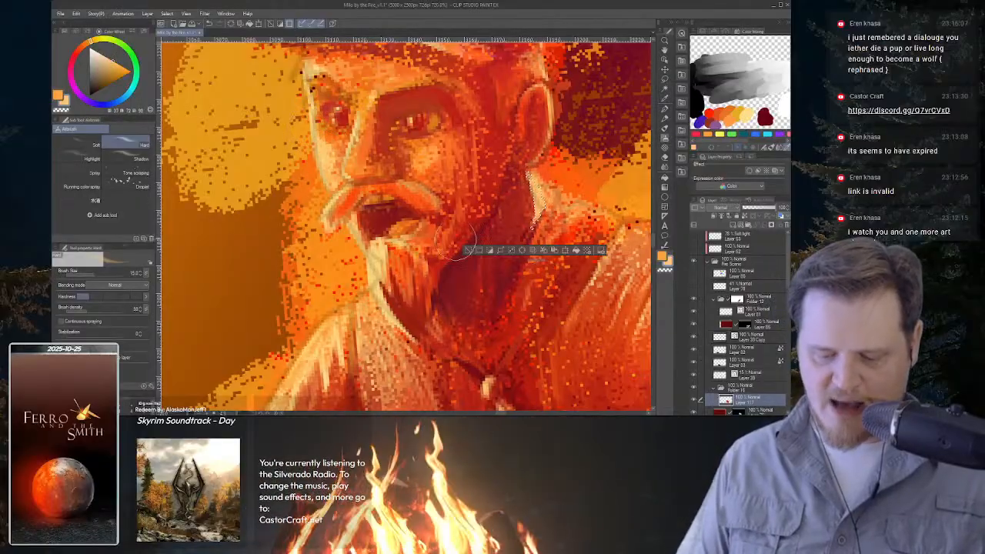
key(ctrl+d)
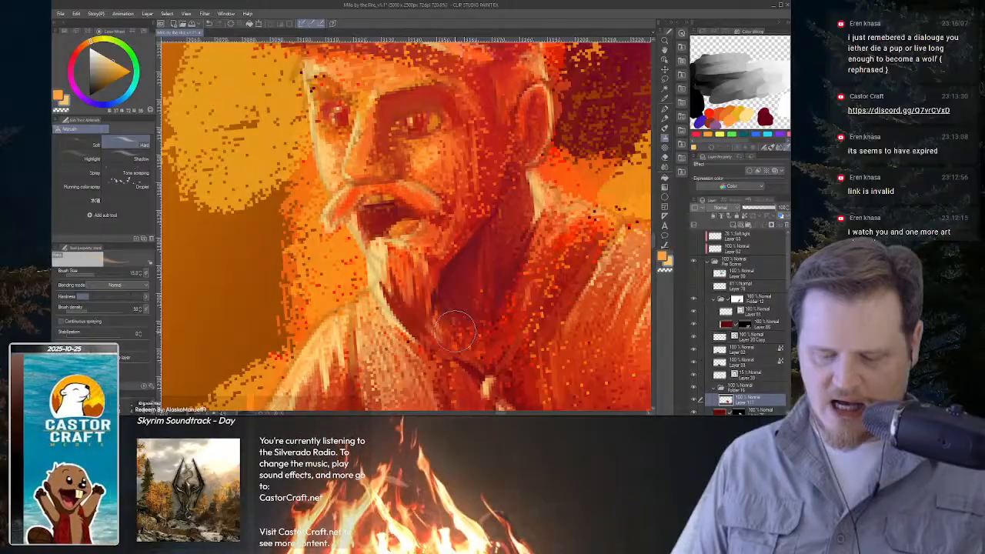
Lasso the outer rim of the ear, brighten it with light orange using the Hard airbrush, and deselect.
key(m)
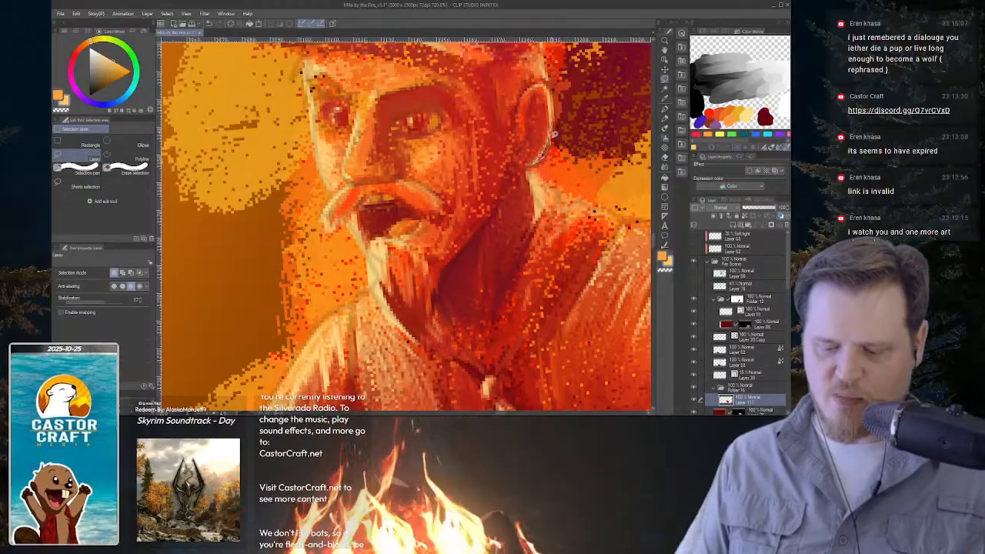
mouse_move(550, 87)
mouse_down()
mouse_move(551, 136)
mouse_move(562, 150)
mouse_move(564, 83)
mouse_move(531, 169)
mouse_move(551, 111)
mouse_up()
key(b)
click(474, 178)
drag(579, 219, 466, 193)
drag(548, 177, 560, 231)
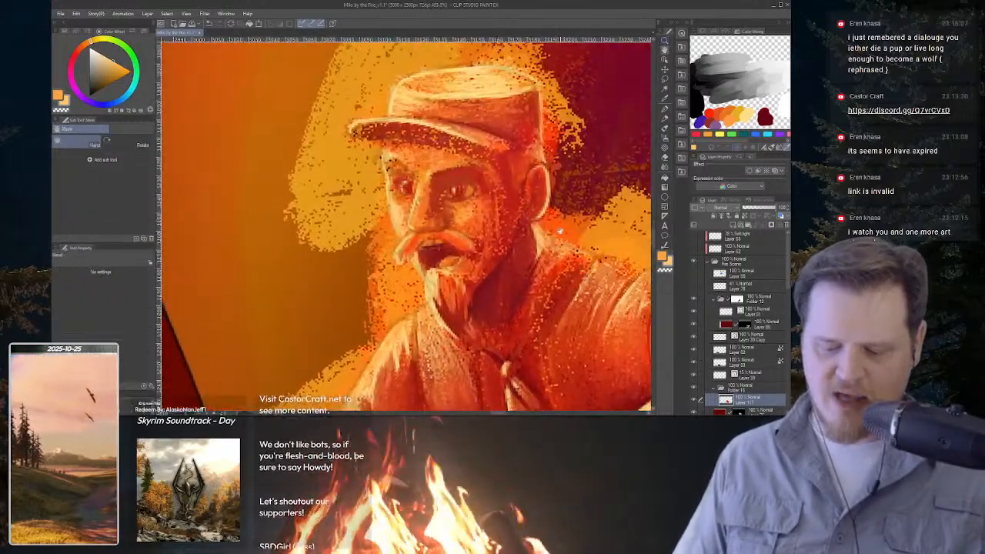
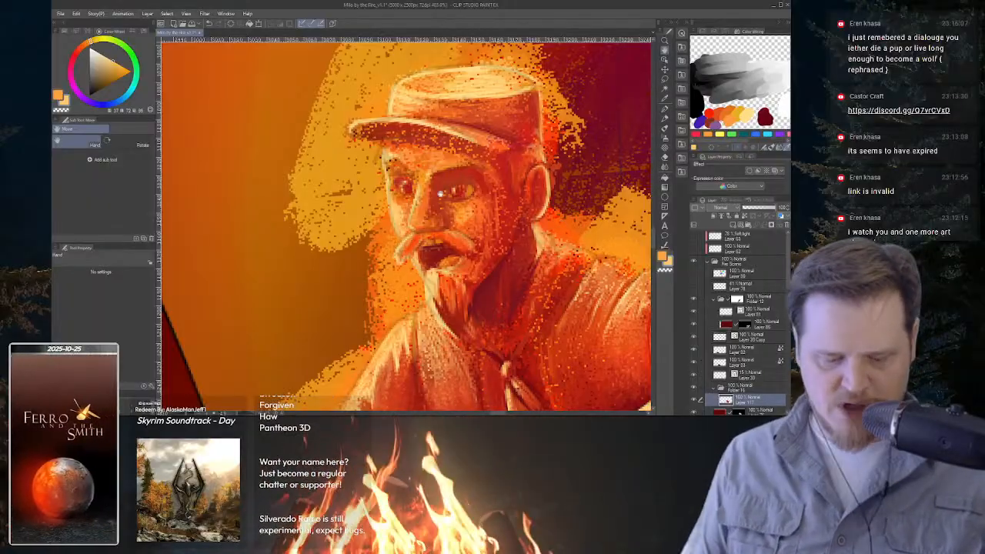
Lasso the underside of the cap's brim, shade it with dark red sampled from the background using the Hard airbrush, and deselect.
key(m)
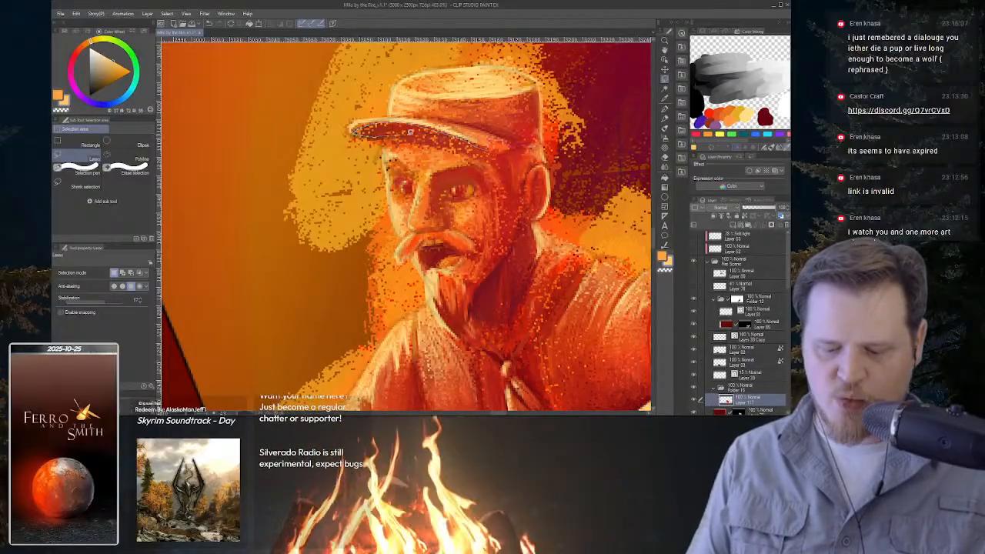
drag(488, 147, 490, 149)
key(space)
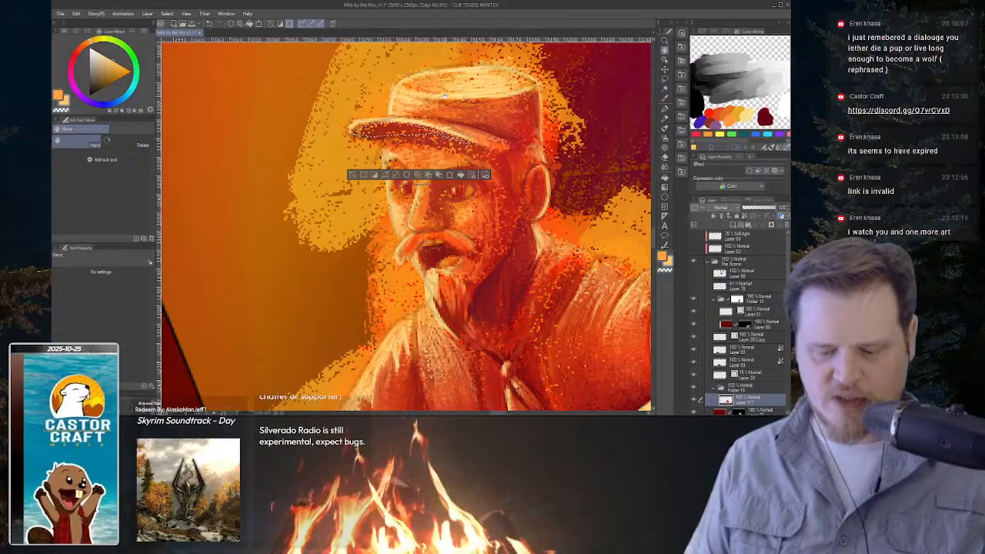
key(i)
click(592, 142)
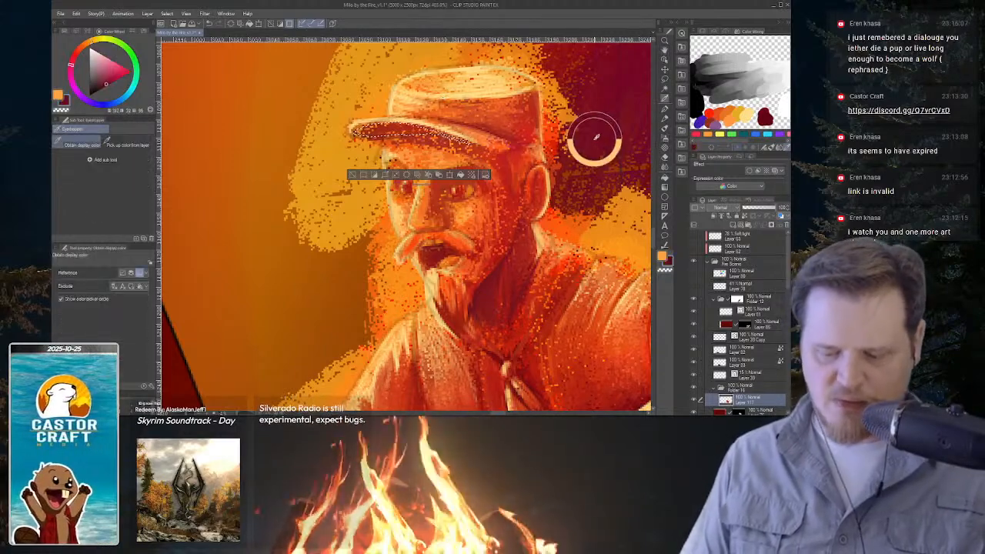
key(b)
mouse_move(360, 132)
mouse_down()
mouse_move(433, 132)
mouse_move(385, 129)
mouse_move(463, 143)
mouse_up()
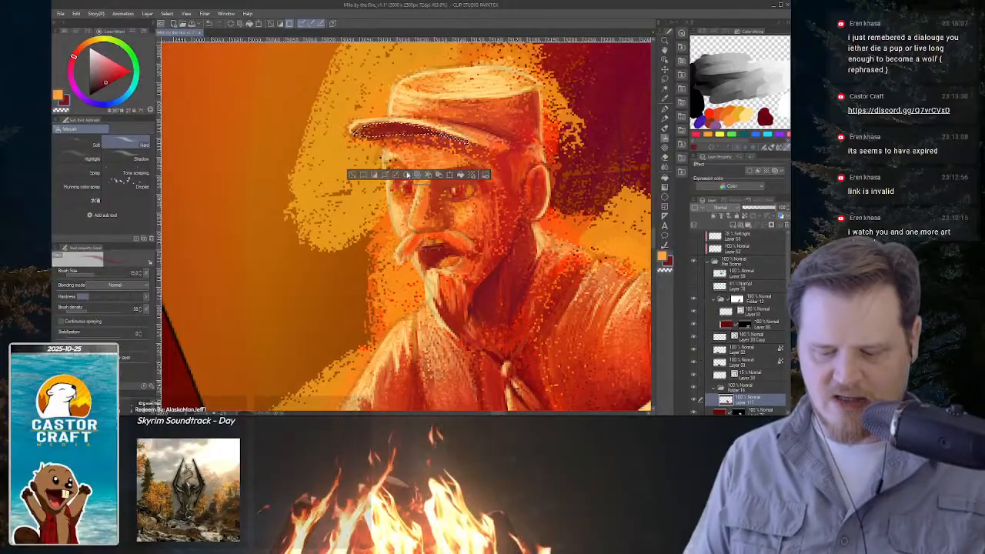
click(358, 175)
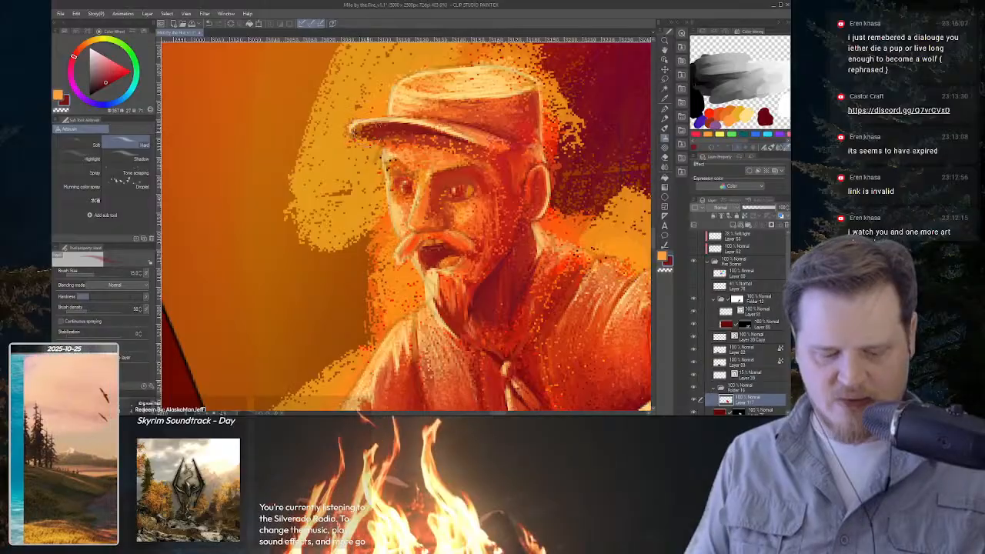
Lasso the front tip of the brim's underside, darken it with the dark red Hard airbrush, and deselect.
key(m)
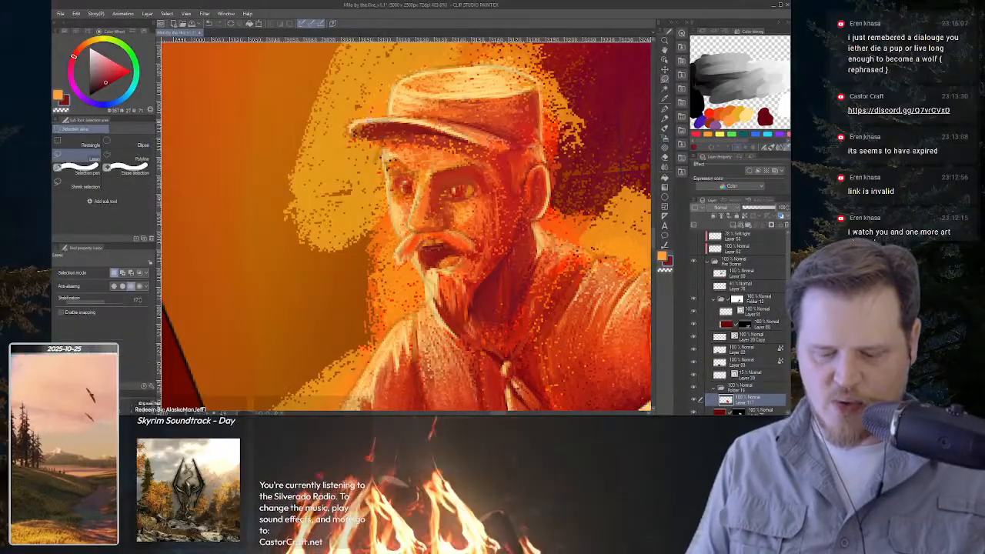
drag(354, 133, 356, 134)
key(b)
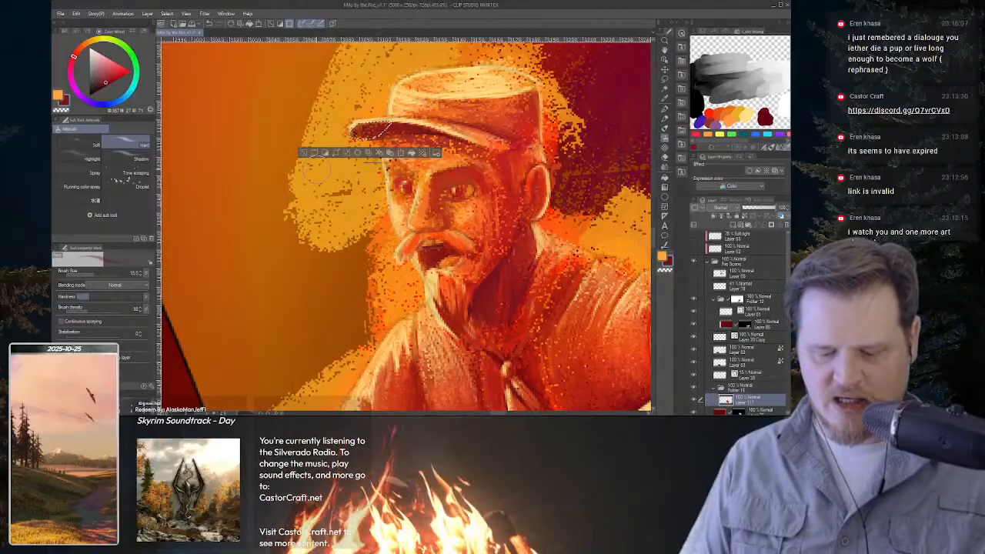
key(ctrl+d)
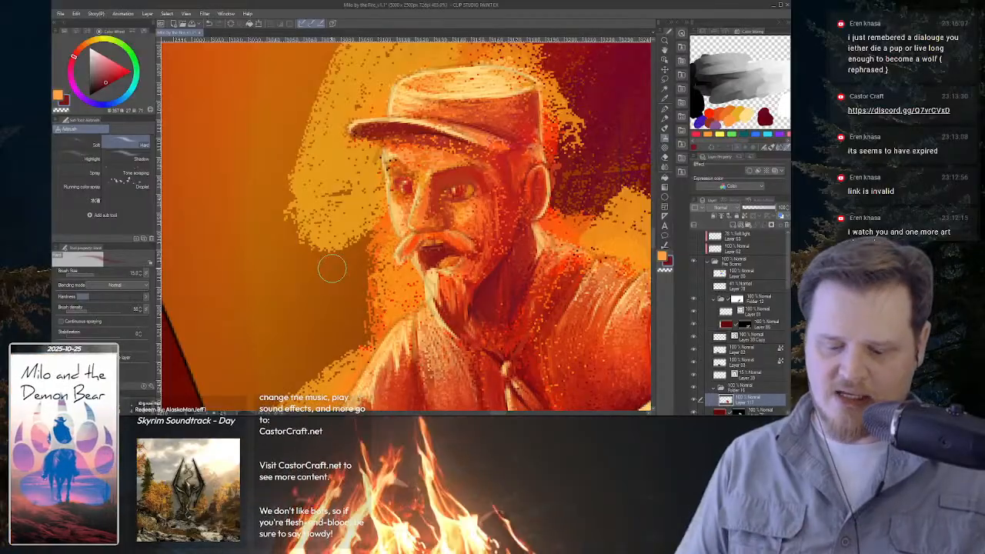
Lasso the lower part of the moustache's fire-facing side, shade it dark red with the Hard airbrush, and deselect.
key(m)
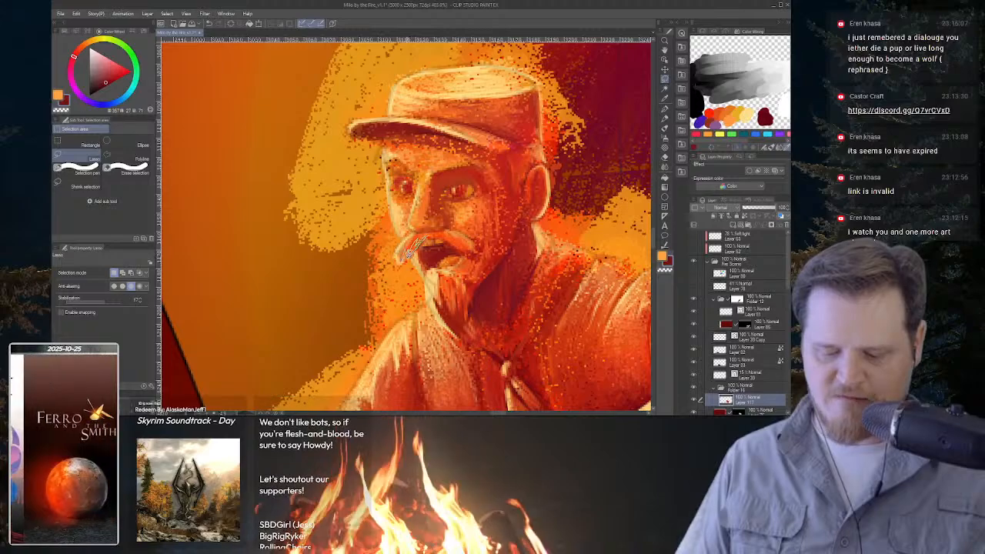
drag(403, 260, 402, 263)
key(b)
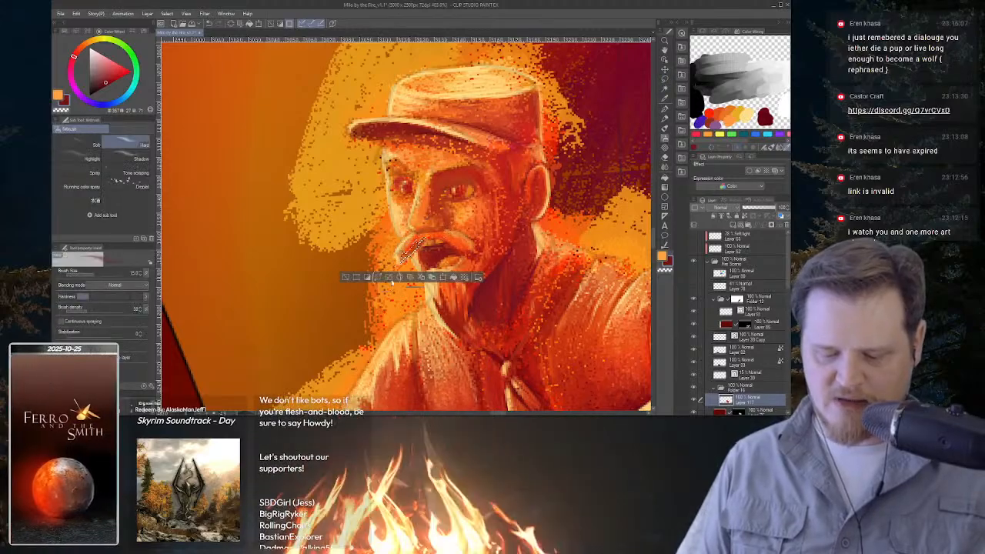
key(m)
key(ctrl+d)
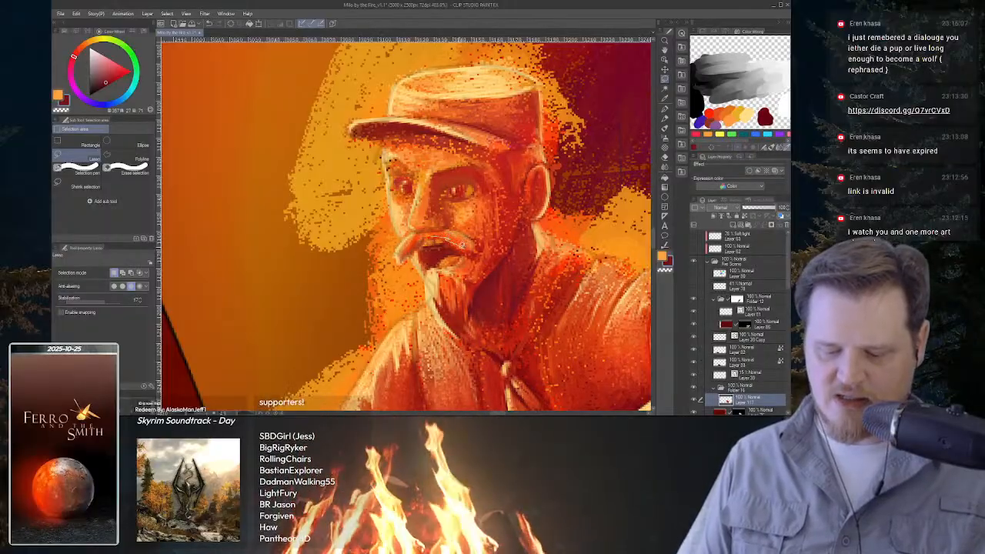
Lasso the moustache's lower edge above the mouth on the ear side, darken it with the dark red Hard airbrush, and deselect.
drag(465, 247, 461, 251)
mouse_move(455, 245)
mouse_down()
mouse_move(420, 256)
mouse_move(408, 244)
mouse_move(437, 238)
mouse_move(423, 240)
mouse_move(461, 251)
mouse_up()
key(b)
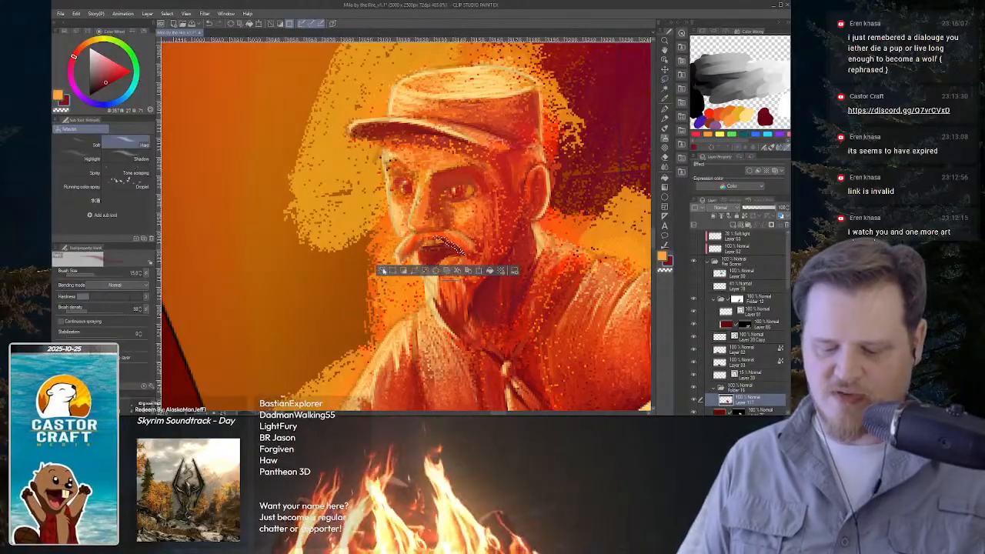
click(382, 270)
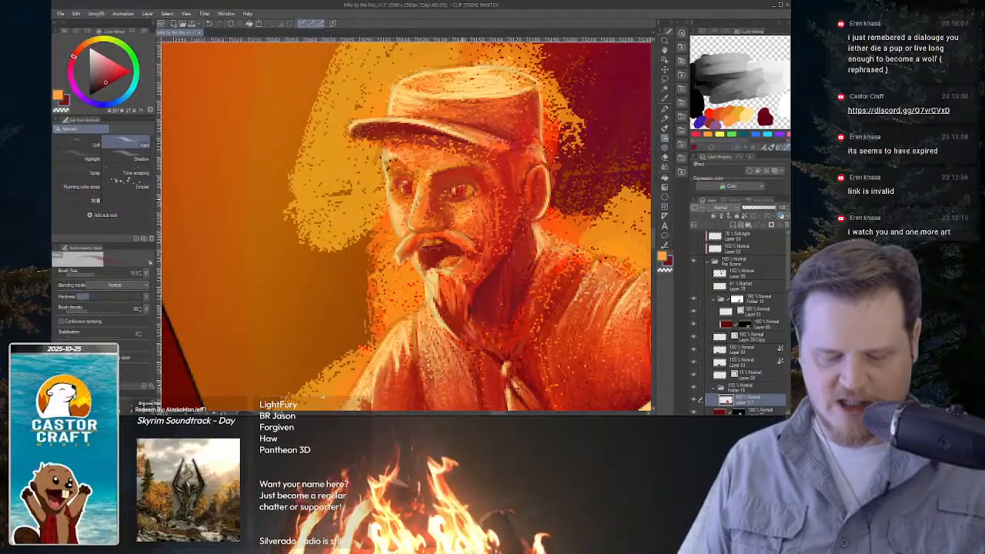
Lasso a sliver of the moustache's ear-side half, highlight it with sampled light orange using the pen, and deselect.
key(m)
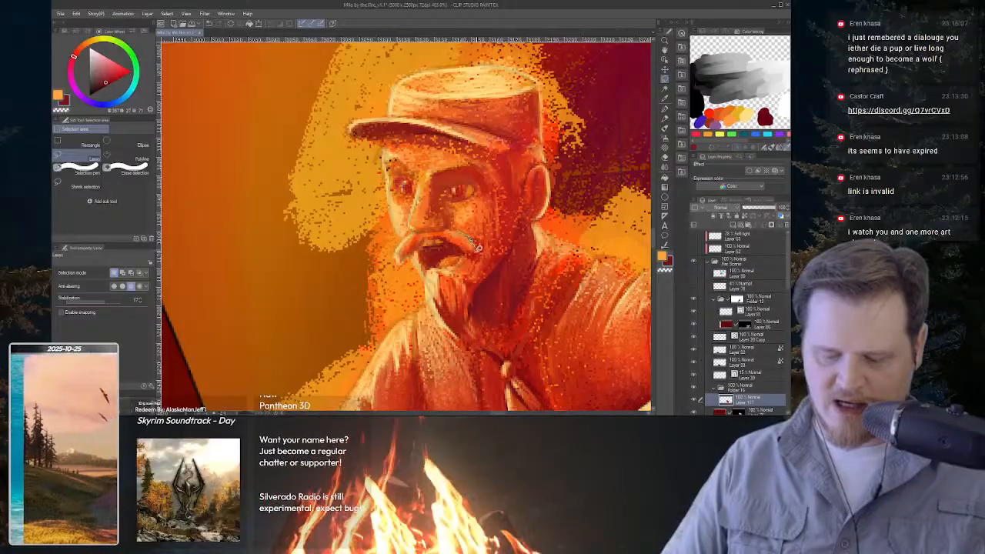
key(i)
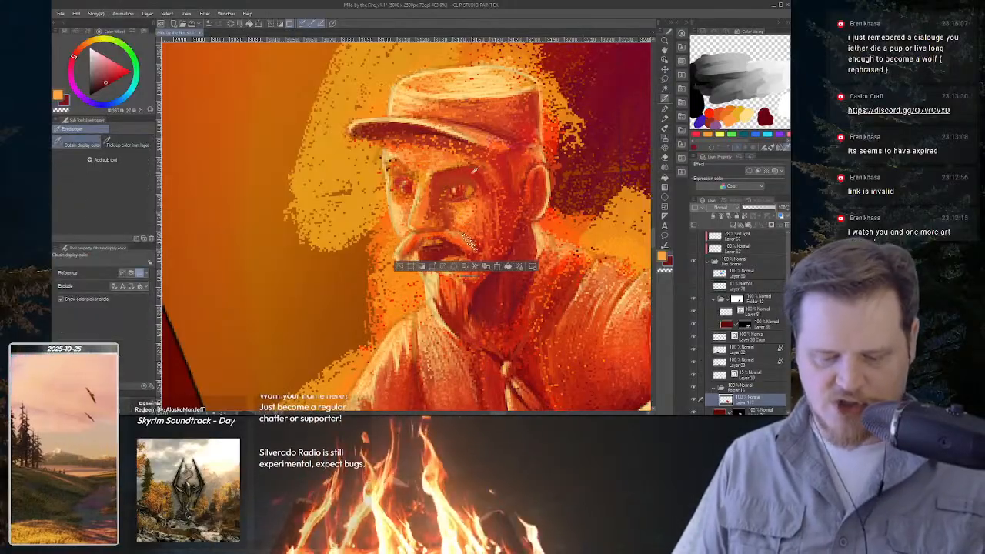
click(466, 240)
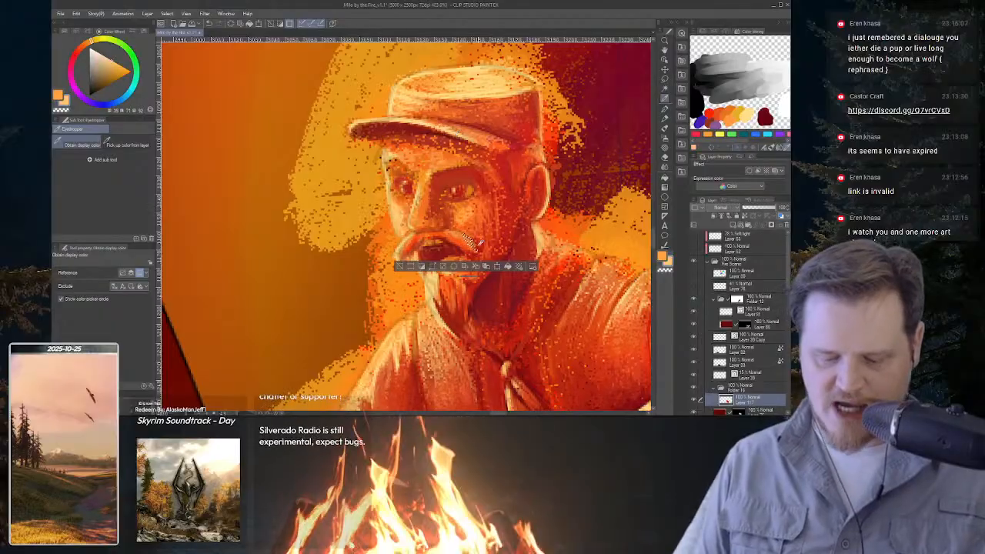
key(p)
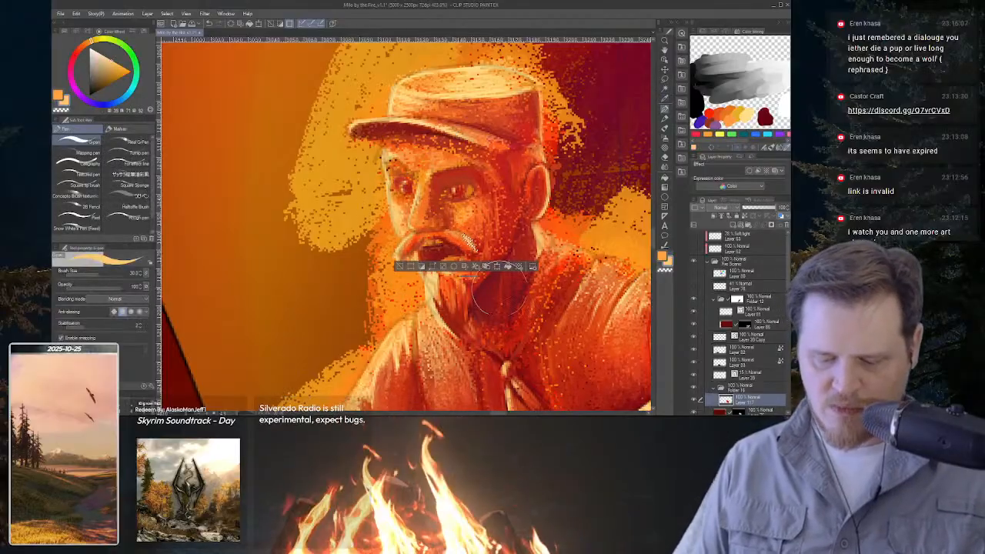
click(399, 267)
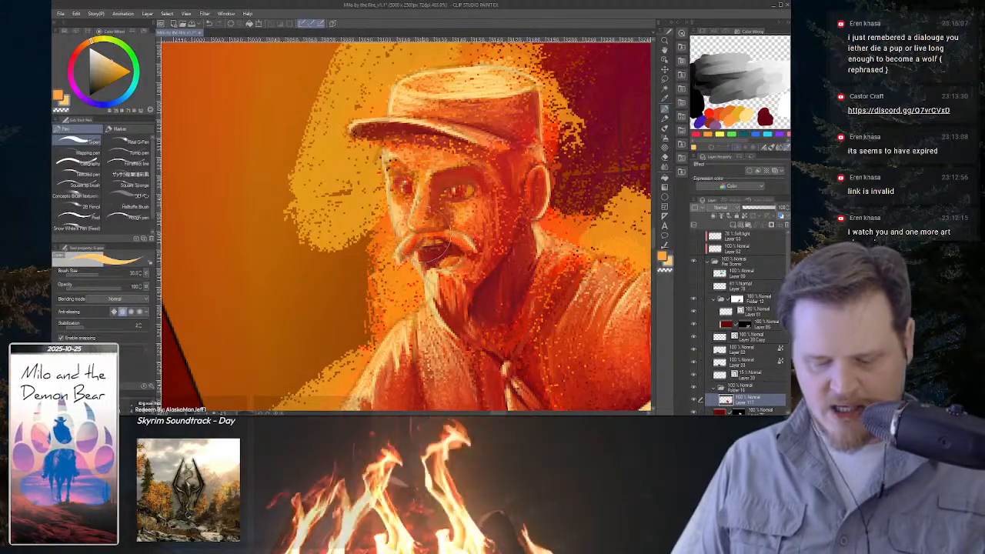
Lasso the thin strip between the nose and moustache and sample dark red from the background behind the man.
key(m)
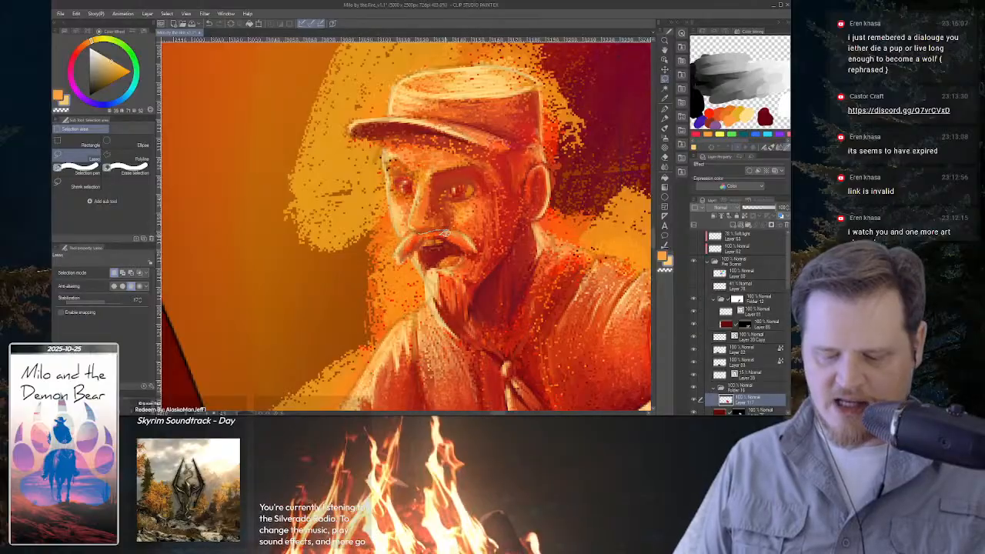
drag(447, 231, 421, 234)
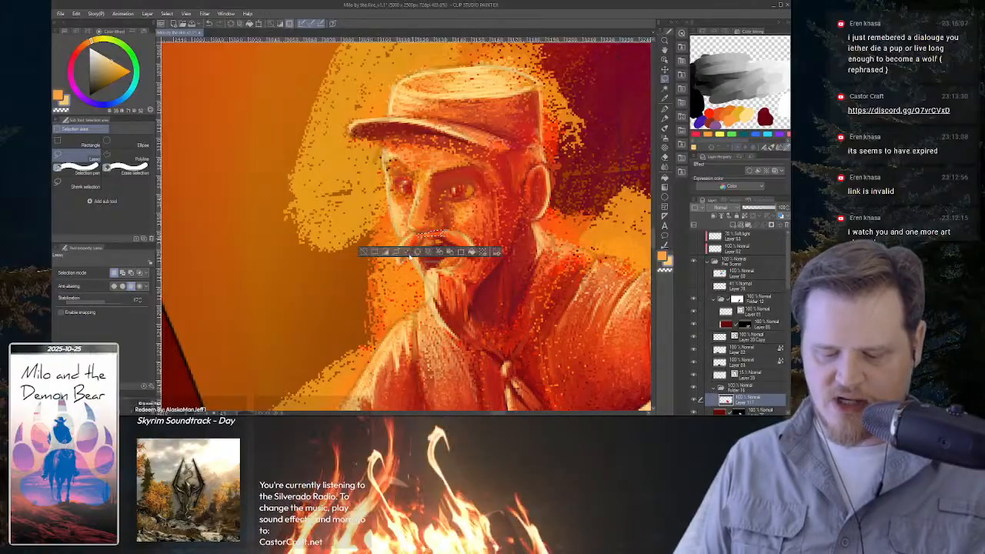
key(p)
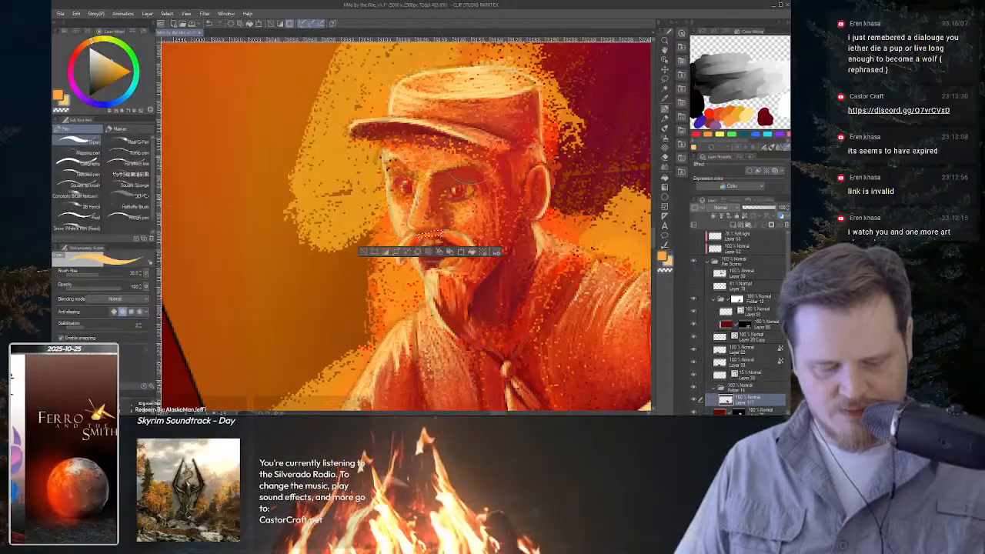
key(i)
click(590, 154)
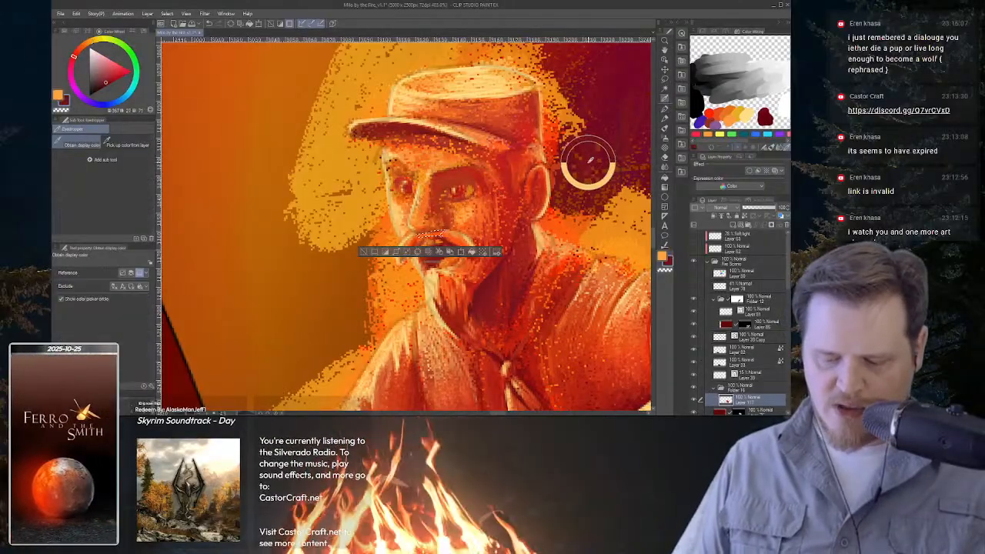
key(p)
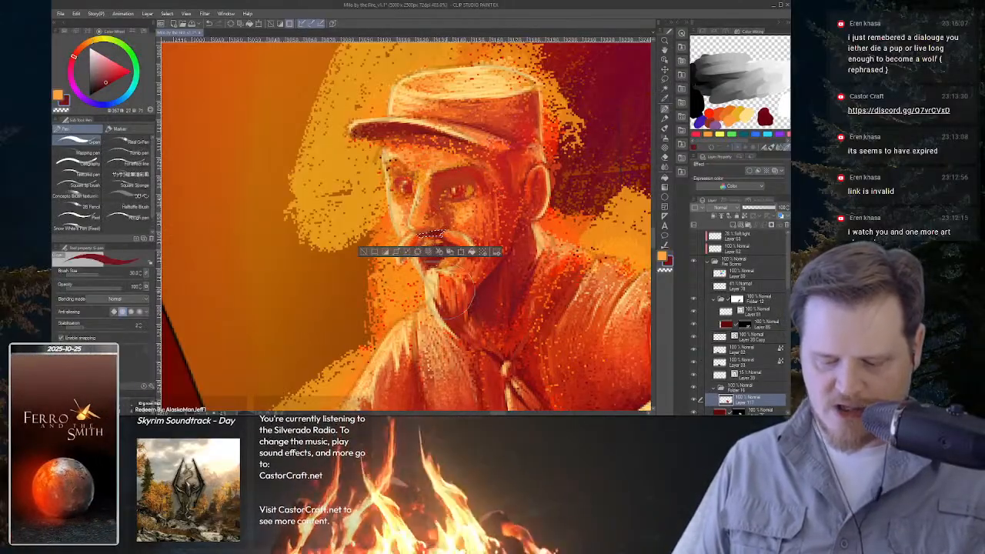
key(ctrl+d)
key(ctrl+z)
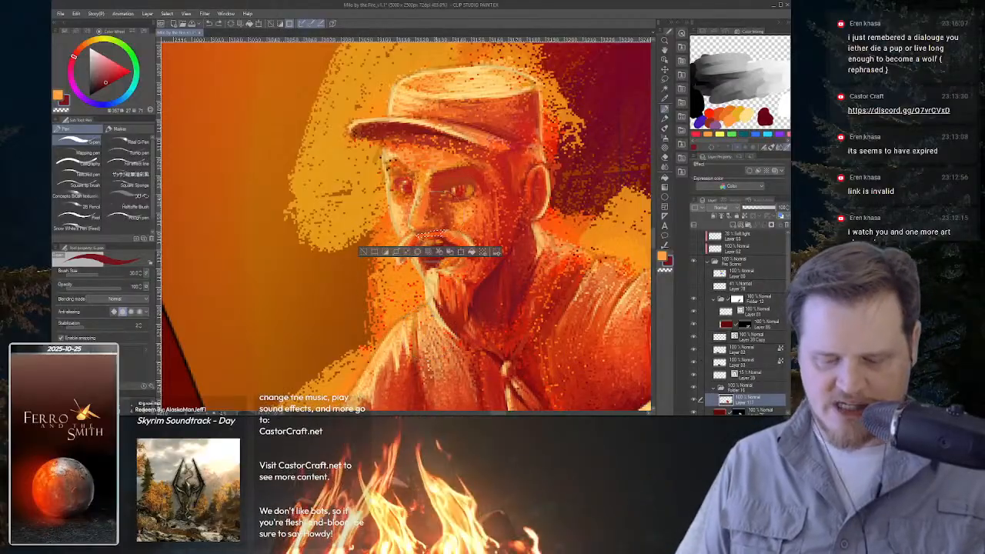
Shade the selected strip below the nose dark red with the Hard airbrush and deselect.
key(b)
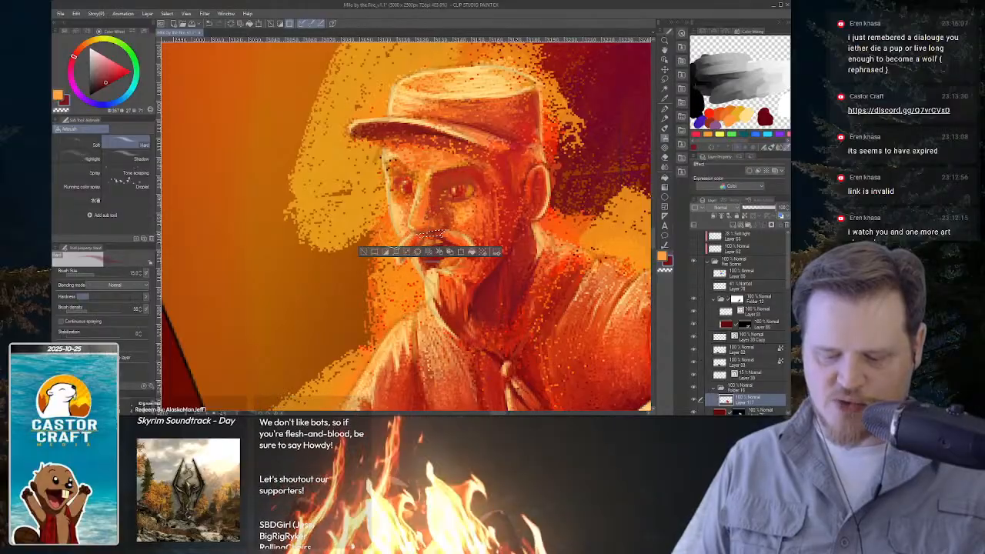
click(365, 252)
scroll(512, 263, down, 4)
key(space)
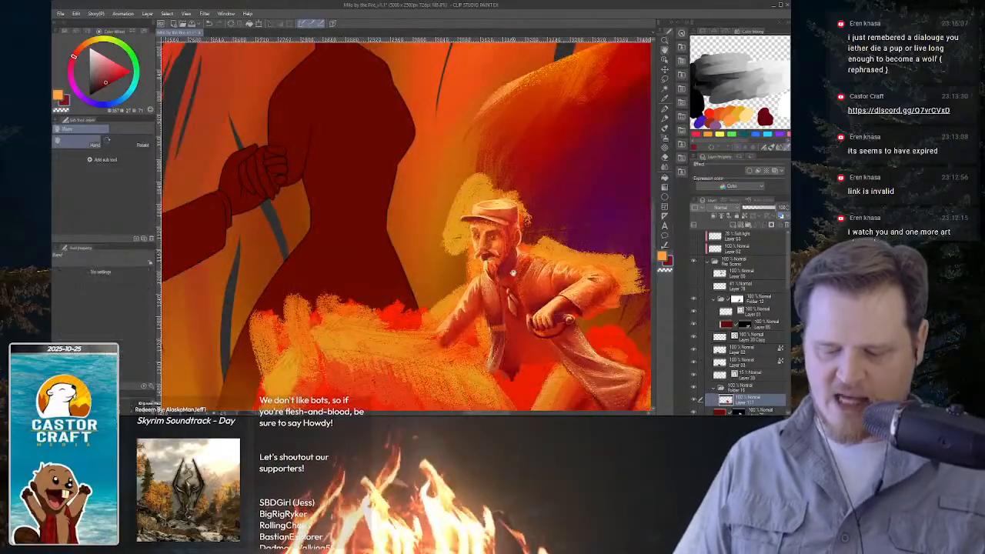
Lasso a narrow band directly under the nose tip, deepen it with the dark red Hard airbrush, and deselect.
scroll(512, 273, up, 8)
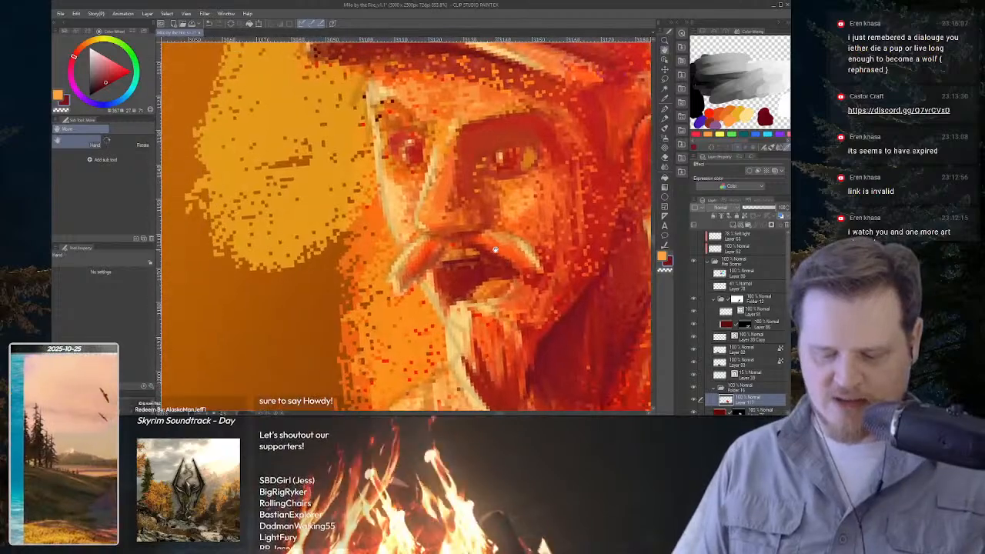
key(m)
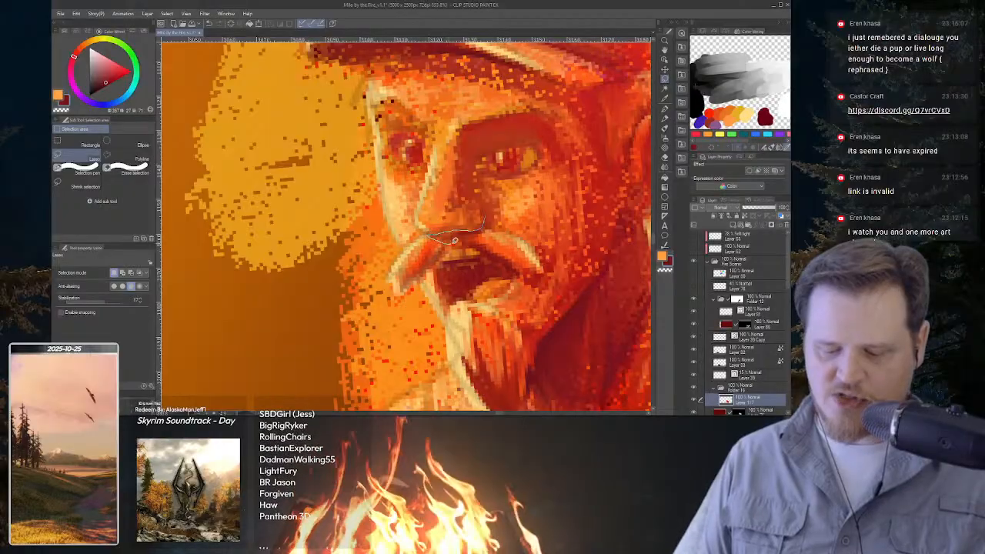
drag(471, 235, 469, 233)
key(h)
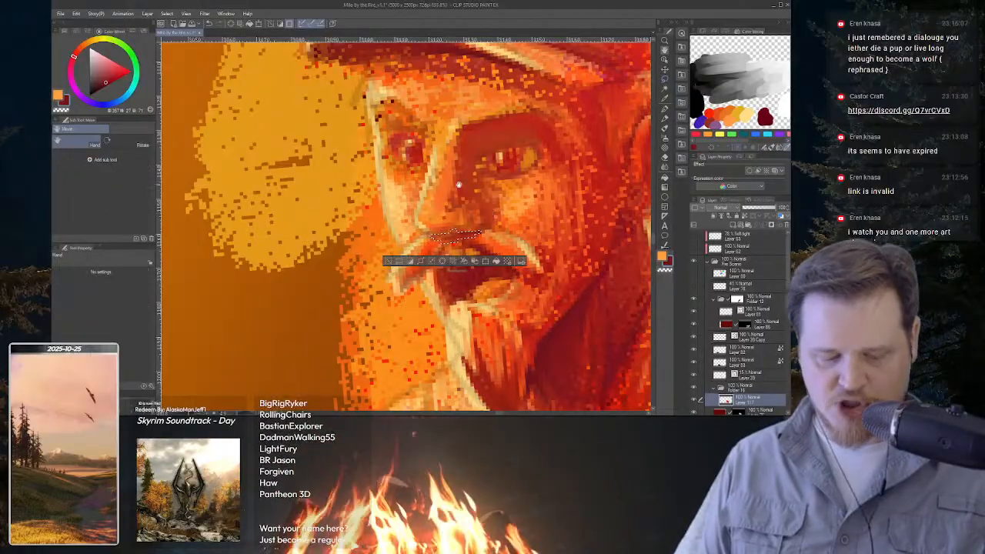
key(b)
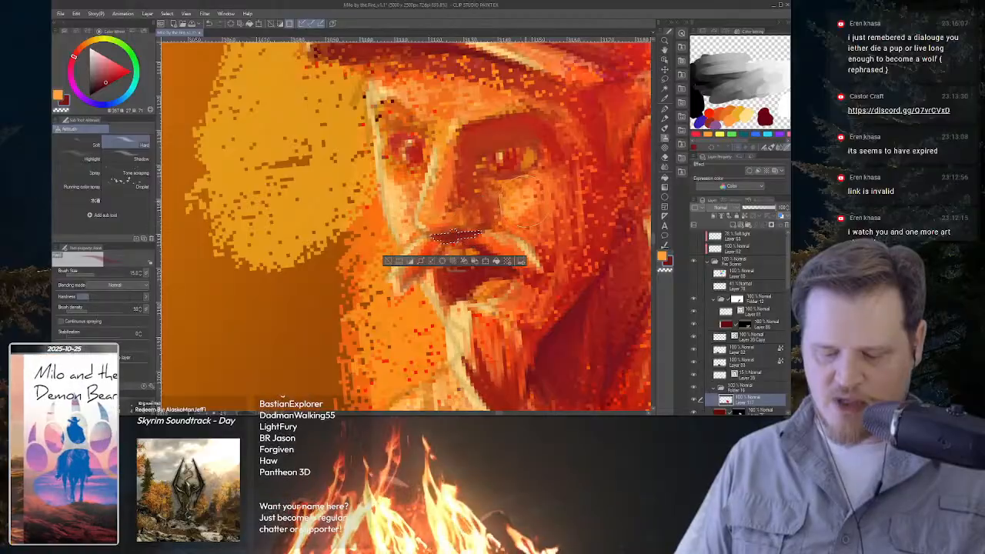
scroll(402, 260, down, 5)
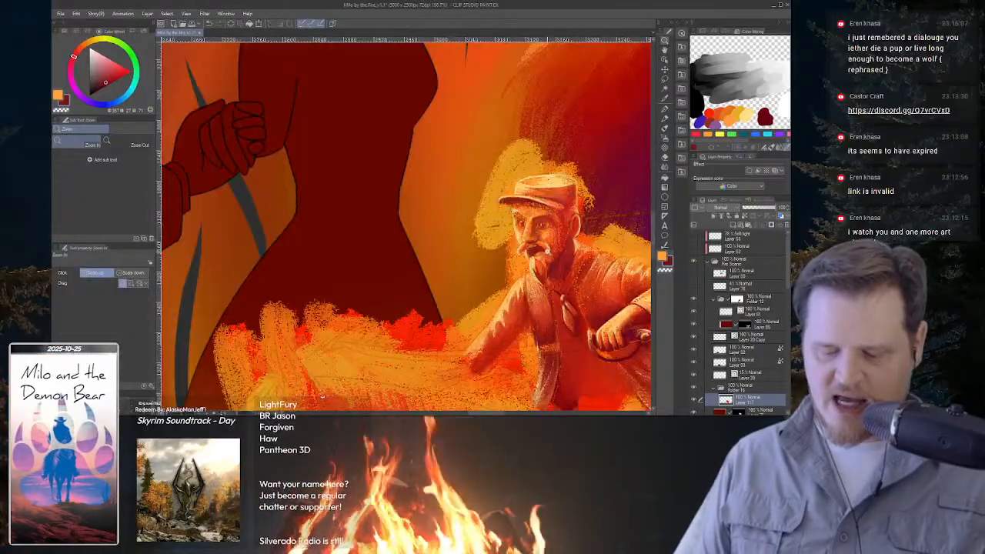
Lasso the nose's underside from tip to ear-side nostril, darken it with the dark red Hard airbrush, and deselect.
scroll(547, 251, up, 5)
key(m)
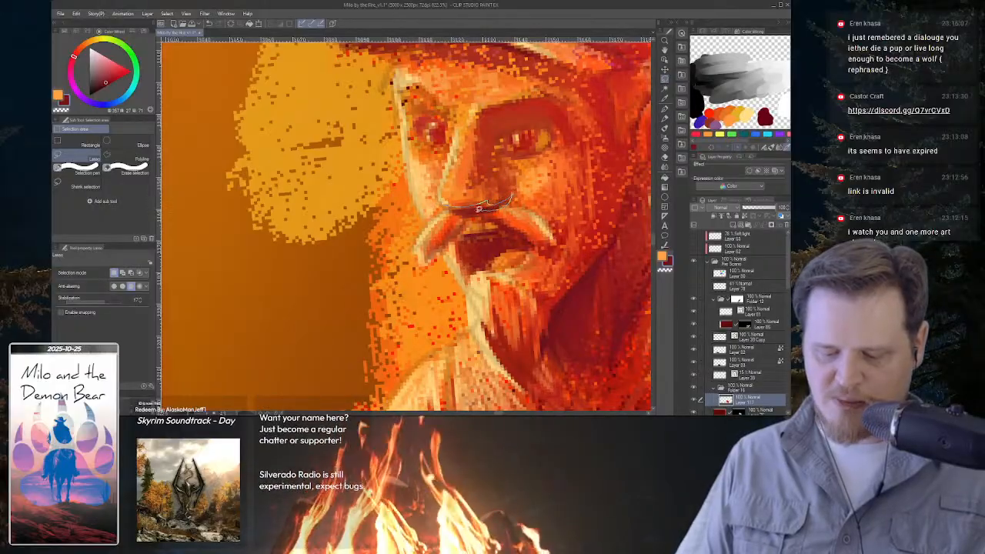
key(b)
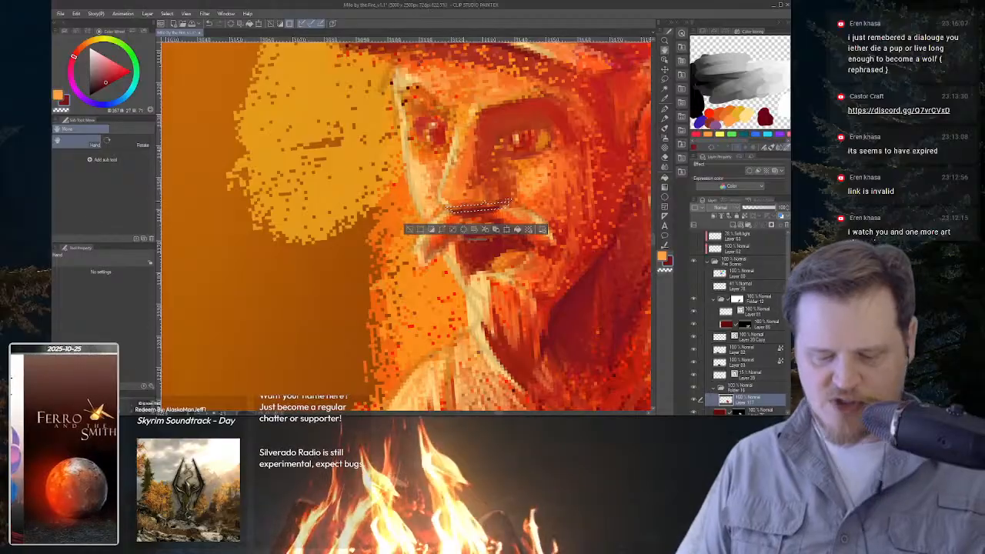
drag(477, 192, 502, 182)
key(ctrl+d)
key(ctrl+space)
drag(576, 241, 552, 231)
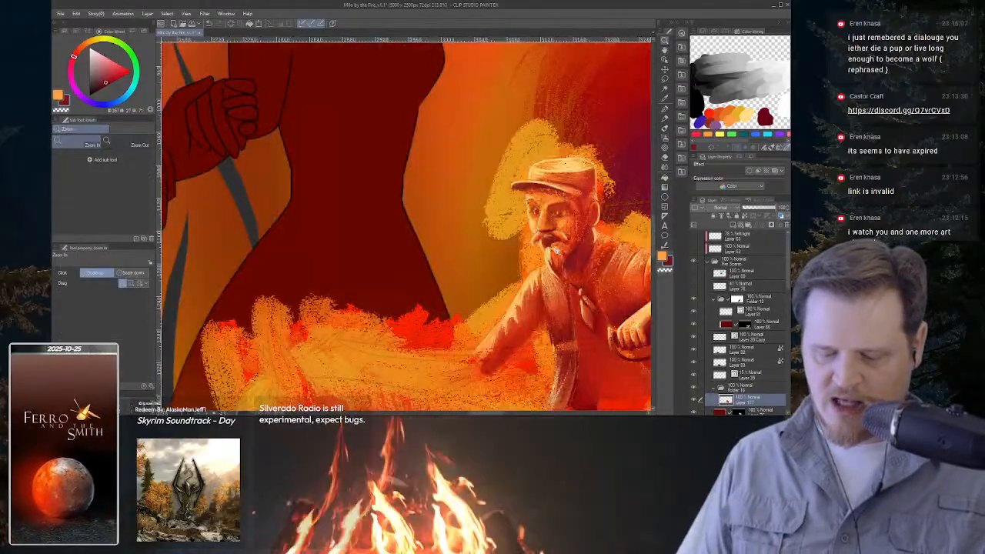
Lasso the small corner where the ear-side nostril meets the cheek, shade it dark red with the Hard airbrush, and deselect.
scroll(553, 232, up, 6)
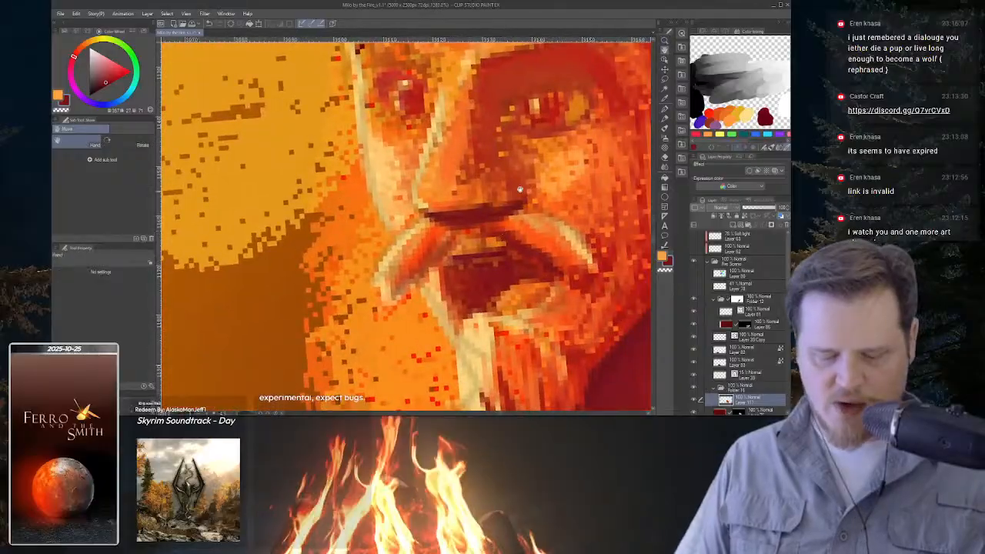
key(m)
mouse_move(508, 184)
mouse_down()
mouse_move(500, 200)
mouse_move(520, 184)
mouse_move(528, 209)
mouse_up()
click(524, 181)
key(i)
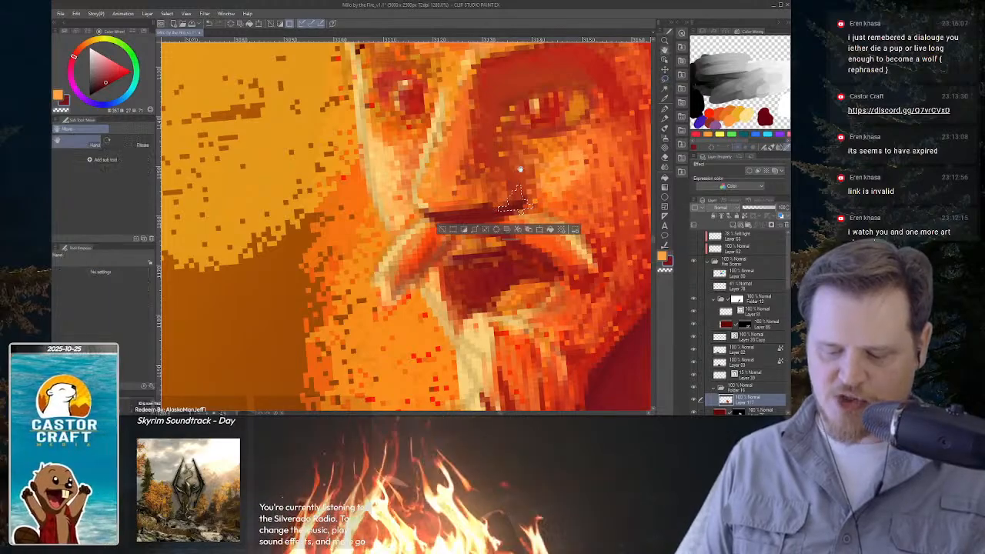
key(b)
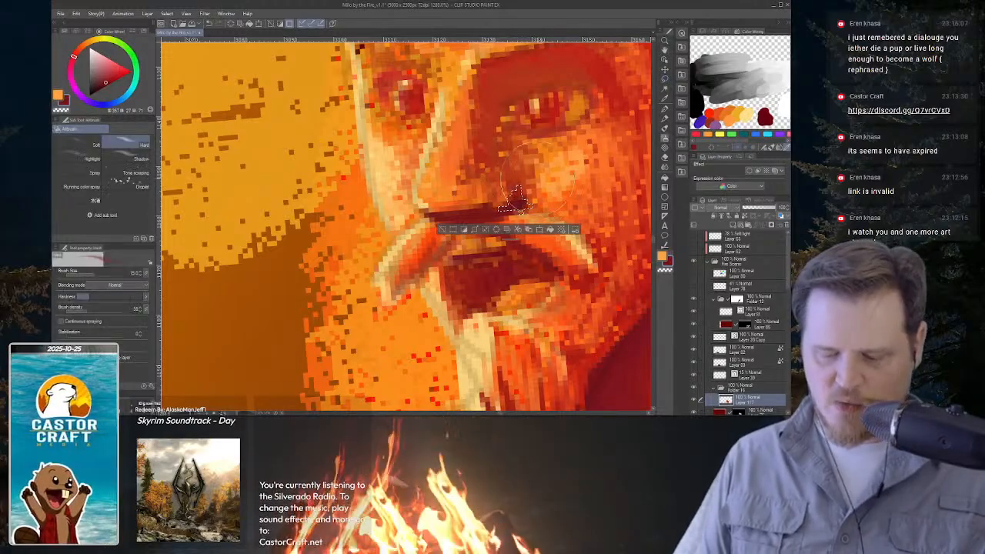
key(ctrl+d)
drag(464, 218, 454, 242)
scroll(454, 242, down, 4)
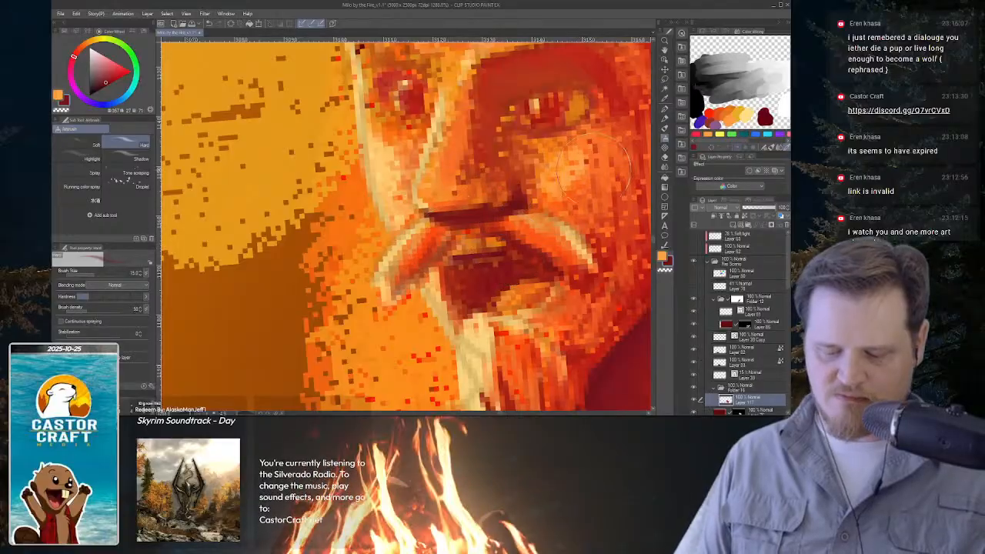
Lasso the ear-side nostril wing, darken it with the dark red Hard airbrush, undo the last stroke, and deselect.
scroll(520, 248, up, 4)
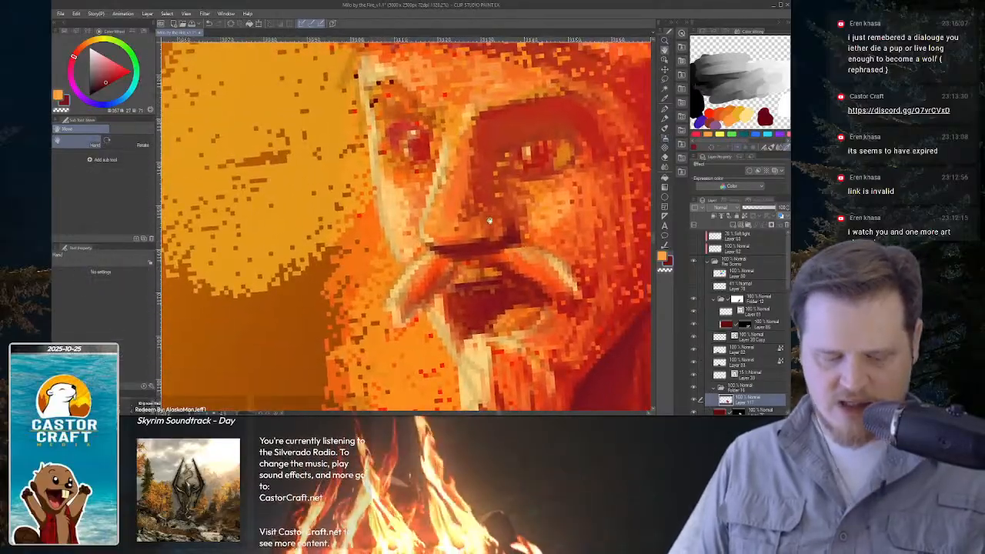
key(m)
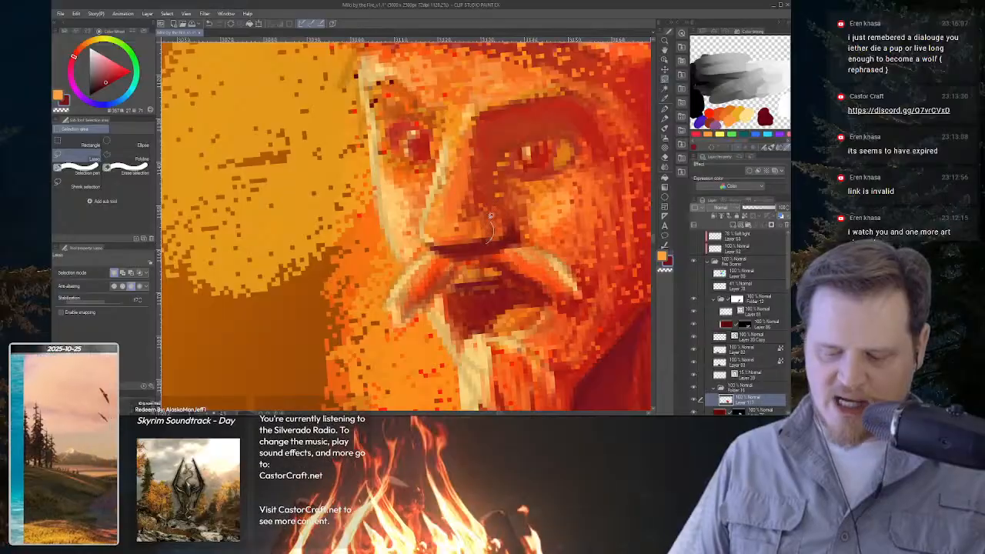
mouse_move(487, 241)
mouse_down()
mouse_move(489, 206)
mouse_move(509, 215)
mouse_move(502, 223)
mouse_up()
key(space)
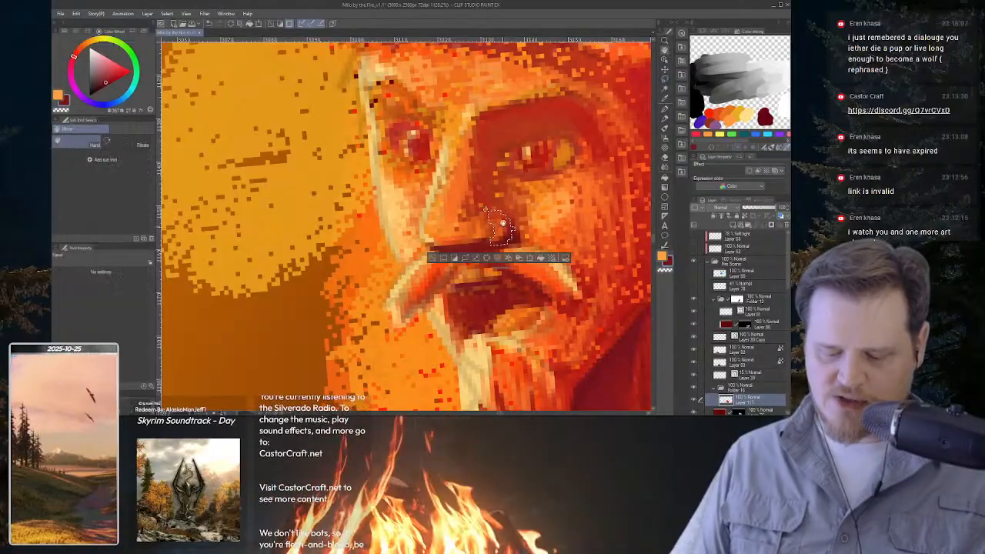
key(b)
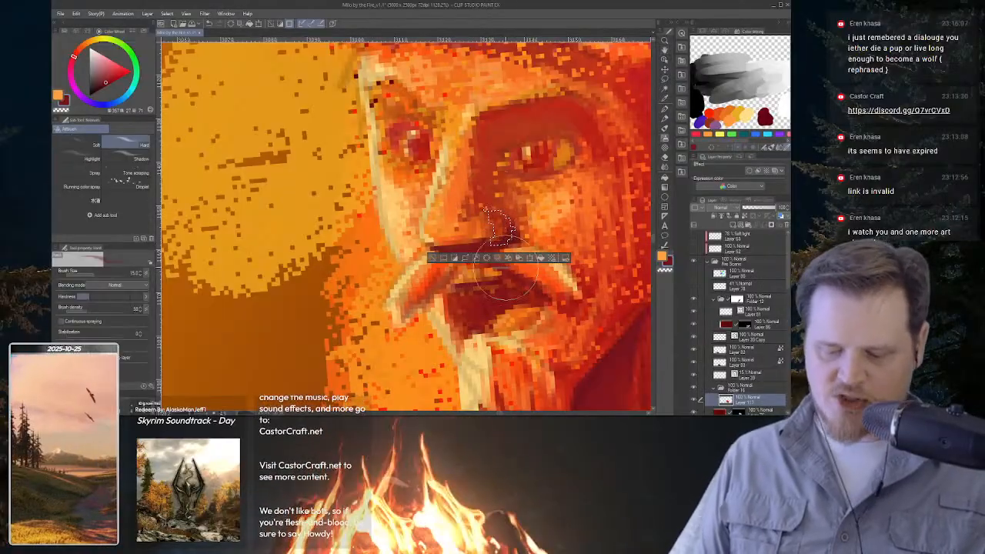
drag(484, 308, 511, 318)
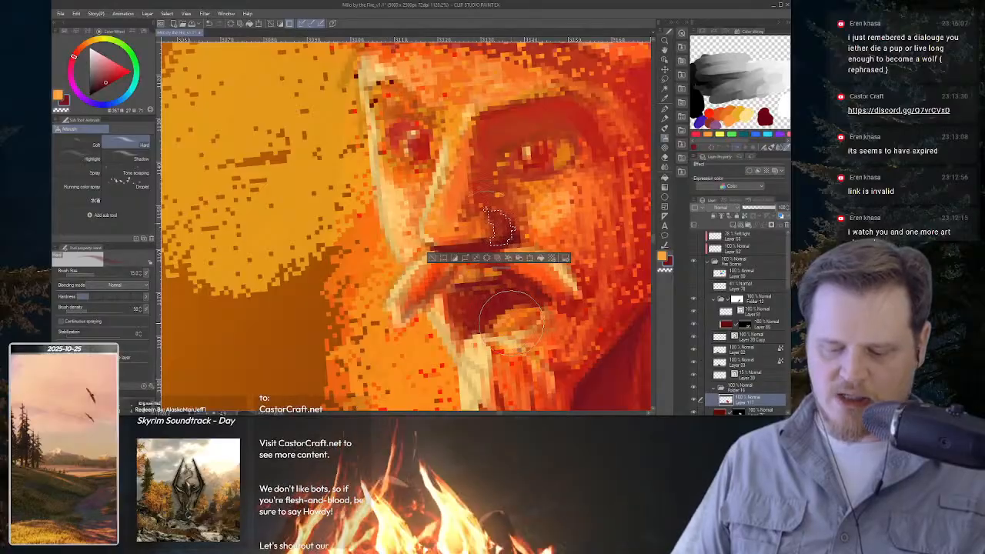
key(ctrl+z)
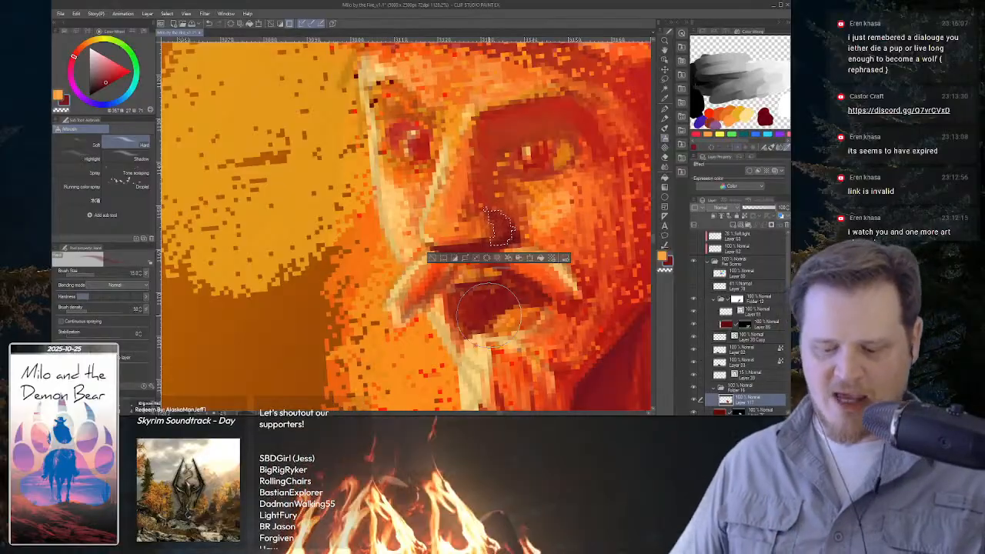
key(ctrl+d)
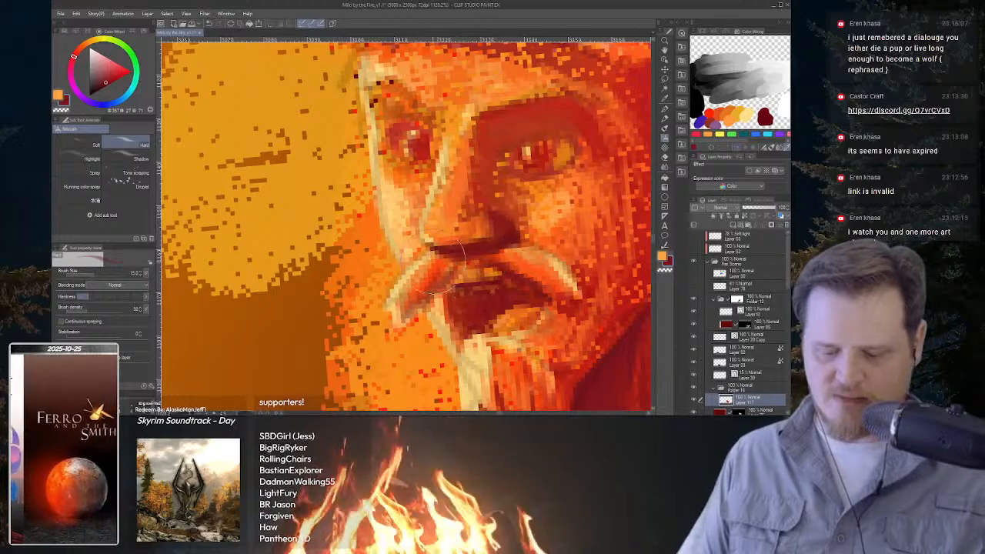
Lasso the shadowed side of the nose from the eye corner down to the nostril, darken it with the Hard airbrush, and deselect.
drag(561, 251, 526, 185)
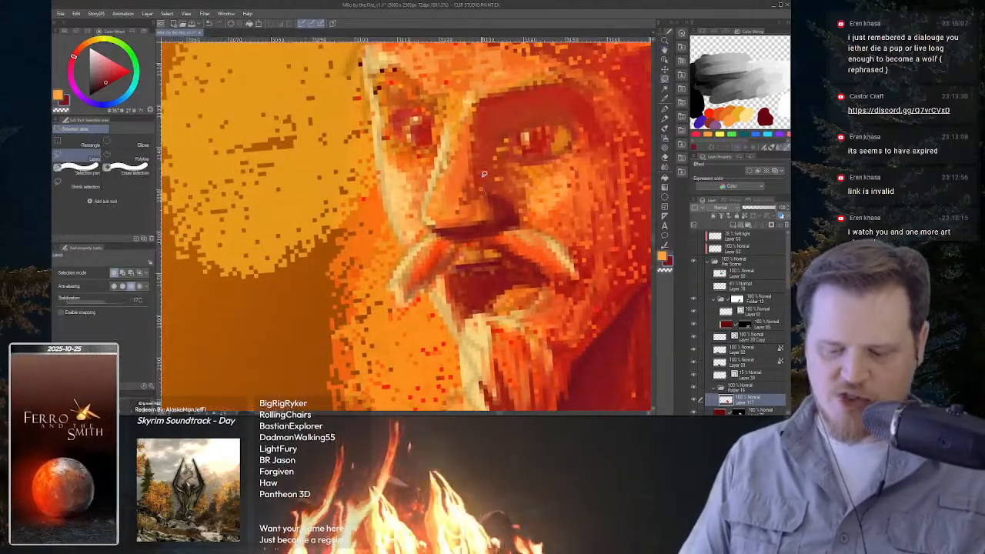
drag(514, 214, 510, 212)
key(space)
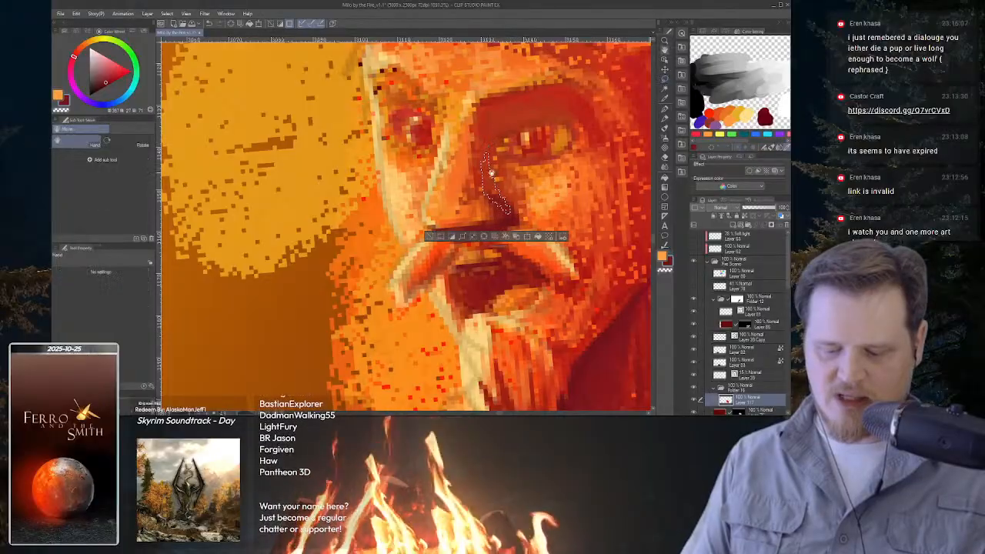
key(b)
drag(488, 165, 504, 202)
click(429, 236)
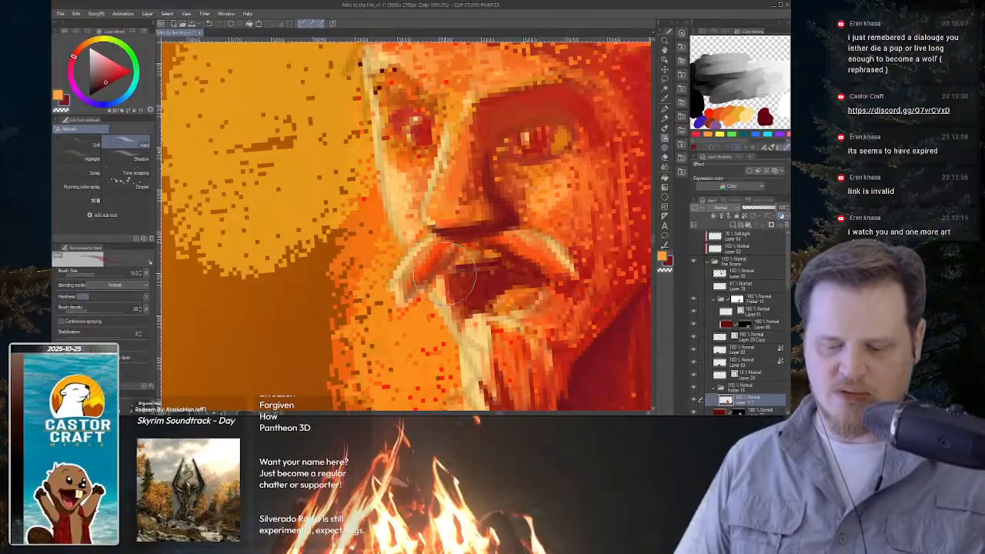
Lasso a tapered sliver along the nose bridge's shadow edge, shade it dark red with the Hard airbrush, and deselect.
key(m)
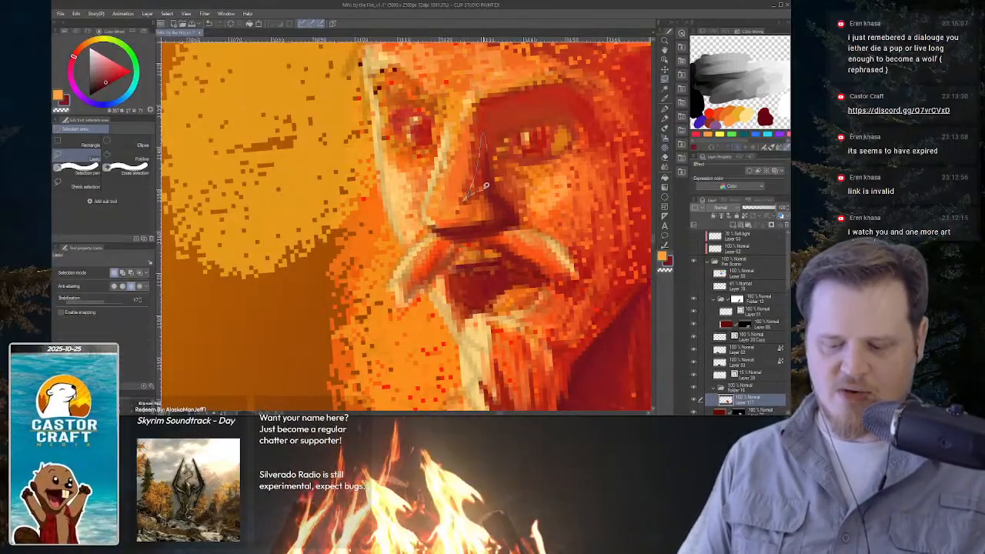
drag(486, 186, 472, 194)
key(b)
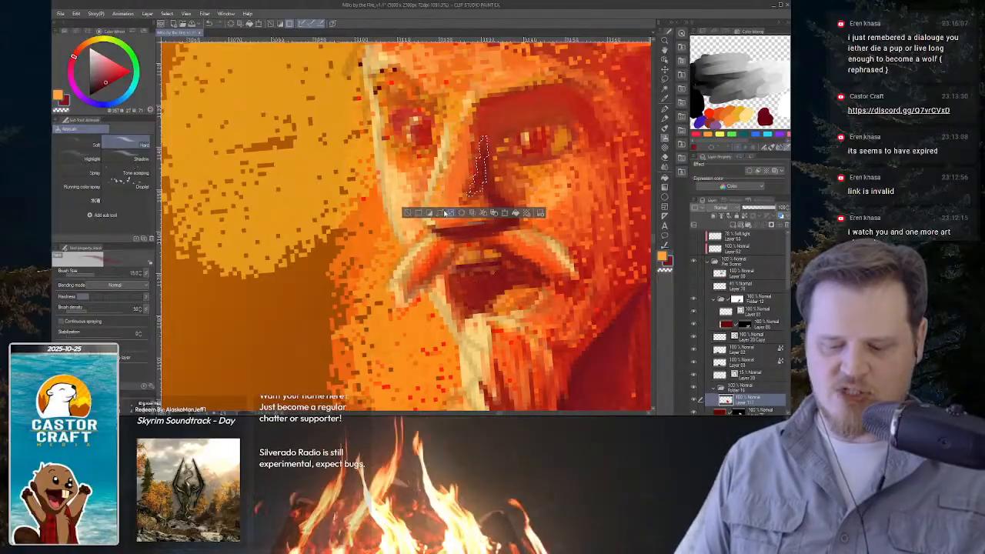
key(ctrl+d)
Lasso the strip beside the nose from the inner eye corner to the nostril, shade it medium red with the Hard airbrush, and deselect.
drag(640, 223, 489, 198)
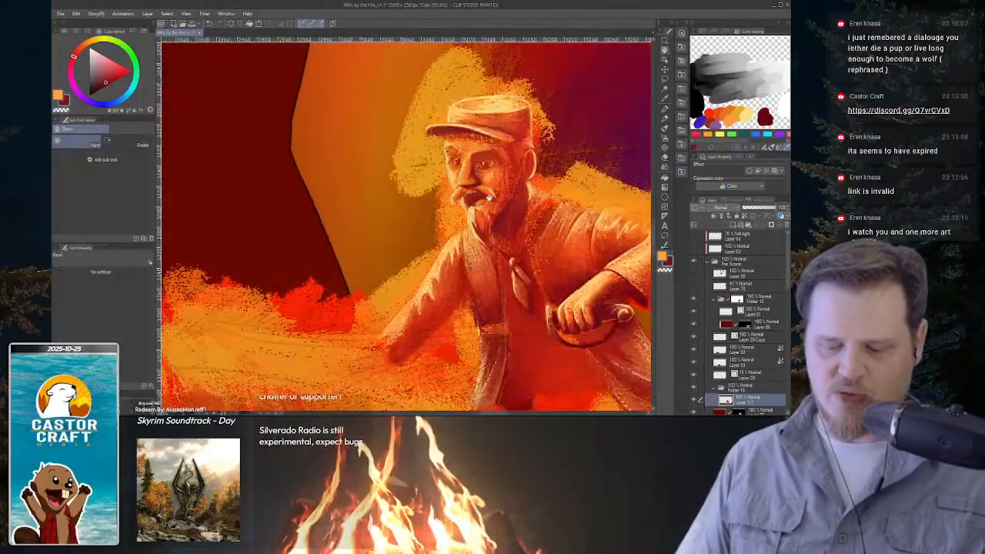
drag(481, 156, 524, 213)
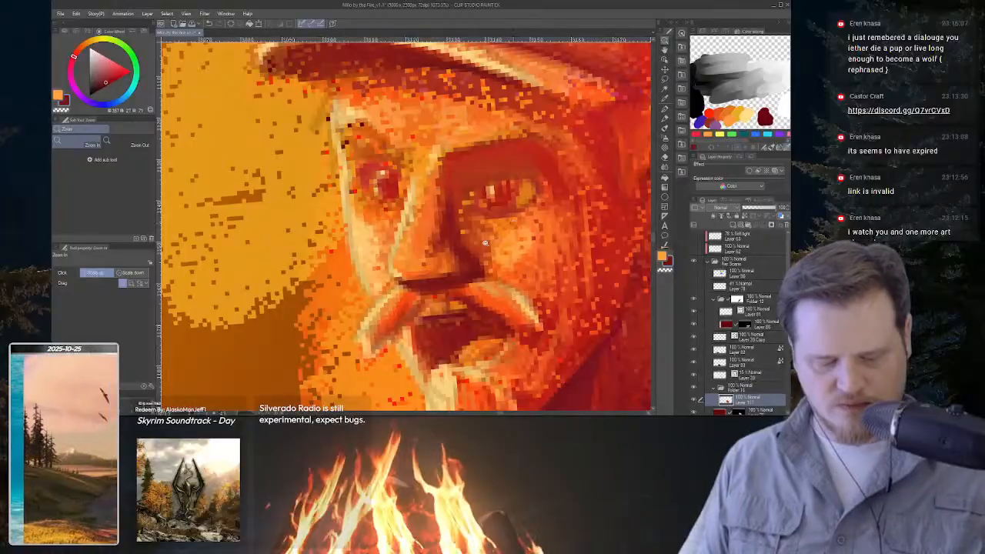
key(m)
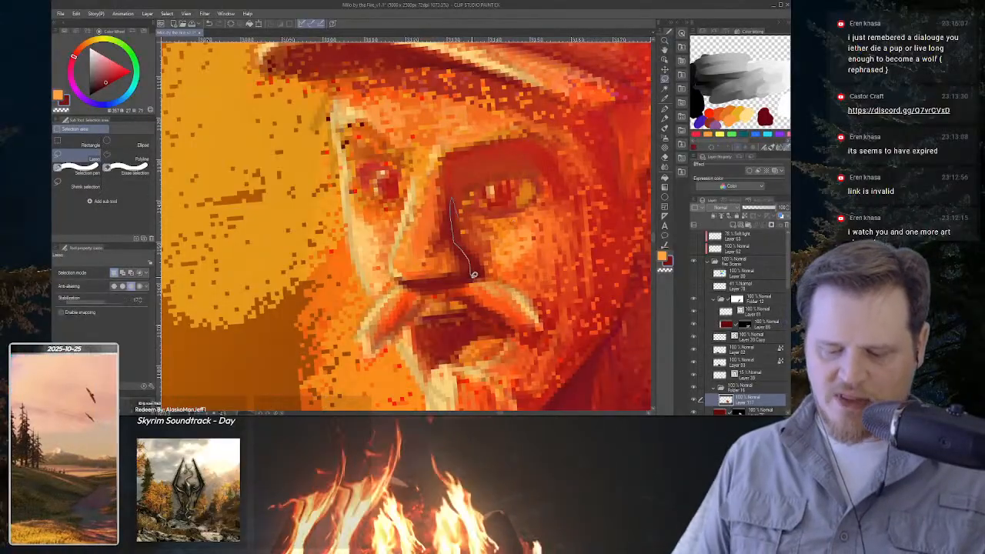
drag(489, 276, 488, 277)
key(i)
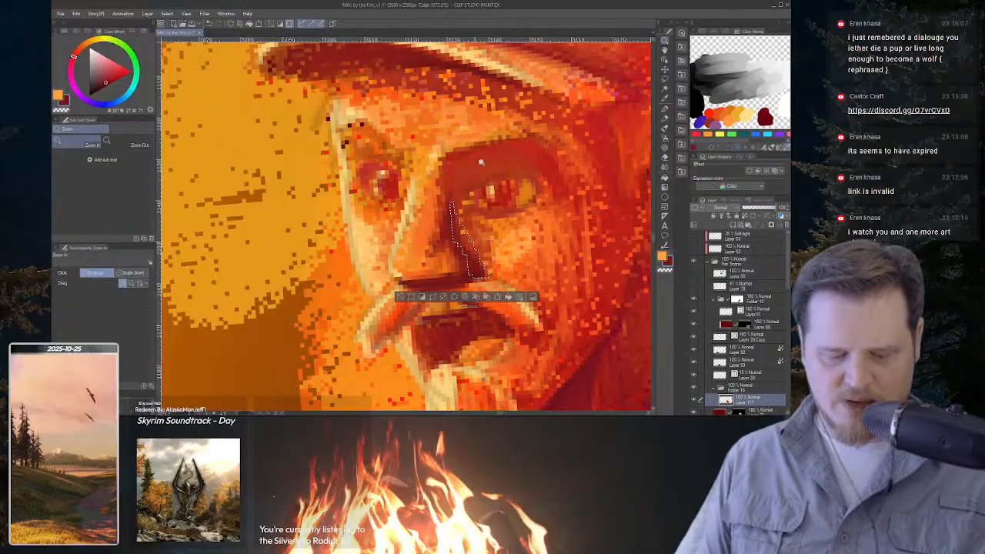
key(ctrl+space)
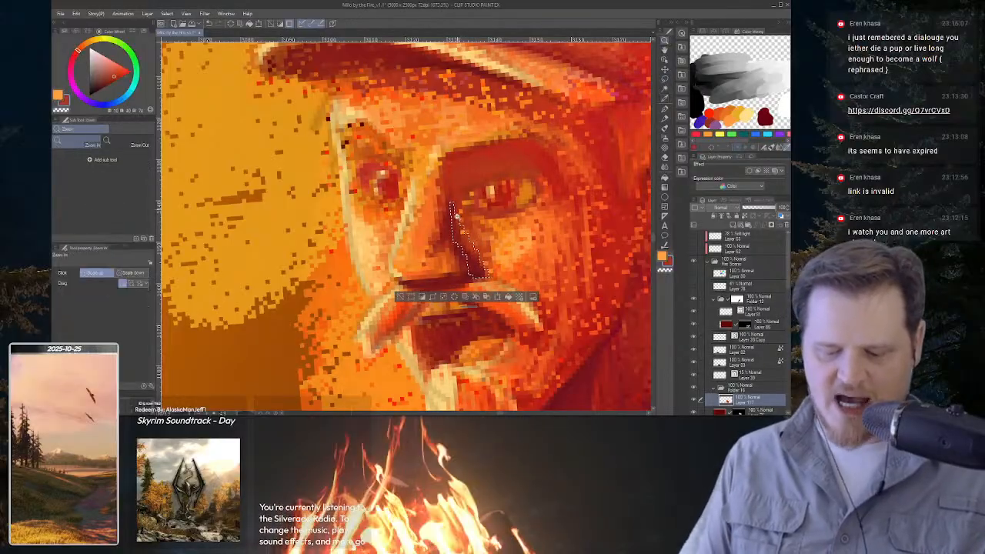
click(450, 196)
key(b)
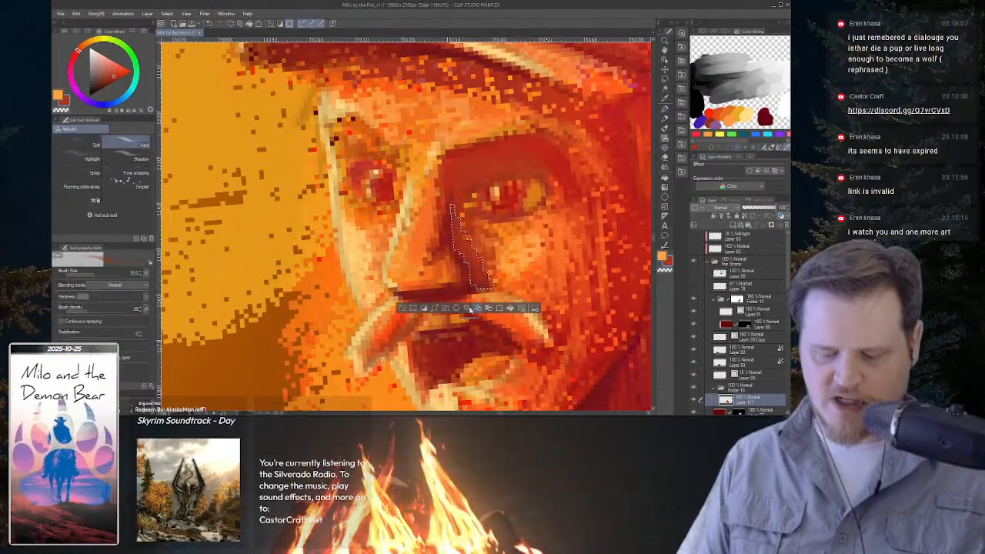
key(ctrl+alt+space)
click(531, 248)
key(ctrl+space)
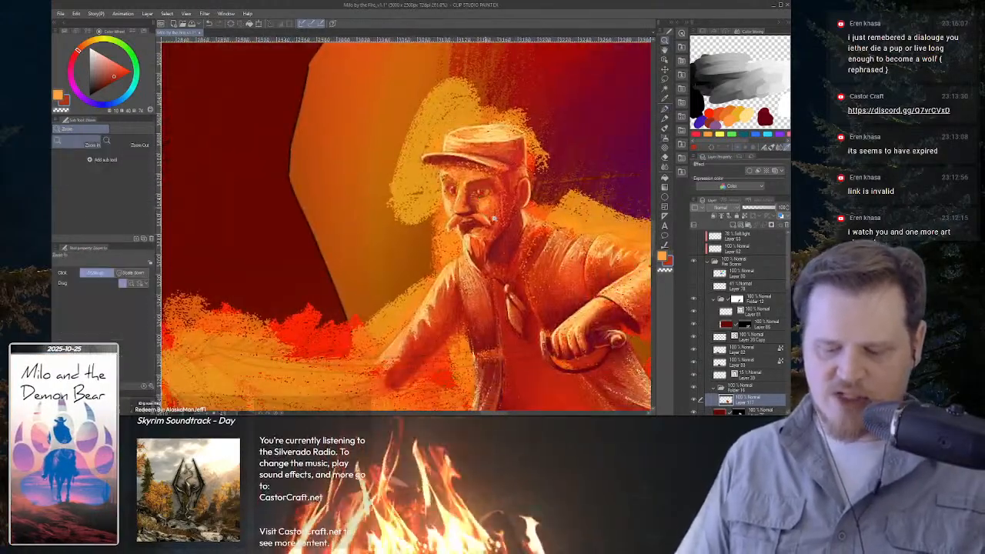
click(495, 216)
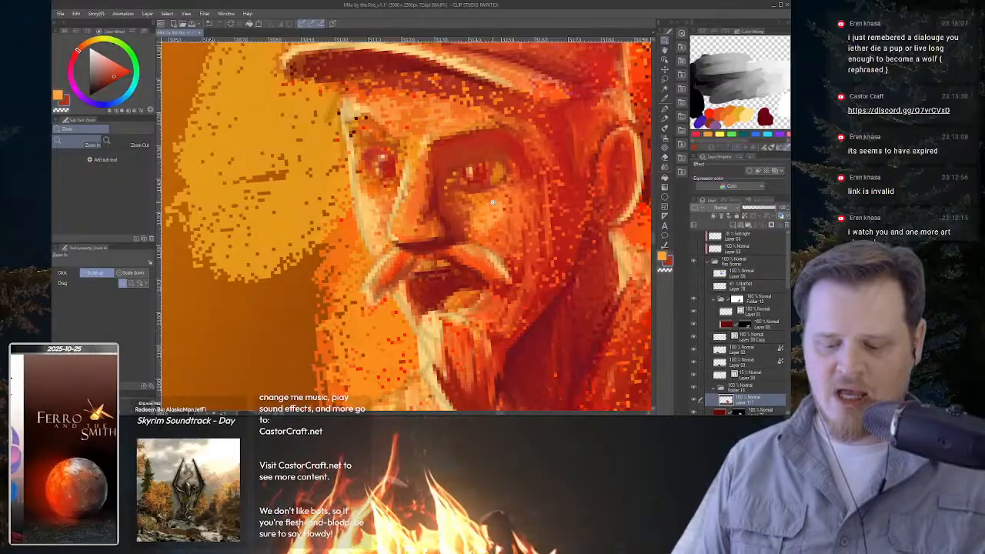
Reduce the pen's brush size to 1.5 and sample the dark red on the shadowed side of the nose.
key(b)
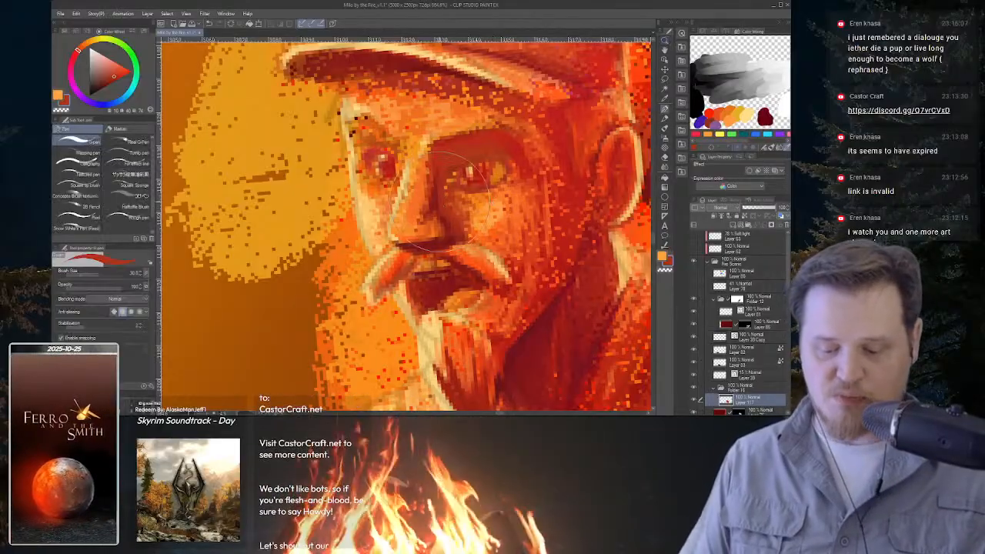
key(bracketleft)
key(bracketleft)
key(bracketleft)
key(bracketleft)
key(bracketleft)
key(bracketleft)
key(bracketleft)
key(bracketleft)
key(bracketleft)
key(bracketleft)
key(bracketleft)
key(bracketleft)
key(bracketleft)
key(bracketleft)
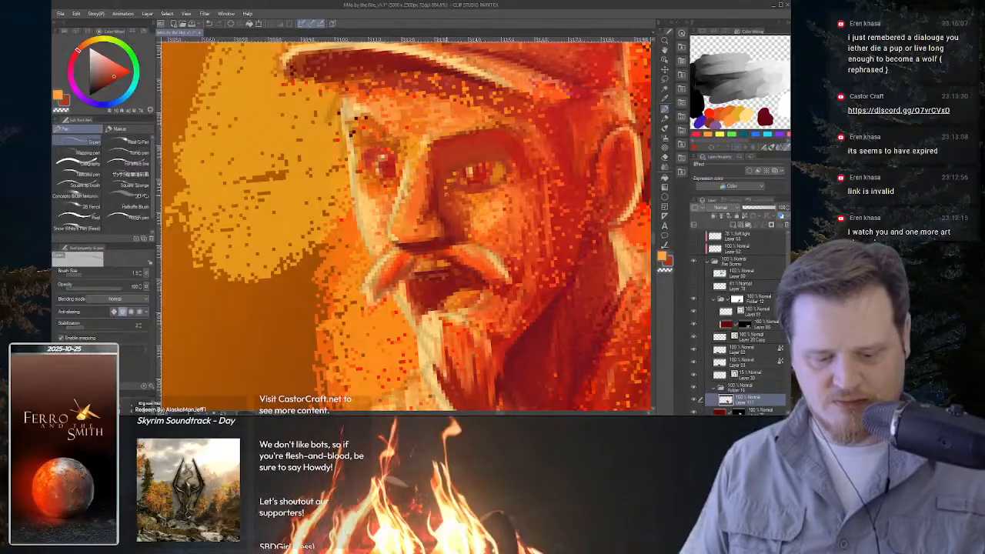
alt+click(444, 201)
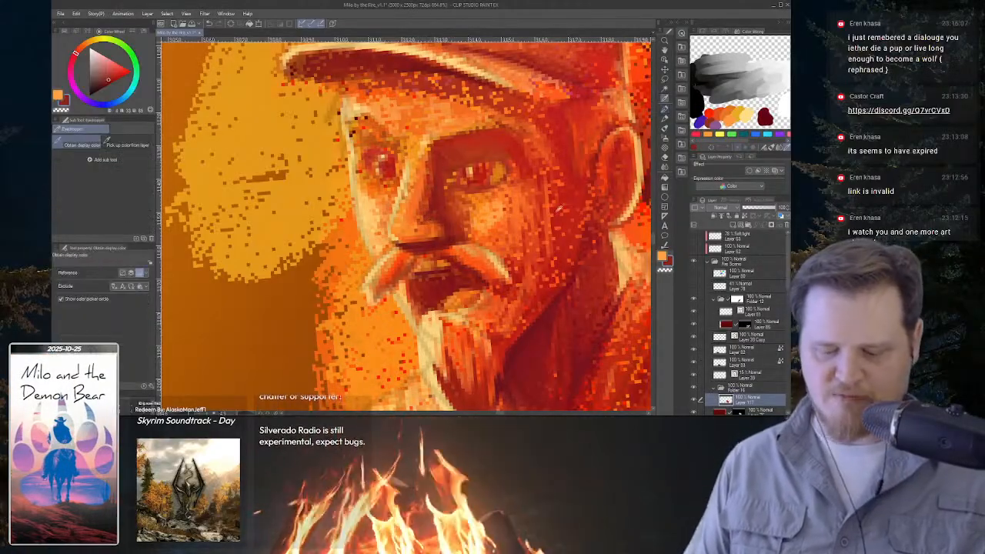
Refine the nose bridge and its shadowed side with fine pen strokes, using reds sampled from the nose and cheek.
alt+click(563, 235)
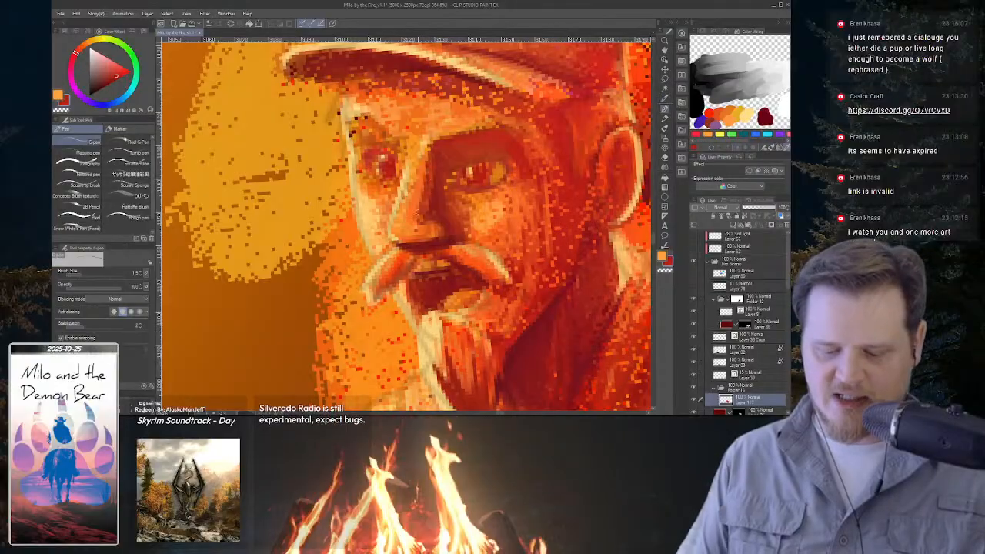
drag(418, 210, 428, 158)
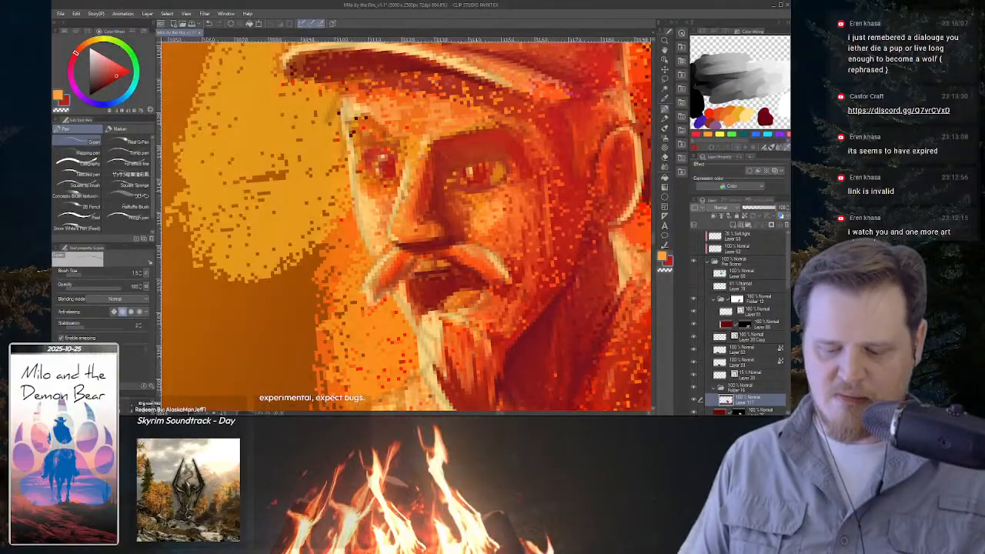
alt+click(436, 204)
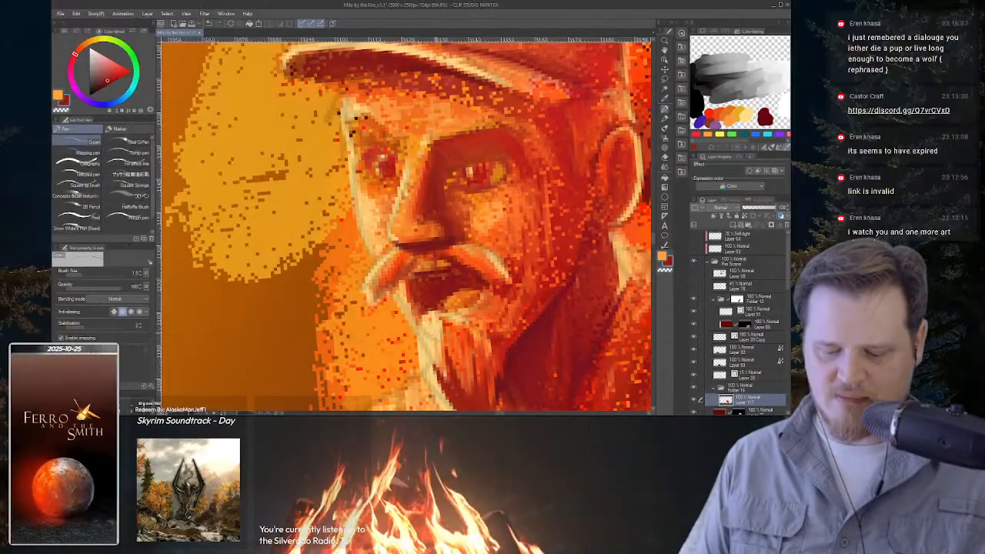
key(i)
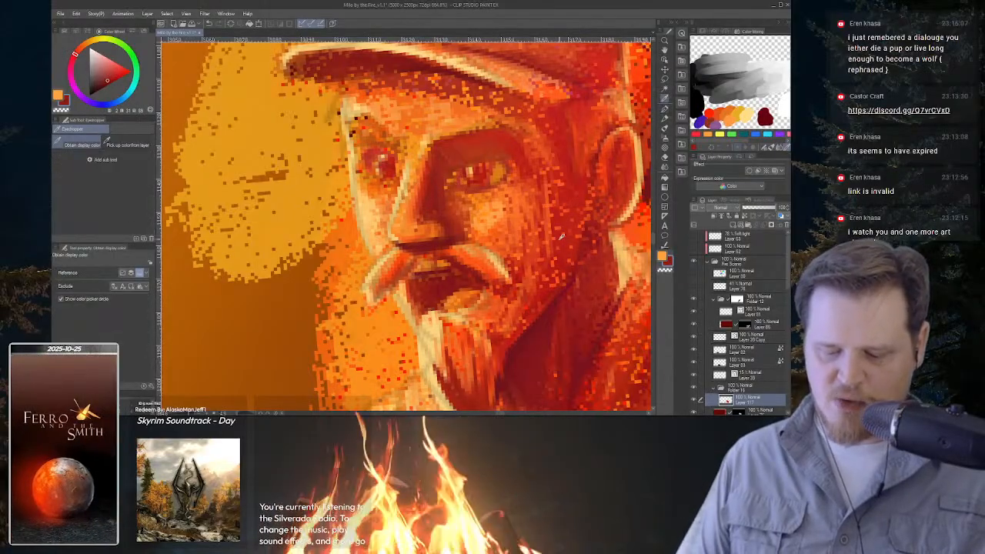
alt+click(560, 240)
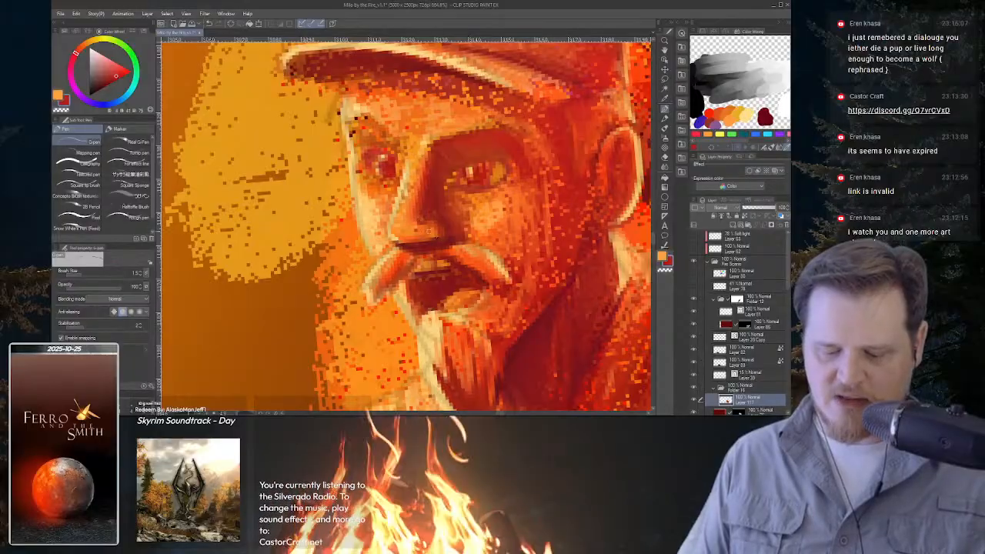
key(ctrl+space)
drag(531, 225, 506, 240)
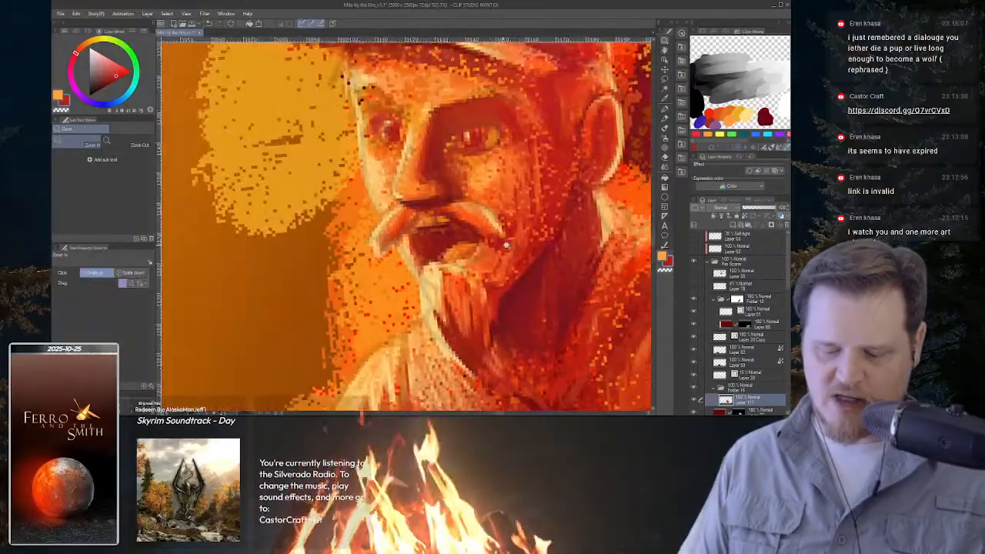
drag(437, 191, 459, 213)
key(p)
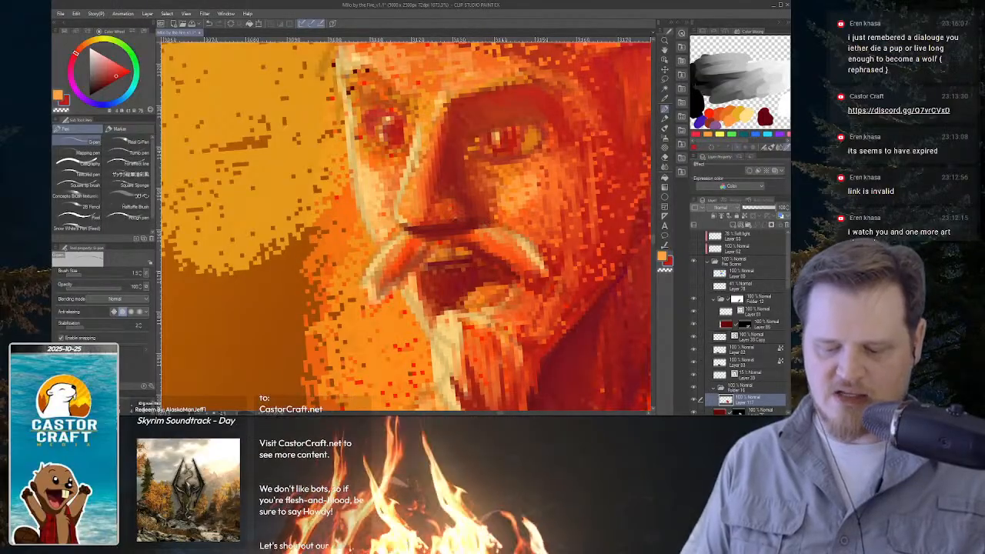
Lasso a thin sliver along the shoulder-side collar edge and darken it with the Hard airbrush in dark red.
key(h)
key(ctrl+0)
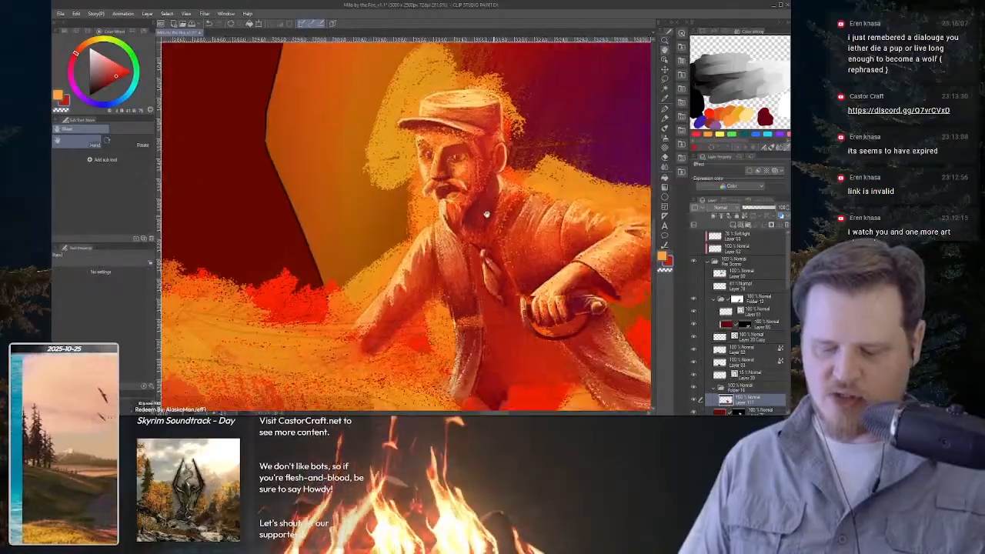
scroll(486, 215, up, 5)
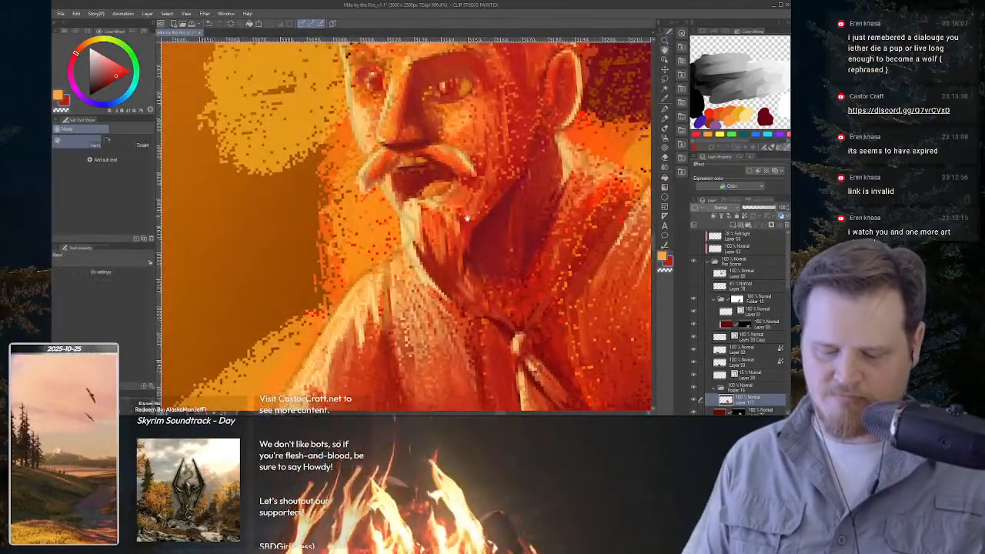
drag(488, 260, 484, 152)
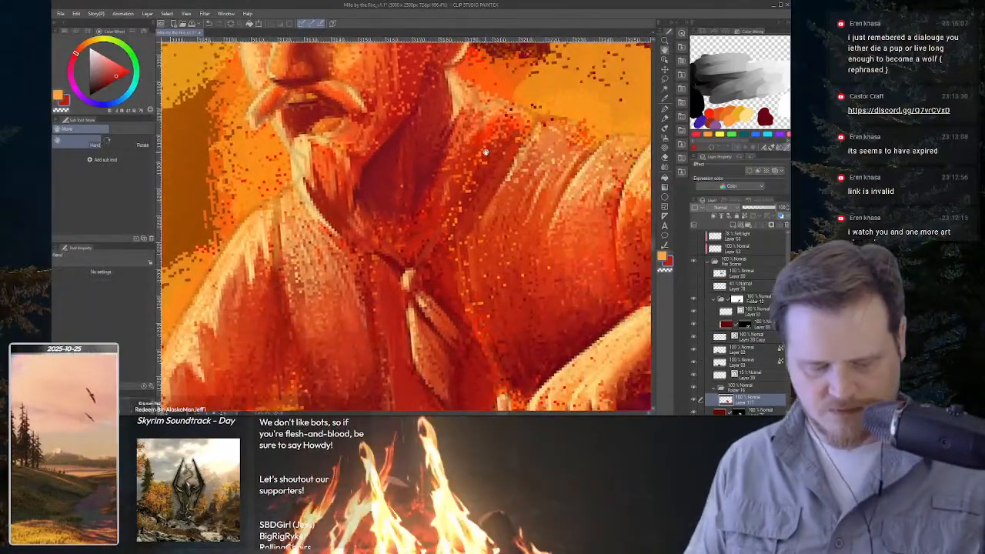
key(m)
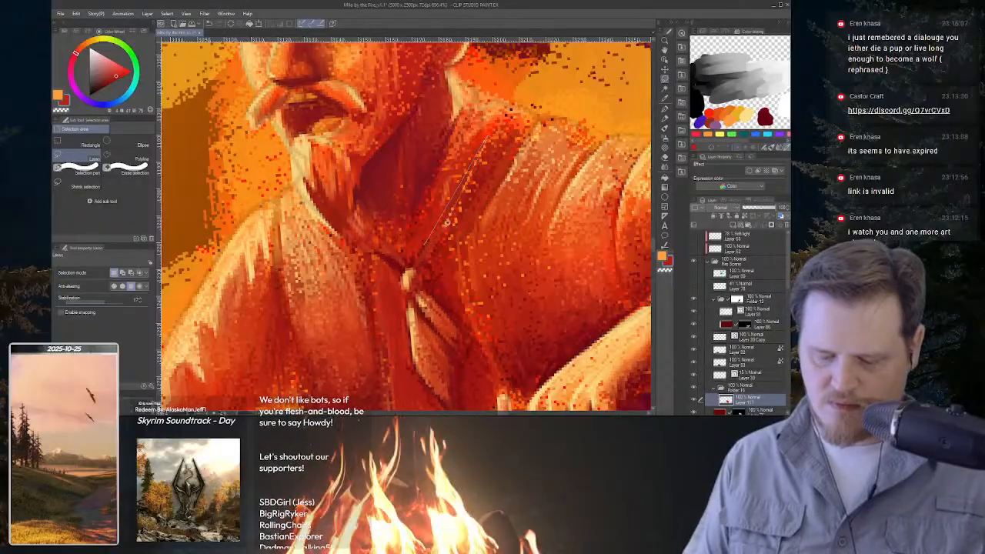
drag(435, 230, 432, 234)
key(h)
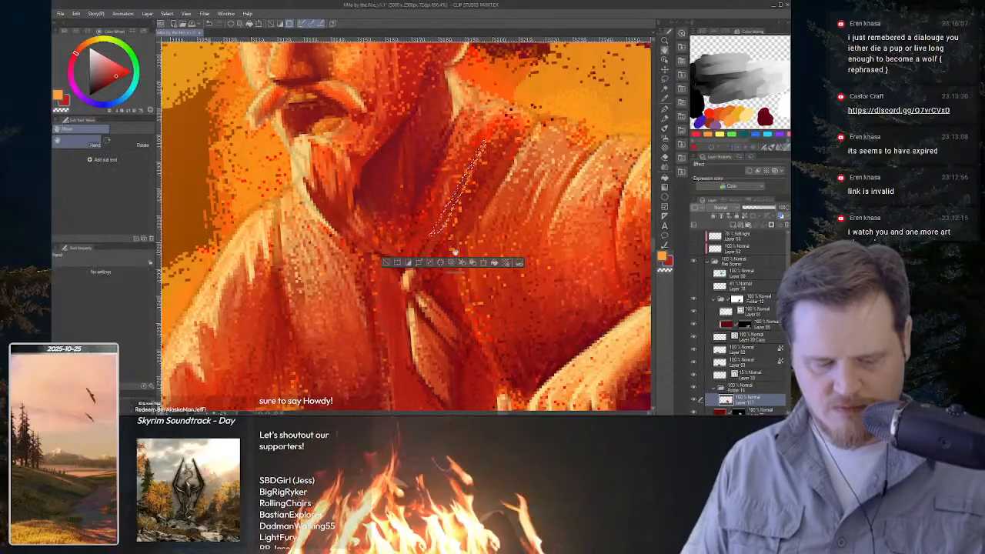
key(b)
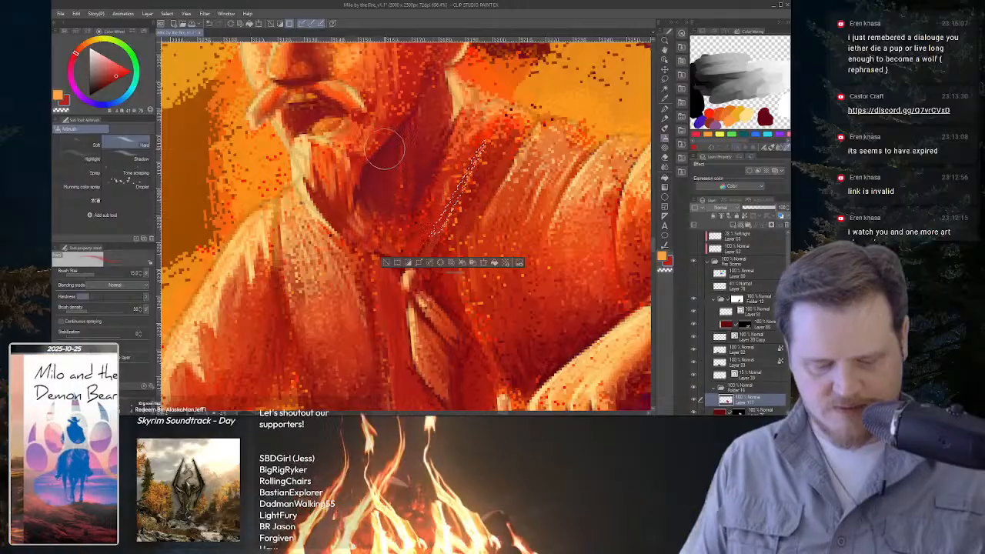
alt+click(460, 223)
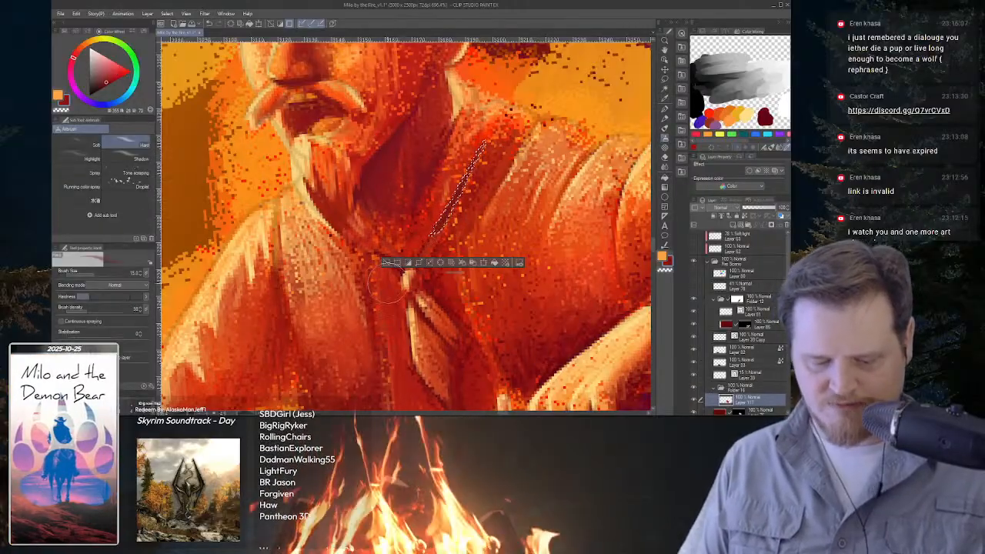
Lasso a V-shaped strip along the neckline down to the neckerchief knot, darken it with the dark red Hard airbrush, and deselect.
key(m)
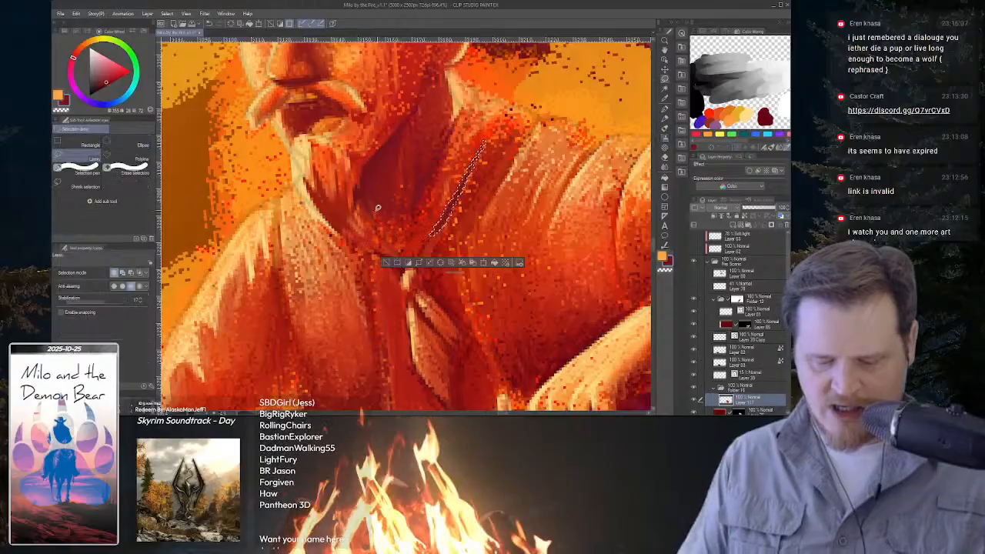
click(409, 256)
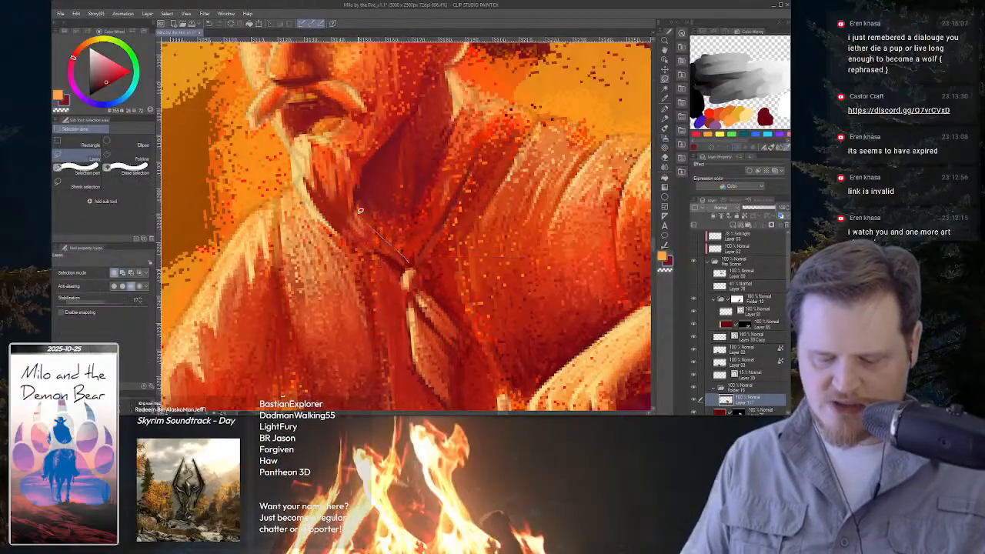
mouse_move(355, 198)
mouse_down()
mouse_move(411, 250)
mouse_move(444, 204)
mouse_up()
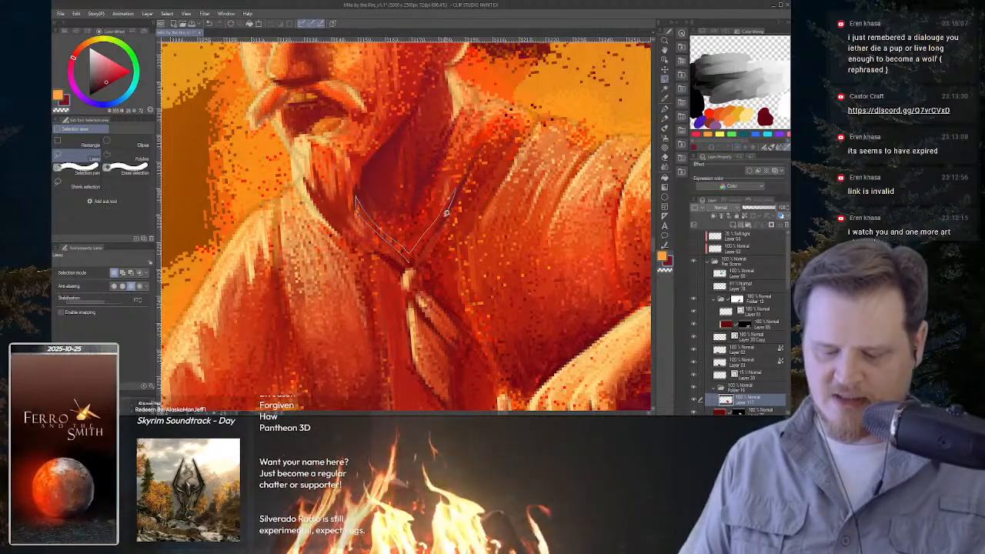
drag(412, 261, 412, 262)
key(b)
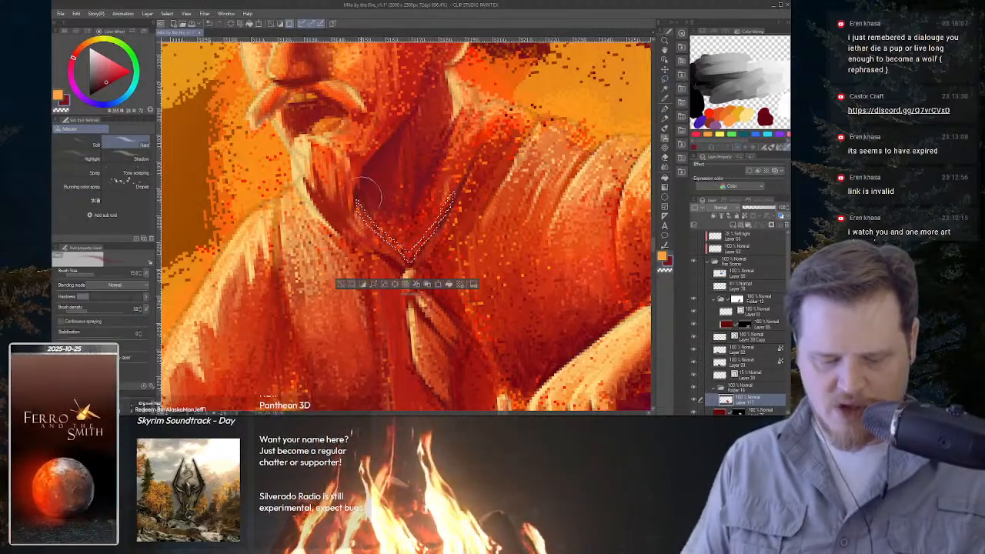
mouse_move(348, 185)
mouse_down()
mouse_move(431, 242)
mouse_move(473, 176)
mouse_move(424, 234)
mouse_up()
click(342, 284)
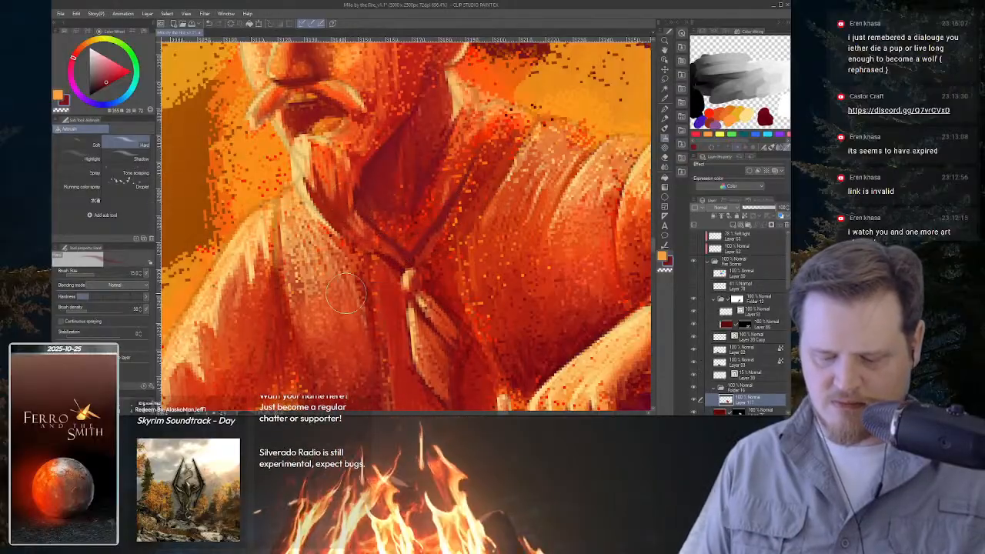
Lasso a curved strip across the base of the neck, brighten it with the Hard airbrush in sampled orange-red, and deselect.
key(ctrl+space)
drag(542, 237, 447, 237)
drag(522, 254, 562, 247)
key(space)
drag(512, 223, 473, 215)
key(ctrl+space)
key(m)
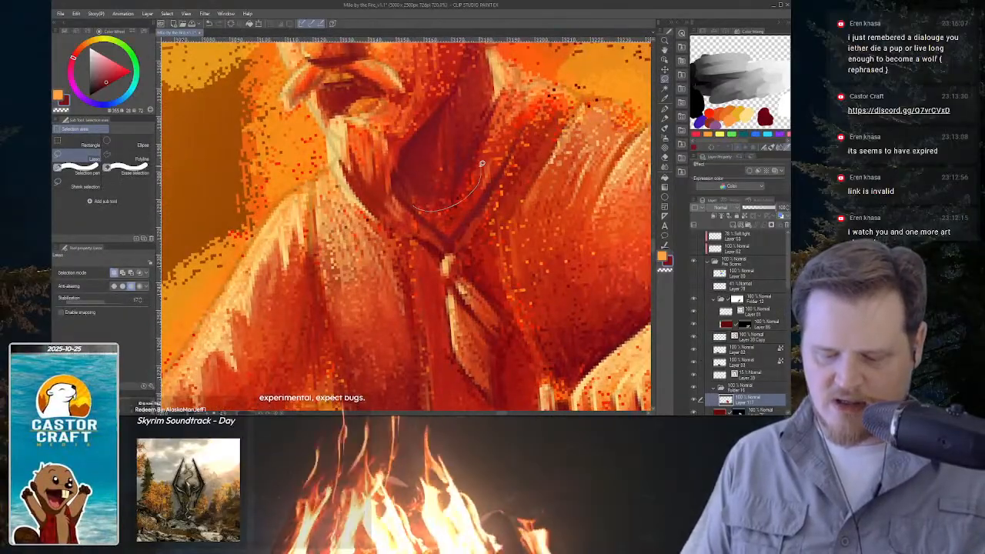
drag(476, 196, 412, 213)
key(ctrl+space)
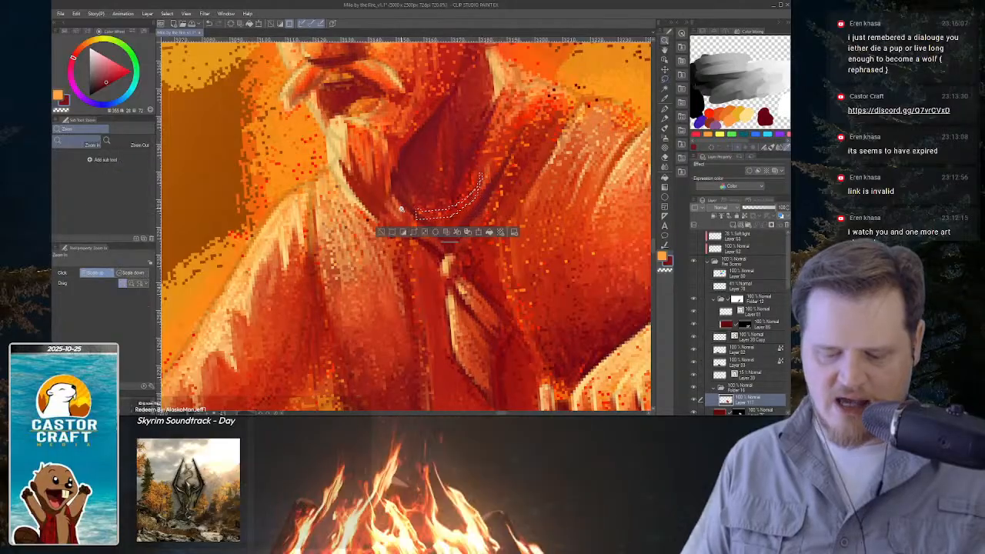
key(i)
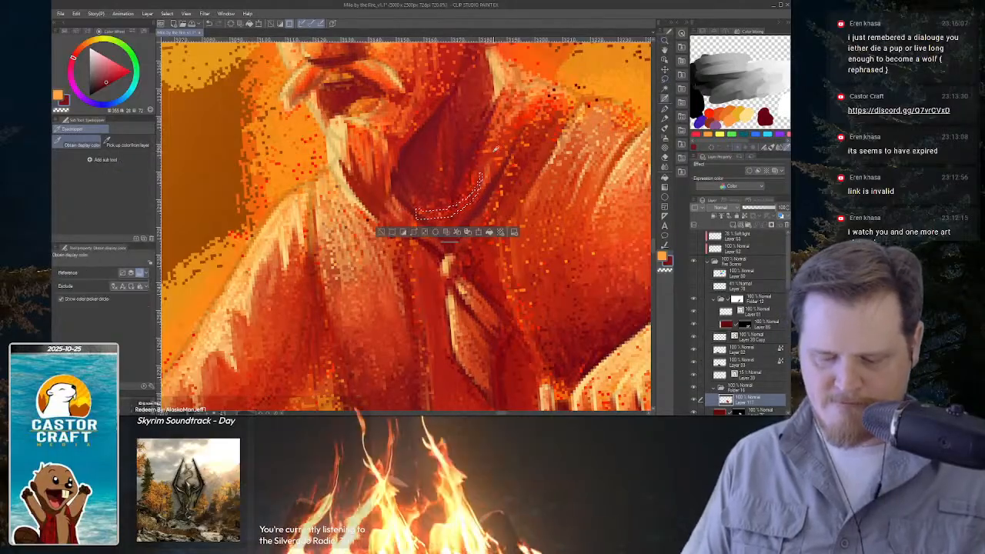
click(498, 133)
key(ctrl+space)
mouse_move(416, 204)
mouse_down()
mouse_move(460, 192)
mouse_move(446, 186)
mouse_move(520, 136)
mouse_up()
key(b)
key(ctrl+space)
drag(562, 191, 474, 182)
key(space)
key(ctrl+space)
drag(479, 186, 508, 182)
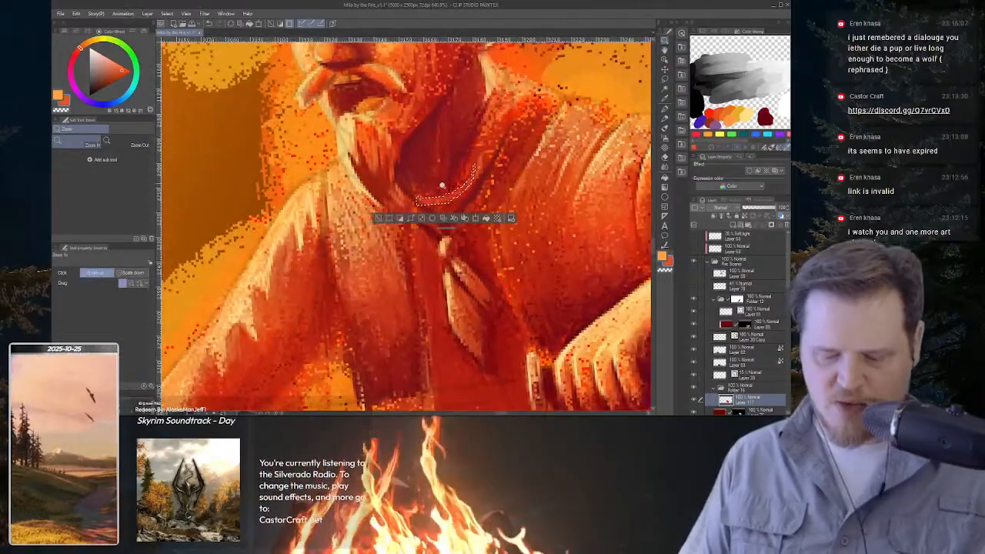
key(b)
drag(432, 199, 501, 153)
key(ctrl+d)
key(ctrl+space)
mouse_move(555, 216)
mouse_down()
mouse_move(535, 216)
mouse_move(561, 206)
mouse_up()
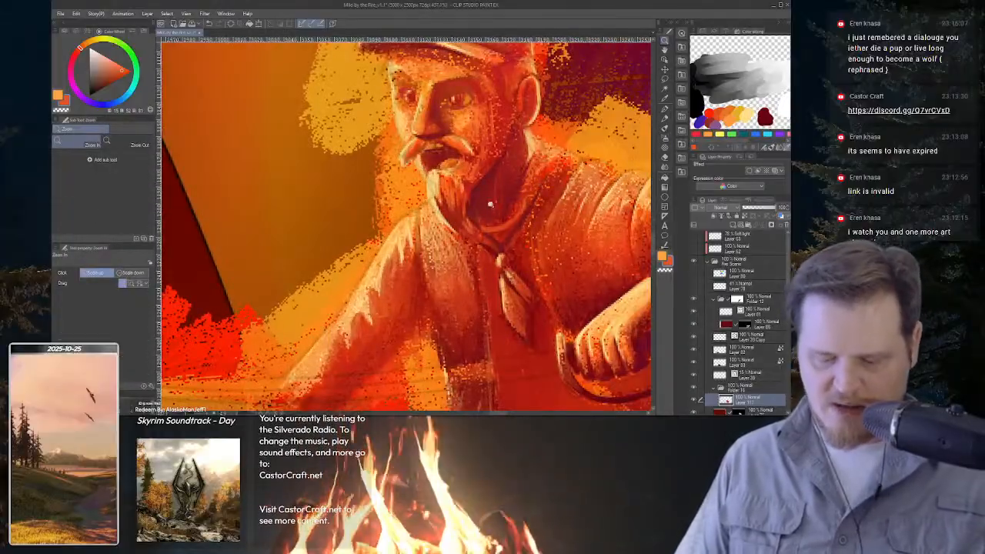
Lasso a thin curved strip along the collar at the base of the neck, brighten it with the light orange Hard airbrush, and deselect.
key(m)
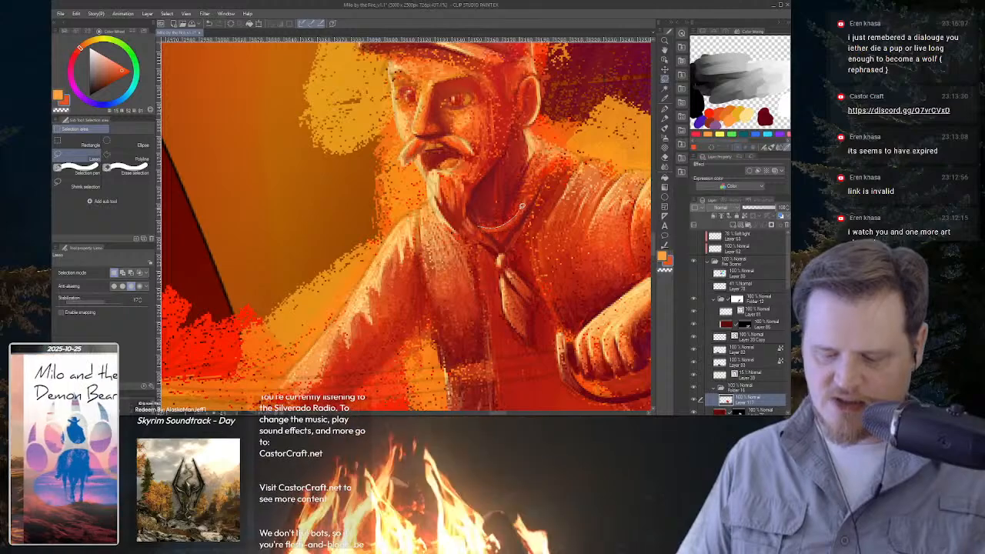
drag(510, 219, 493, 217)
key(ctrl+space)
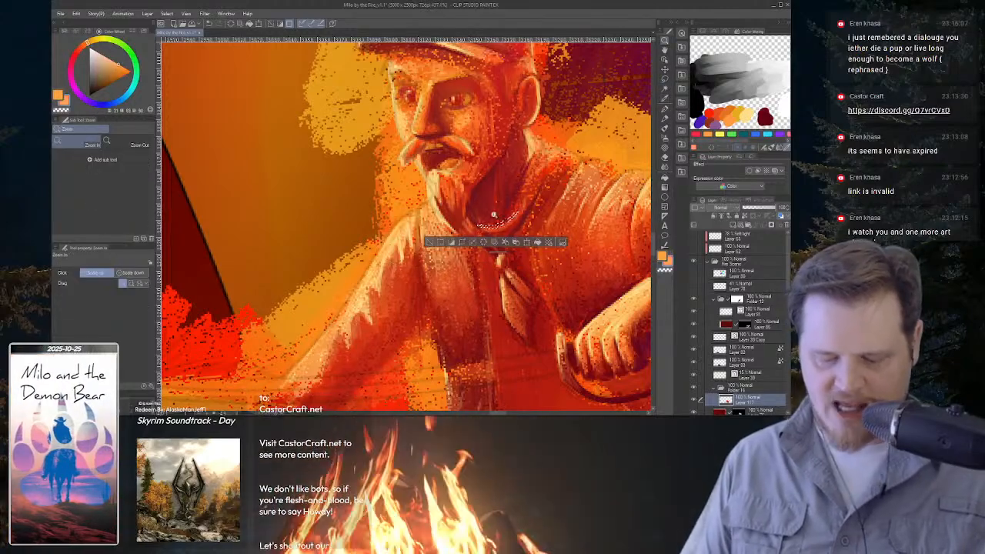
key(b)
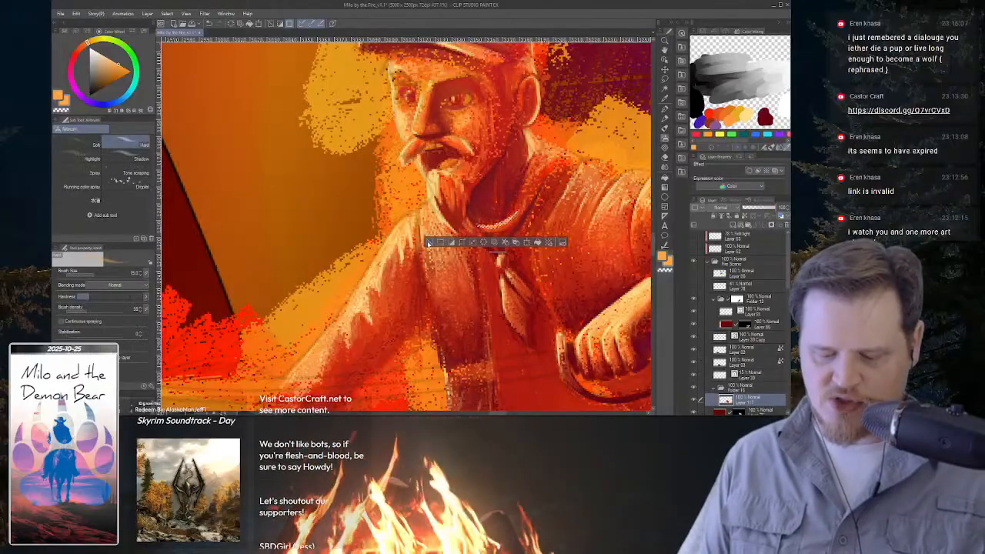
click(429, 244)
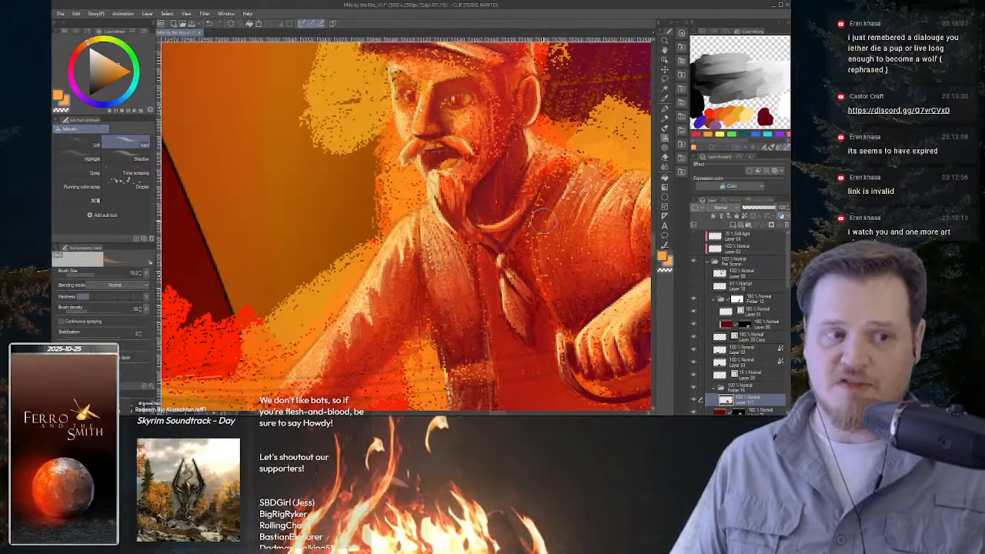
Lasso a sliver up the shoulder-side collar edge, tint it with the Hard airbrush in orange-red sampled beside it, and deselect.
key(m)
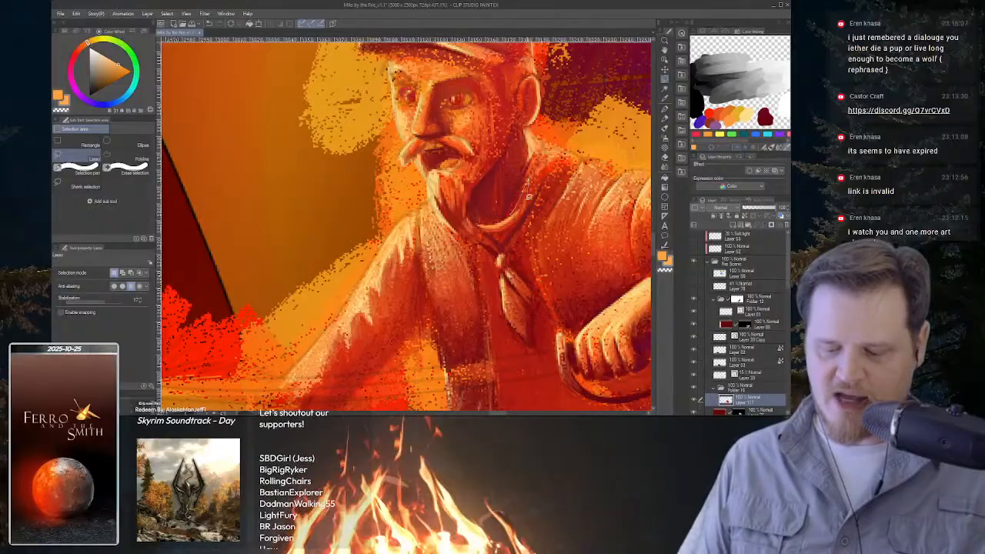
drag(521, 164, 531, 197)
key(i)
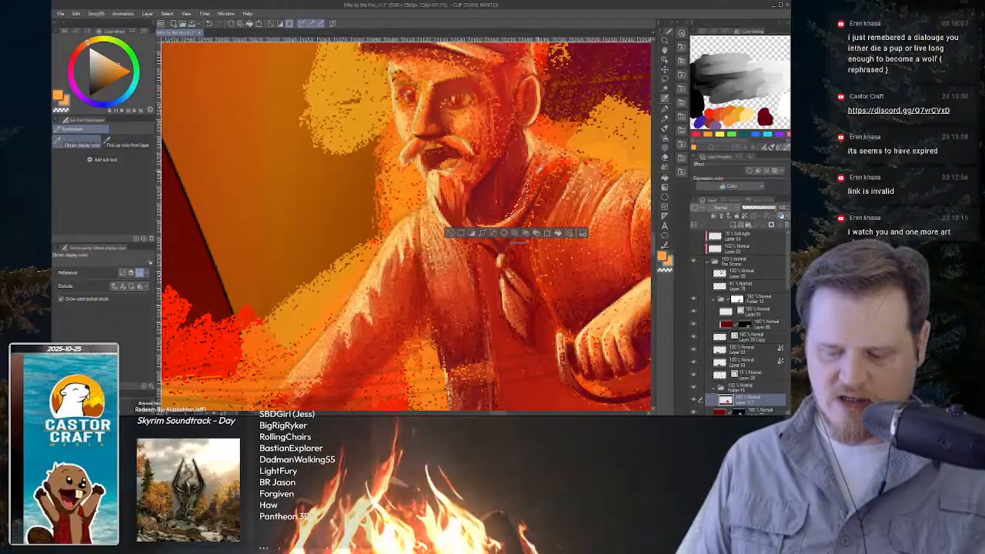
click(539, 173)
key(b)
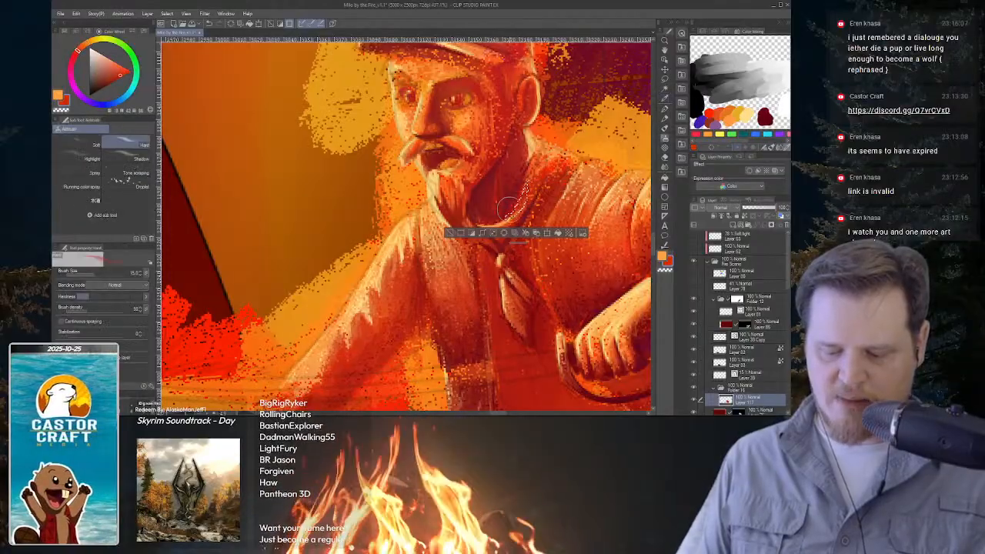
alt+click(538, 178)
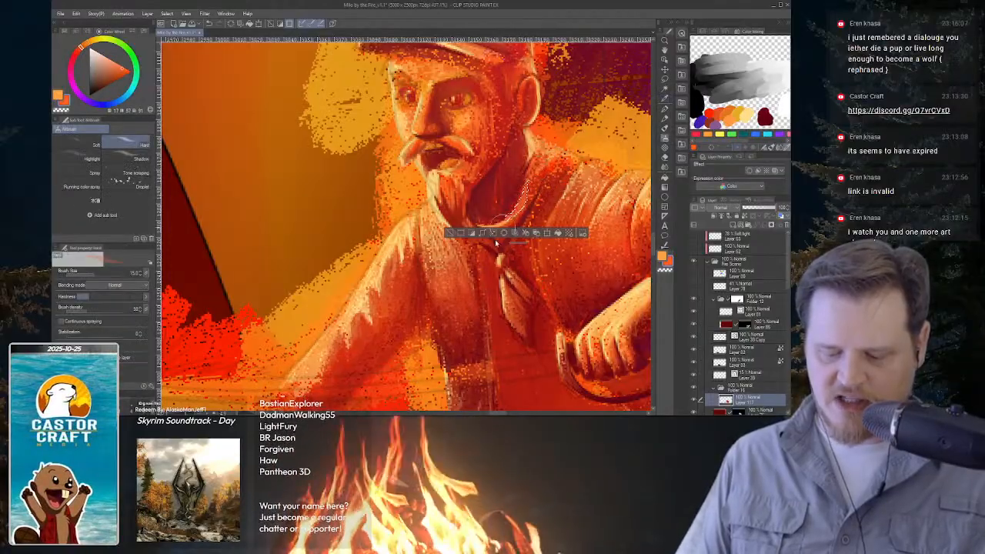
key(i)
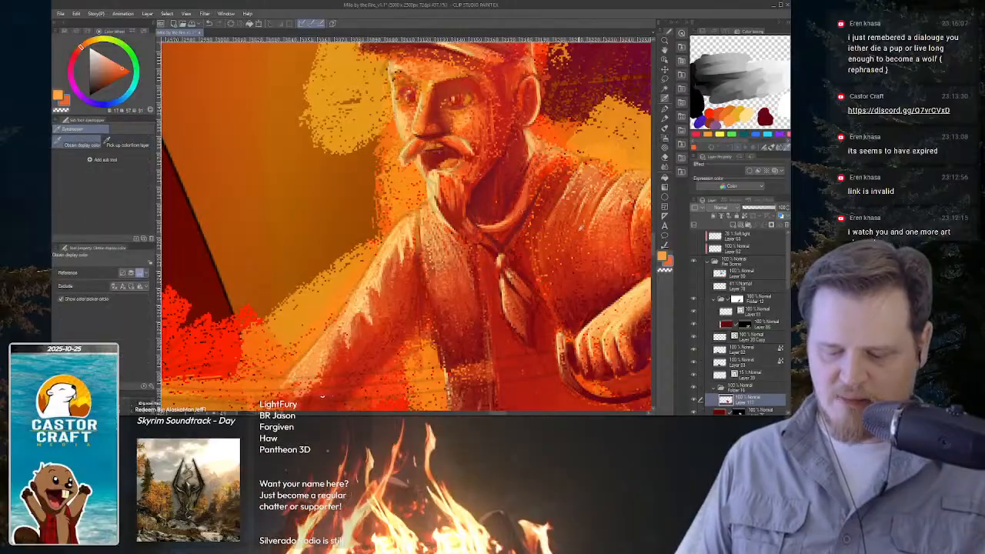
Lasso a narrow strip between the neck and the shoulder-side collar and tone it with the Hard airbrush in red sampled from the collar.
drag(581, 228, 494, 207)
drag(489, 207, 544, 207)
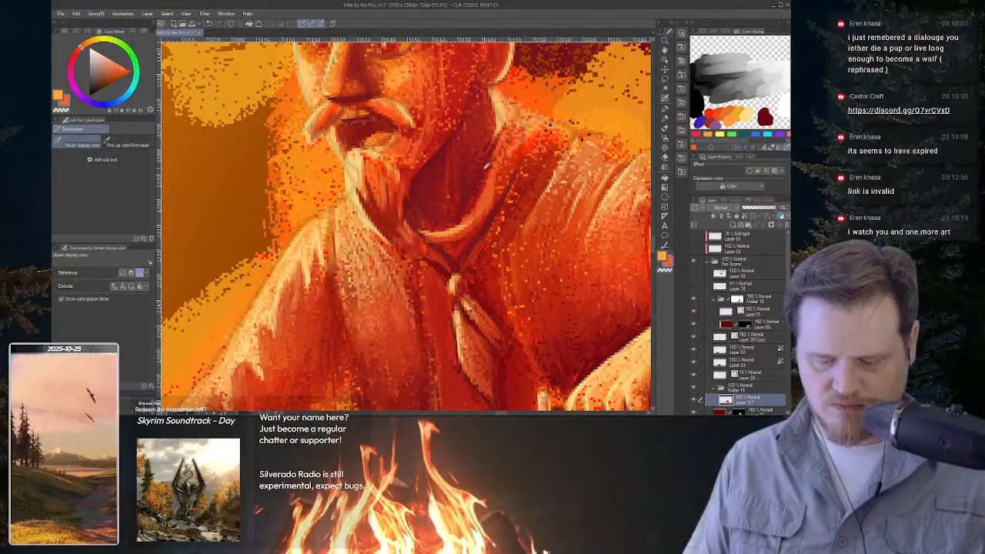
alt+click(485, 172)
drag(485, 173, 495, 174)
alt+click(506, 176)
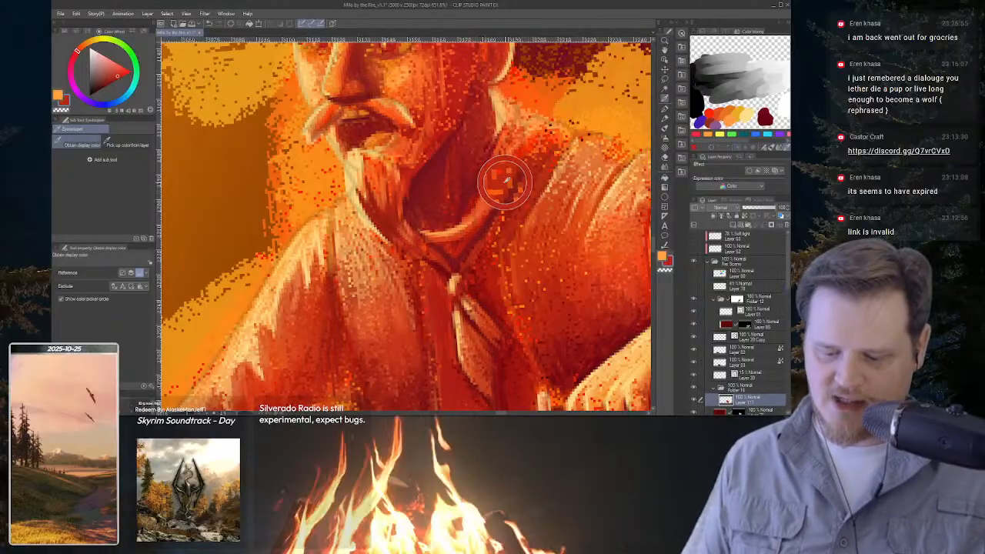
key(m)
drag(474, 200, 465, 245)
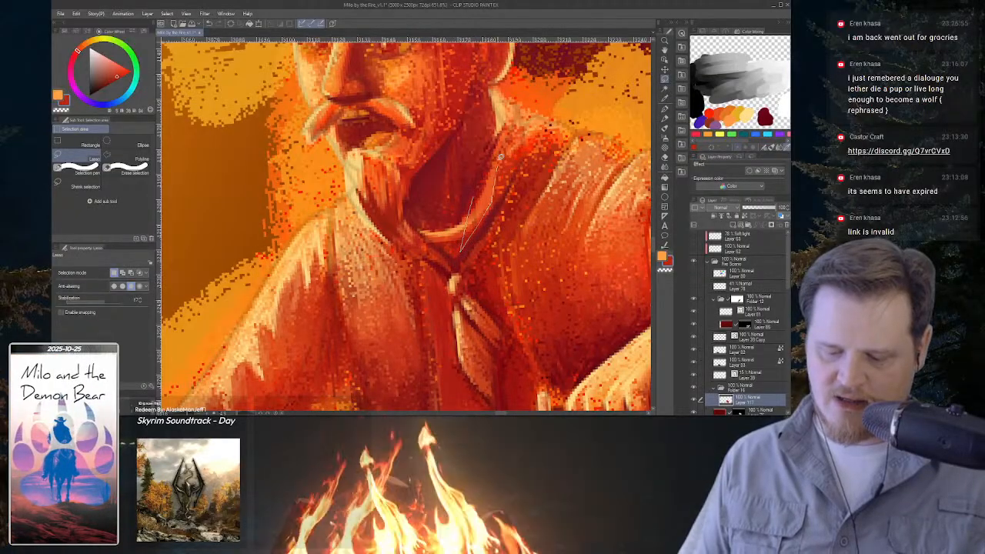
drag(477, 195, 484, 178)
key(b)
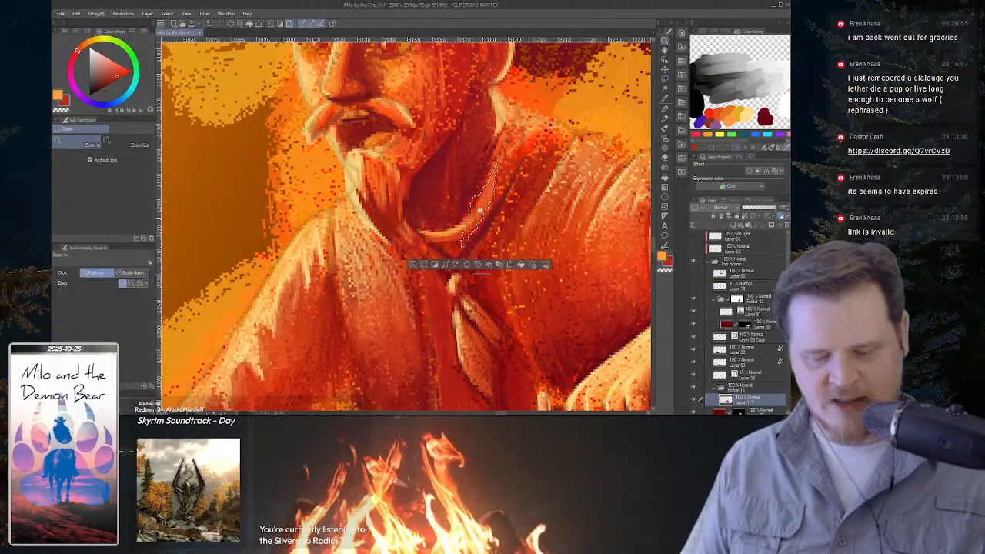
key(b)
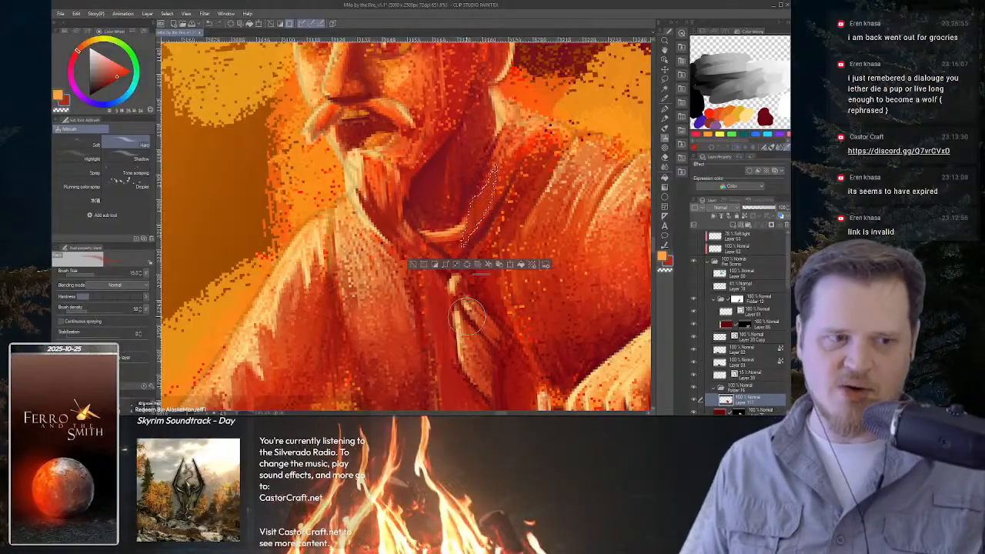
Darken the selected collar strip with the Hard airbrush in a deeper red sampled from the collar shadow, and deselect.
key(i)
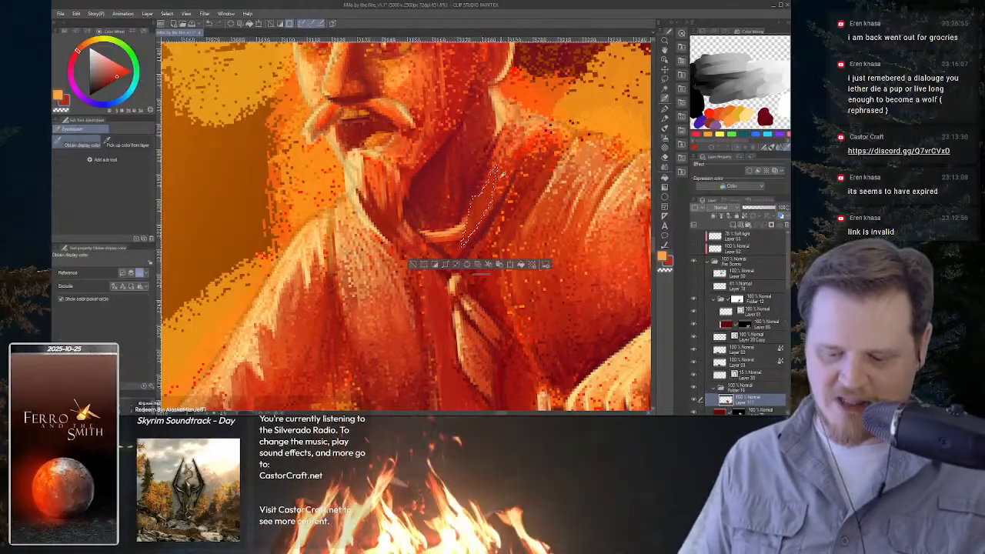
click(507, 168)
key(b)
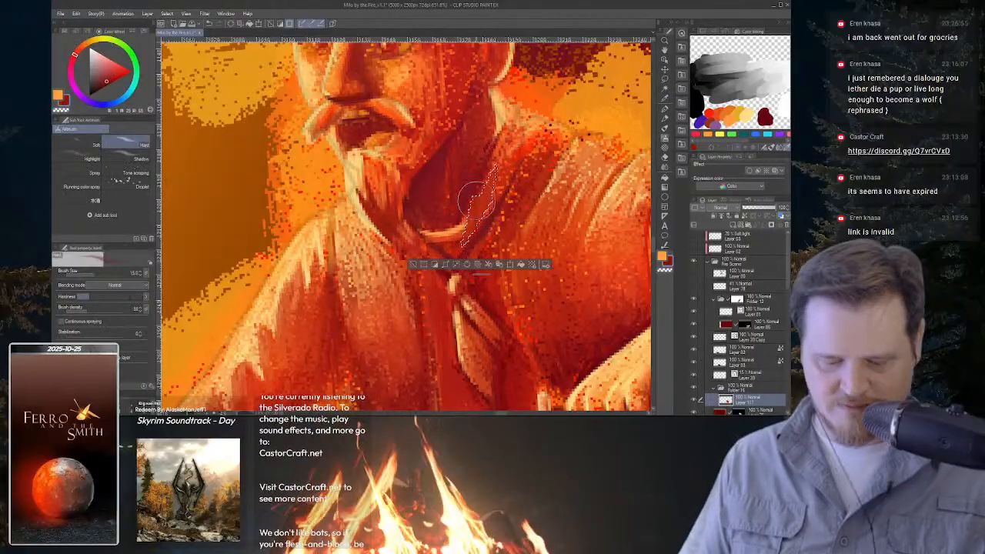
click(414, 265)
Lasso a small sliver where the neckline highlight meets the collar, darken it with the dark red Hard airbrush, and deselect.
key(m)
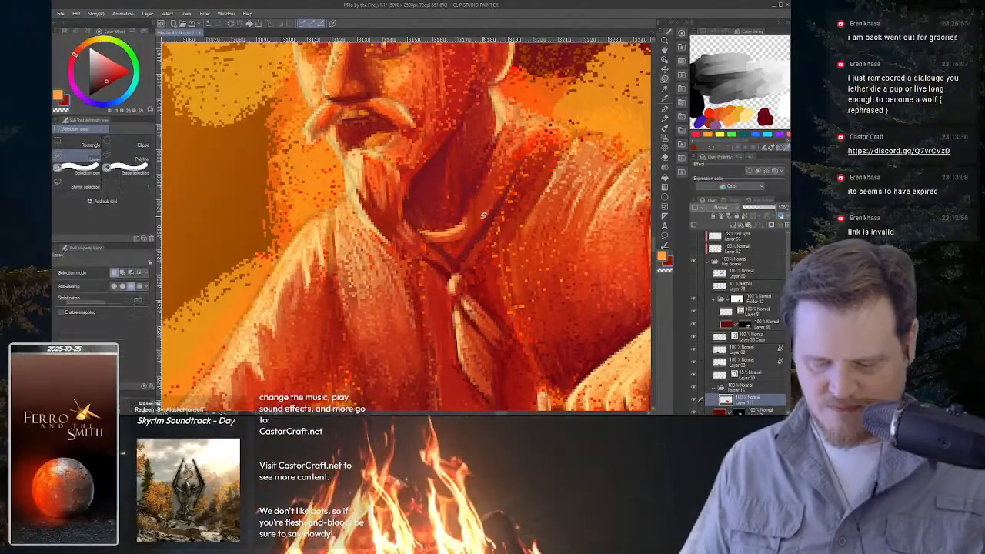
mouse_move(458, 252)
mouse_down()
mouse_move(471, 201)
mouse_move(460, 252)
mouse_up()
key(b)
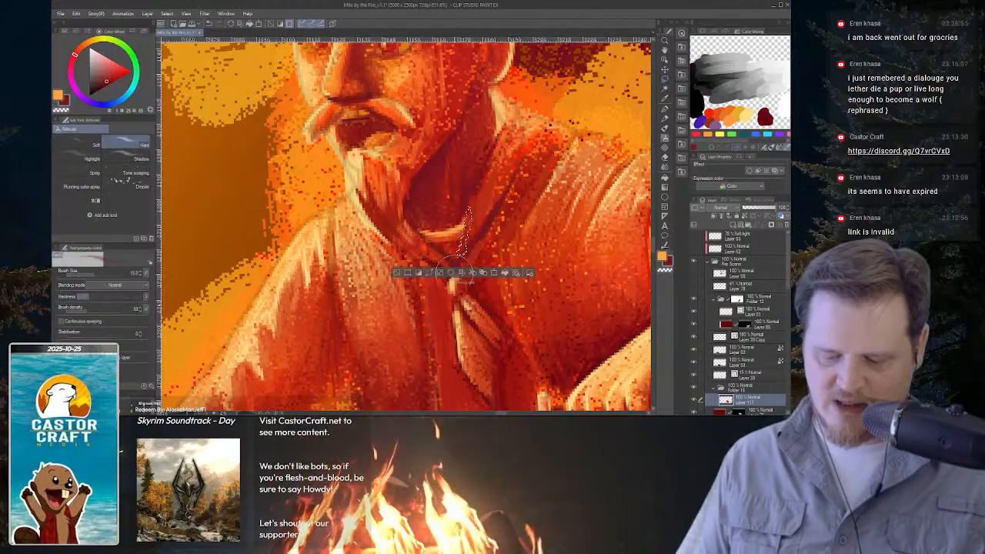
click(403, 272)
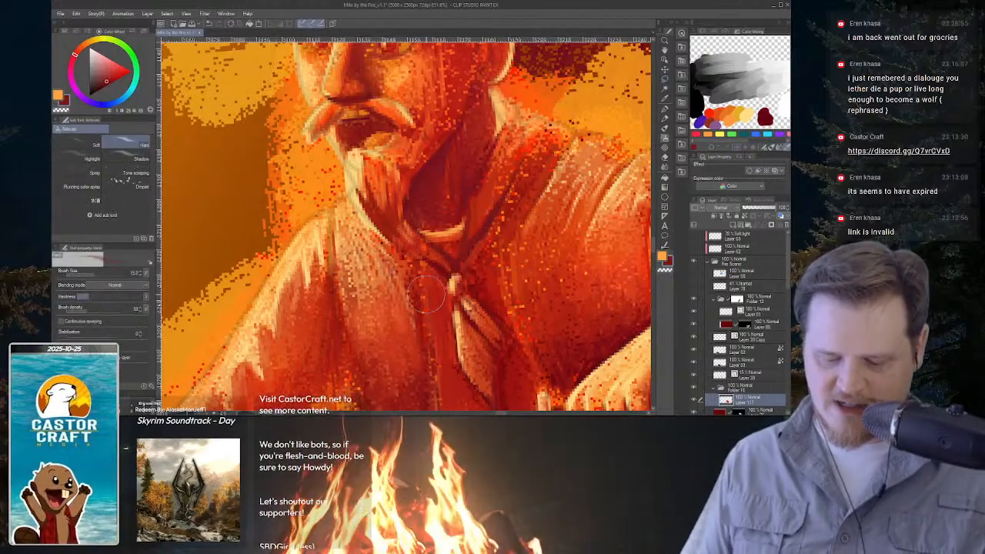
Lasso a small patch at the top of the collar behind the neck and brighten it with the Hard airbrush in sampled light orange.
key(m)
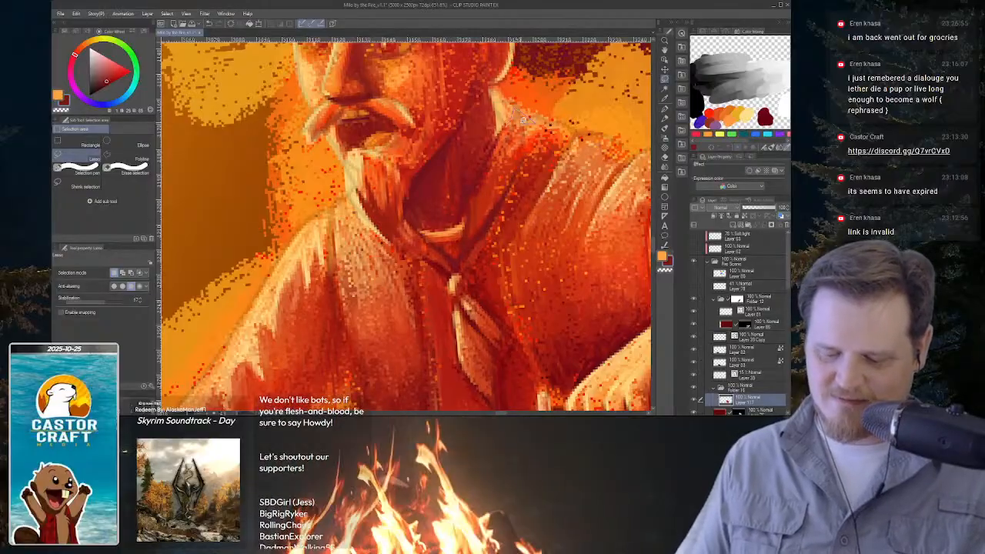
drag(485, 162, 505, 147)
key(i)
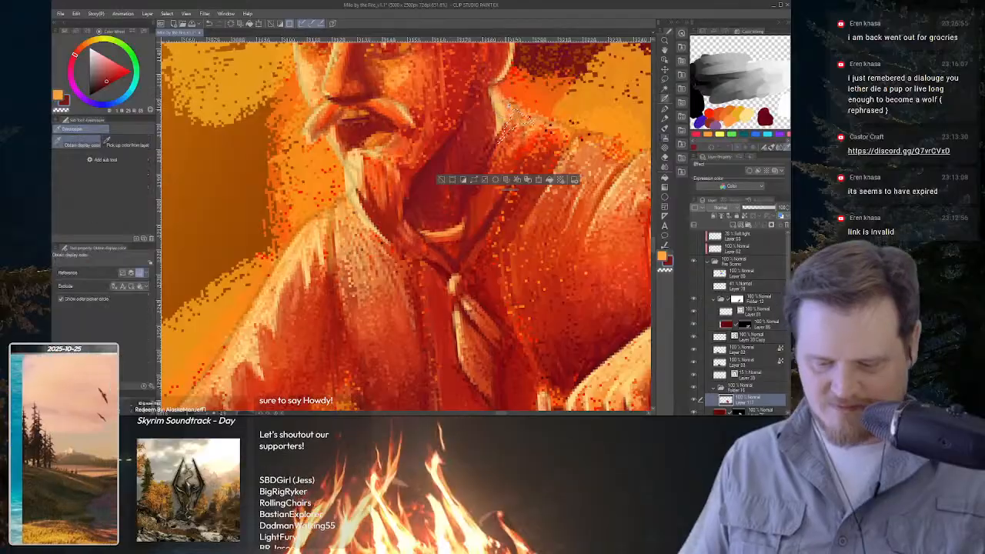
click(504, 115)
key(b)
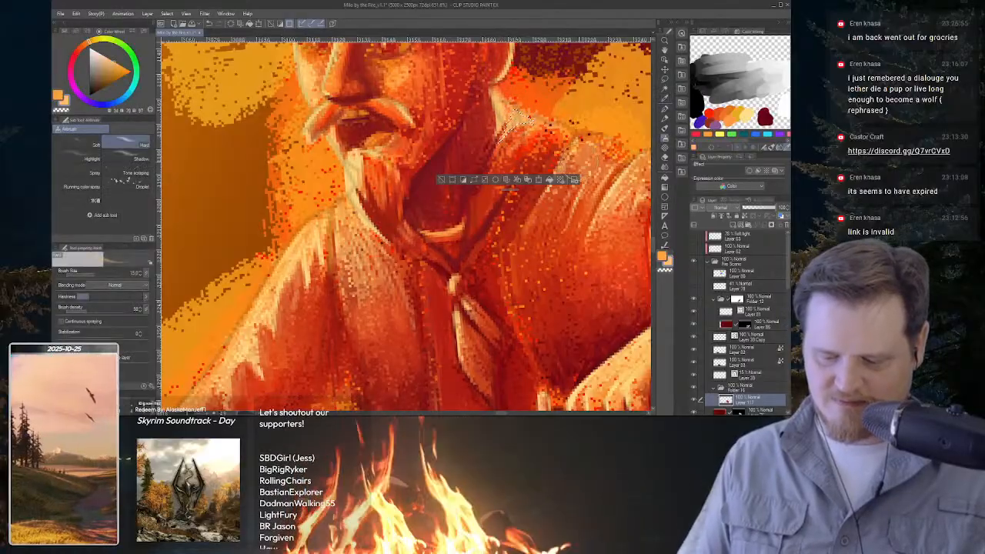
Lasso a narrow strip along the outer collar edge up to the shoulder, brighten it with the light orange Hard airbrush, and deselect.
key(ctrl+space)
drag(632, 206, 606, 239)
scroll(508, 208, up, 6)
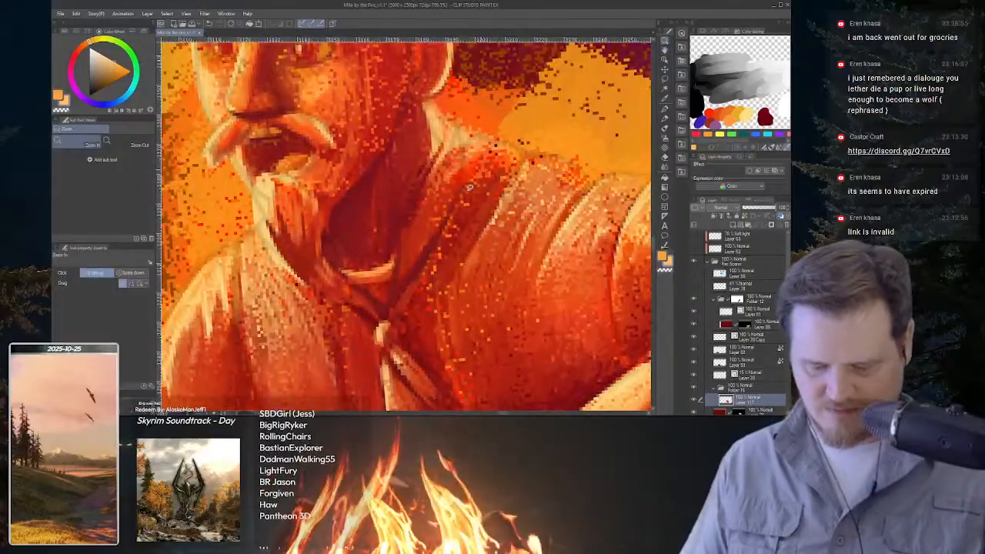
key(m)
drag(454, 210, 496, 148)
key(ctrl+space)
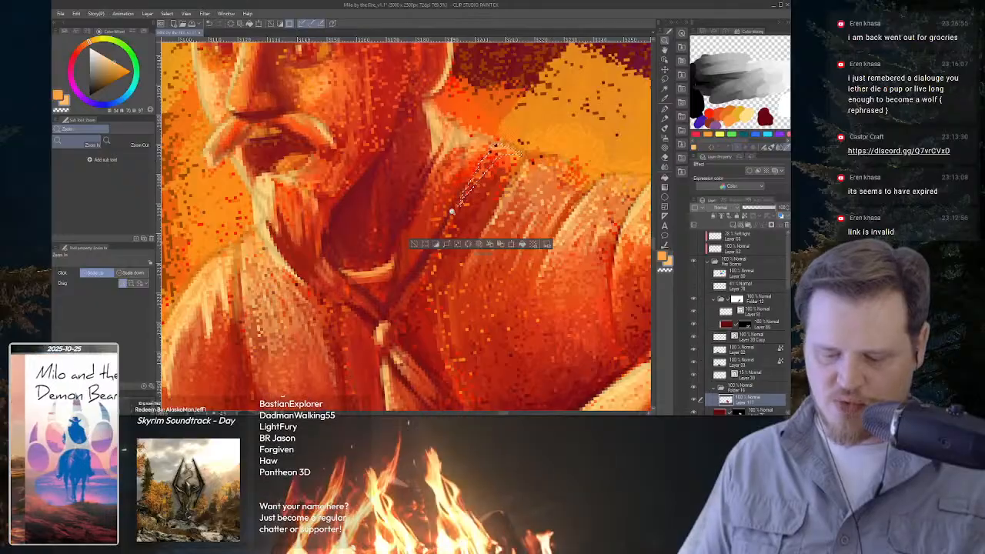
scroll(507, 161, down, 5)
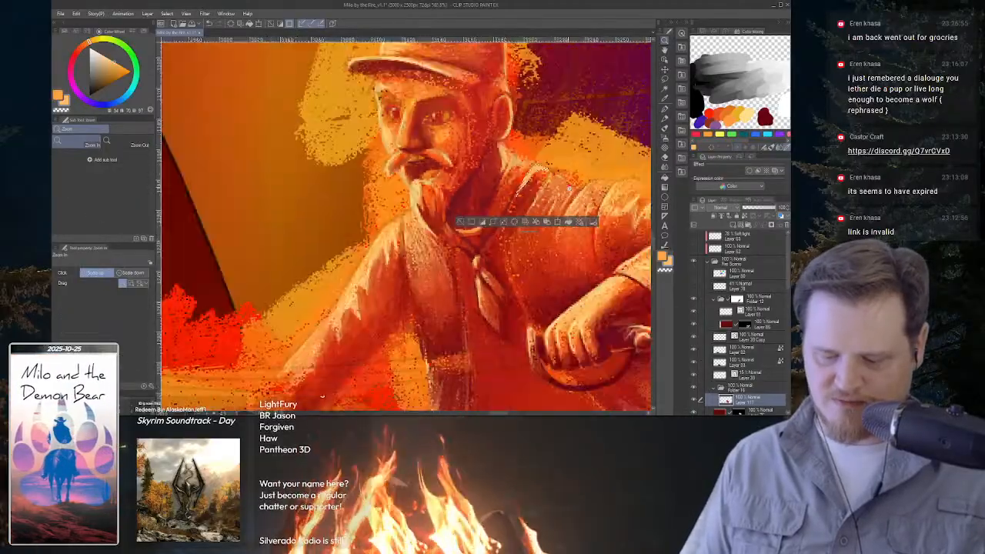
click(421, 197)
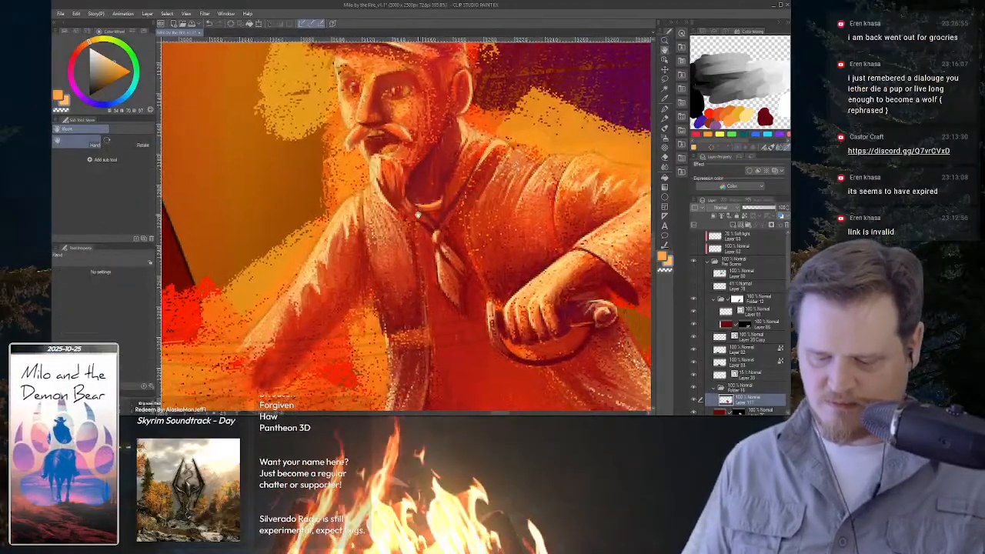
Lasso an angled strip along the coat lapel beside the neckerchief and darken it with the Hard airbrush in sampled dark red.
mouse_move(471, 229)
mouse_down()
mouse_move(517, 205)
mouse_move(518, 193)
mouse_up()
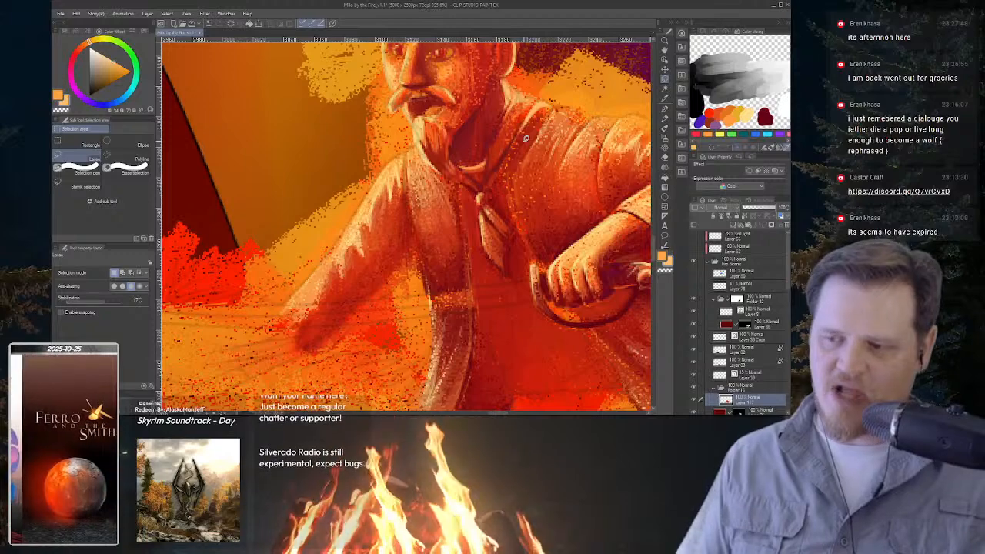
key(space)
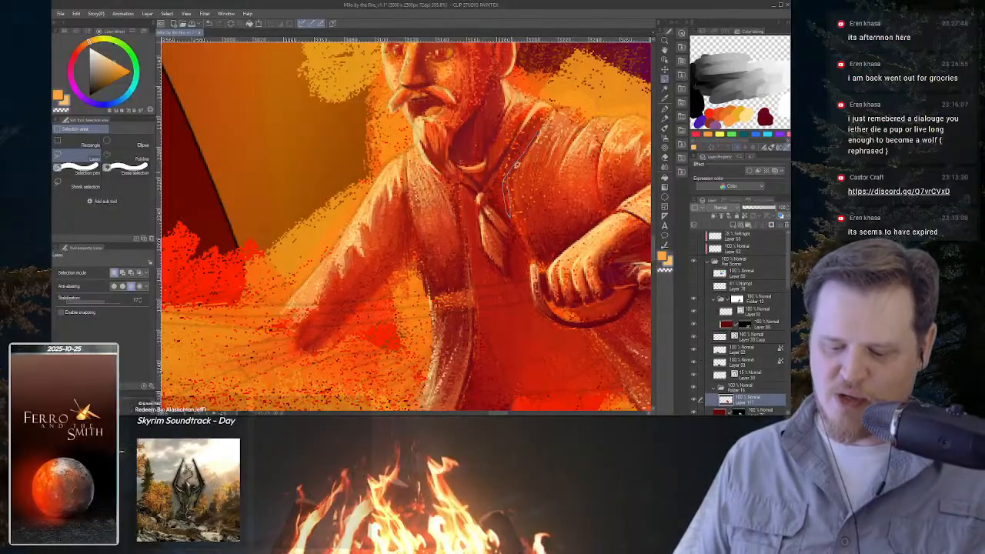
key(space)
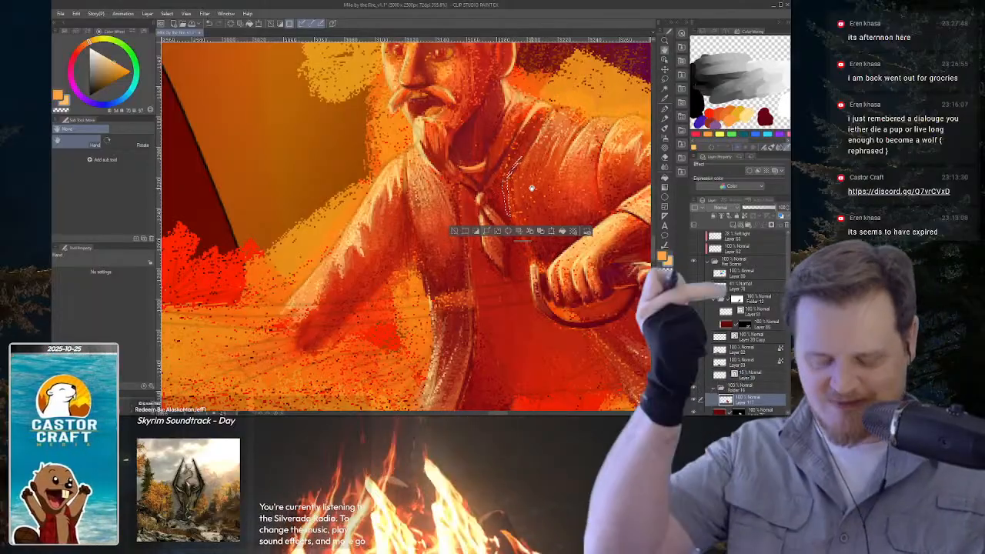
alt+click(500, 163)
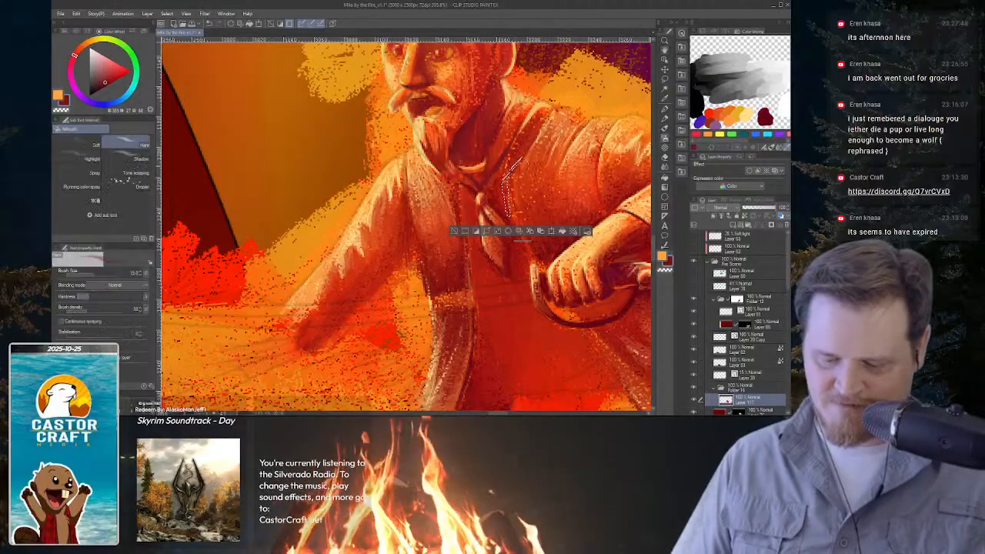
key(b)
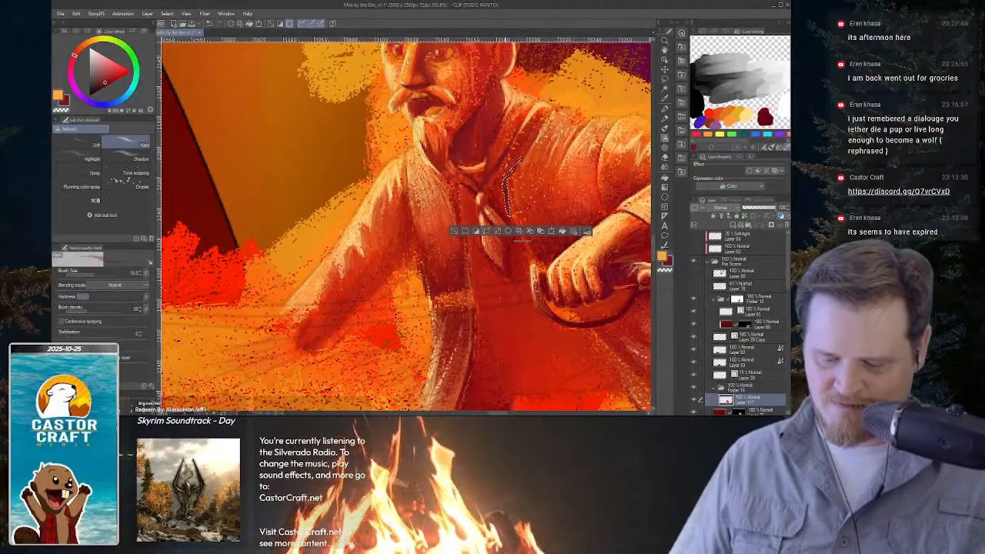
Lasso a narrow strip along the coat lapel near the shoulder, brighten it with the Hard airbrush in sampled orange, and deselect.
key(ctrl+space)
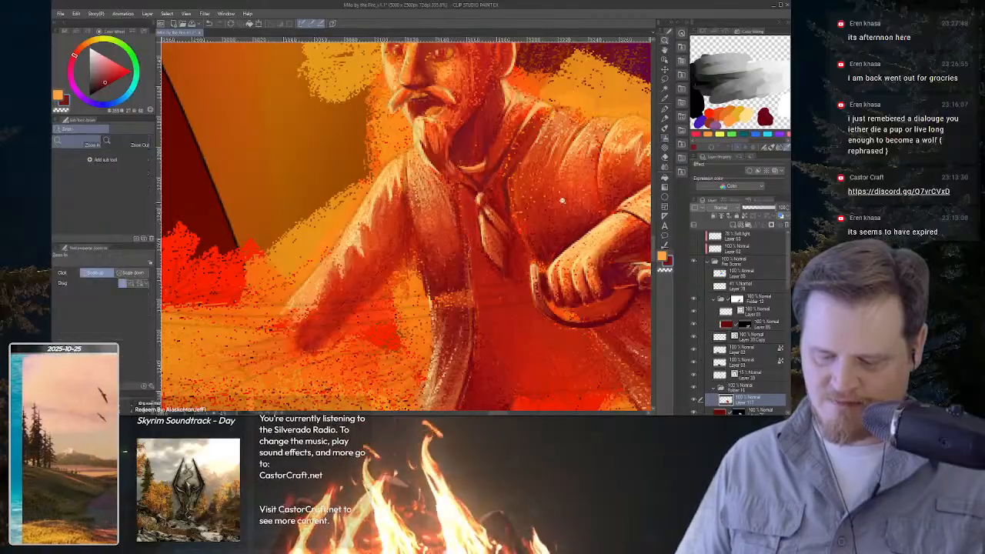
drag(562, 201, 497, 200)
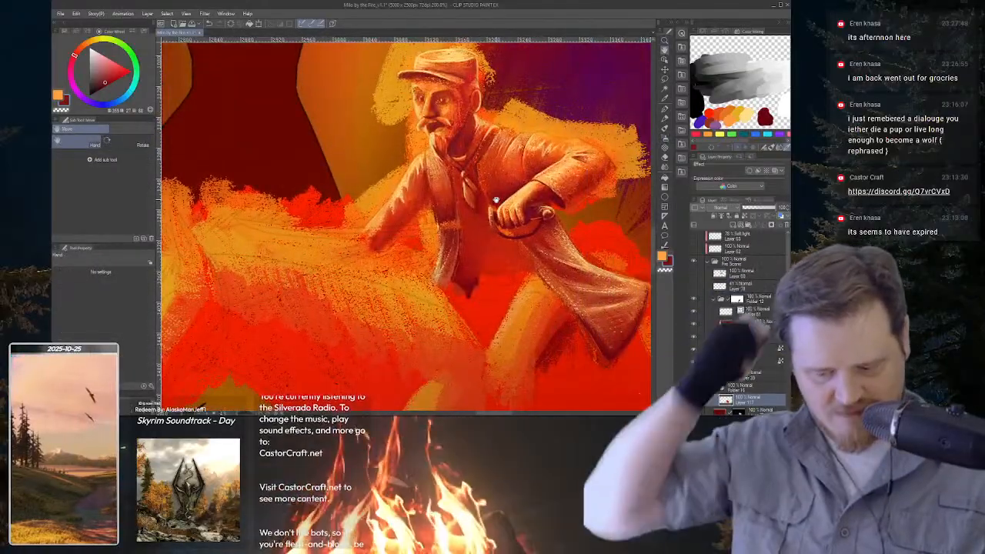
key(ctrl+space)
drag(496, 200, 559, 187)
key(m)
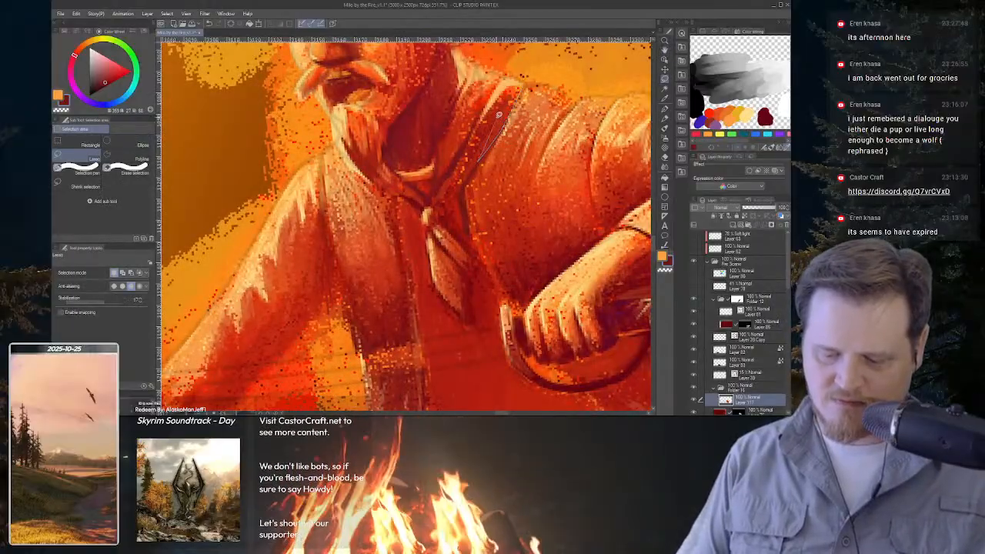
drag(471, 137, 528, 77)
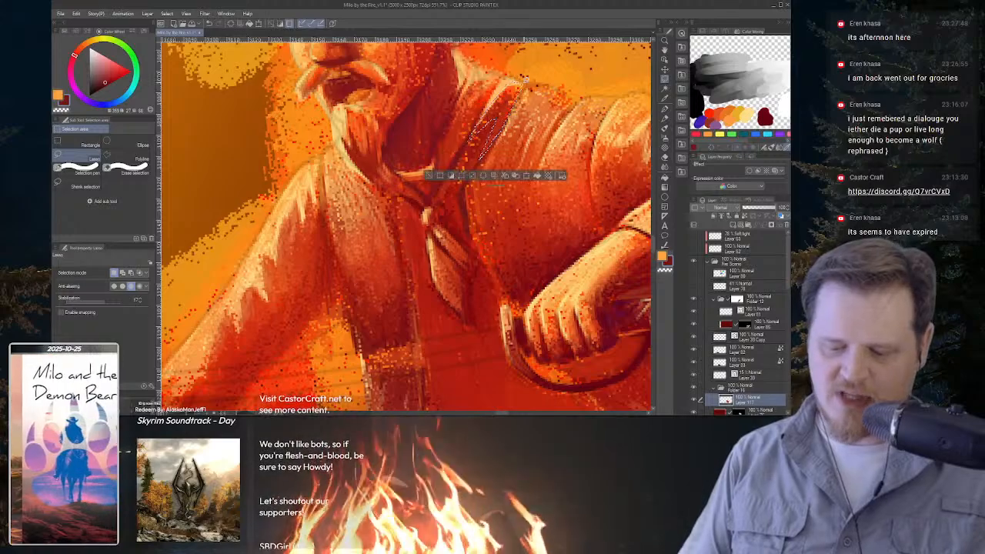
key(b)
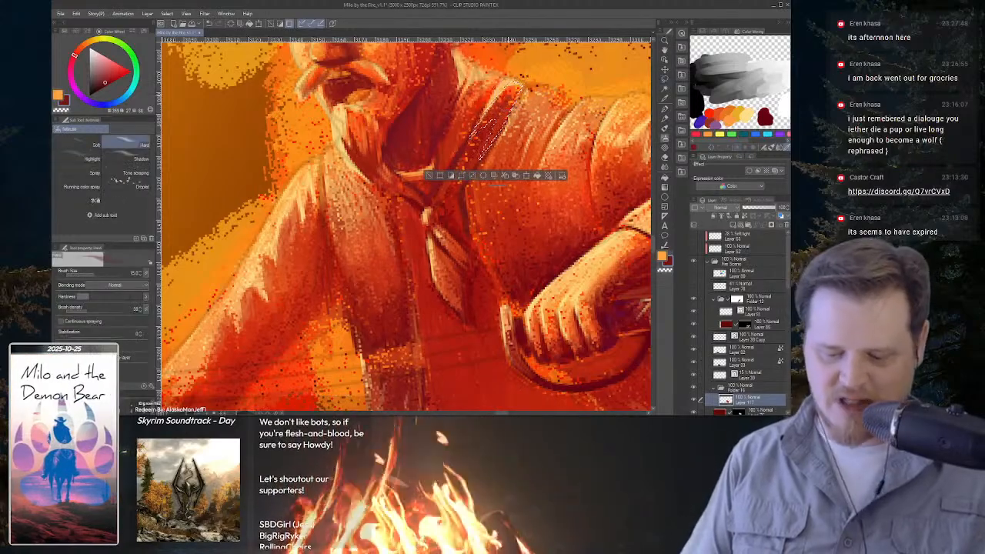
key(i)
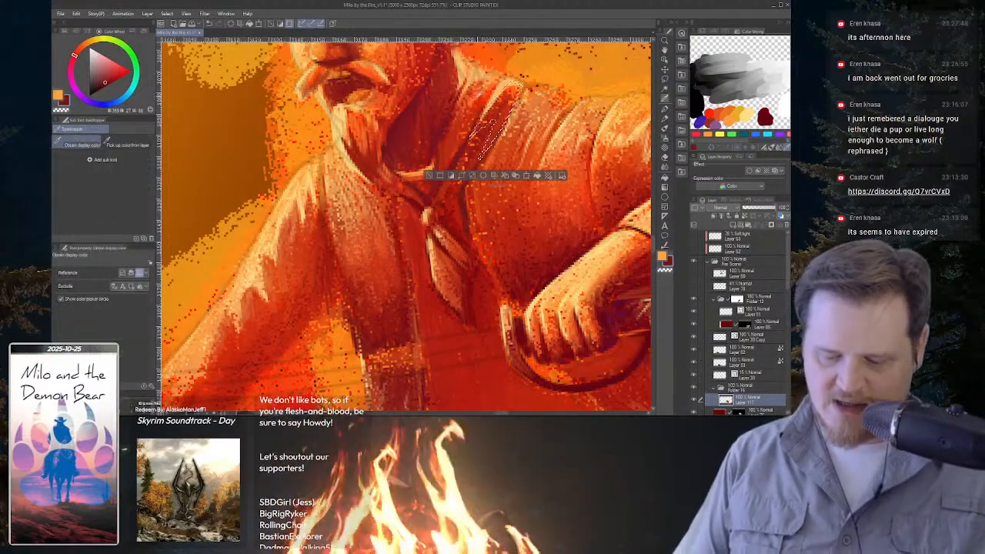
mouse_move(468, 96)
mouse_down()
mouse_move(466, 114)
mouse_move(475, 91)
mouse_up()
key(m)
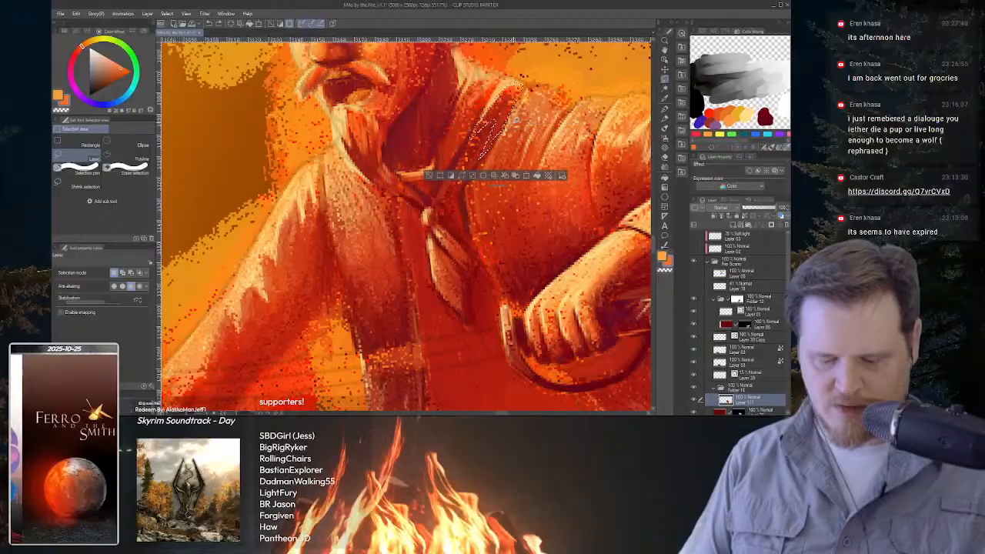
key(b)
drag(532, 70, 507, 133)
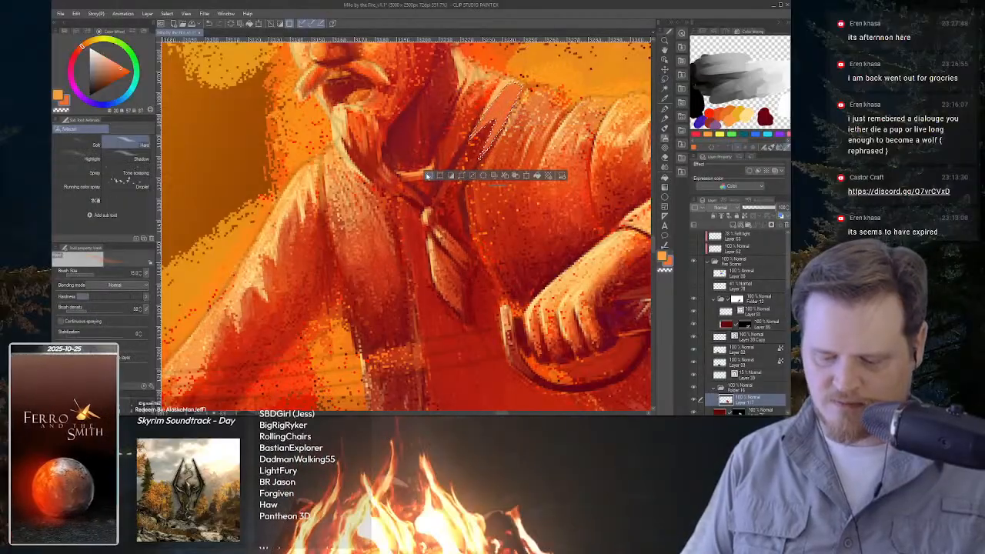
click(428, 176)
Paint orange strokes along the lapel and collar edge beside the neck with the Flat Dry brush.
key(ctrl+space)
drag(572, 164, 535, 167)
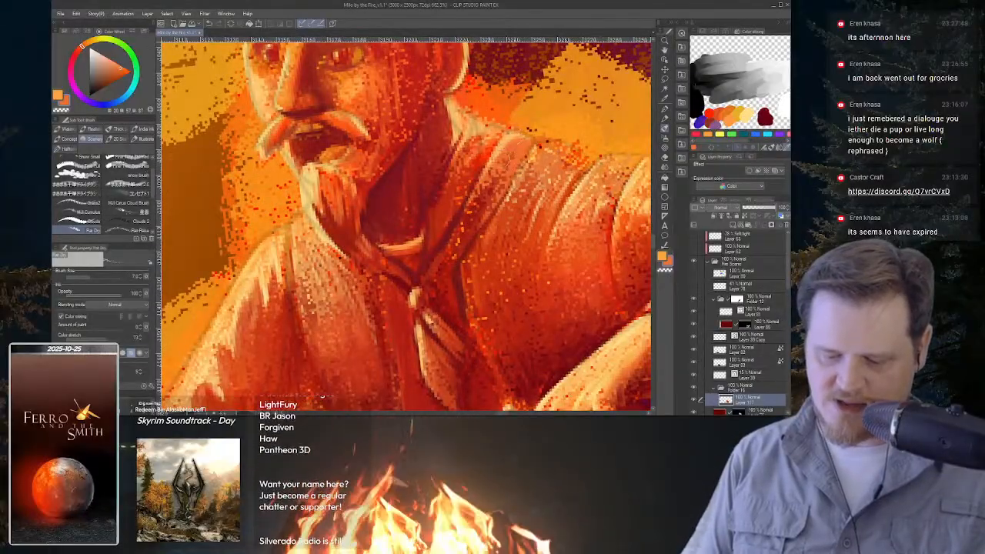
scroll(416, 228, down, 5)
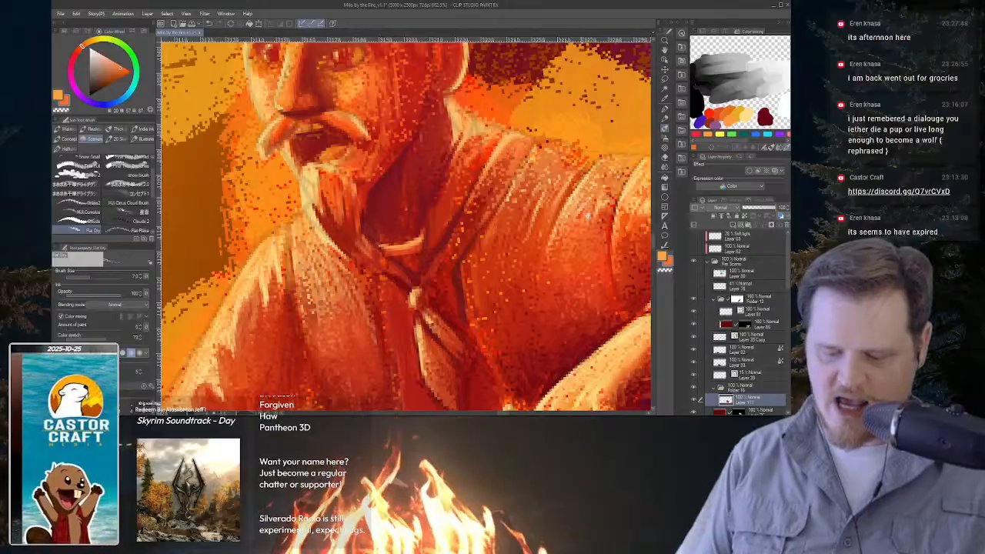
drag(422, 224, 497, 152)
drag(499, 199, 520, 151)
Lasso the upper coat front beside the beard, brighten it with the Hard airbrush in light orange sampled from the sleeve, and deselect.
scroll(520, 151, up, 8)
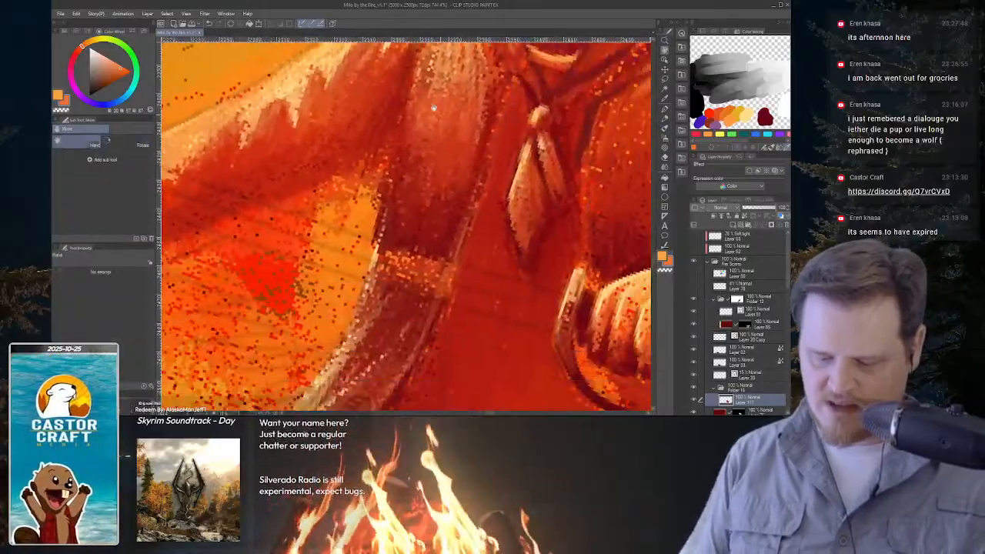
key(r)
drag(433, 108, 423, 97)
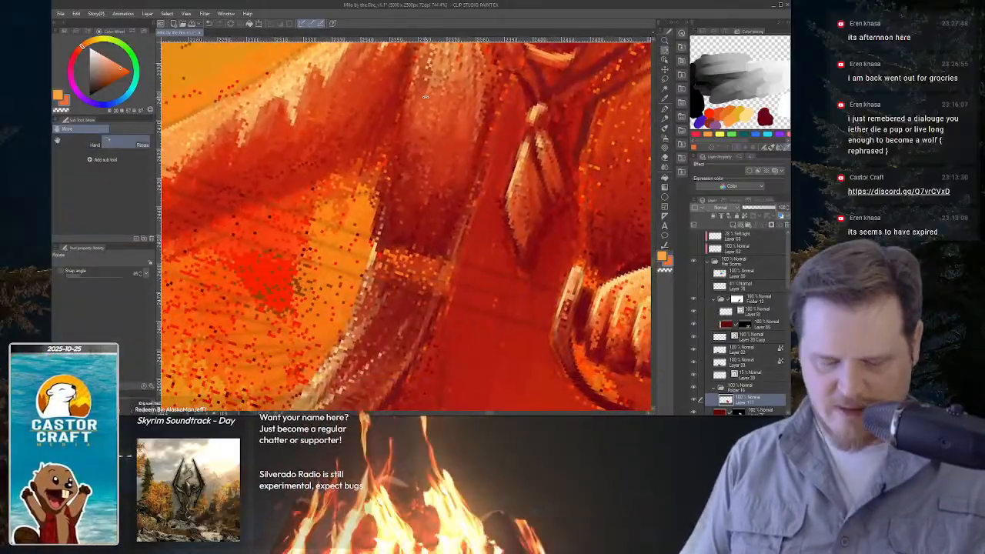
drag(542, 184, 489, 143)
key(r)
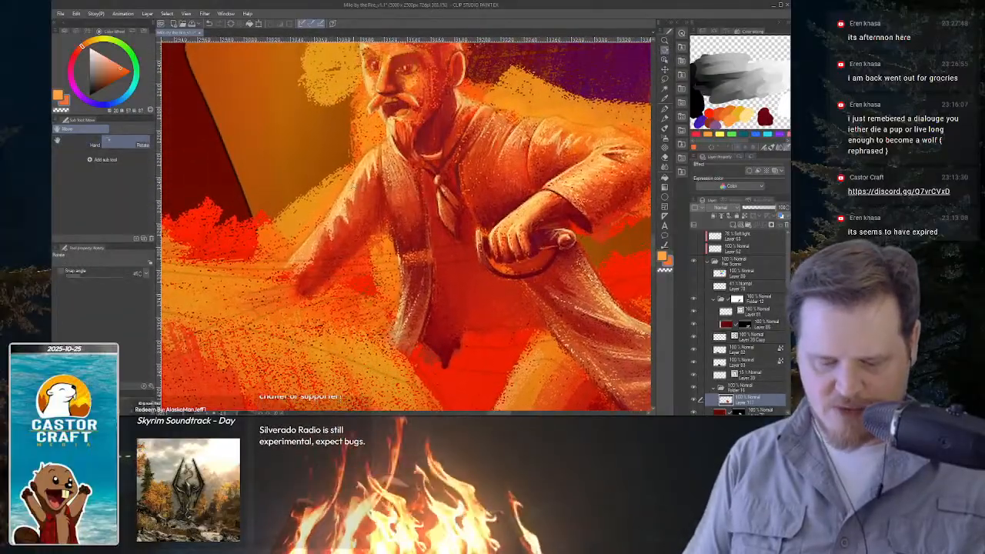
key(p)
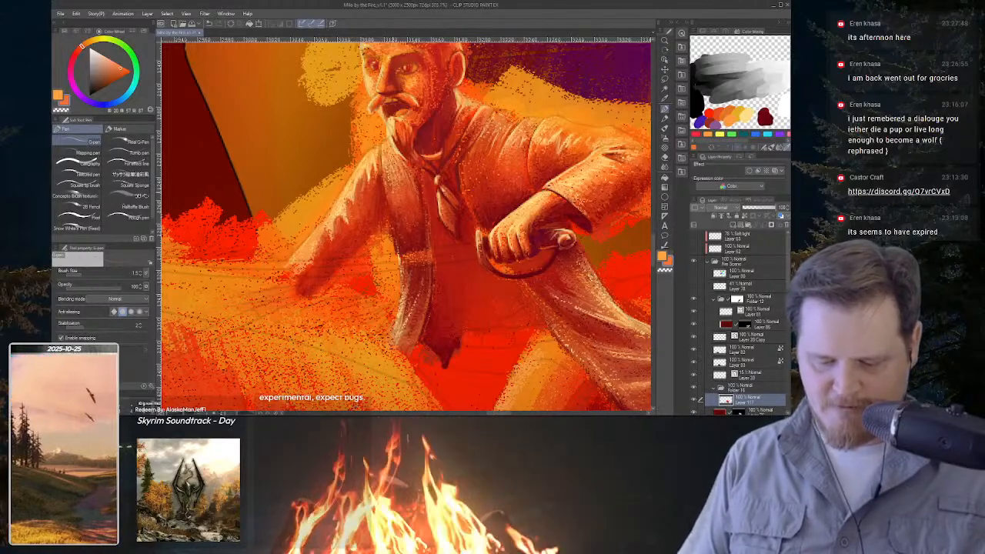
key(m)
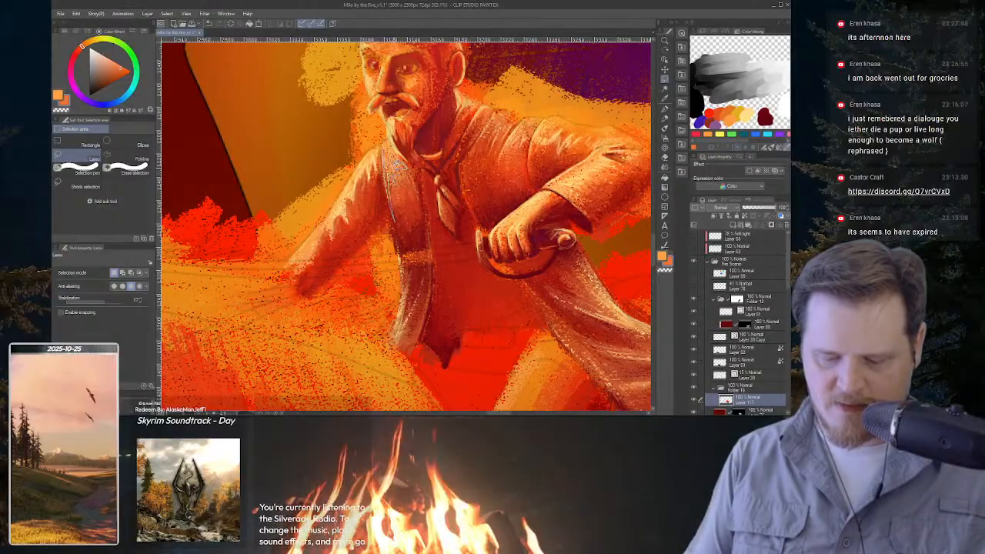
drag(398, 167, 387, 152)
key(p)
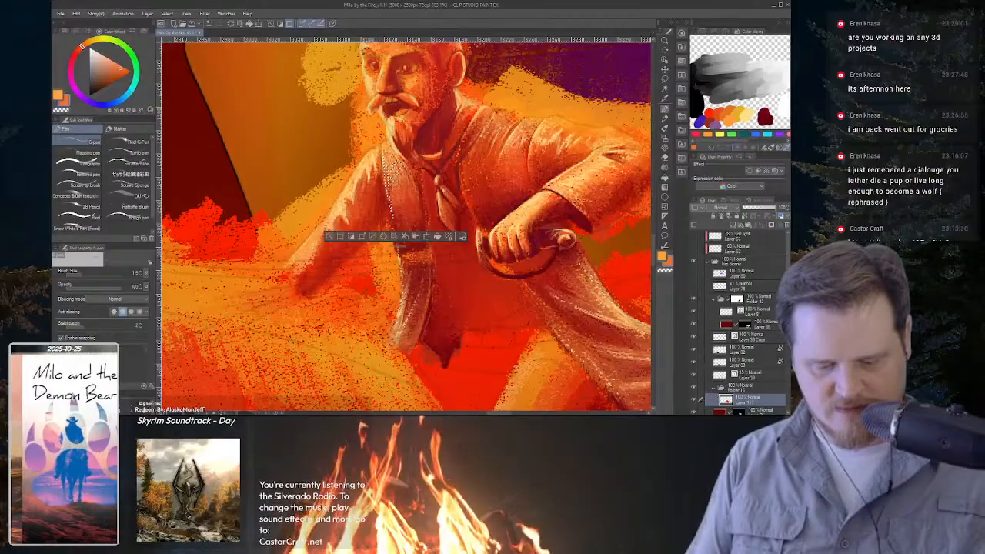
key(b)
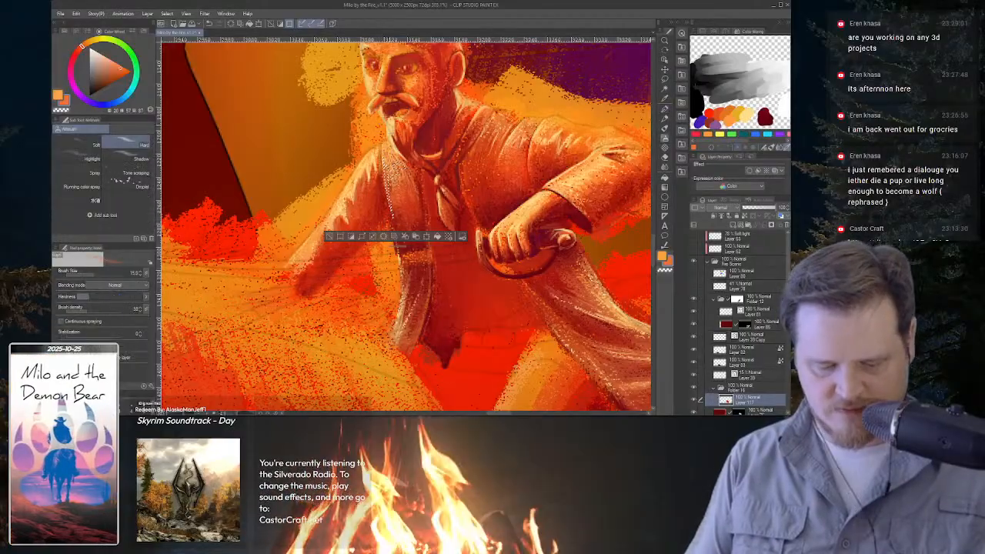
alt+click(372, 175)
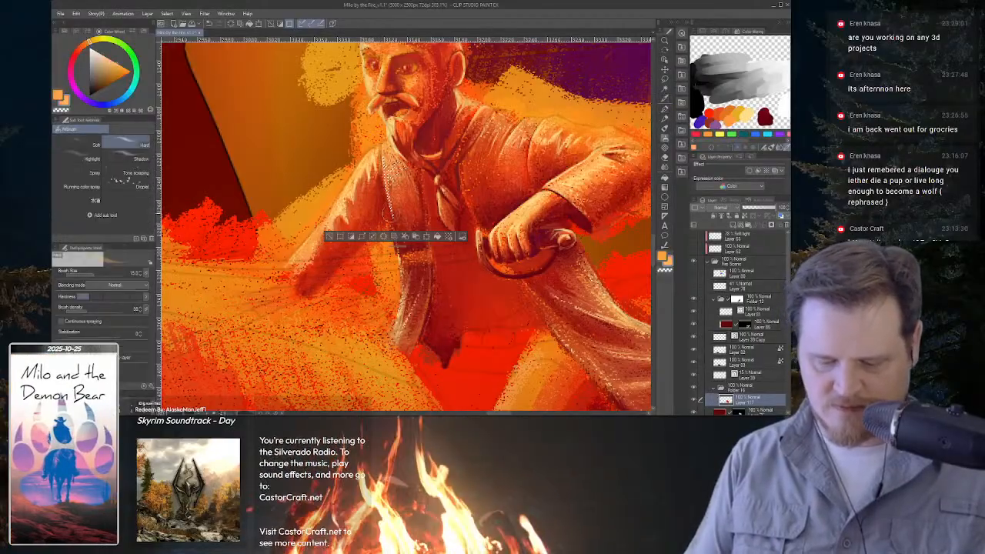
drag(394, 157, 400, 168)
click(330, 237)
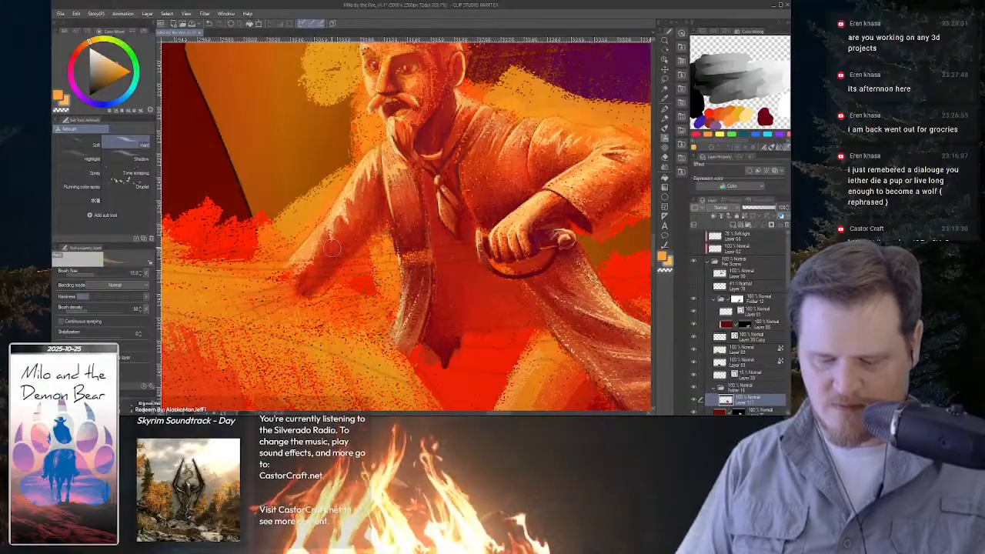
drag(525, 225, 502, 231)
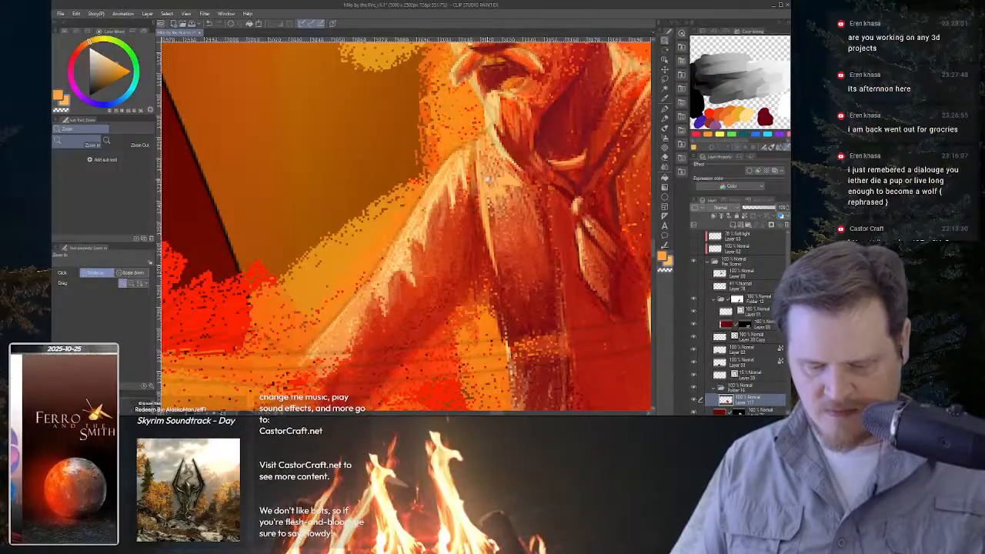
key(b)
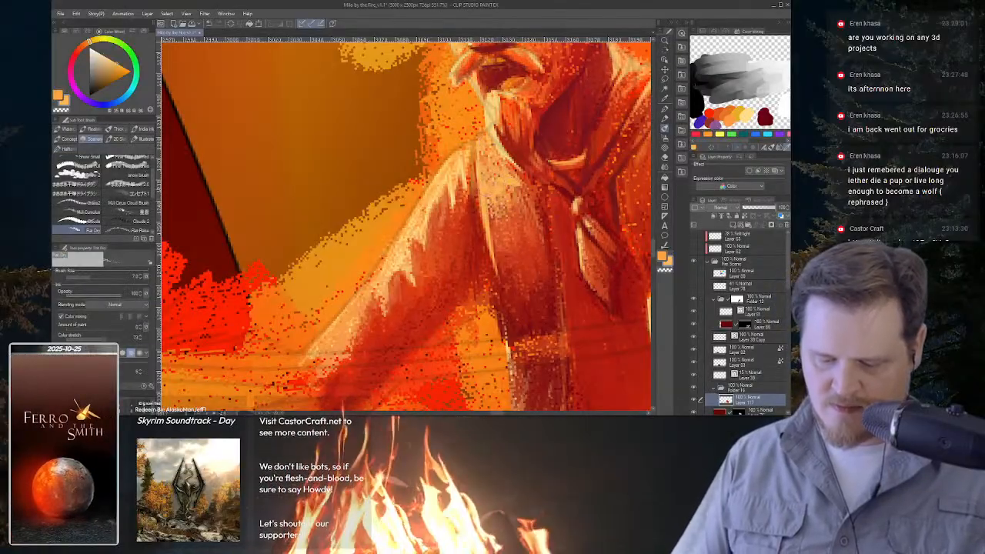
drag(487, 214, 499, 266)
key(ctrl+z)
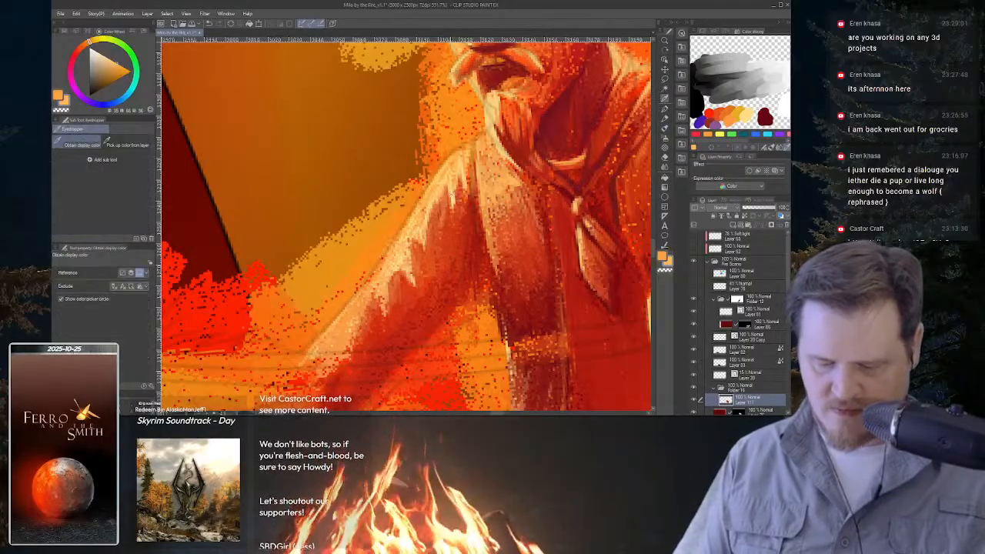
Sample light orange from the sleeve highlight and draw thin Pen highlights down the coat front's outer edge and upper chest.
alt+click(454, 194)
alt+click(454, 198)
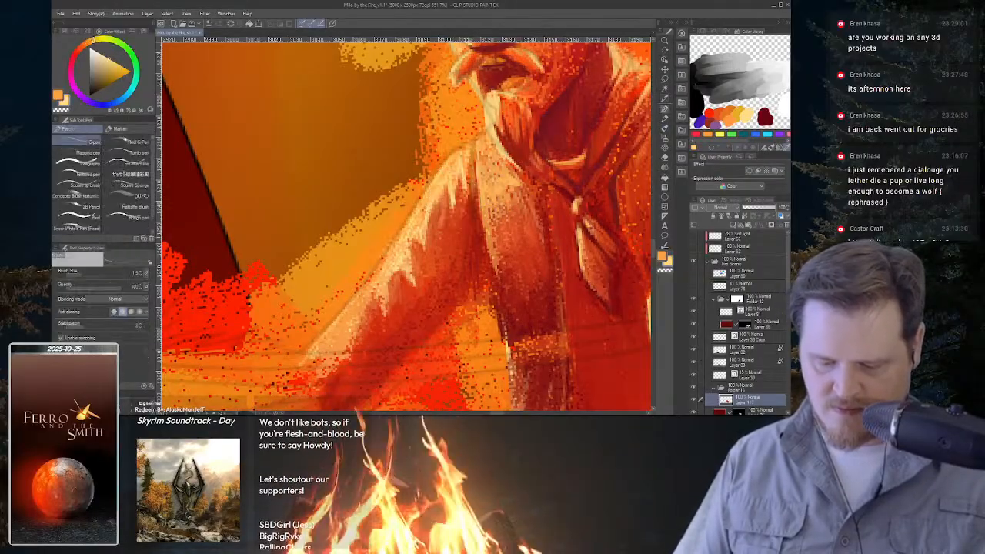
drag(482, 203, 498, 277)
drag(491, 198, 501, 224)
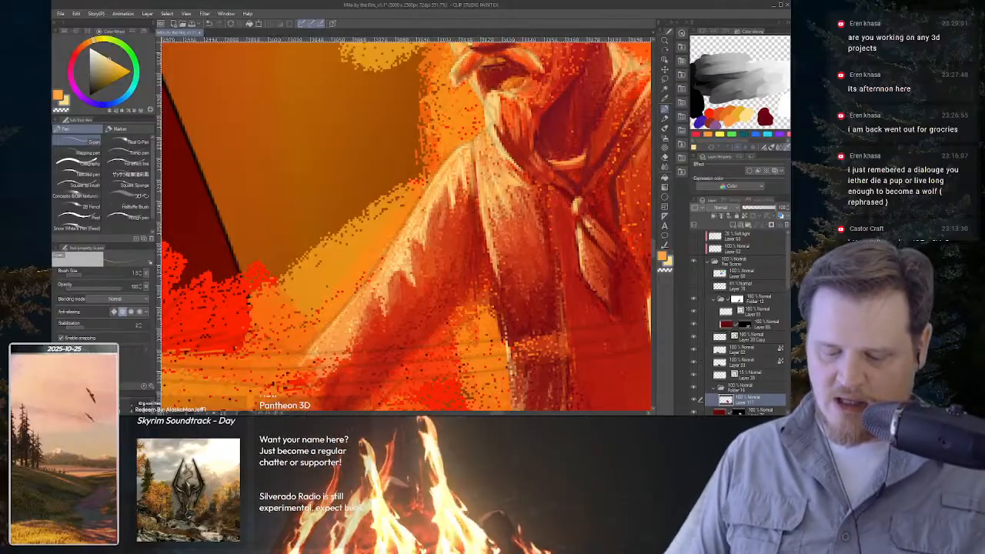
Sample dark red beside the coat front and refine the seam between sleeve and coat front with the Pen.
alt+click(477, 214)
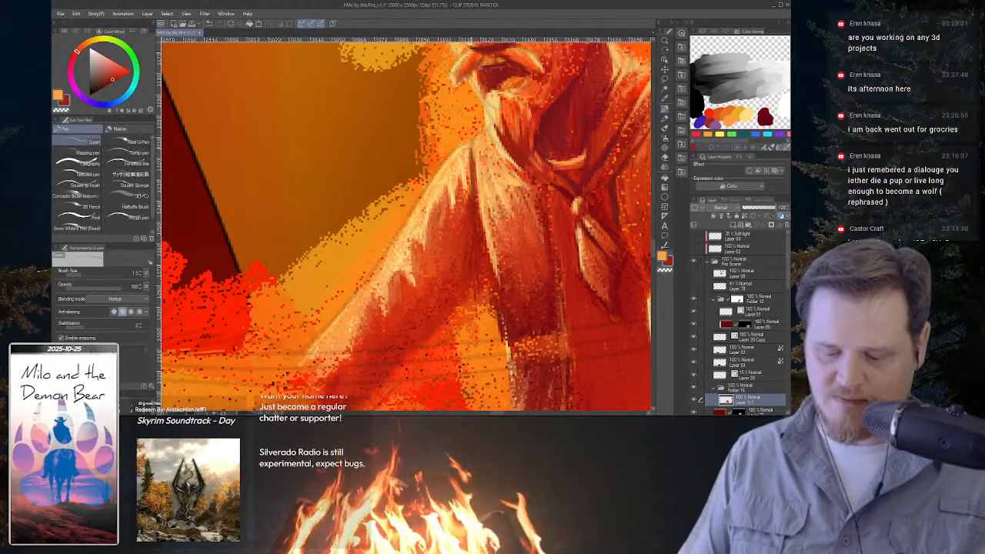
drag(556, 229, 500, 250)
drag(535, 278, 497, 258)
drag(507, 215, 570, 193)
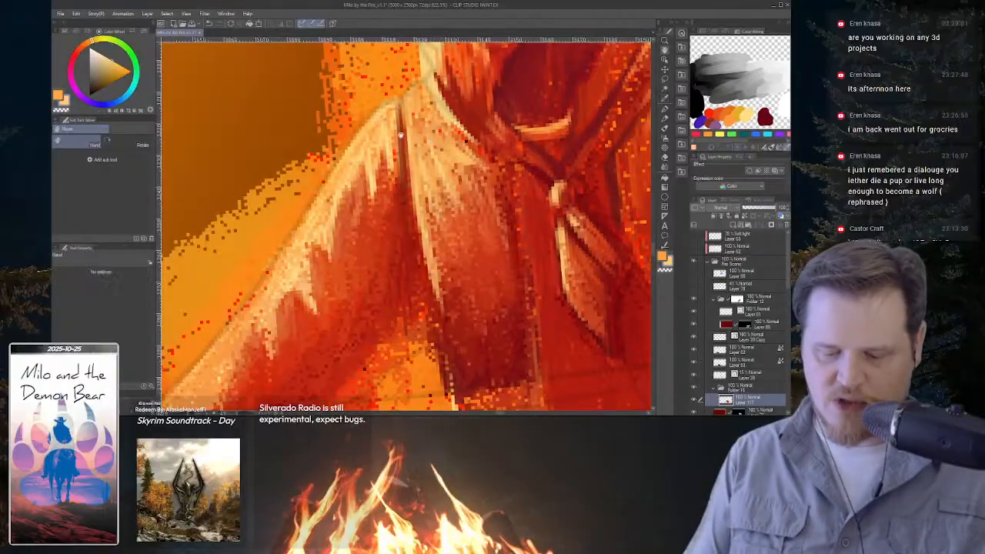
drag(401, 135, 409, 258)
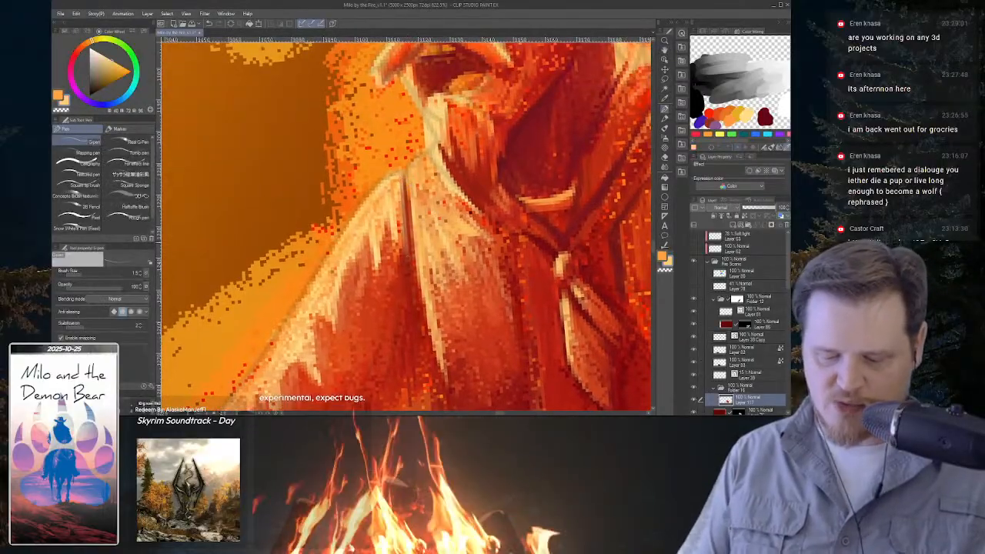
drag(531, 245, 477, 257)
Lasso a slanted strip below the sword guard beside the coat tail, darken it with the Hard airbrush in sampled dark red, and deselect.
mouse_move(529, 292)
mouse_down()
mouse_move(418, 211)
mouse_move(387, 254)
mouse_up()
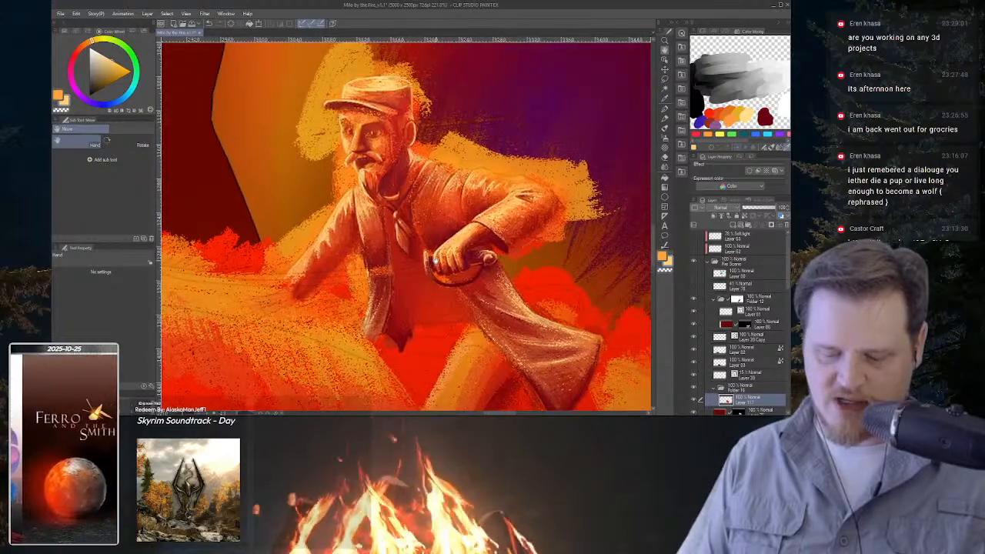
mouse_move(554, 245)
mouse_down()
mouse_move(464, 266)
mouse_move(539, 257)
mouse_move(431, 216)
mouse_move(528, 240)
mouse_move(465, 356)
mouse_up()
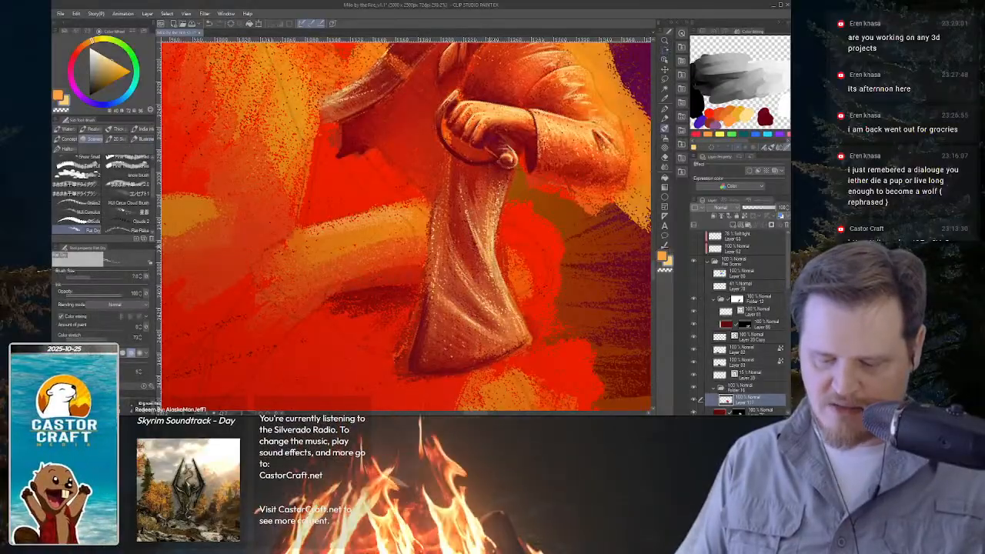
mouse_move(500, 255)
mouse_down()
mouse_move(497, 223)
mouse_move(448, 259)
mouse_move(492, 248)
mouse_up()
key(m)
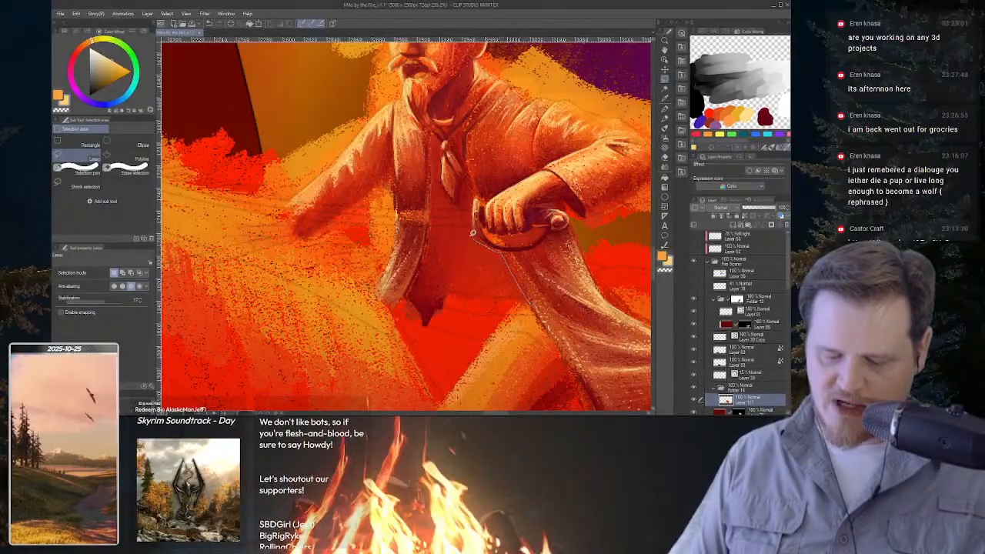
drag(528, 303, 531, 309)
key(i)
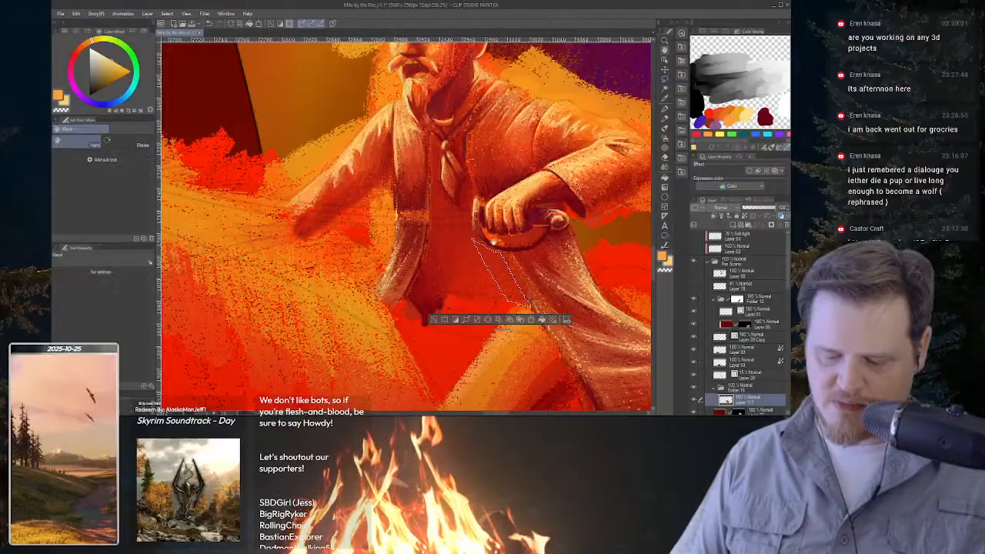
key(b)
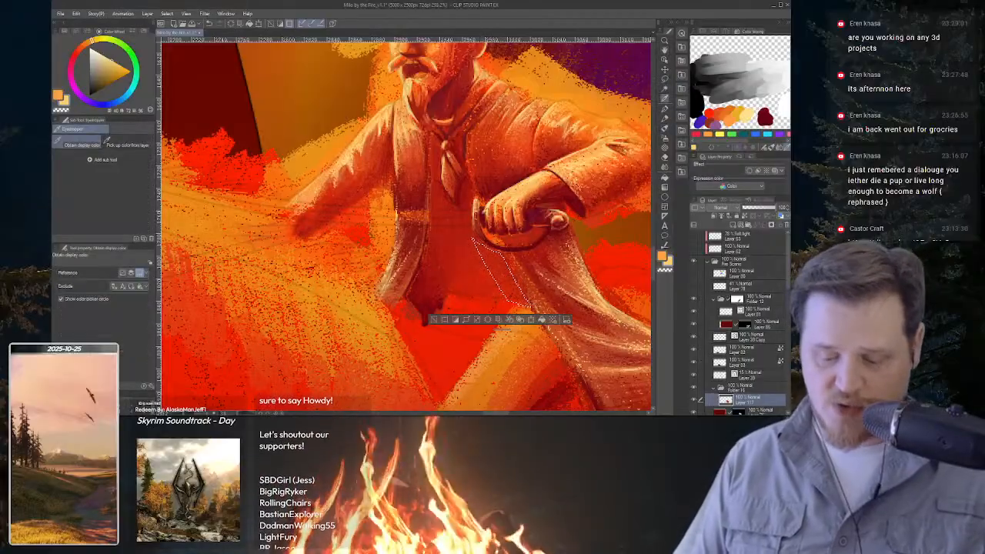
alt+click(482, 212)
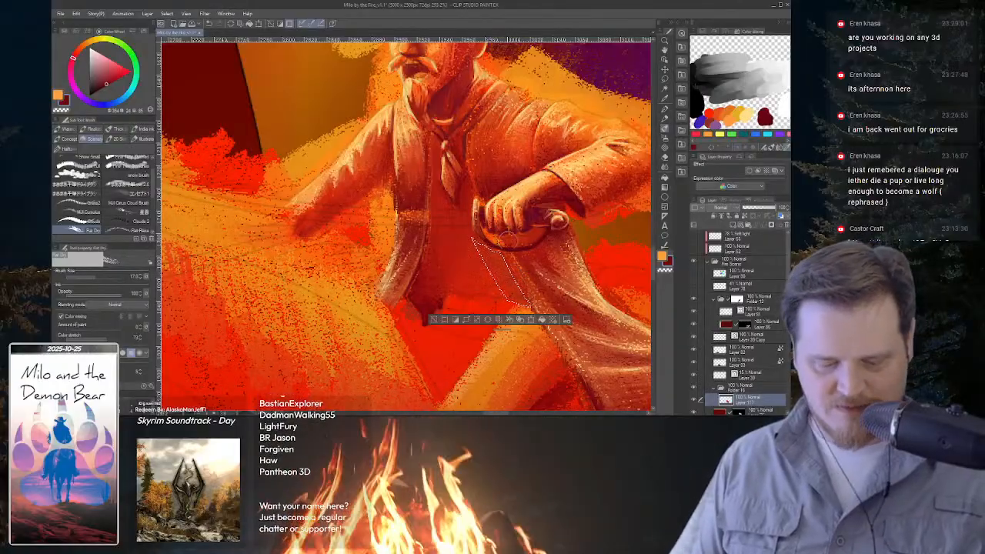
key(p)
key(b)
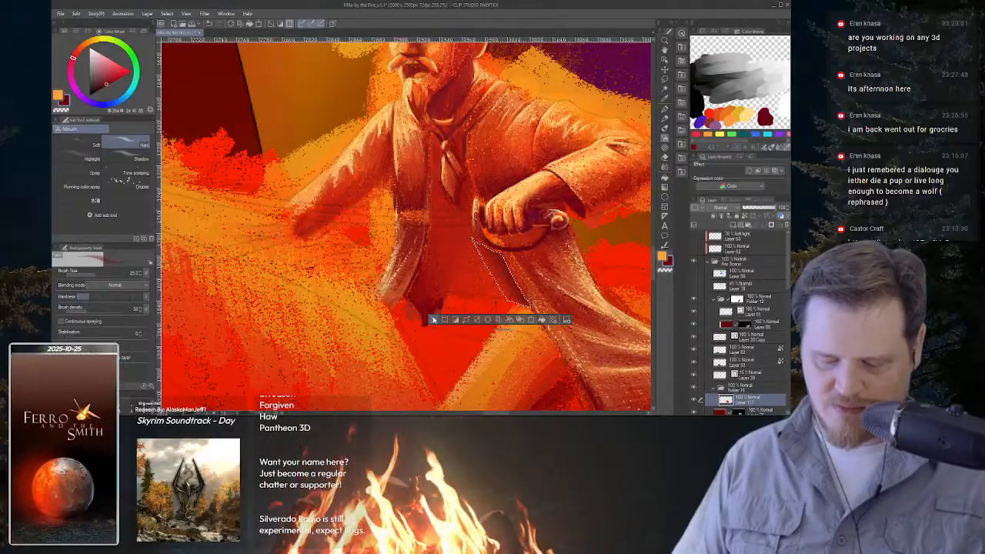
key(ctrl+d)
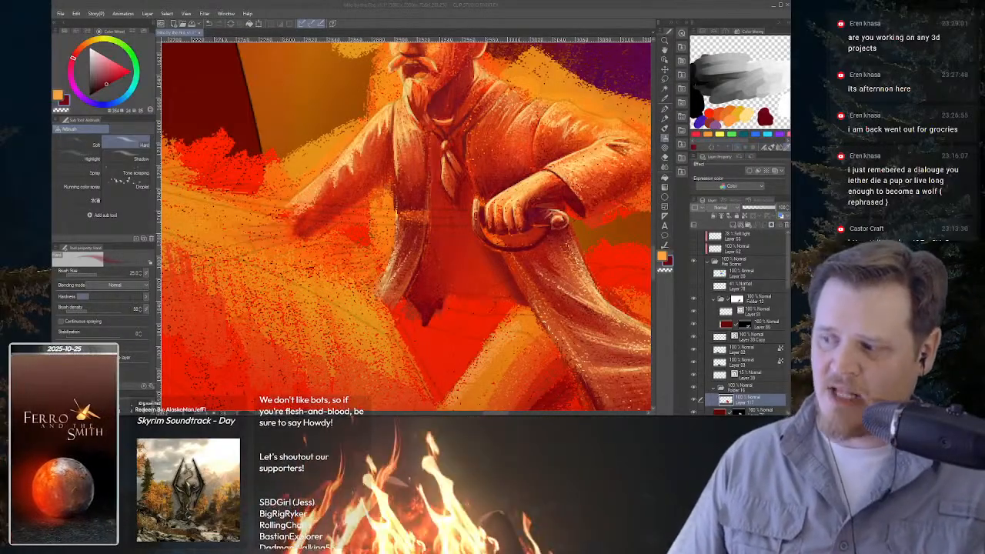
Lasso a narrow wavy strip down the shirt front below the neckerchief and darken part of it with the Hard airbrush in dark red.
click(668, 295)
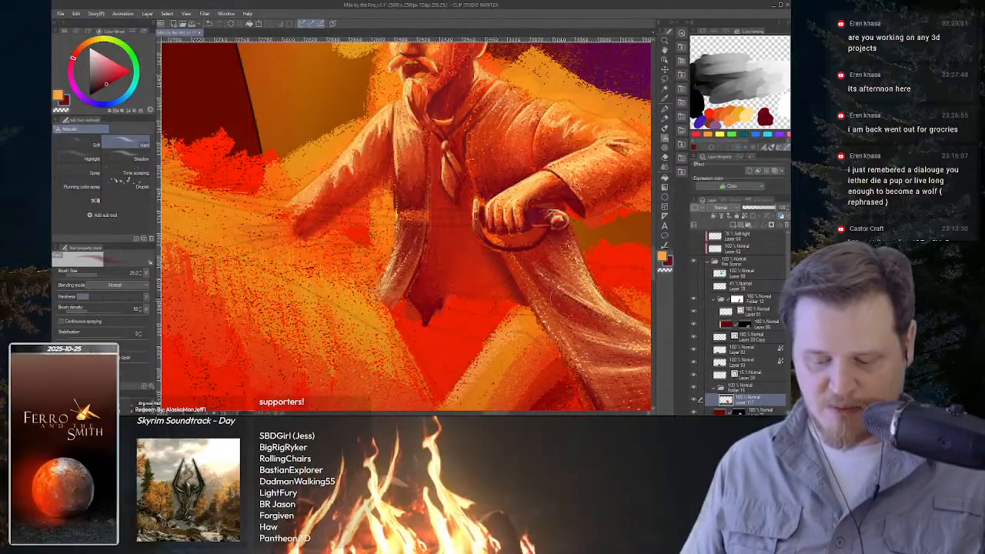
key(space)
drag(645, 312, 493, 246)
key(ctrl+space)
key(shift+space)
drag(501, 204, 539, 258)
key(ctrl+space)
key(space)
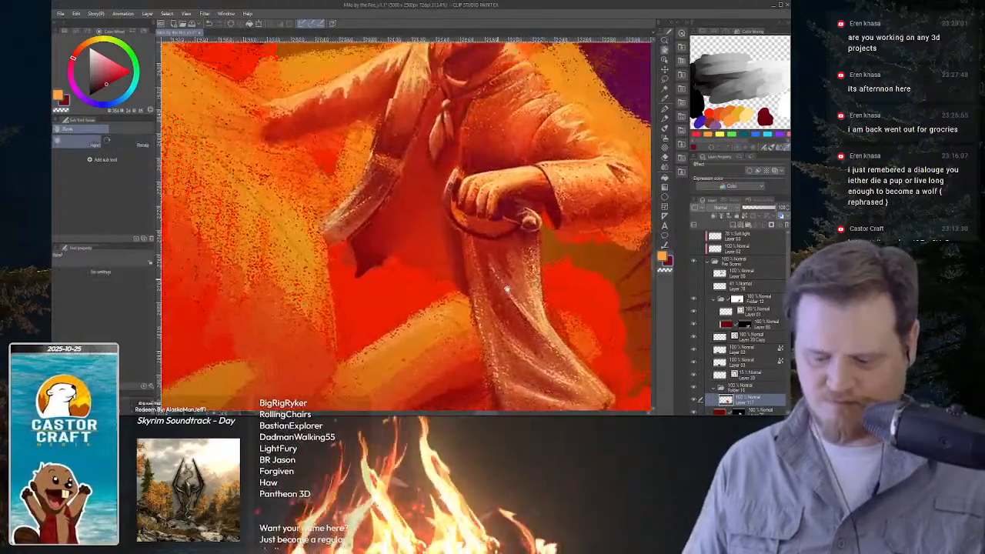
drag(507, 290, 511, 247)
key(shift+space)
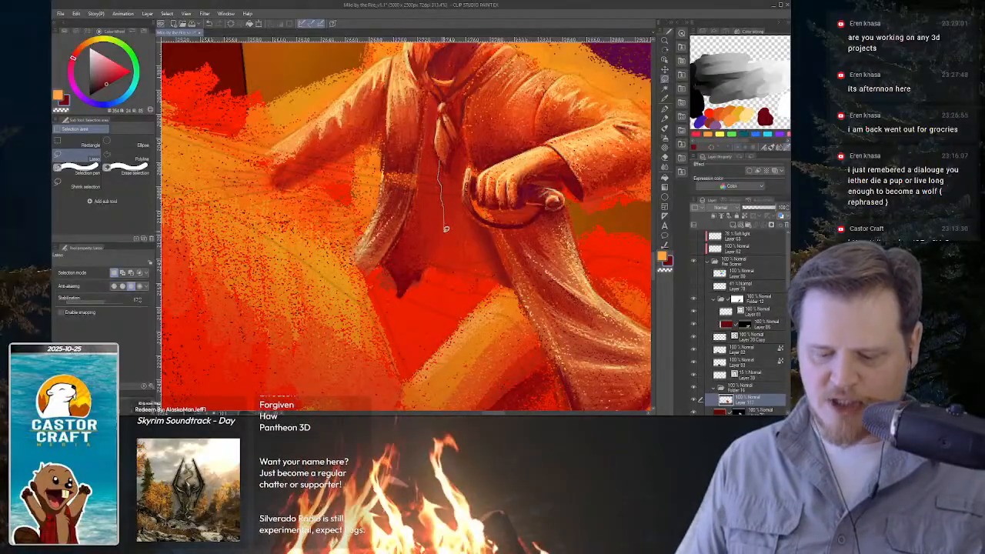
mouse_move(453, 244)
mouse_down()
mouse_move(470, 269)
mouse_move(465, 262)
mouse_up()
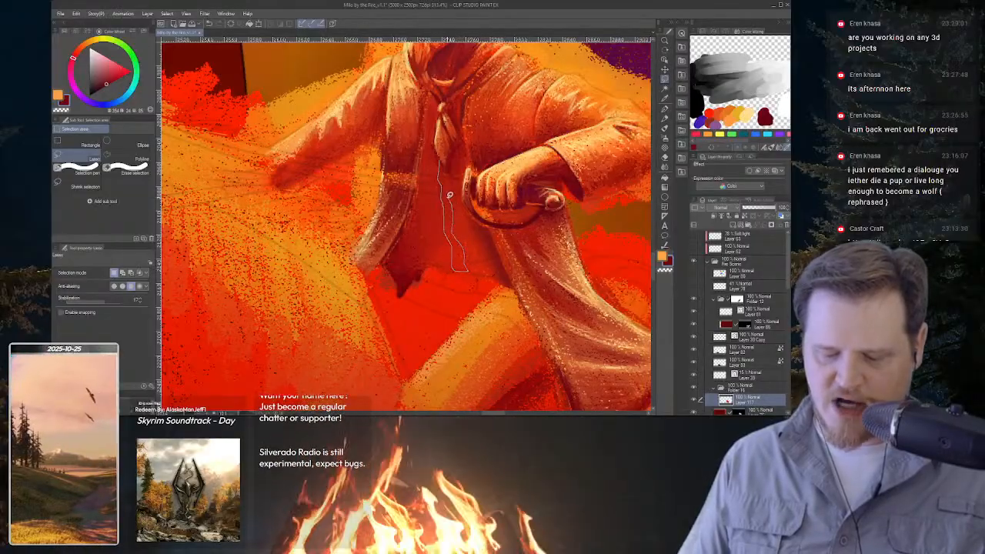
drag(448, 176, 447, 167)
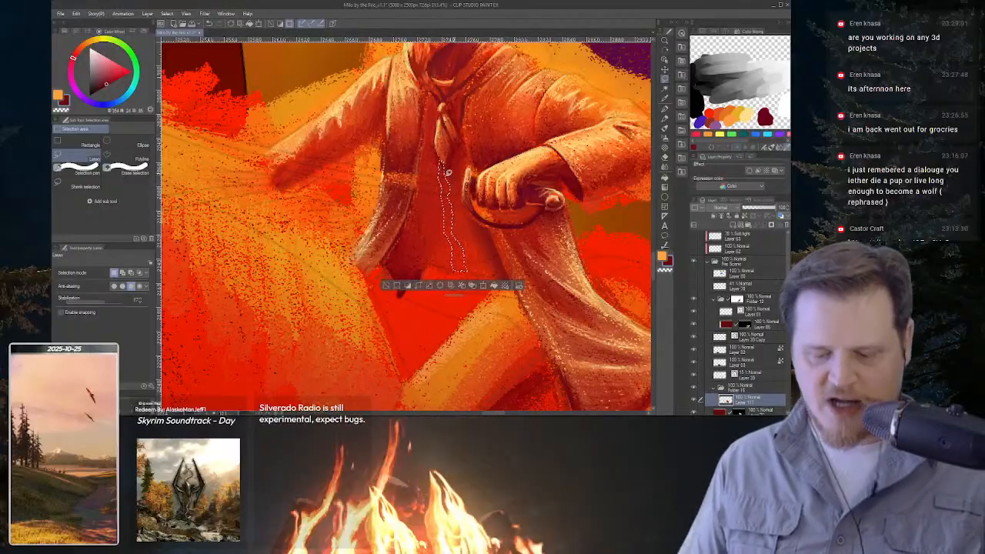
key(b)
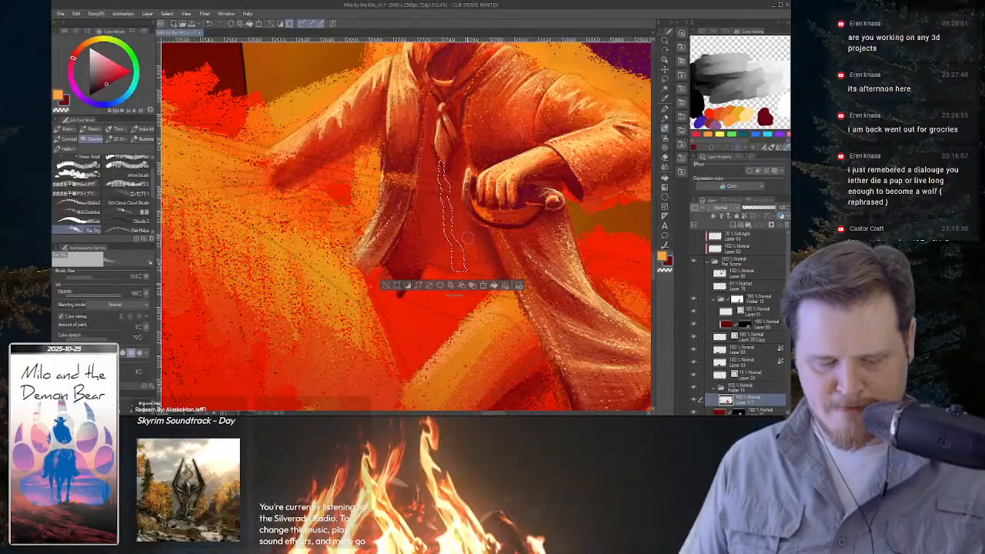
key(b)
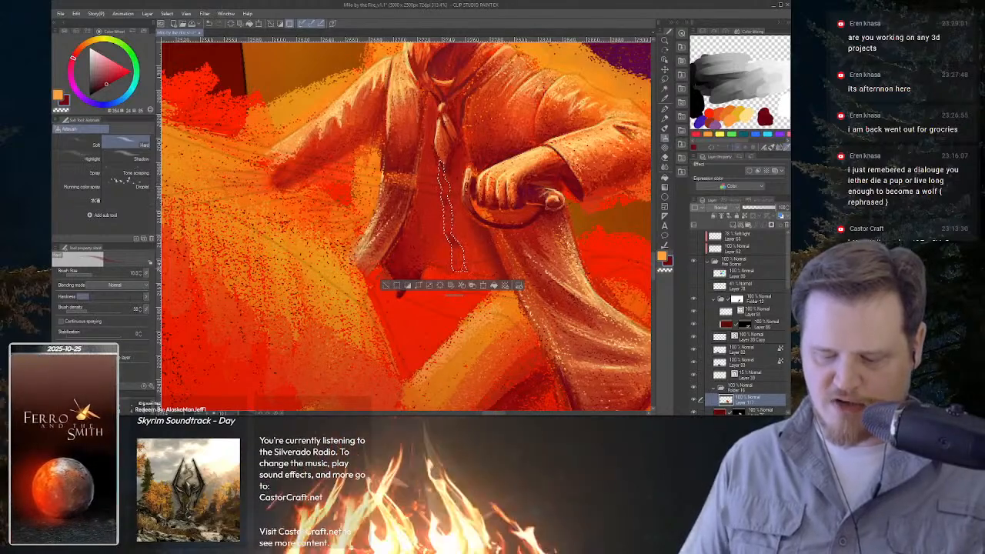
click(387, 286)
key(ctrl+space)
drag(539, 257, 534, 280)
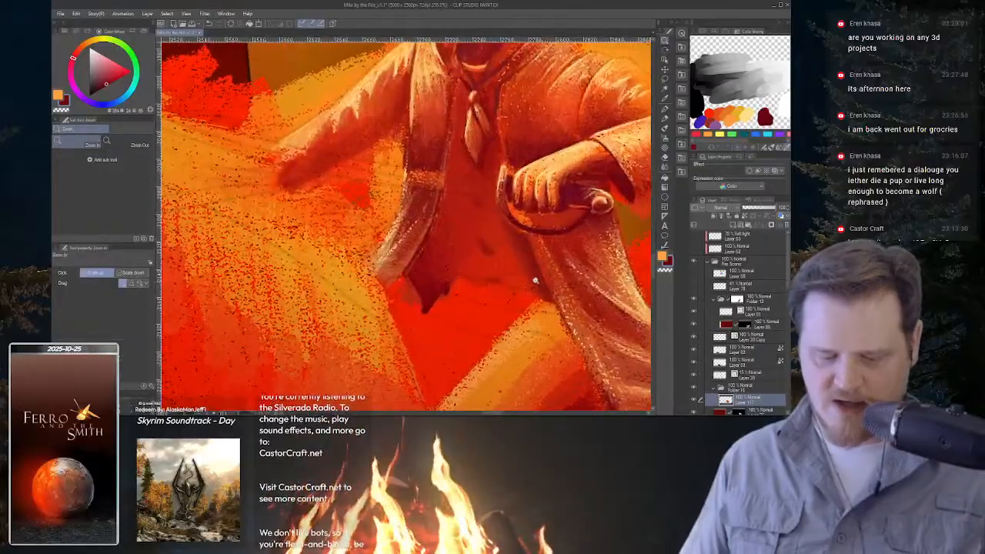
key(ctrl+z)
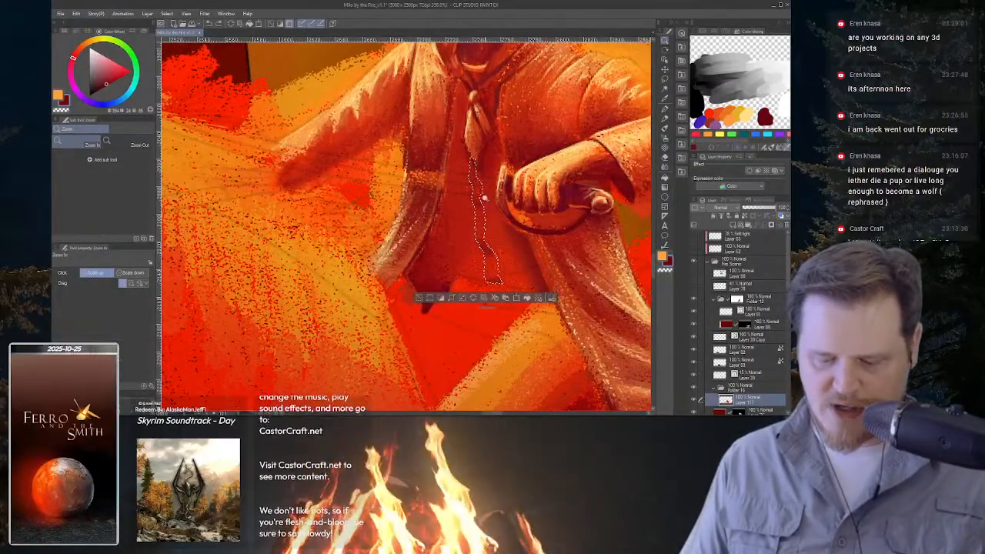
Sample dark purplish red below the gripping hand and shade the edge inside the shirt strip with the Pen at size 5 and Hard airbrush.
key(b)
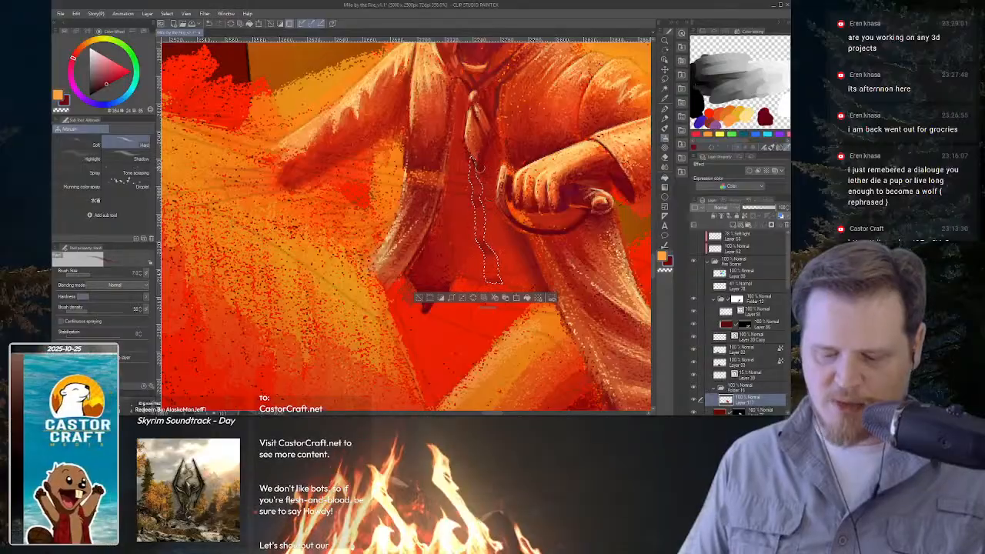
key(p)
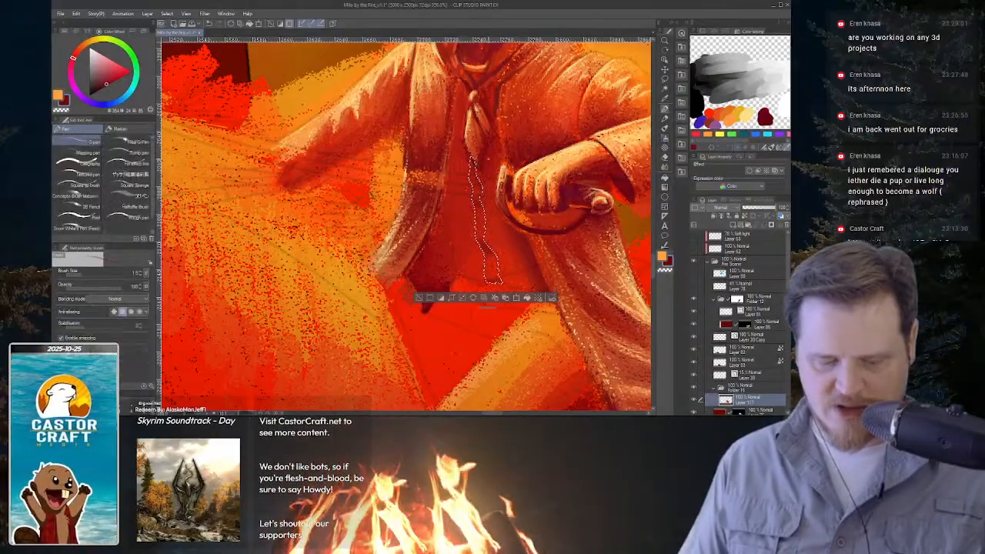
key(bracketright)
key(bracketright)
key(bracketright)
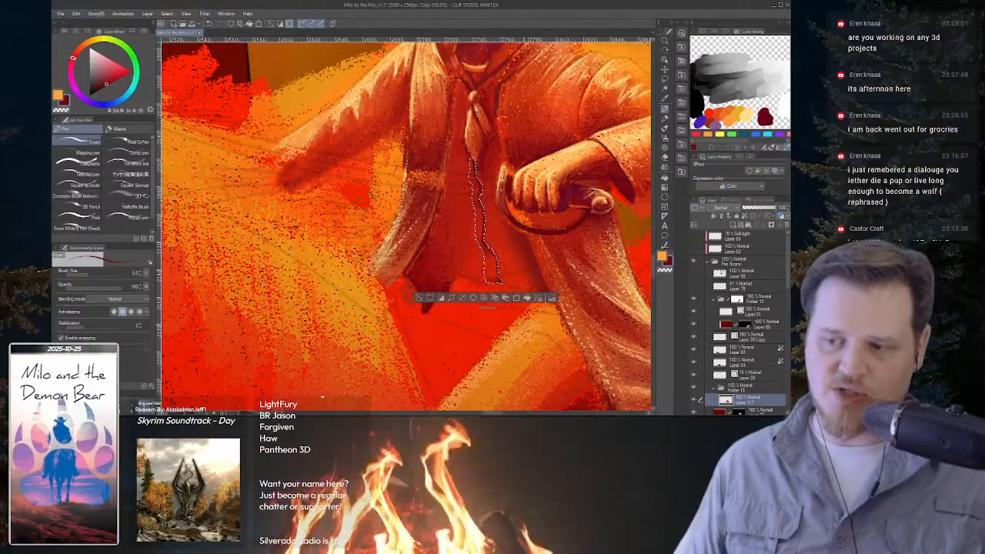
key(x)
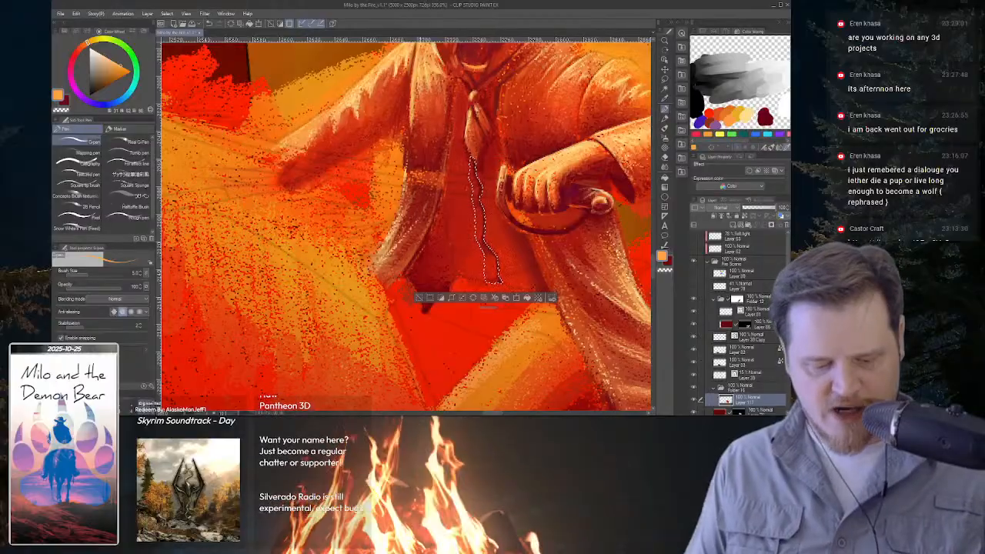
key(x)
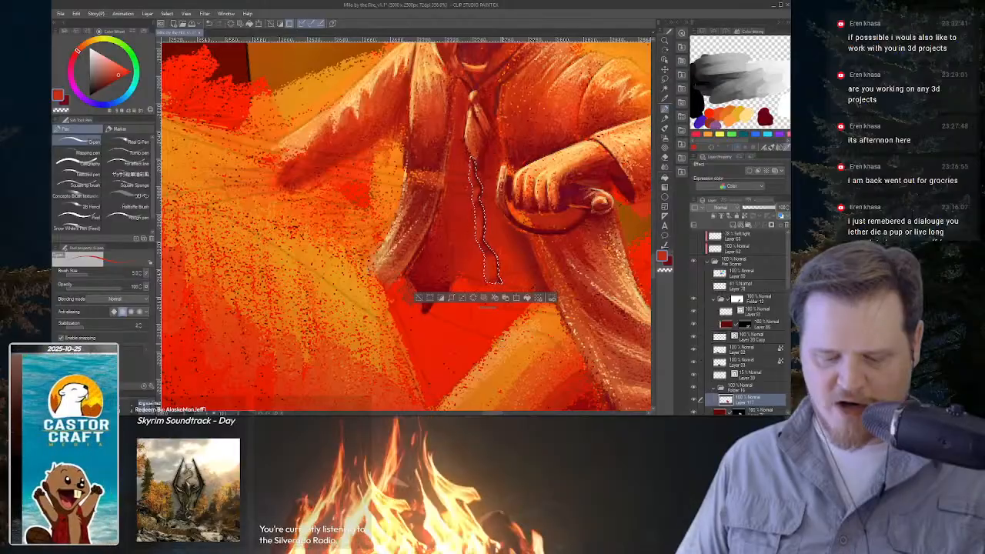
key(x)
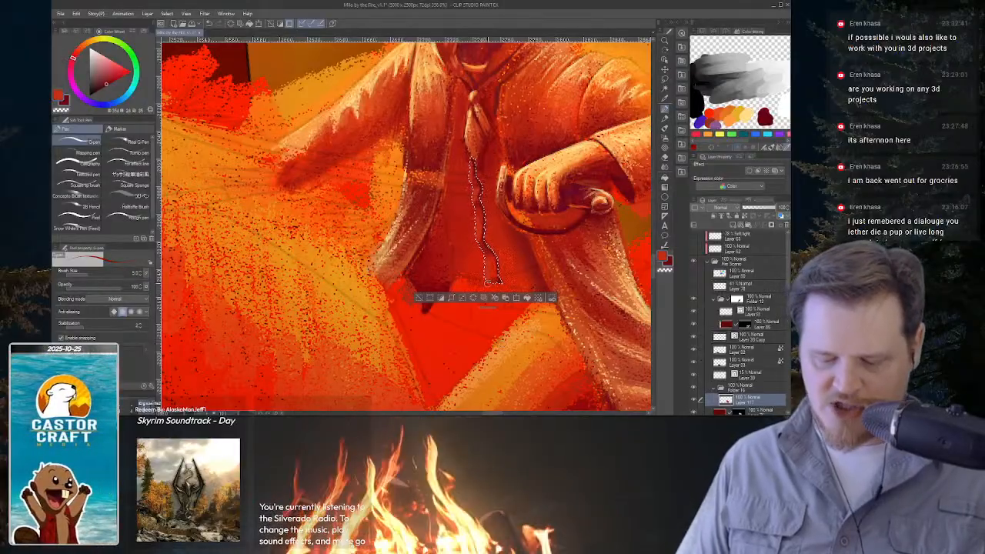
alt+click(573, 193)
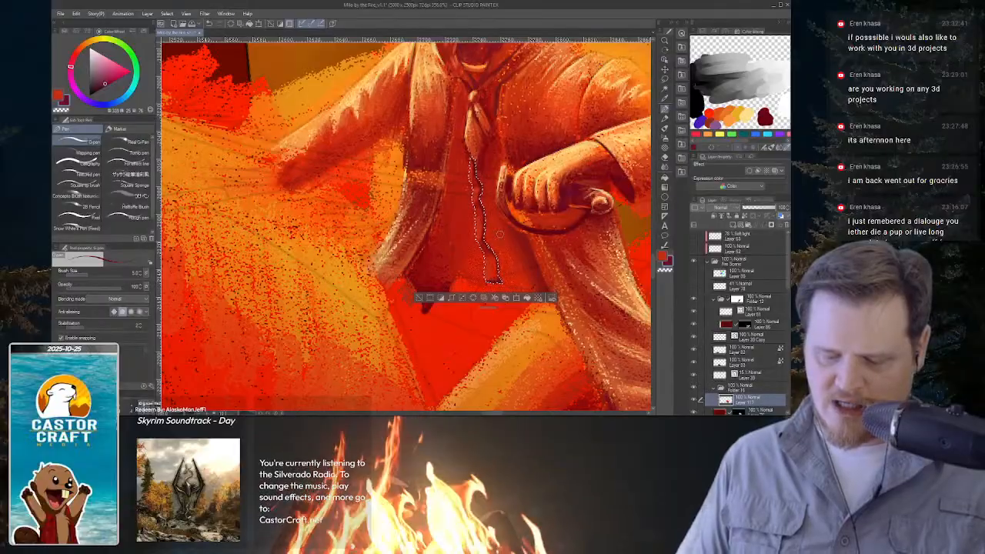
key(b)
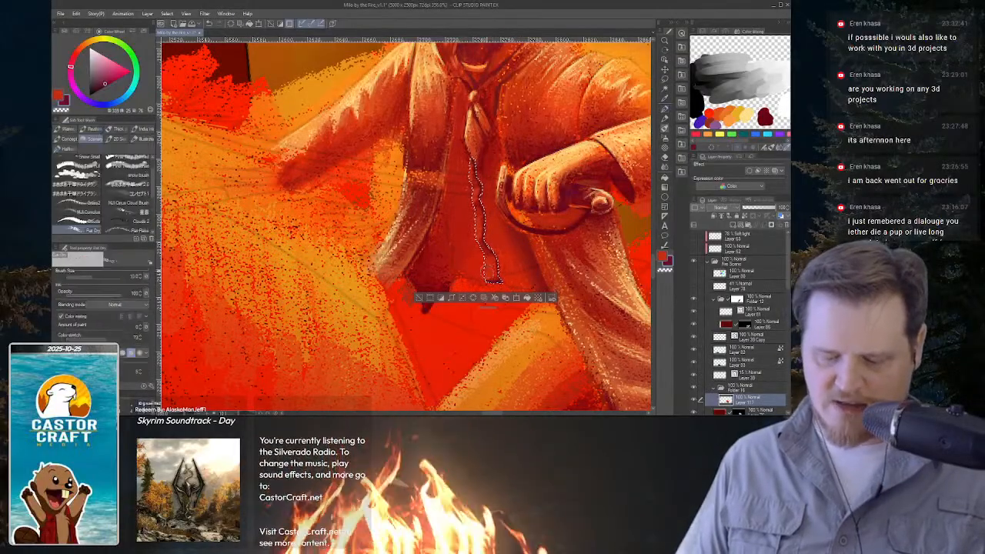
key(b)
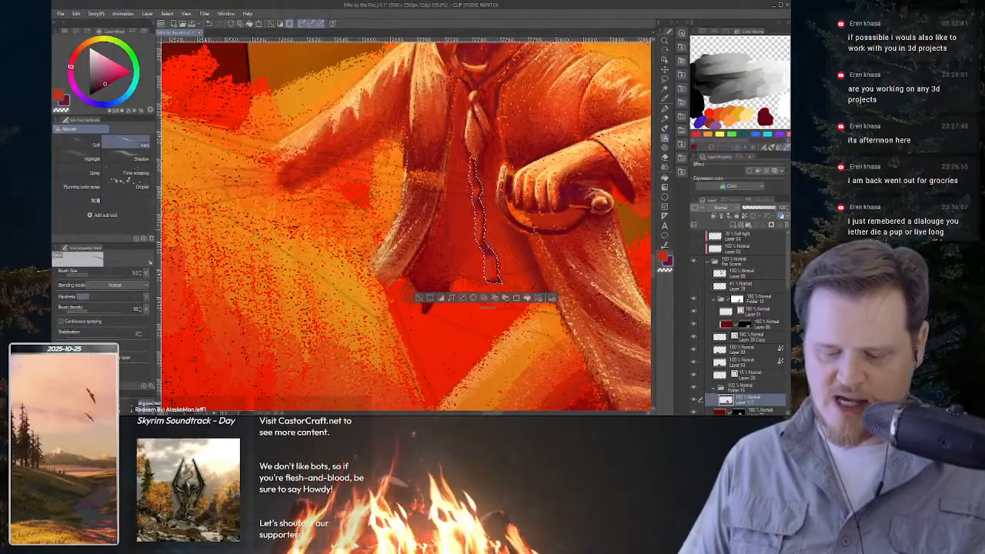
Brighten the selected shirt strip with an enlarged Hard airbrush in light orange, mainly at its lower end, and deselect.
key(h)
scroll(535, 229, down, 5)
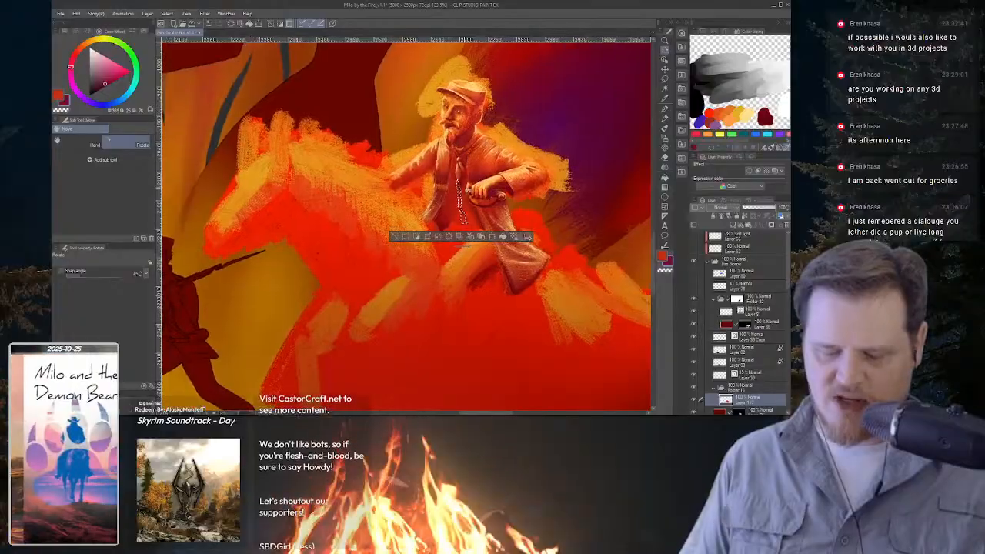
scroll(493, 202, up, 5)
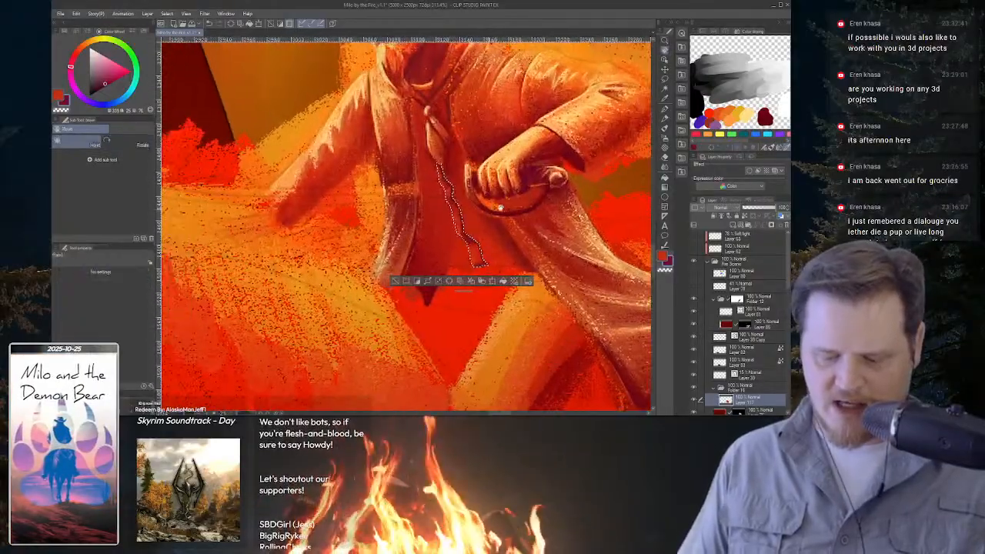
drag(471, 288, 484, 294)
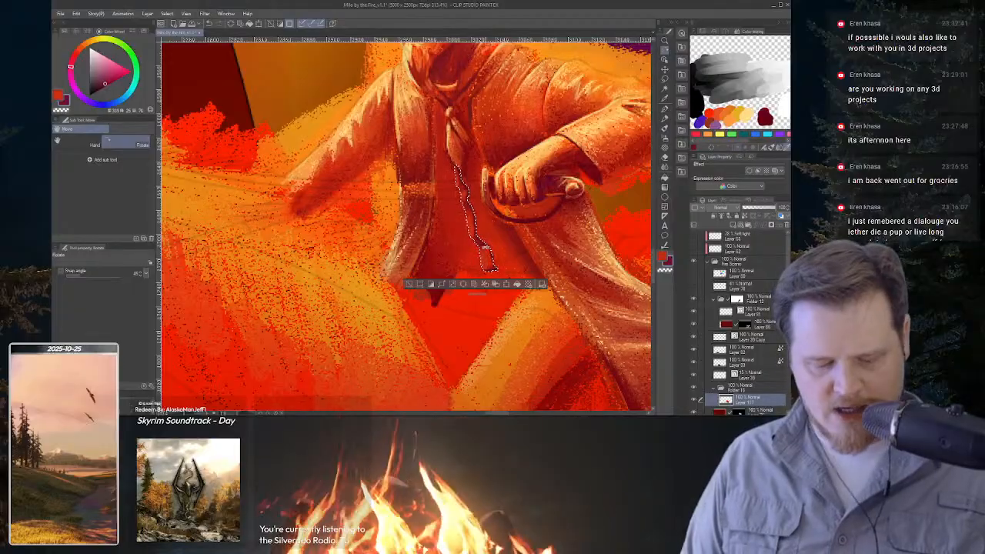
key(b)
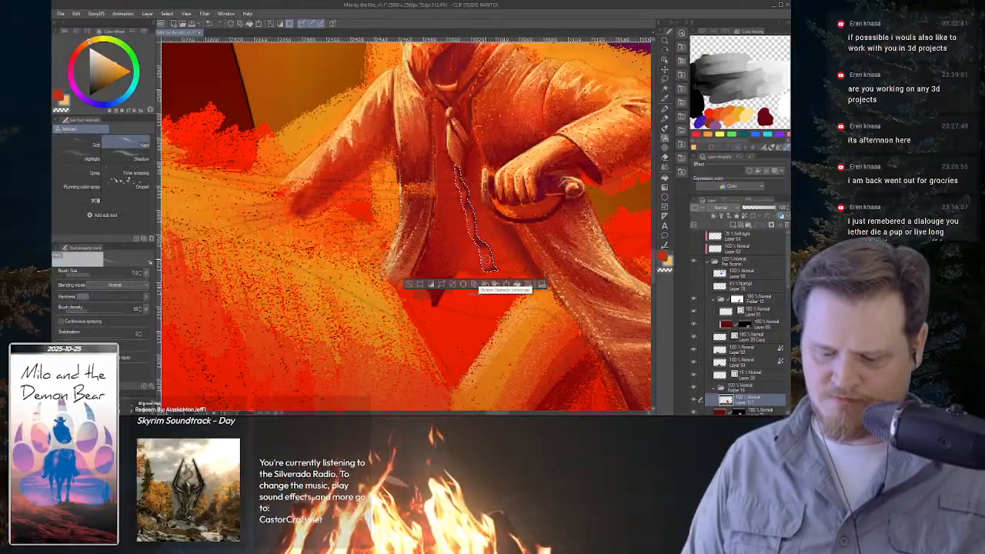
key(bracketright)
key(bracketright)
key(bracketright)
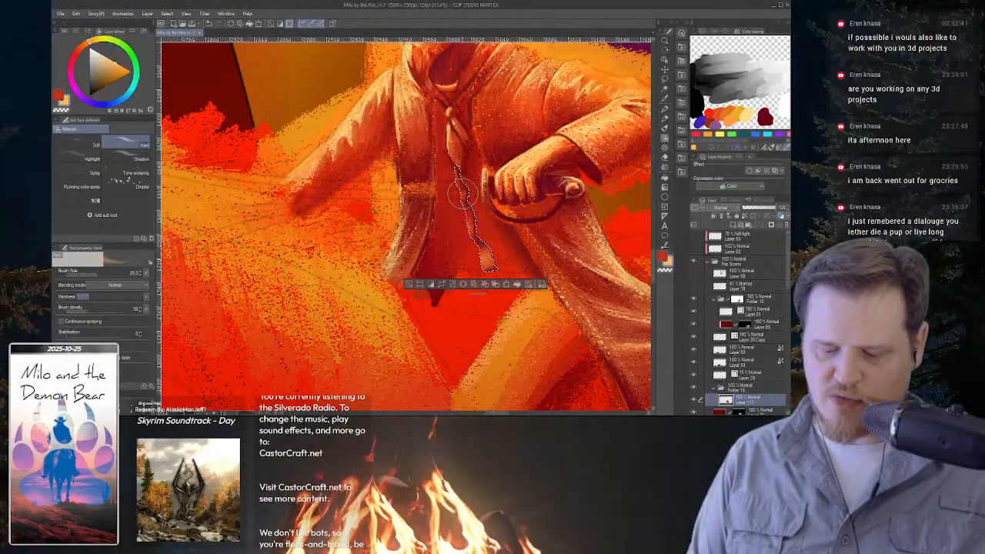
click(411, 286)
Draw short light orange Pen strokes across the shirt front beside the dark seam and blend them into a soft patch with the Flat Dry brush.
scroll(523, 246, up, 3)
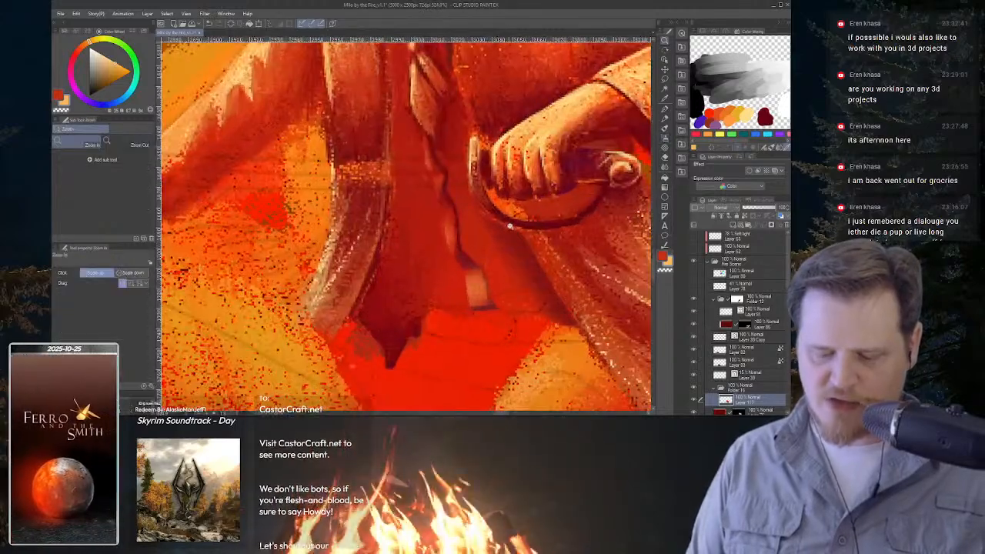
key(r)
drag(524, 246, 525, 254)
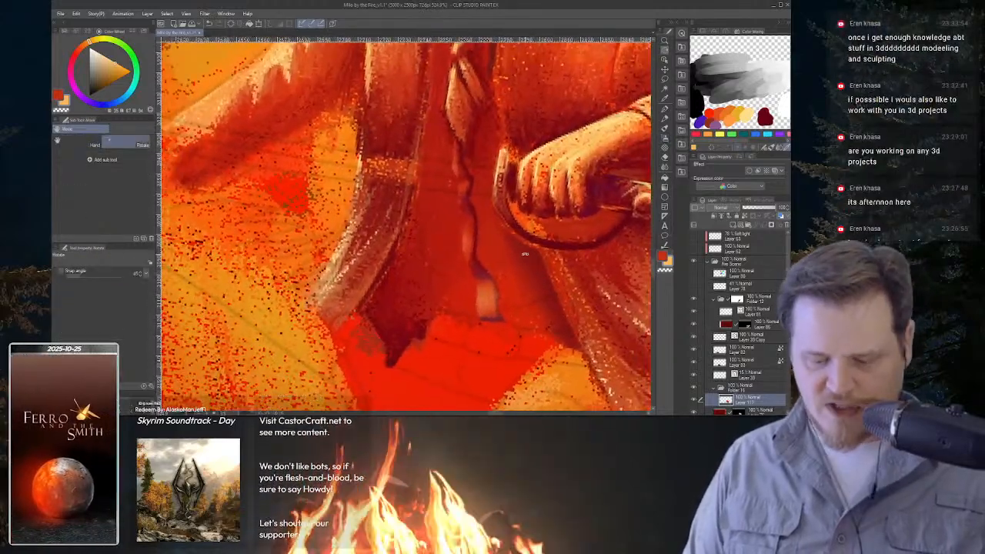
key(b)
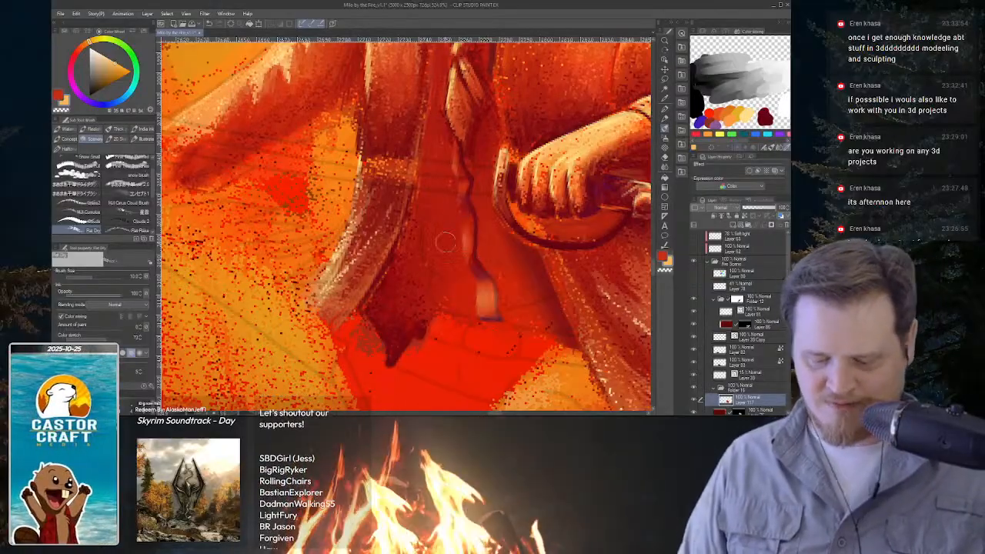
key(p)
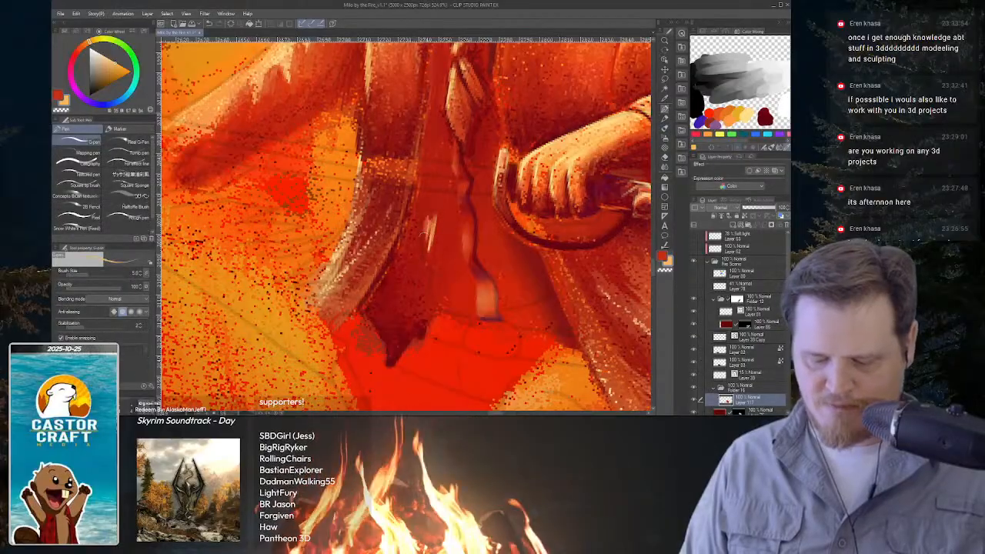
mouse_move(423, 235)
mouse_down()
mouse_move(450, 219)
mouse_move(454, 248)
mouse_move(488, 247)
mouse_move(466, 225)
mouse_move(489, 244)
mouse_up()
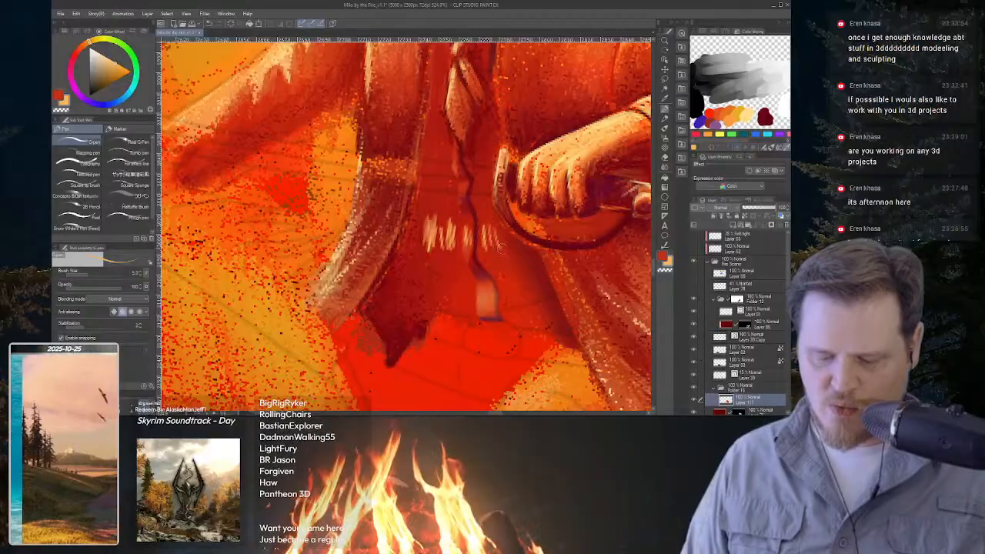
key(b)
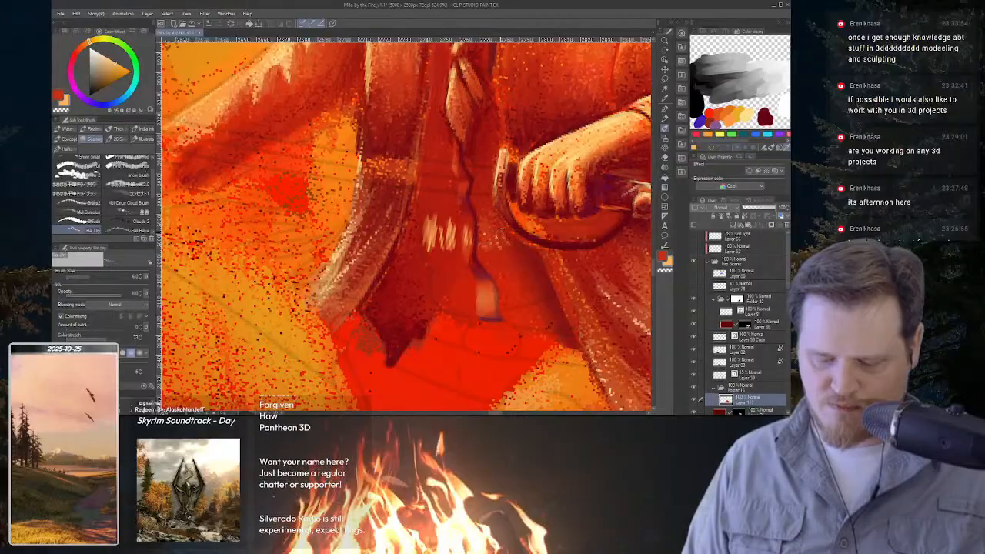
mouse_move(456, 245)
mouse_down()
mouse_move(444, 217)
mouse_move(431, 245)
mouse_up()
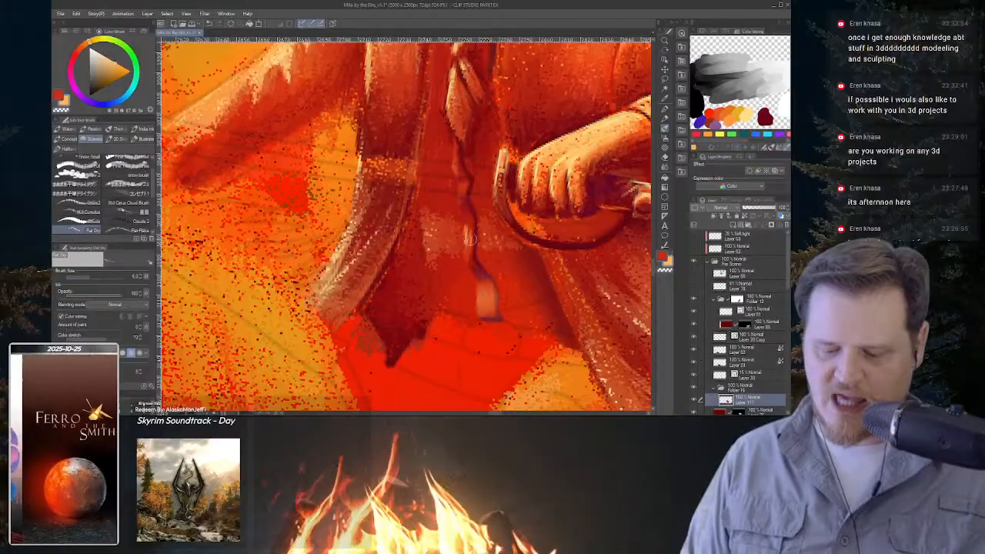
Sample dark red beside the fist and draw thin Pen fold lines on the shirt front below the blended highlight patch.
key(ctrl+space)
drag(546, 243, 552, 265)
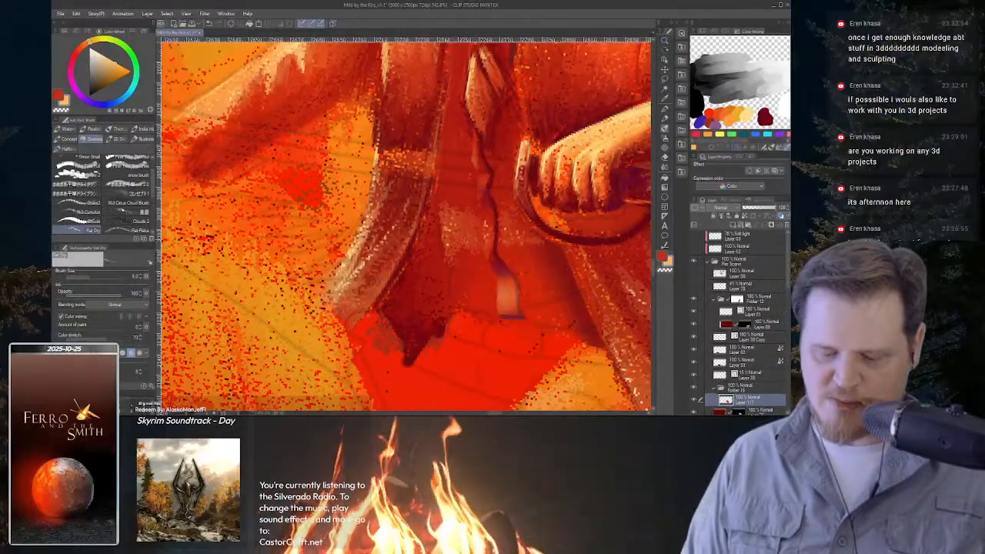
key(x)
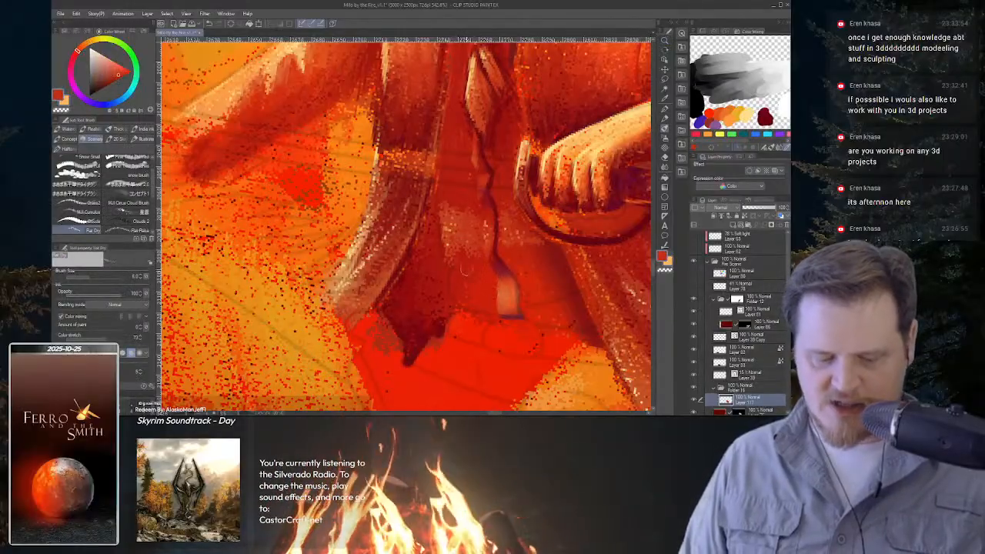
alt+click(535, 181)
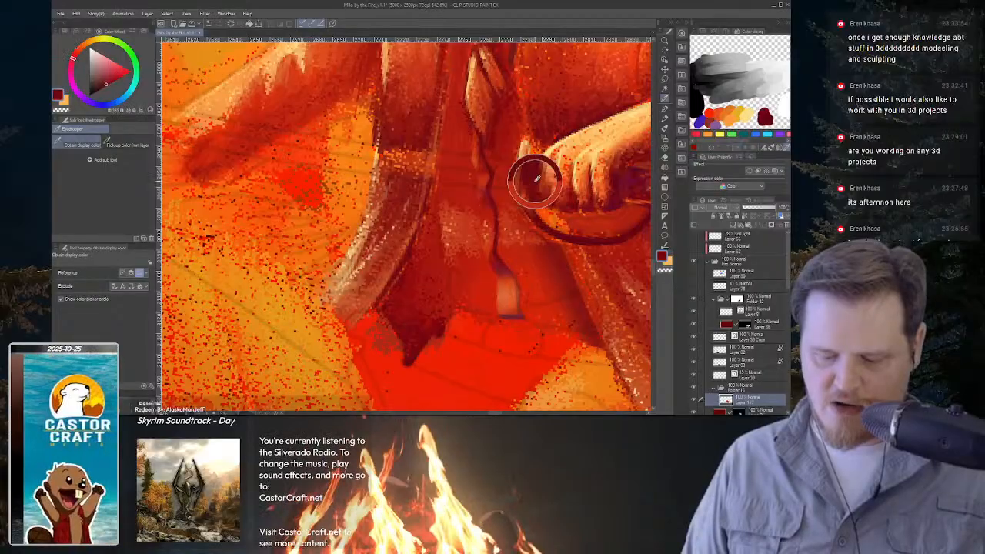
key(p)
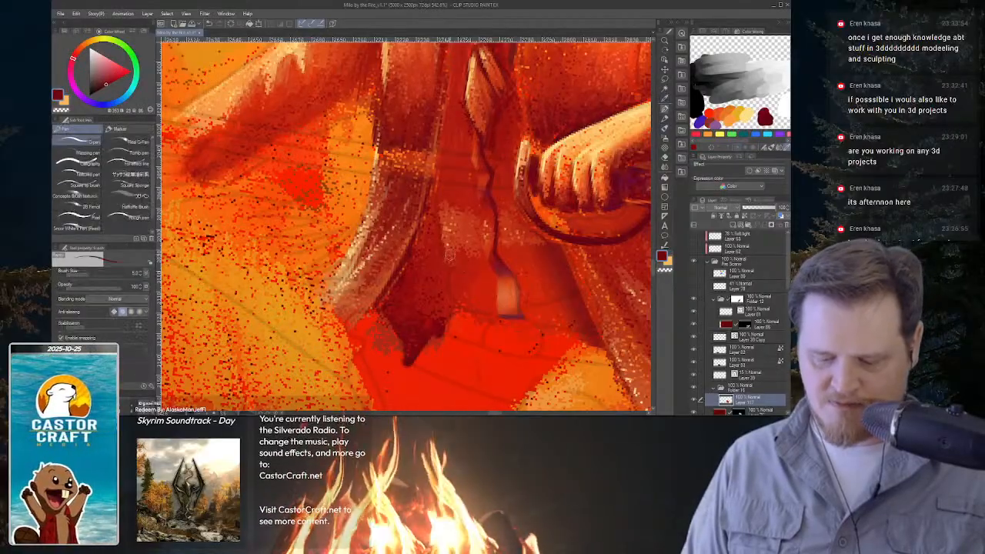
drag(468, 259, 488, 270)
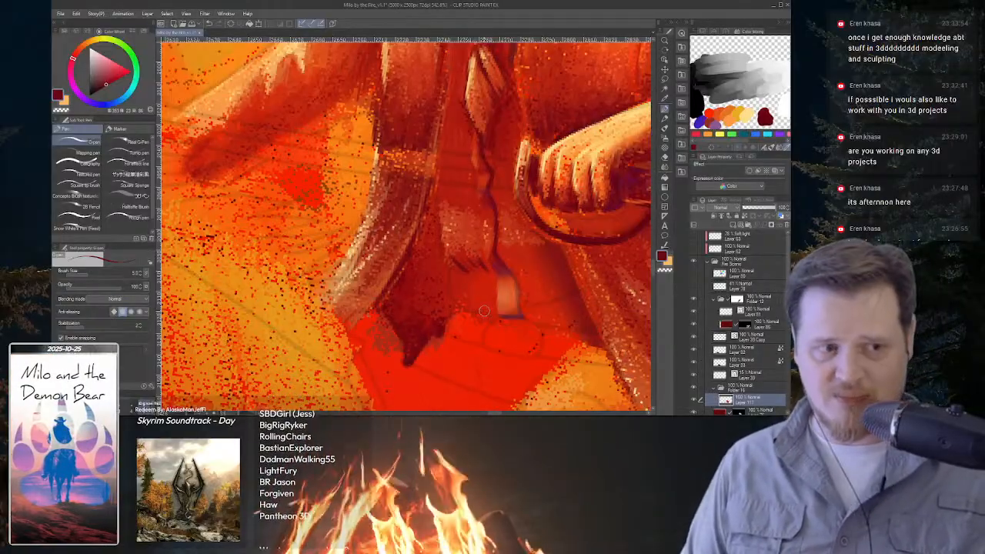
Reduce the Pen to size 2.5, stroke light orange inside the shirt strip's bright lower end, and darken the edges and neighbouring folds in dark red.
key(b)
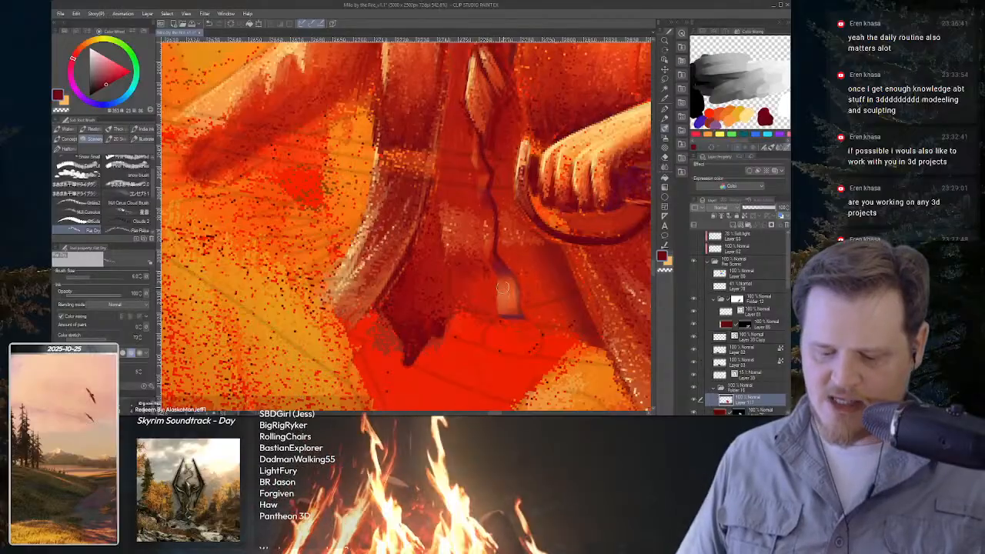
key(p)
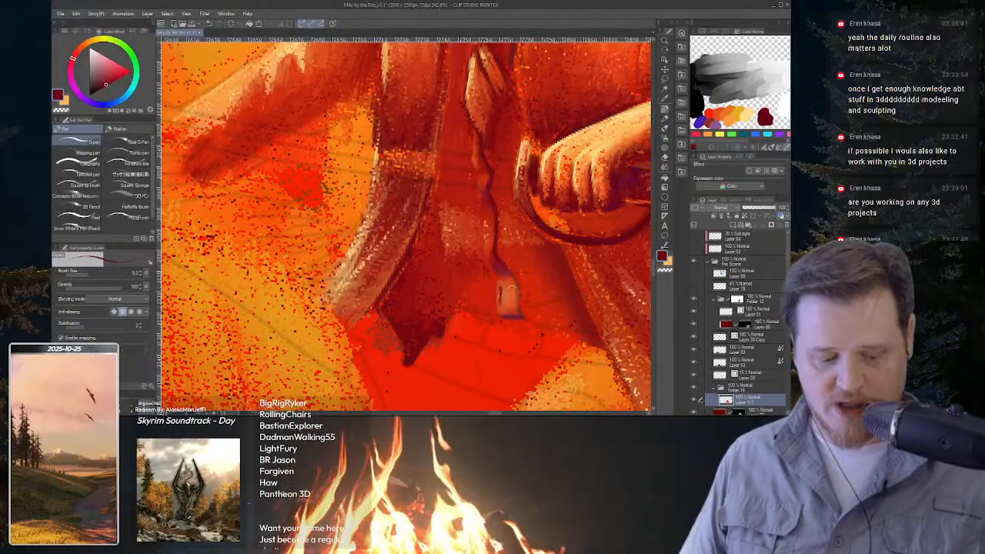
key(x)
key(bracketleft)
key(bracketleft)
key(bracketleft)
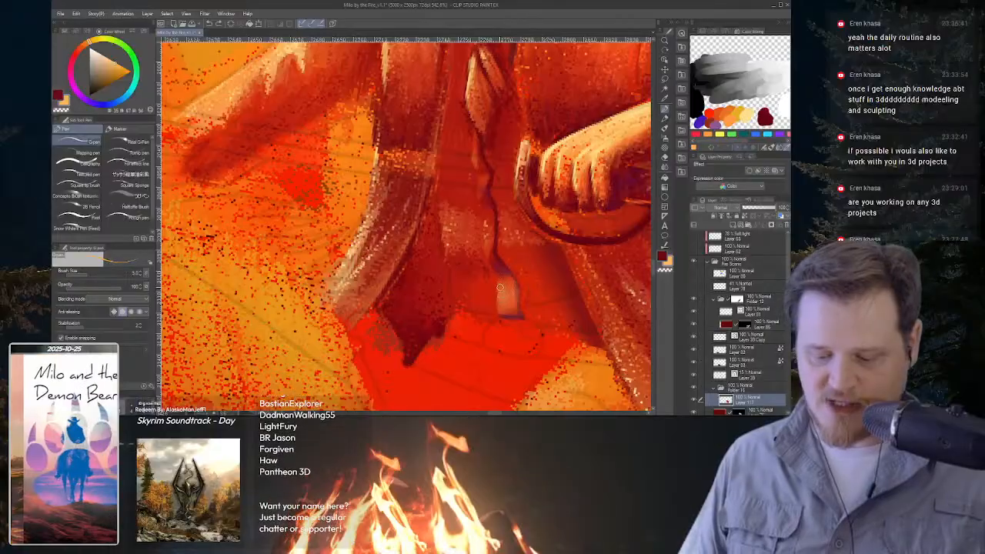
mouse_move(505, 290)
mouse_down()
mouse_move(508, 311)
mouse_move(513, 302)
mouse_up()
key(x)
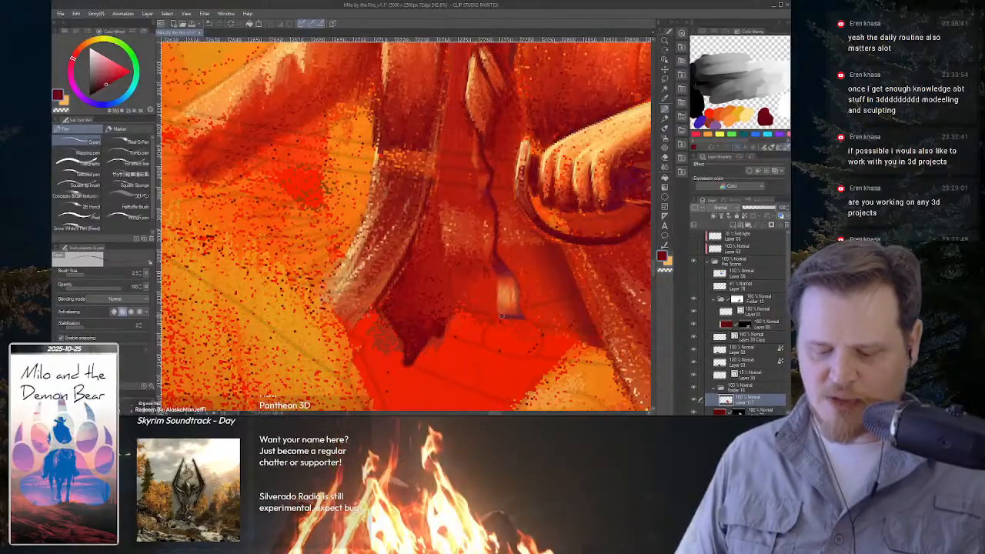
drag(502, 312, 516, 317)
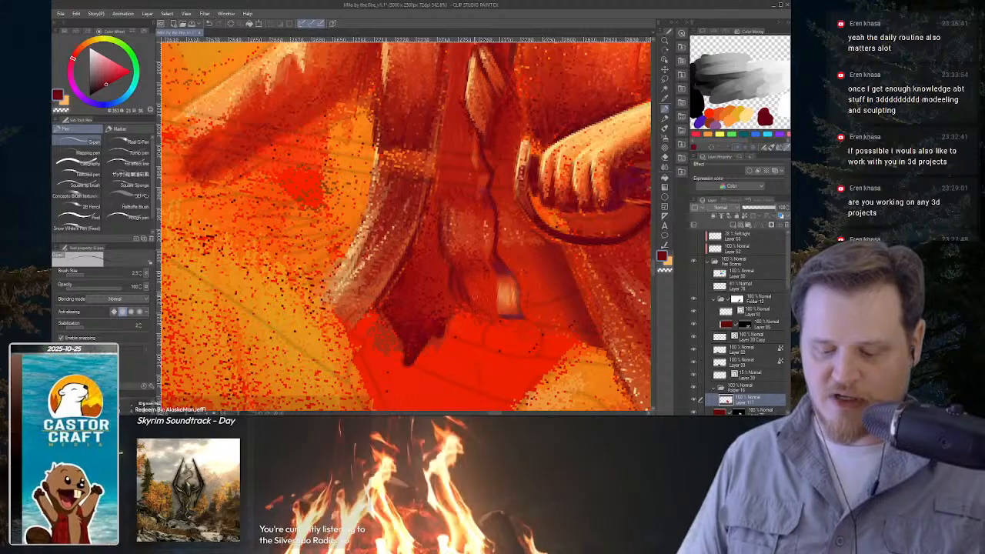
Paint short light orange Pen strokes across the shirt hem beside the strip's bright lower end.
key(x)
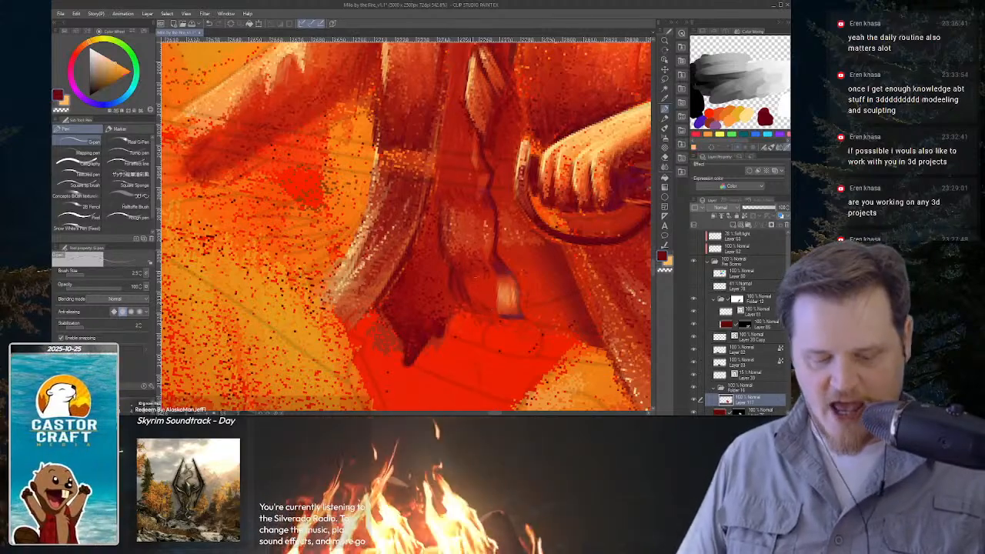
mouse_move(468, 287)
mouse_down()
mouse_move(479, 298)
mouse_move(489, 291)
mouse_move(501, 308)
mouse_move(496, 285)
mouse_up()
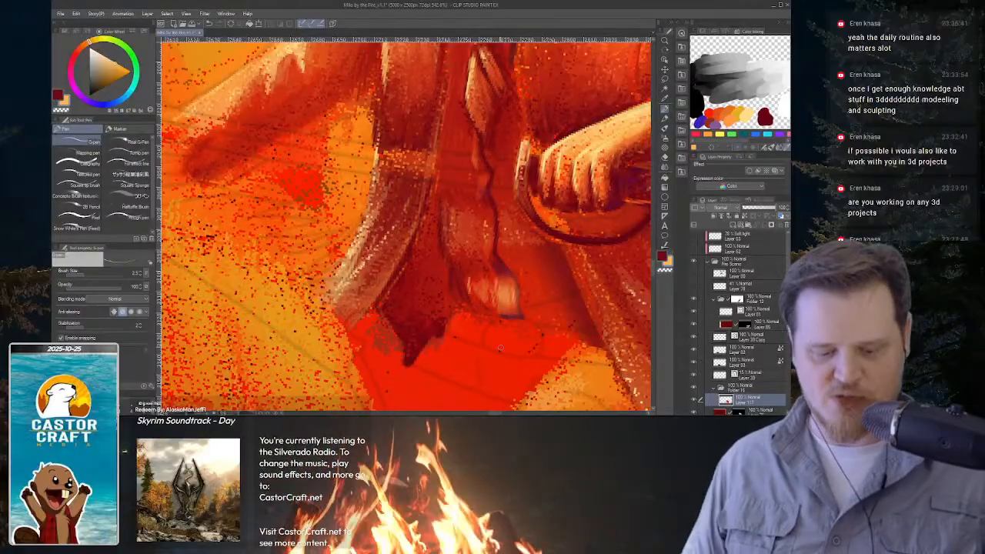
drag(489, 286, 494, 307)
drag(485, 281, 493, 300)
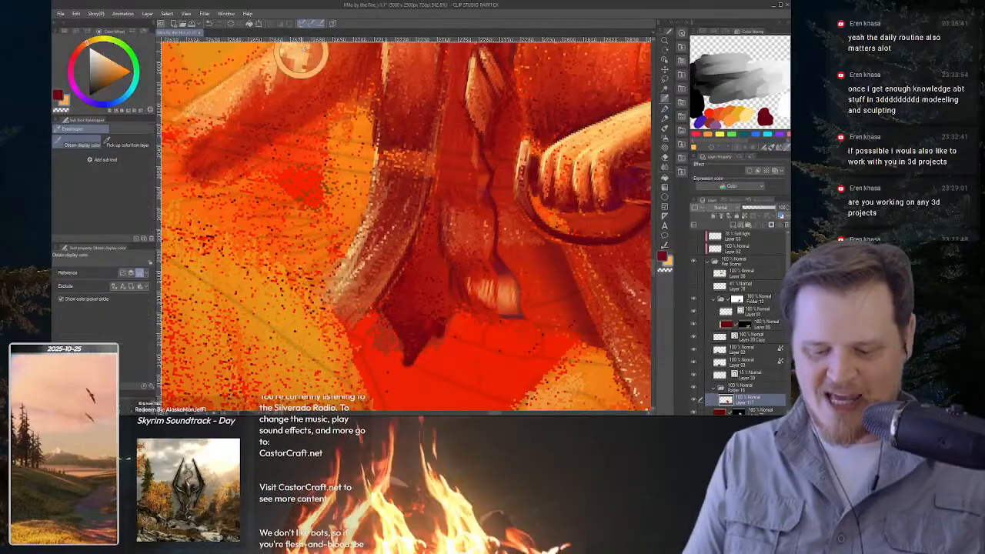
drag(486, 282, 490, 293)
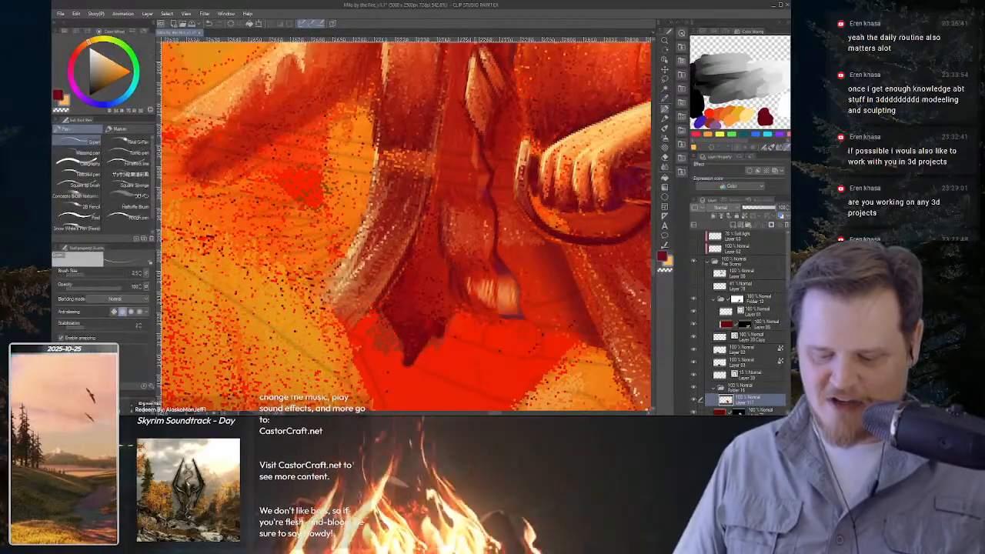
Add light orange Pen strokes to the mid-shirt highlight patch and the area above it, and soften them with the Flat Dry brush.
mouse_move(459, 225)
mouse_down()
mouse_move(461, 244)
mouse_move(459, 234)
mouse_up()
drag(464, 217, 475, 245)
drag(461, 213, 464, 229)
drag(452, 149, 454, 169)
drag(457, 133, 459, 156)
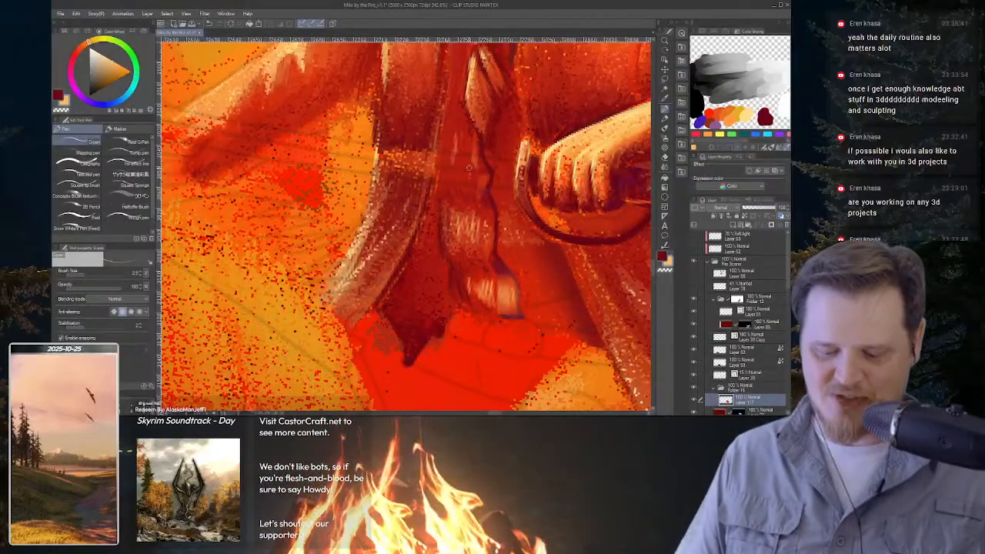
key(b)
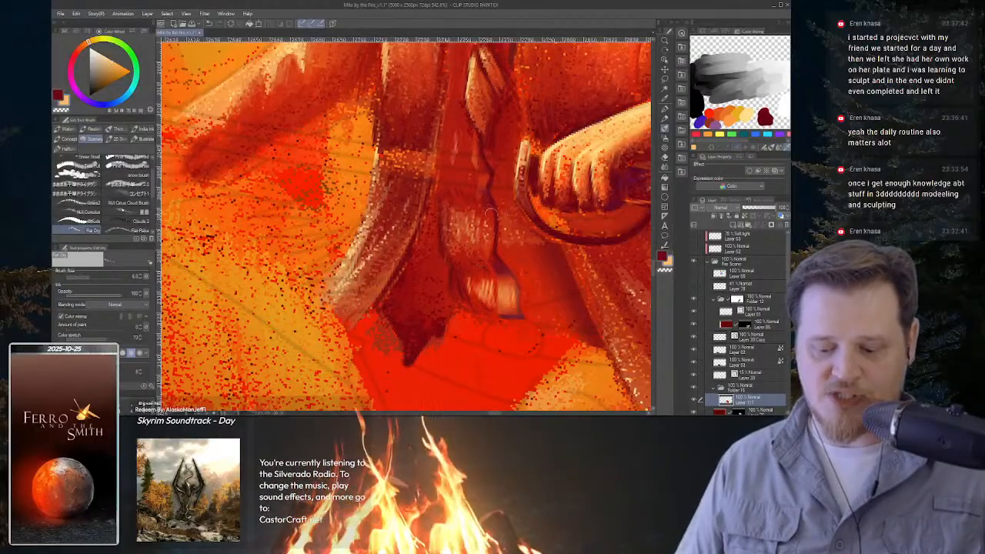
Paint short light orange Pen highlights on the shirt folds on both sides of the necktie's lower tip.
key(p)
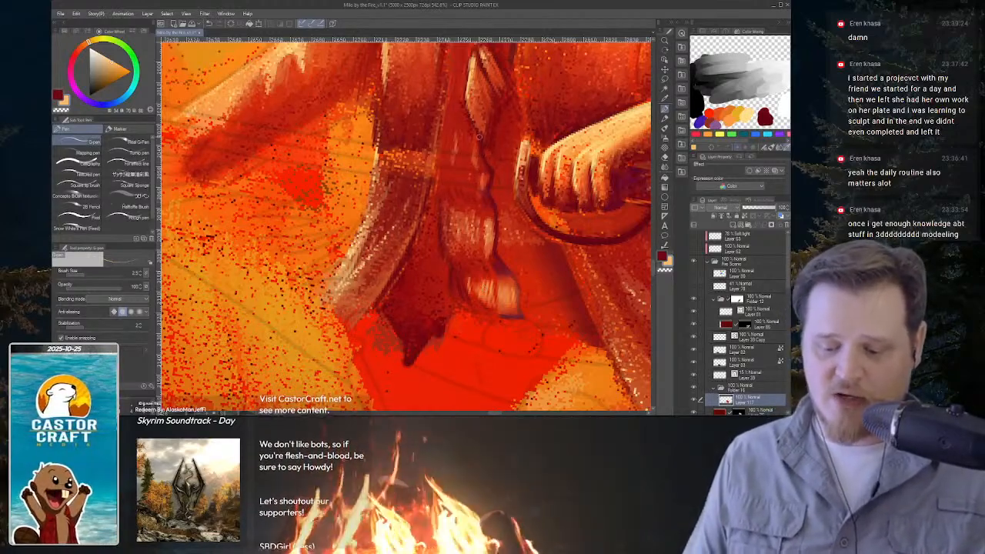
mouse_move(470, 131)
mouse_down()
mouse_move(467, 151)
mouse_move(454, 151)
mouse_move(465, 161)
mouse_move(514, 130)
mouse_up()
drag(525, 109, 502, 158)
drag(504, 127, 494, 164)
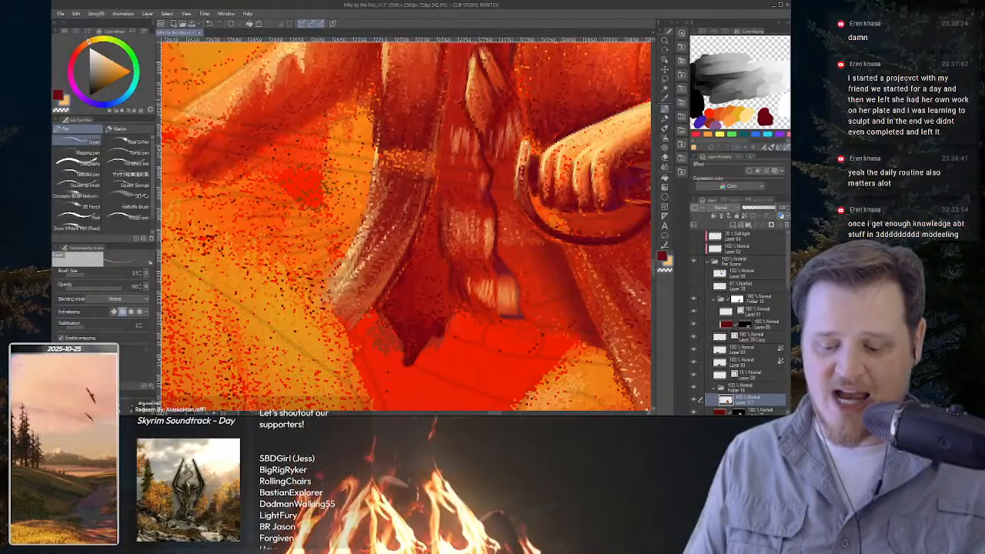
mouse_move(458, 100)
mouse_down()
mouse_move(454, 134)
mouse_move(455, 121)
mouse_up()
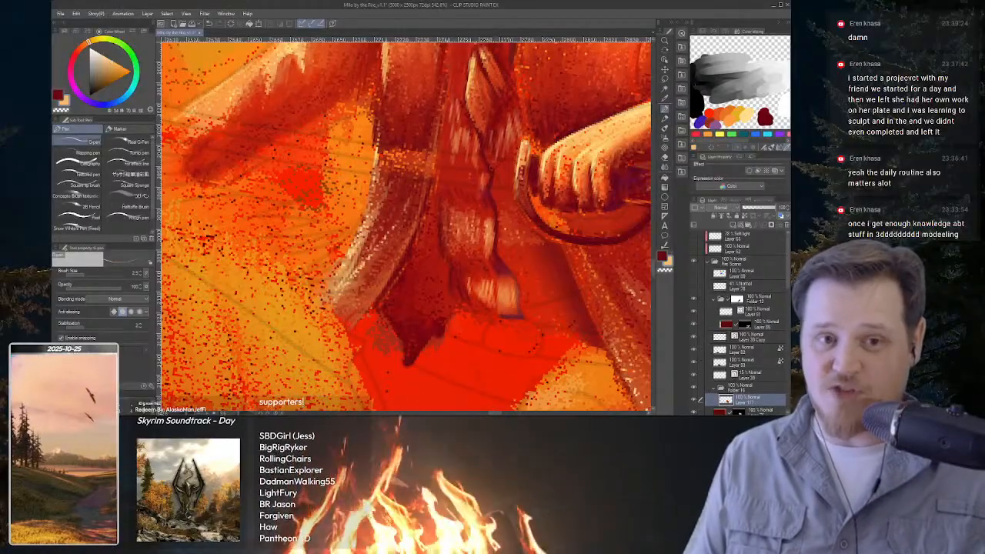
Draw thin light orange Pen strokes down the shirt between the coat edge and the necktie, just below the collar.
drag(501, 151, 510, 261)
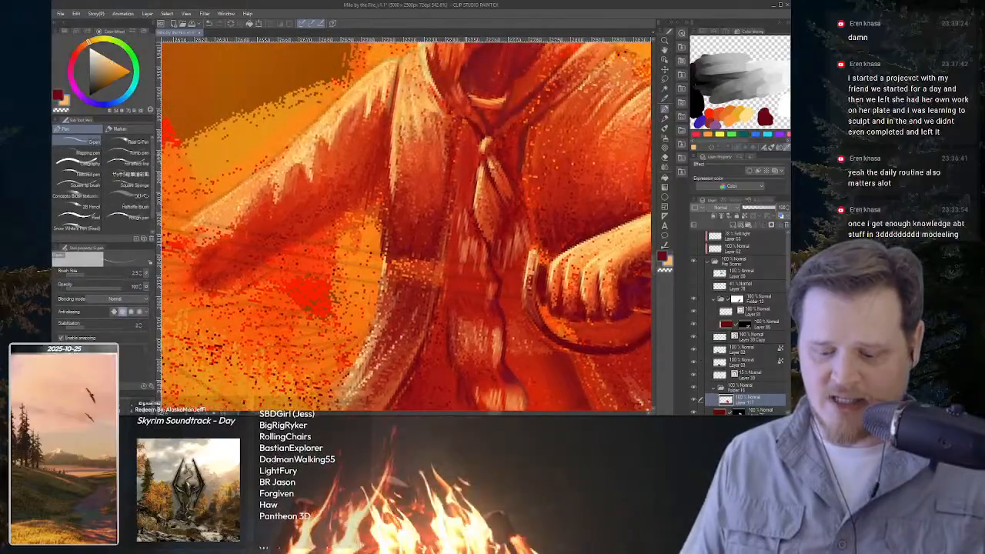
drag(467, 149, 463, 177)
drag(467, 152, 469, 178)
drag(474, 167, 466, 199)
drag(469, 148, 466, 181)
drag(477, 131, 469, 151)
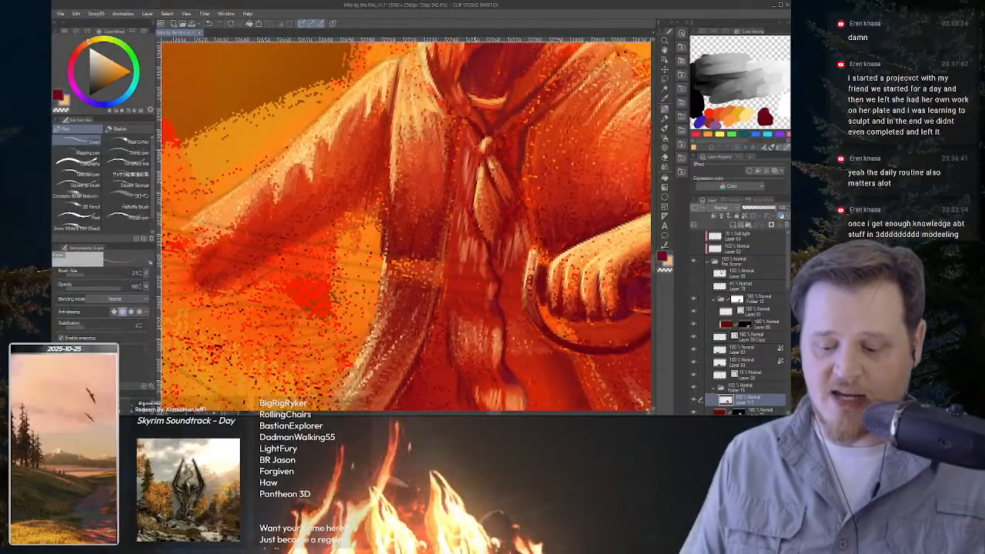
Sample dark red beside the shirt seam and refine the fold shadows around the highlights with the Pen, blending with the Flat Dry brush.
drag(577, 239, 514, 201)
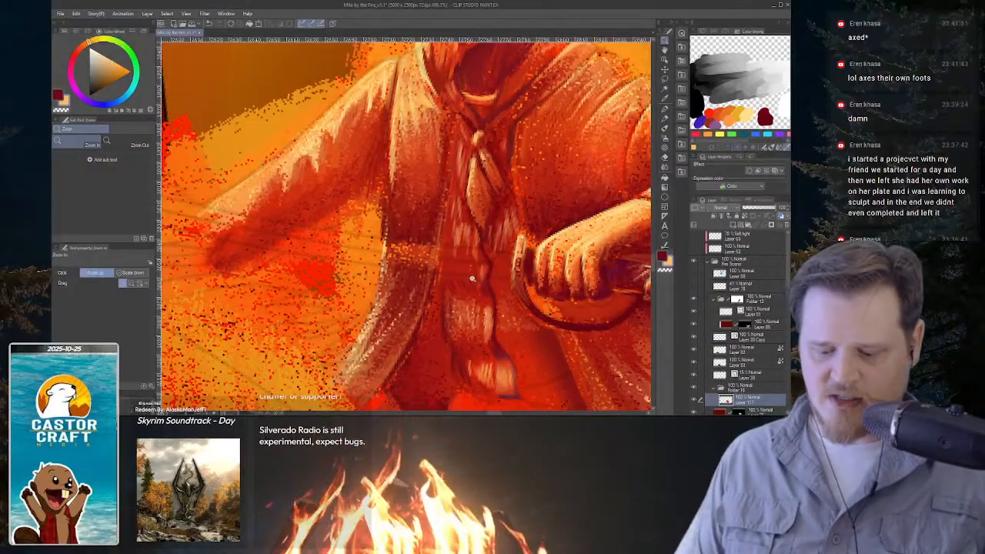
key(space)
drag(489, 224, 463, 107)
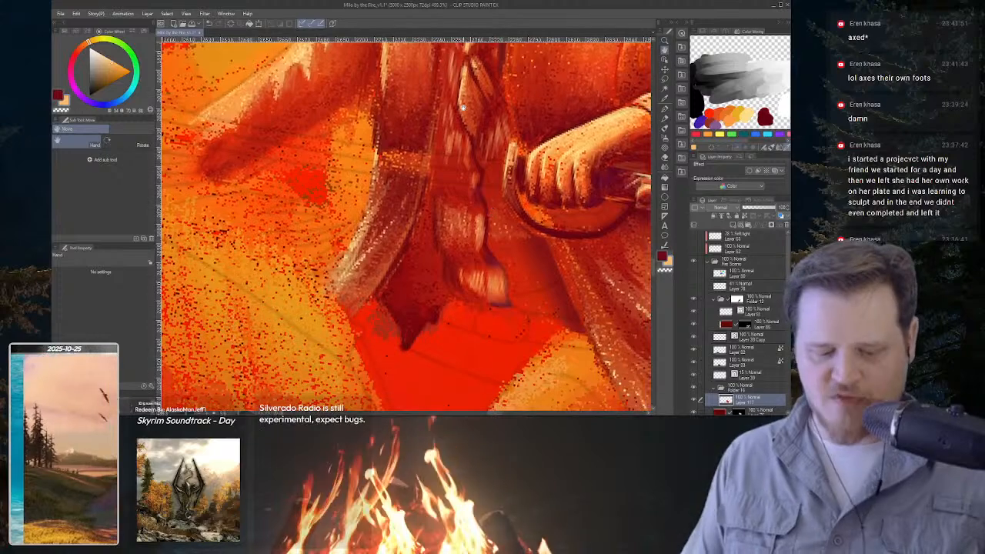
key(b)
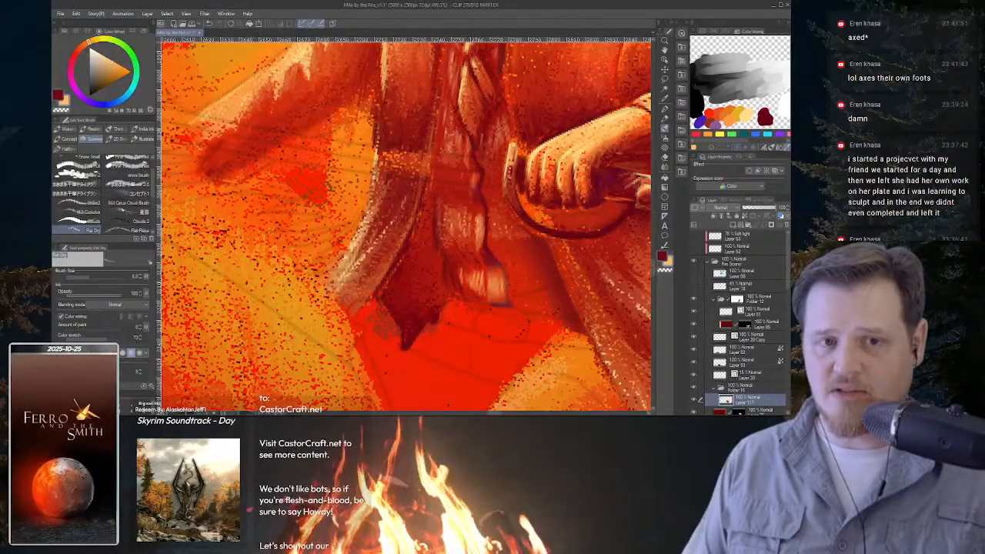
key(p)
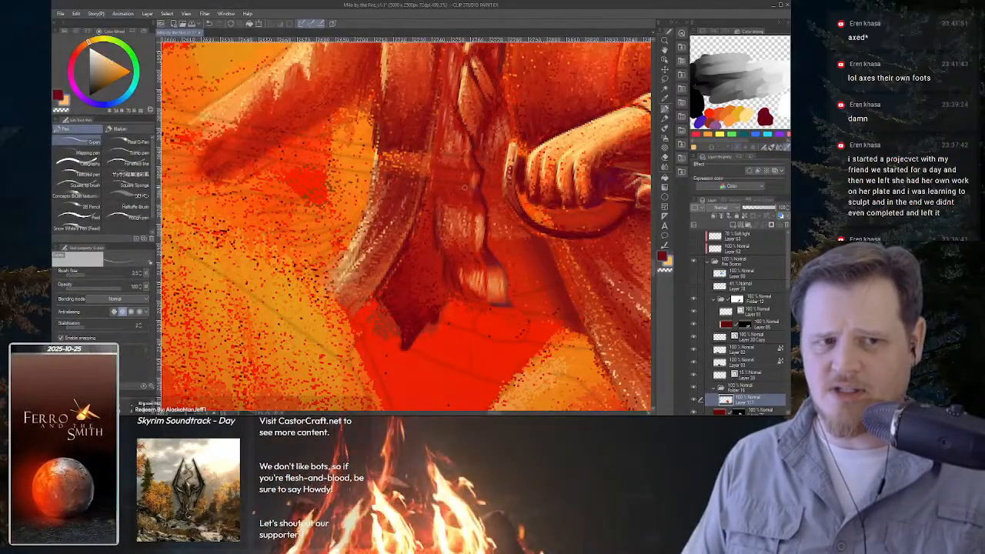
alt+click(463, 182)
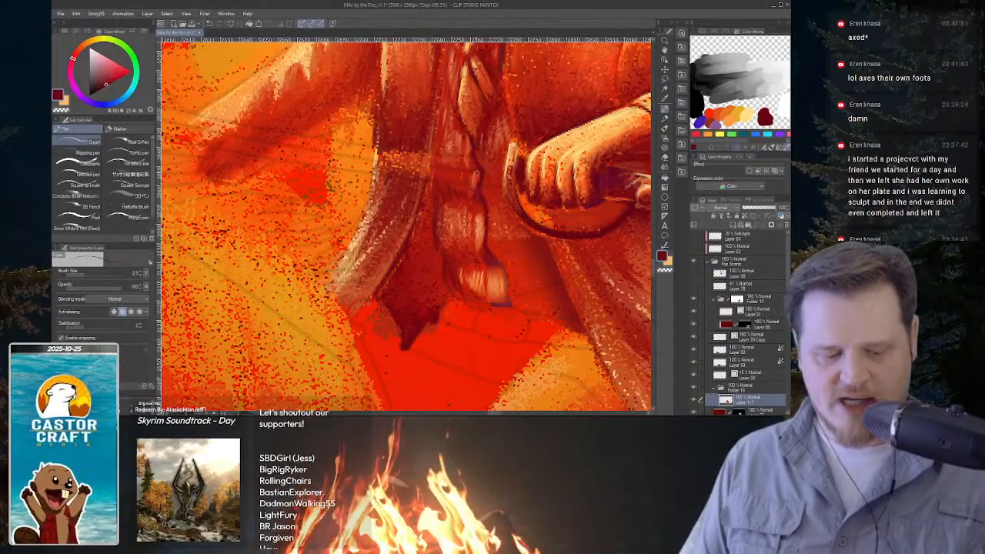
key(b)
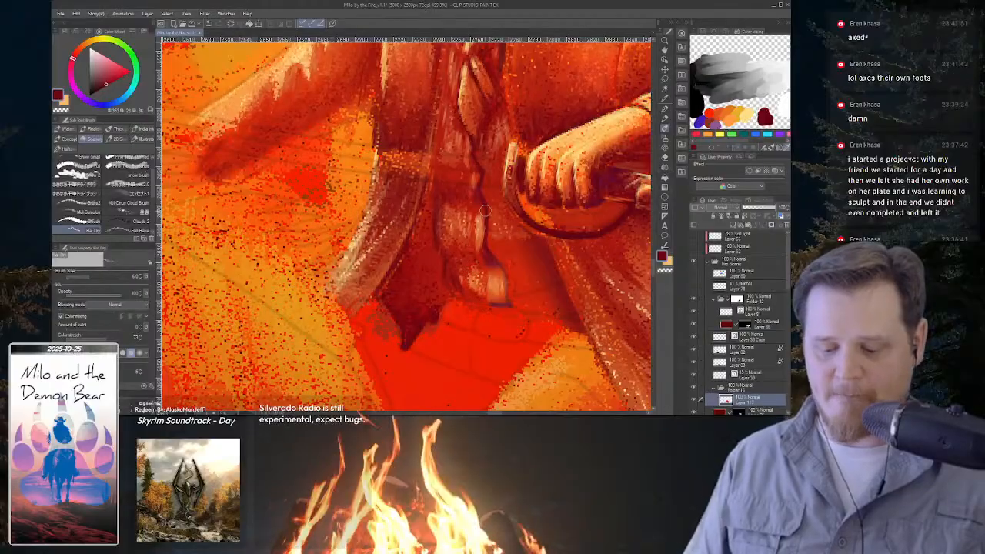
key(p)
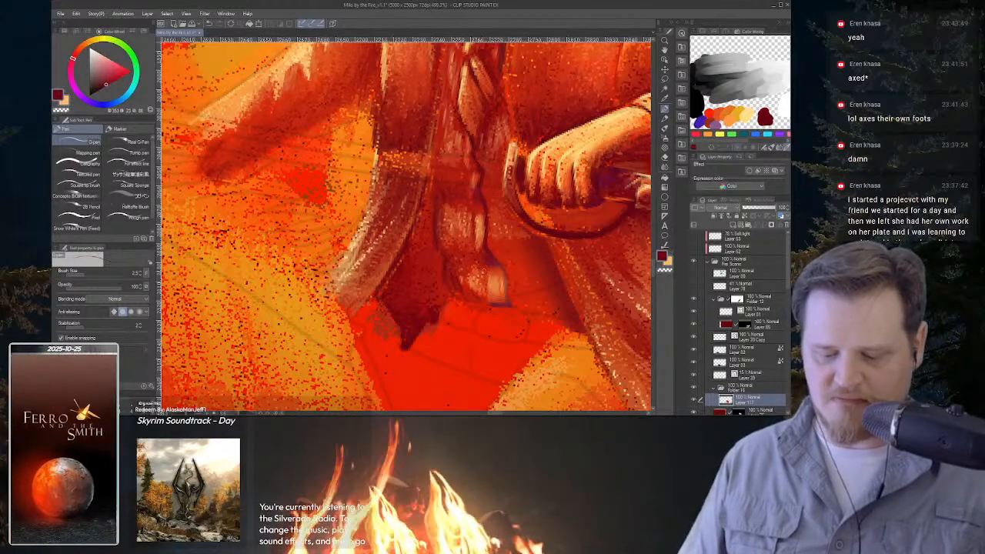
Blend the bright patch at the shirt strip's lower end into the surrounding red with the Flat Dry brush.
drag(588, 325, 488, 279)
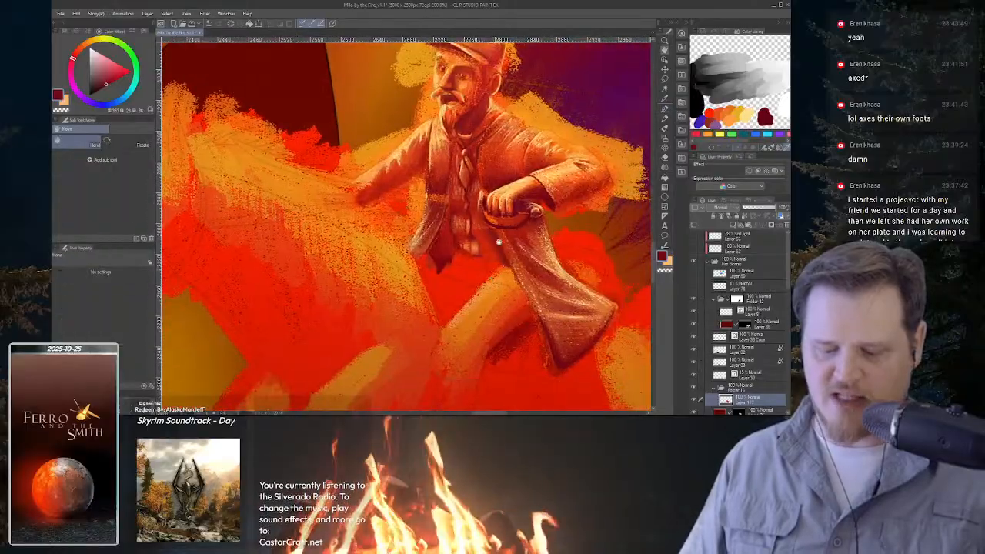
mouse_move(499, 242)
mouse_down()
mouse_move(483, 227)
mouse_move(493, 235)
mouse_up()
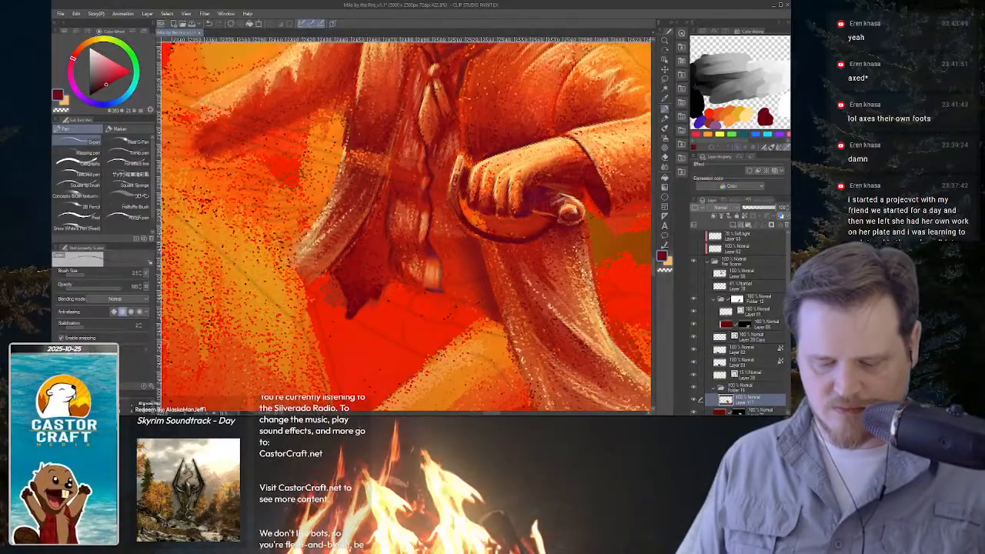
key(b)
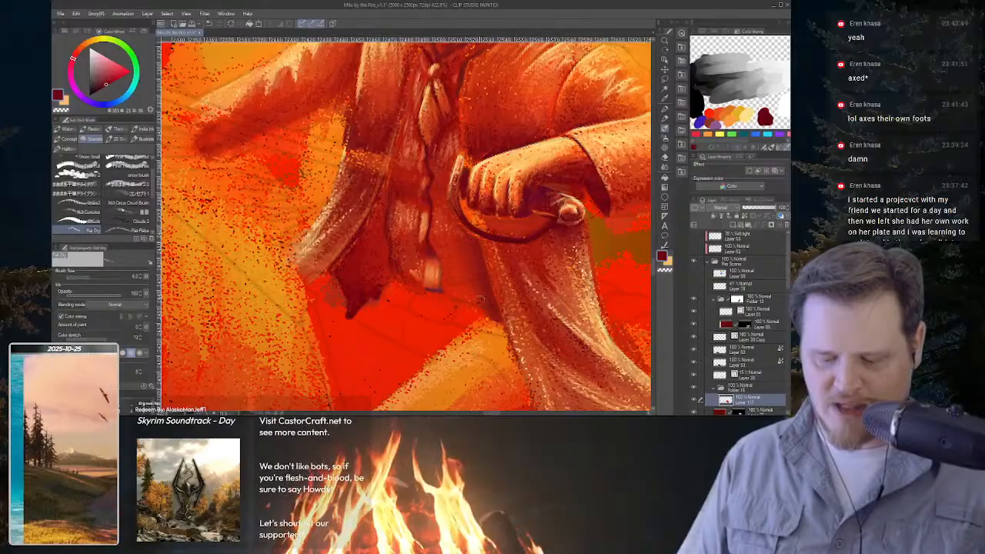
mouse_move(439, 254)
mouse_down()
mouse_move(441, 278)
mouse_move(426, 281)
mouse_up()
drag(429, 237, 432, 282)
key(p)
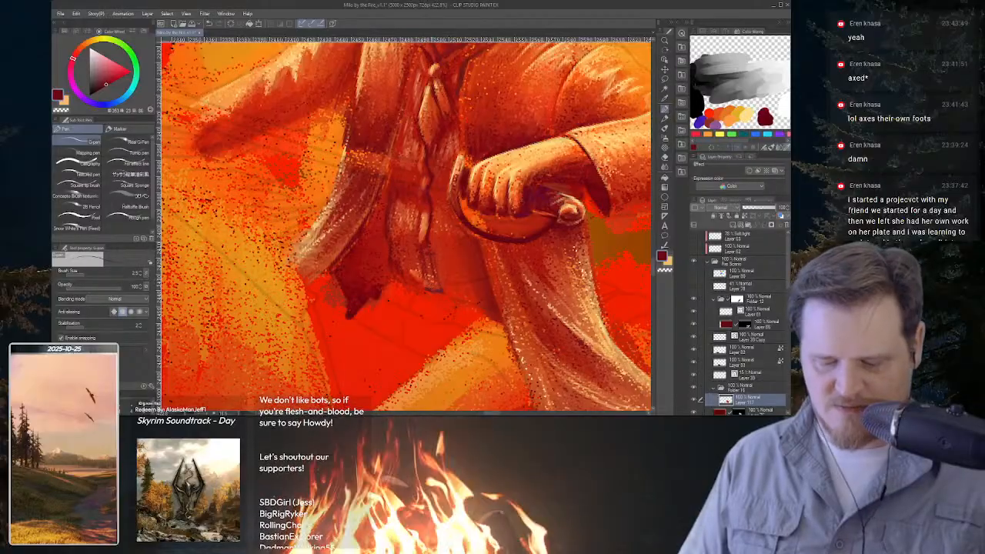
Redraw a thin light orange Pen highlight down the shirt strip's lower end and soften it with the Flat Dry brush.
key(b)
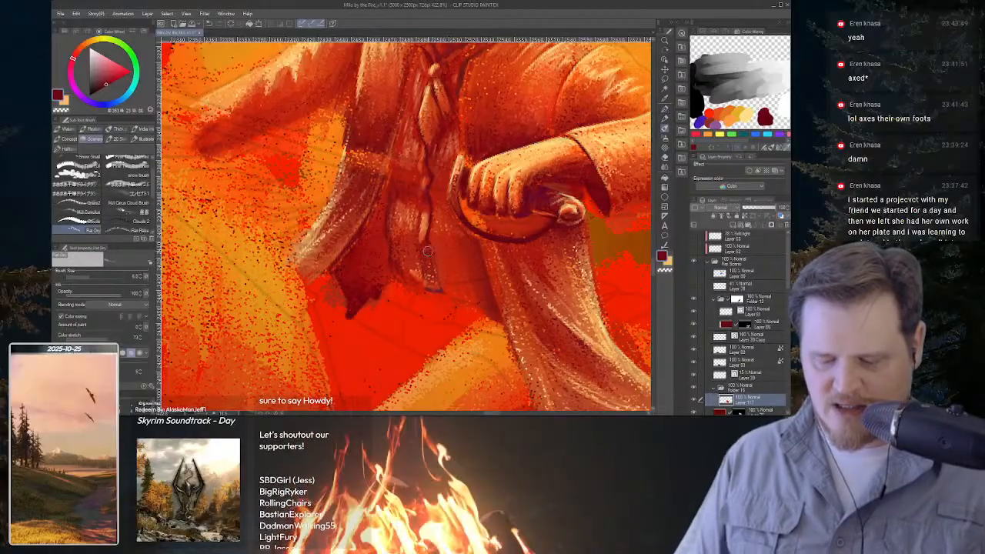
key(p)
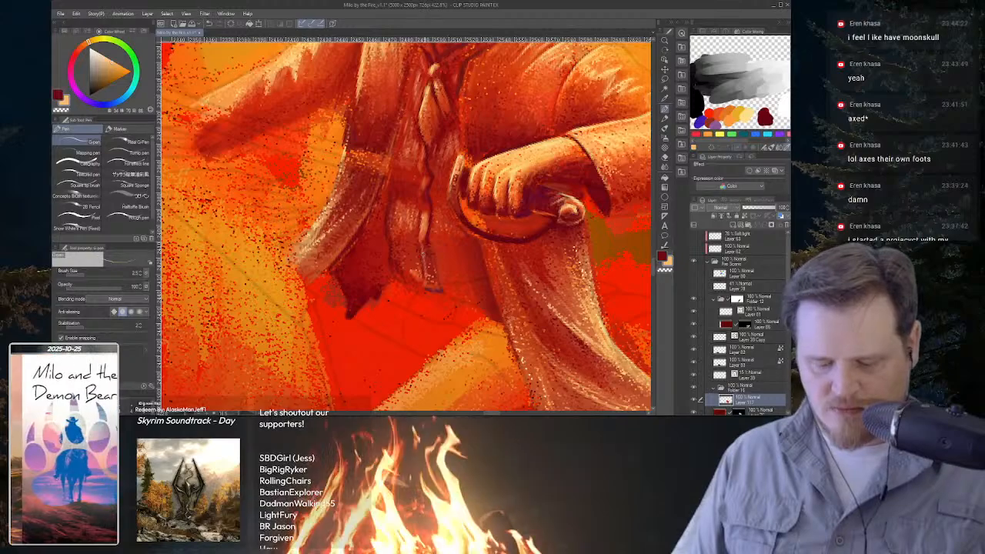
drag(425, 248, 431, 283)
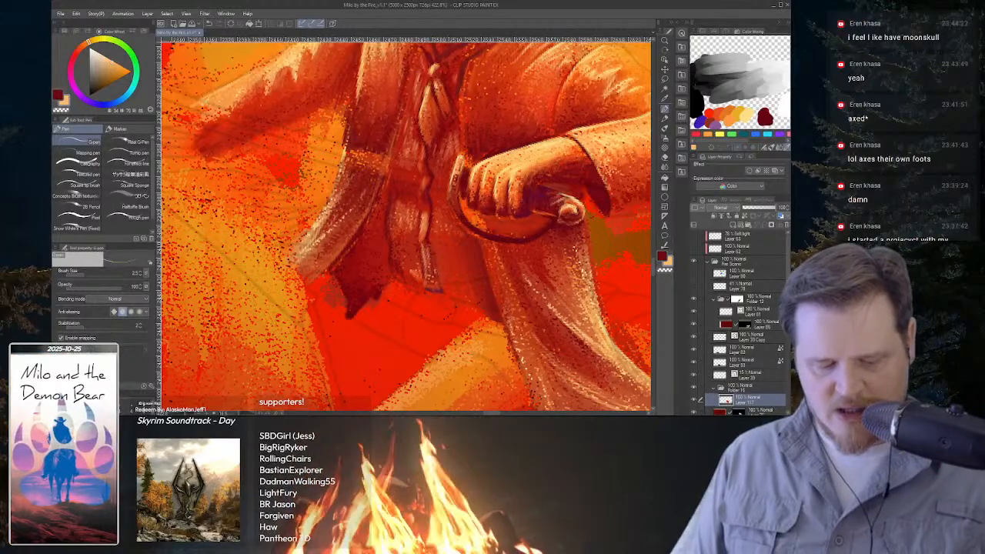
key(b)
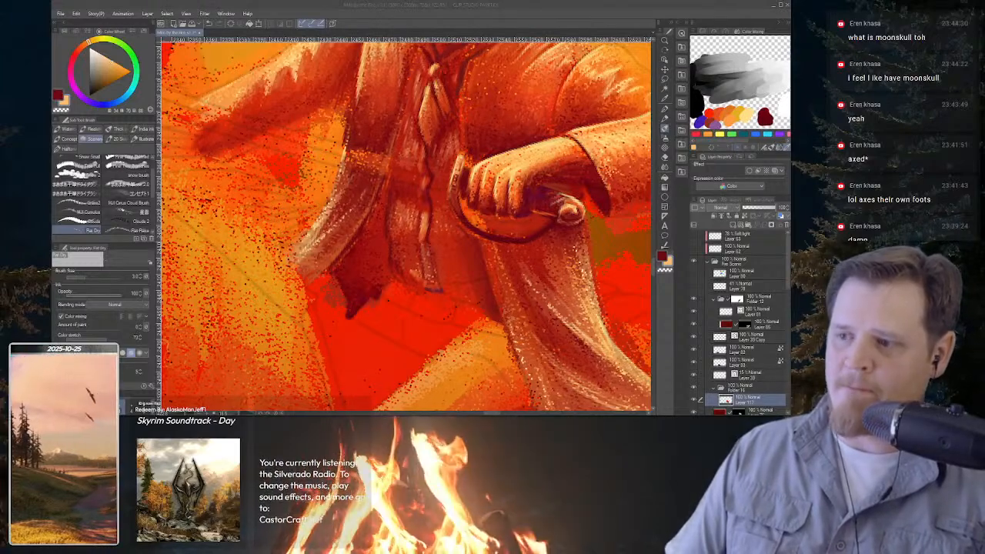
Switch to the browser and look through the home page of the Moonskull YouTube channel.
drag(334, 412, 334, 1)
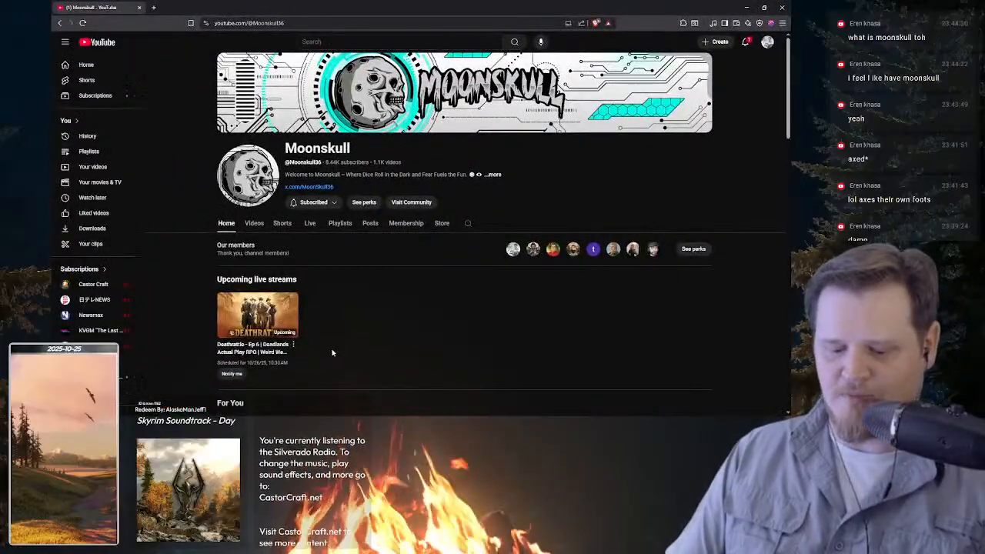
scroll(334, 347, down, 3)
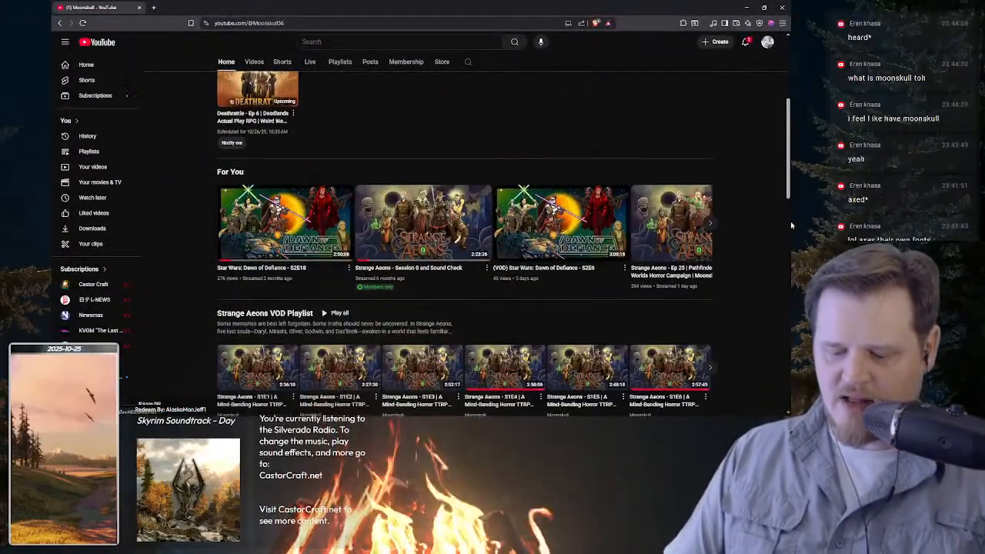
scroll(754, 231, down, 2)
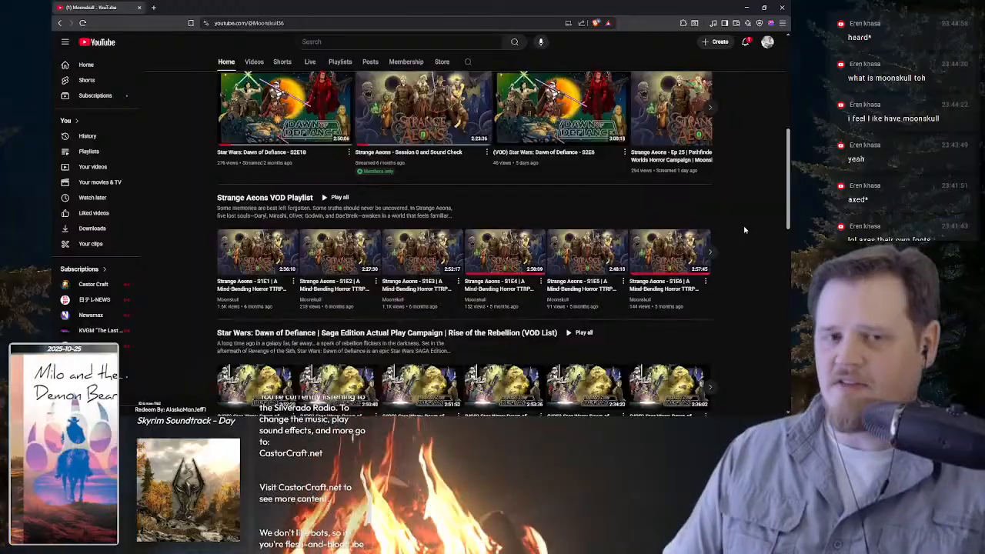
scroll(735, 216, up, 5)
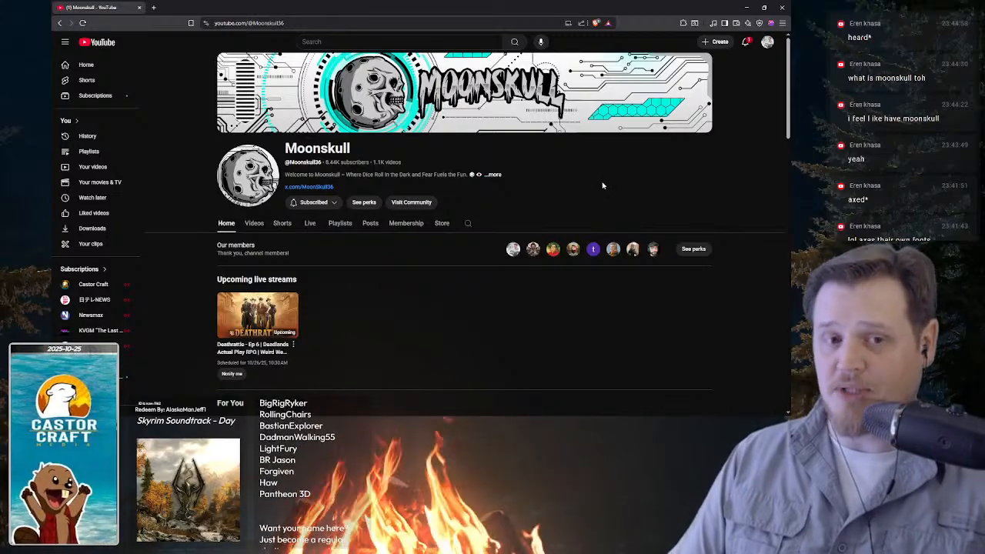
Browse the Moonskull channel's playlists, recent videos and upcoming live stream, and return to the fire scene painting.
scroll(596, 154, down, 1)
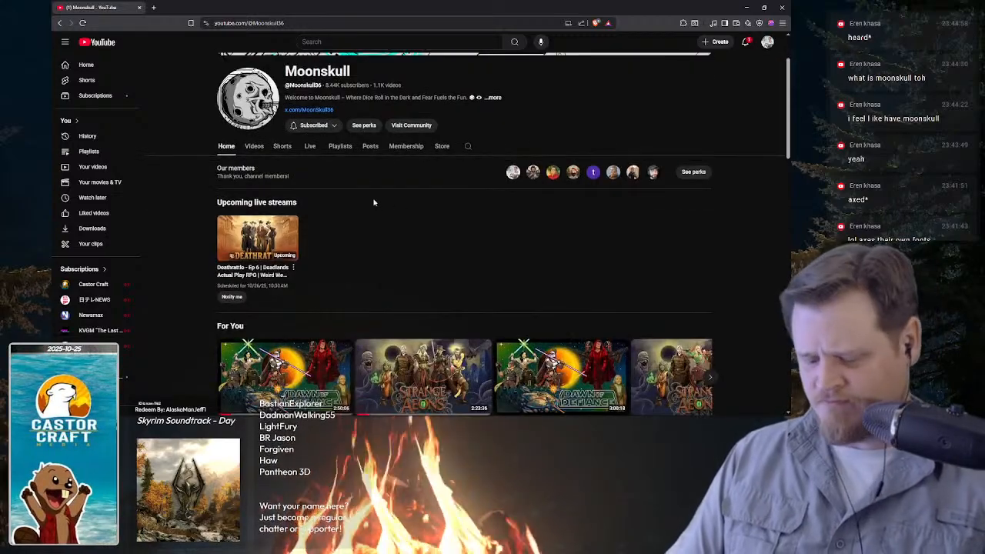
scroll(324, 178, down, 3)
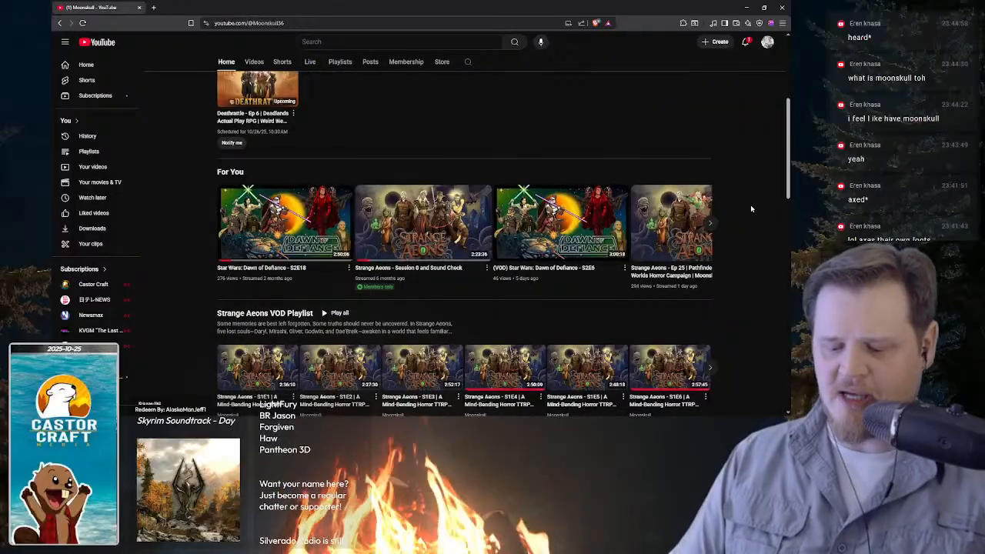
scroll(752, 193, down, 2)
scroll(752, 190, down, 5)
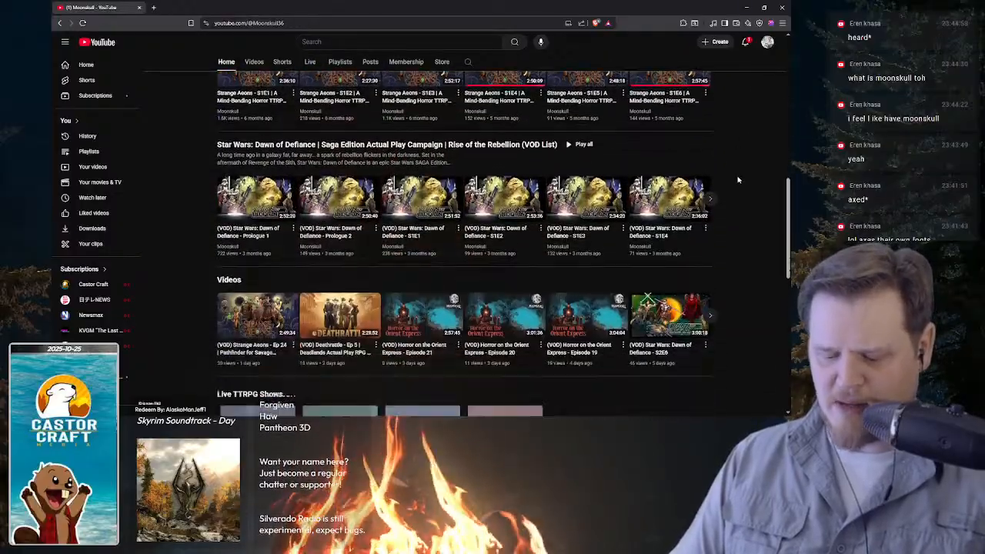
scroll(737, 175, up, 3)
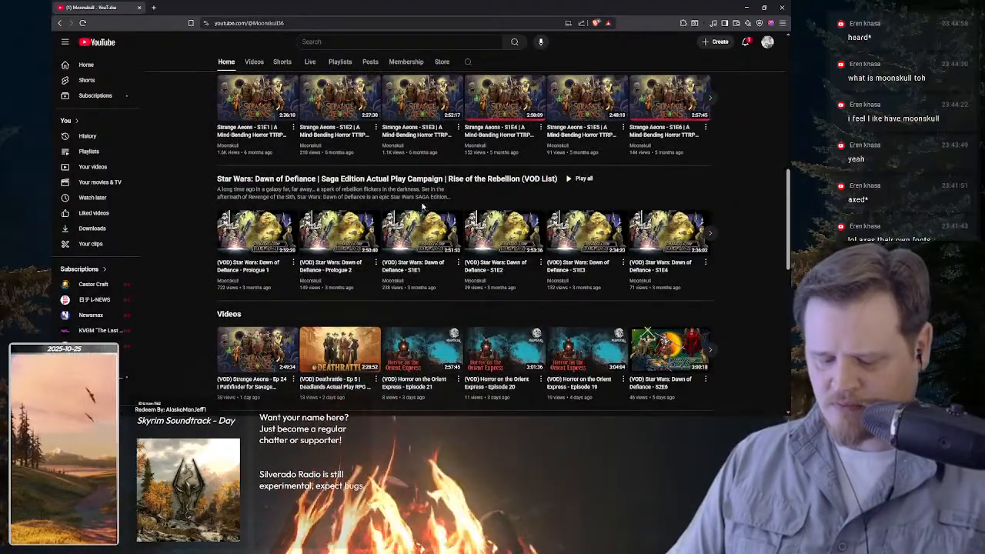
scroll(422, 209, down, 1)
scroll(421, 201, up, 2)
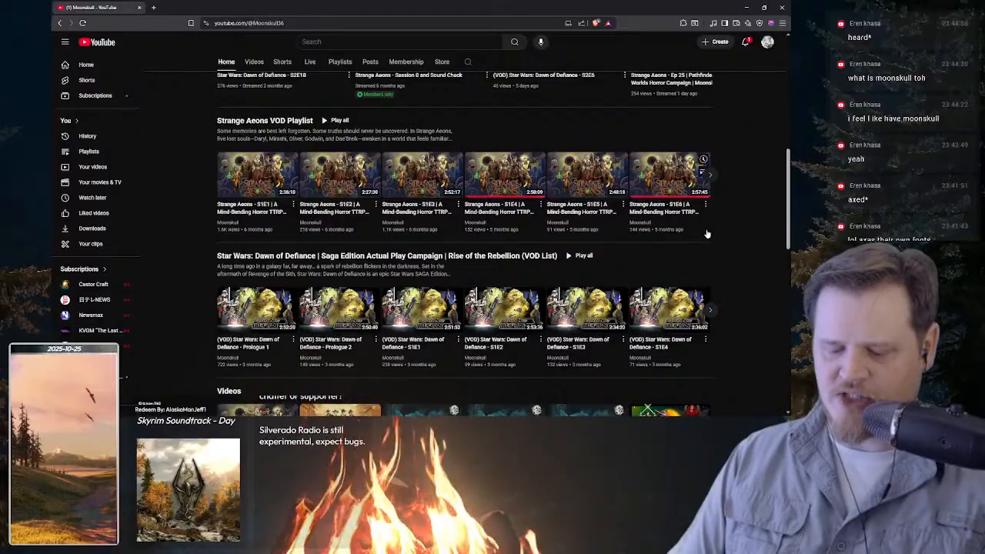
scroll(719, 223, up, 1)
scroll(720, 225, up, 1)
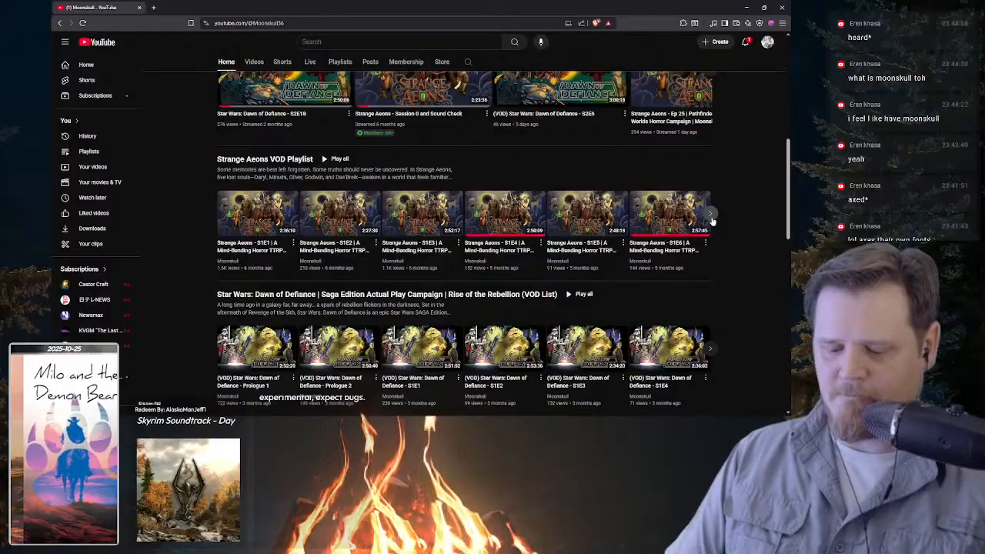
scroll(546, 246, up, 2)
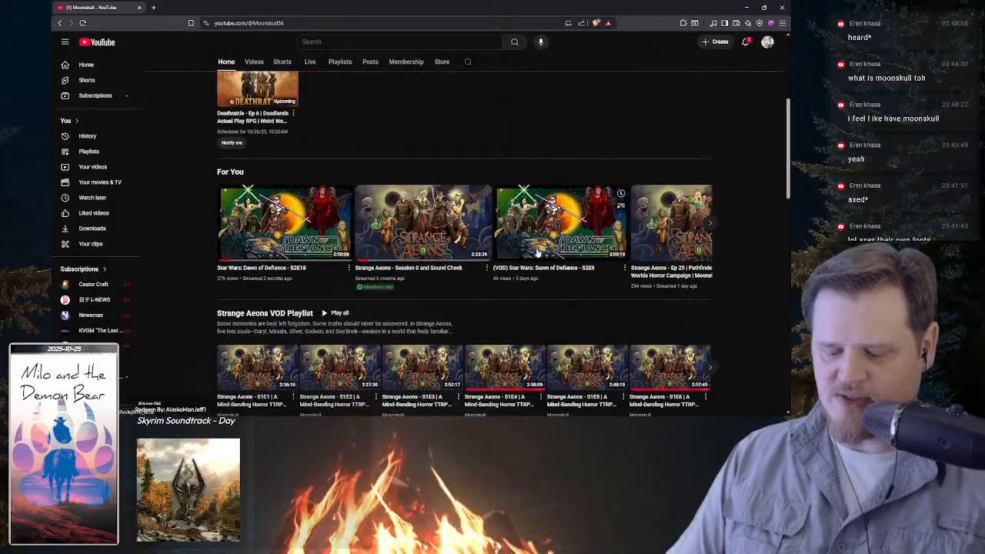
scroll(376, 171, up, 1)
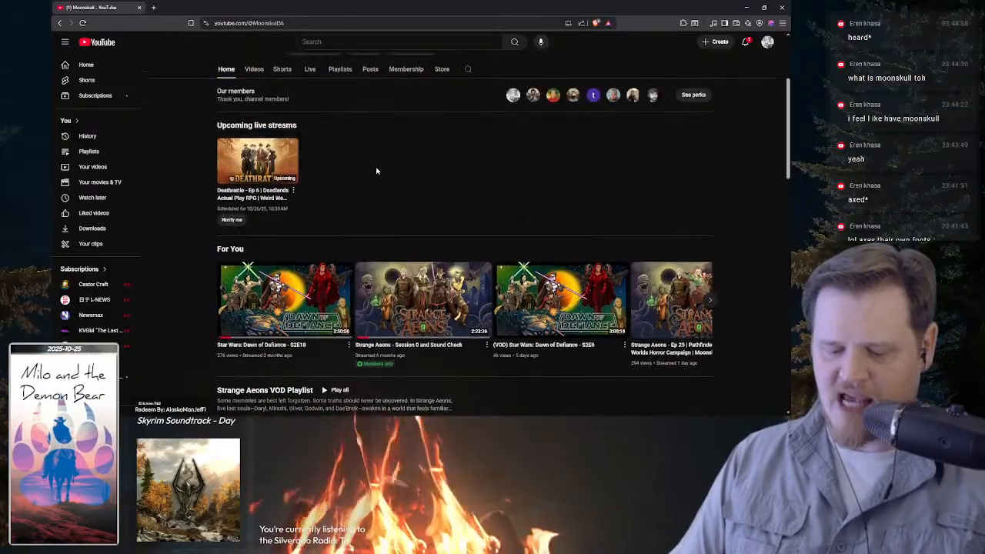
scroll(376, 170, up, 2)
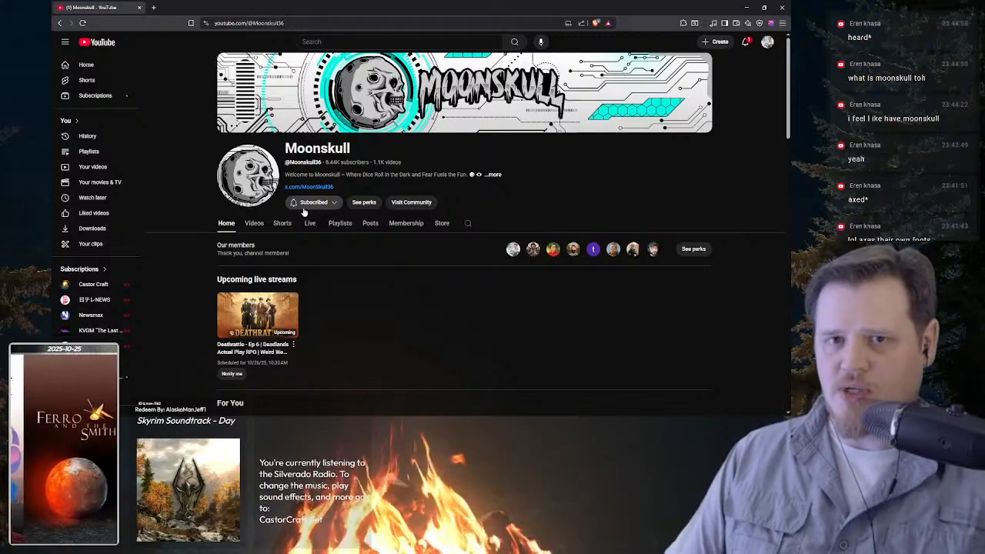
scroll(315, 213, down, 2)
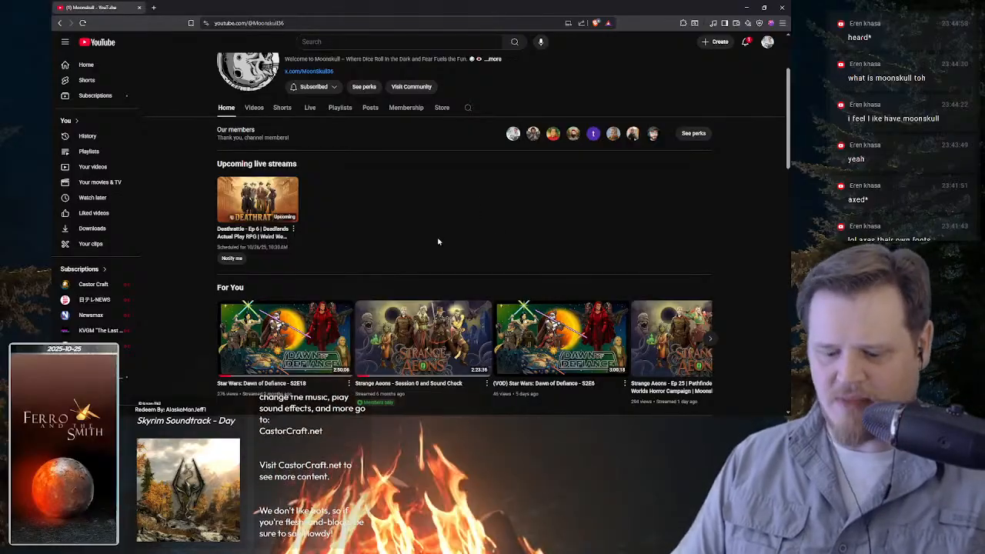
scroll(438, 242, up, 2)
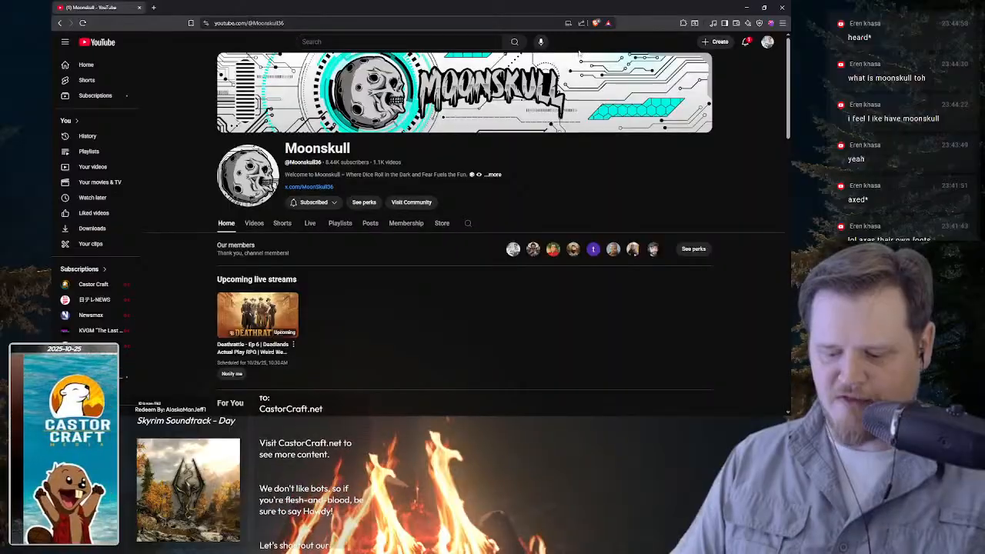
click(750, 8)
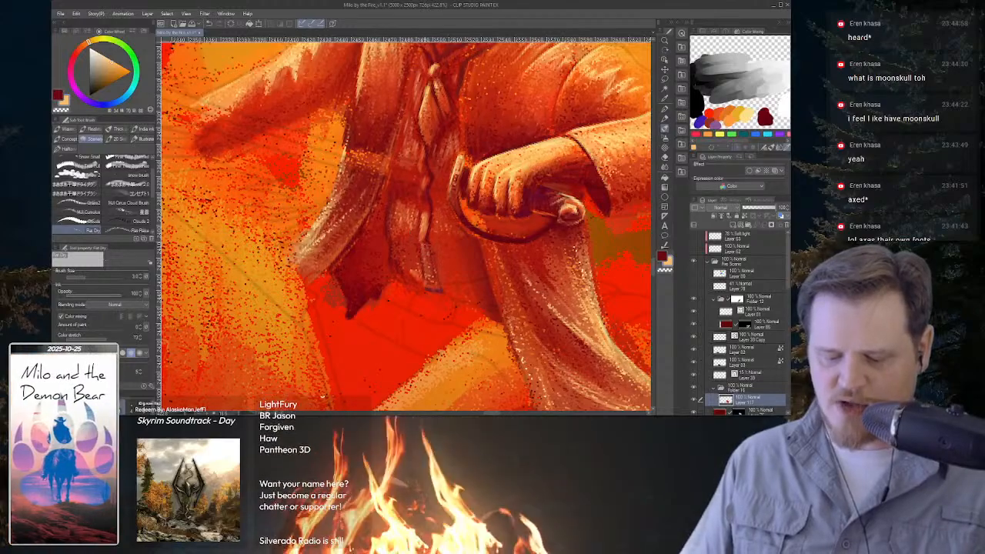
Swap to dark red and shade the garment's lower edge beside the shirt strip with the Pen, blending with the Flat Dry brush.
key(x)
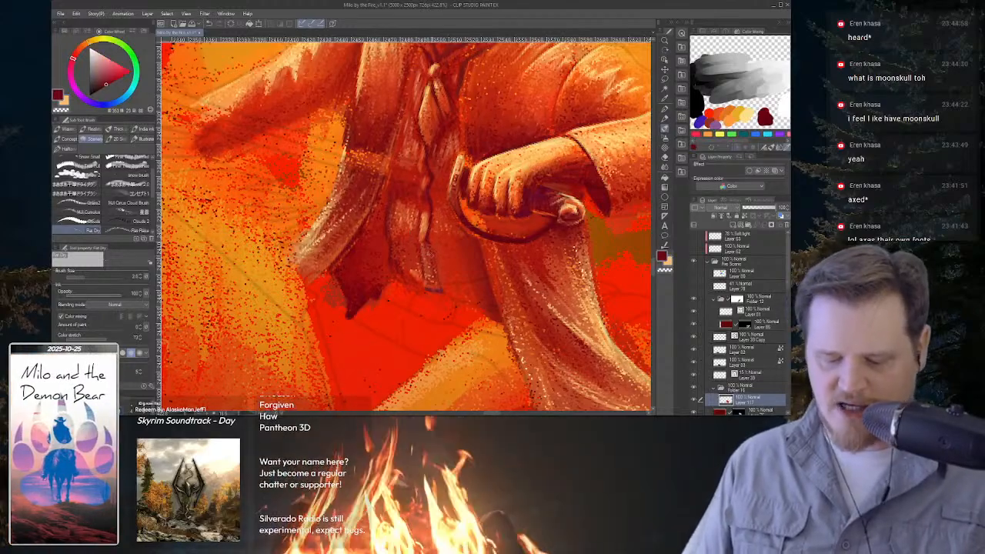
key(p)
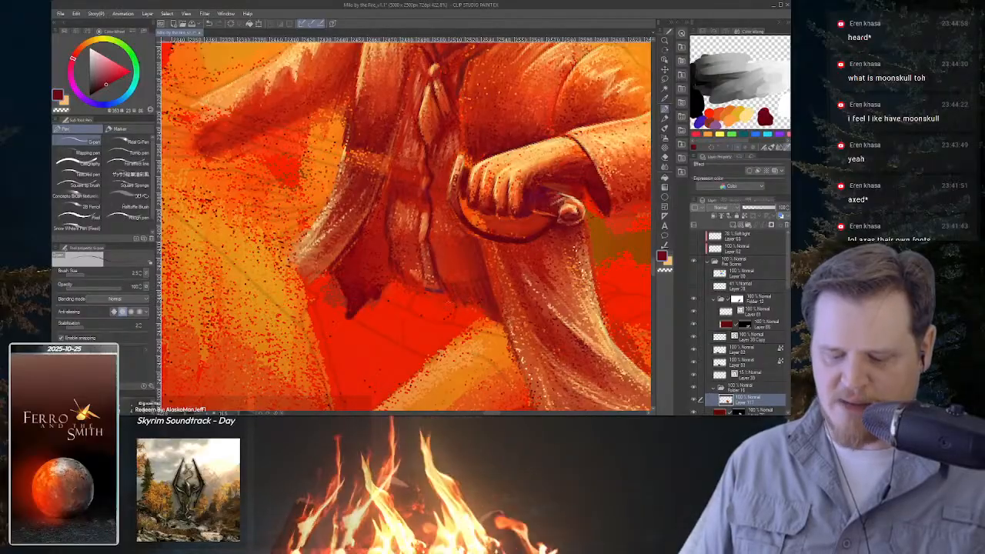
key(b)
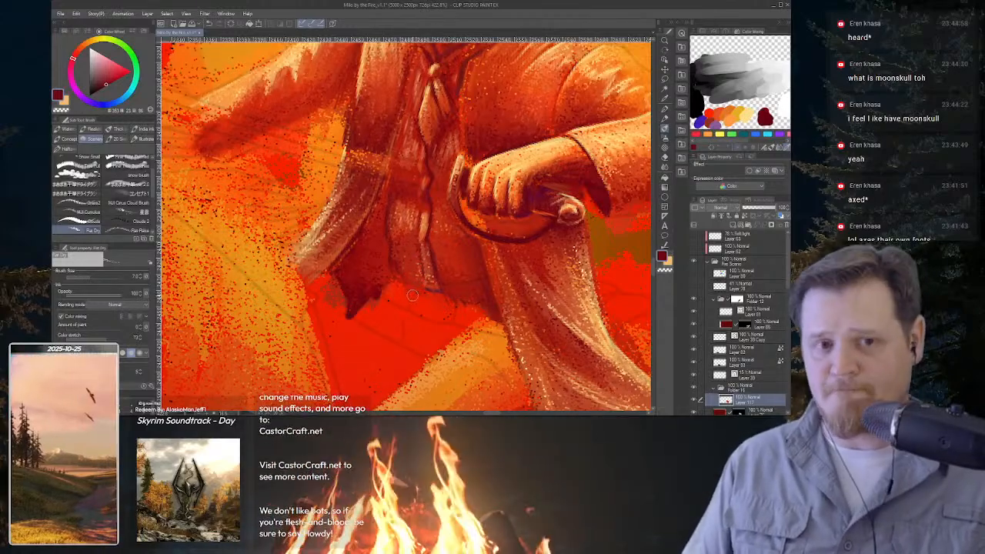
Darken the curved loop beside the fist with Pen strokes and cover its bright orange patch with sampled reds.
key(p)
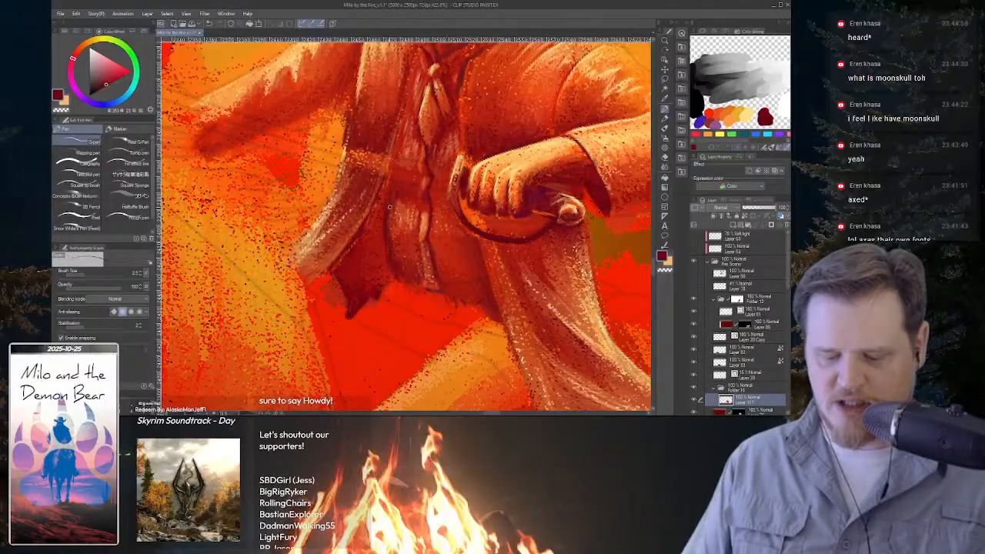
key(ctrl+space)
drag(511, 274, 478, 228)
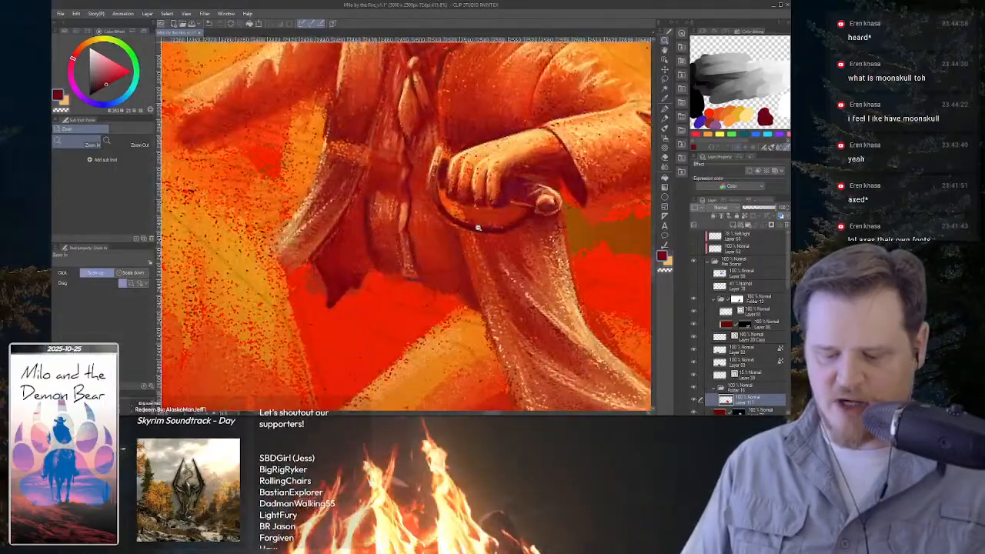
click(445, 197)
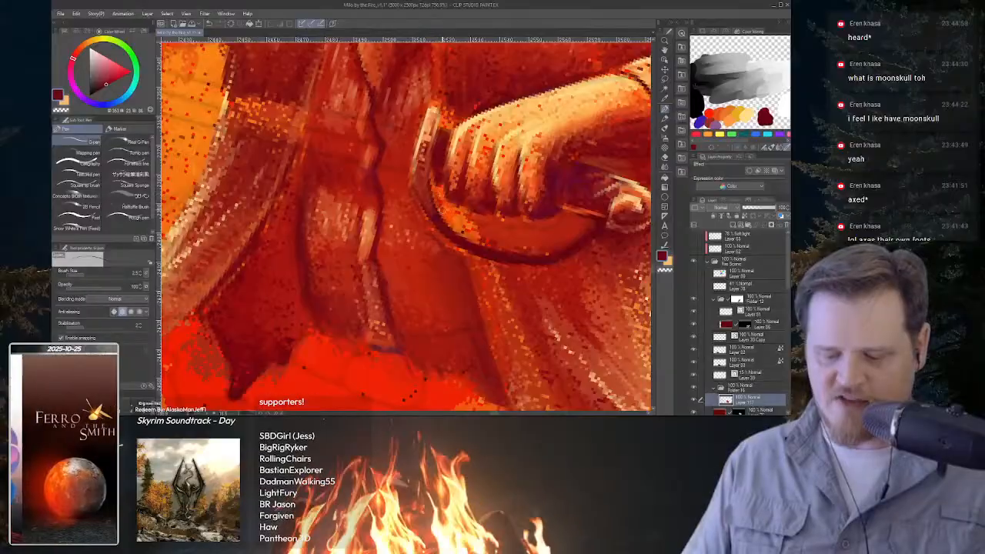
drag(437, 187, 455, 226)
mouse_move(445, 158)
mouse_down()
mouse_move(487, 197)
mouse_move(458, 224)
mouse_up()
alt+click(485, 278)
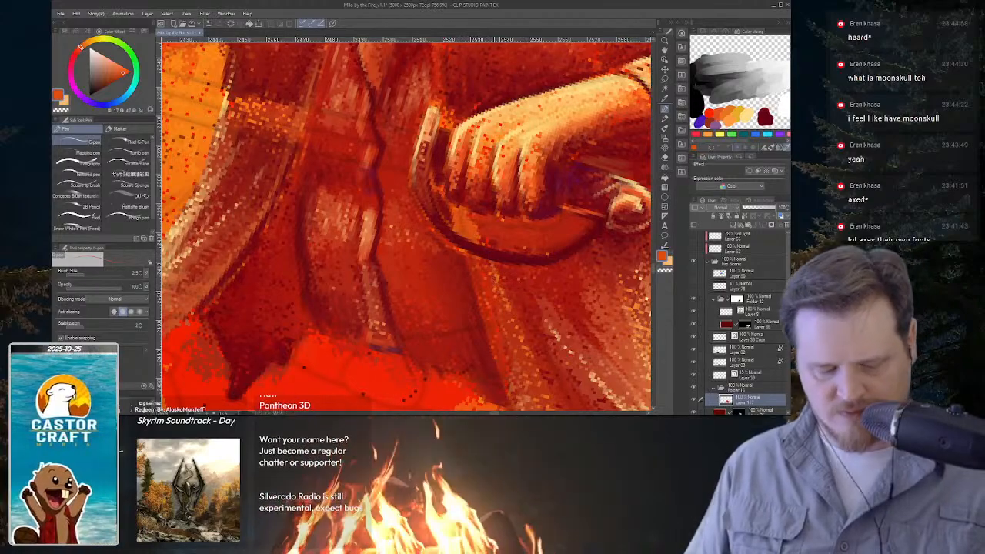
alt+click(486, 285)
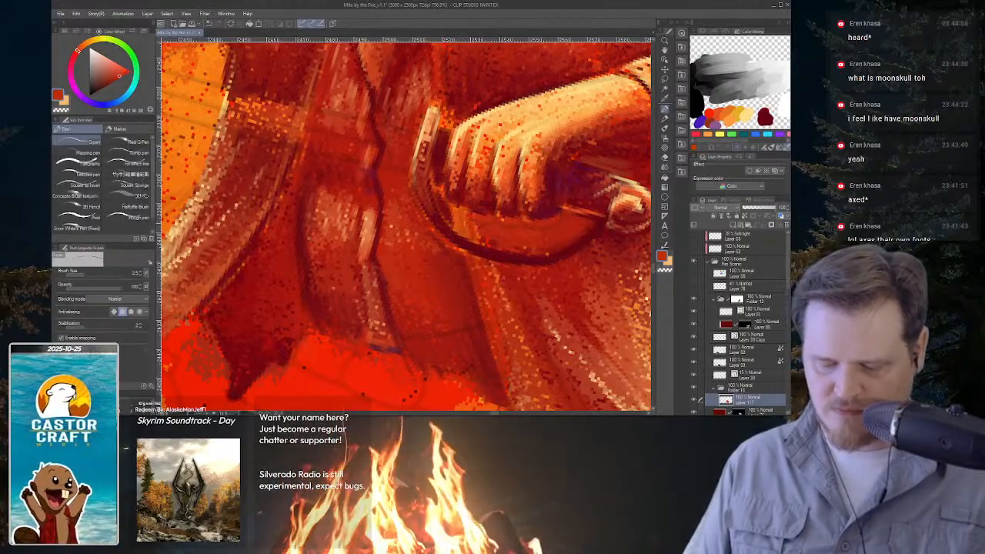
drag(465, 224, 457, 215)
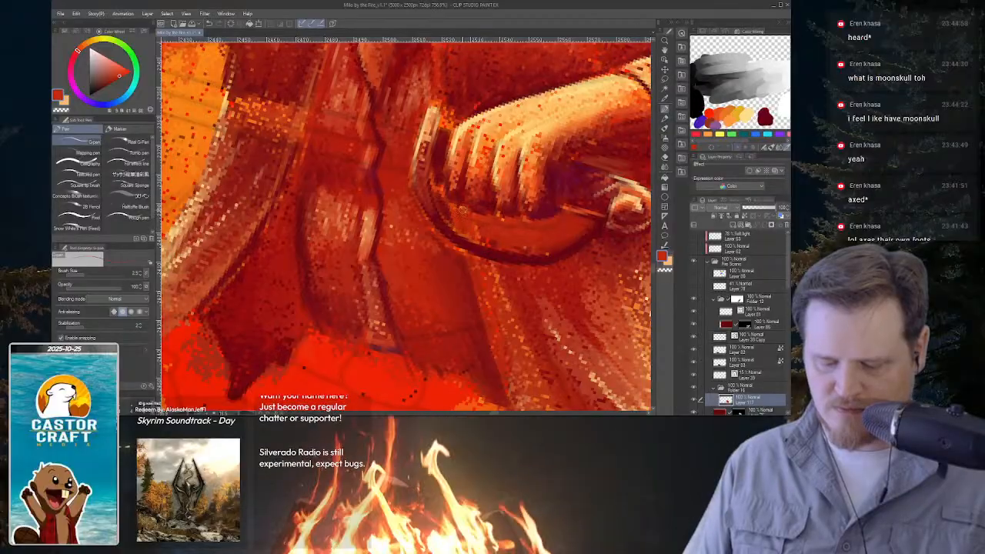
alt+click(507, 275)
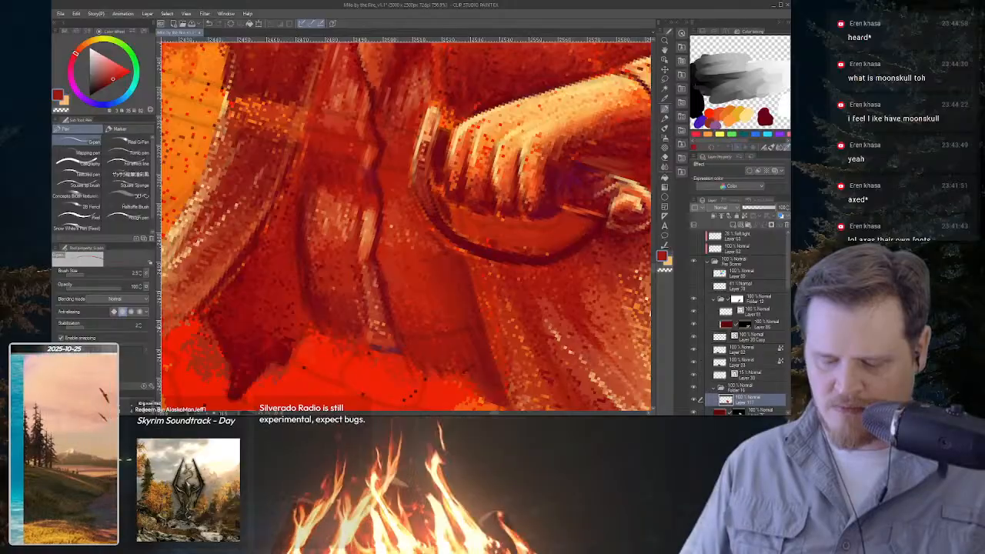
Smudge the shading beneath the fist with the Finger tip blend tool, sampling darker reds, and tone down the bright line towards the round knob.
key(ctrl+space)
drag(536, 298, 517, 299)
drag(540, 303, 494, 240)
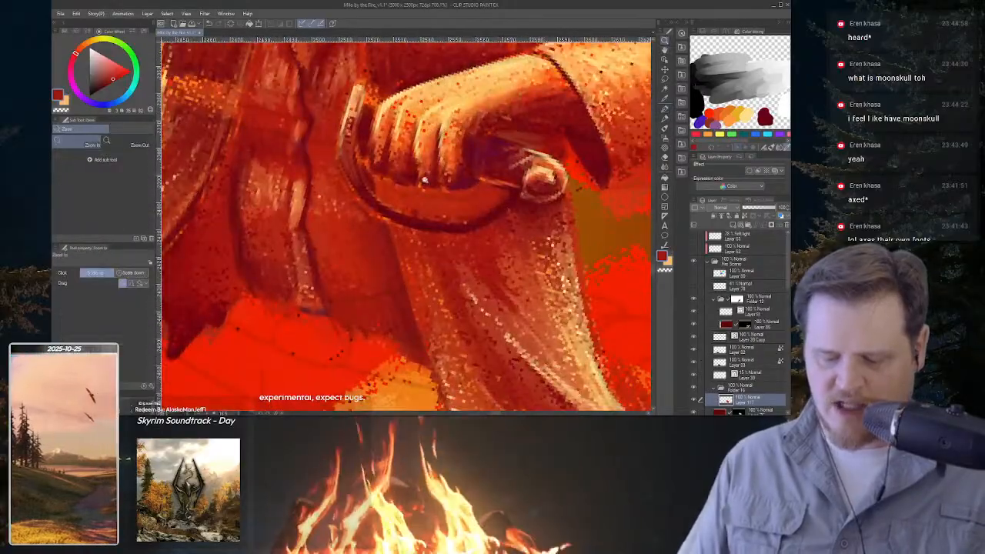
key(j)
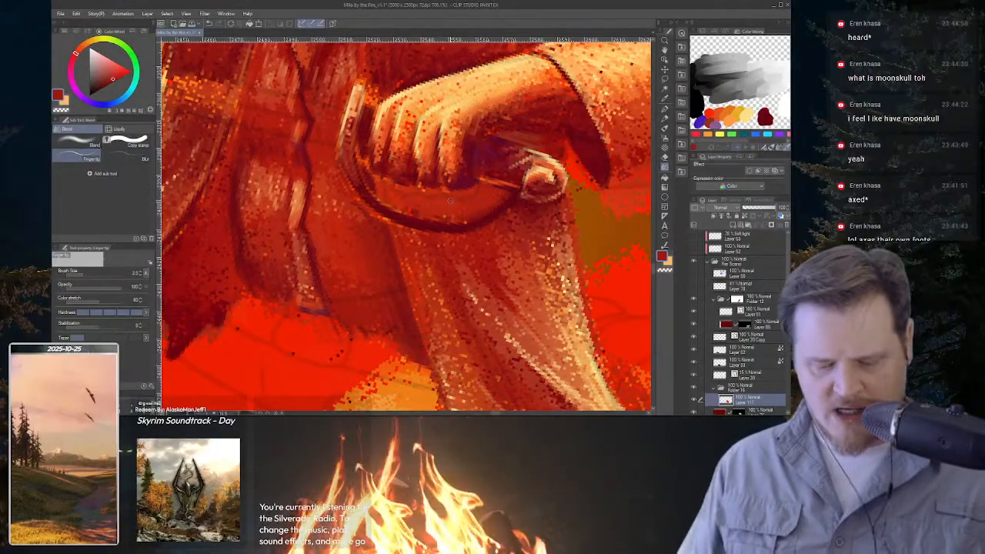
key(i)
click(485, 248)
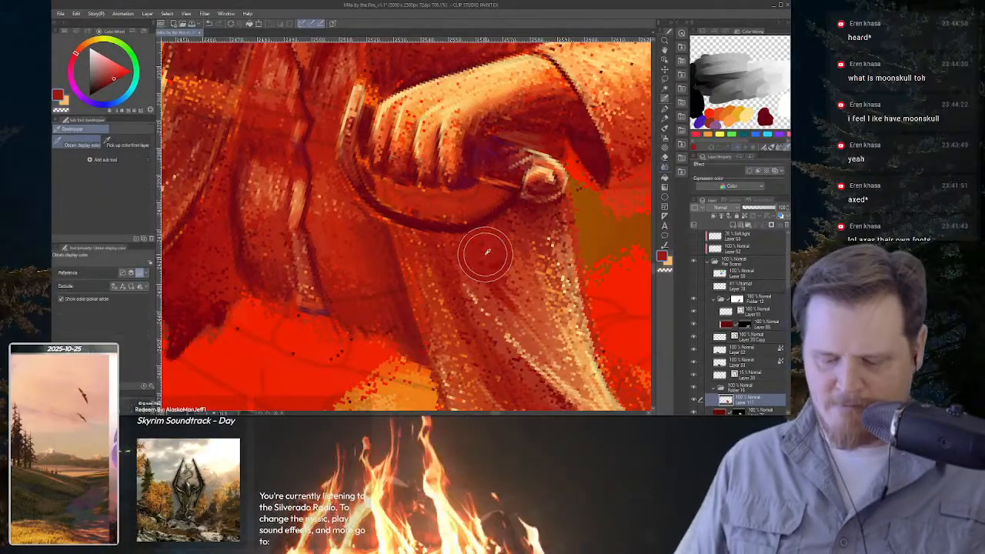
alt+click(528, 215)
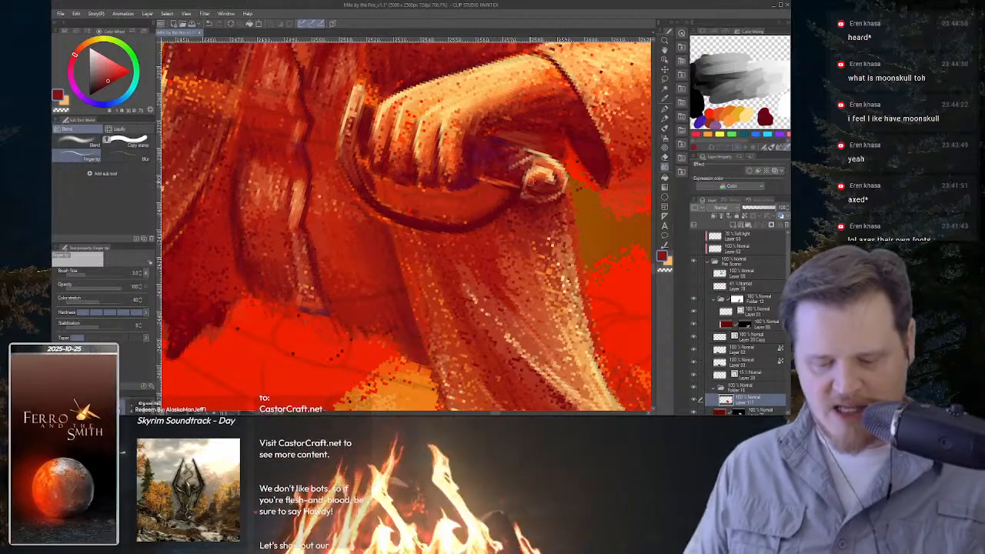
key(i)
alt+click(538, 208)
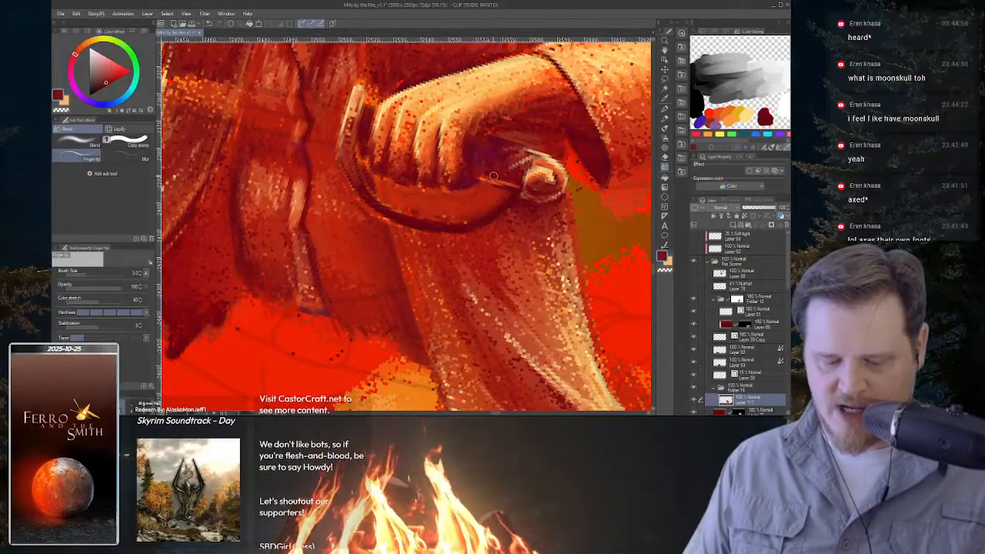
key(p)
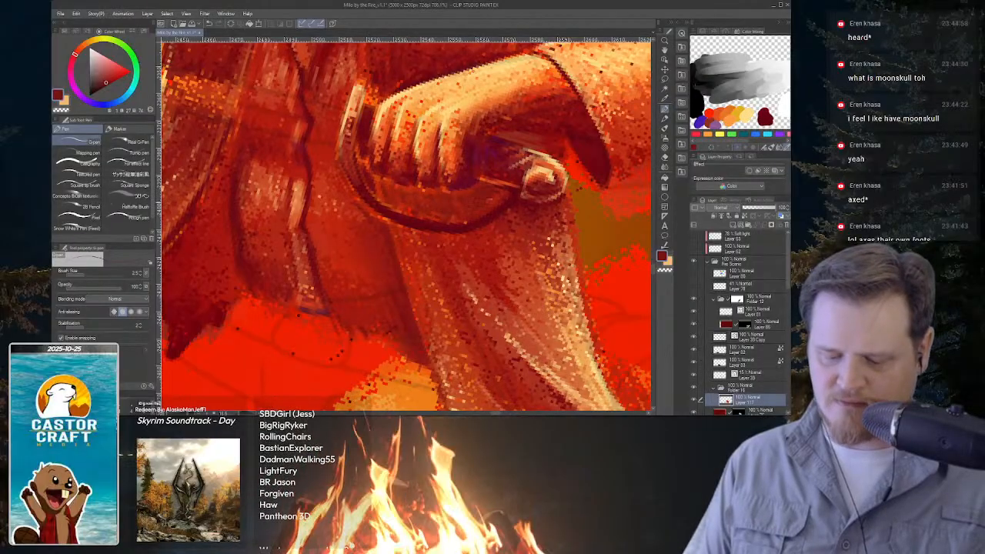
Check the whole rider and horse, and examine the coat hem and thigh up close.
scroll(549, 149, down, 8)
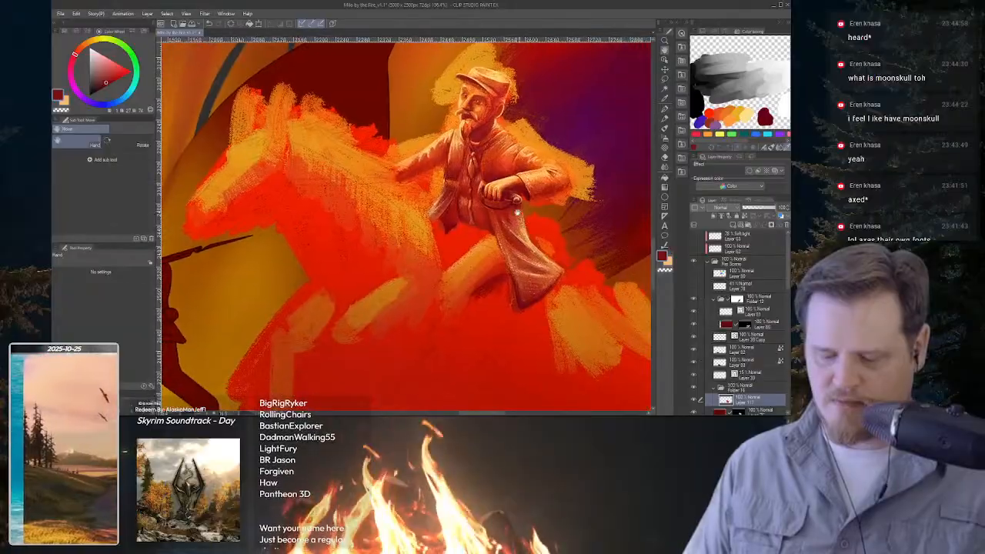
scroll(526, 177, up, 3)
drag(517, 260, 525, 281)
scroll(551, 242, down, 2)
scroll(528, 298, up, 6)
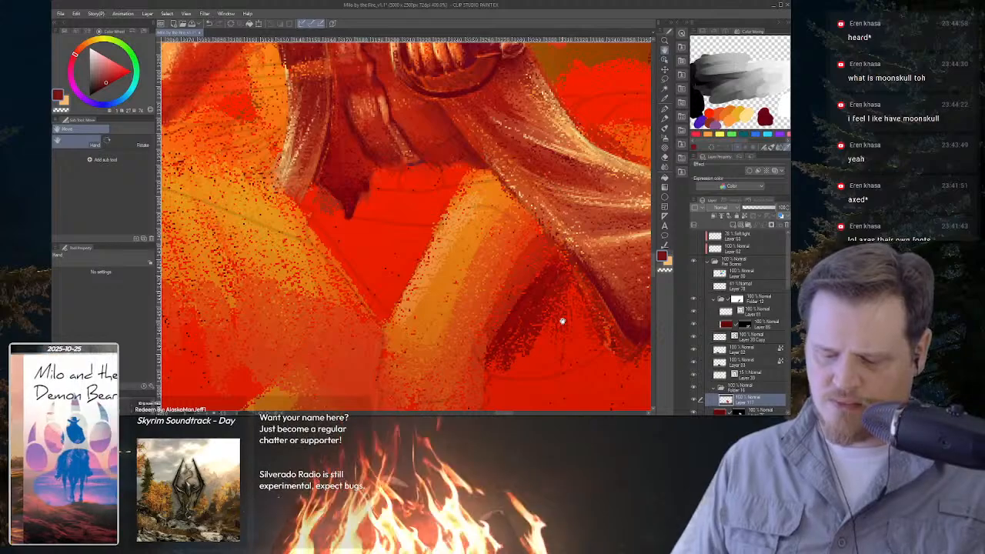
Sample the dark red at the bottom of the rider's vest and paint a belt band along its lower edge with the pen.
scroll(558, 316, down, 5)
scroll(540, 293, up, 3)
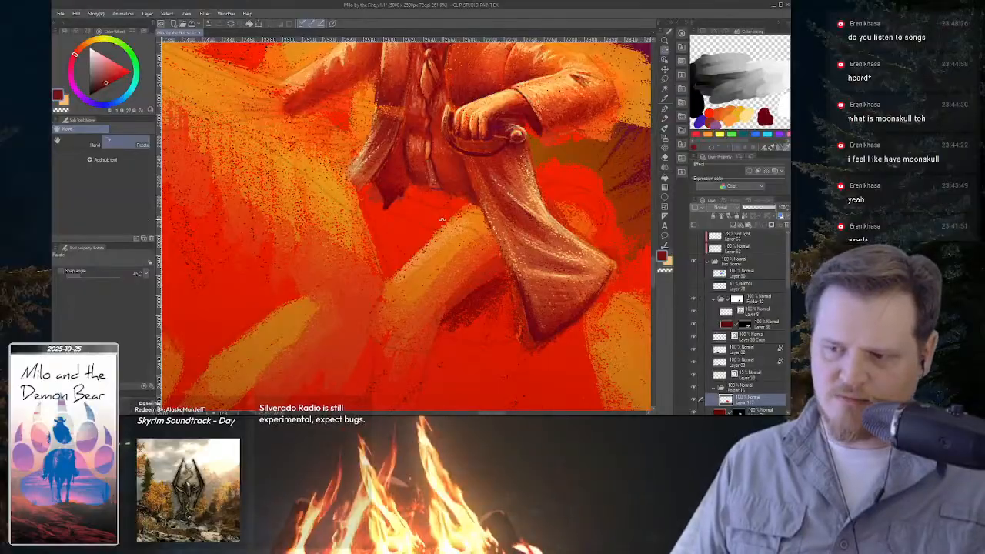
drag(459, 202, 483, 199)
drag(479, 197, 483, 227)
mouse_move(479, 228)
mouse_down()
mouse_move(455, 199)
mouse_move(486, 214)
mouse_up()
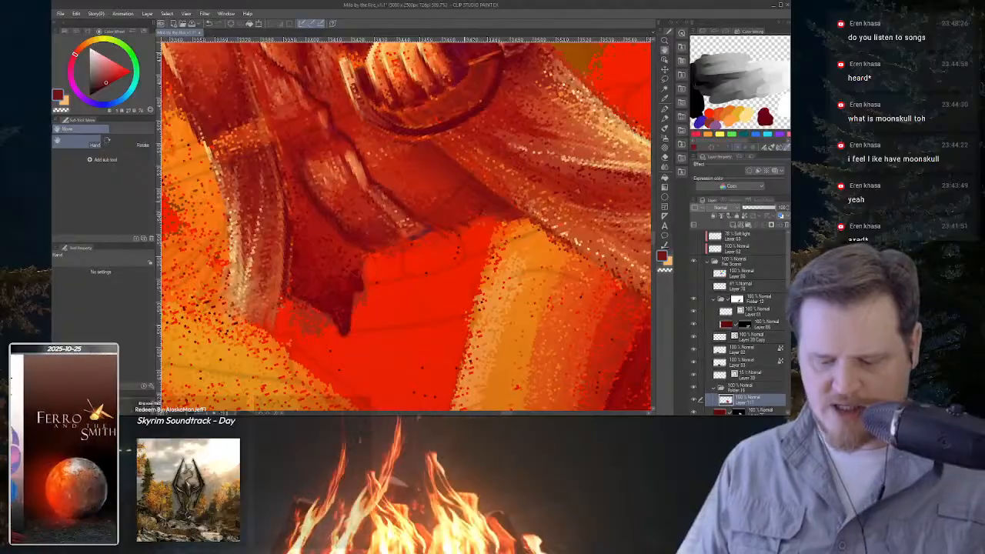
alt+click(457, 207)
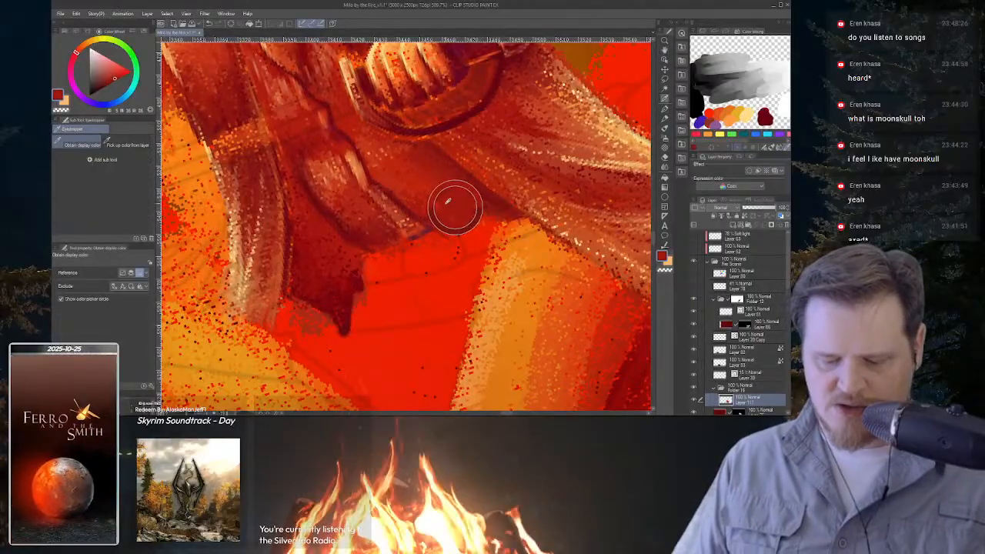
key(p)
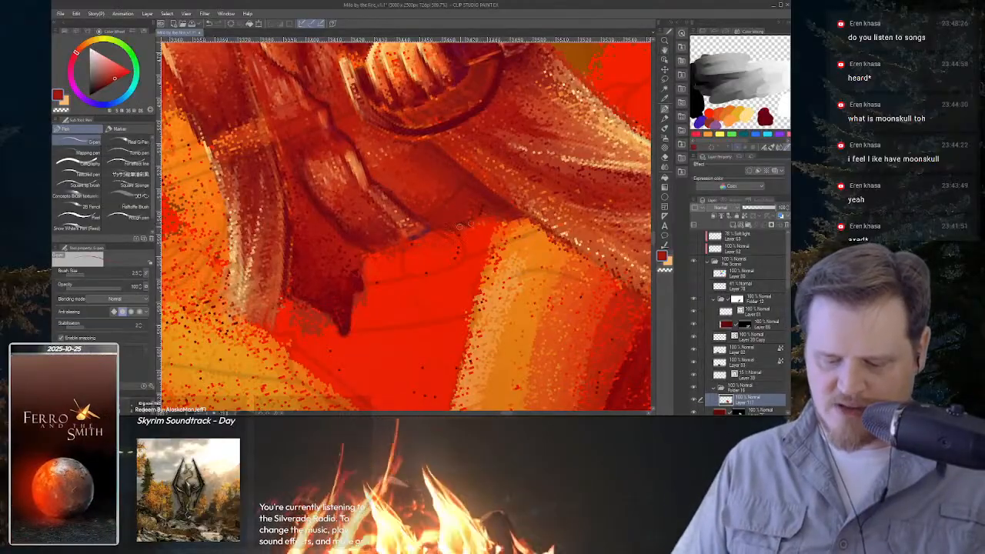
mouse_move(472, 239)
mouse_down()
mouse_move(470, 256)
mouse_move(537, 225)
mouse_up()
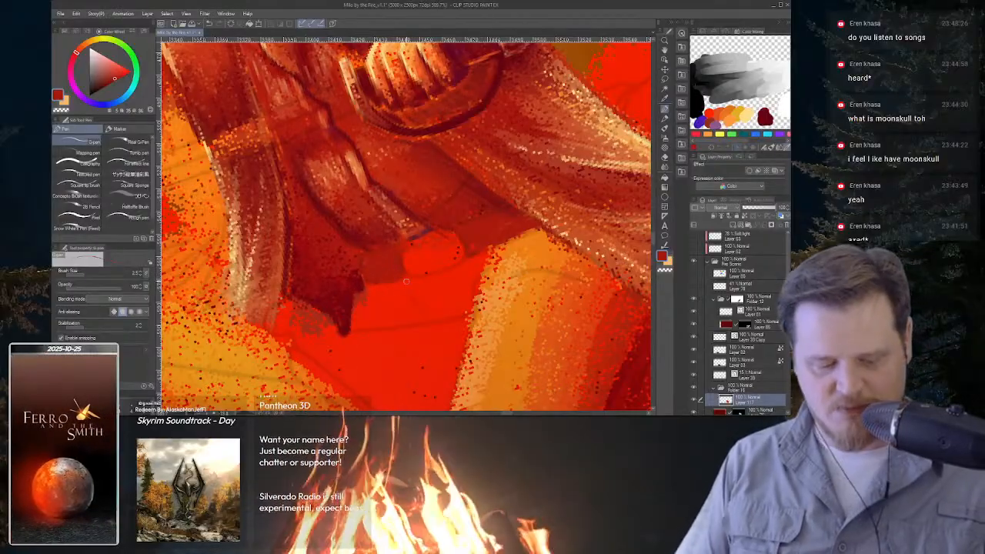
Sample the darker red of the coat's shadowed tip and fill in a rounded buckle shape at the middle of the belt.
alt+click(354, 284)
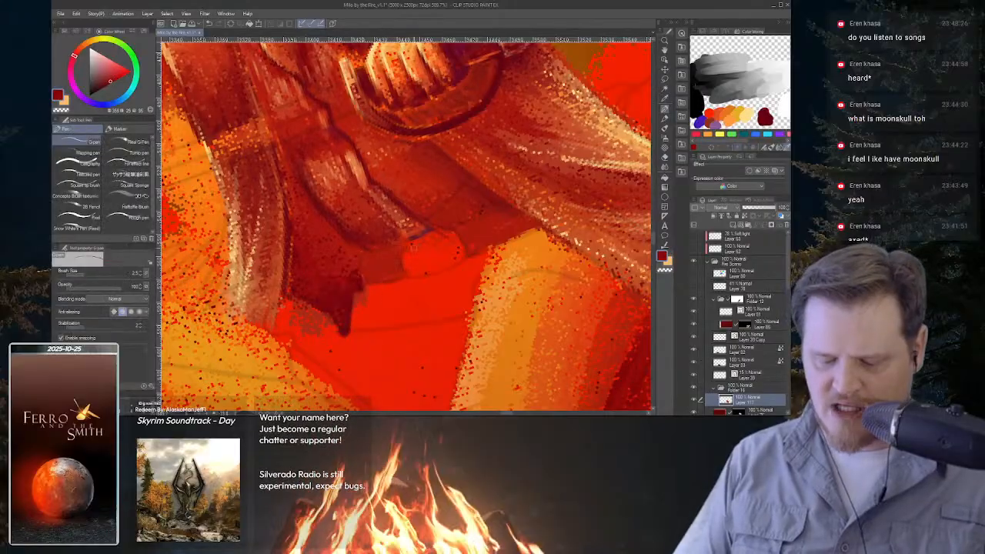
drag(407, 248, 432, 237)
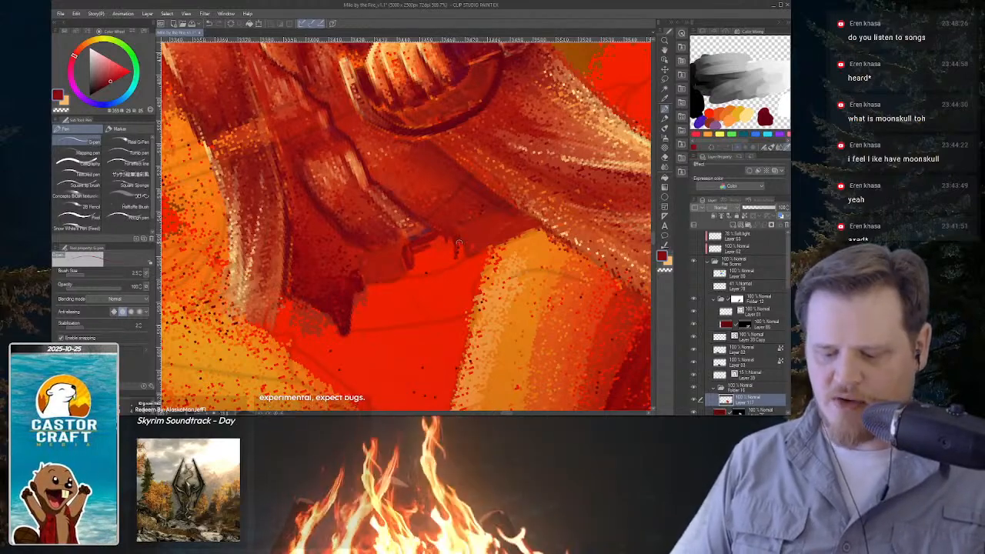
drag(460, 254, 420, 254)
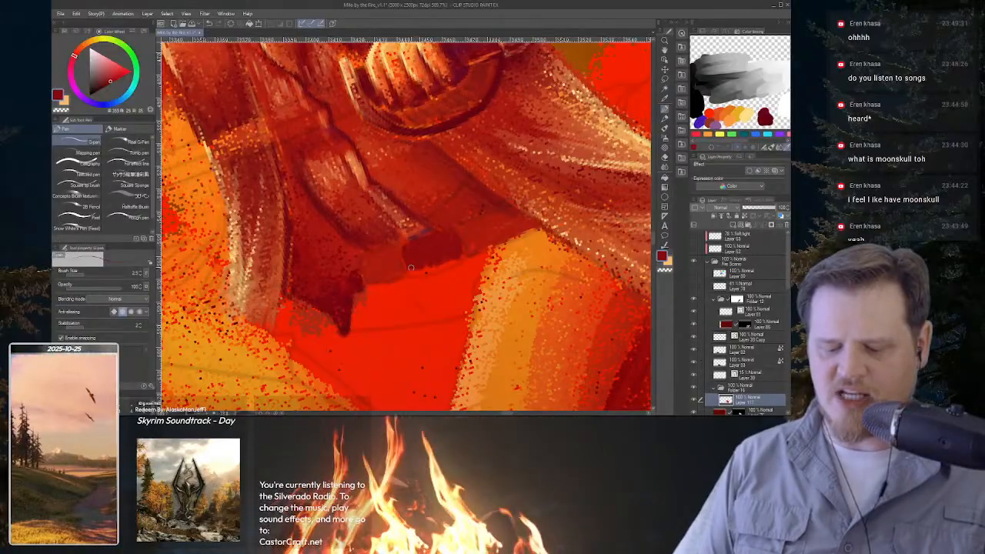
drag(411, 267, 442, 259)
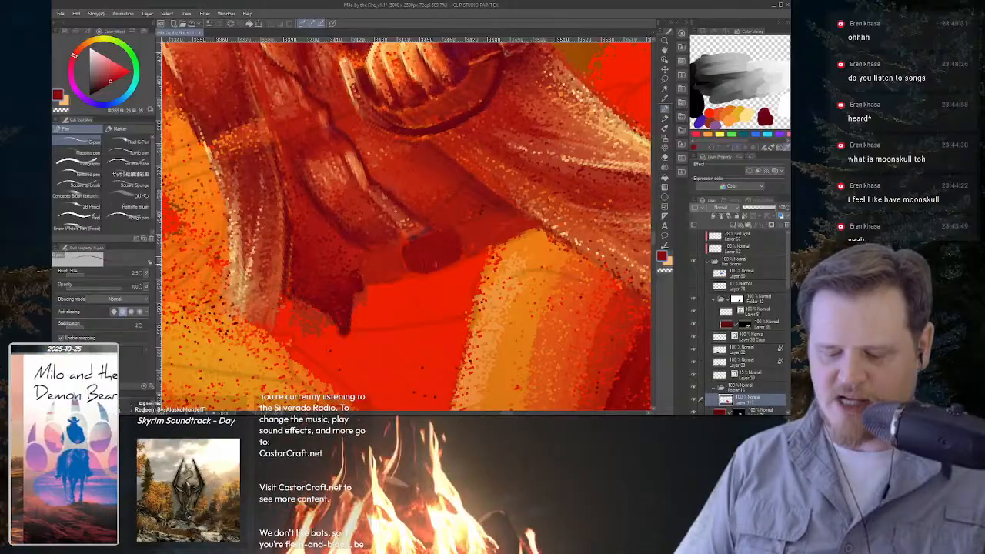
Paint thin pale cream edge highlights along the buckle's left side and top, carrying them around its upper right corner.
drag(552, 192, 353, 187)
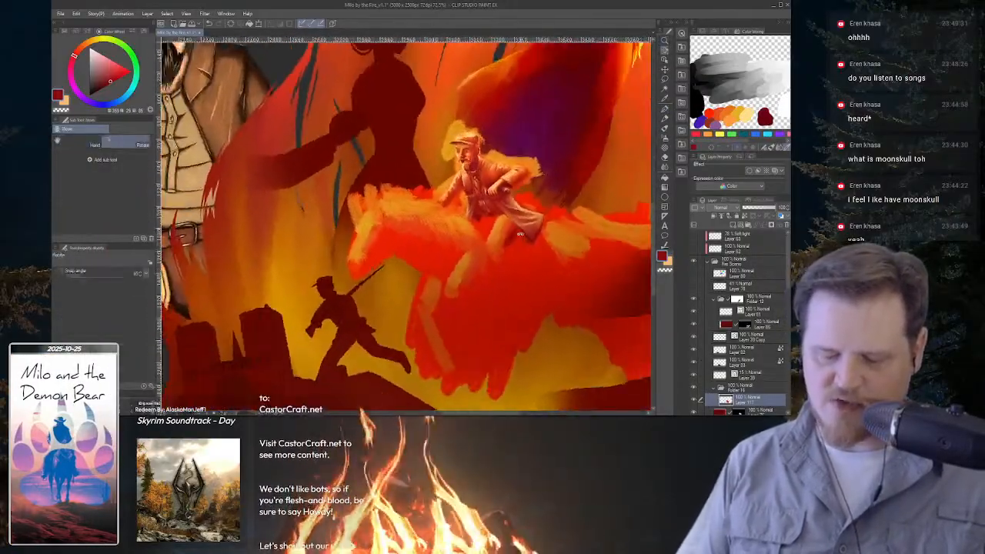
drag(493, 231, 566, 225)
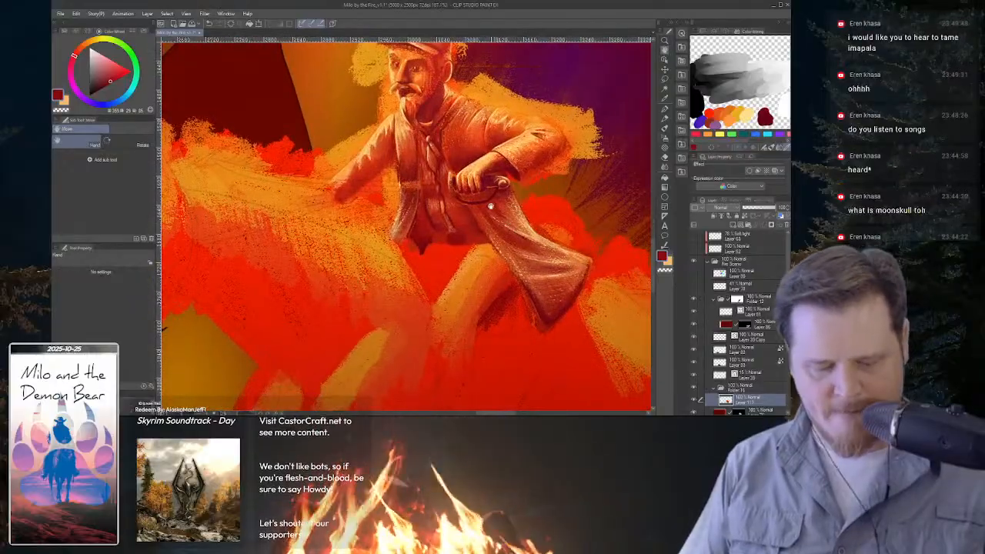
drag(459, 246, 480, 251)
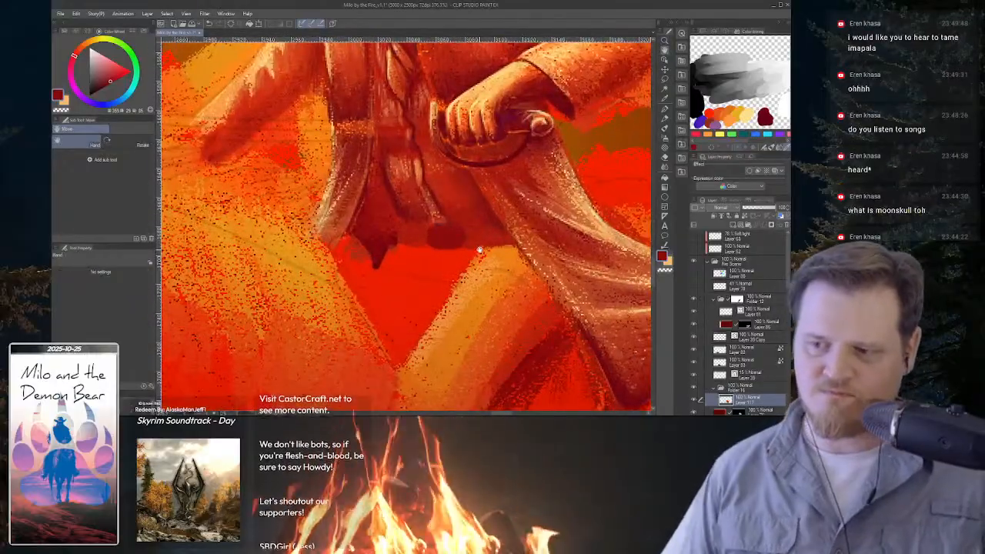
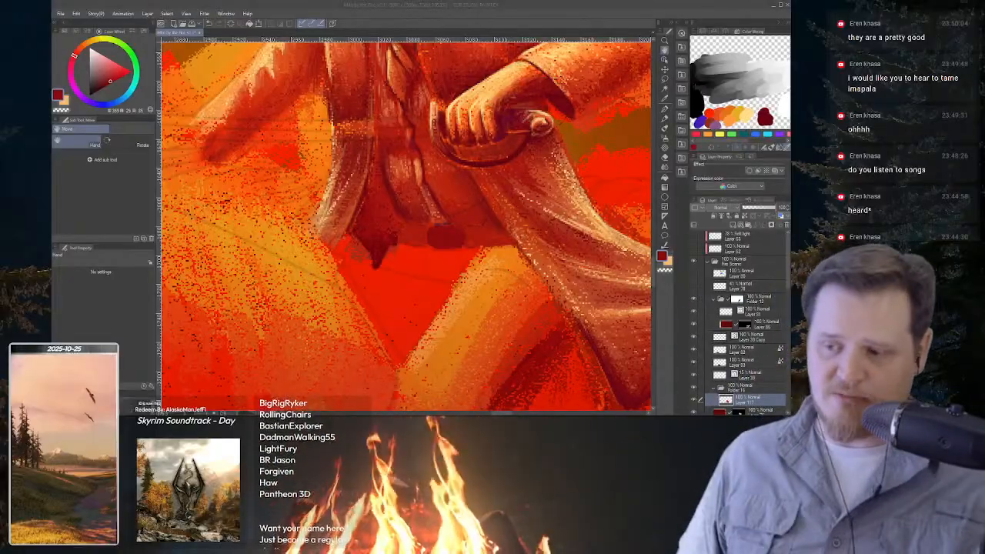
click(667, 295)
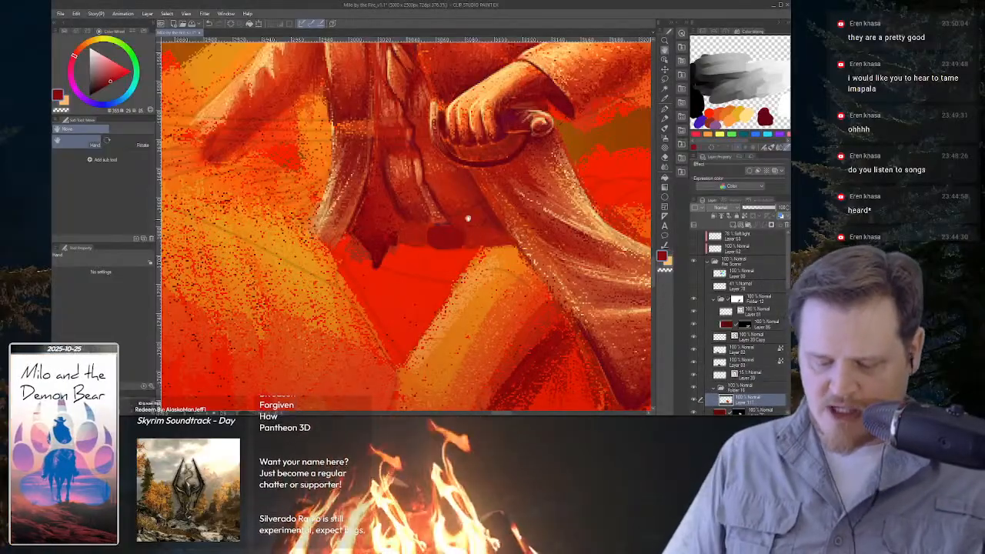
drag(435, 233, 418, 248)
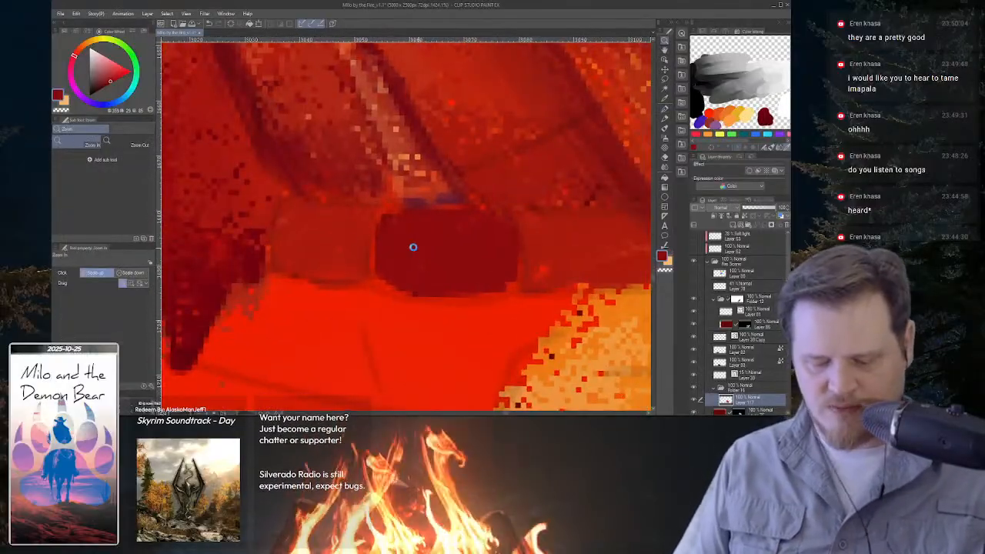
mouse_move(374, 220)
mouse_down()
mouse_move(386, 198)
mouse_move(410, 185)
mouse_up()
key(space)
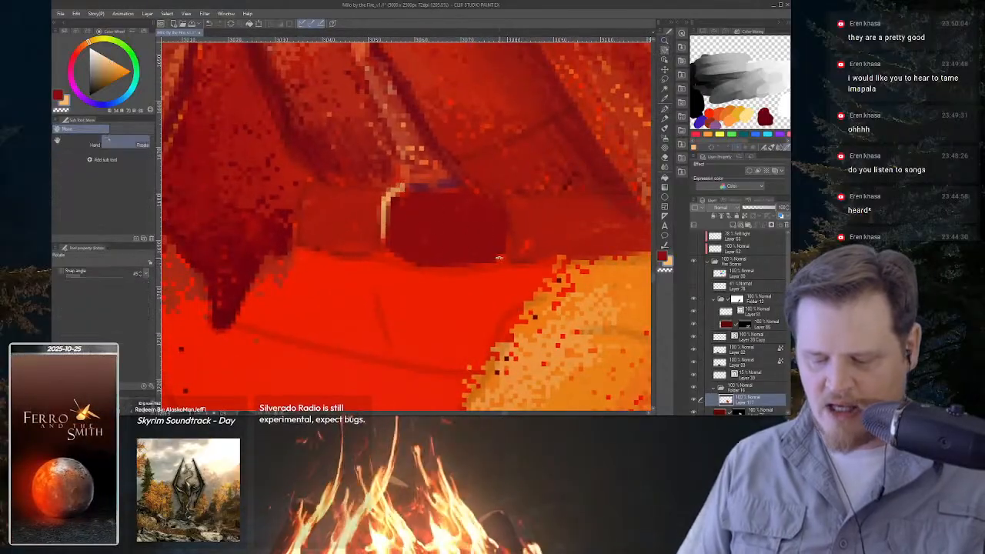
mouse_move(521, 229)
mouse_down()
mouse_move(514, 177)
mouse_move(487, 143)
mouse_up()
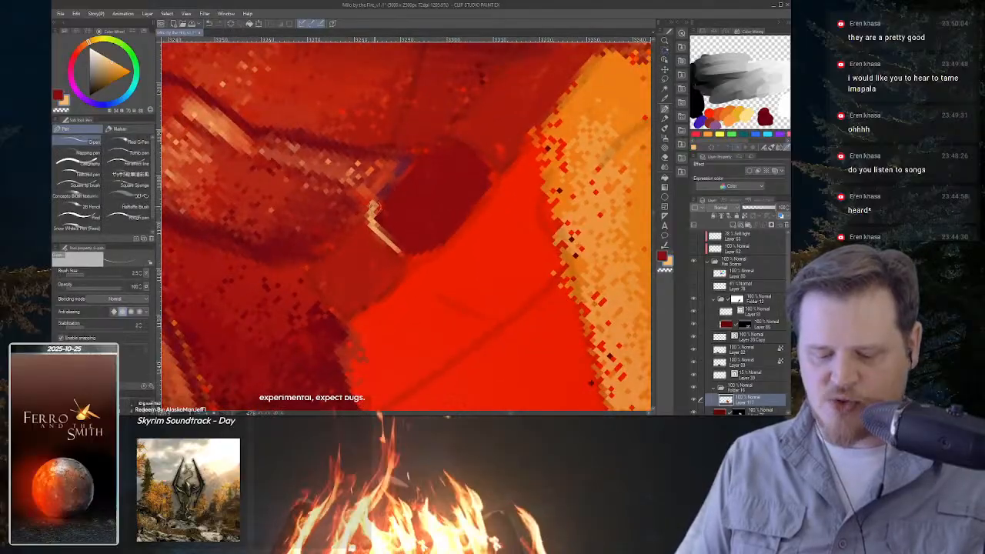
mouse_move(378, 208)
mouse_down()
mouse_move(422, 152)
mouse_move(411, 182)
mouse_move(415, 159)
mouse_up()
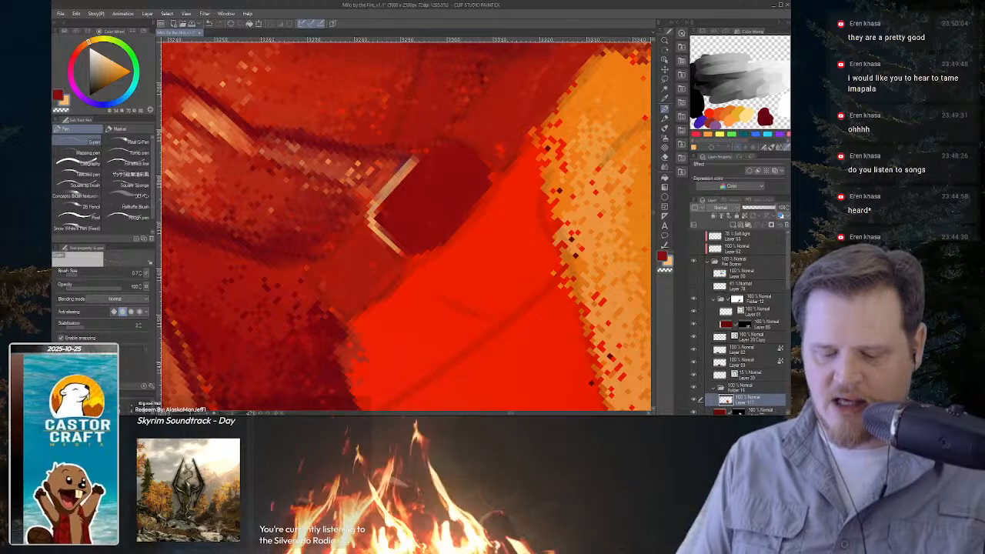
mouse_move(373, 216)
mouse_down()
mouse_move(395, 192)
mouse_move(381, 242)
mouse_up()
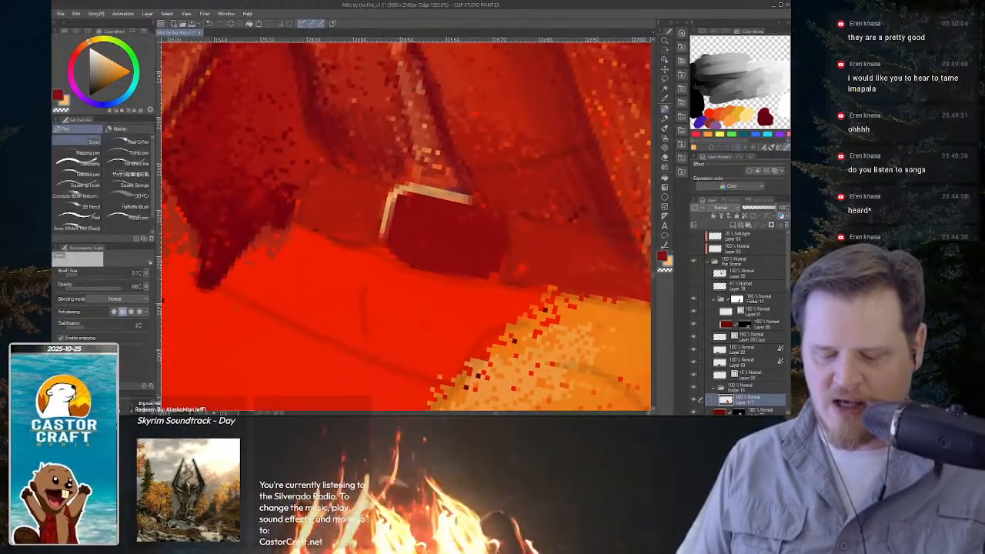
drag(484, 258, 431, 141)
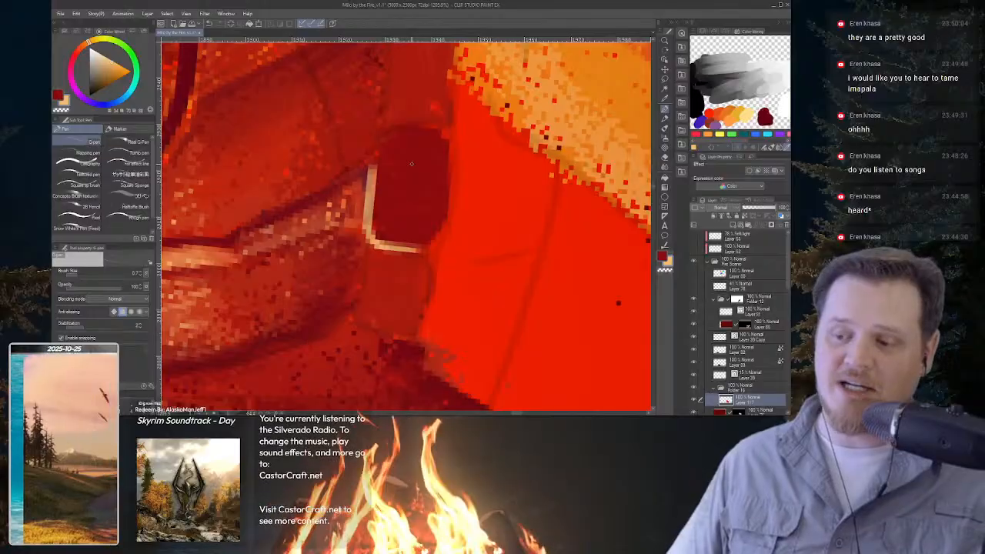
mouse_move(373, 164)
mouse_down()
mouse_move(382, 136)
mouse_move(404, 128)
mouse_up()
Paint a thin pale highlight along the belt's upper edge between the buckle and the dark coat tip on its left.
drag(514, 181, 431, 182)
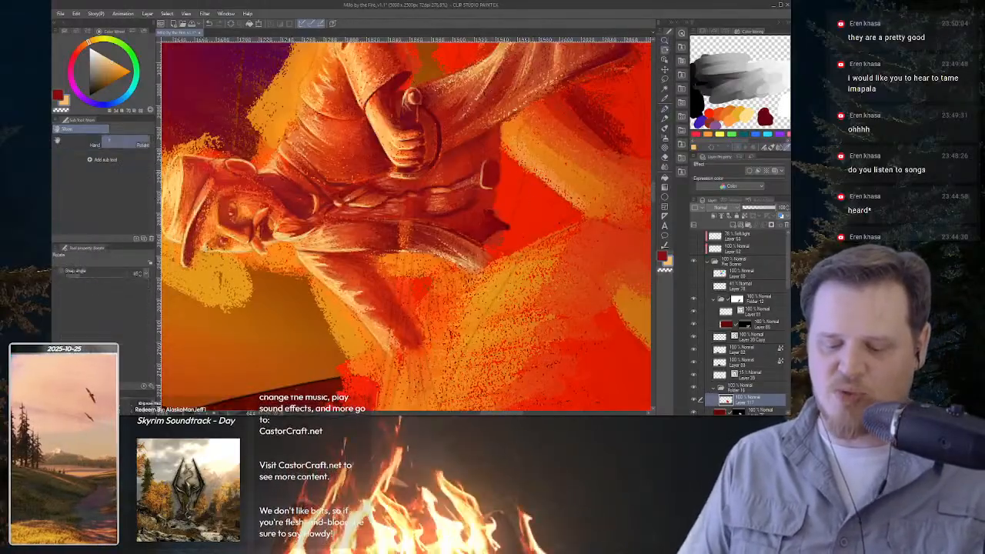
drag(431, 147, 490, 254)
drag(498, 303, 462, 154)
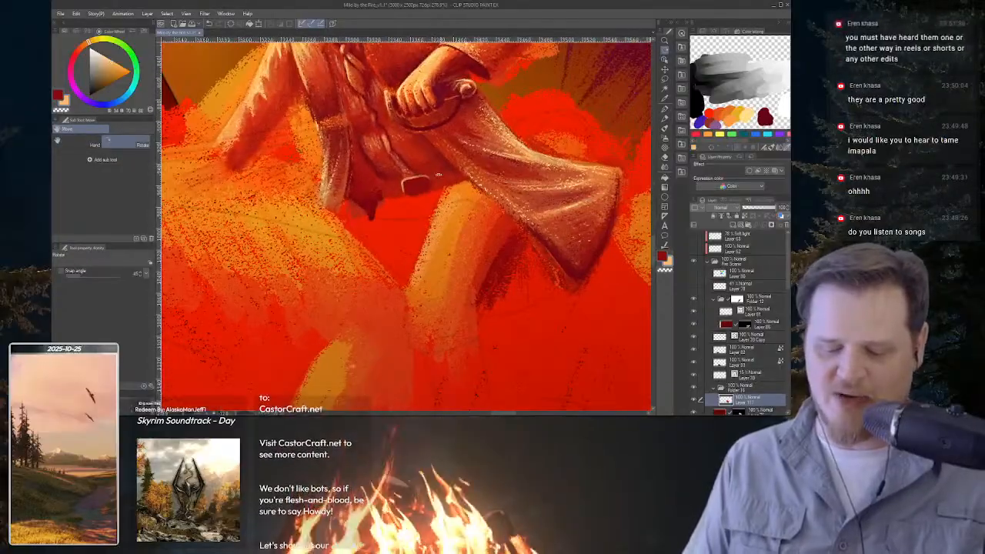
mouse_move(385, 188)
mouse_down()
mouse_move(547, 208)
mouse_move(531, 161)
mouse_up()
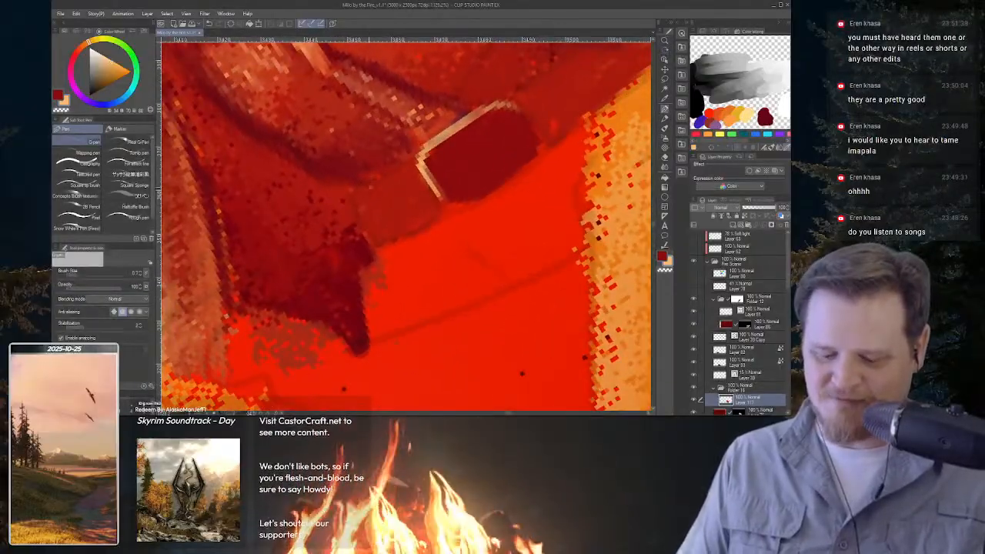
drag(354, 195, 414, 159)
drag(346, 201, 407, 162)
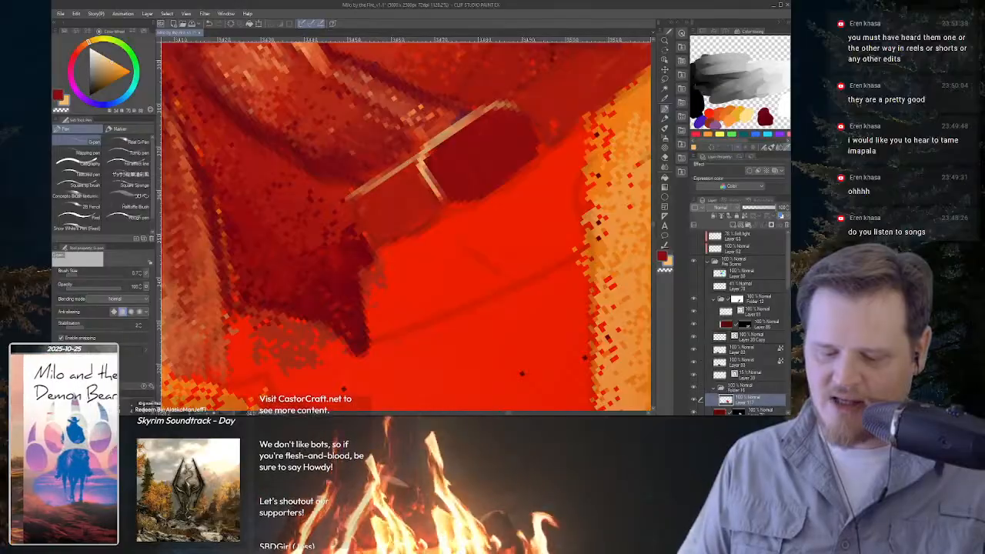
Highlight the belt's upper edge right of the buckle, and add the buckle's right rim and a short prong mark inside it.
mouse_move(570, 154)
mouse_down()
mouse_move(572, 145)
mouse_move(505, 190)
mouse_up()
drag(567, 164, 616, 196)
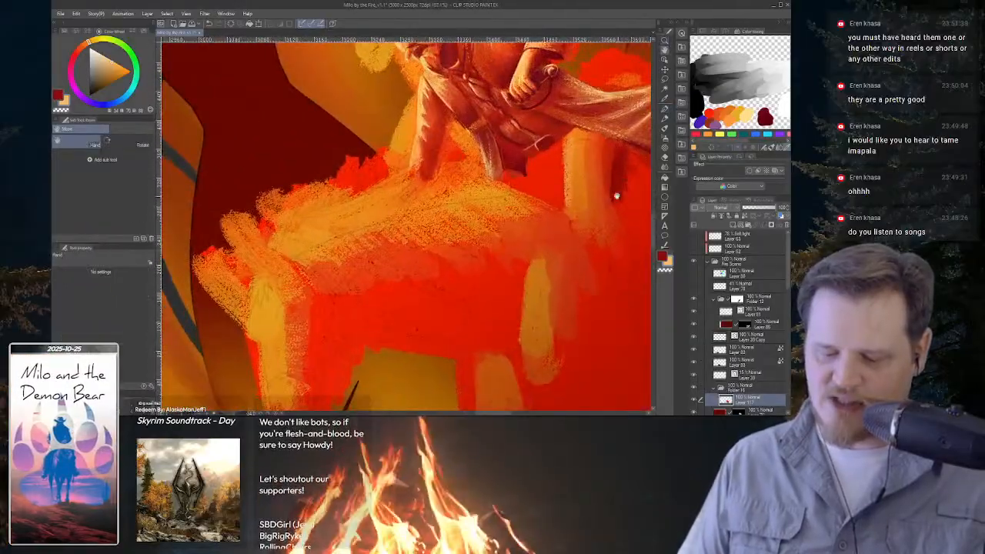
mouse_move(542, 139)
mouse_down()
mouse_move(486, 234)
mouse_move(574, 191)
mouse_up()
drag(416, 278, 483, 231)
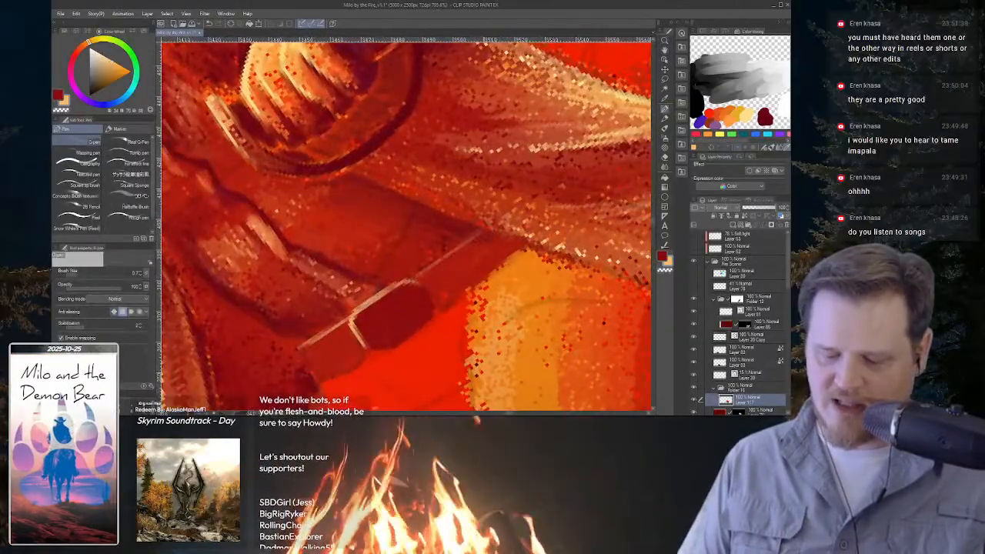
mouse_move(416, 278)
mouse_down()
mouse_move(484, 229)
mouse_move(432, 266)
mouse_up()
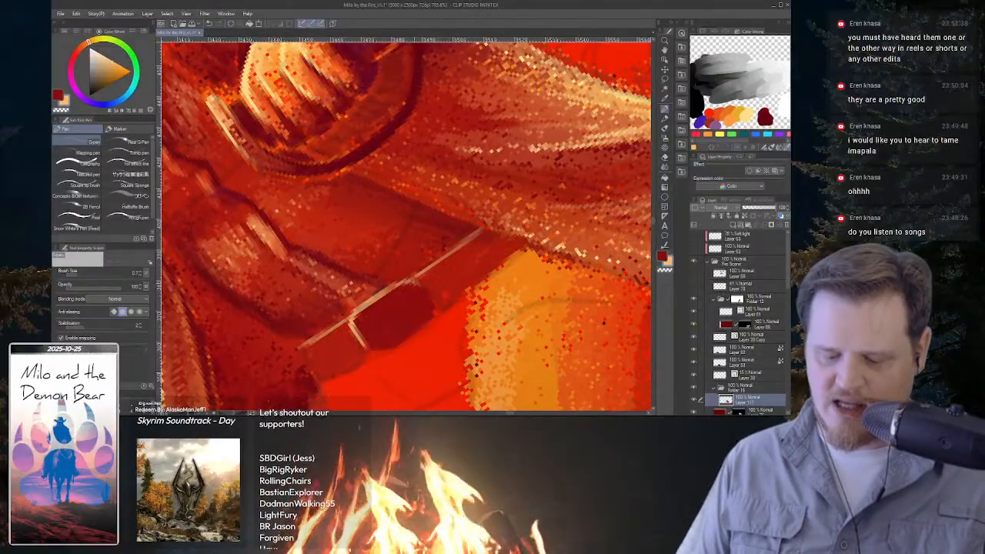
drag(416, 280, 429, 301)
drag(368, 333, 388, 321)
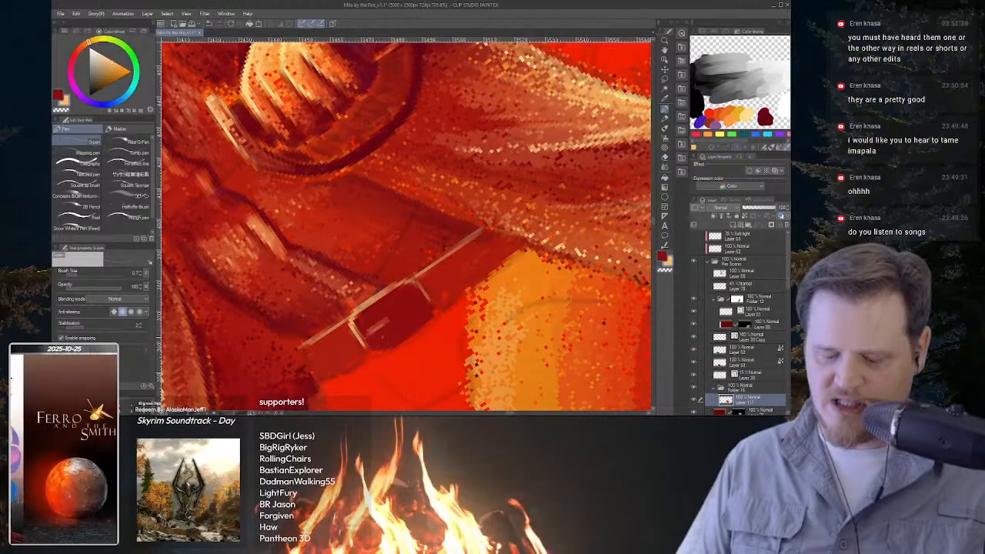
Sample the dark shadow colour beside the rider's gripping hand and shade the belt around the buckle with the pen.
drag(419, 220, 331, 238)
drag(493, 305, 472, 342)
drag(427, 305, 539, 278)
drag(485, 229, 515, 253)
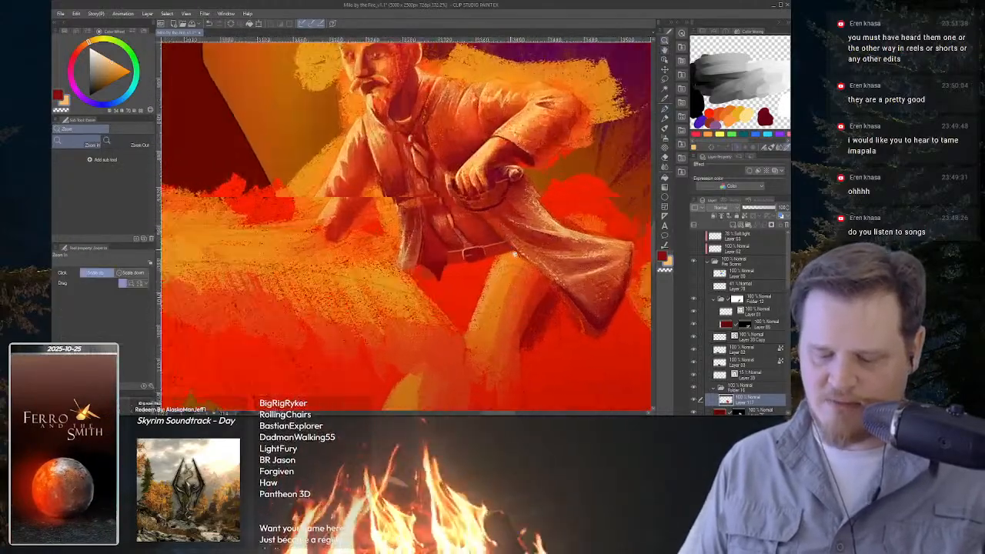
click(515, 253)
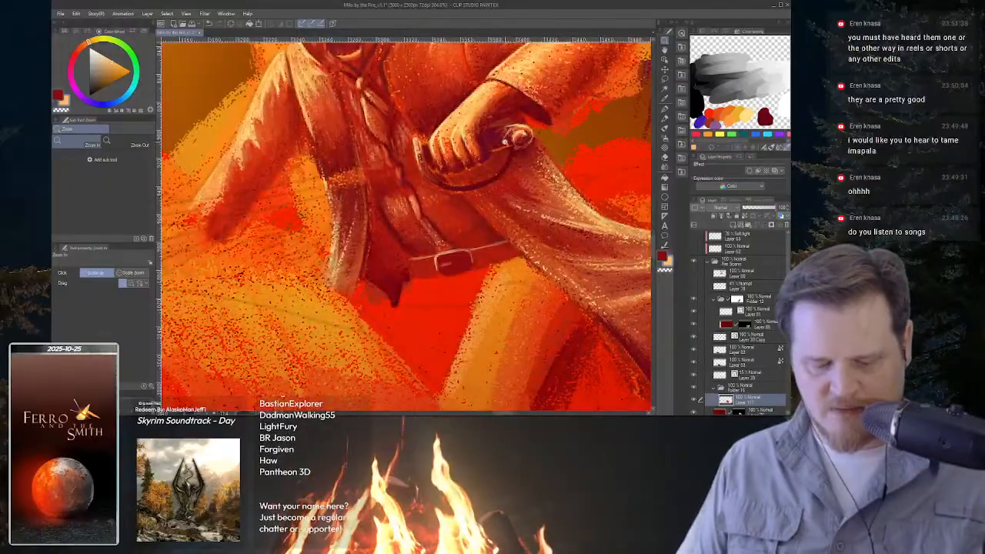
key(x)
key(i)
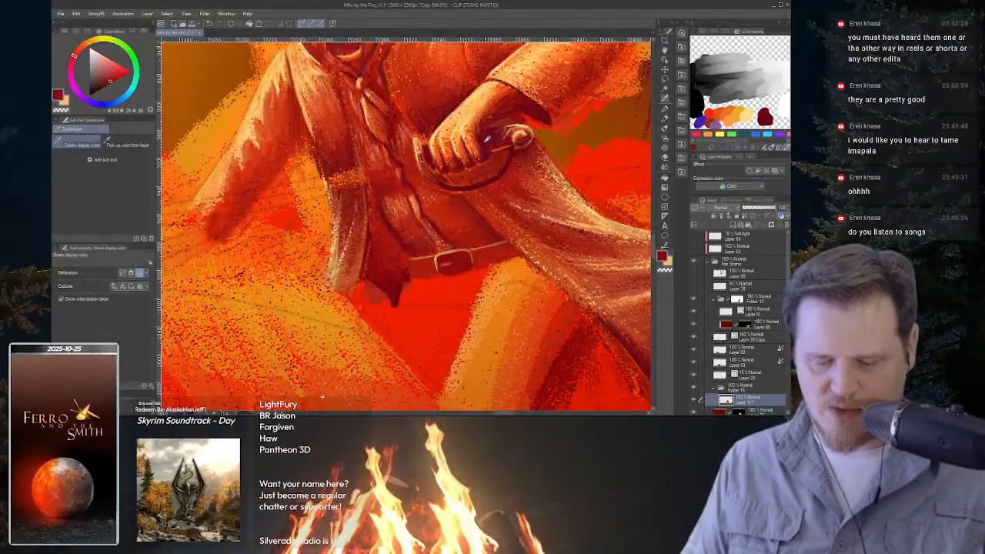
click(487, 138)
key(p)
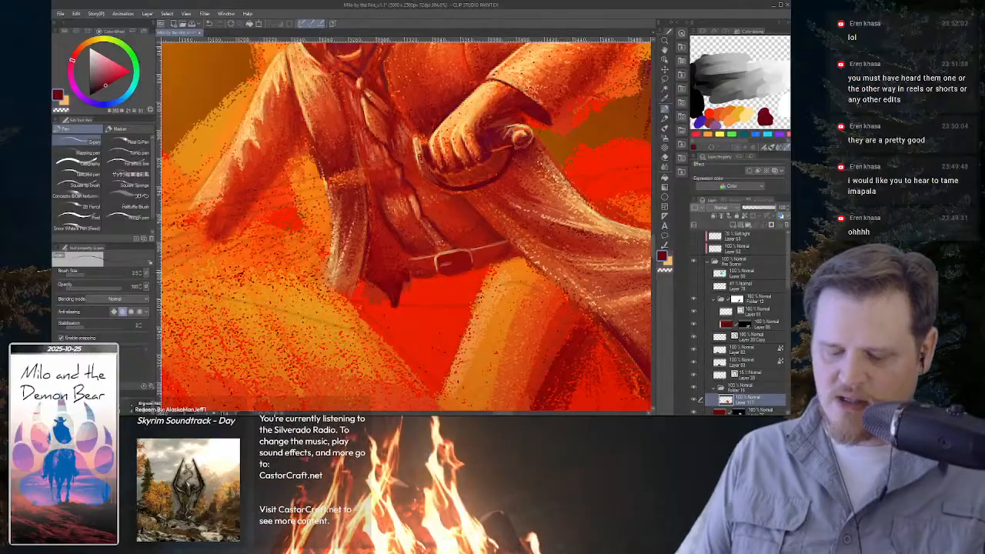
scroll(373, 262, up, 3)
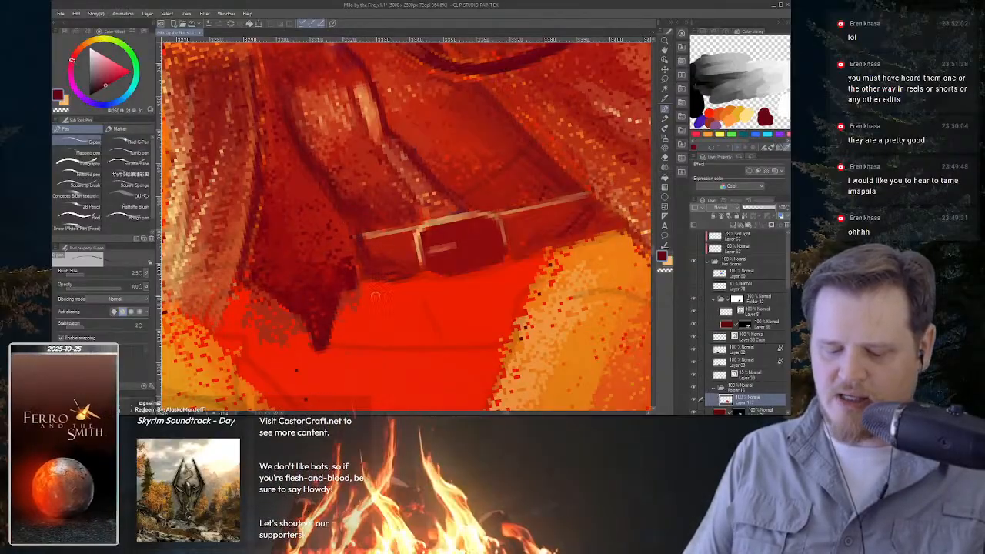
key(ctrl+alt+space)
click(497, 319)
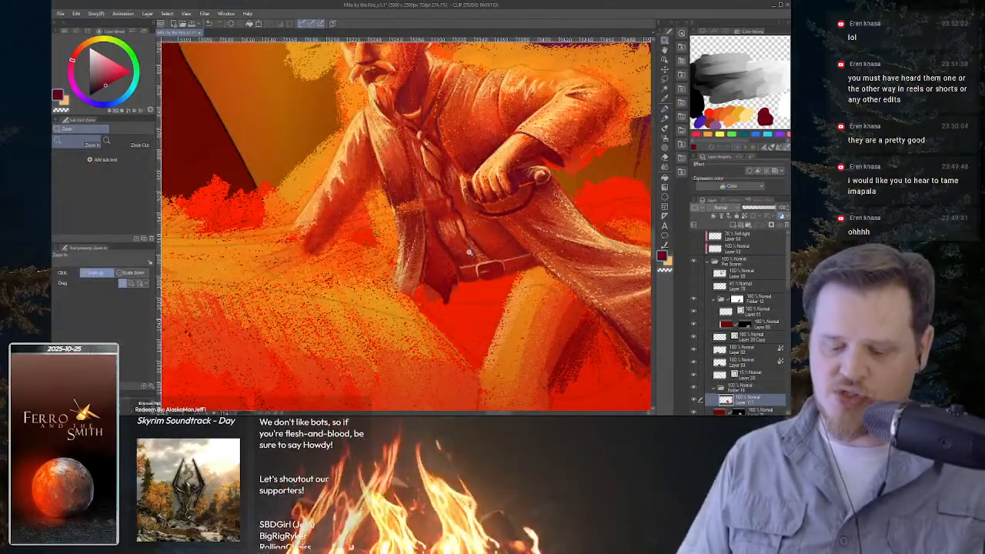
key(space)
mouse_move(470, 253)
mouse_down()
mouse_move(504, 252)
mouse_move(458, 224)
mouse_move(481, 242)
mouse_up()
key(shift+space)
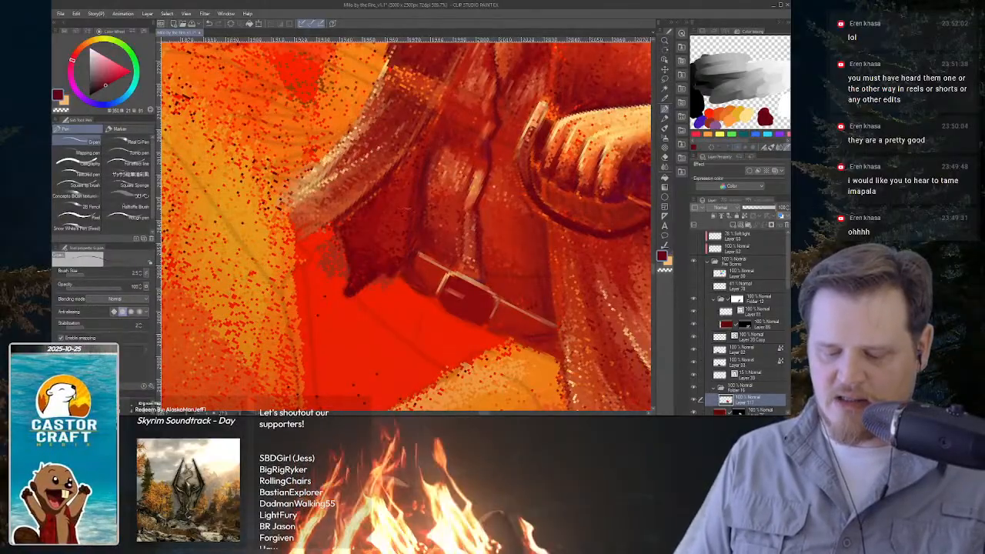
Examine the painted belt and buckle together with the rider's torso and coat, close up and from a distance.
key(ctrl+space)
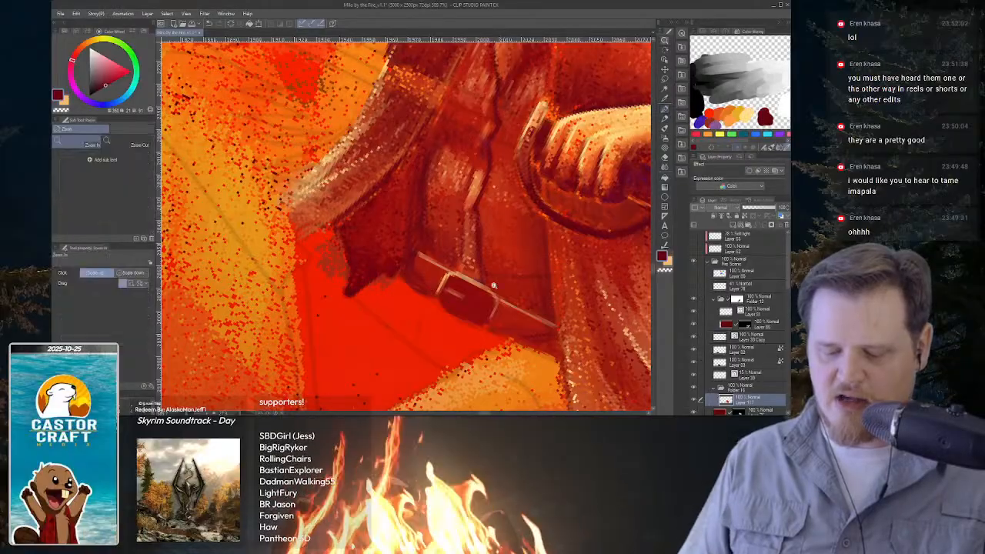
drag(493, 286, 500, 215)
key(shift+space)
key(ctrl+space)
mouse_move(481, 250)
mouse_down()
mouse_move(510, 252)
mouse_move(471, 262)
mouse_up()
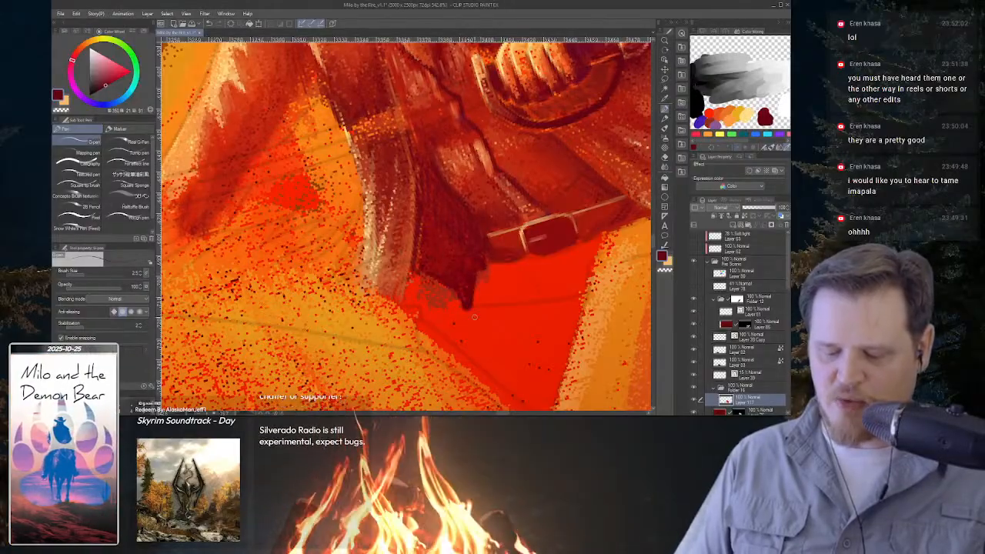
mouse_move(508, 239)
mouse_down()
mouse_move(439, 239)
mouse_move(454, 200)
mouse_move(472, 223)
mouse_move(502, 233)
mouse_move(528, 295)
mouse_up()
key(p)
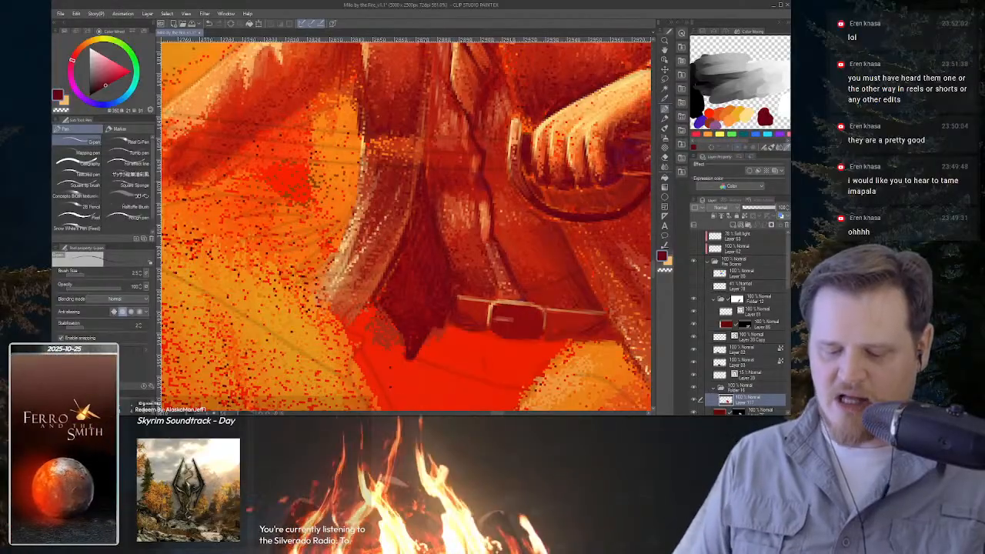
drag(531, 297, 504, 284)
mouse_move(509, 220)
mouse_down()
mouse_move(473, 173)
mouse_move(494, 213)
mouse_up()
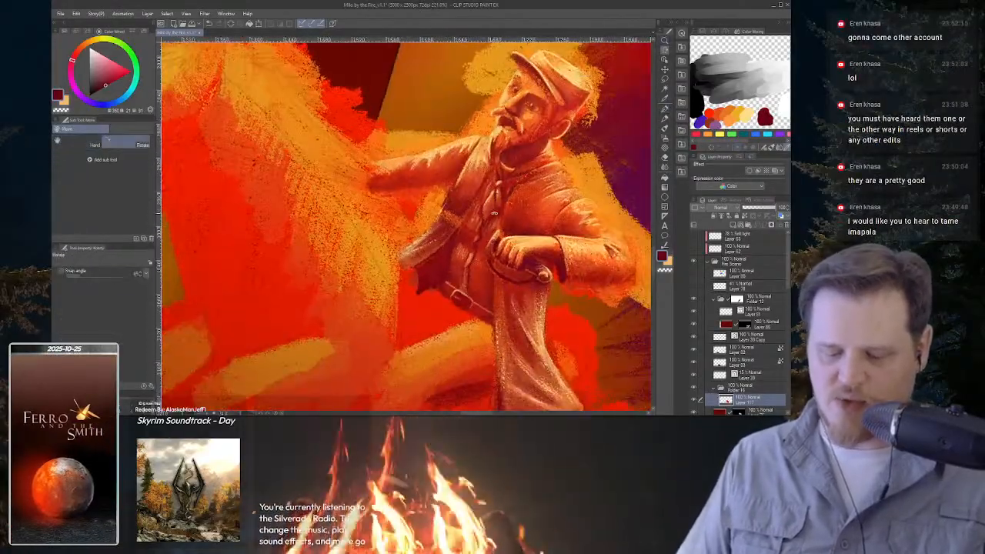
scroll(494, 216, up, 4)
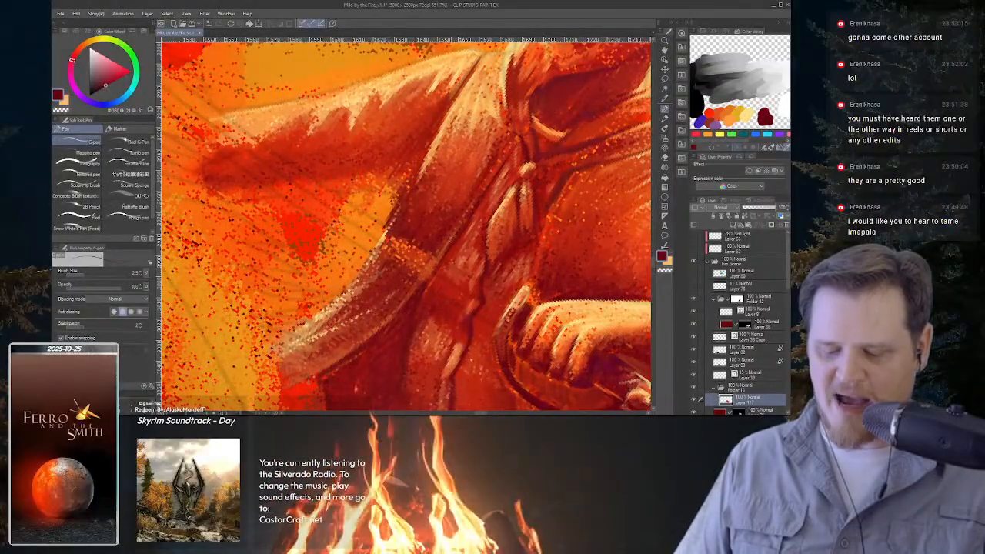
key(space)
scroll(529, 289, down, 2)
key(shift+space)
drag(526, 319, 370, 197)
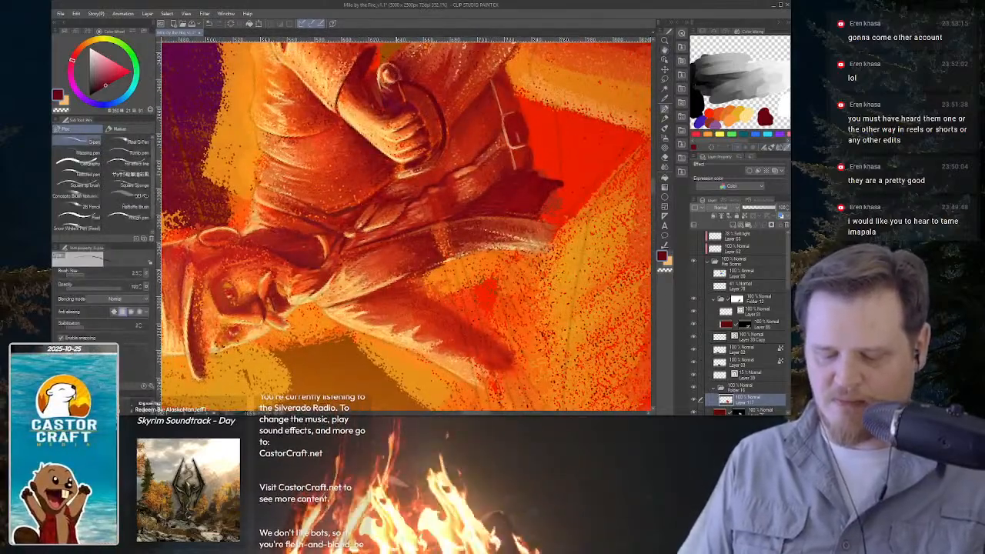
key(shift+space)
drag(315, 206, 467, 153)
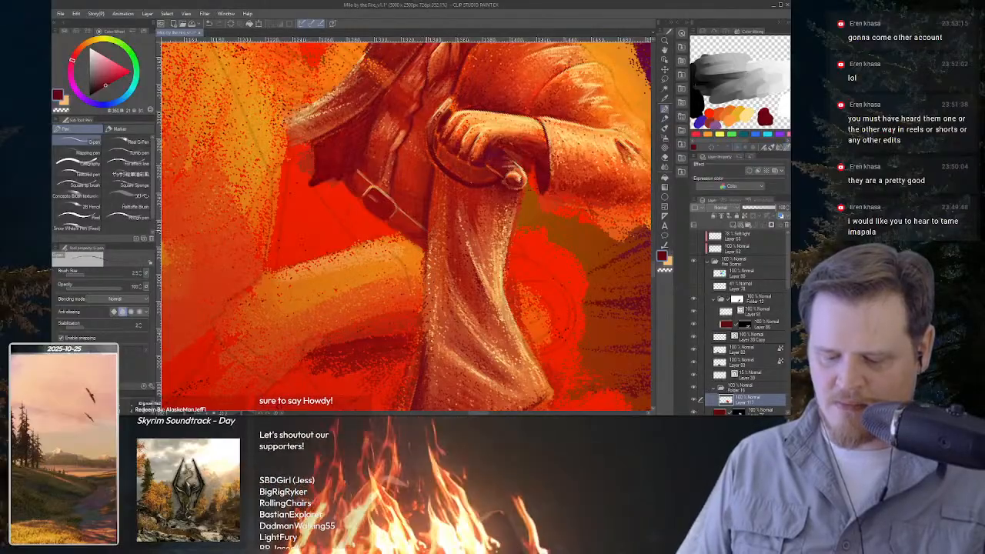
key(space)
mouse_move(421, 239)
mouse_down()
mouse_move(431, 212)
mouse_move(361, 177)
mouse_move(433, 244)
mouse_up()
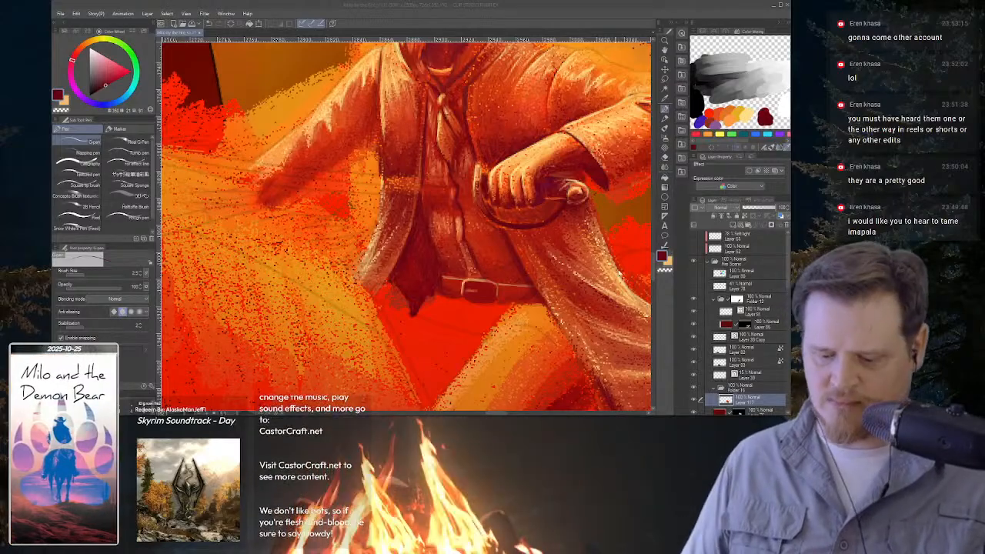
Paint a dark maroon eyebrow line along the brow ridge above the rider's nearer eye.
key(h)
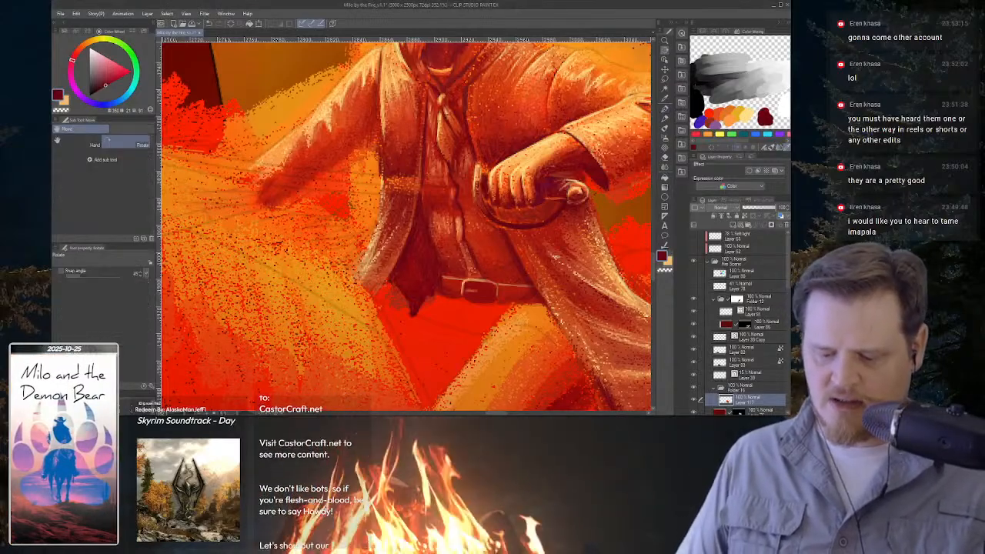
drag(573, 300, 539, 288)
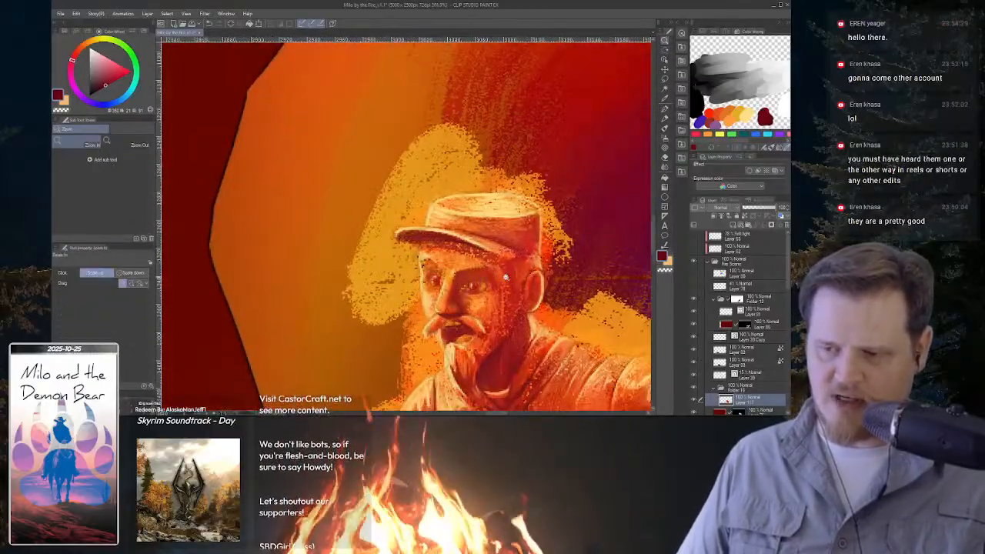
scroll(502, 295, up, 1)
scroll(472, 262, up, 2)
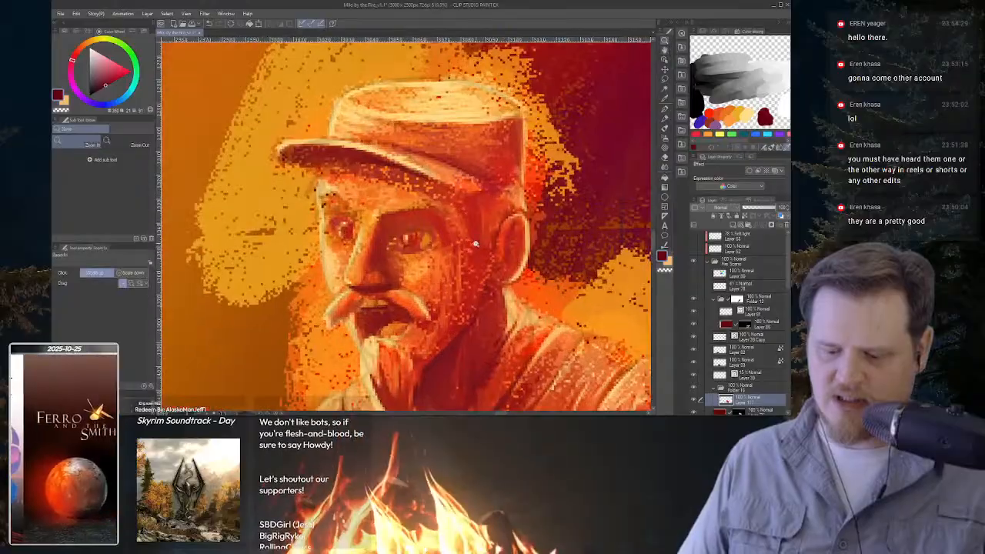
drag(472, 262, 490, 247)
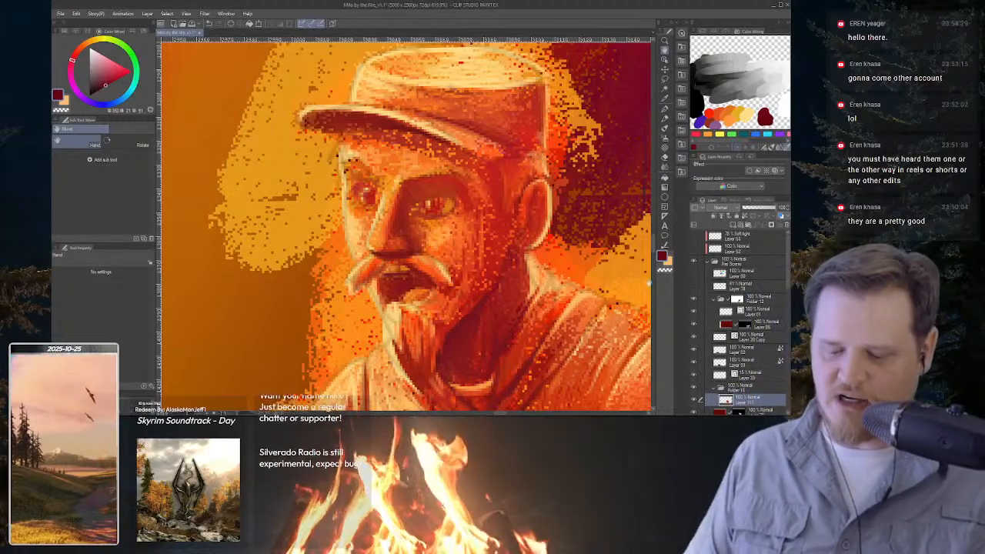
key(p)
mouse_move(530, 222)
mouse_down()
mouse_move(537, 191)
mouse_move(543, 198)
mouse_up()
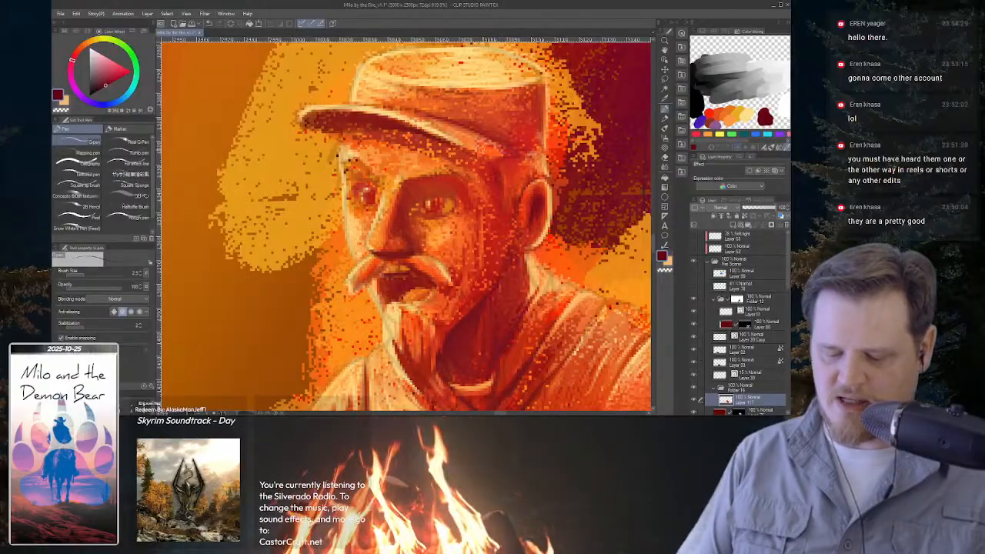
drag(492, 154, 539, 265)
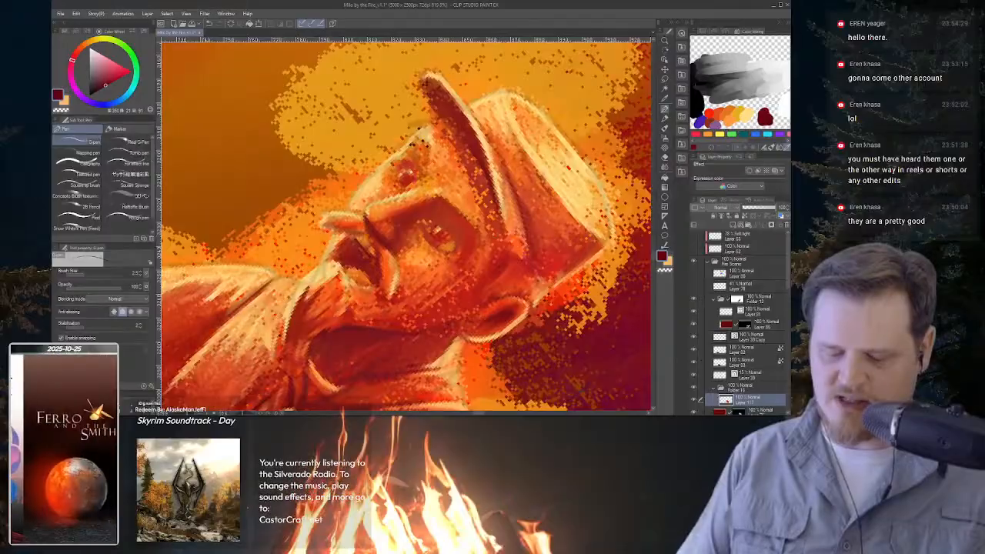
drag(540, 263, 470, 269)
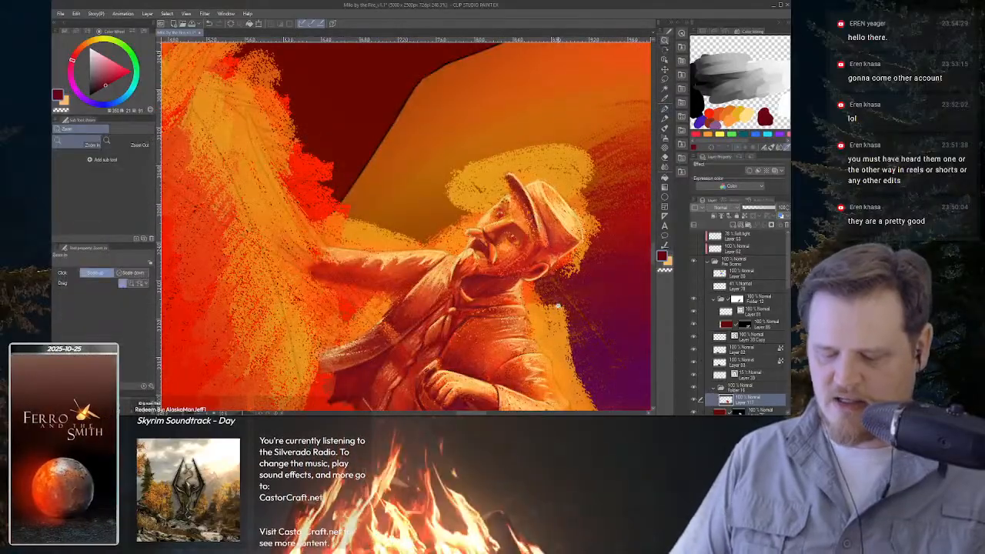
drag(508, 308, 550, 186)
drag(487, 136, 550, 133)
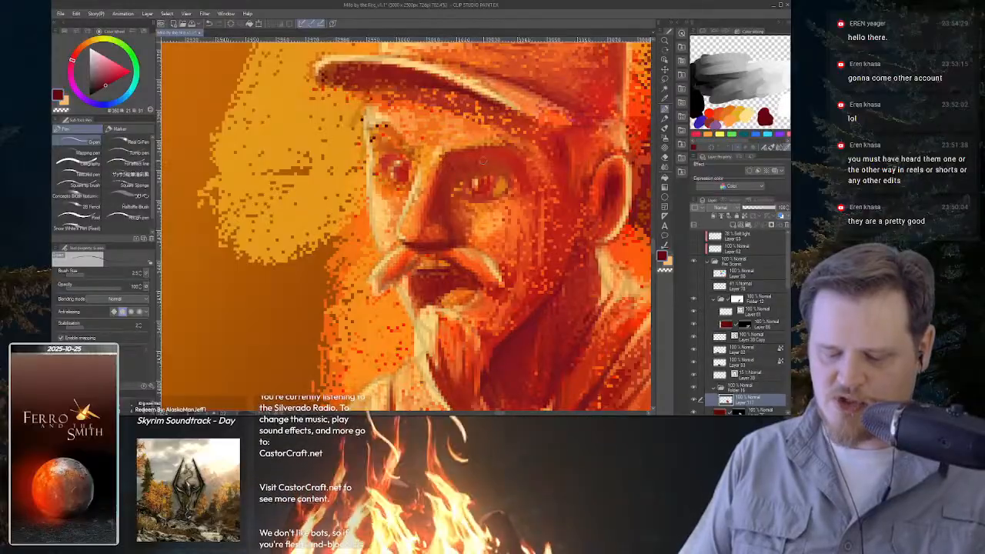
key(ctrl+space)
drag(583, 218, 564, 173)
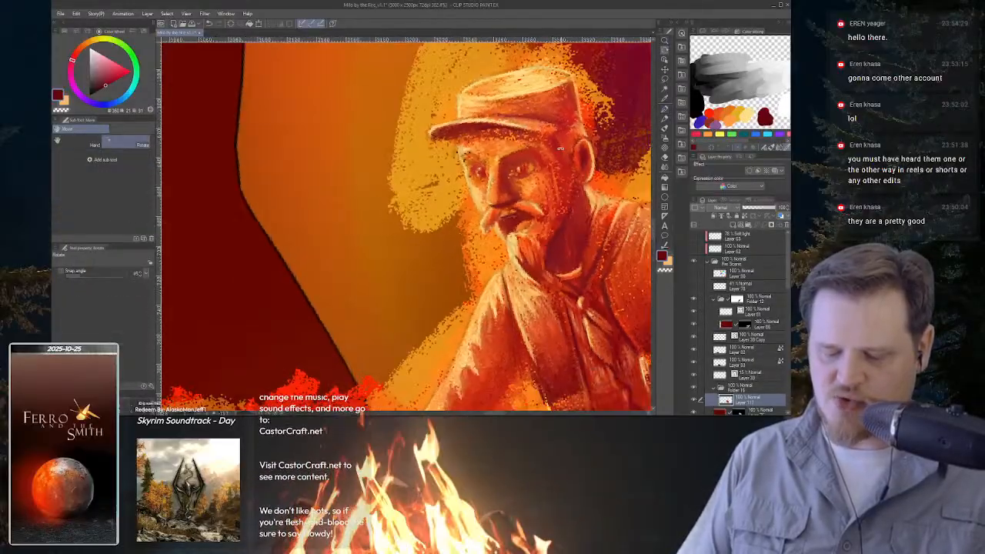
drag(492, 158, 550, 163)
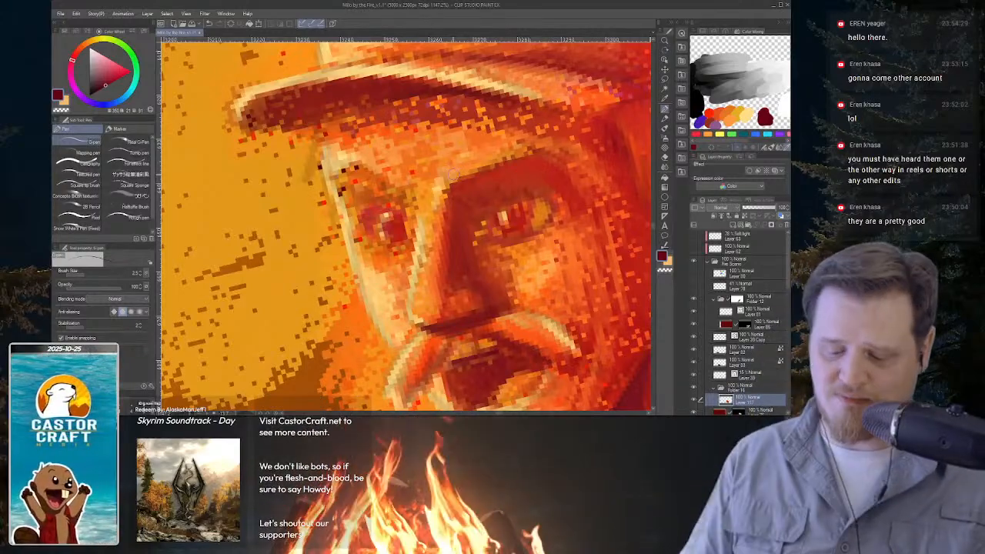
mouse_move(456, 189)
mouse_down()
mouse_move(493, 161)
mouse_move(545, 154)
mouse_up()
key(ctrl+space)
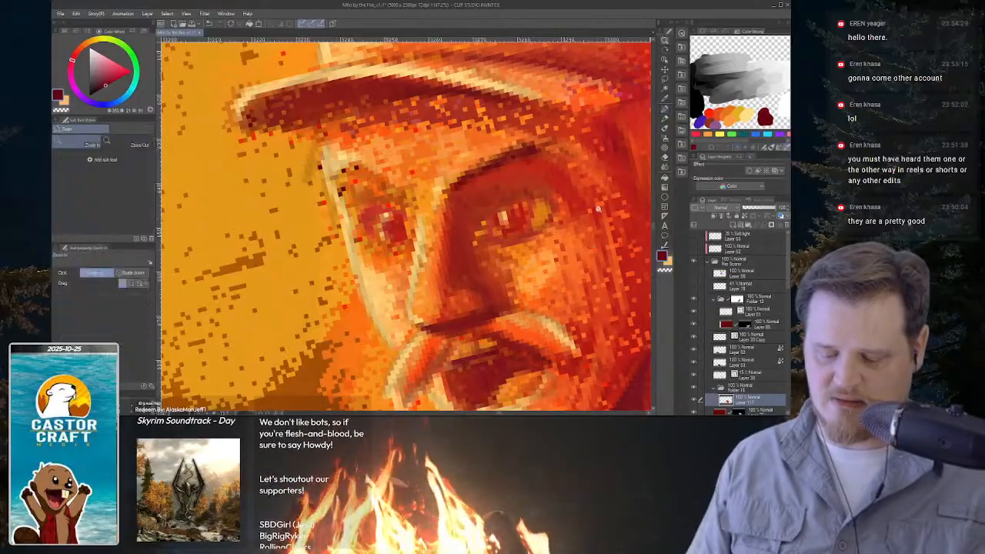
Sample the red beneath the cap near the ear and paint soft red eyebrows above both of the rider's eyes.
key(space)
drag(599, 209, 493, 158)
key(shift+space)
key(ctrl+space)
key(space)
key(ctrl+space)
key(alt)
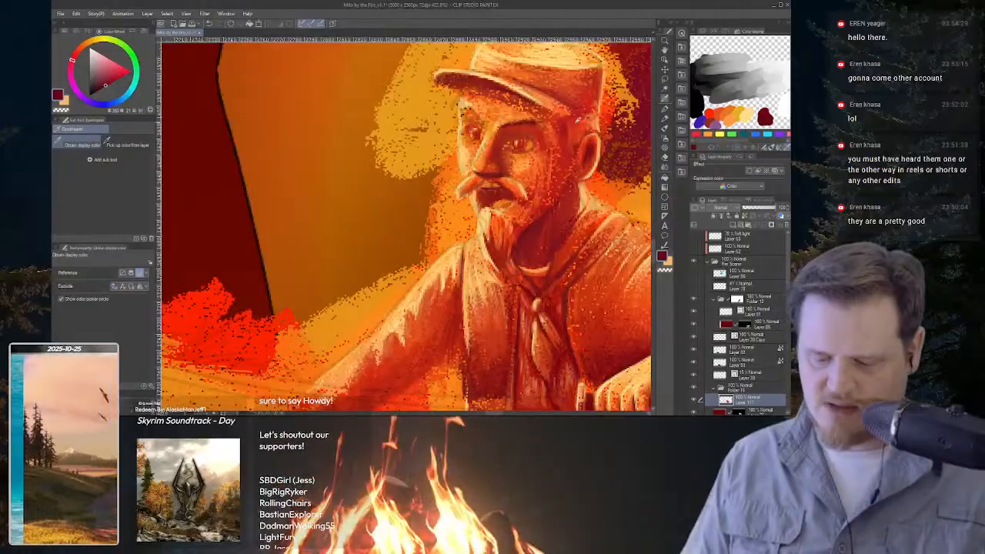
alt+click(577, 123)
key(ctrl+space)
click(548, 156)
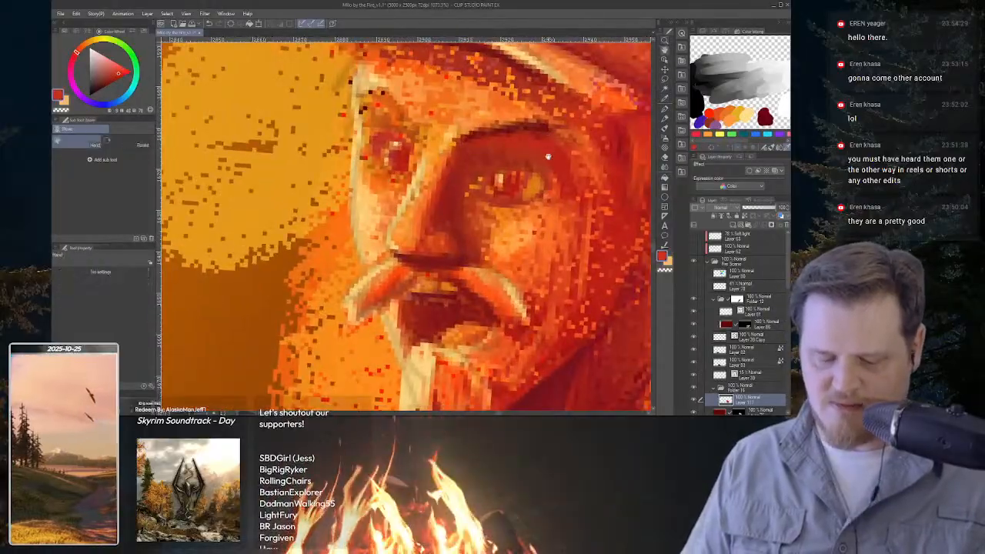
drag(548, 156, 527, 147)
key(ctrl+z)
key(shift+space)
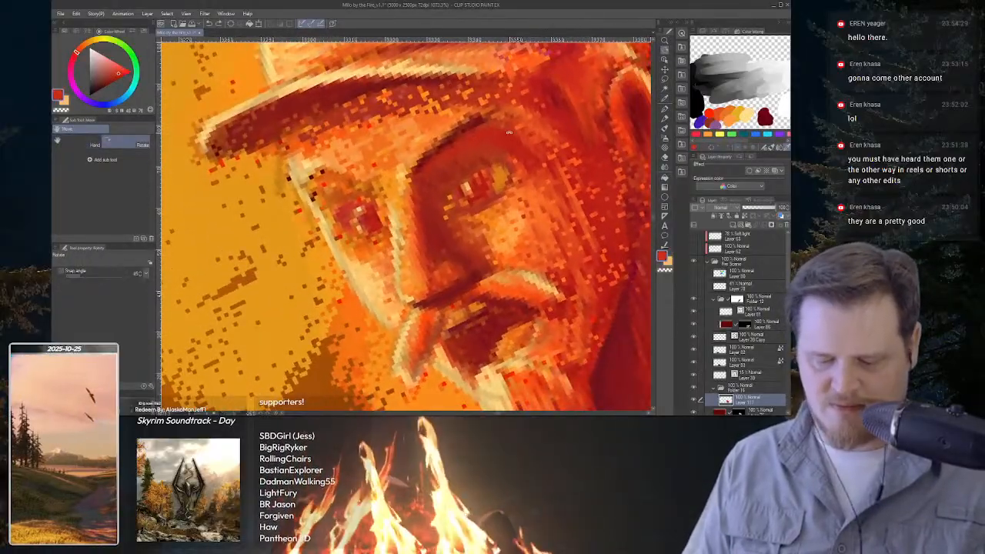
mouse_move(495, 113)
mouse_down()
mouse_move(425, 154)
mouse_move(475, 121)
mouse_up()
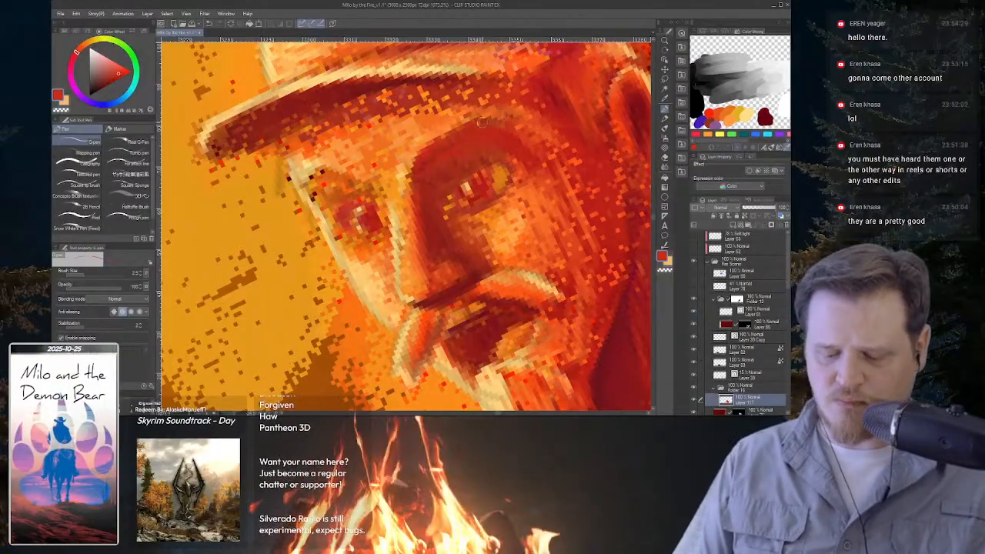
mouse_move(484, 118)
mouse_down()
mouse_move(468, 117)
mouse_move(421, 152)
mouse_up()
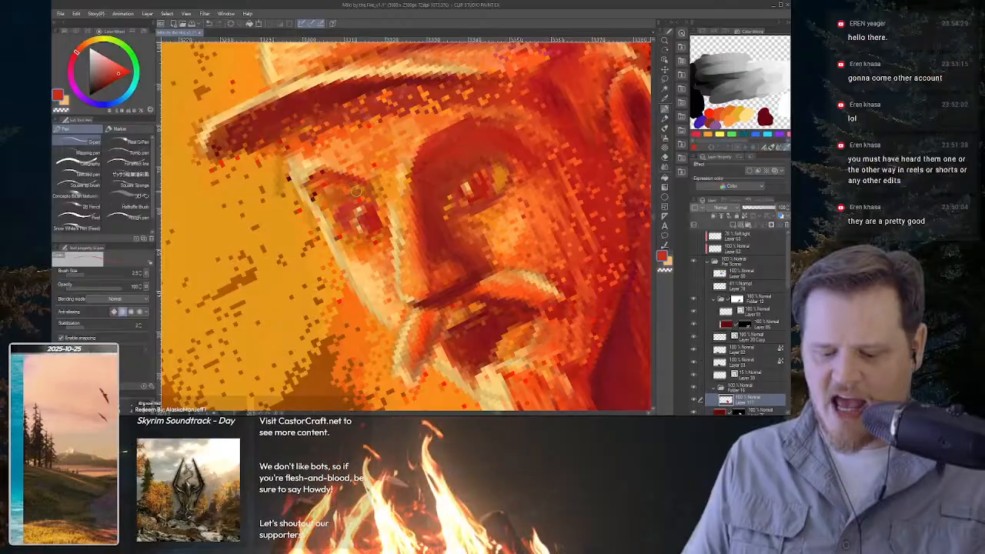
drag(333, 179, 430, 138)
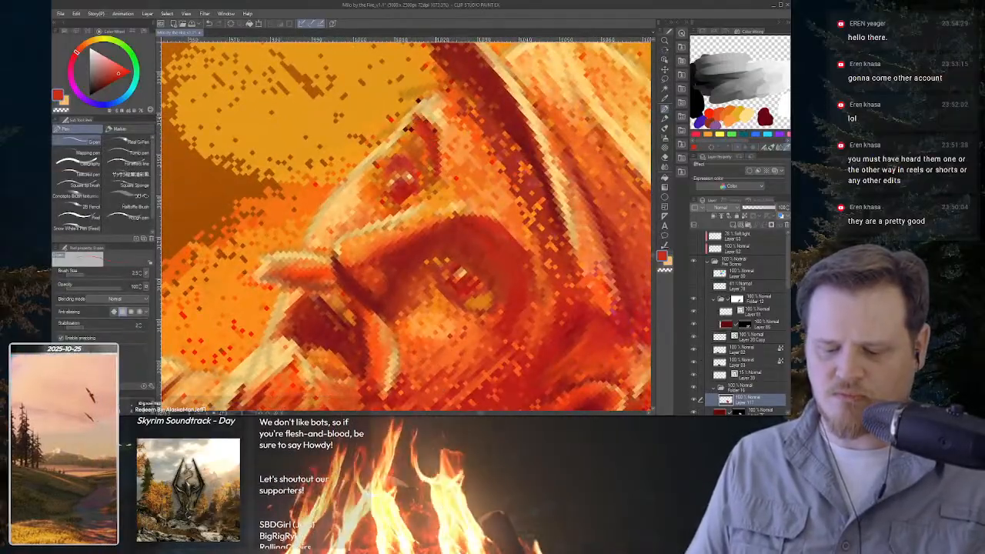
drag(502, 290, 486, 141)
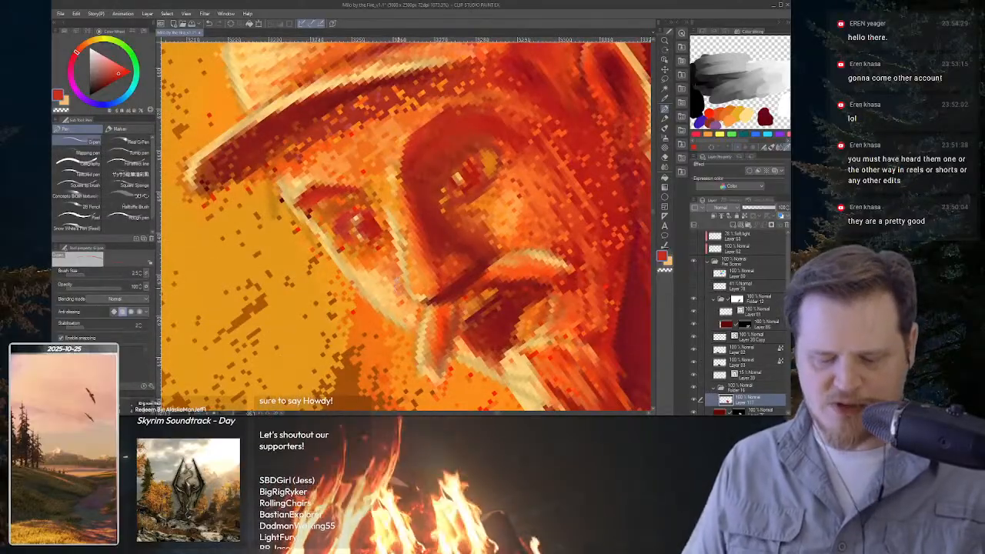
Sample a pale yellow from the lit cheek, reduce the brush size, and paint a thin highlight along the nearer brow's upper edge.
alt+click(374, 290)
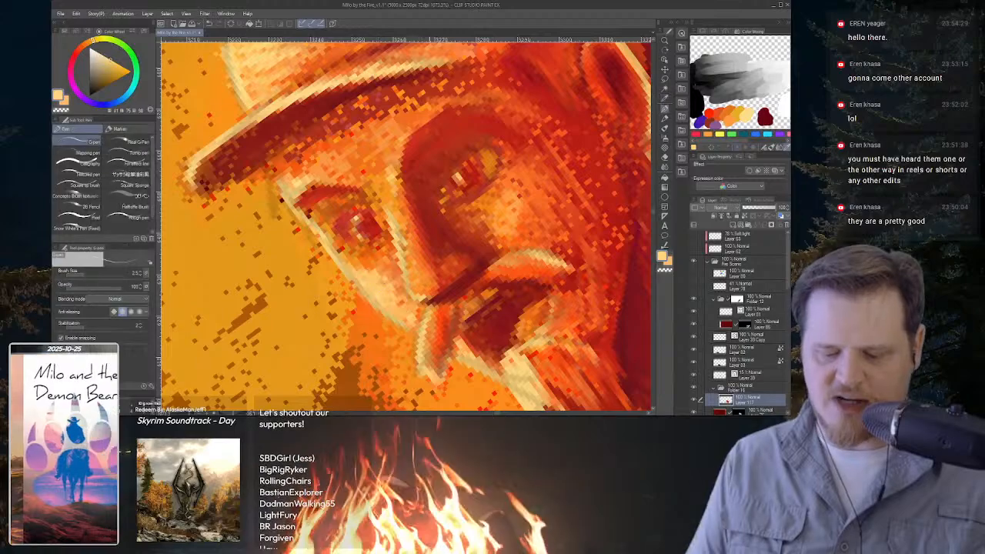
key(bracketleft)
key(bracketleft)
mouse_move(401, 167)
mouse_down()
mouse_move(422, 125)
mouse_move(478, 102)
mouse_up()
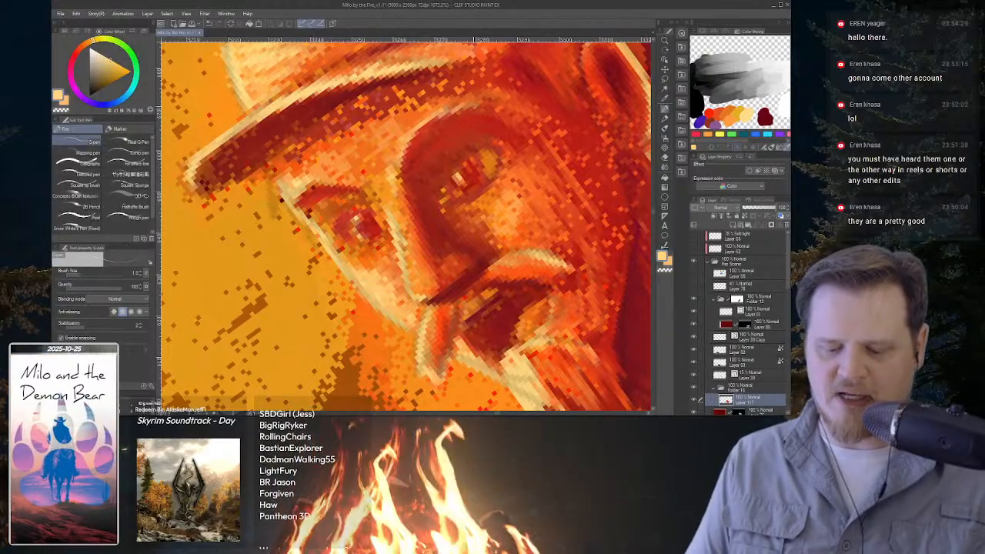
drag(406, 170, 420, 152)
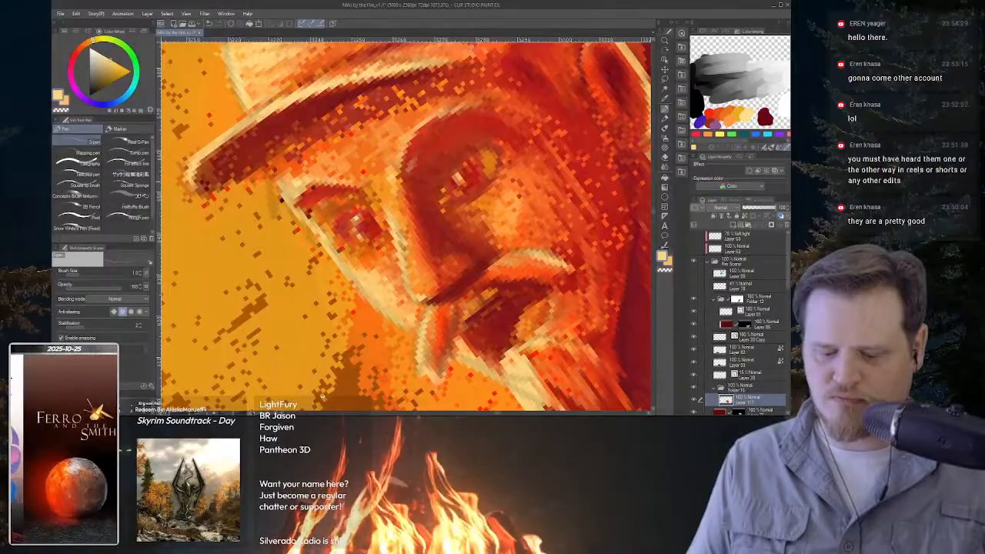
Sample the dark maroon inside the rider's ear and paint thin dark accent lines along both eyebrows.
drag(531, 178, 446, 136)
drag(493, 198, 585, 183)
drag(585, 182, 531, 200)
drag(514, 231, 484, 187)
drag(427, 174, 508, 177)
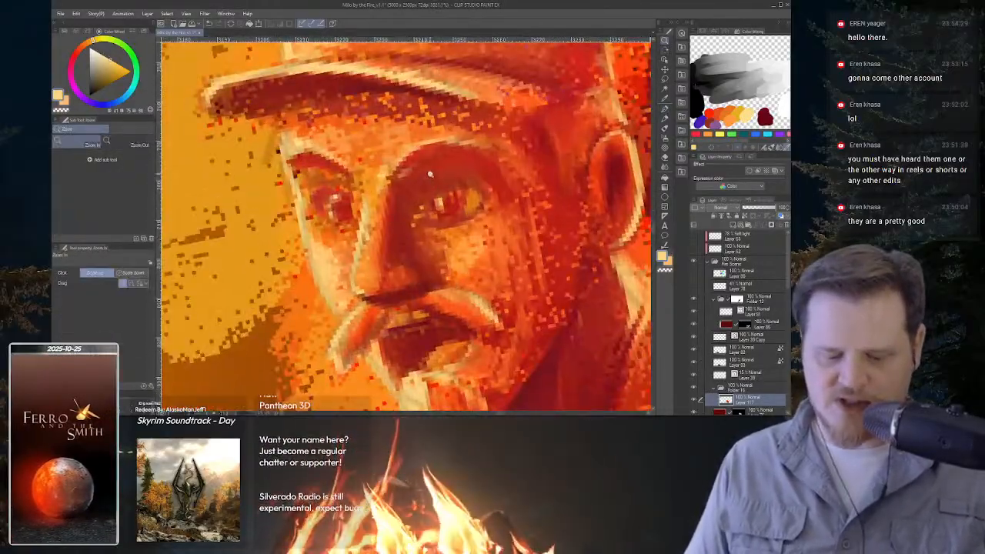
key(alt)
click(611, 169)
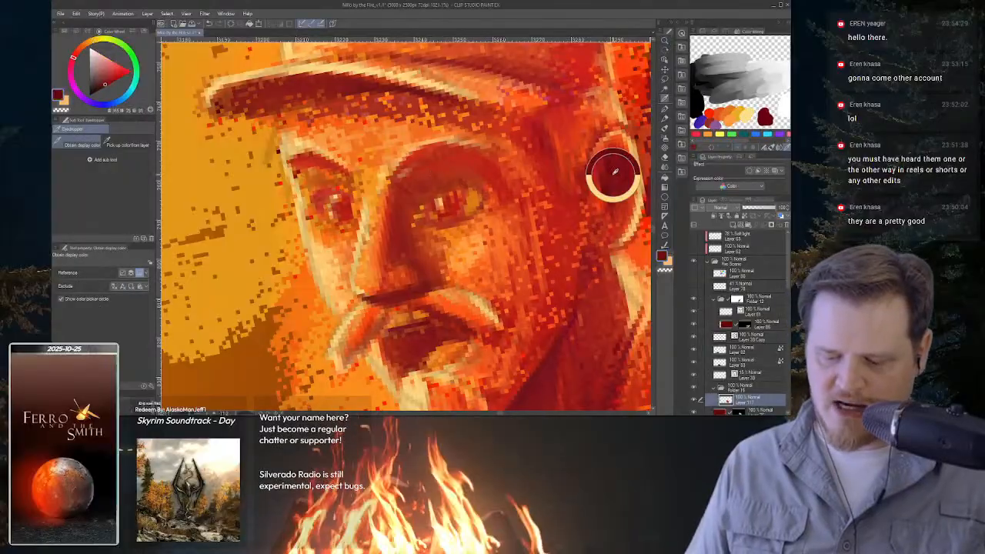
key(p)
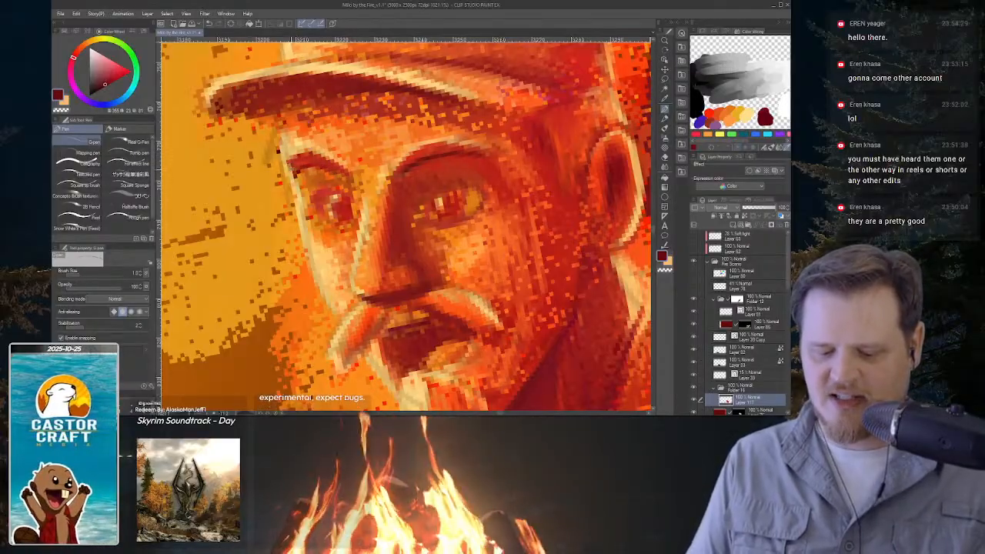
drag(523, 210, 499, 210)
scroll(527, 226, up, 5)
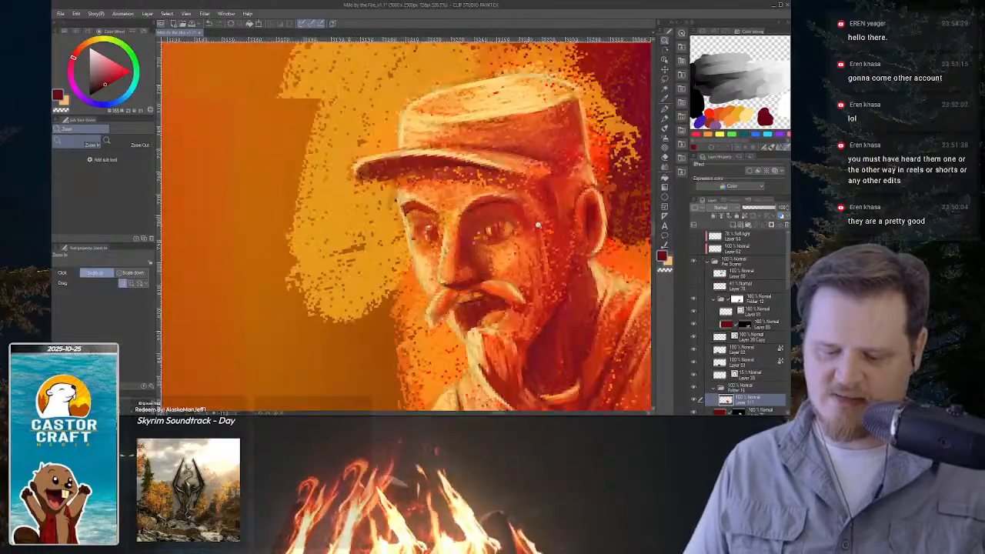
scroll(500, 198, up, 2)
key(p)
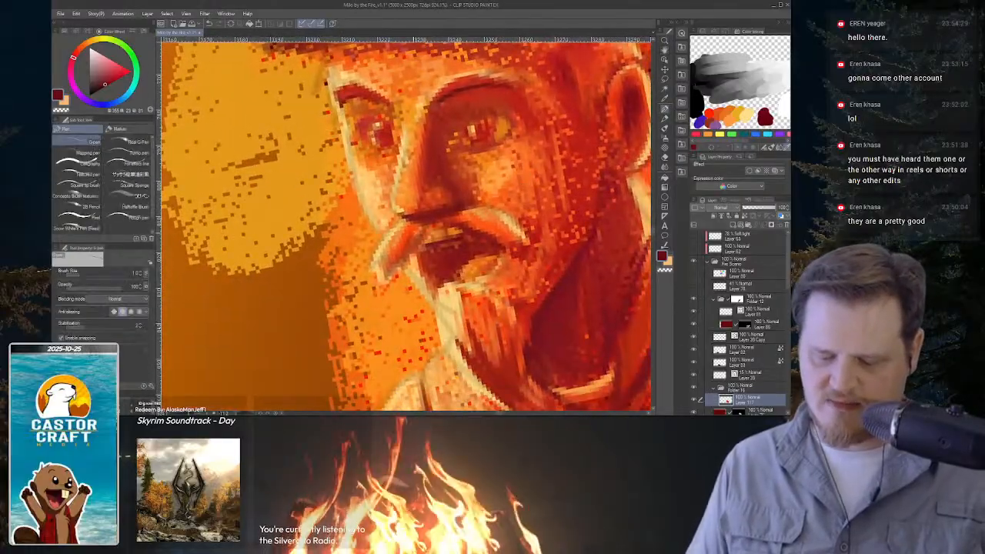
key(i)
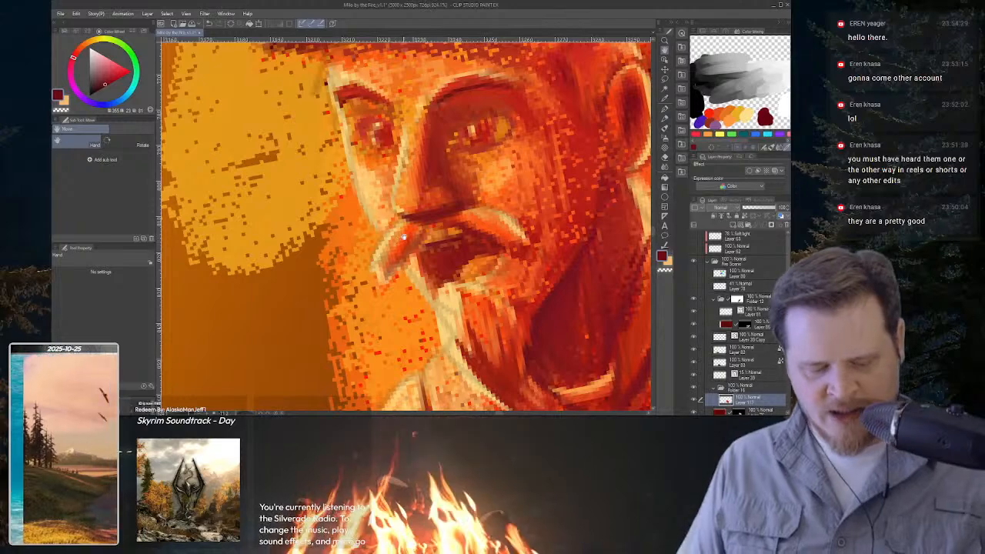
Sample the bright orange-red from the rider's moustache as the pen colour.
click(408, 236)
key(h)
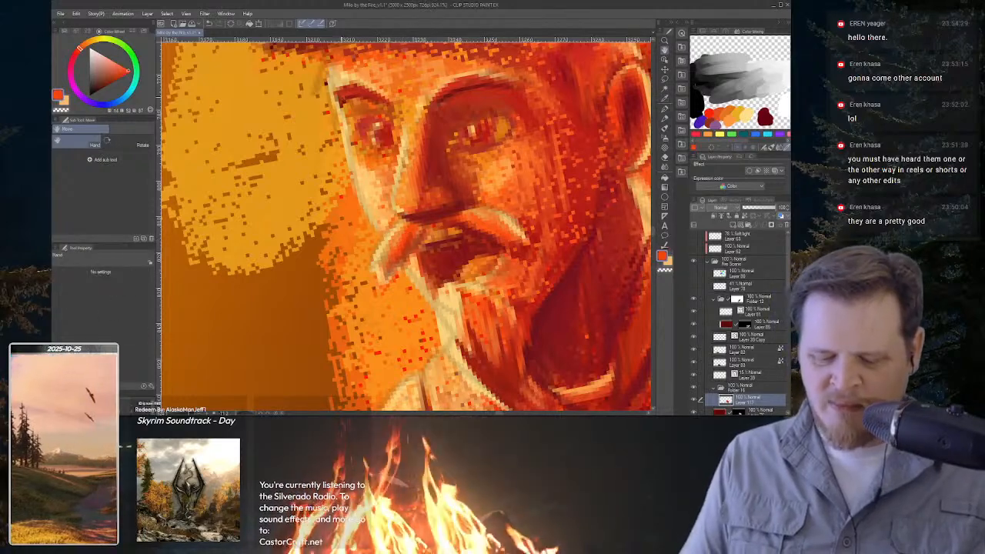
key(p)
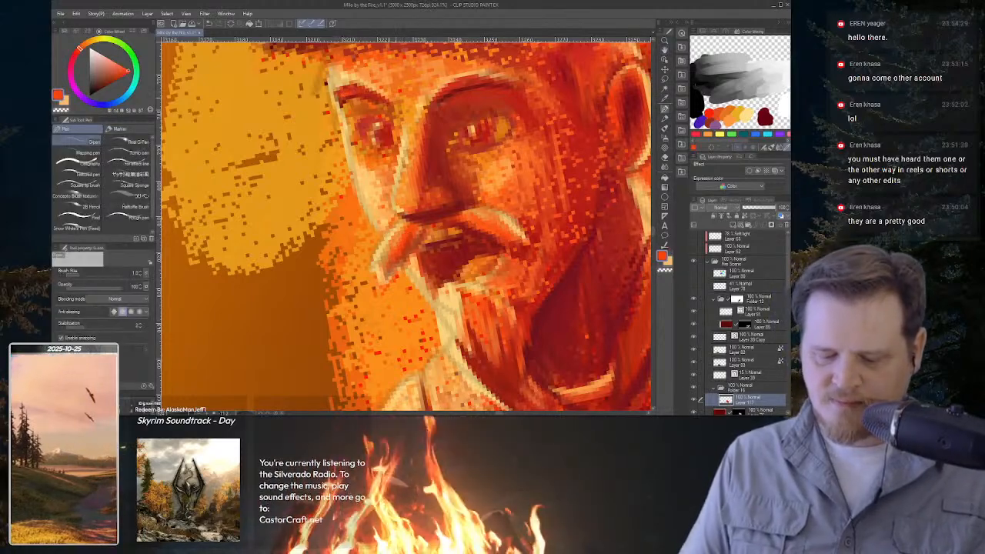
key(ctrl+space)
drag(565, 185, 462, 189)
key(space)
drag(597, 240, 537, 200)
scroll(538, 200, up, 5)
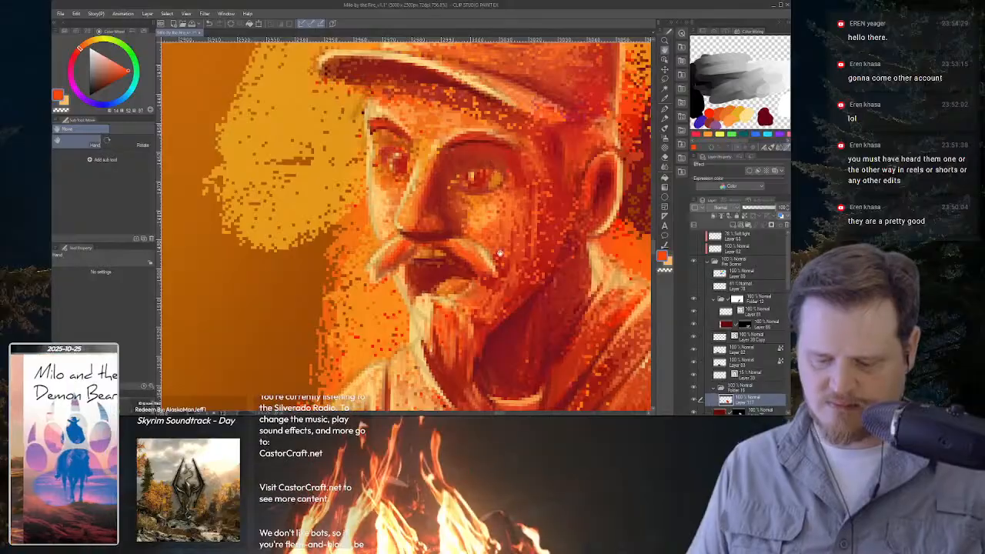
Sample the dark maroon from the neck shadow and deepen the shadows around the rider's open mouth.
key(i)
click(499, 326)
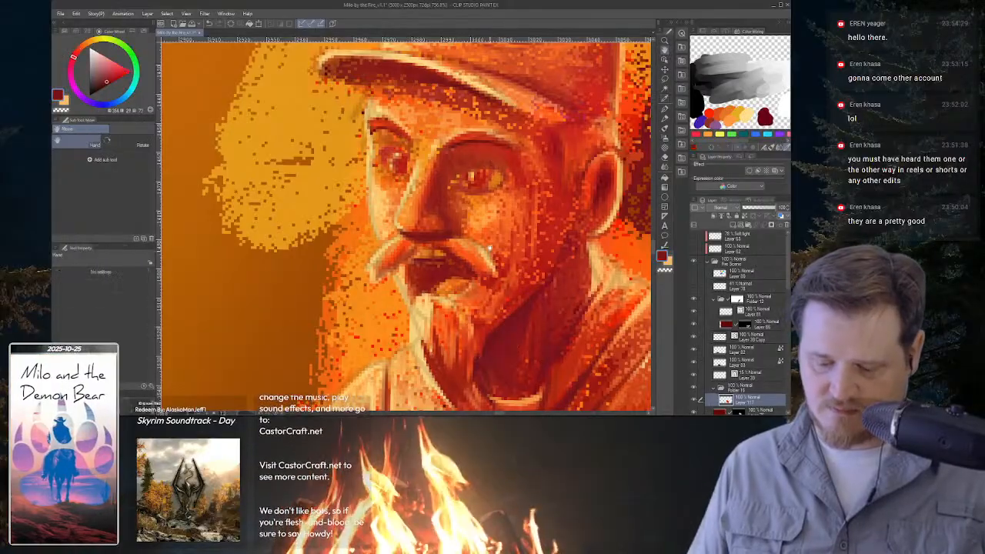
key(p)
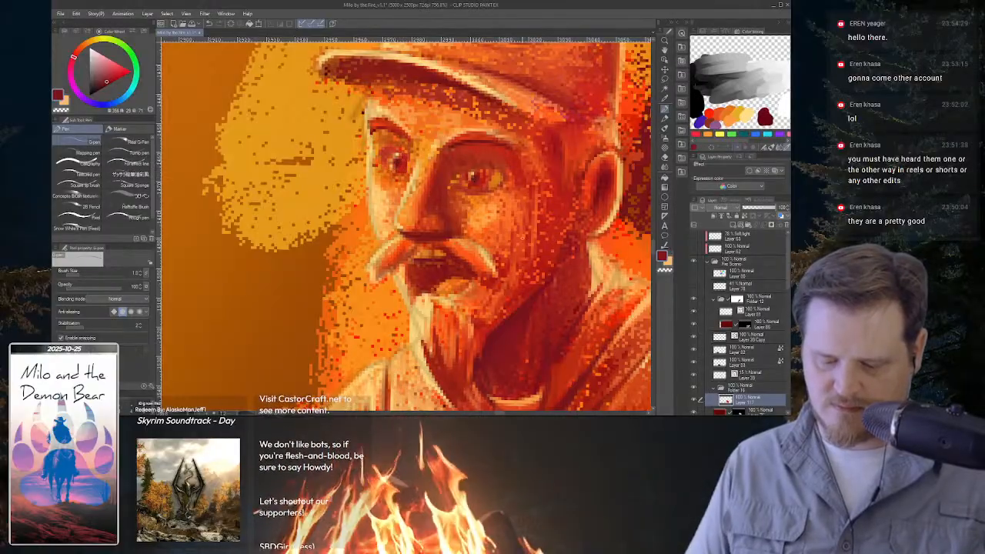
scroll(518, 233, down, 8)
mouse_move(592, 343)
mouse_down()
mouse_move(526, 274)
mouse_move(491, 254)
mouse_move(453, 192)
mouse_move(516, 81)
mouse_move(479, 205)
mouse_up()
key(p)
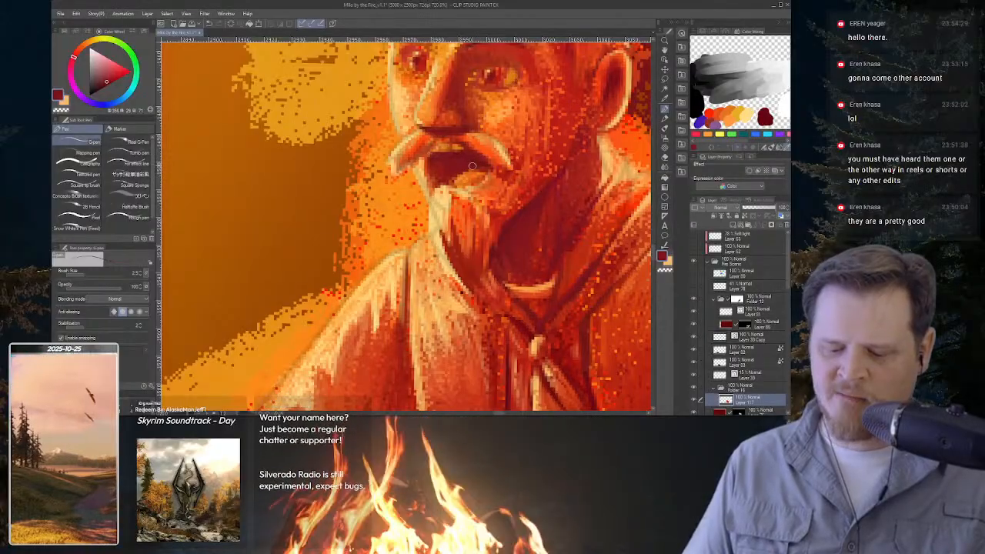
Sample a light orange beside the chin and paint a soft lit edge along the far side of the mouth.
key(i)
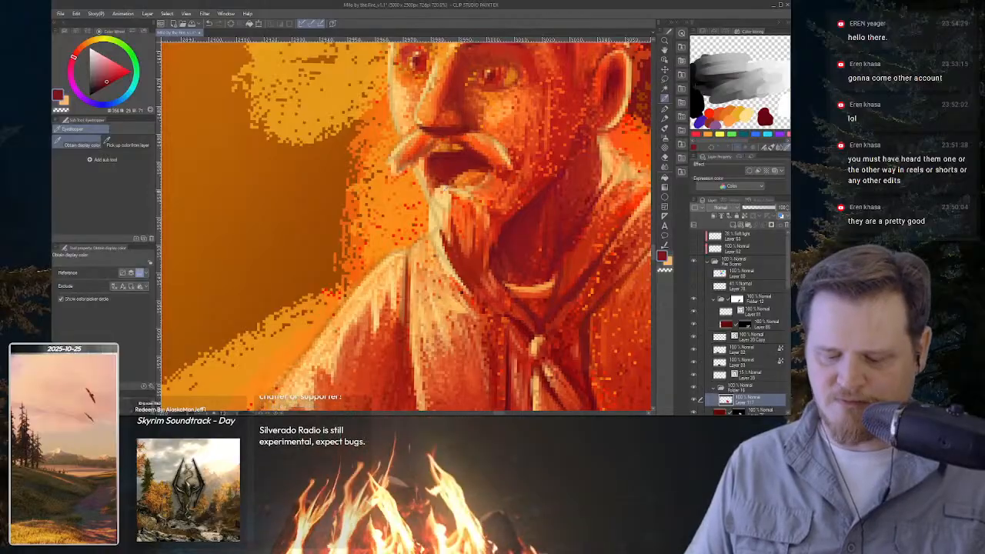
click(431, 193)
key(p)
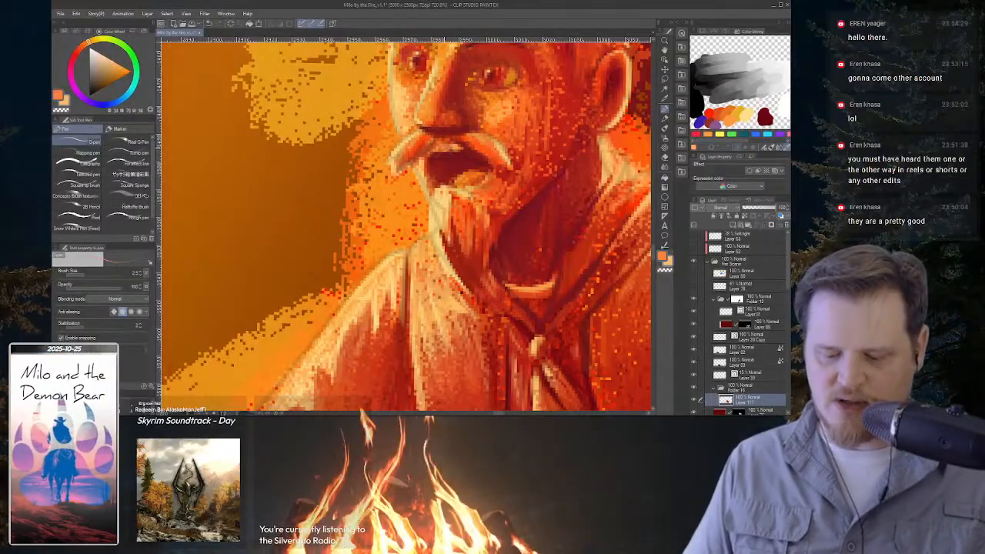
key(ctrl+space)
mouse_move(534, 206)
mouse_down()
mouse_move(522, 211)
mouse_move(542, 219)
mouse_up()
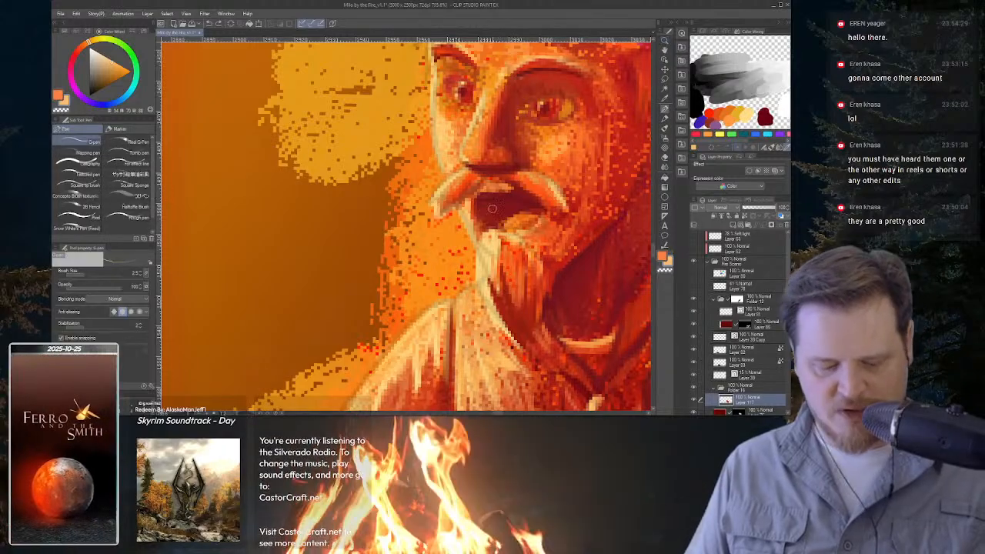
Sample the maroon inside the mouth and paint a dark line between the moustache and the upper teeth.
key(alt)
click(498, 204)
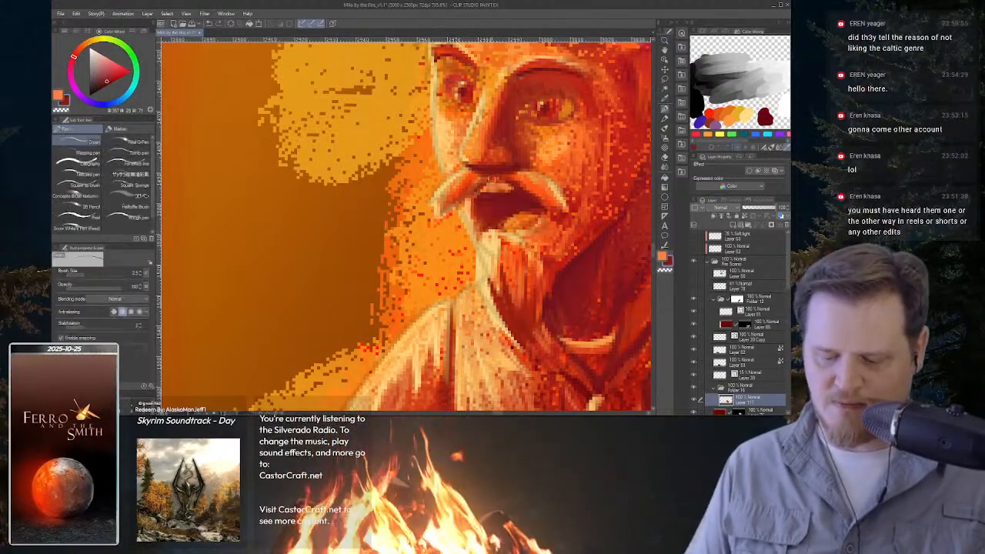
drag(482, 184, 500, 182)
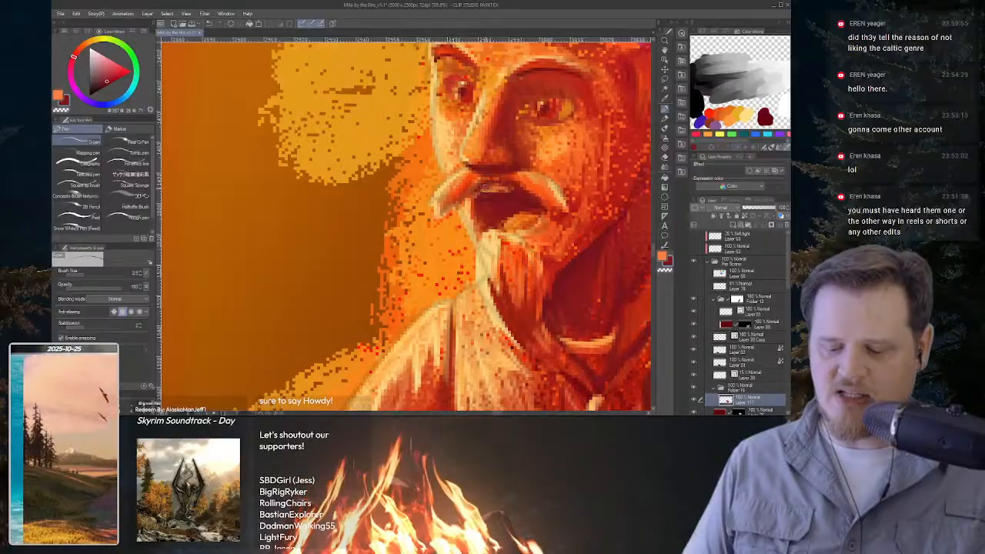
drag(560, 231, 526, 204)
Sample a muted orange near the moustache and repaint the strip of upper teeth with it.
alt+click(447, 197)
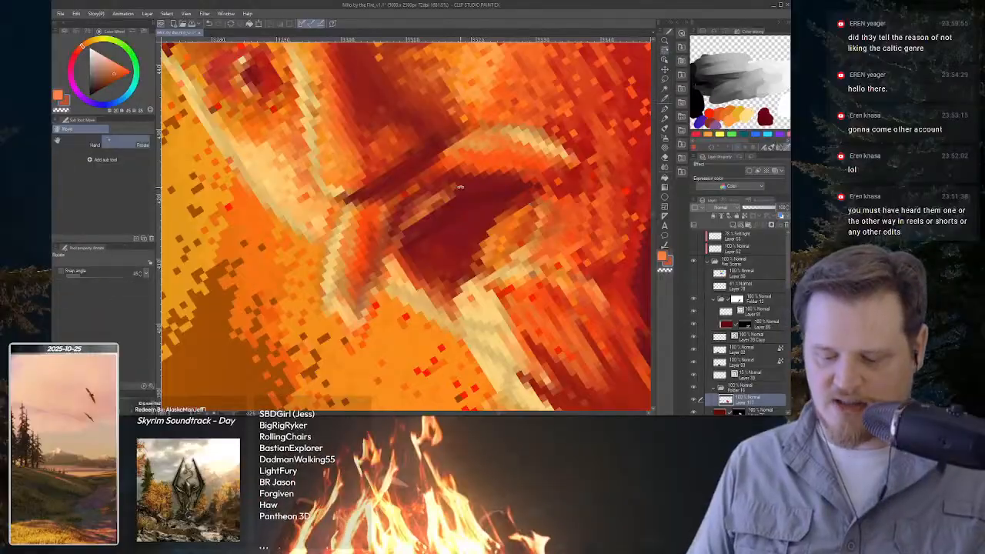
drag(461, 190, 460, 189)
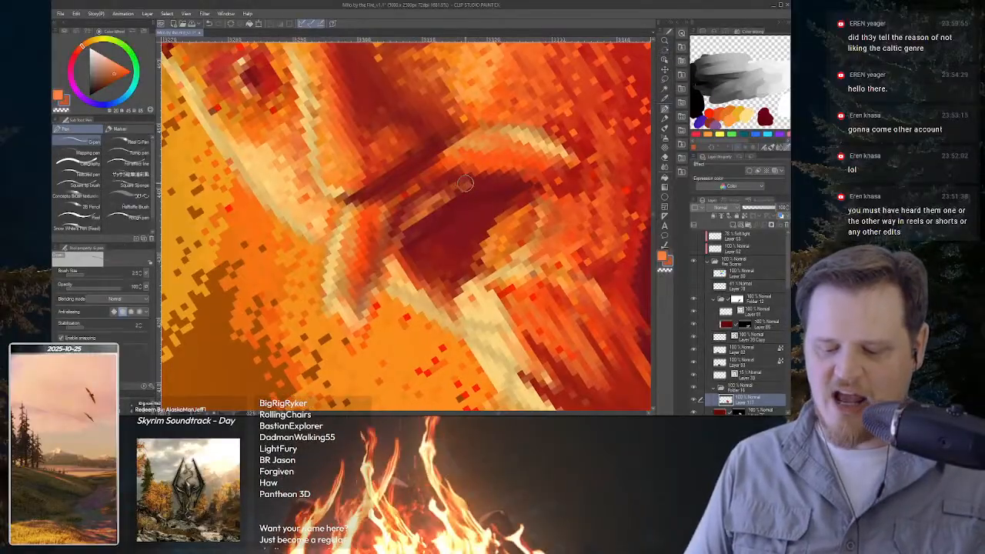
key(ctrl+space)
mouse_move(539, 248)
mouse_down()
mouse_move(496, 235)
mouse_move(495, 269)
mouse_move(478, 194)
mouse_move(509, 197)
mouse_move(445, 152)
mouse_move(481, 181)
mouse_up()
mouse_move(412, 199)
mouse_down()
mouse_move(435, 183)
mouse_move(427, 187)
mouse_up()
key(alt)
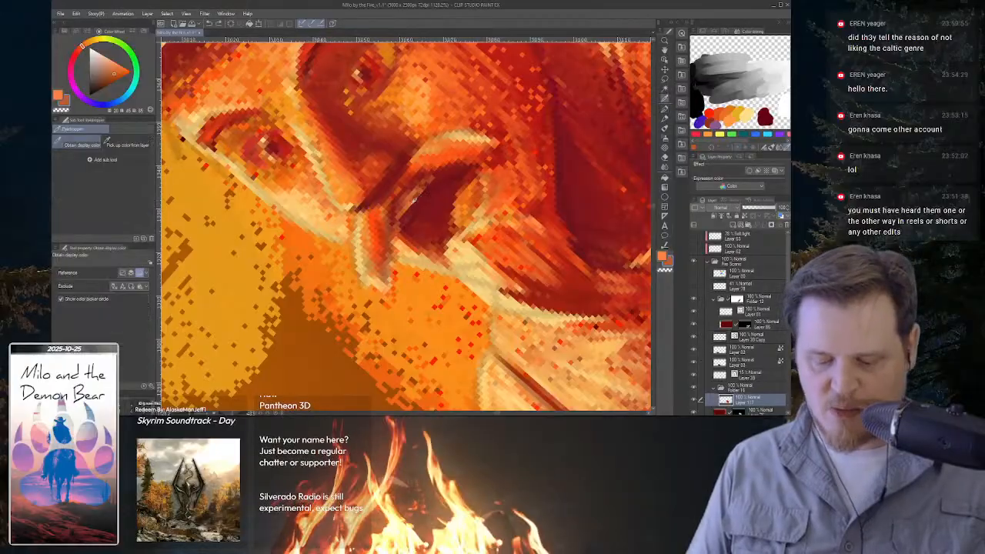
Sample a brighter orange and a pale yellow, and add a thin highlight to the upper teeth at brush size 1.5.
alt+click(412, 200)
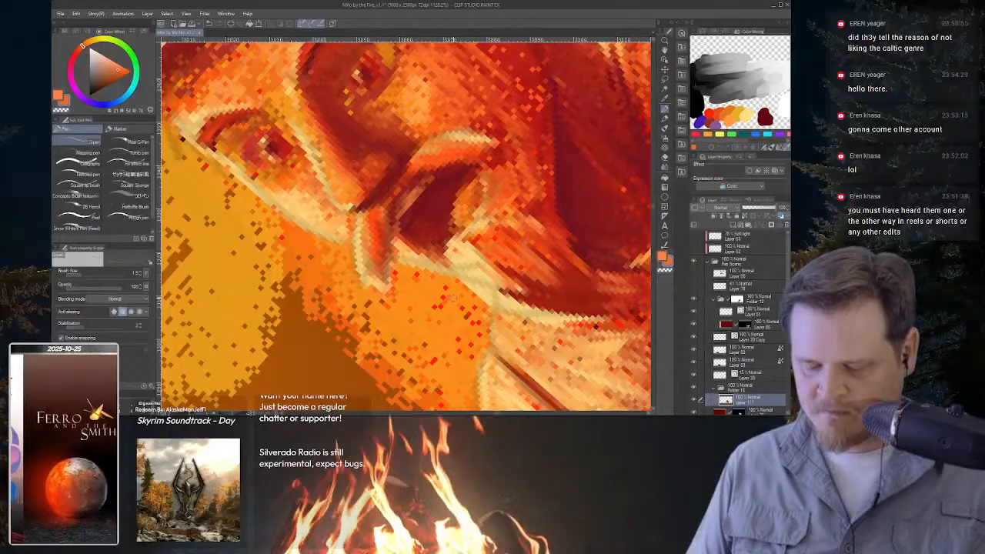
key(alt)
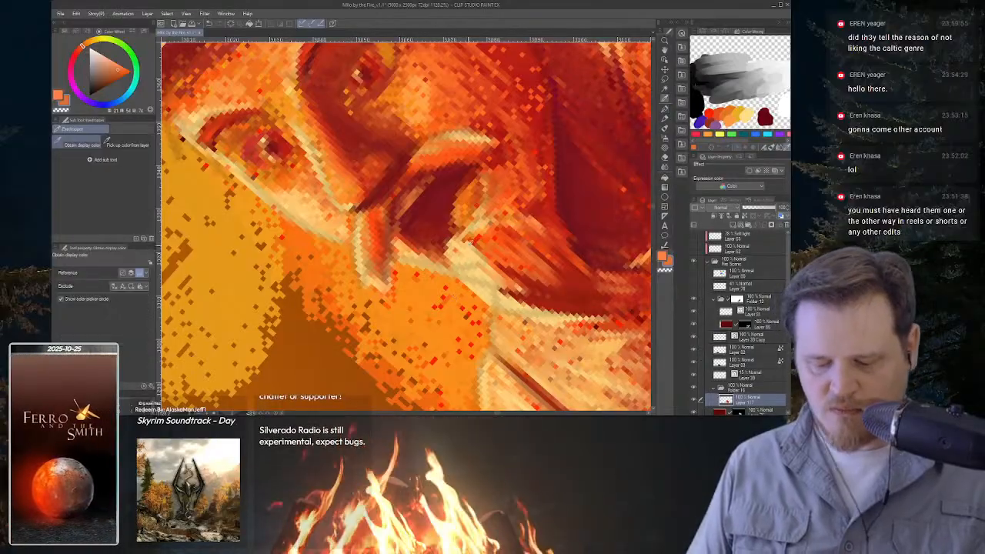
alt+click(473, 227)
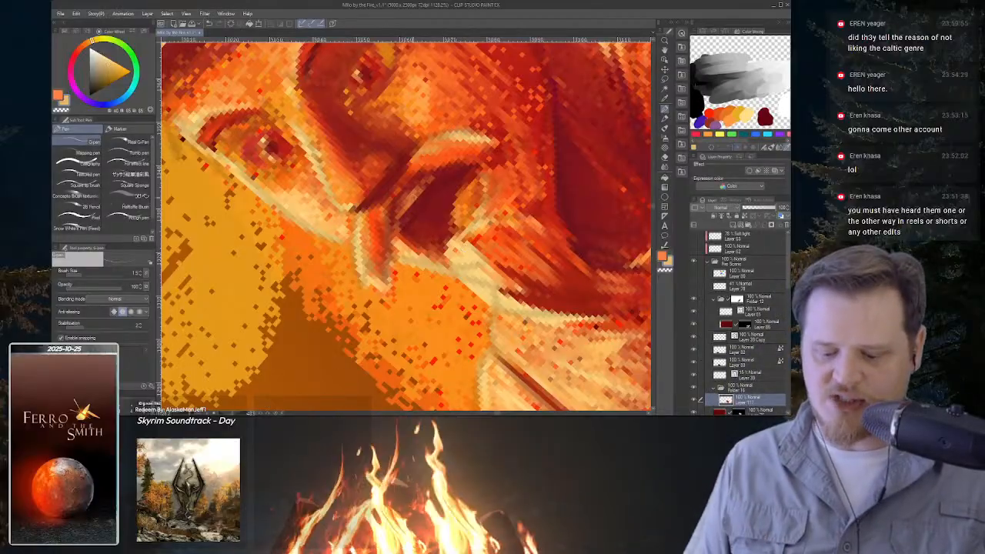
drag(411, 200, 425, 184)
Sample the orange beneath the lower lip and paint over the pale patches at the upper front of the beard and below the lip.
key(ctrl+space)
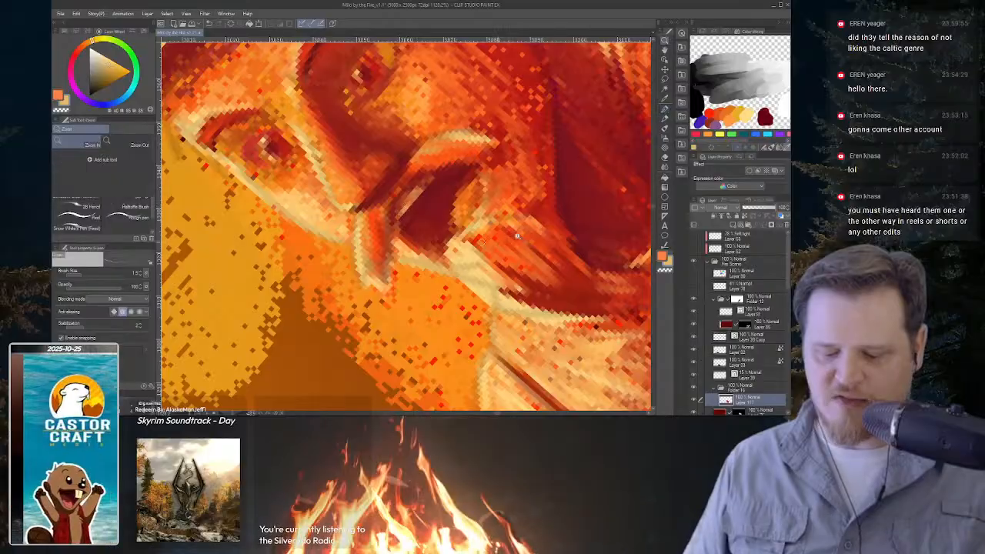
drag(517, 237, 452, 220)
key(shift+space)
key(space)
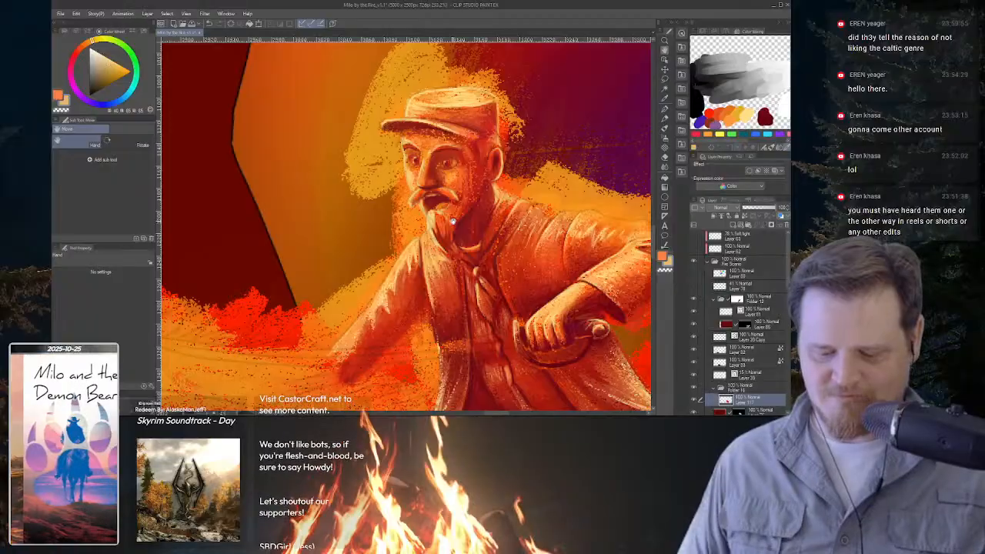
drag(535, 317, 488, 284)
key(shift+space)
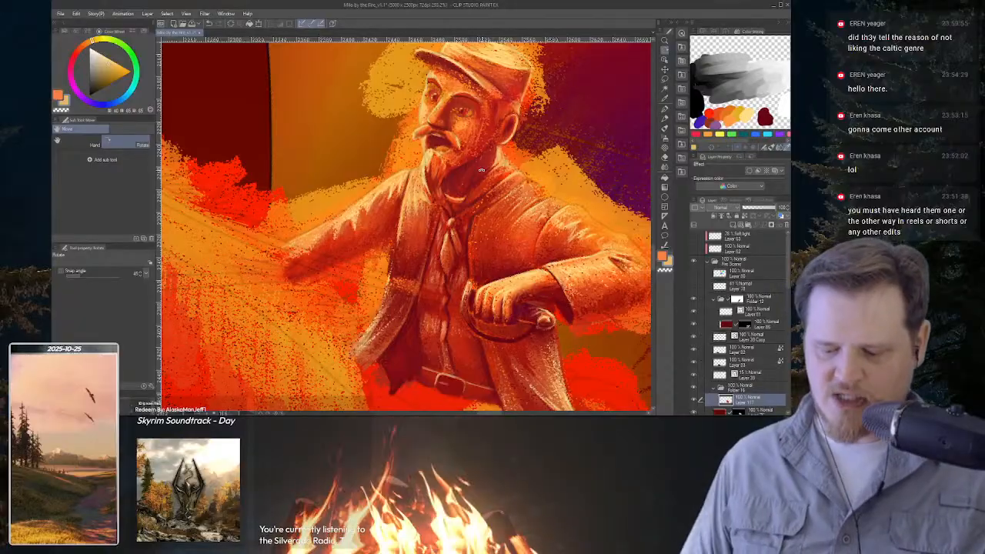
key(ctrl+space)
drag(458, 141, 505, 185)
key(shift+space)
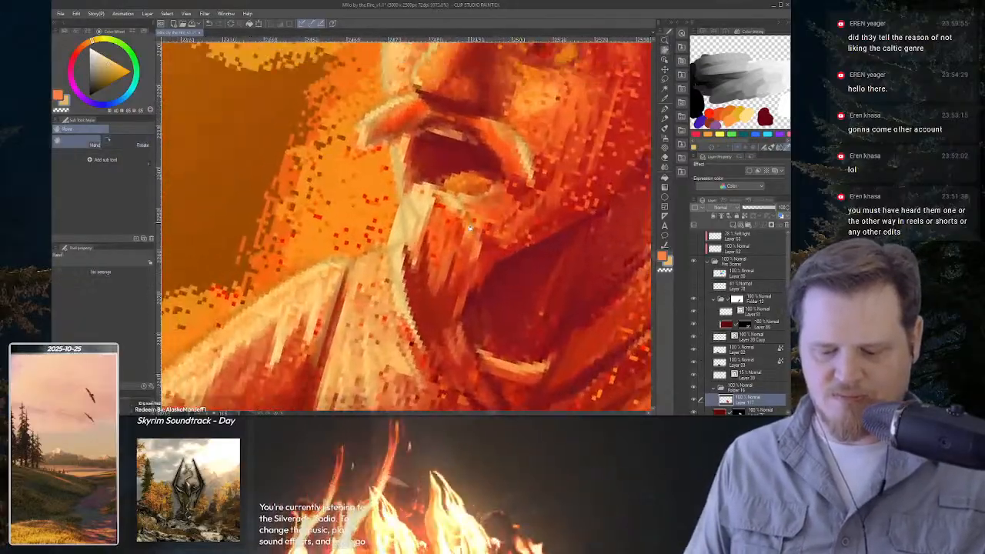
drag(508, 245, 511, 217)
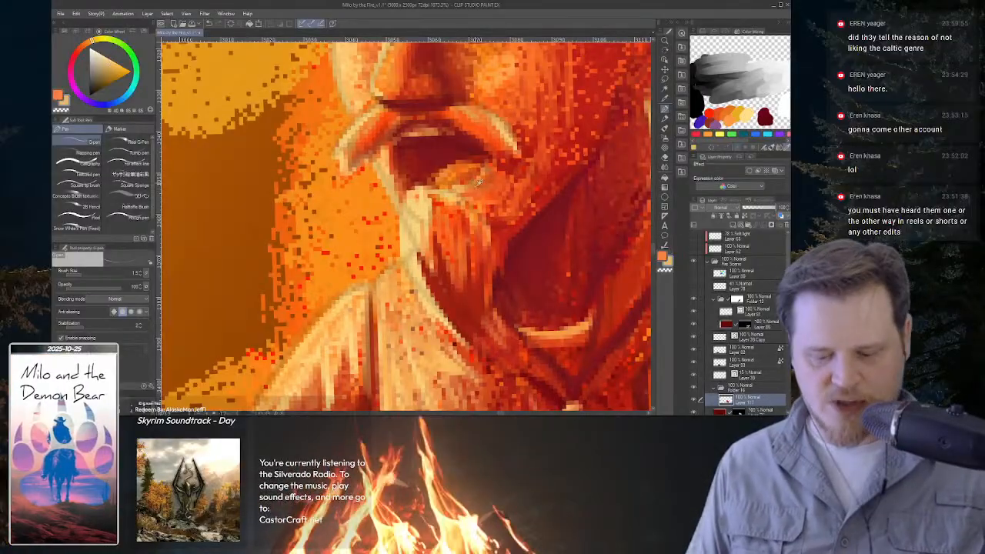
alt+click(482, 190)
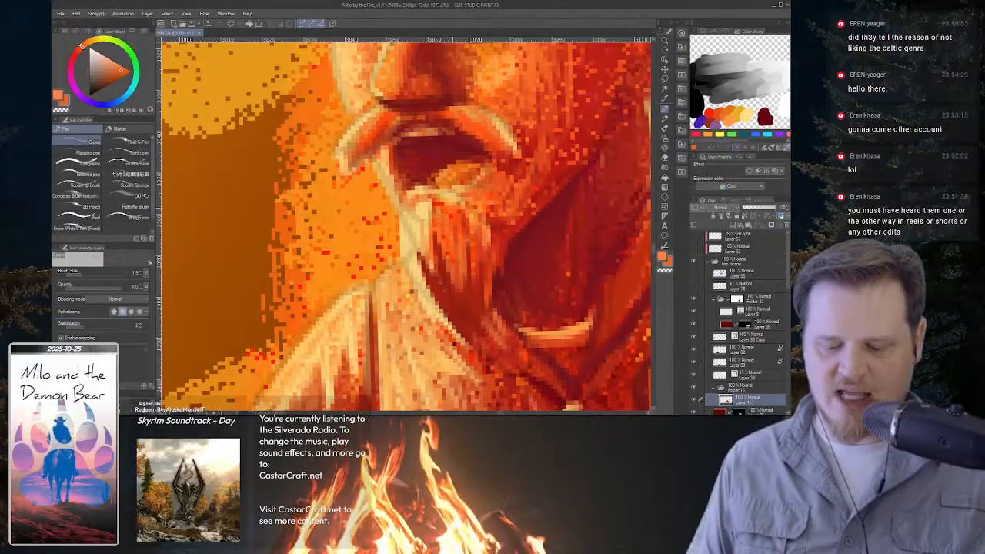
drag(419, 200, 411, 230)
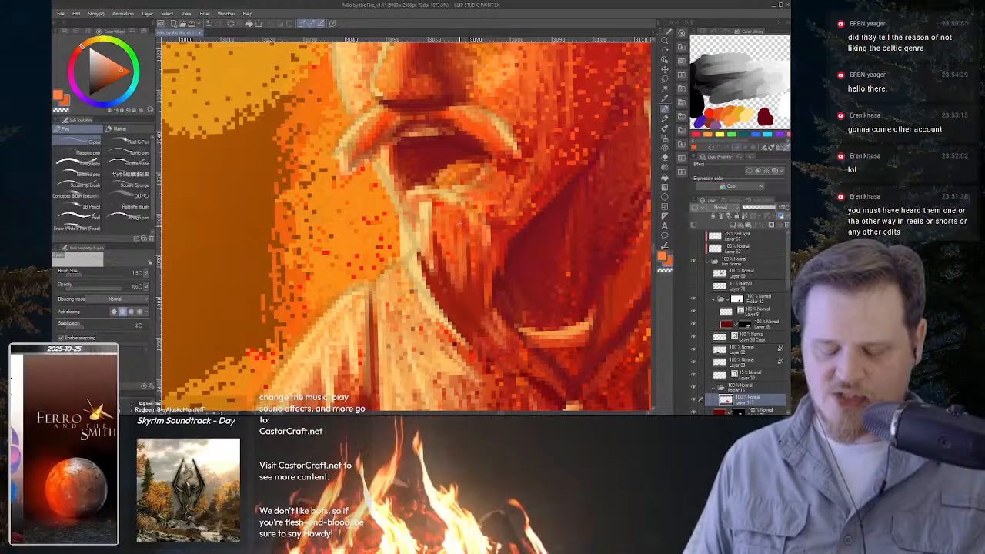
mouse_move(478, 214)
mouse_down()
mouse_move(443, 196)
mouse_move(488, 205)
mouse_up()
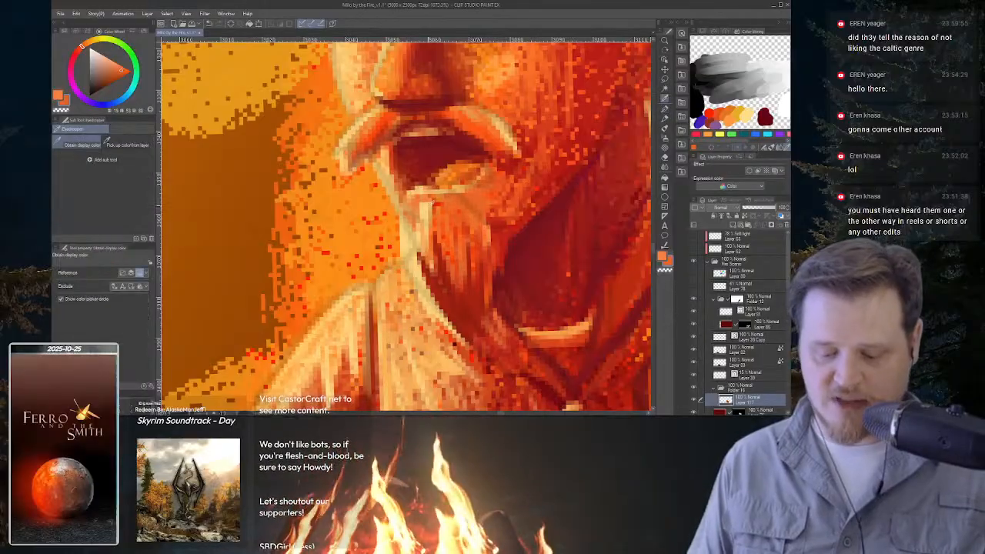
Sample the pale yellow at the front of the beard and paint thin highlights along its upper edge and the jawline.
alt+click(430, 206)
drag(439, 207, 471, 223)
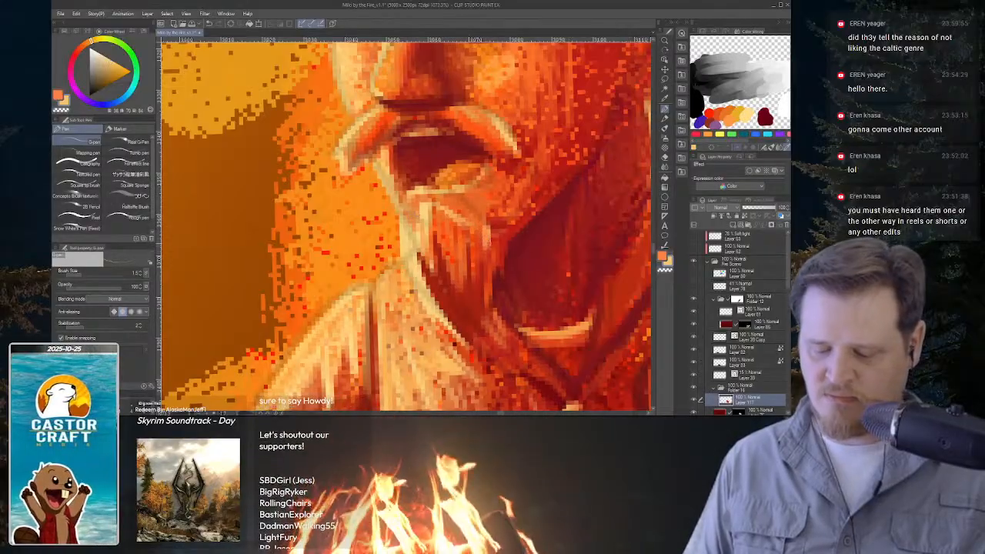
drag(486, 242, 532, 200)
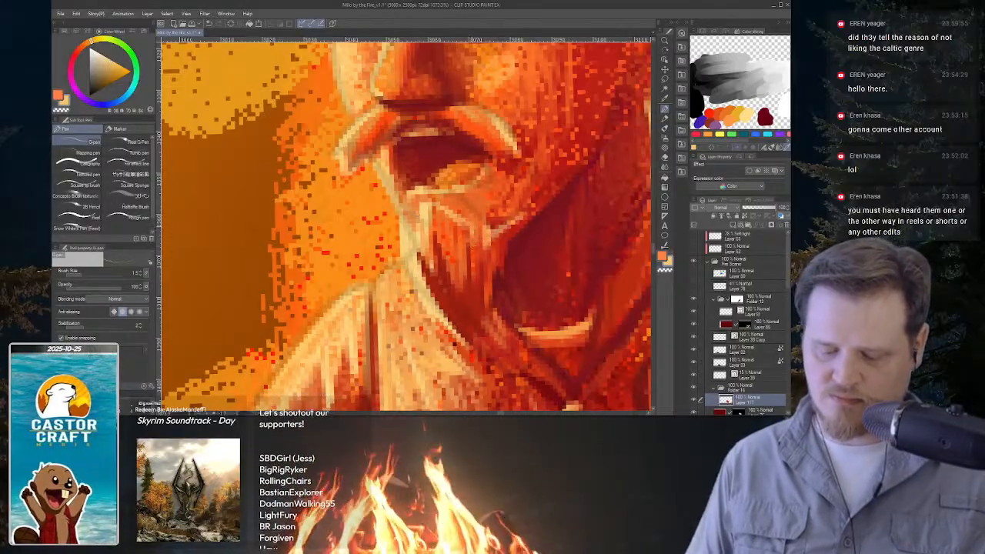
Sample a deep red from the shaded beard and paint shading strokes down through its lower part.
scroll(474, 244, down, 5)
drag(483, 220, 468, 262)
scroll(467, 208, up, 6)
key(r)
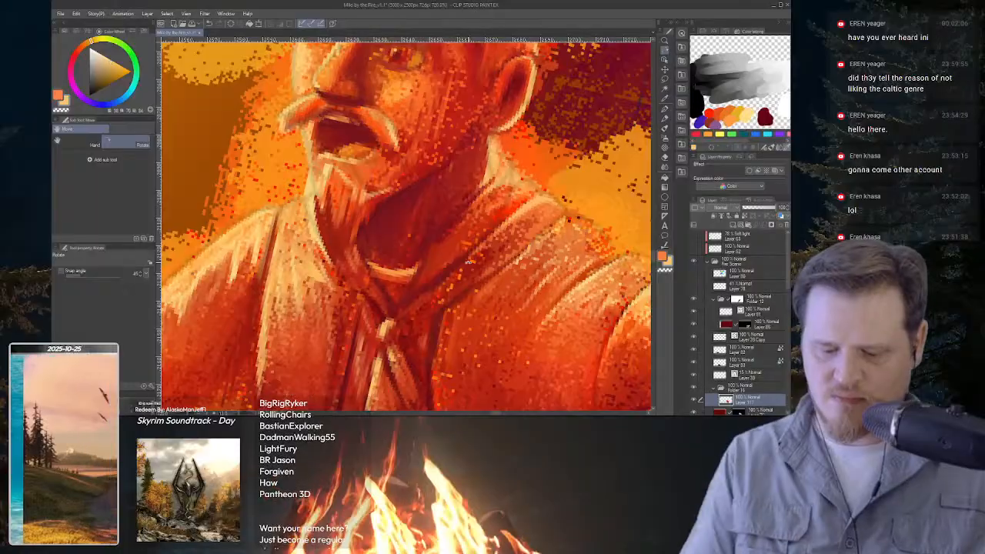
key(ctrl+space)
click(368, 207)
drag(368, 207, 460, 218)
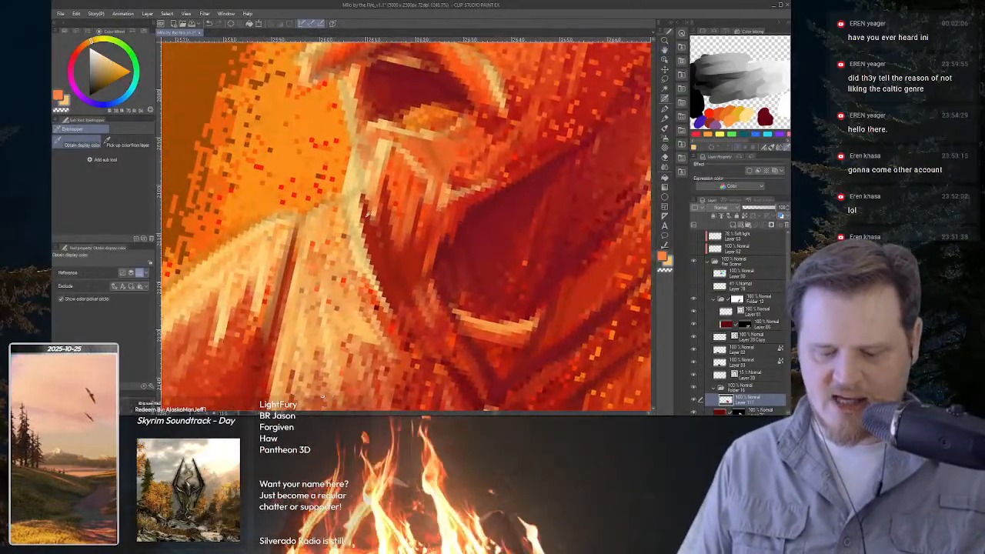
alt+click(367, 214)
key(p)
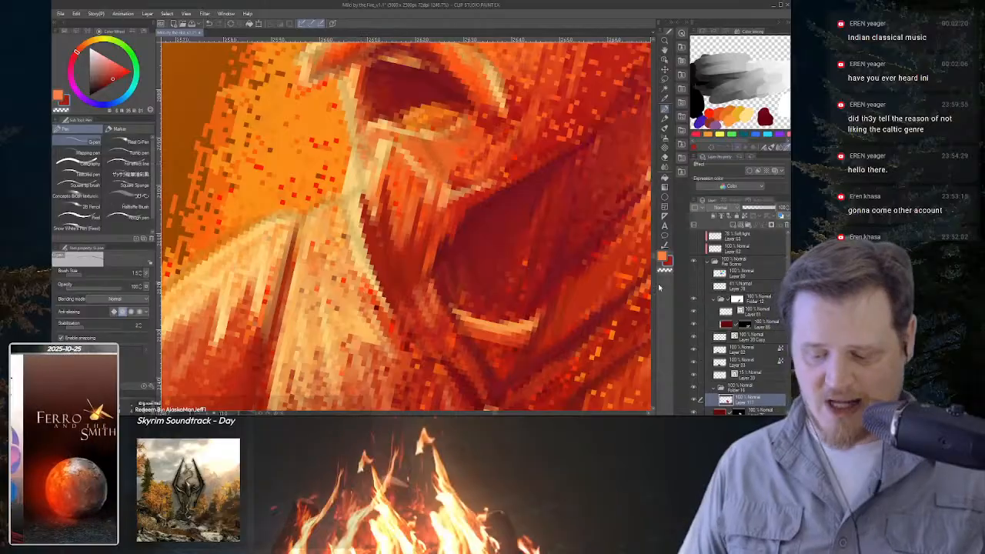
Sample the dark maroon from the neck shadow and darken the underside of the beard where it meets the neck.
scroll(472, 231, down, 5)
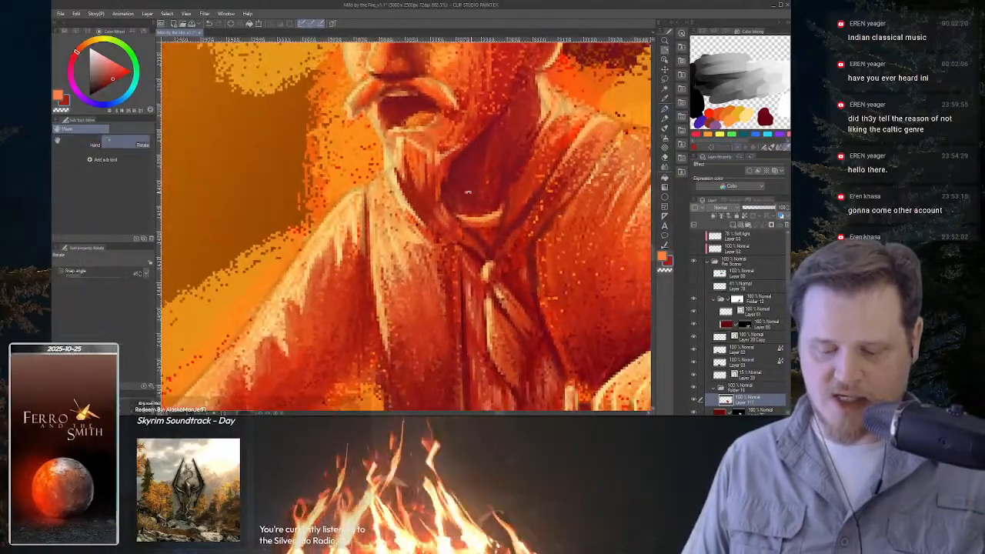
drag(447, 194, 454, 193)
key(alt)
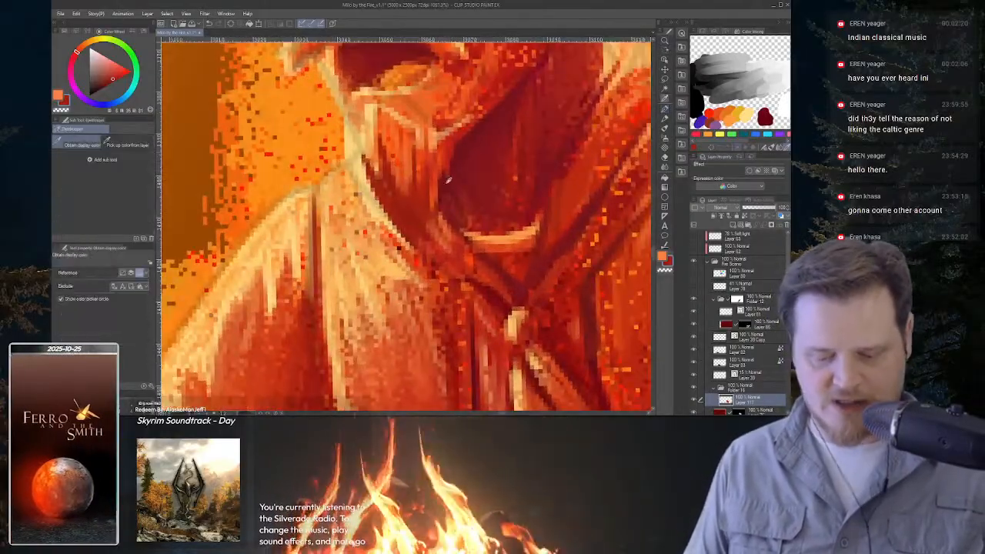
alt+click(448, 180)
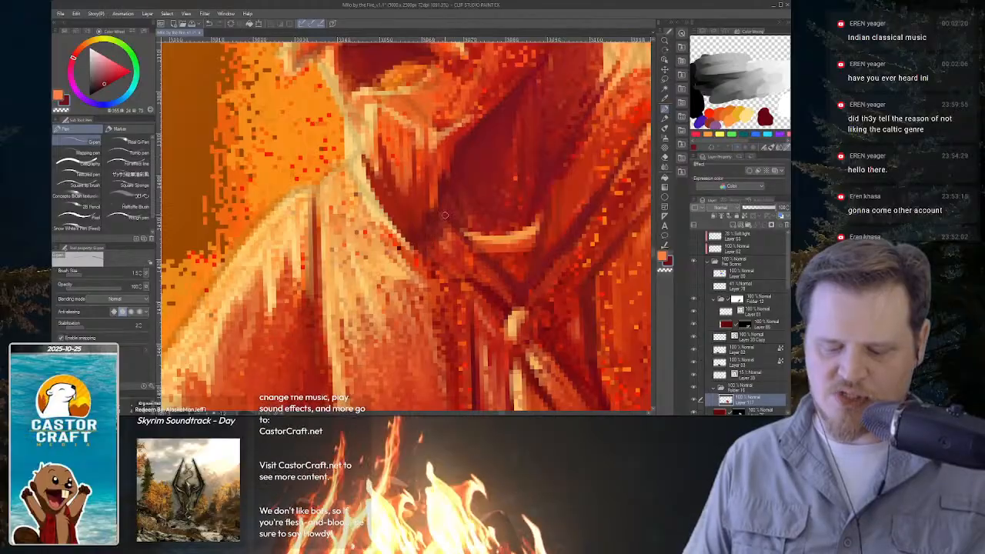
scroll(444, 216, down, 3)
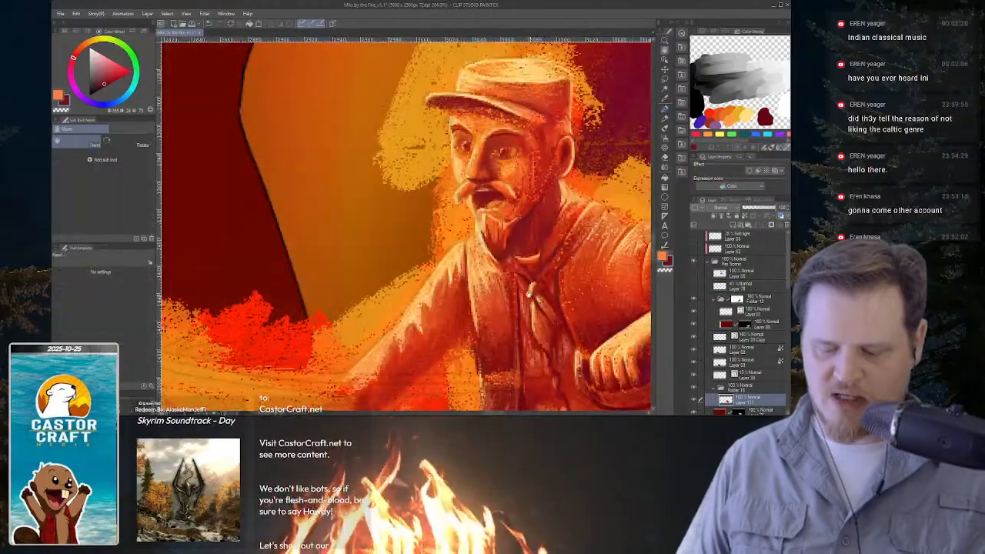
scroll(450, 245, up, 6)
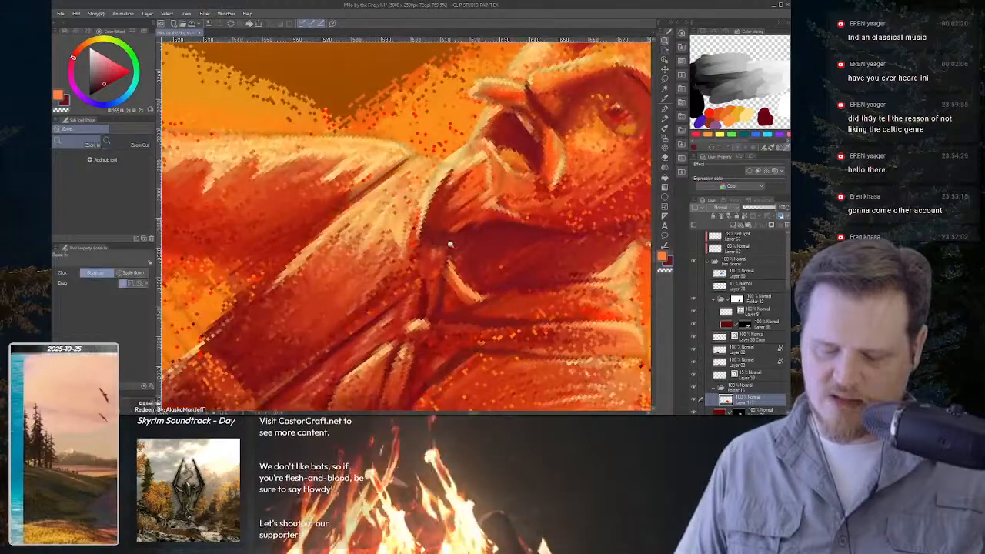
Sample the orange-red beneath the shirt collar and touch up the collar's lower edge under the beard.
scroll(450, 245, up, 2)
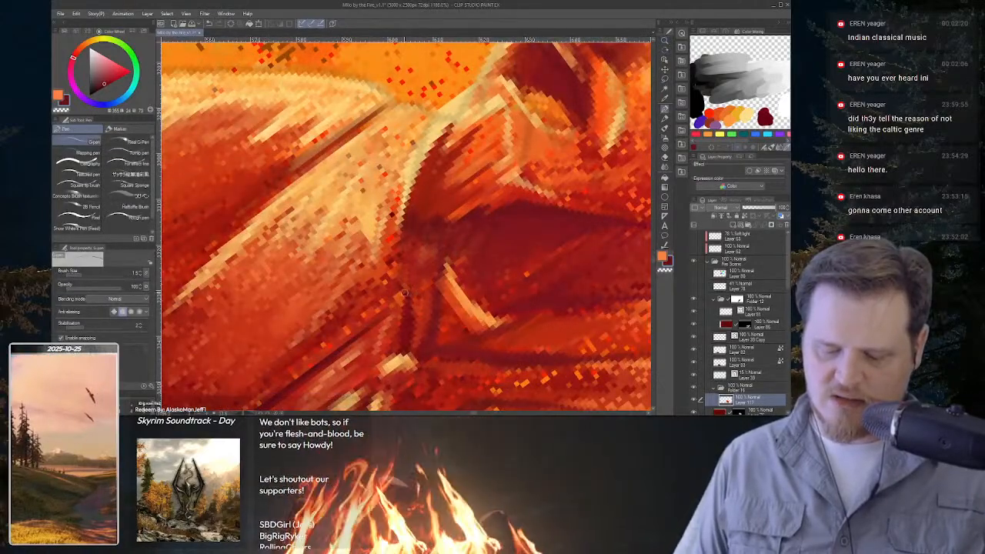
key(r)
drag(431, 305, 428, 169)
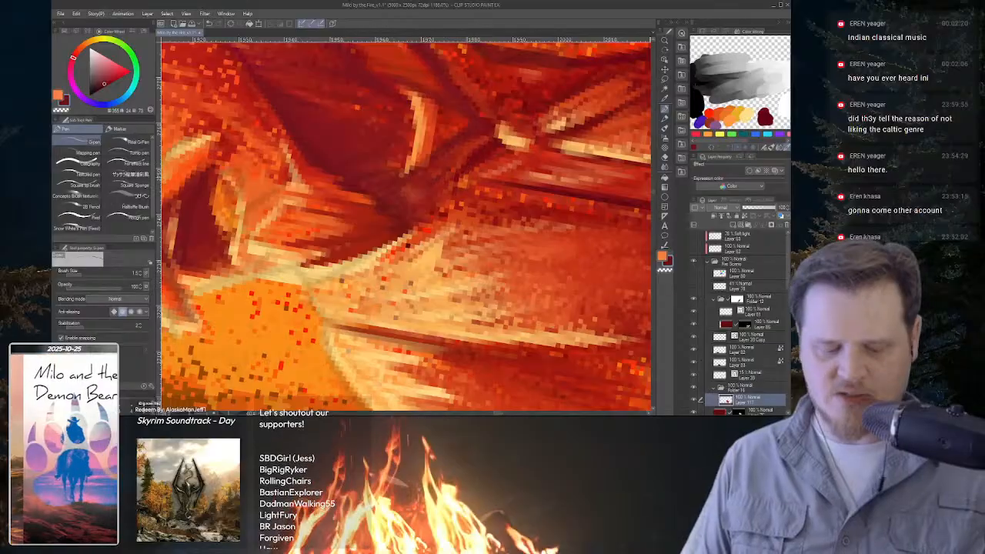
alt+click(462, 184)
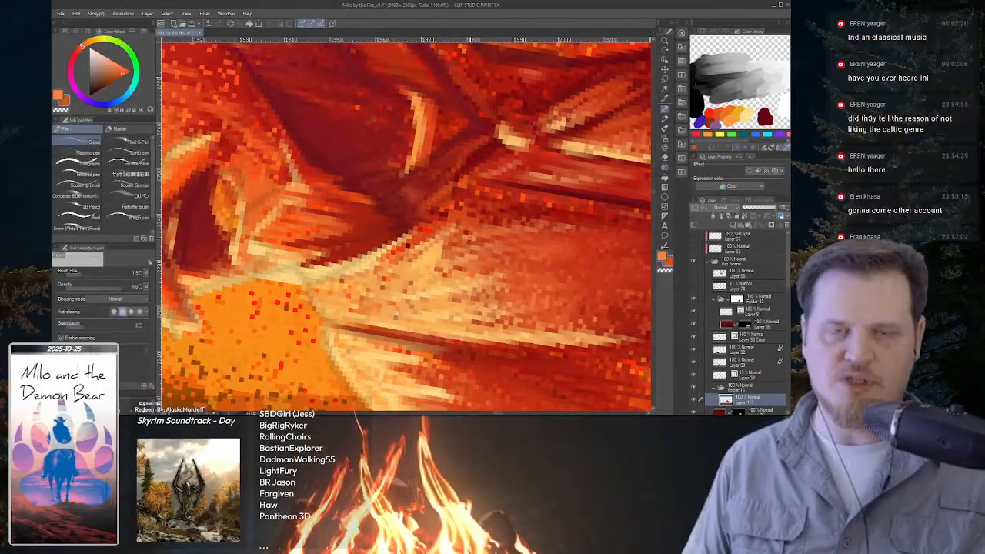
key(r)
drag(462, 194, 412, 288)
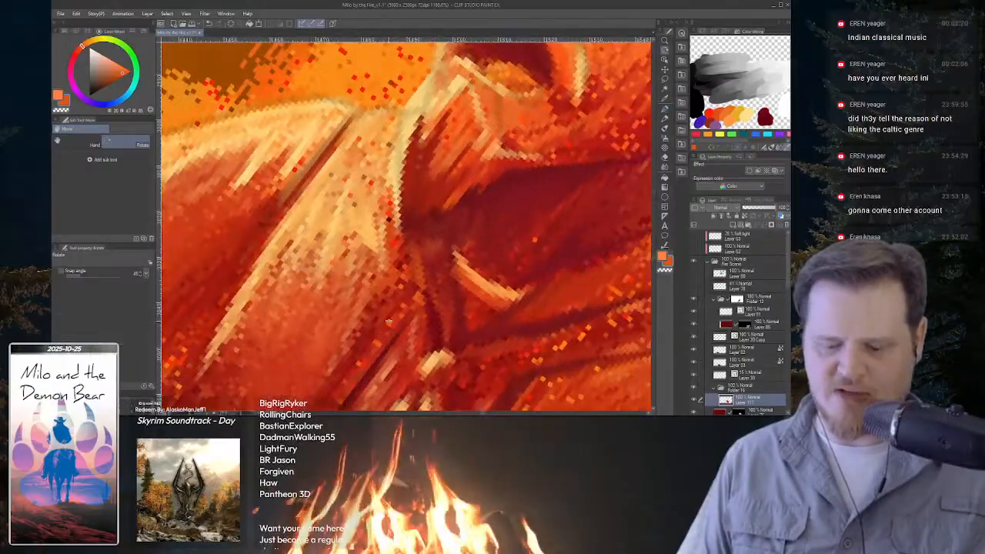
Sample the pale yellow from the highlight along the bridge of the rider's nose as the painting colour.
key(space)
scroll(528, 270, down, 5)
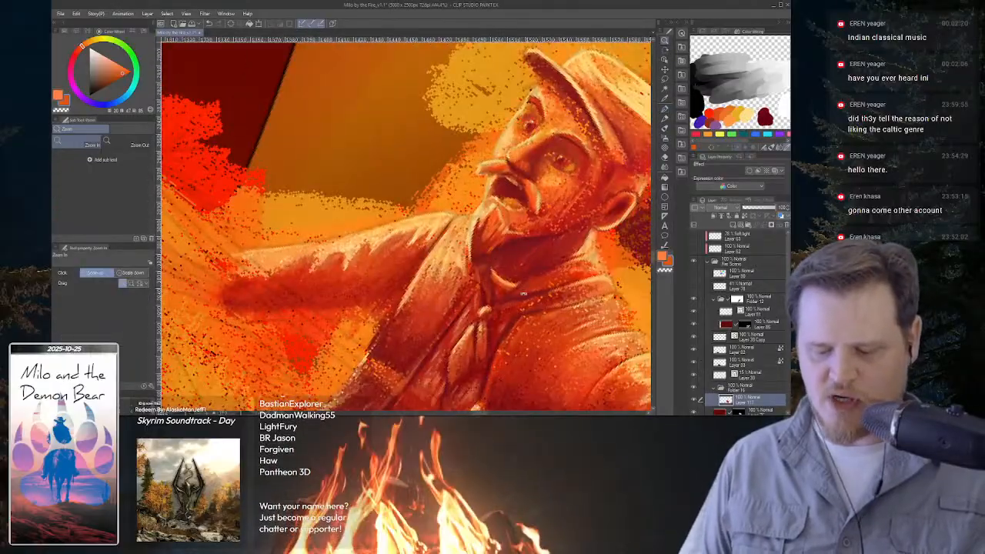
key(shift+space)
drag(528, 270, 527, 196)
scroll(523, 241, down, 3)
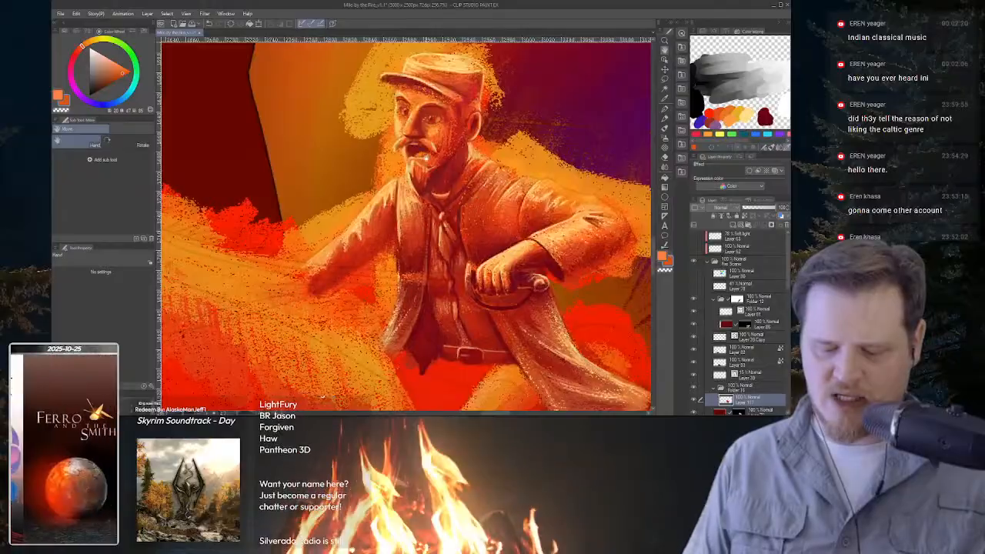
scroll(523, 231, up, 5)
scroll(462, 223, up, 4)
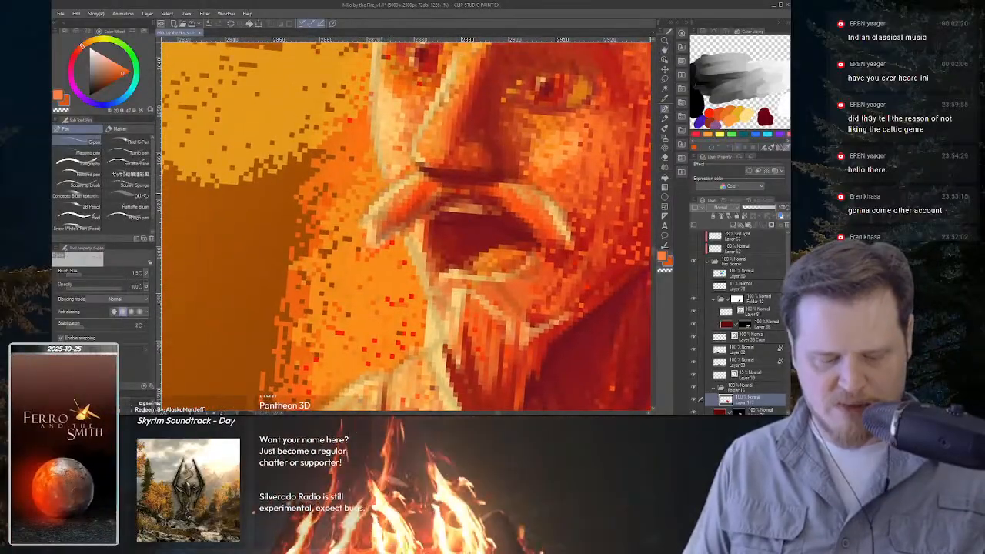
key(alt)
alt+click(432, 110)
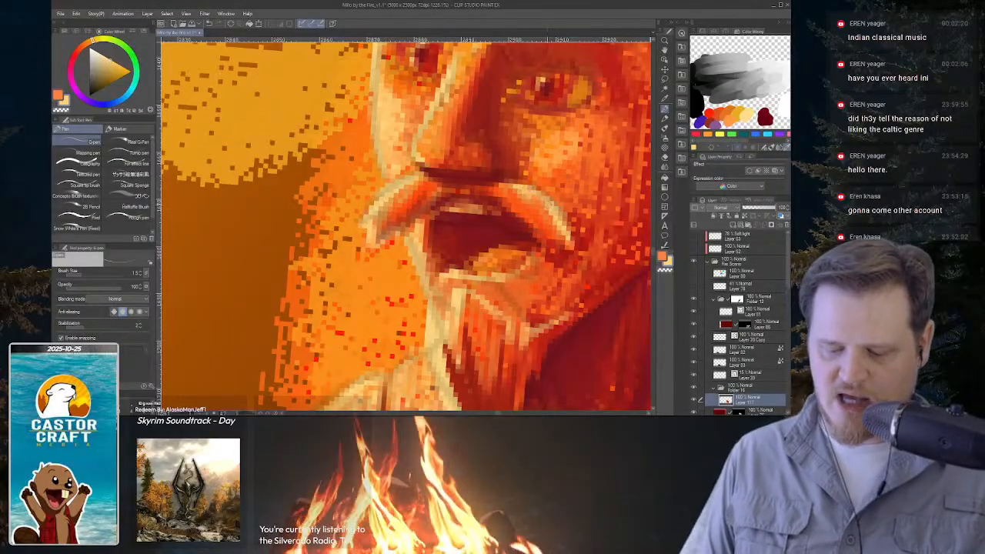
Sample oranges and a deep red around the moustache's shaded half and rework its edge beside the mouth corner.
scroll(500, 182, down, 5)
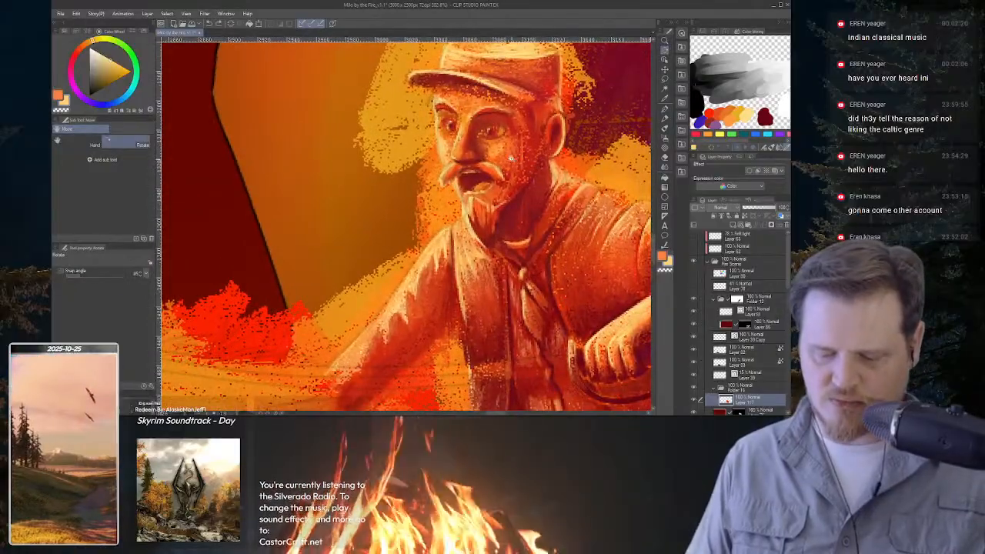
scroll(510, 157, up, 5)
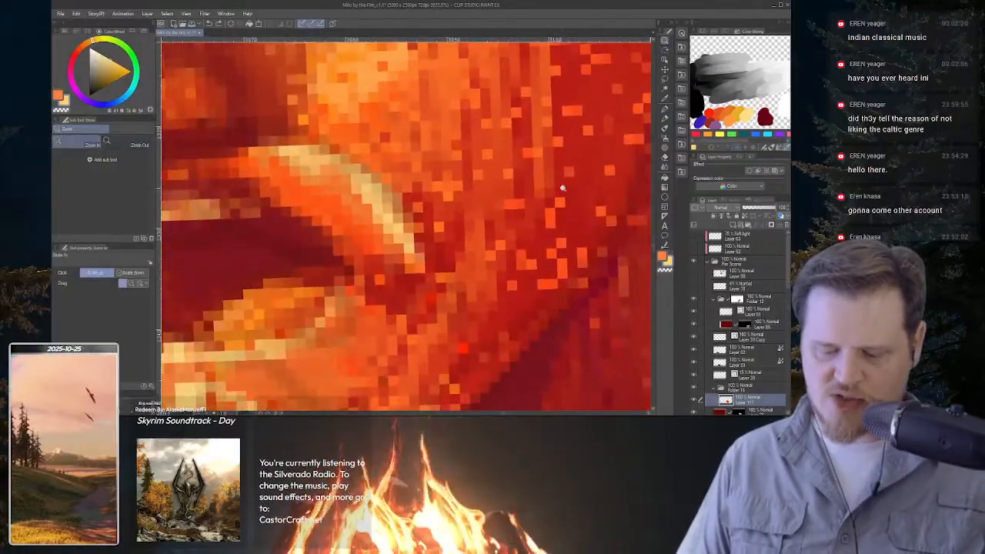
scroll(544, 177, down, 3)
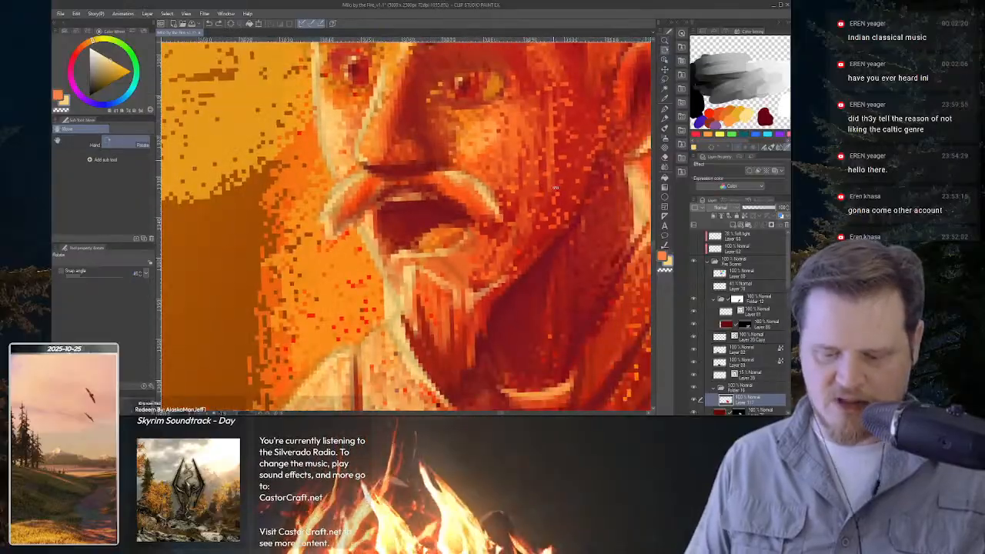
drag(546, 174, 493, 218)
key(p)
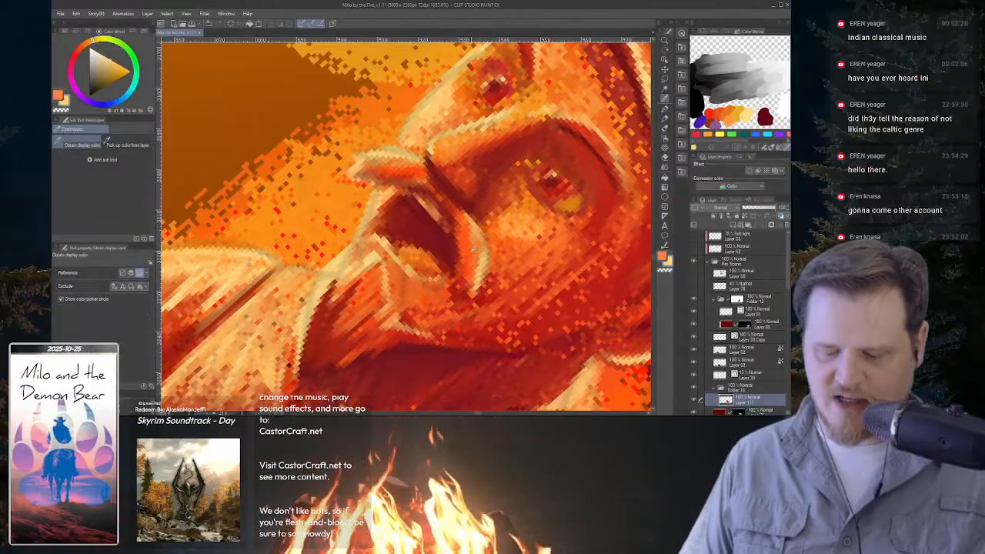
alt+click(471, 228)
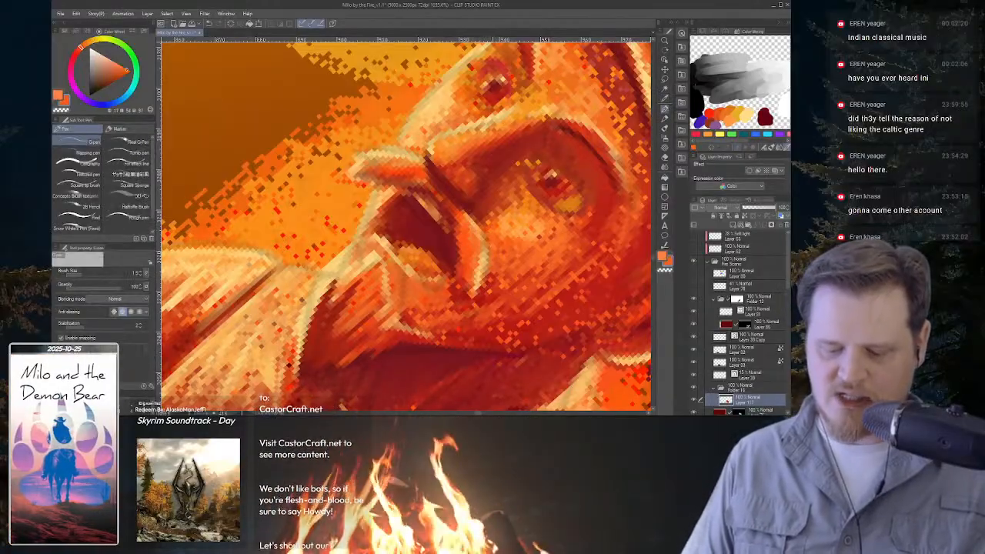
alt+click(488, 201)
alt+click(463, 245)
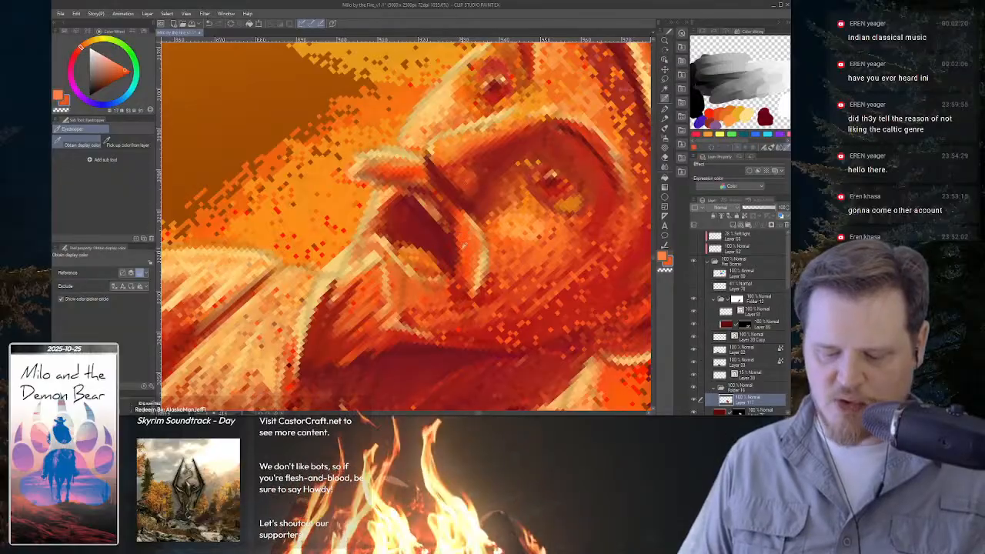
alt+click(473, 220)
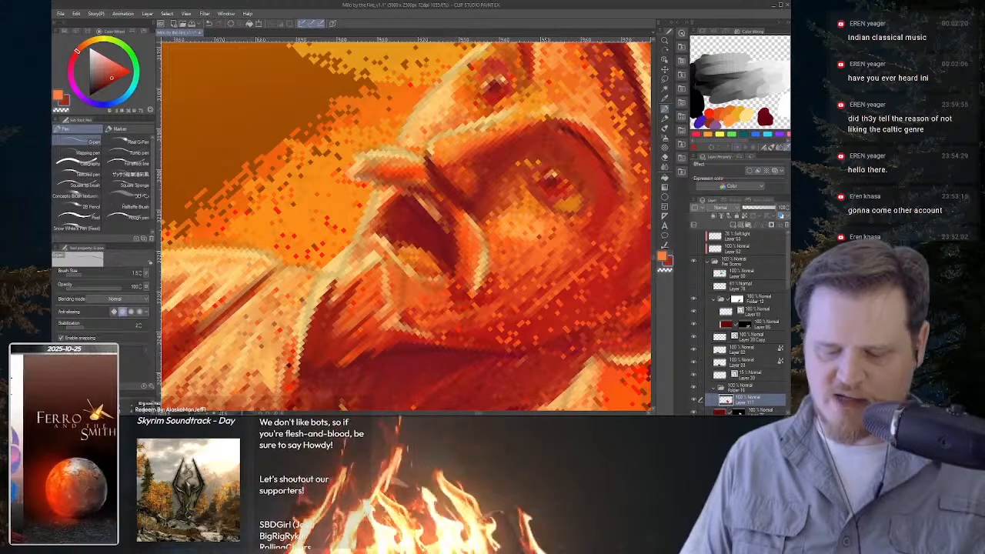
Sample the red on the chin below the lower lip and blend the shading between chin and mouth corner.
key(ctrl+space)
drag(552, 300, 545, 156)
key(shift+space)
key(ctrl+space)
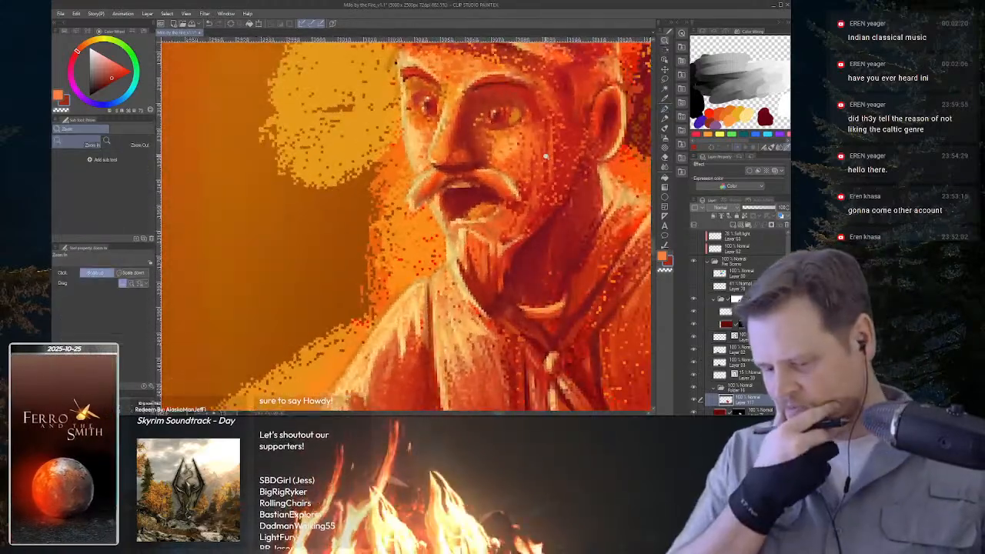
key(space)
drag(500, 217, 567, 260)
key(shift+space)
drag(574, 266, 489, 303)
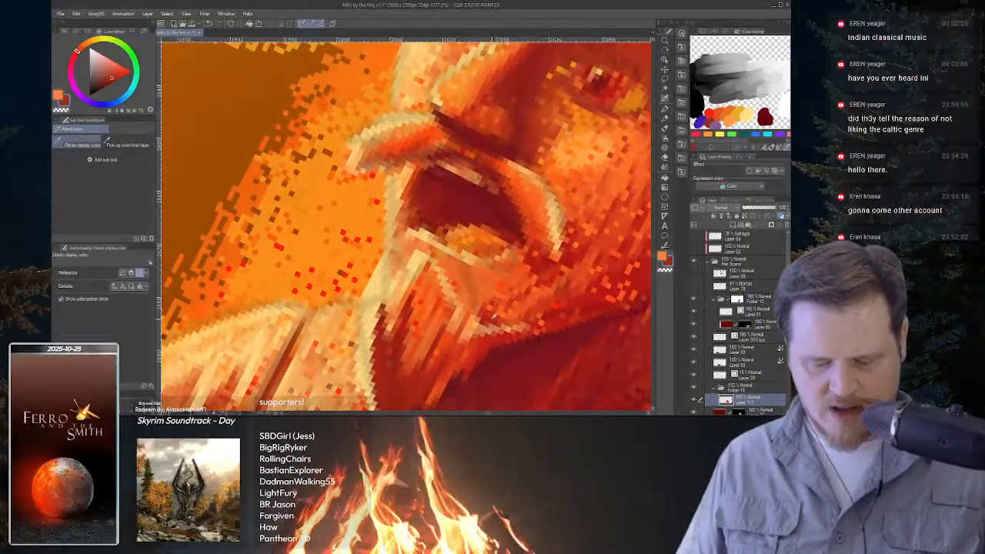
alt+click(489, 311)
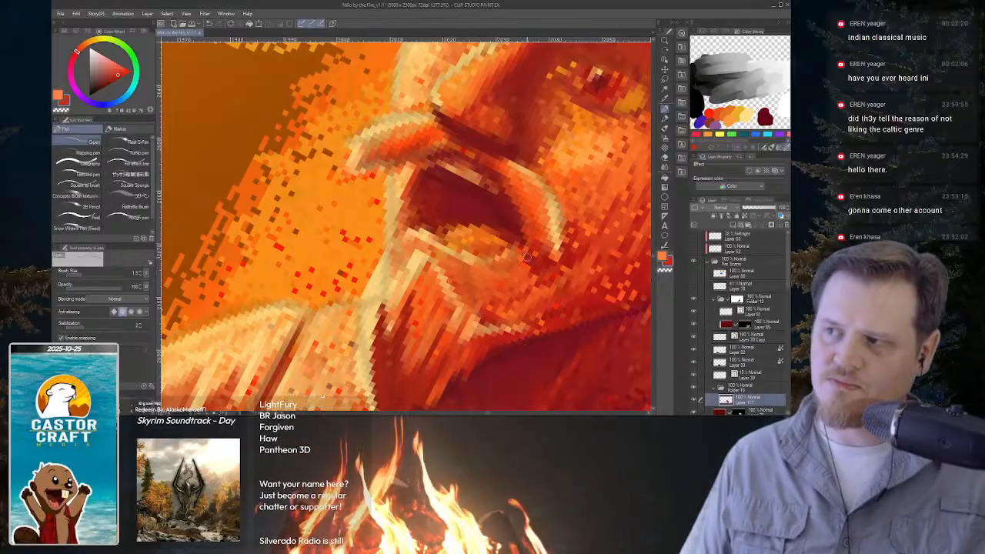
Sample the golden orange of the background beside the temple and clean up the face edge under the hat brim.
key(ctrl+space)
drag(548, 281, 508, 284)
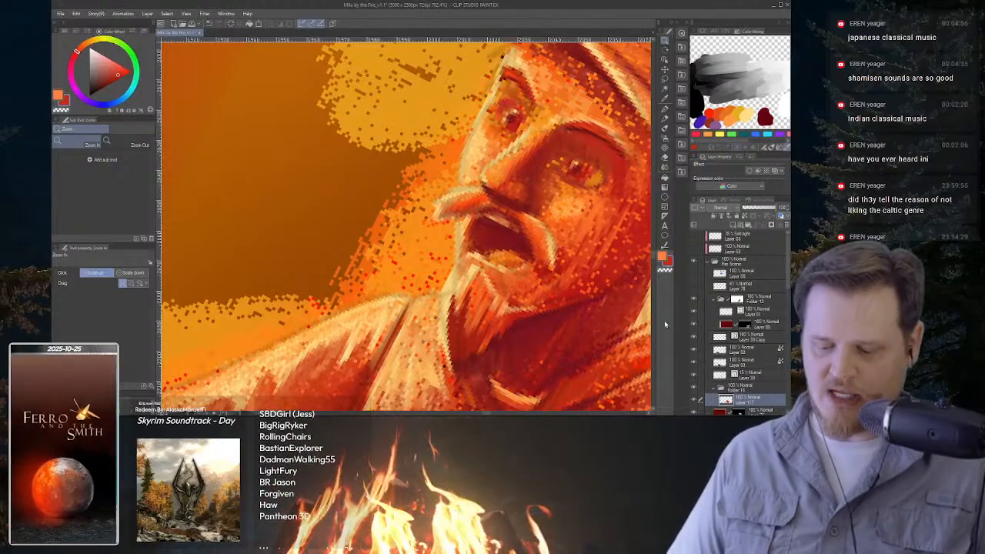
drag(592, 310, 504, 216)
drag(504, 215, 531, 148)
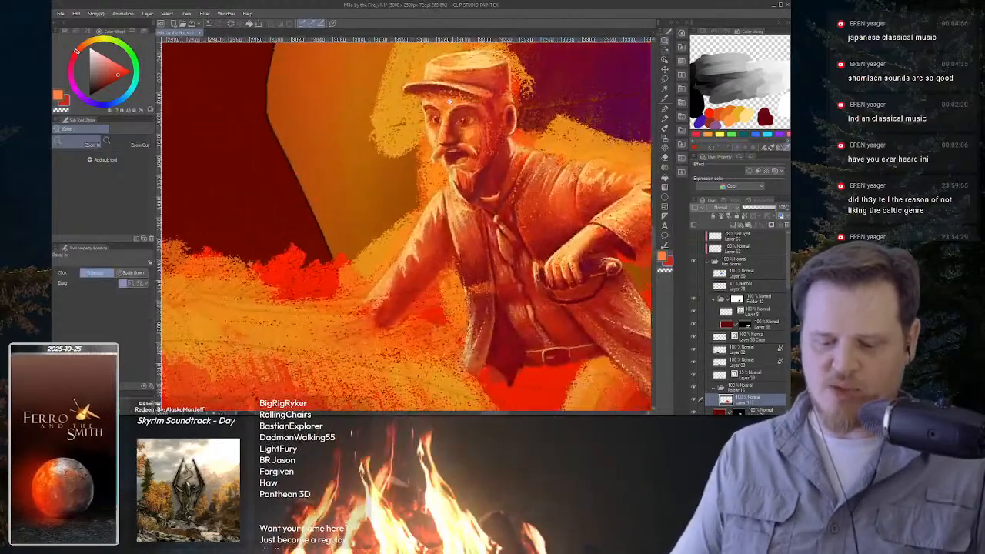
drag(461, 127, 486, 188)
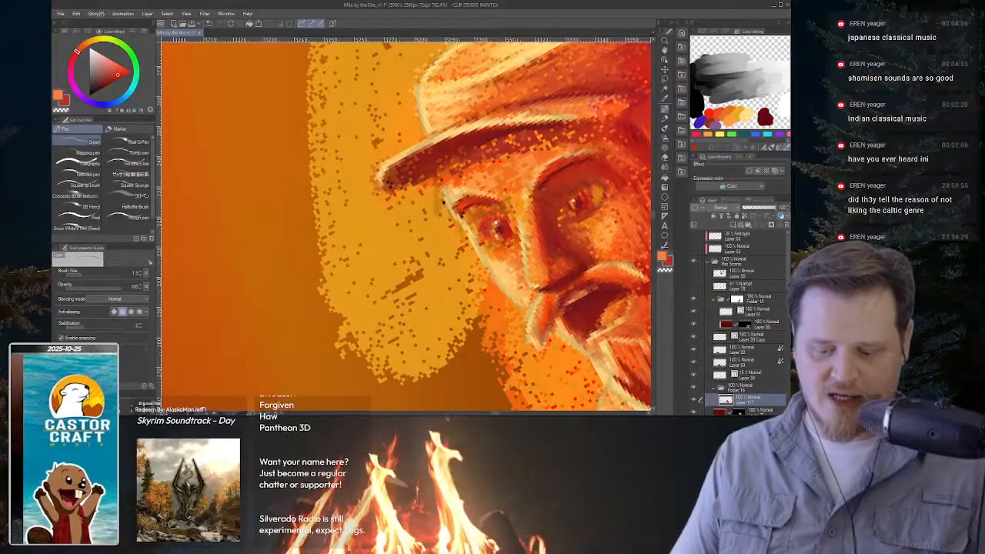
alt+click(443, 202)
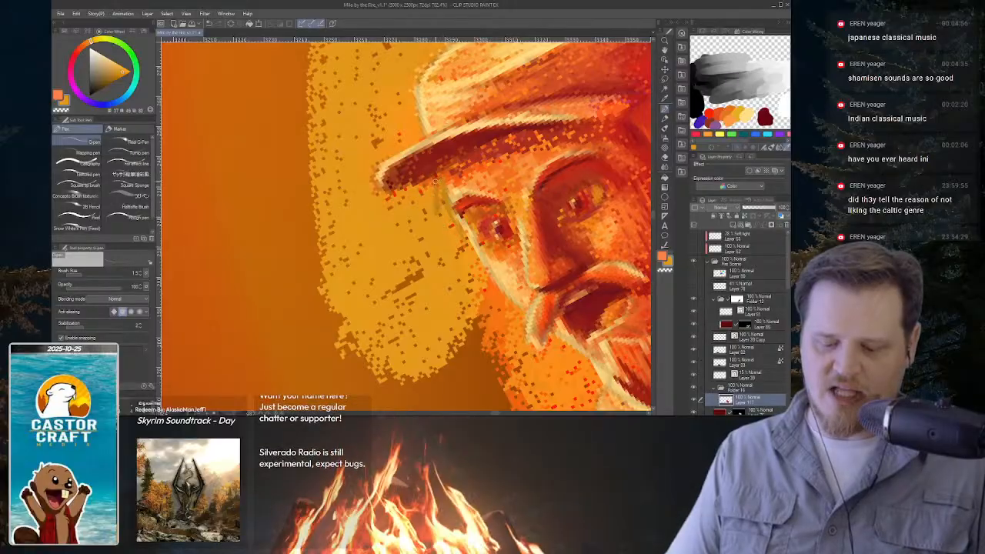
Examine the rider's face and the temple edge beneath the hat brim, both from afar and up close.
drag(441, 239, 397, 246)
mouse_move(396, 247)
mouse_down()
mouse_move(456, 301)
mouse_move(396, 243)
mouse_up()
drag(501, 179, 517, 235)
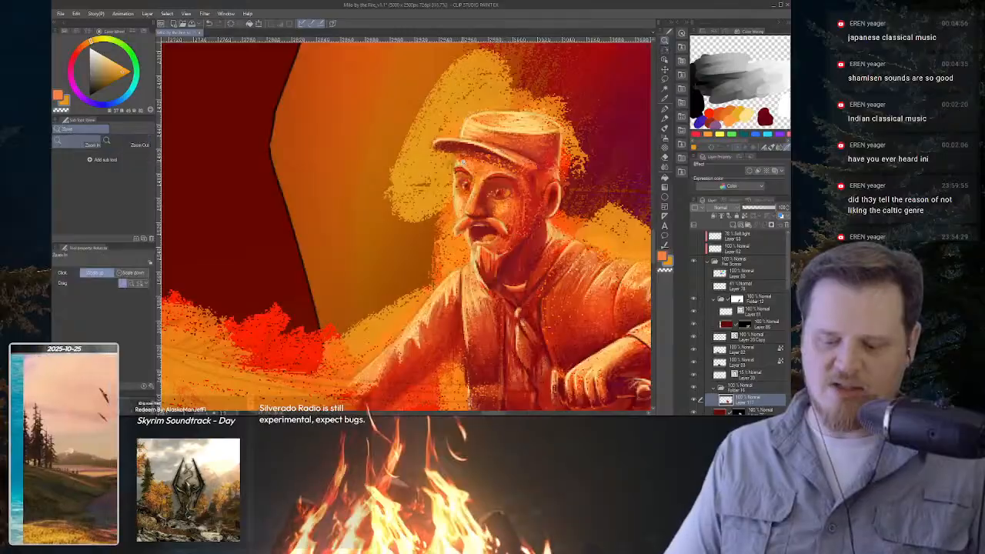
drag(470, 138, 523, 150)
drag(531, 223, 525, 239)
drag(590, 267, 517, 180)
drag(446, 161, 458, 153)
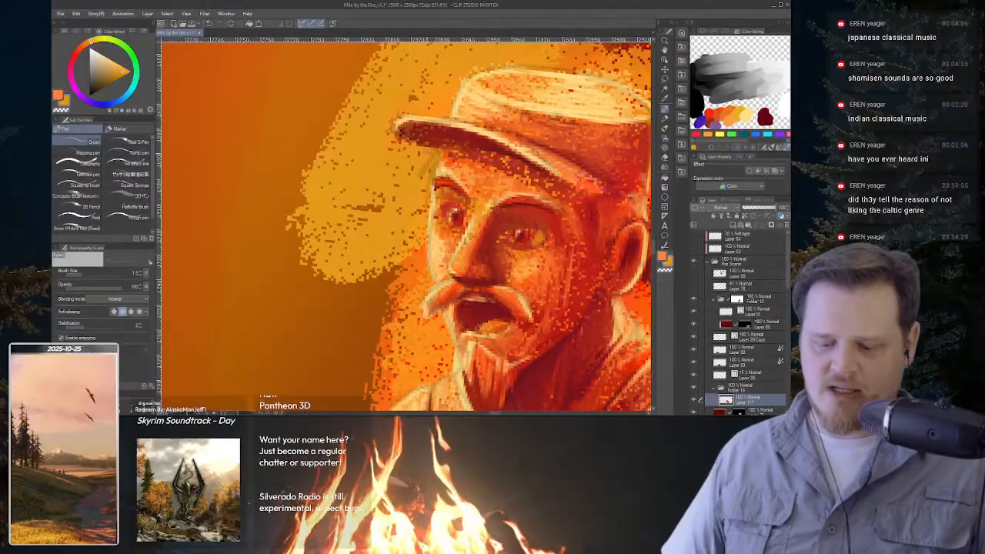
key(ctrl+space)
drag(514, 162, 518, 194)
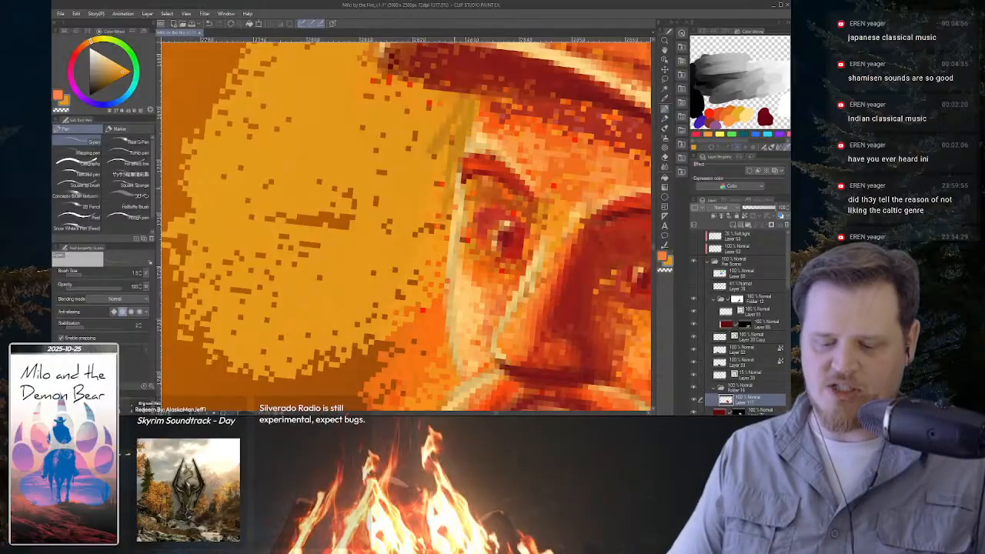
Examine the rider's whole upper body, comparing the head with the coat, arms and sword hand.
drag(504, 235, 462, 231)
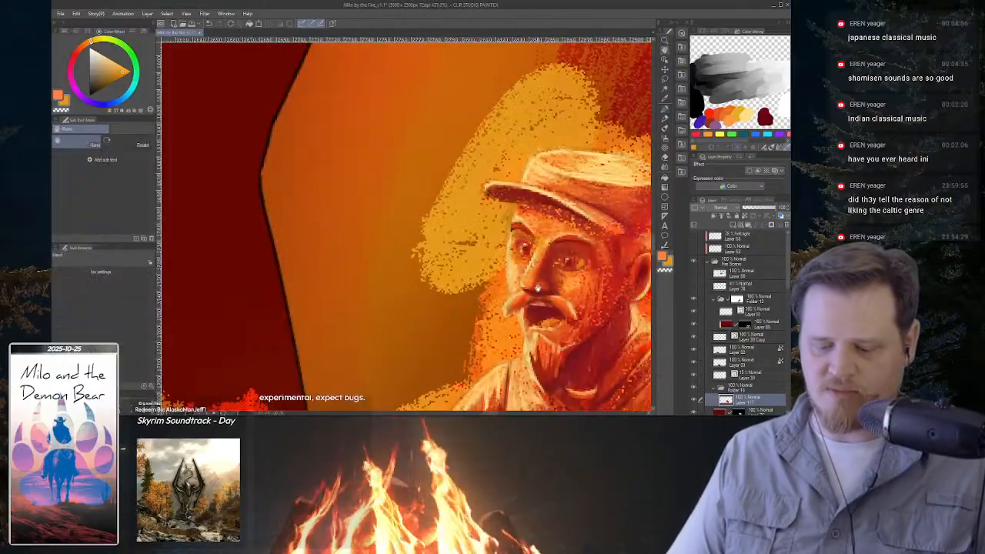
drag(508, 262, 445, 156)
drag(619, 273, 520, 288)
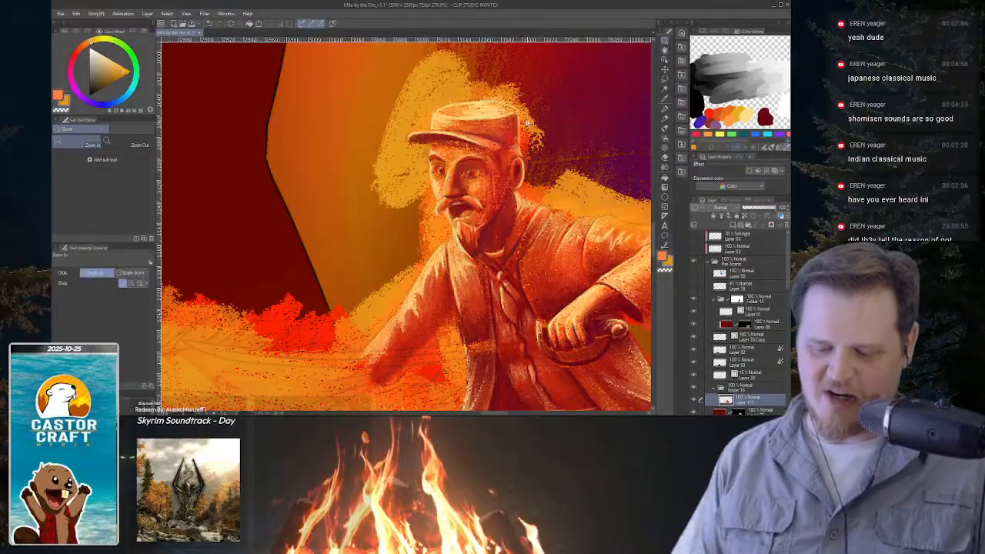
drag(519, 180, 567, 266)
drag(568, 266, 525, 346)
drag(510, 363, 568, 168)
drag(571, 207, 480, 188)
mouse_move(501, 245)
mouse_down()
mouse_move(497, 154)
mouse_move(520, 171)
mouse_move(436, 160)
mouse_move(478, 304)
mouse_up()
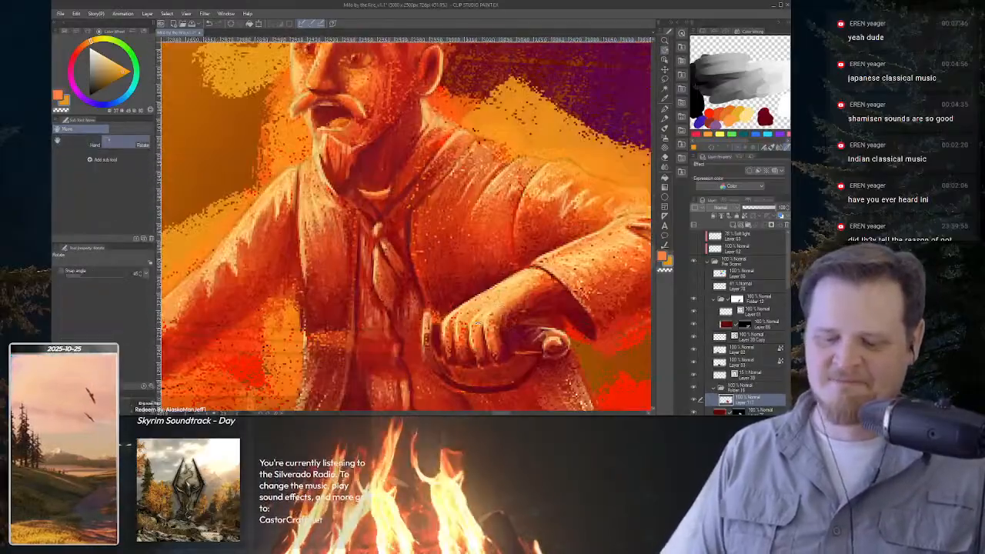
drag(464, 337, 426, 286)
drag(400, 269, 594, 251)
drag(486, 154, 490, 251)
Sample an orange-red and the collar's pale yellow, and touch up the highlights of the shirt collar beneath the beard.
key(p)
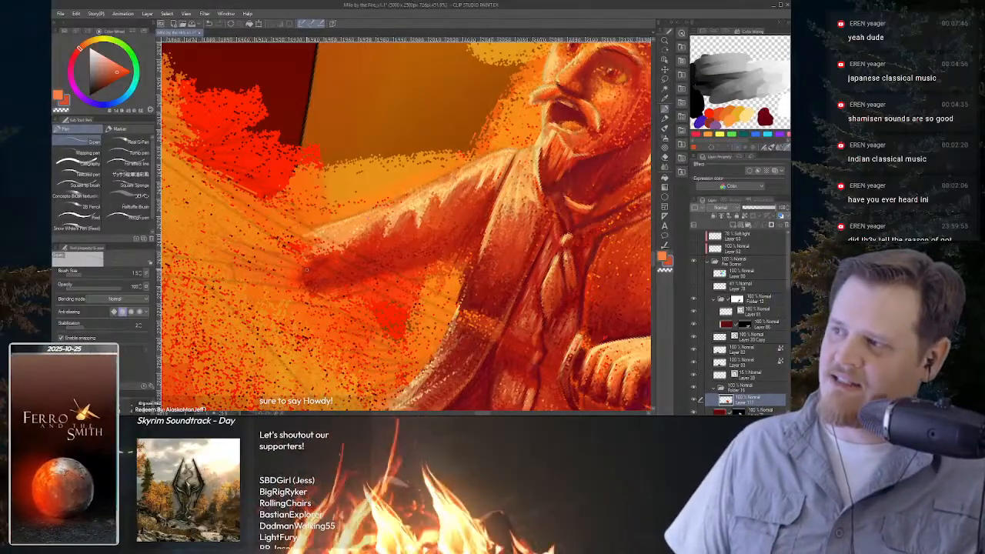
key(r)
mouse_move(505, 293)
mouse_down()
mouse_move(320, 309)
mouse_move(436, 344)
mouse_move(525, 208)
mouse_up()
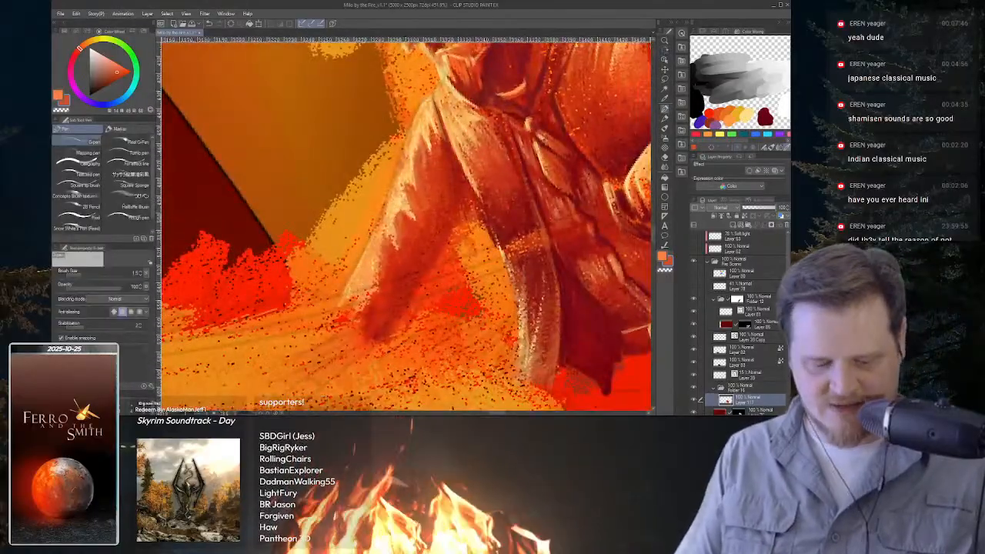
key(alt)
alt+click(457, 86)
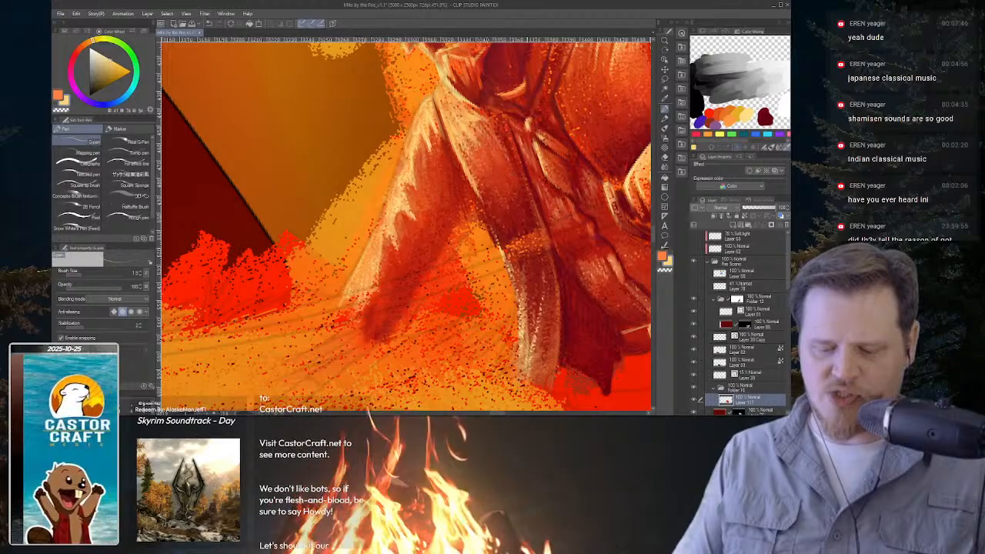
drag(431, 93, 512, 107)
drag(523, 147, 455, 205)
click(455, 204)
click(478, 205)
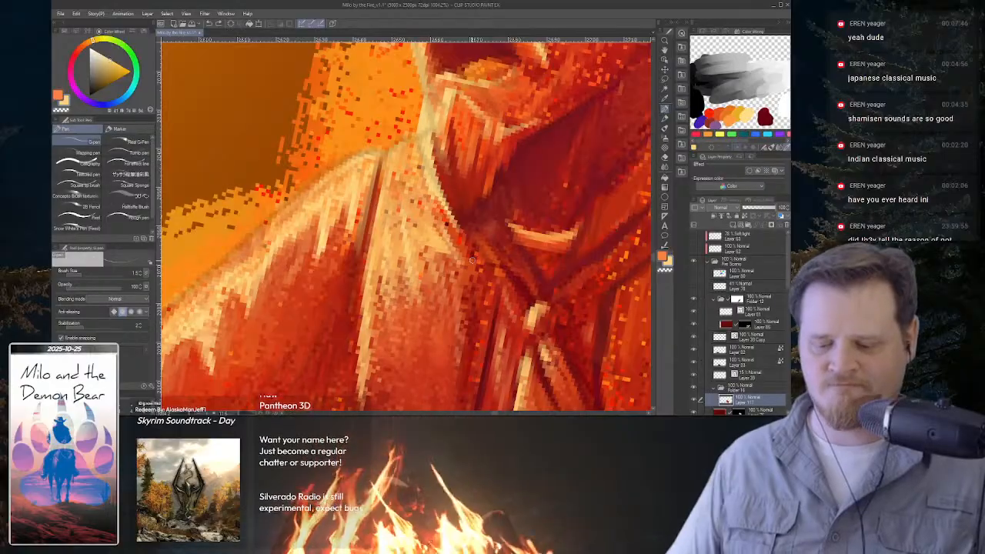
Paint small pale yellow highlights into the whites of the rider's eyes.
key(ctrl+space)
mouse_move(548, 239)
mouse_down()
mouse_move(535, 312)
mouse_move(551, 248)
mouse_up()
key(space)
key(shift+space)
key(space)
drag(514, 167, 510, 240)
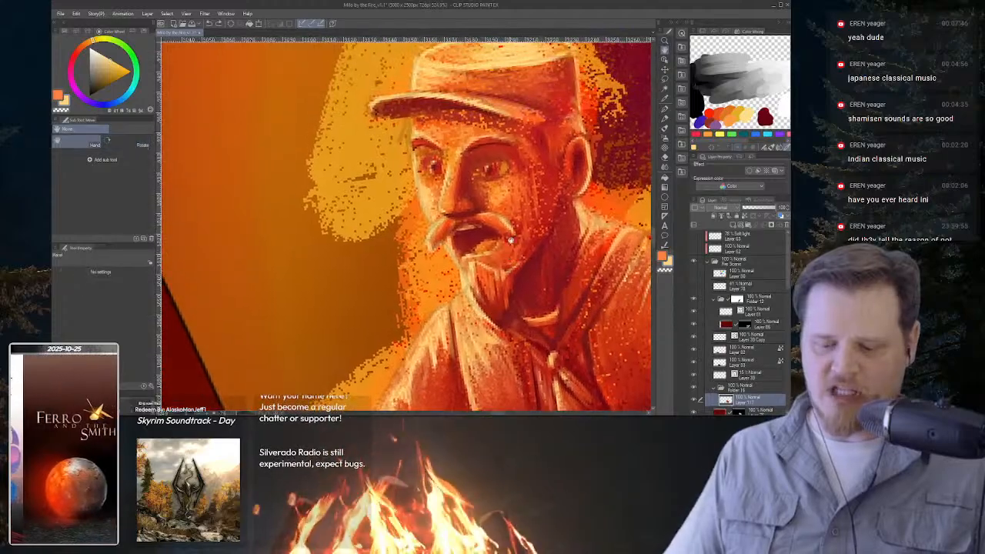
key(ctrl+space)
key(space)
drag(461, 177, 515, 195)
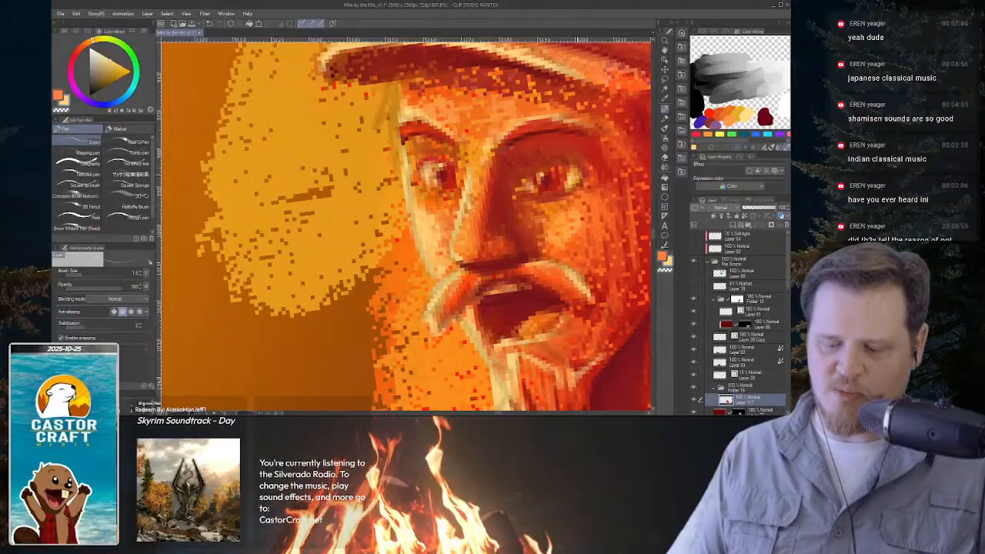
Examine the refreshed eyes and face in the context of the rider's whole figure.
key(ctrl+space)
drag(595, 266, 539, 270)
drag(627, 302, 528, 207)
key(shift+space)
key(ctrl+space)
key(space)
drag(527, 203, 525, 219)
key(ctrl+space)
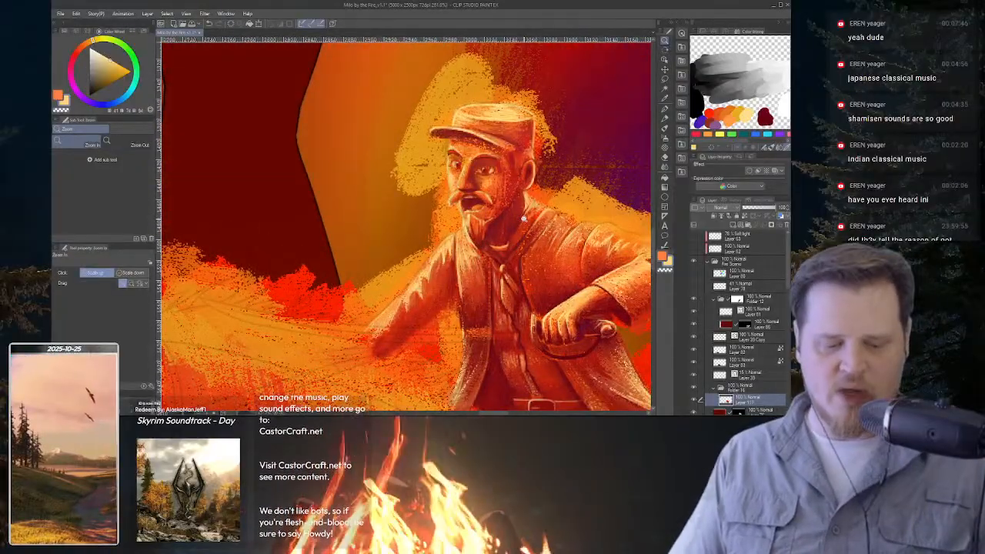
Lasso the rider's far eye and eyebrow, shift them slightly down the face, apply the transform and clear the selection.
drag(470, 164, 496, 163)
key(space)
drag(453, 127, 467, 154)
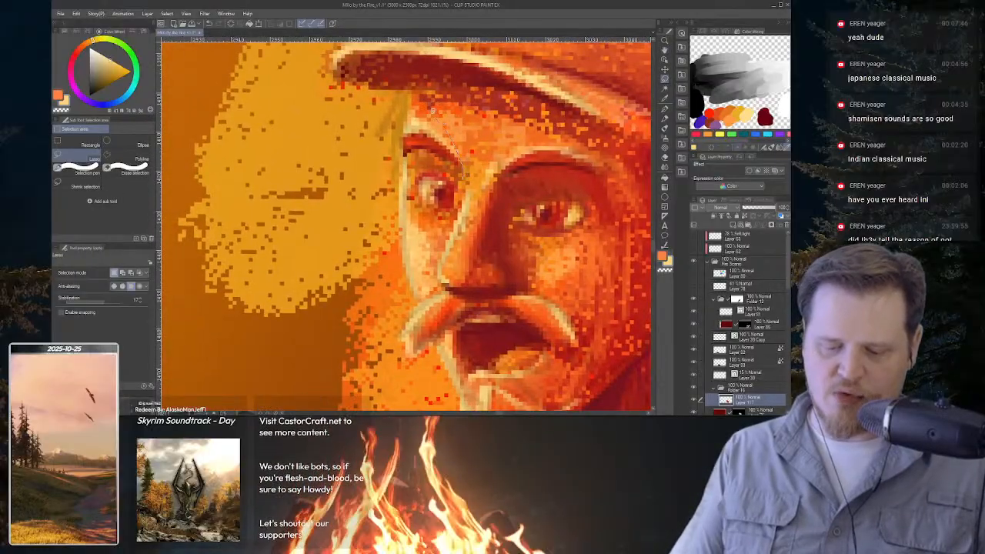
mouse_move(429, 109)
mouse_down()
mouse_move(406, 98)
mouse_move(399, 261)
mouse_move(422, 268)
mouse_move(462, 245)
mouse_move(462, 154)
mouse_up()
key(ctrl+t)
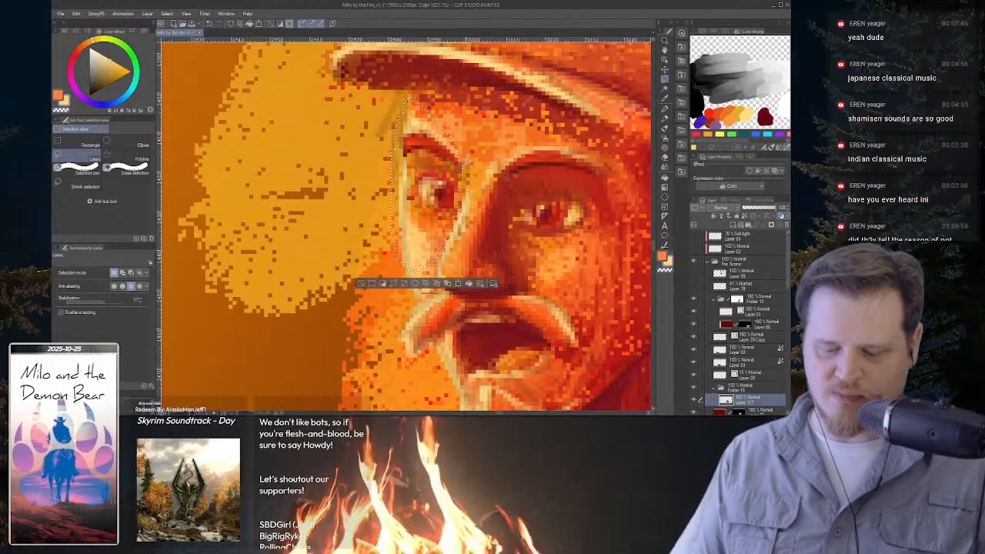
drag(444, 226, 445, 237)
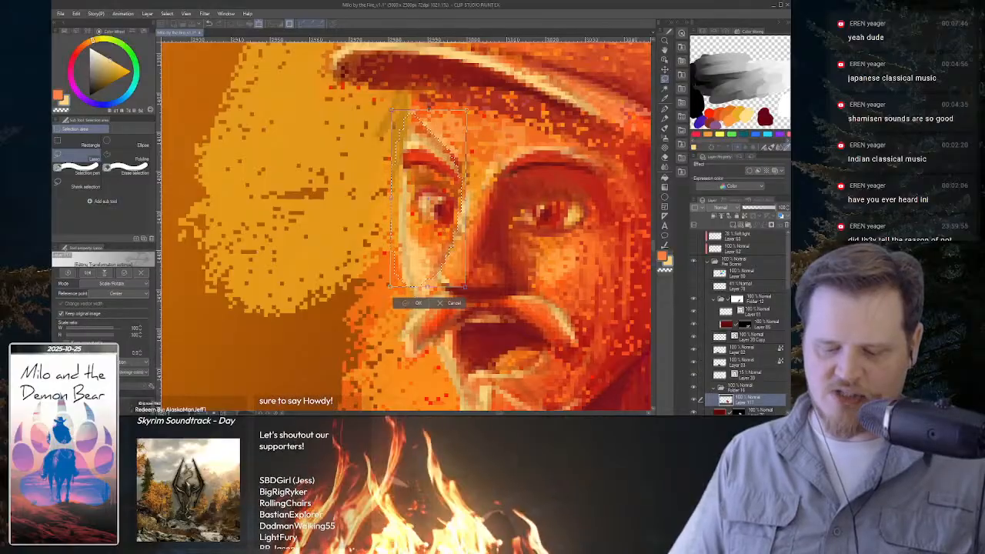
click(407, 305)
click(364, 301)
Sample the forehead's orange and paint over the pale area above the shifted eyebrow.
key(p)
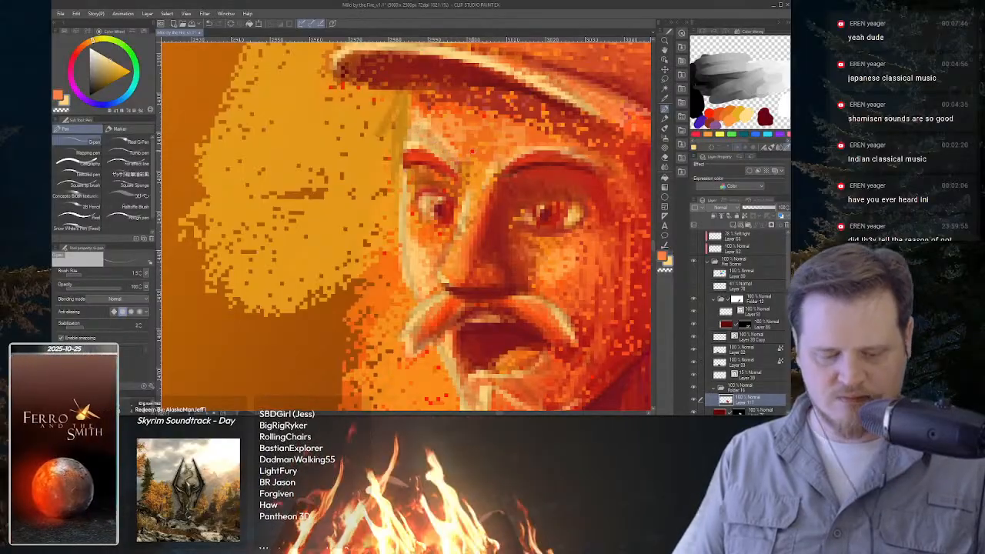
alt+click(471, 136)
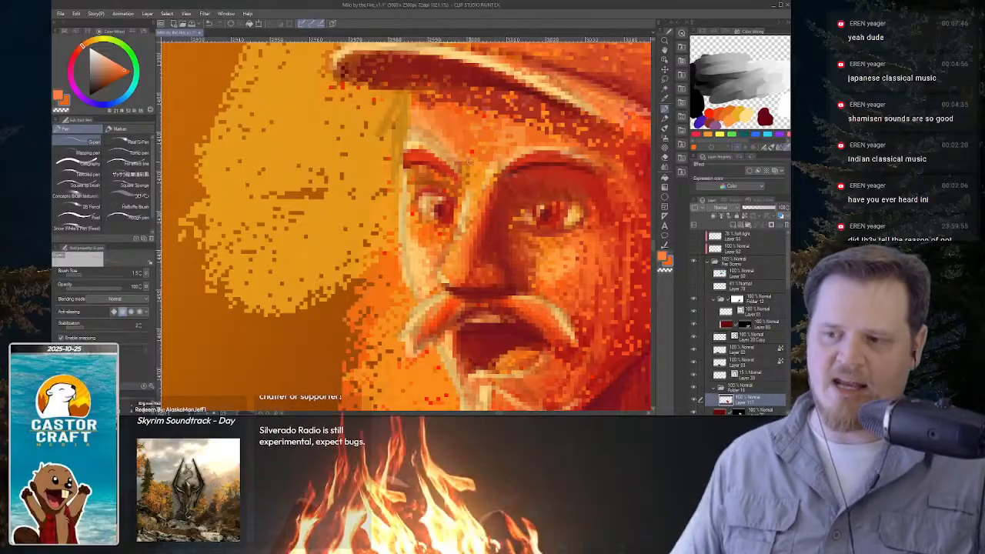
drag(531, 193, 470, 202)
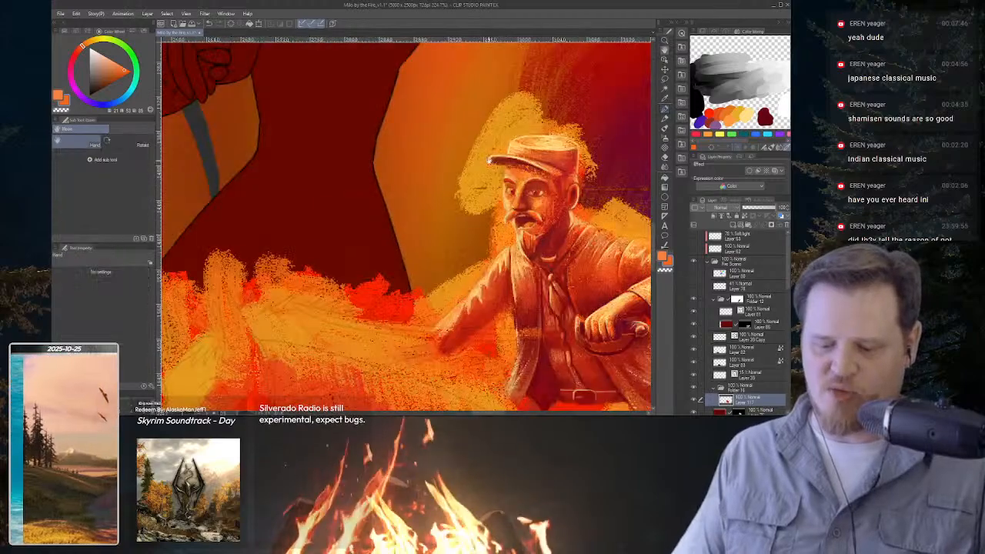
mouse_move(533, 216)
mouse_down()
mouse_move(509, 200)
mouse_move(534, 203)
mouse_move(521, 206)
mouse_up()
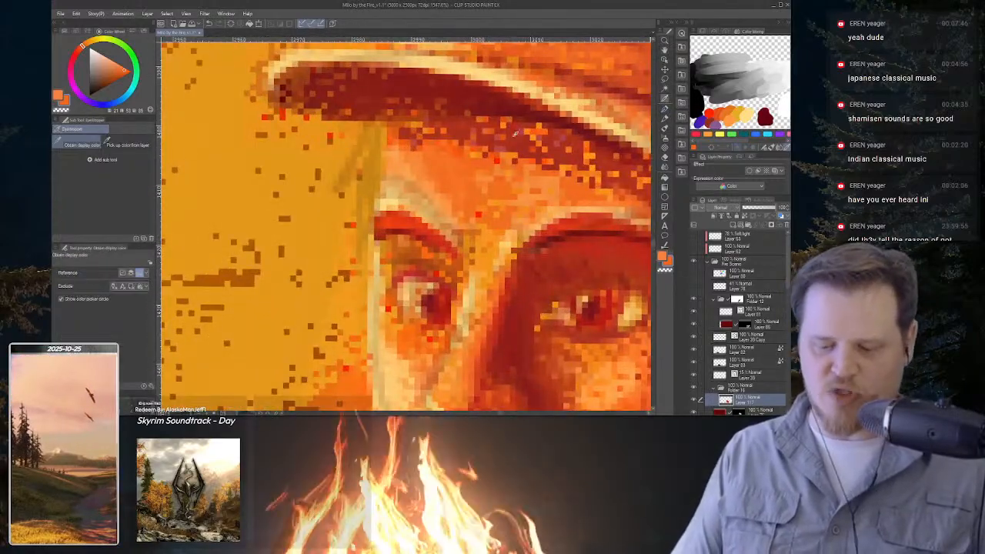
Sample a deep red from the shadow under the cap brim and shade the forehead above the nose bridge.
alt+click(518, 138)
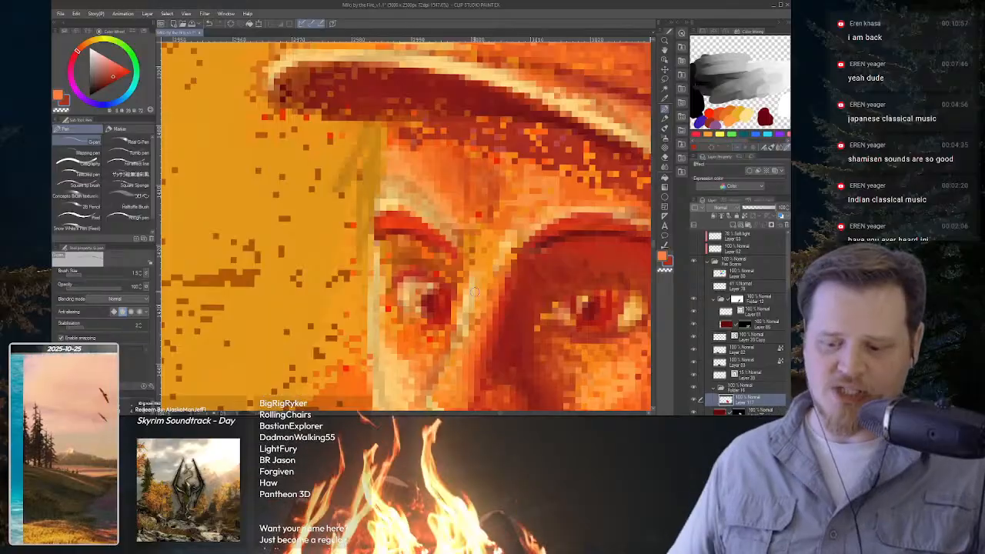
key(ctrl+space)
drag(524, 186, 439, 193)
key(space)
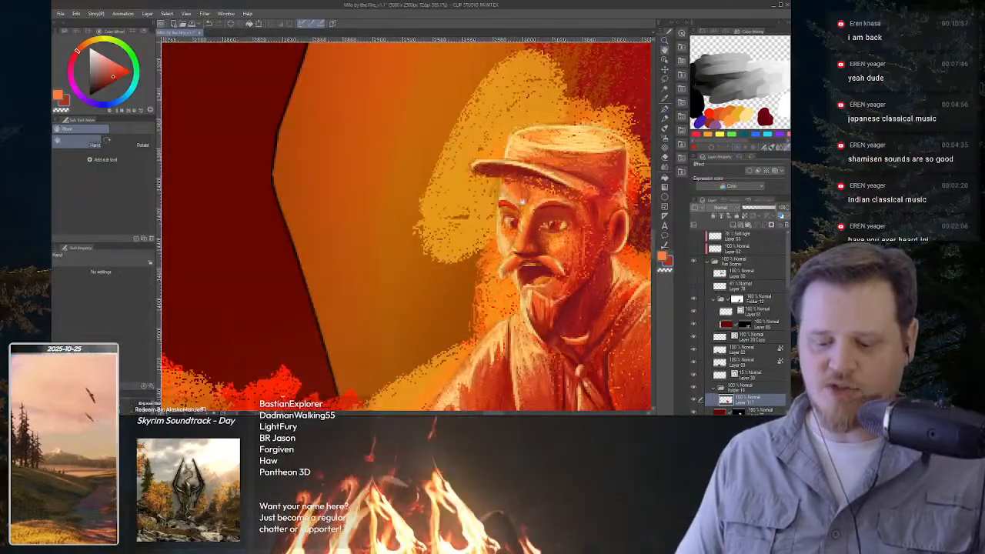
key(ctrl+space)
drag(518, 196, 489, 207)
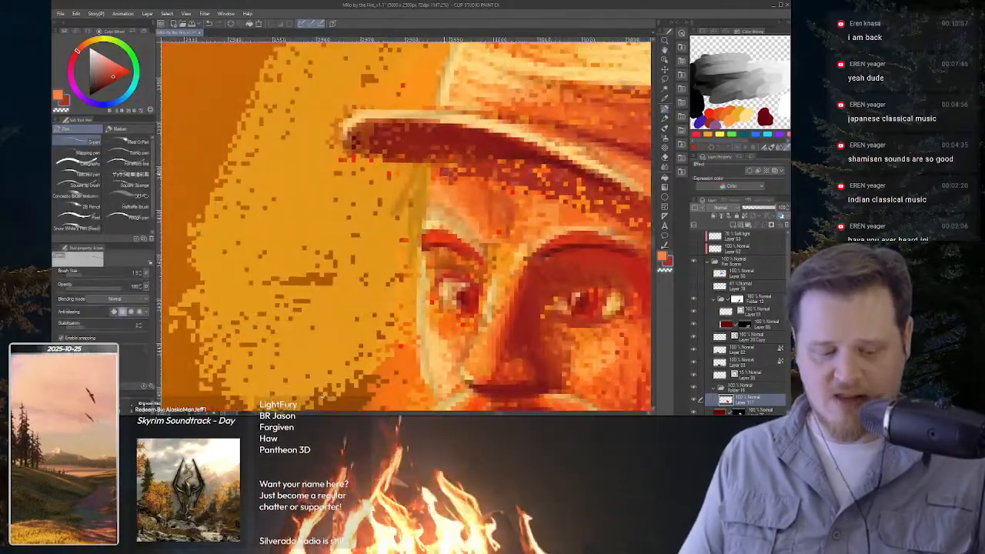
Sample a red and the skin's orange to refine the forehead shading between the cap brim and far eyebrow.
alt+click(441, 166)
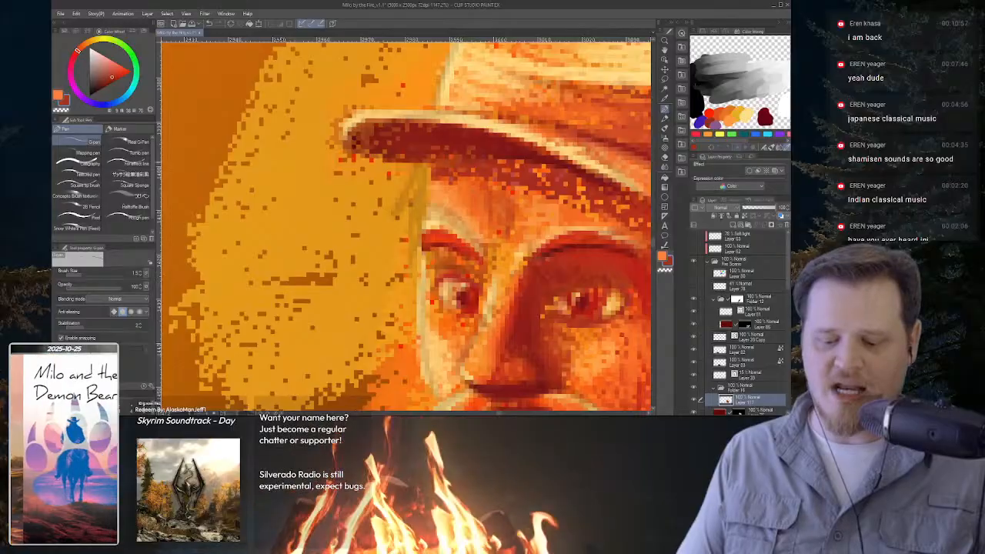
key(shift+space)
drag(454, 175, 408, 157)
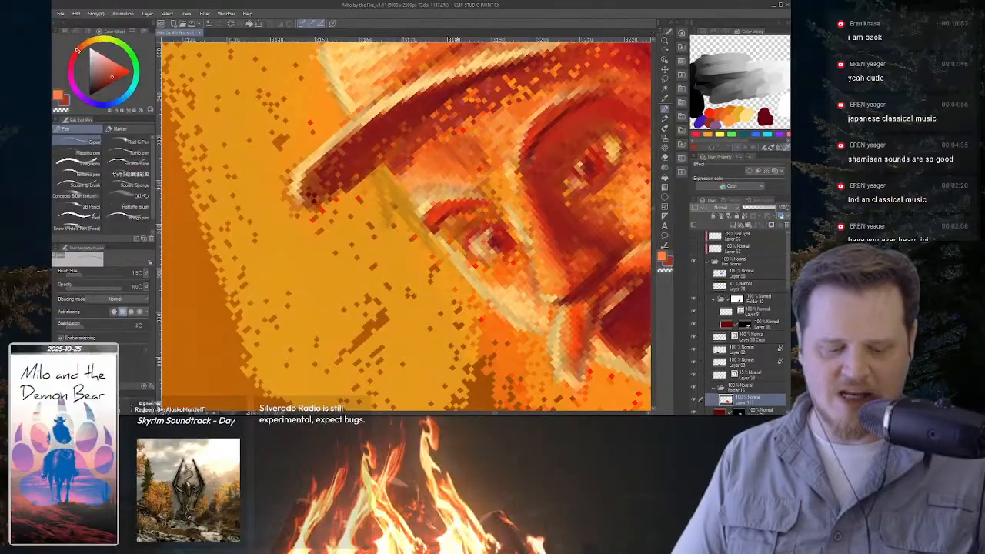
key(m)
key(p)
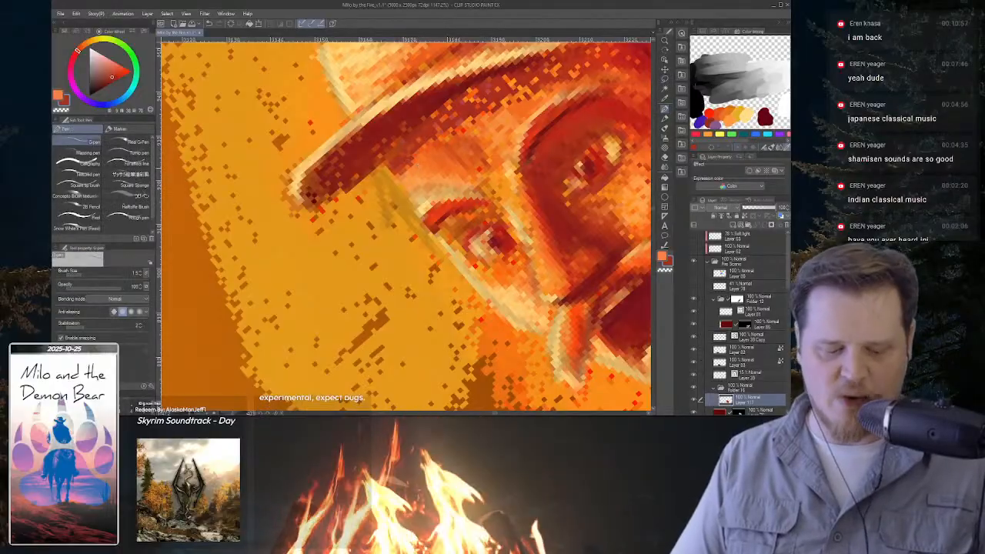
alt+click(428, 165)
key(shift+space)
mouse_move(514, 188)
mouse_down()
mouse_move(522, 230)
mouse_move(486, 311)
mouse_up()
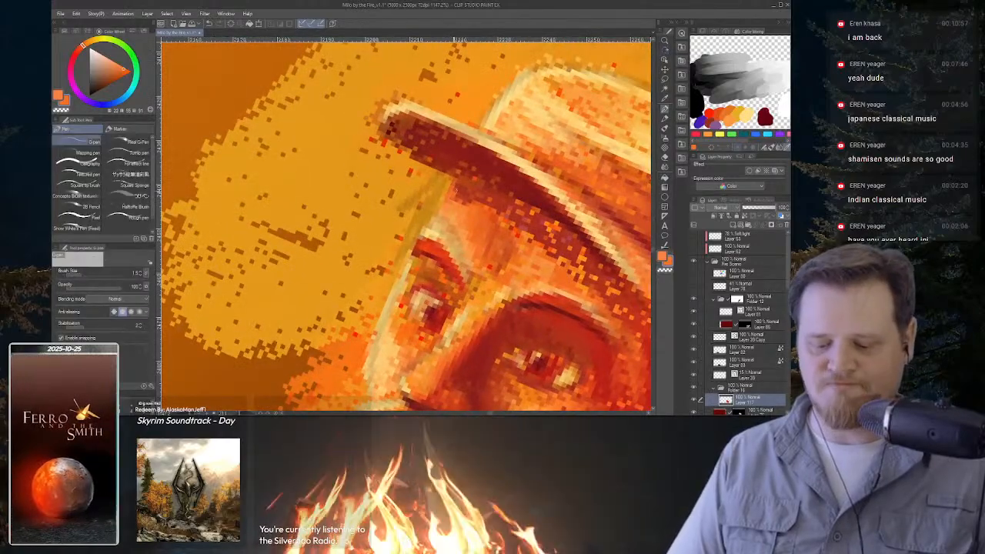
Sample the cheek's pale yellow and paint a thin highlight along the forehead's front edge below the cap brim.
key(i)
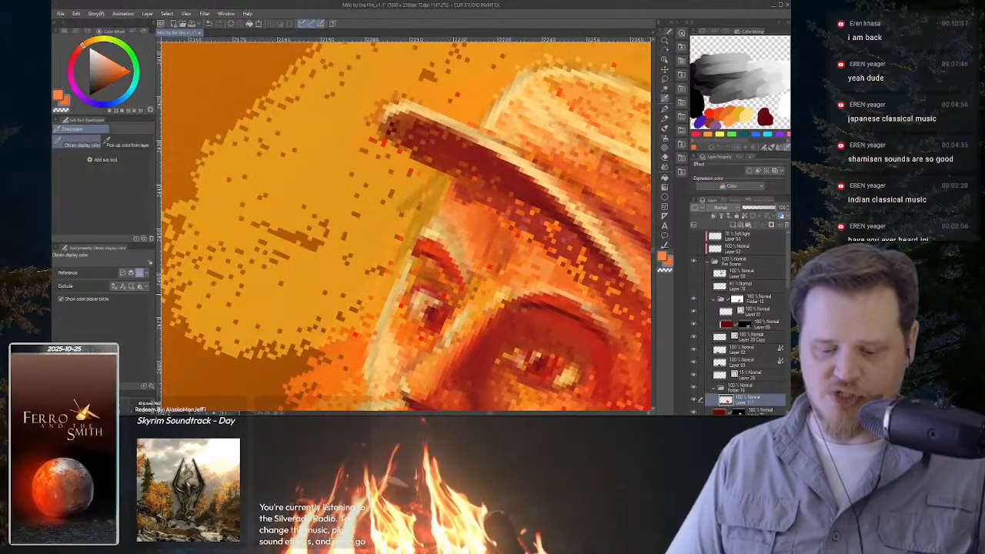
click(383, 354)
key(p)
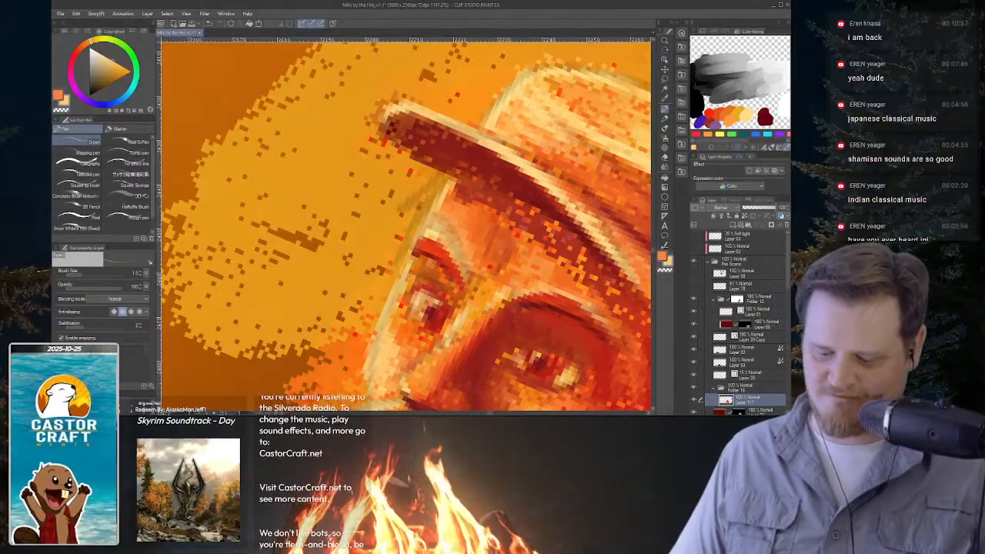
drag(536, 267, 470, 266)
drag(531, 308, 497, 223)
drag(572, 244, 564, 171)
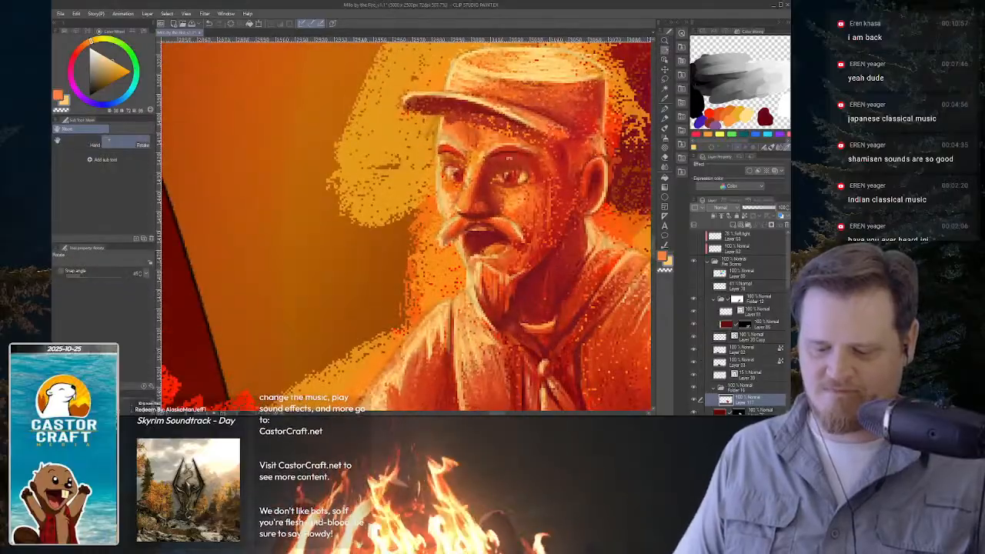
Sketch loose pale yellow highlight strokes along the lit upper side of the rider's thigh with the pen.
drag(466, 123, 537, 124)
drag(537, 235, 397, 235)
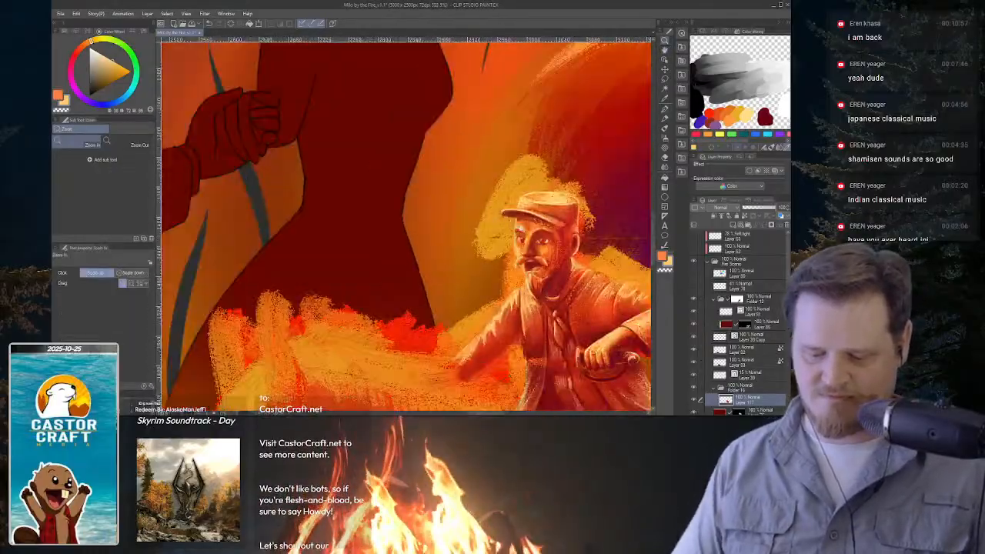
drag(571, 275, 475, 184)
mouse_move(518, 258)
mouse_down()
mouse_move(563, 264)
mouse_move(543, 266)
mouse_up()
mouse_move(544, 323)
mouse_down()
mouse_move(485, 169)
mouse_move(495, 202)
mouse_up()
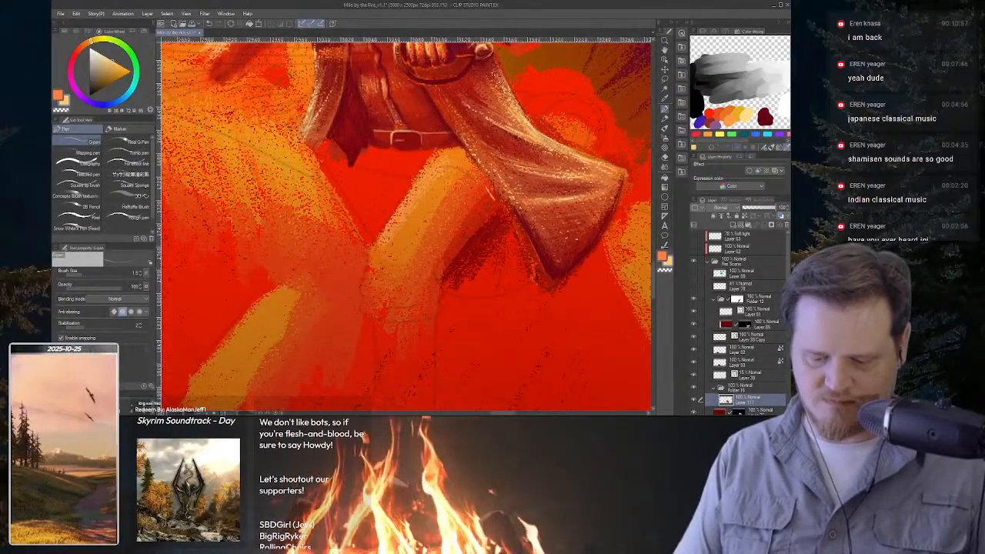
mouse_move(449, 168)
mouse_down()
mouse_move(409, 197)
mouse_move(392, 252)
mouse_up()
Blend the pale yellow thigh strokes into the orange using an enlarged textured brush.
key(b)
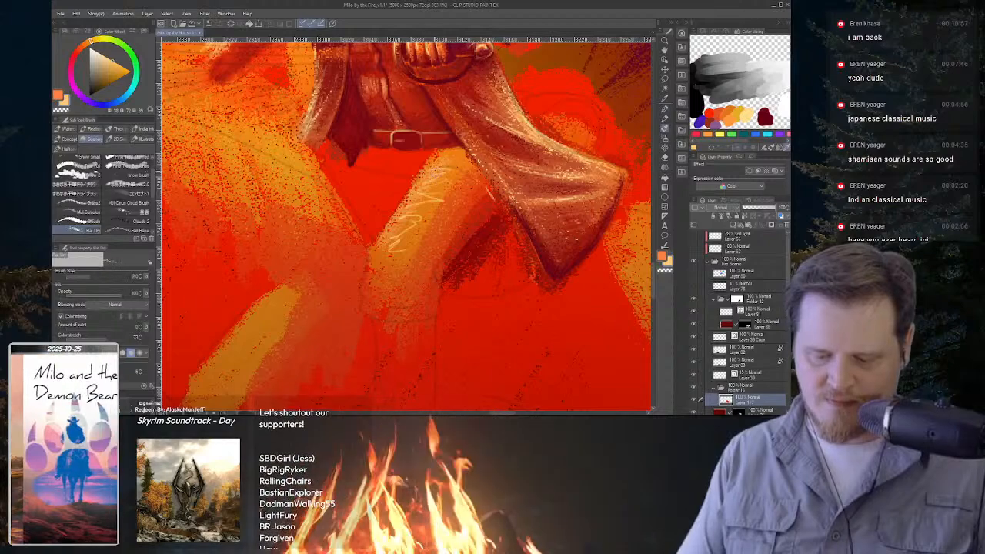
key(bracketright)
key(bracketright)
key(bracketright)
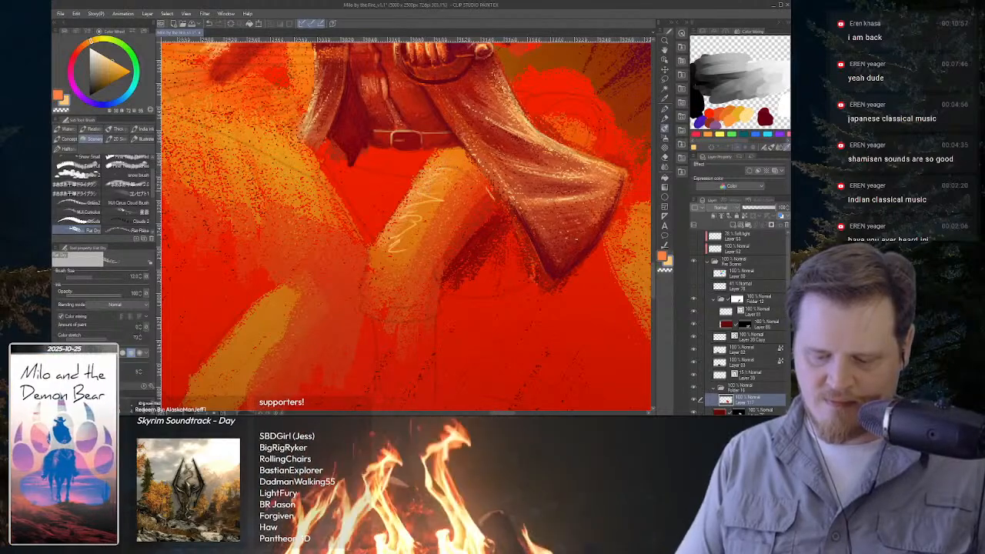
mouse_move(442, 194)
mouse_down()
mouse_move(425, 200)
mouse_move(441, 209)
mouse_move(447, 201)
mouse_move(397, 246)
mouse_up()
Add fine pale yellow pen strokes to the thigh's highlights near the hip and knee.
key(p)
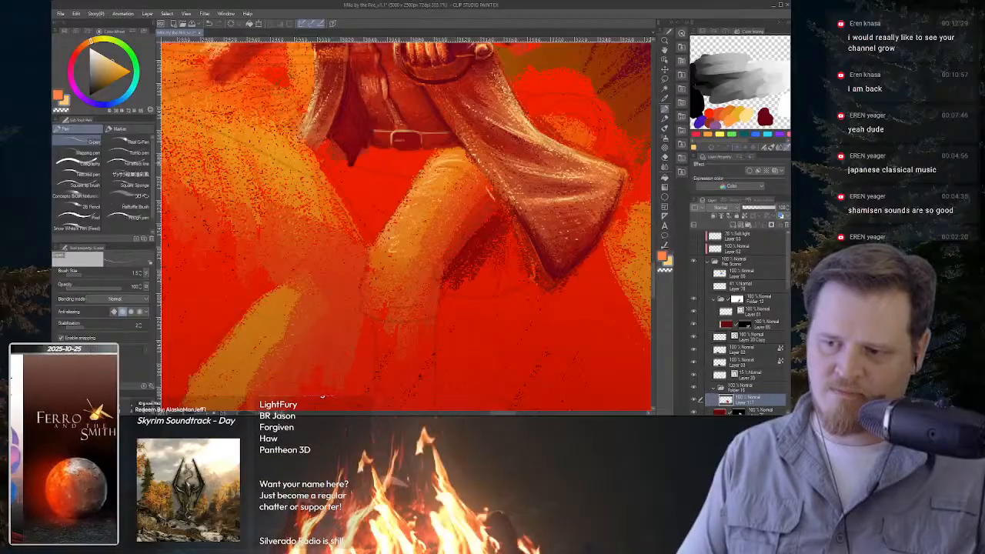
key(/)
click(479, 178)
mouse_move(479, 178)
mouse_down()
mouse_move(446, 181)
mouse_move(471, 154)
mouse_move(448, 124)
mouse_up()
key(h)
key(b)
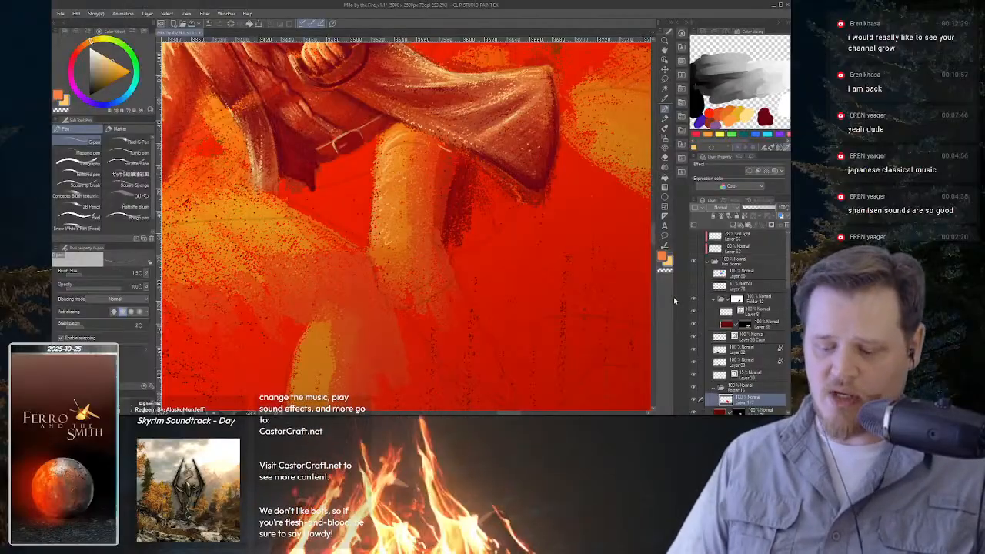
key(r)
drag(533, 162, 541, 268)
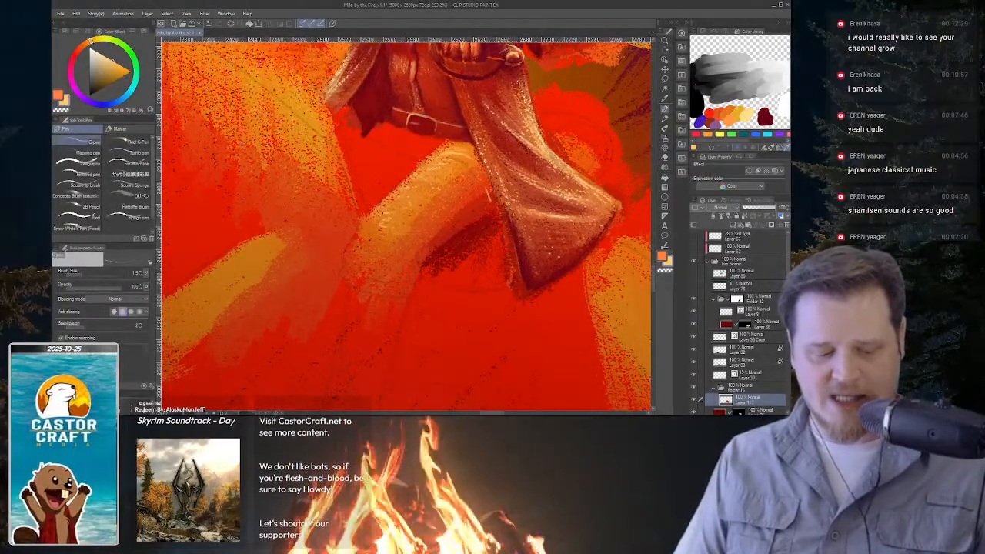
Sample the dark red beneath the thigh and hatch short shadow strokes along the leg's underside.
key(j)
key(p)
alt+click(480, 221)
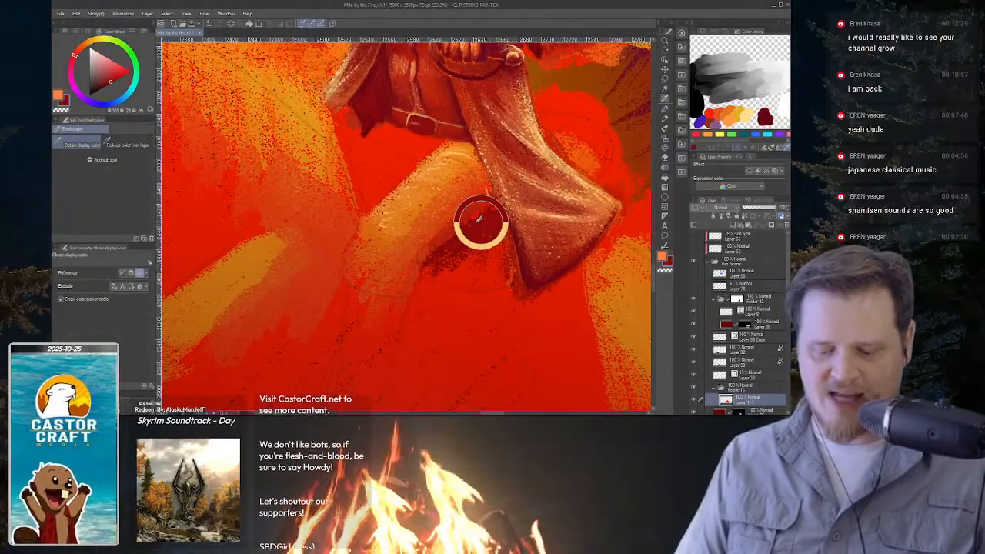
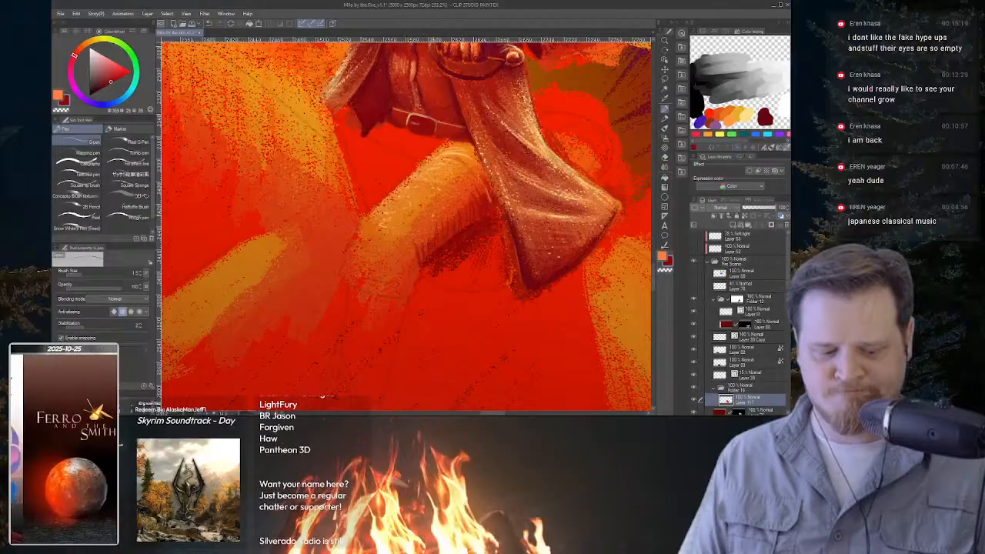
Lasso the band along the thigh's underside and fill it with the sampled dark red.
key(m)
mouse_move(420, 267)
mouse_down()
mouse_move(414, 233)
mouse_move(422, 244)
mouse_move(476, 205)
mouse_move(474, 186)
mouse_move(490, 204)
mouse_move(482, 169)
mouse_move(497, 212)
mouse_move(430, 261)
mouse_up()
key(p)
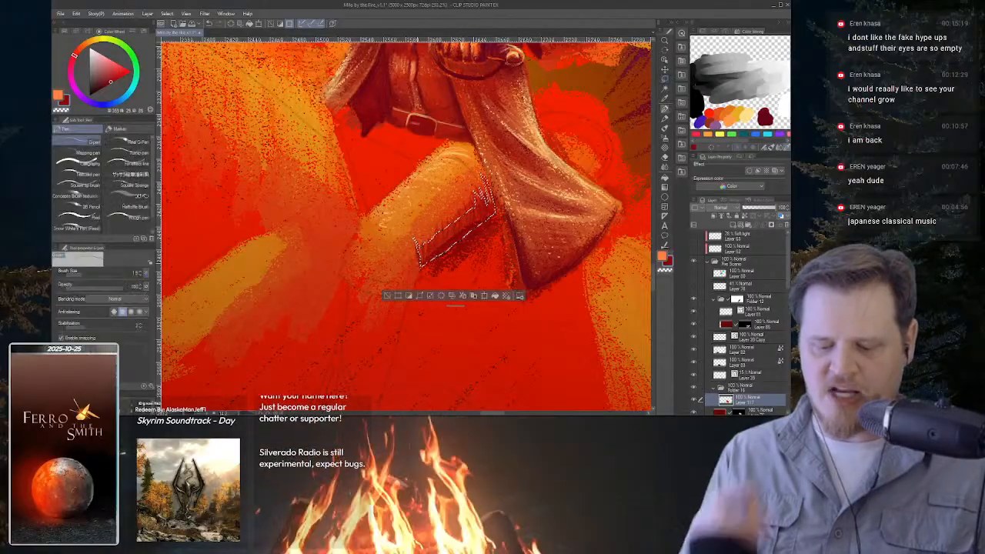
key(b)
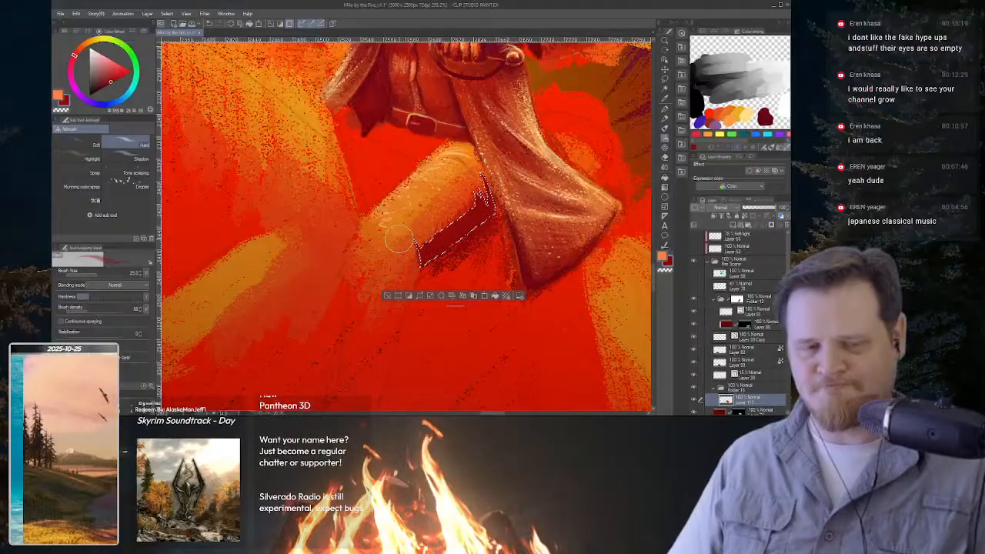
Sample a darker red from the coat's lower hem and deepen the selected thigh shadow with an enlarged pen.
key(i)
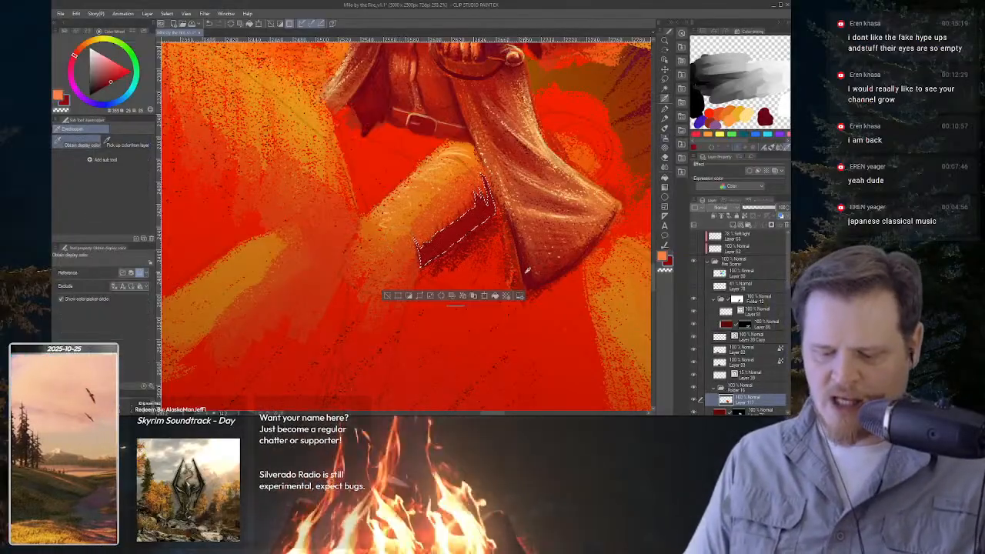
click(521, 273)
key(b)
key(b)
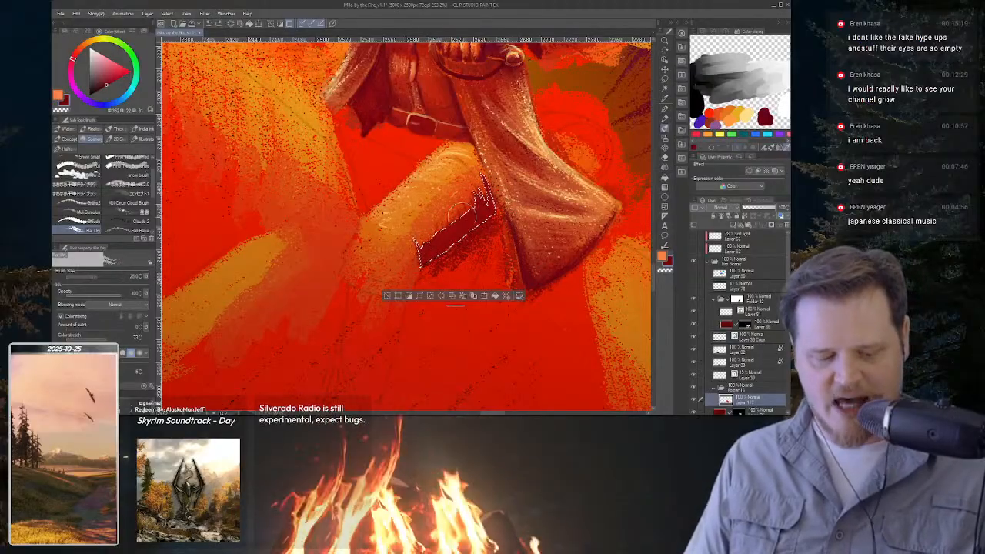
key(p)
key(])
key(])
key(])
key(])
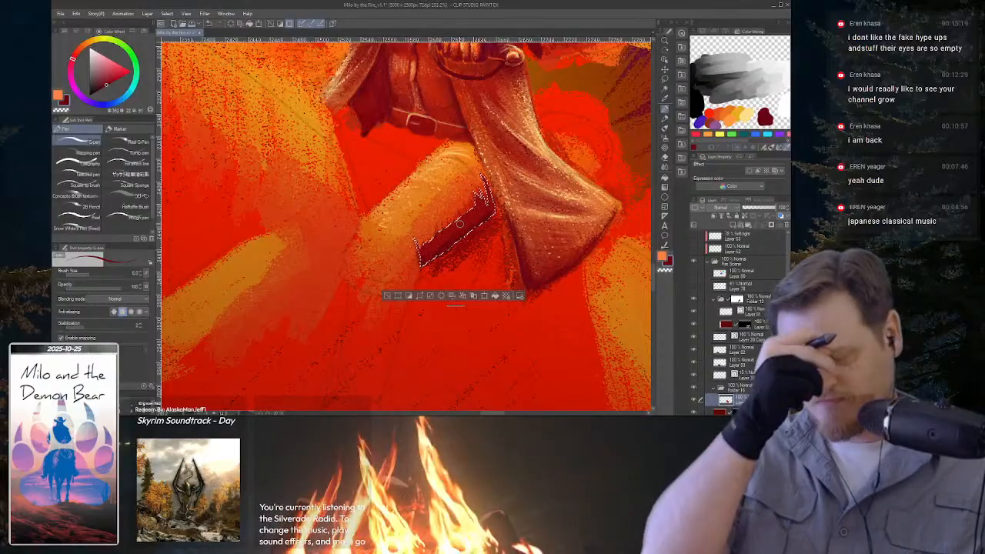
Blend the shadow under the thigh with a smaller textured brush and clear the selection.
key(b)
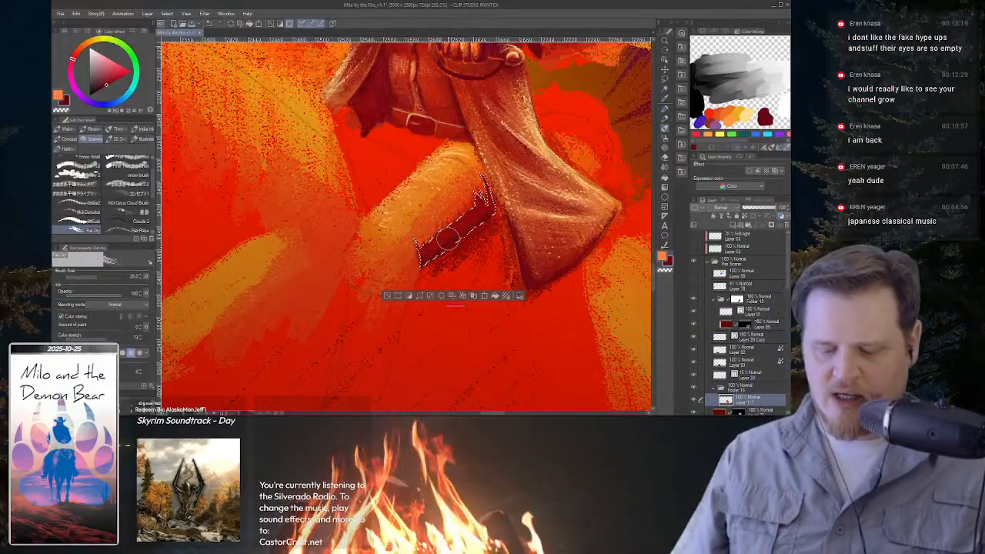
key([)
key([)
key([)
key([)
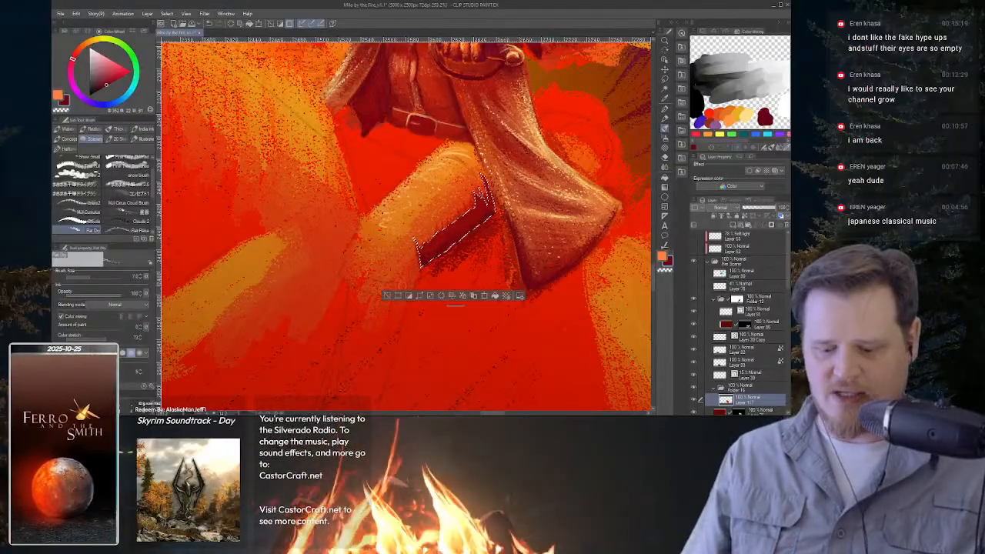
key(ctrl+d)
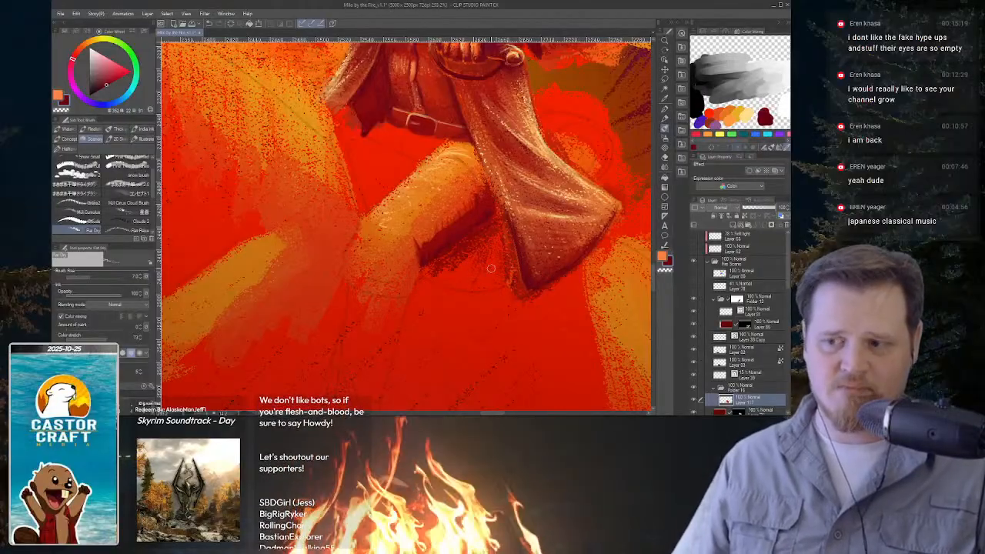
key(space)
scroll(490, 268, up, 5)
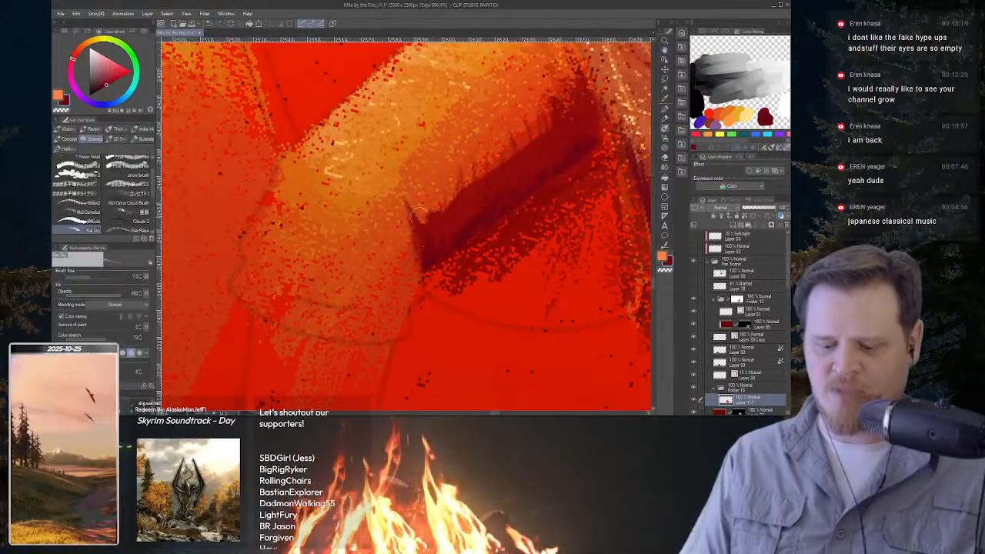
Soften the hatched upper edge of the dark red thigh shadow with the textured brush, reducing its size to 8.
drag(418, 217, 422, 236)
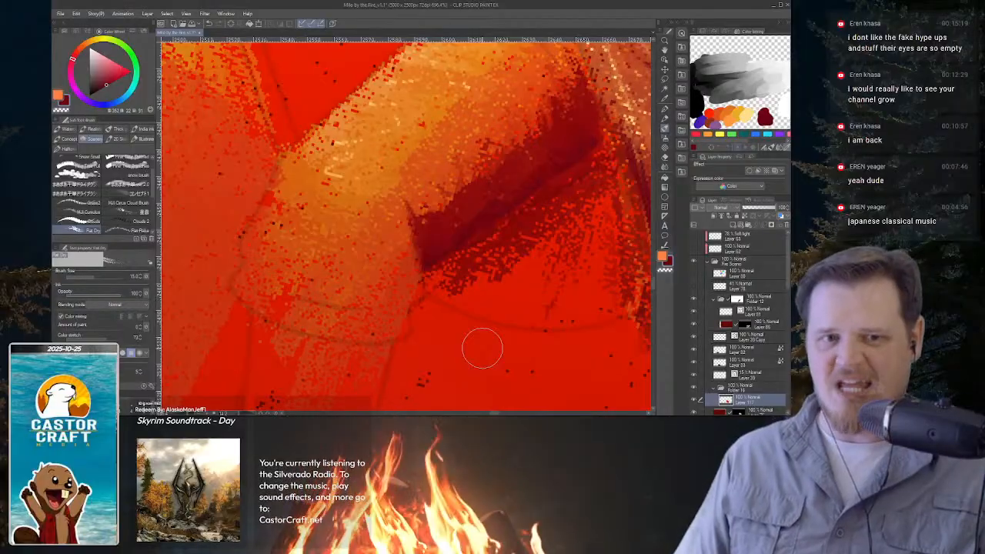
mouse_move(445, 213)
mouse_down()
mouse_move(426, 173)
mouse_move(422, 184)
mouse_move(433, 223)
mouse_move(438, 169)
mouse_move(434, 220)
mouse_up()
key(bracketleft)
key(bracketleft)
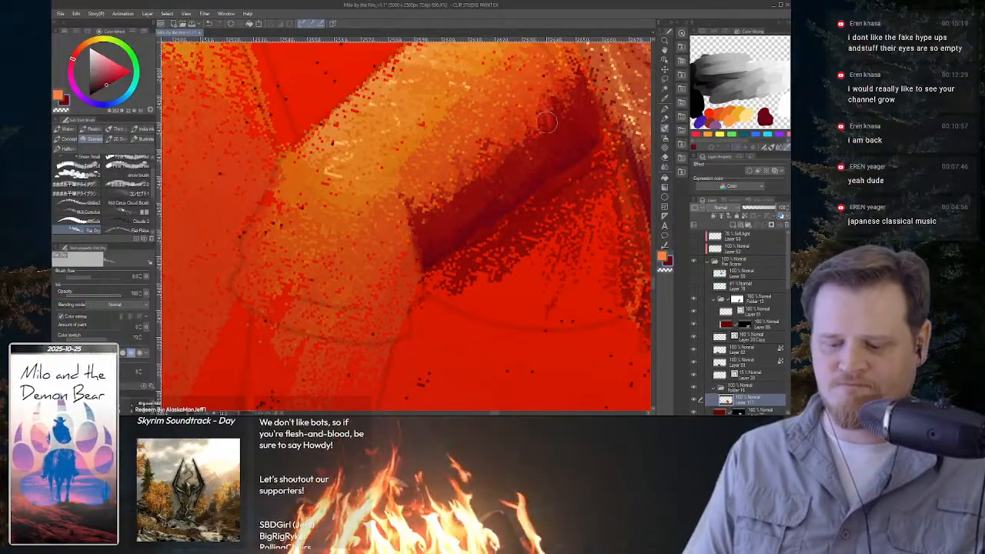
Stipple orange and dark red together along the middle of the thigh with the small textured brush.
key(ctrl+space)
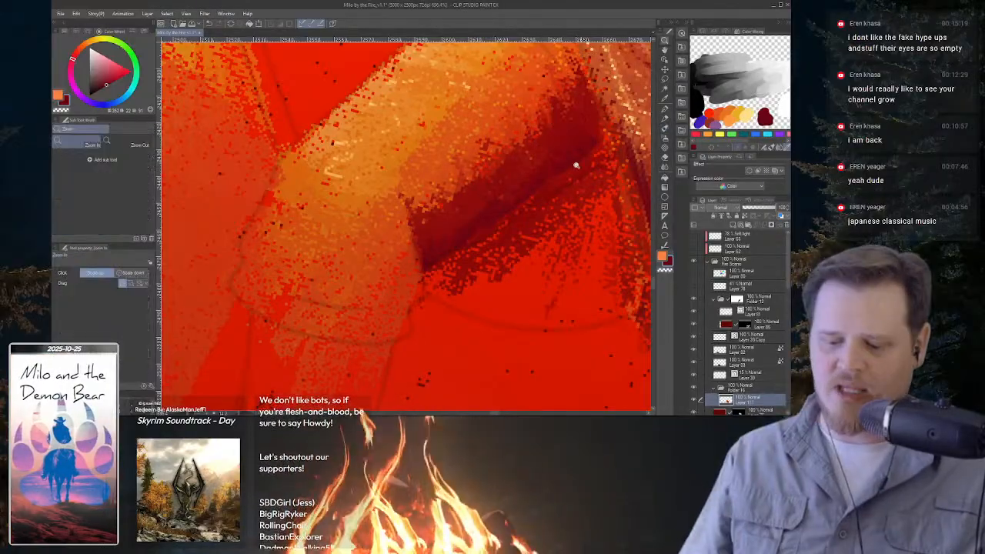
drag(576, 165, 537, 171)
key(space)
key(shift+space)
key(ctrl+space)
key(space)
key(shift+space)
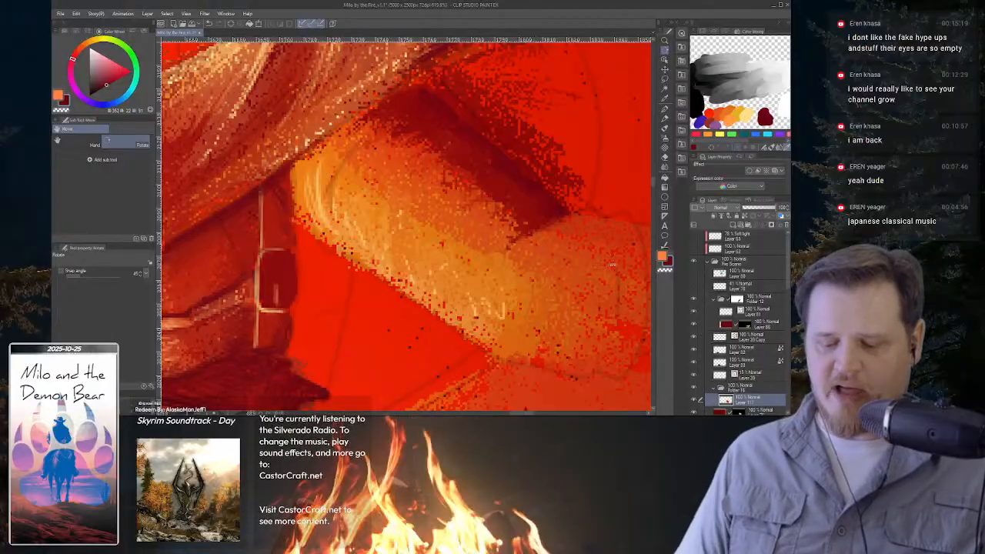
mouse_move(534, 223)
mouse_down()
mouse_move(543, 239)
mouse_move(518, 260)
mouse_up()
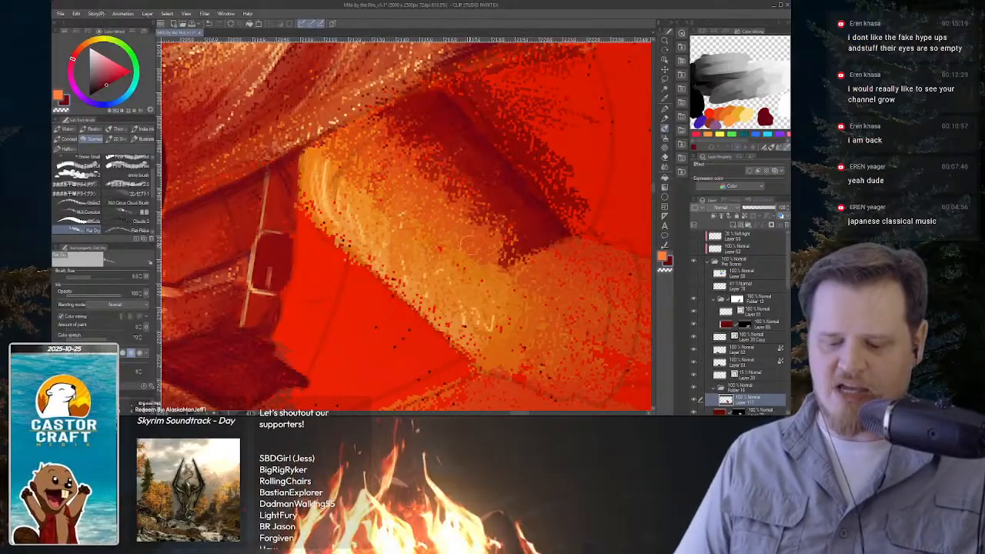
Smooth the transition between the orange thigh and its dark red shadow with the Blend tool at size 20.
key(shift+space)
mouse_move(504, 114)
mouse_down()
mouse_move(492, 319)
mouse_move(444, 336)
mouse_up()
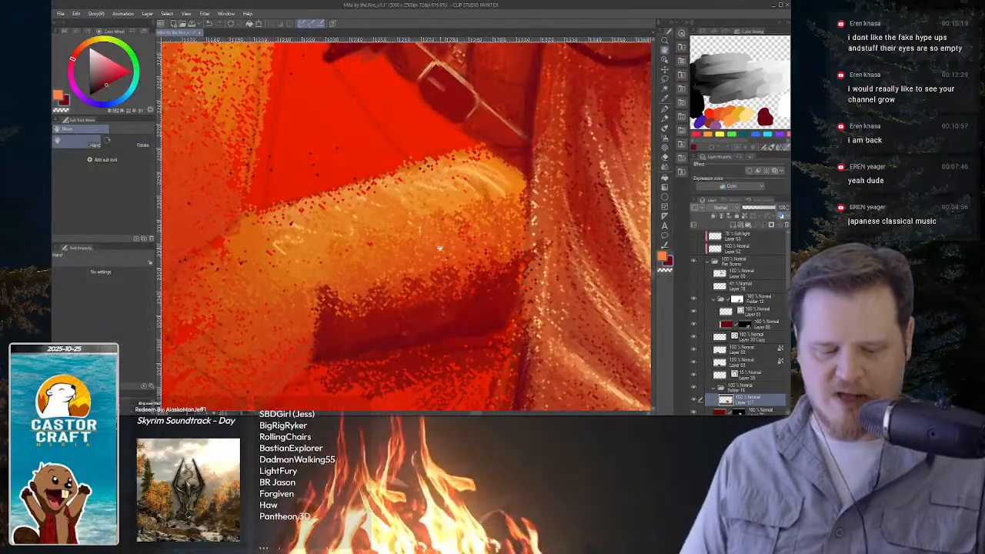
key(j)
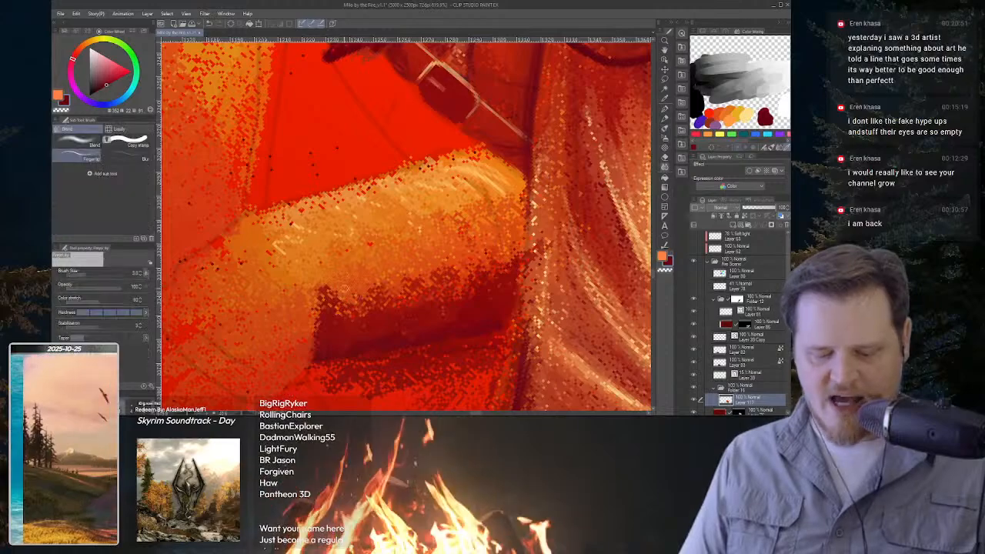
click(93, 144)
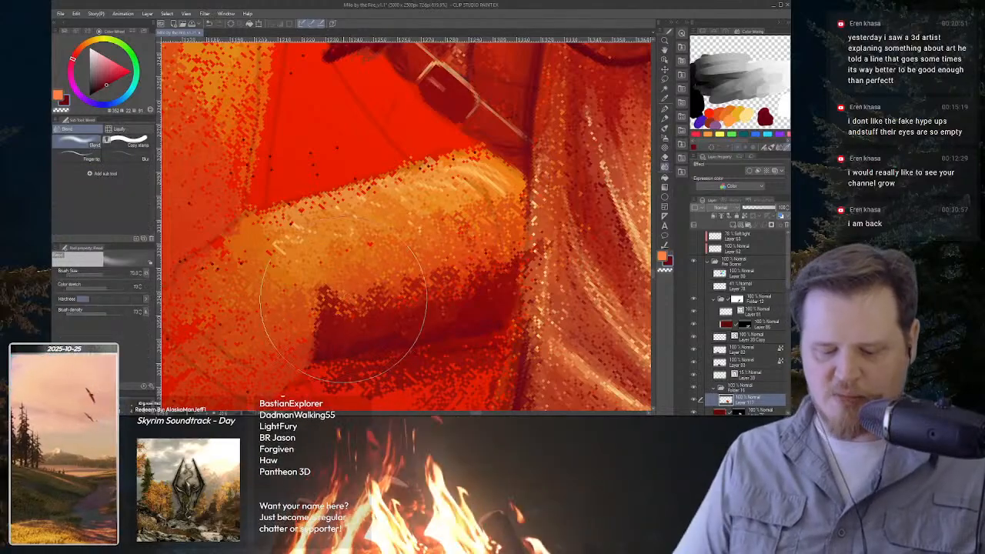
key(bracketleft)
key(bracketleft)
key(bracketleft)
key(bracketleft)
mouse_move(367, 278)
mouse_down()
mouse_move(338, 302)
mouse_move(330, 289)
mouse_move(372, 279)
mouse_move(389, 297)
mouse_move(469, 277)
mouse_move(500, 240)
mouse_move(473, 297)
mouse_move(407, 282)
mouse_move(418, 285)
mouse_up()
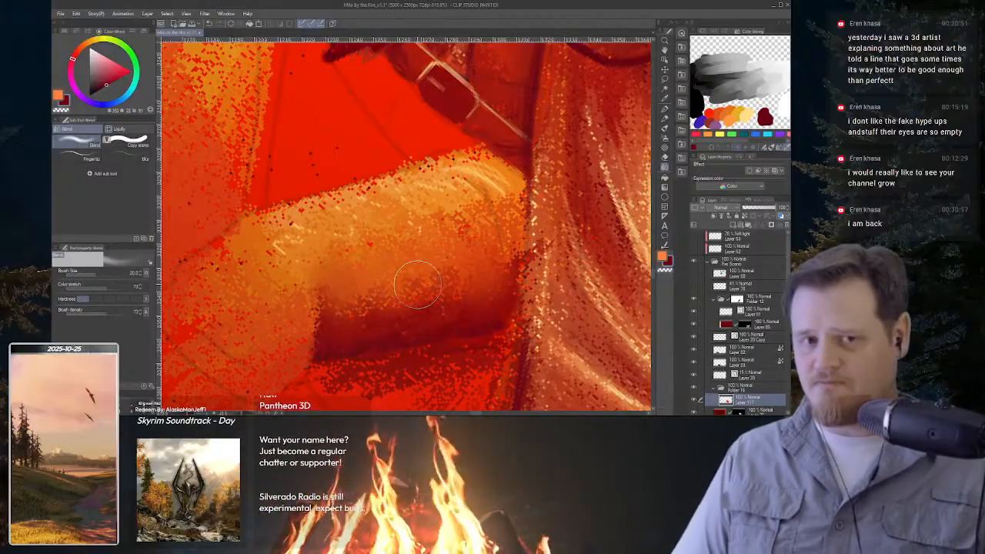
key(p)
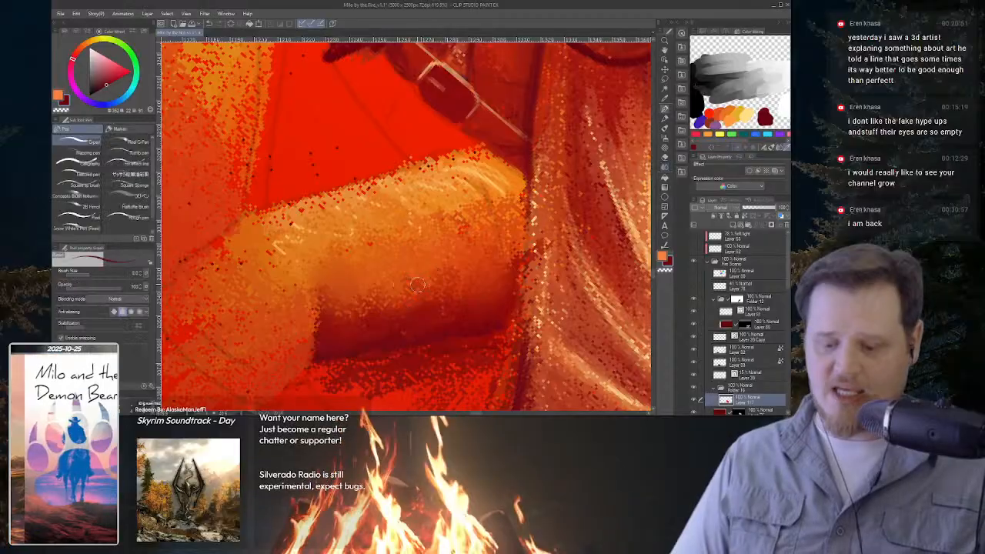
key(j)
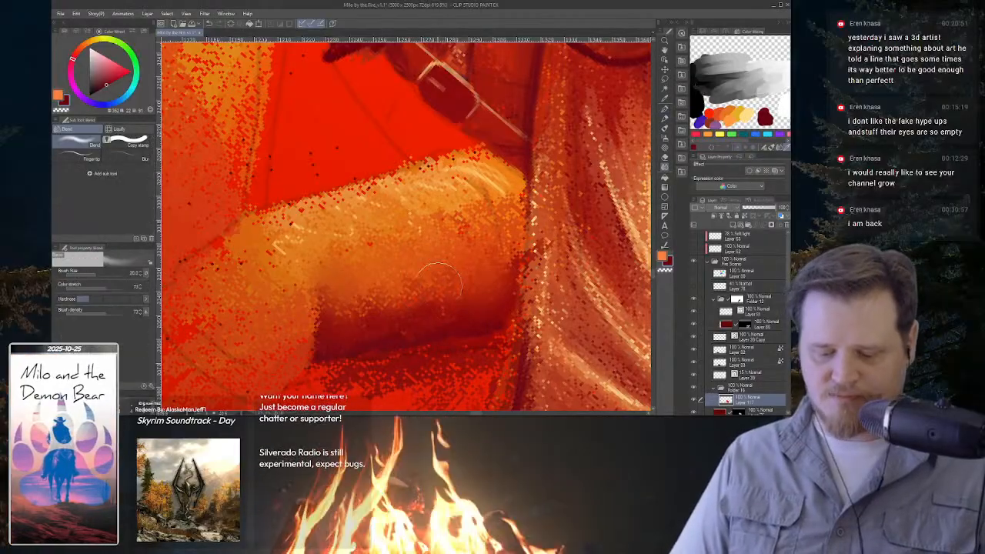
key(p)
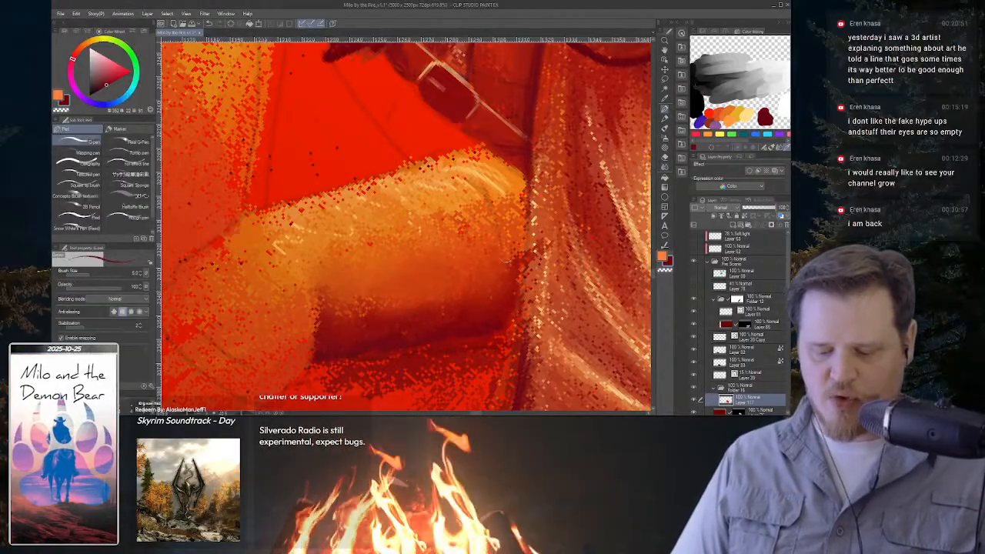
Restore grain over the smoothed thigh shadow with the textured brush enlarged to size 20.
key(b)
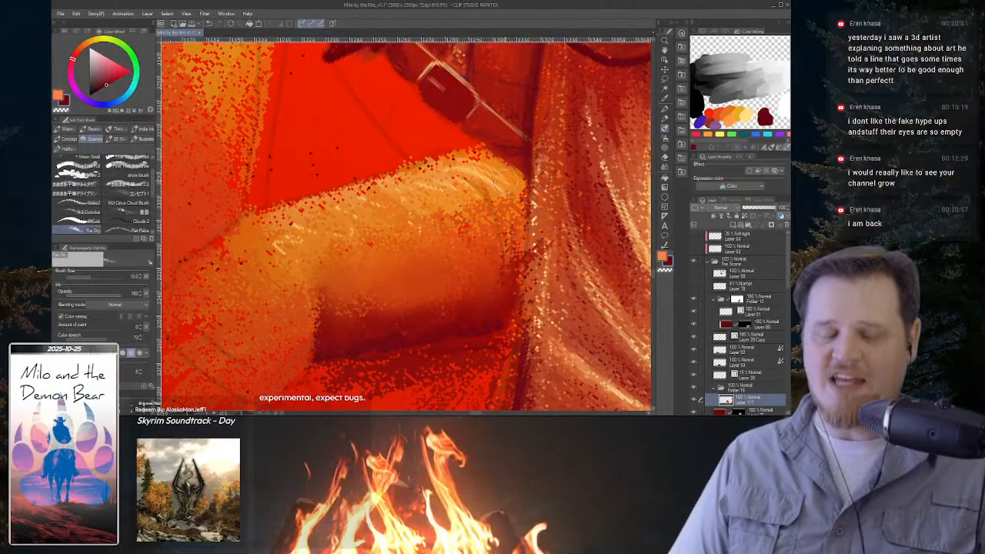
key(bracketright)
key(bracketright)
key(bracketright)
key(bracketright)
drag(482, 297, 479, 221)
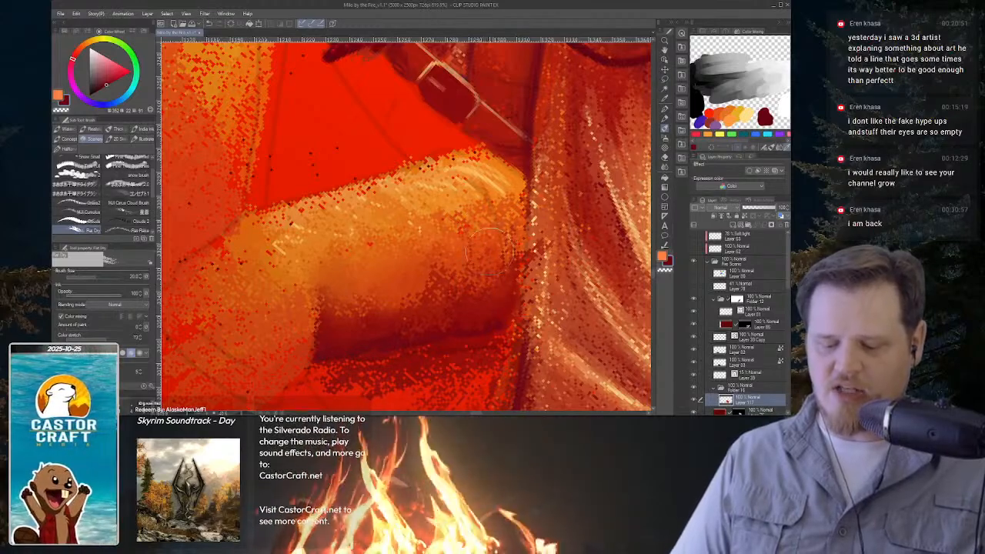
Stipple the shadow transition along the thigh toward the coat with the textured brush at size 15.
key(r)
mouse_move(387, 275)
mouse_down()
mouse_move(411, 277)
mouse_move(436, 201)
mouse_up()
key(b)
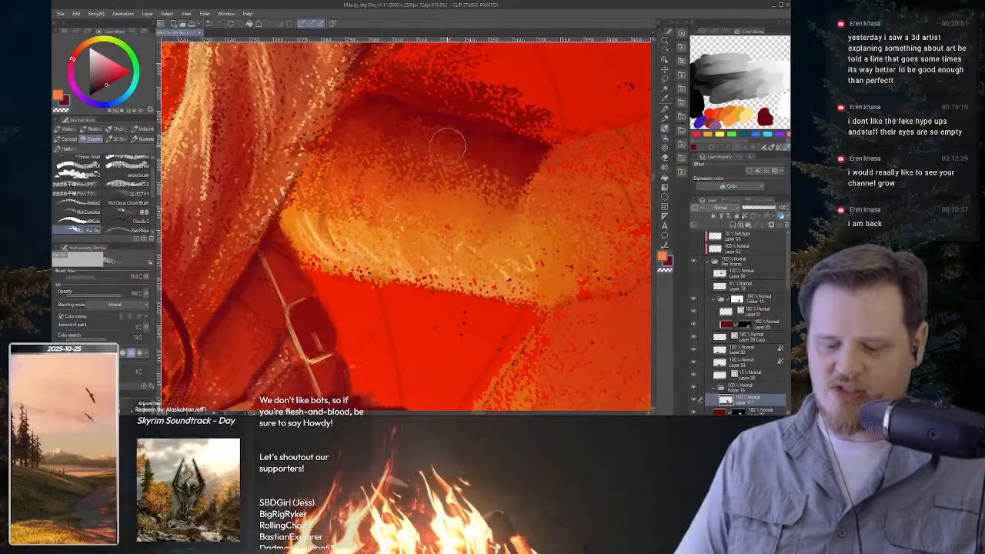
key(shift+space)
drag(455, 148, 424, 342)
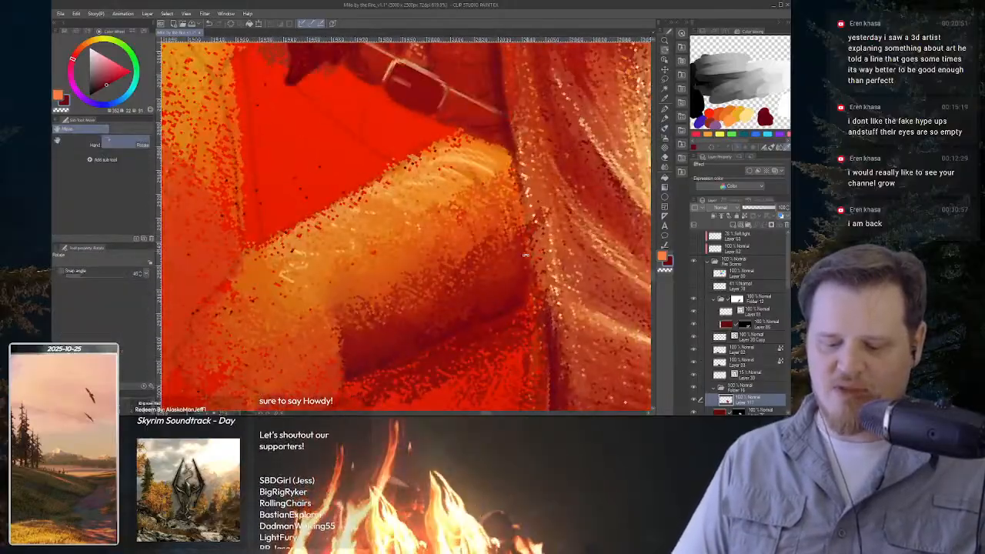
key(space)
drag(526, 254, 568, 242)
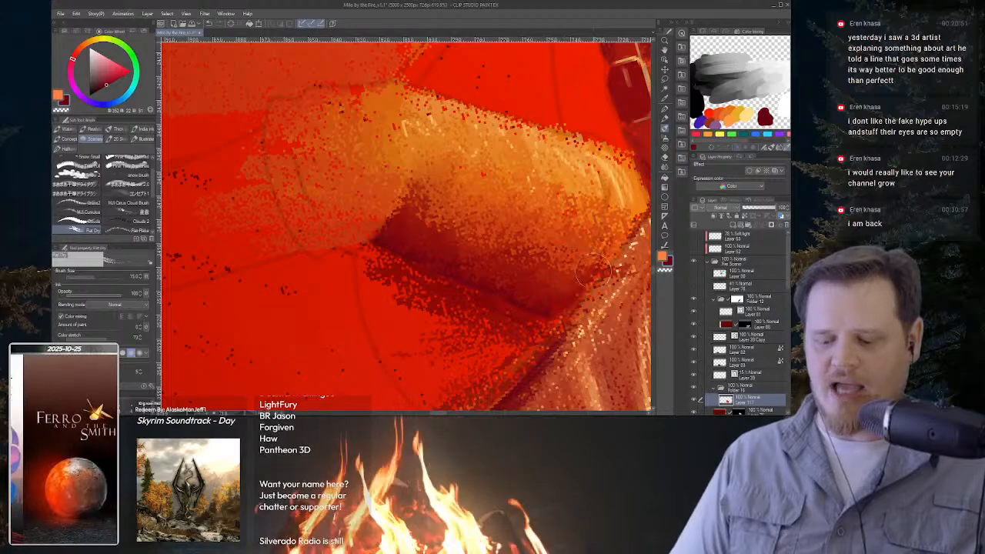
Sample a muted red from the coat and paint it over the thigh's upper end beside the coat edge.
key(ctrl+space)
mouse_move(608, 271)
mouse_down()
mouse_move(597, 202)
mouse_move(436, 126)
mouse_move(501, 310)
mouse_move(491, 142)
mouse_move(507, 193)
mouse_up()
key(shift+space)
key(space)
key(shift+space)
key(ctrl+space)
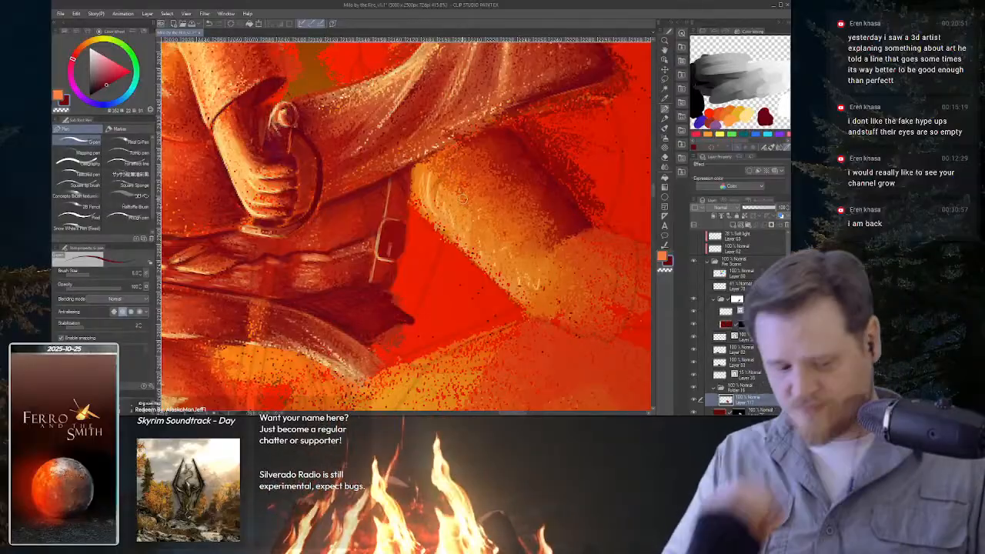
key(alt)
alt+click(534, 55)
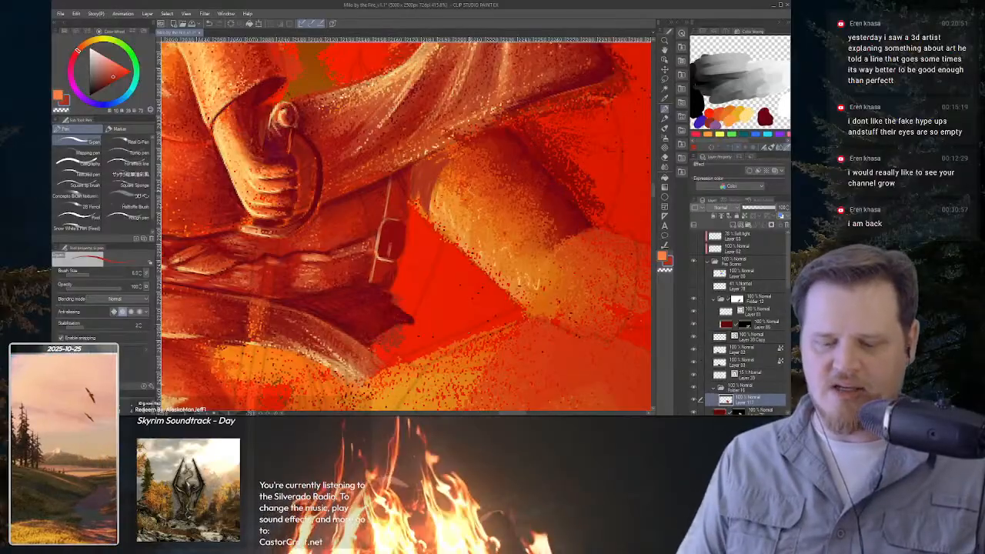
Cover the bright orange outer side of the thigh with pen strokes of the sampled muted red down toward the knee.
key(shift+space)
drag(556, 246, 462, 335)
mouse_move(456, 264)
mouse_down()
mouse_move(454, 206)
mouse_move(489, 126)
mouse_up()
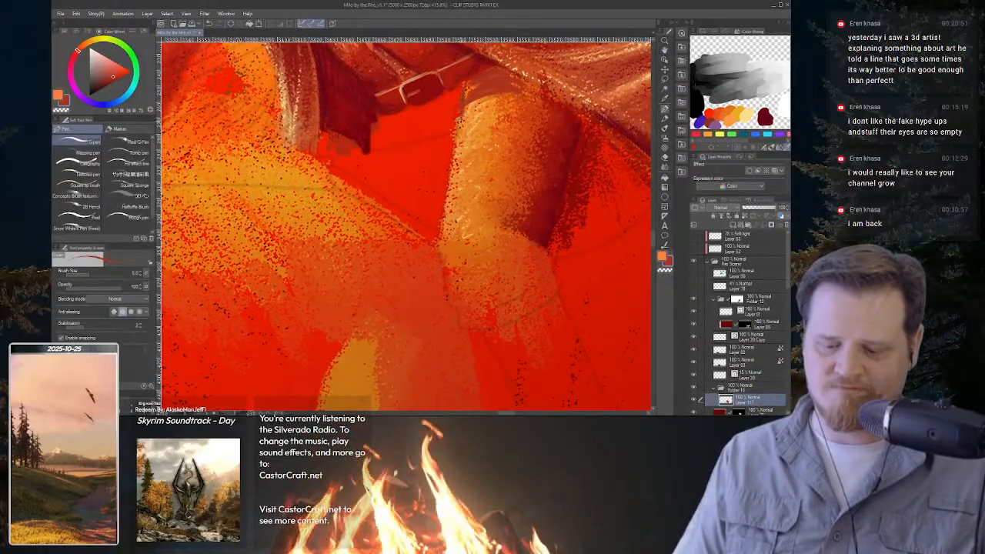
drag(466, 94, 445, 235)
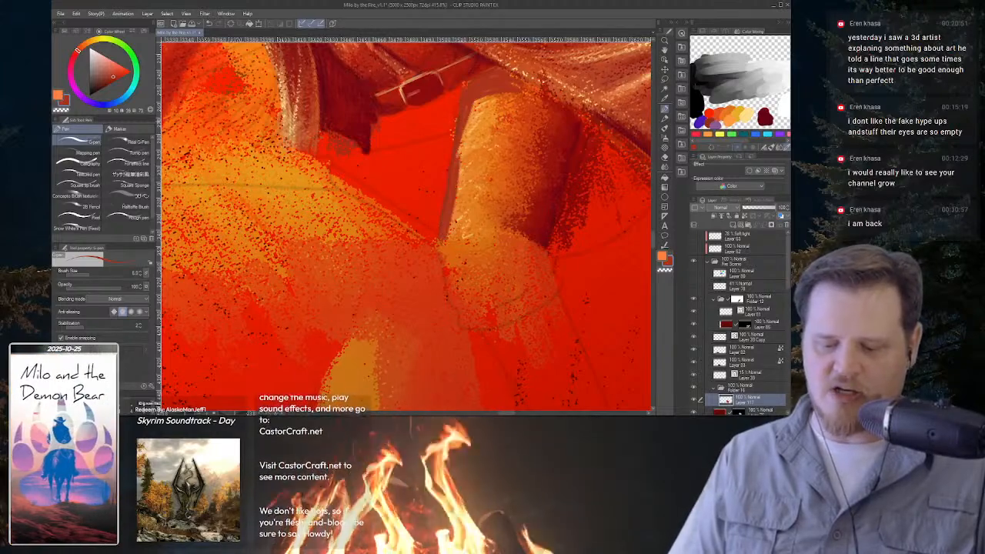
mouse_move(462, 185)
mouse_down()
mouse_move(474, 100)
mouse_move(483, 99)
mouse_move(462, 192)
mouse_up()
mouse_move(479, 89)
mouse_down()
mouse_move(471, 183)
mouse_move(504, 90)
mouse_move(497, 175)
mouse_move(503, 162)
mouse_move(445, 242)
mouse_move(475, 177)
mouse_move(500, 184)
mouse_up()
Blend the muted red near the coat into the thigh's orange middle with the textured brush.
key(r)
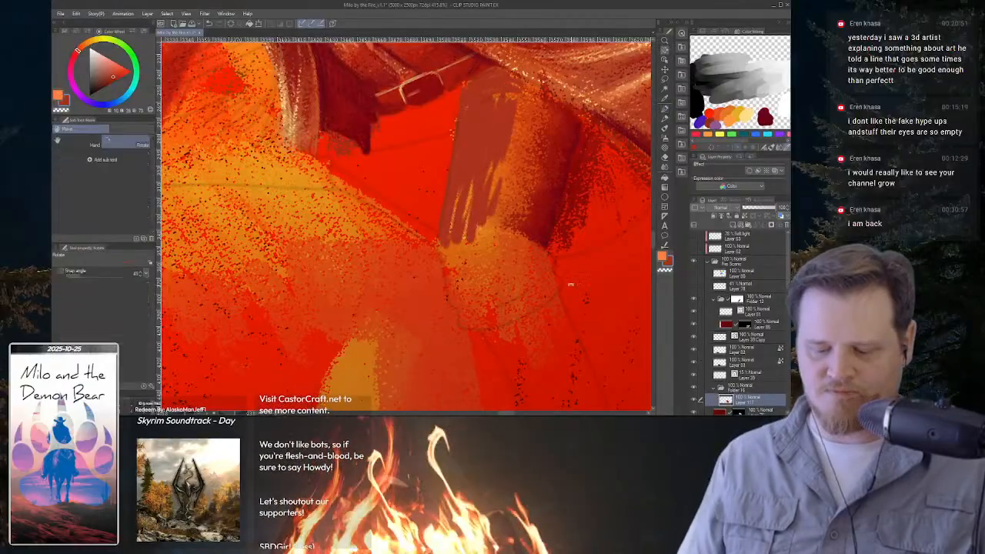
drag(570, 285, 510, 220)
key(b)
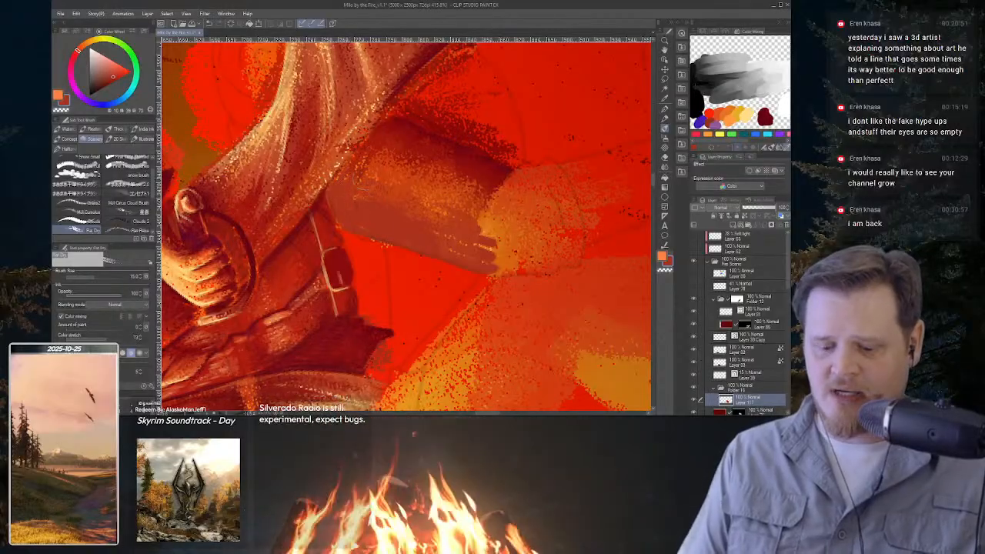
drag(371, 175, 395, 136)
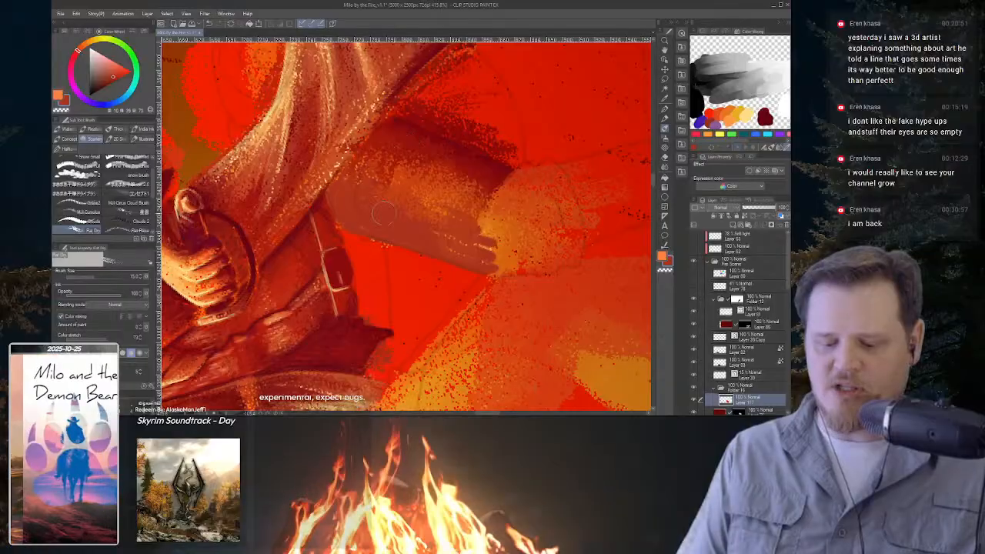
Blend the streaky ends of the muted red into the orange above the knee with the textured brush.
key(shift+space)
drag(416, 147, 320, 370)
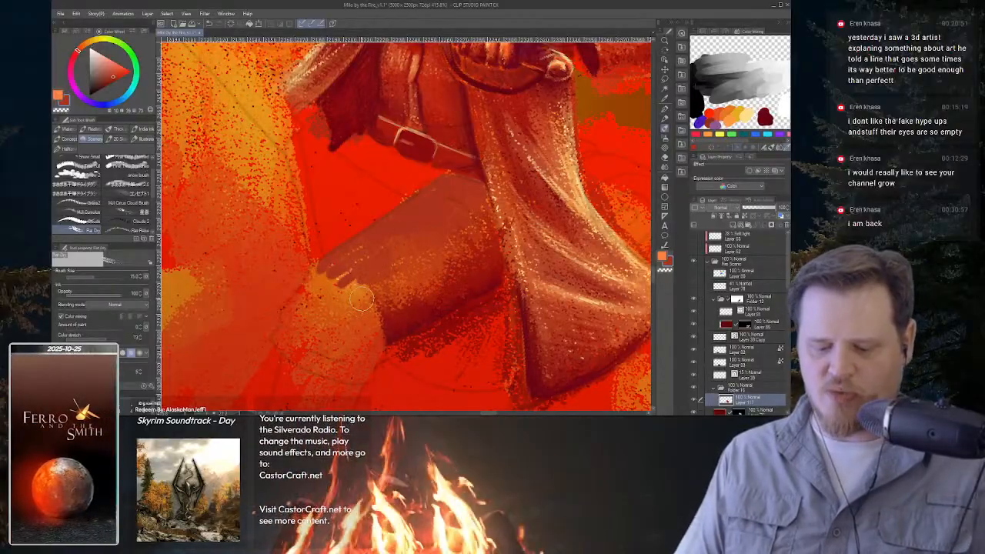
mouse_move(337, 276)
mouse_down()
mouse_move(375, 238)
mouse_move(375, 304)
mouse_up()
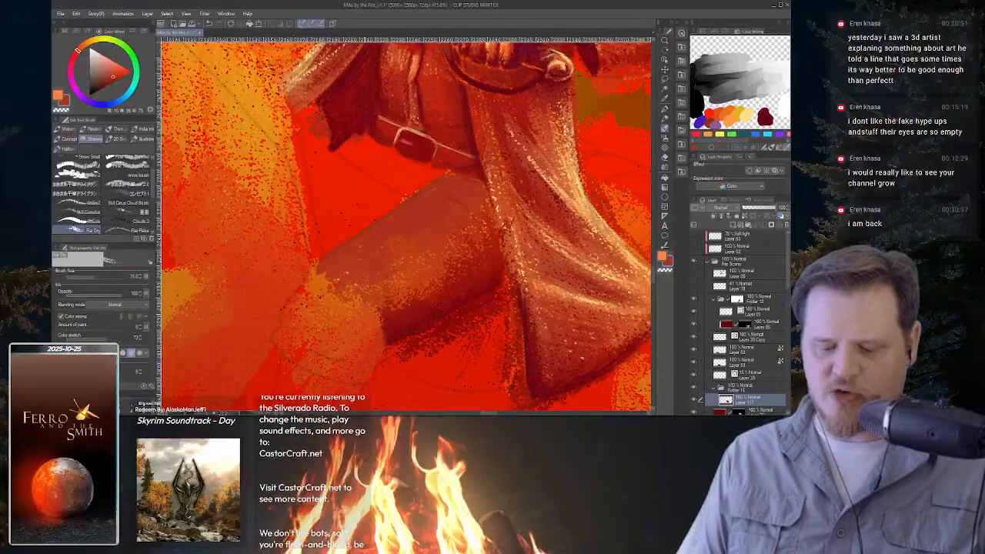
mouse_move(412, 274)
mouse_down()
mouse_move(393, 318)
mouse_move(409, 283)
mouse_move(425, 278)
mouse_move(384, 308)
mouse_up()
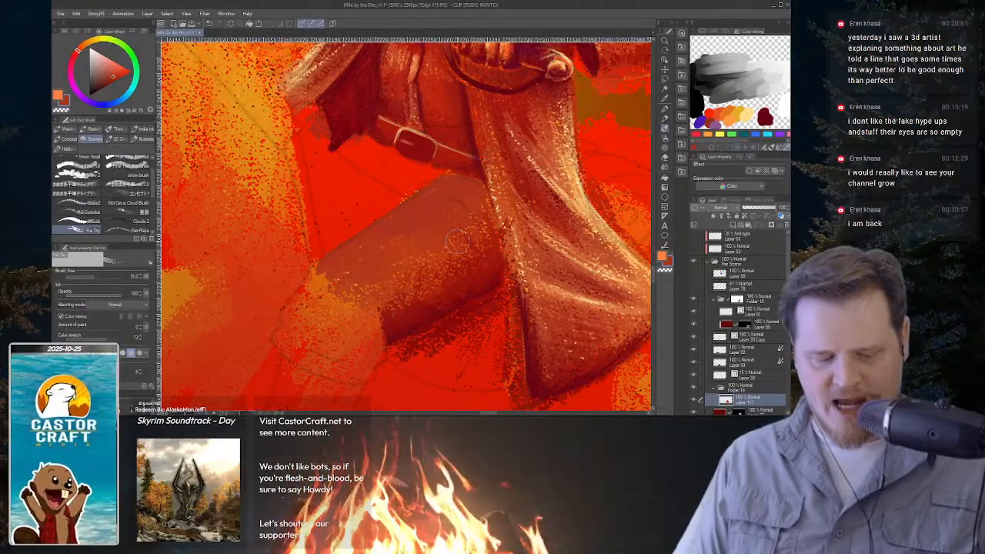
Sample a pale yellow from the coat's highlight and scribble zigzag highlights along the thigh's outer edge with the pen.
key(i)
click(579, 196)
key(b)
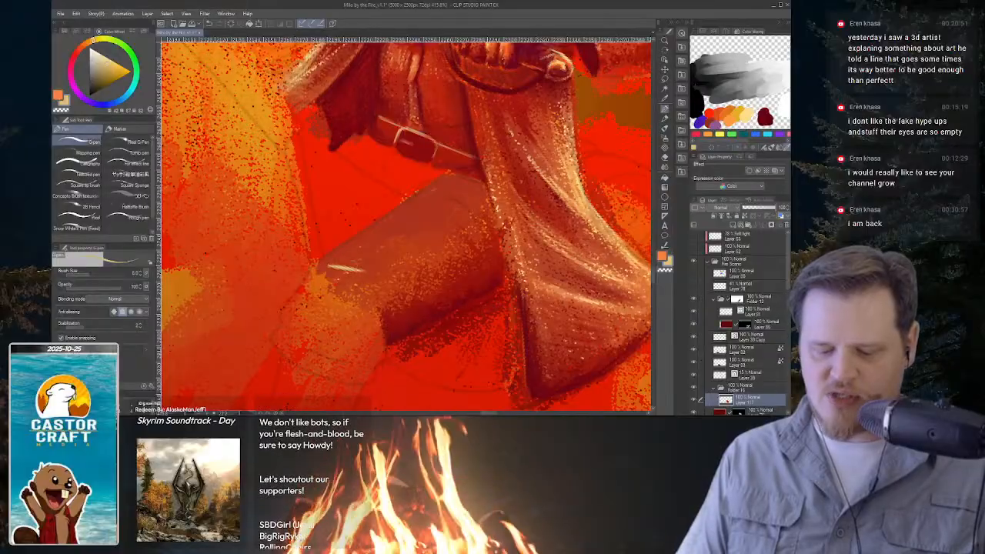
mouse_move(356, 258)
mouse_down()
mouse_move(441, 206)
mouse_move(436, 197)
mouse_up()
key(r)
mouse_move(493, 277)
mouse_down()
mouse_move(499, 186)
mouse_move(436, 130)
mouse_up()
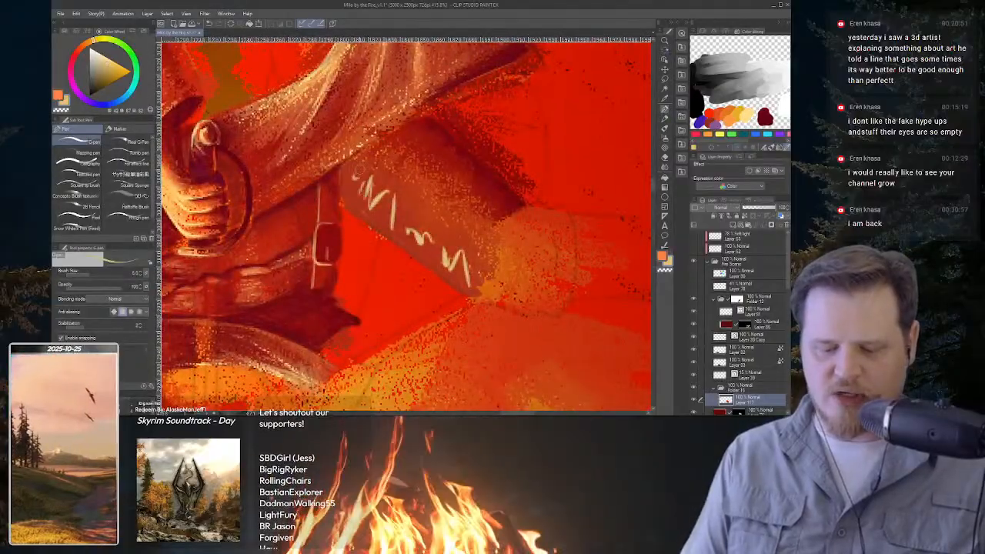
Break the zigzag thigh highlights into speckled texture with the textured brush at size 10.
key(b)
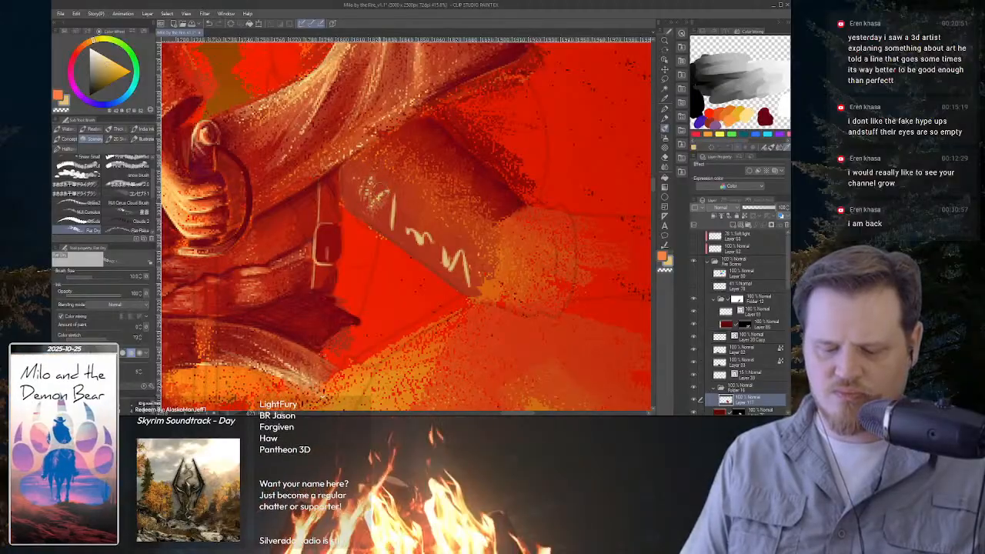
drag(391, 231, 396, 222)
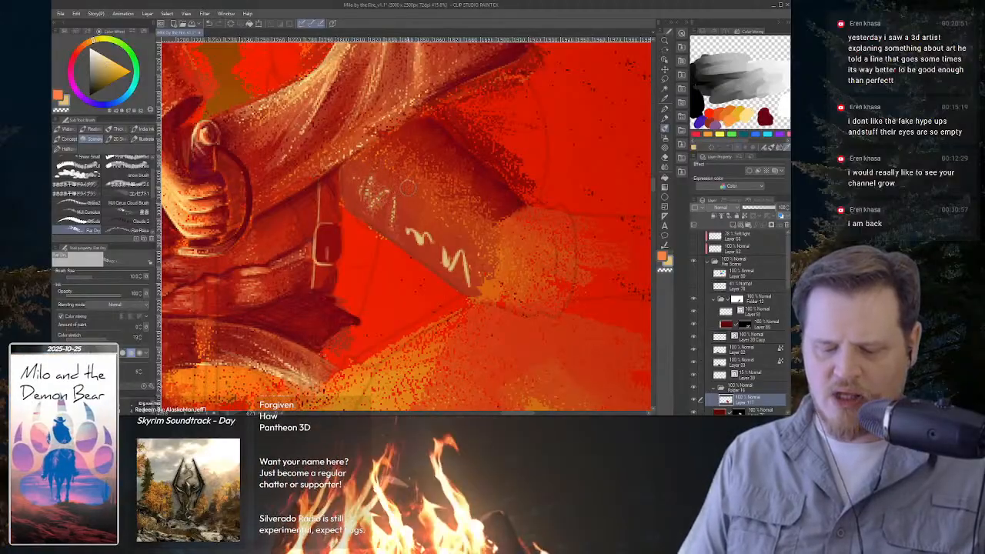
key(shift+space)
mouse_move(471, 246)
mouse_down()
mouse_move(469, 310)
mouse_move(441, 268)
mouse_up()
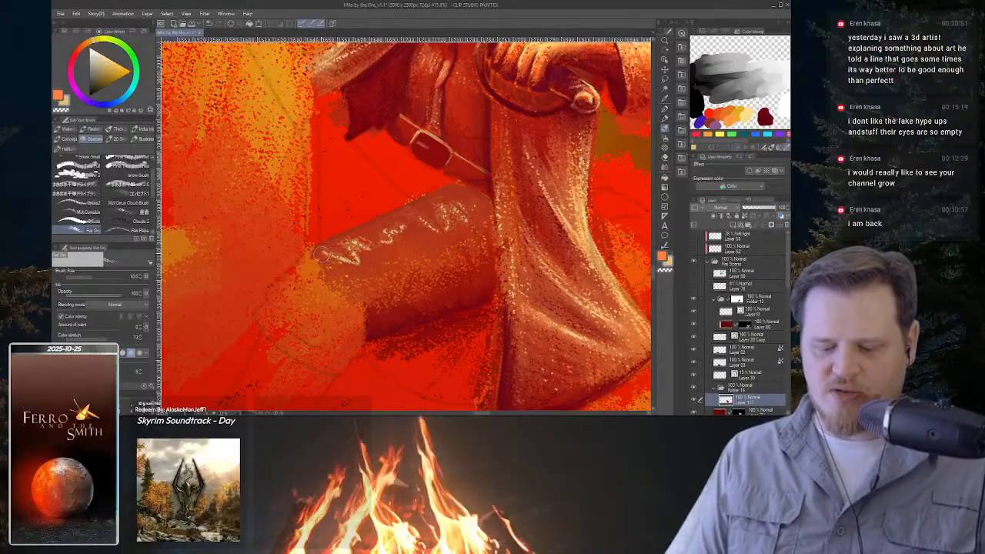
drag(325, 259, 339, 258)
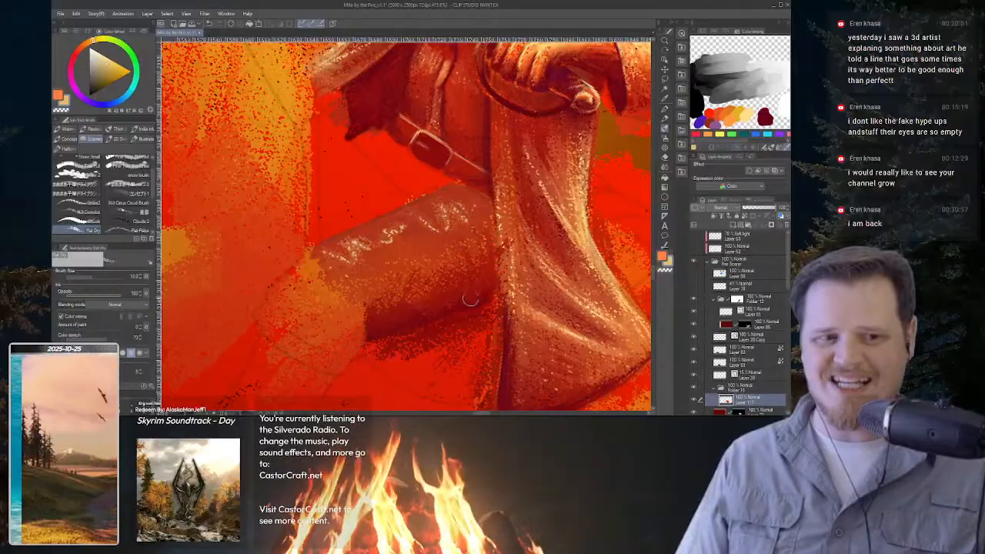
Lasso a zigzag shape over the upper thigh highlight and fill it with pale yellow using the hard airbrush.
key(r)
drag(331, 347, 539, 326)
key(ctrl+space)
drag(408, 202, 475, 174)
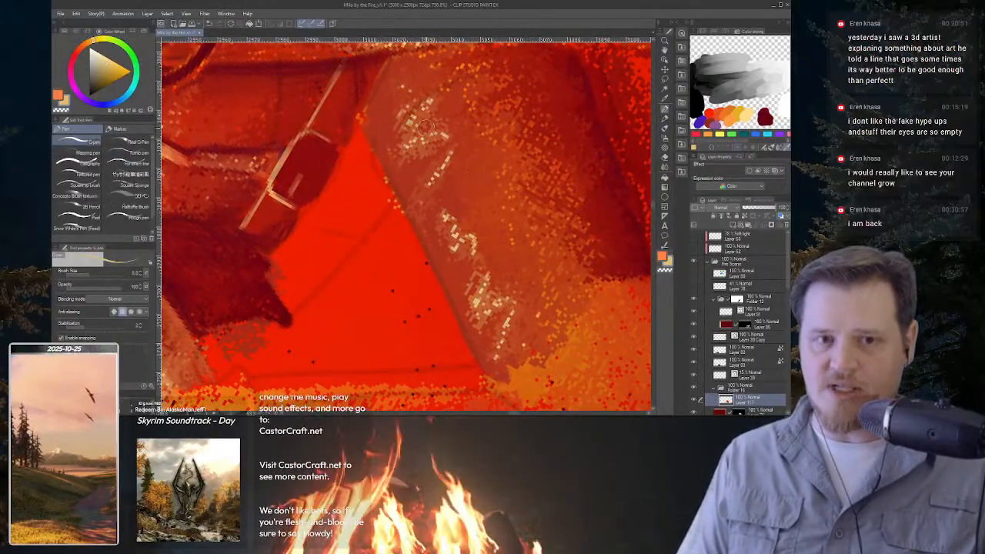
key(m)
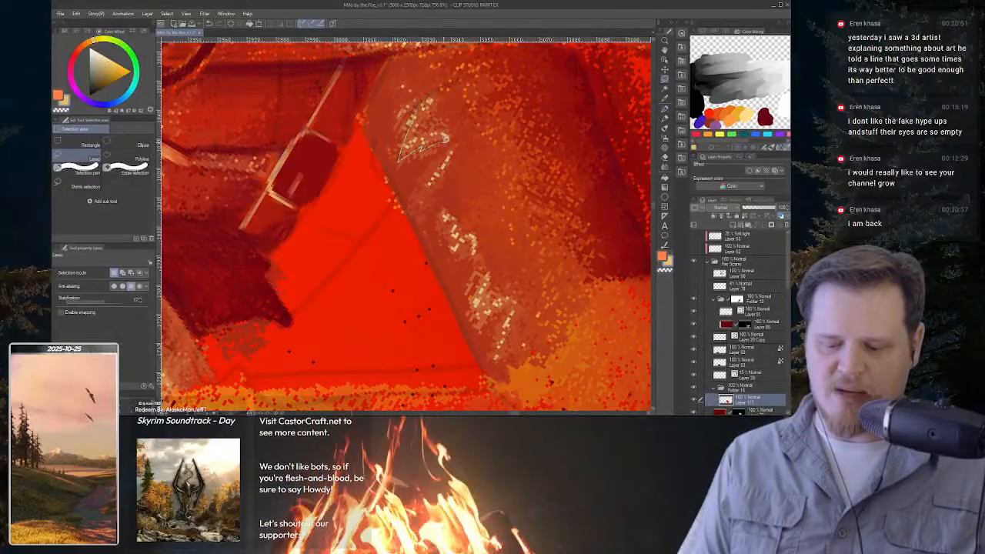
mouse_move(445, 139)
mouse_down()
mouse_move(420, 202)
mouse_move(456, 139)
mouse_up()
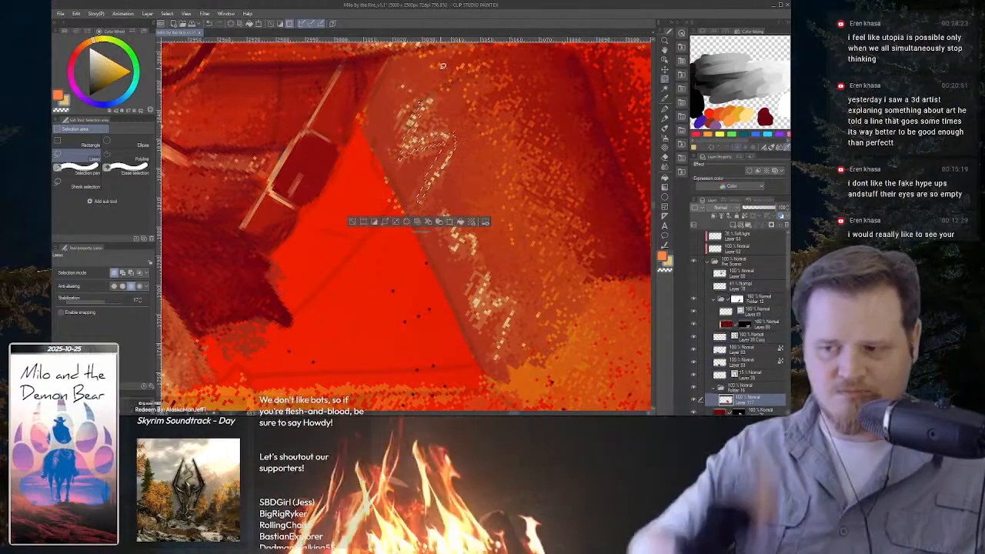
key(b)
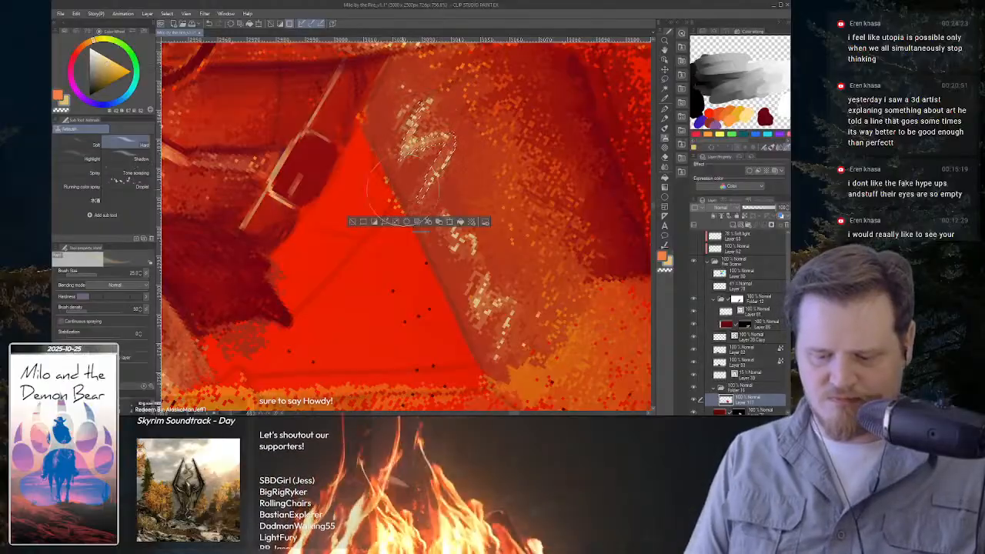
click(354, 223)
Hatch pale yellow pen strokes along the thigh's outer edge, from the upper zigzag highlight to the knee.
key(ctrl+space)
drag(531, 223, 481, 300)
key(space)
key(shift+space)
key(ctrl+space)
drag(477, 254, 492, 188)
key(space)
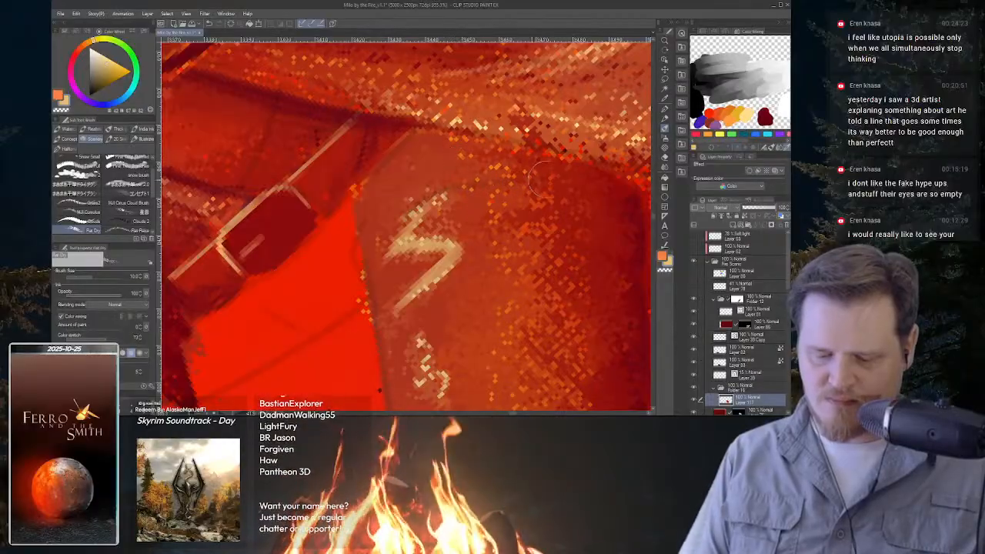
mouse_move(525, 211)
mouse_down()
mouse_move(488, 176)
mouse_move(516, 286)
mouse_move(521, 259)
mouse_move(489, 312)
mouse_up()
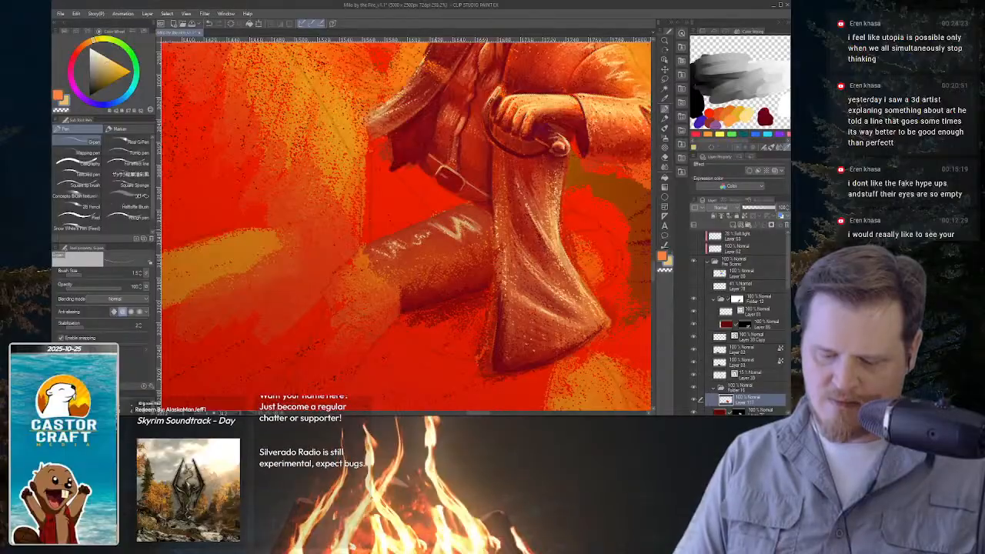
drag(508, 292, 434, 109)
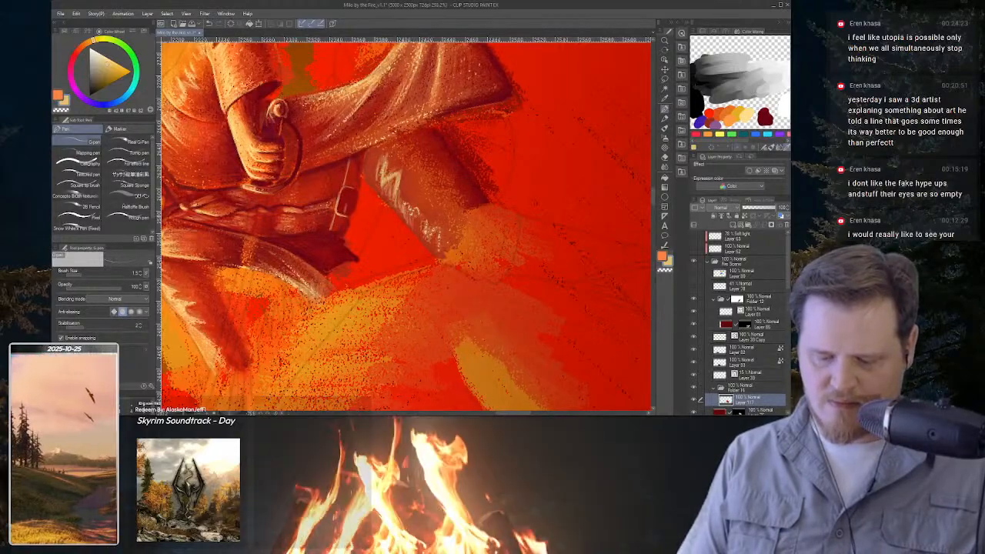
drag(556, 223, 452, 358)
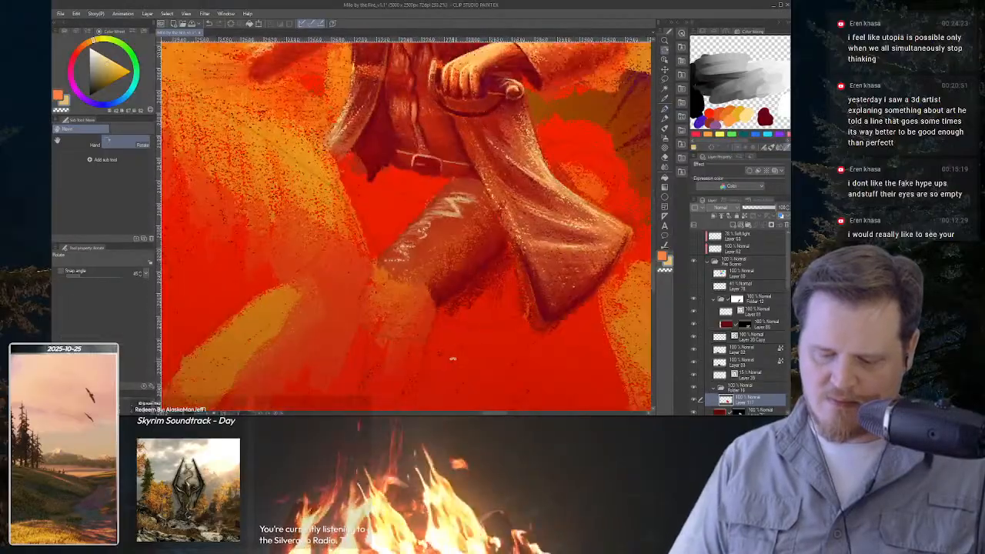
drag(403, 231, 502, 210)
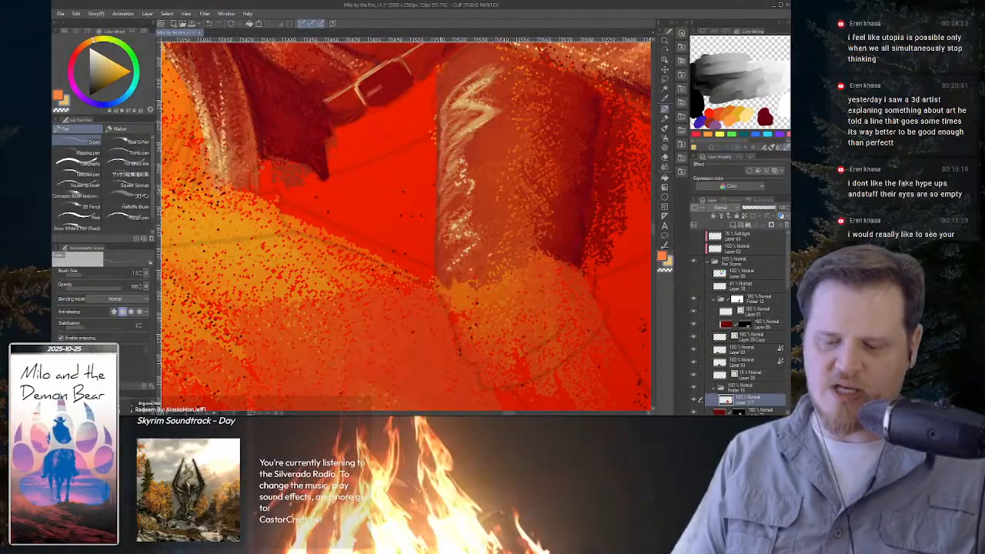
Build up denser pale hatching along the lower outer edge of the thigh, around the speckled highlights.
drag(502, 271, 443, 265)
drag(516, 286, 468, 221)
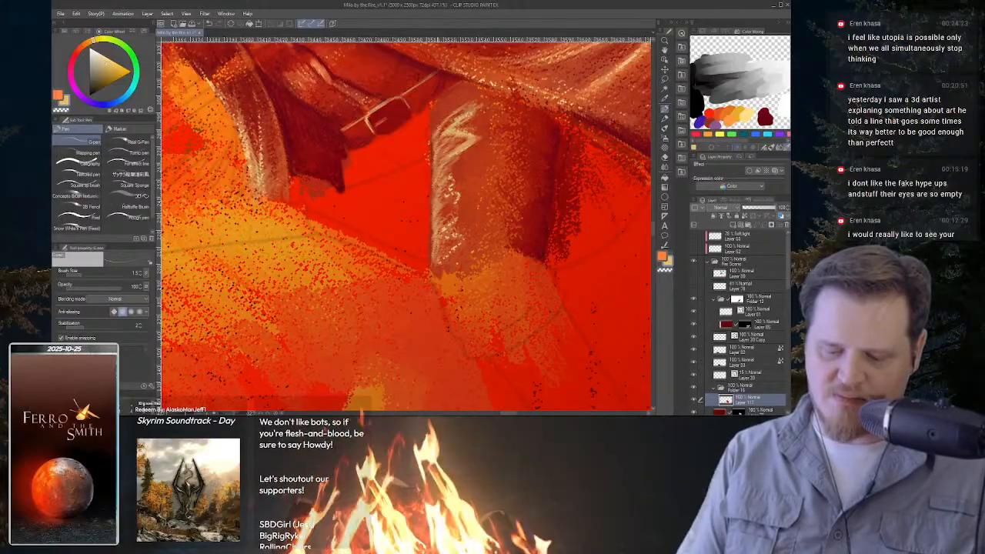
drag(550, 213, 472, 162)
scroll(471, 161, up, 4)
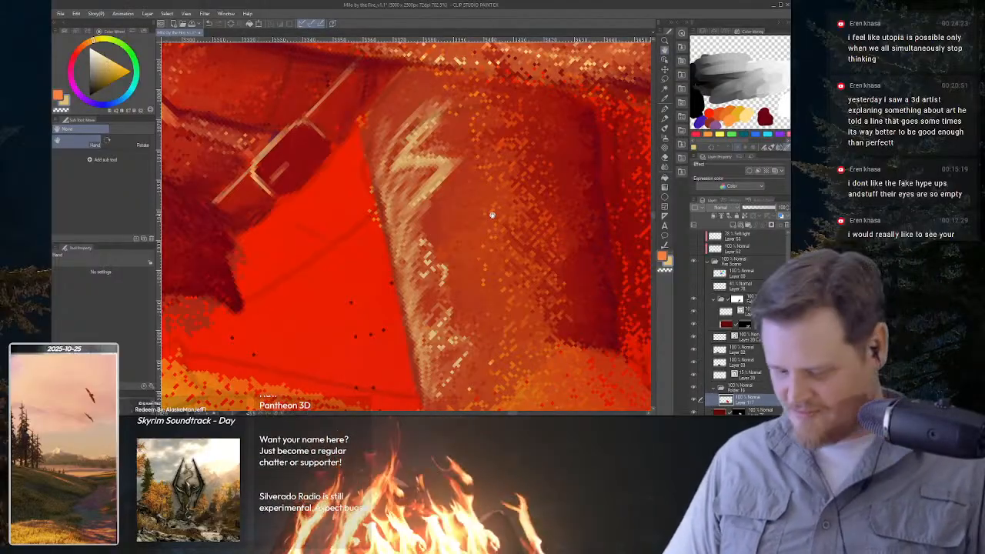
Sample the thigh's red-orange beside the upper zigzag highlight and carve into the highlight's edges and gaps with the pen.
key(p)
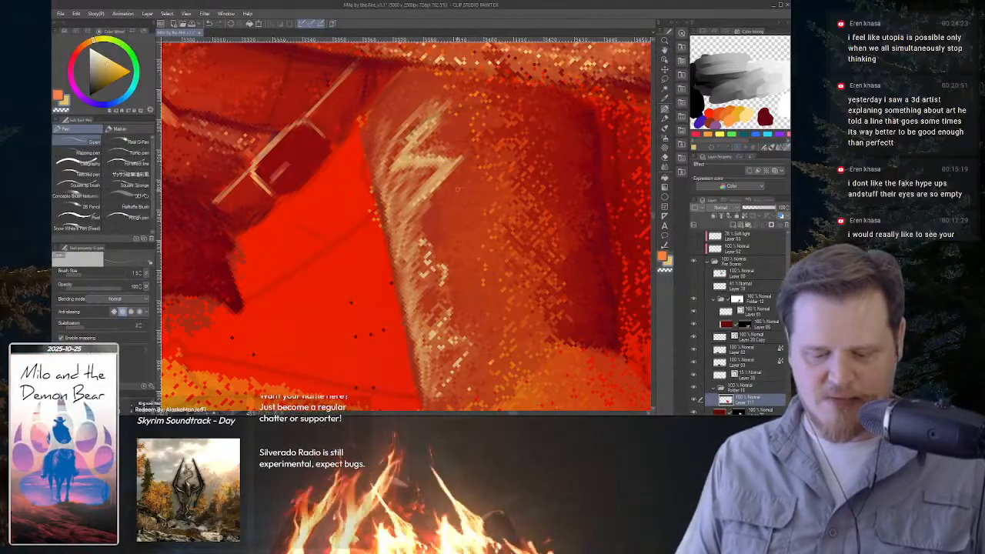
key(x)
alt+click(461, 175)
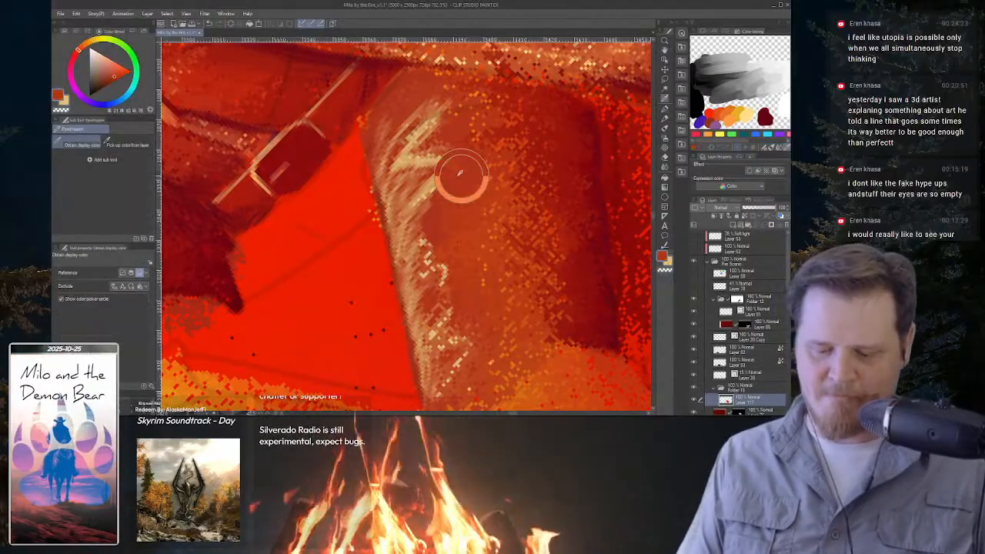
mouse_move(465, 156)
mouse_down()
mouse_move(427, 199)
mouse_move(440, 181)
mouse_move(415, 155)
mouse_move(494, 238)
mouse_move(489, 274)
mouse_move(439, 271)
mouse_up()
drag(490, 248, 498, 91)
mouse_move(414, 221)
mouse_down()
mouse_move(386, 251)
mouse_move(376, 239)
mouse_up()
mouse_move(397, 205)
mouse_down()
mouse_move(369, 244)
mouse_move(373, 257)
mouse_up()
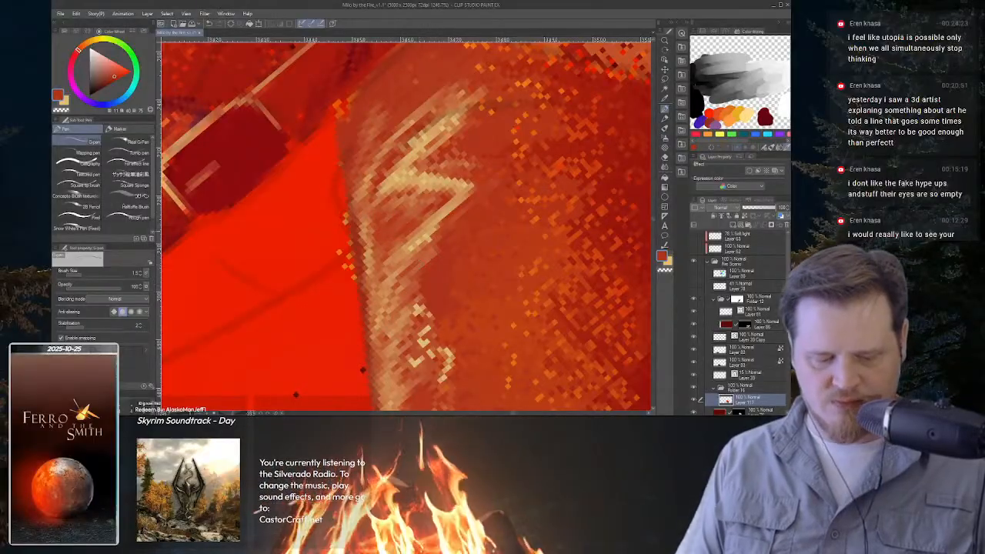
Hatch short pale yellow strokes from the upper zigzag's bends back to the thigh's outer edge.
key(x)
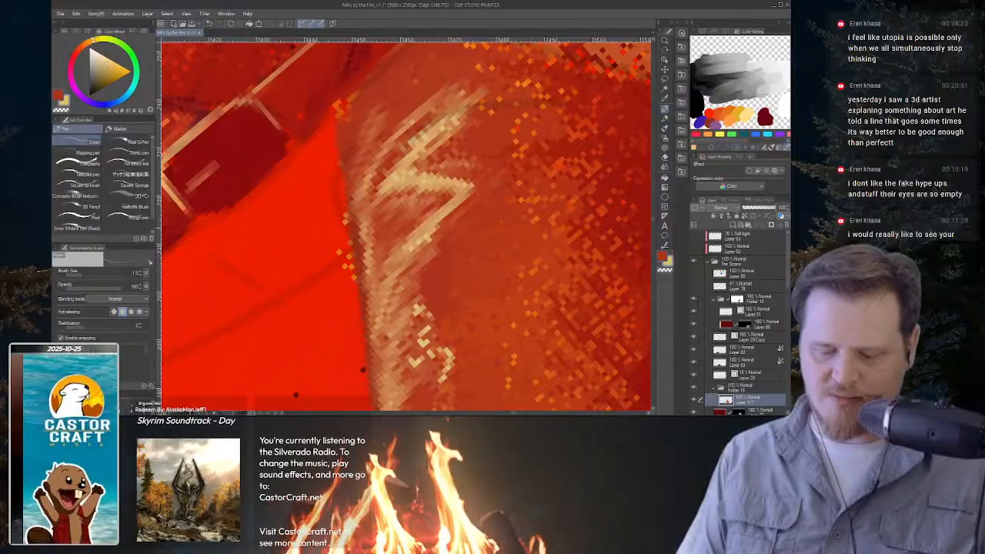
mouse_move(454, 190)
mouse_down()
mouse_move(417, 226)
mouse_move(411, 206)
mouse_move(395, 208)
mouse_up()
drag(414, 189, 383, 204)
drag(397, 189, 367, 202)
drag(383, 174, 365, 199)
drag(407, 142, 372, 189)
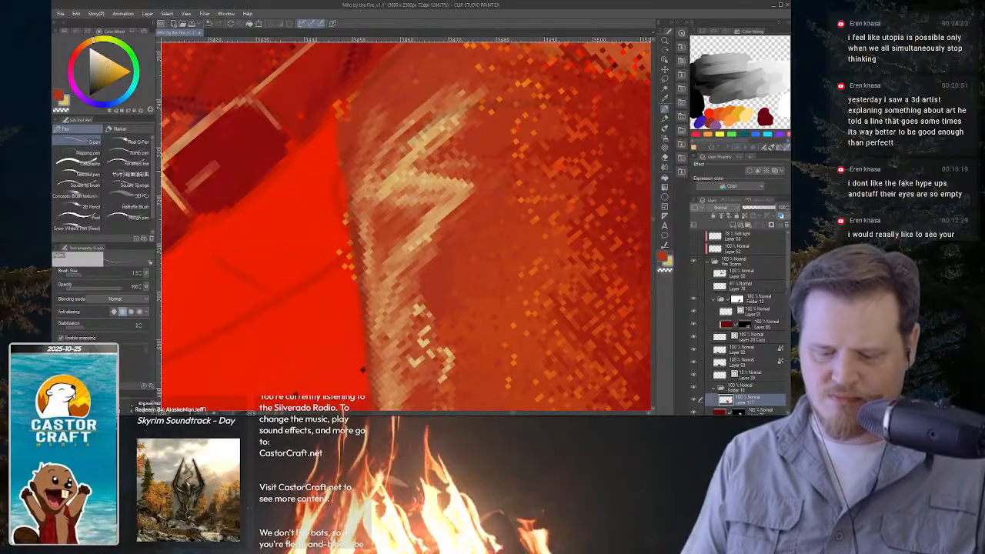
drag(425, 125, 402, 150)
drag(401, 151, 385, 168)
Carve thin red-orange strokes between the zigzag's upper lines and taper its topmost tip.
key(x)
drag(419, 117, 362, 181)
drag(431, 100, 402, 125)
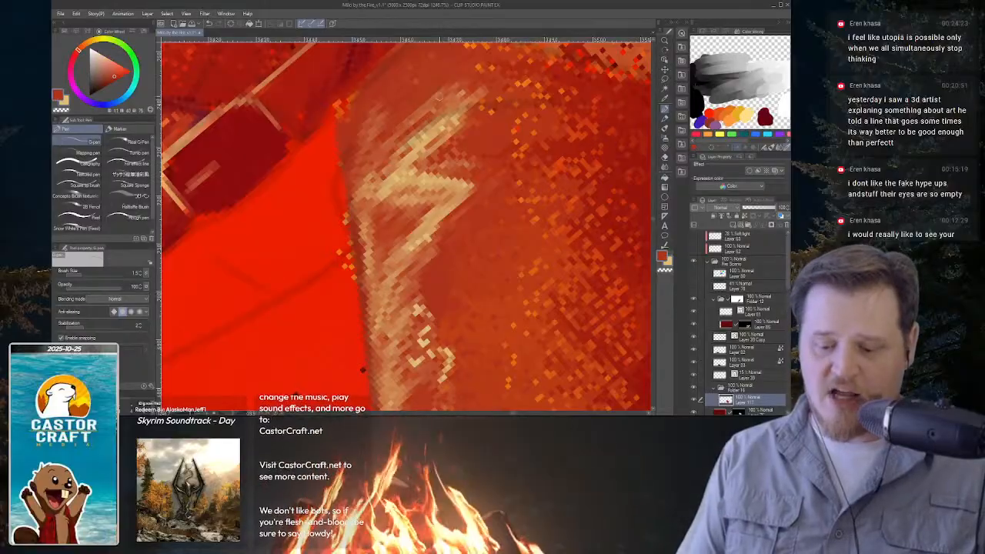
key(ctrl+space)
mouse_move(502, 221)
mouse_down()
mouse_move(472, 214)
mouse_move(502, 201)
mouse_up()
key(ctrl+space)
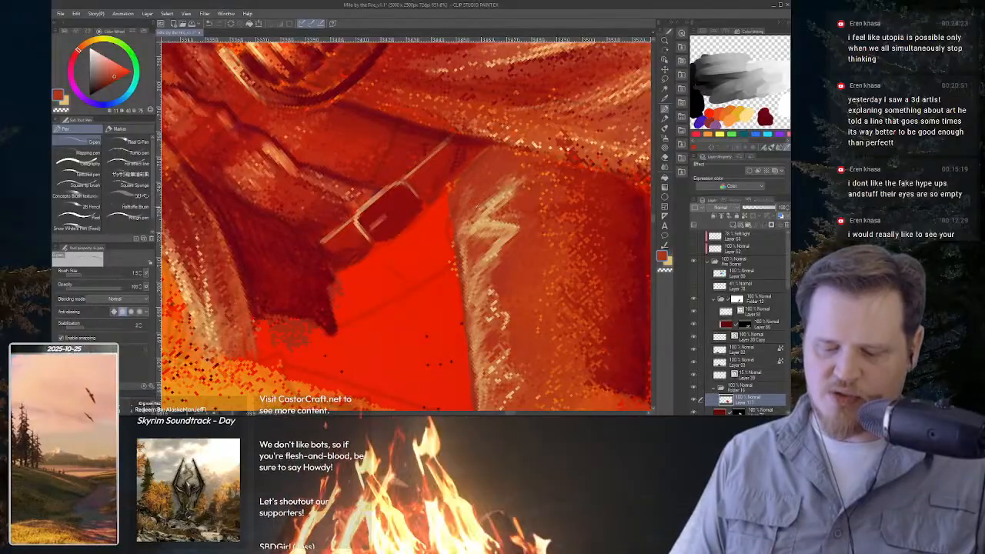
mouse_move(516, 180)
mouse_down()
mouse_move(489, 213)
mouse_move(520, 181)
mouse_up()
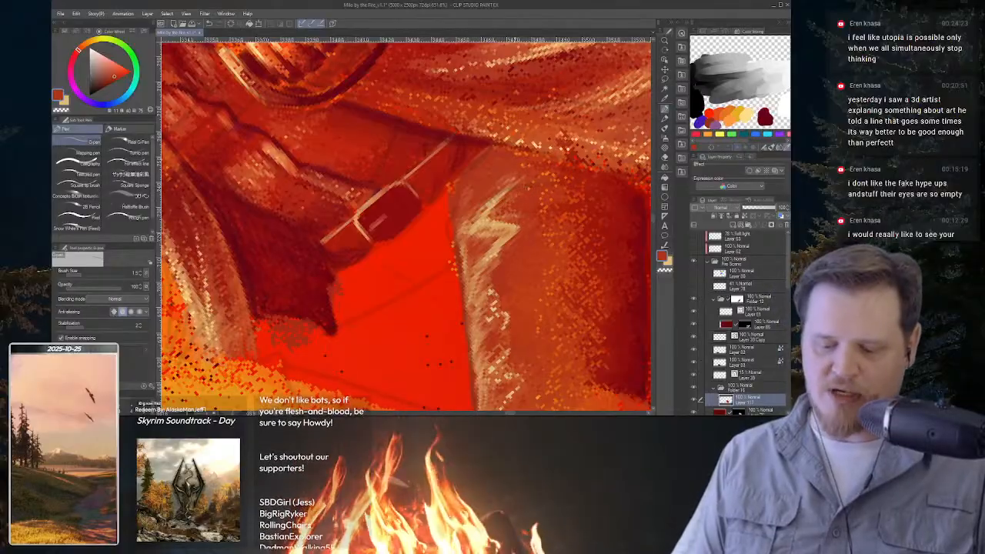
Touch up the zigzag's spike nearest the coat with pale yellow and taper it with red-orange.
key(shift+space)
drag(504, 200, 454, 236)
key(space)
key(shift+space)
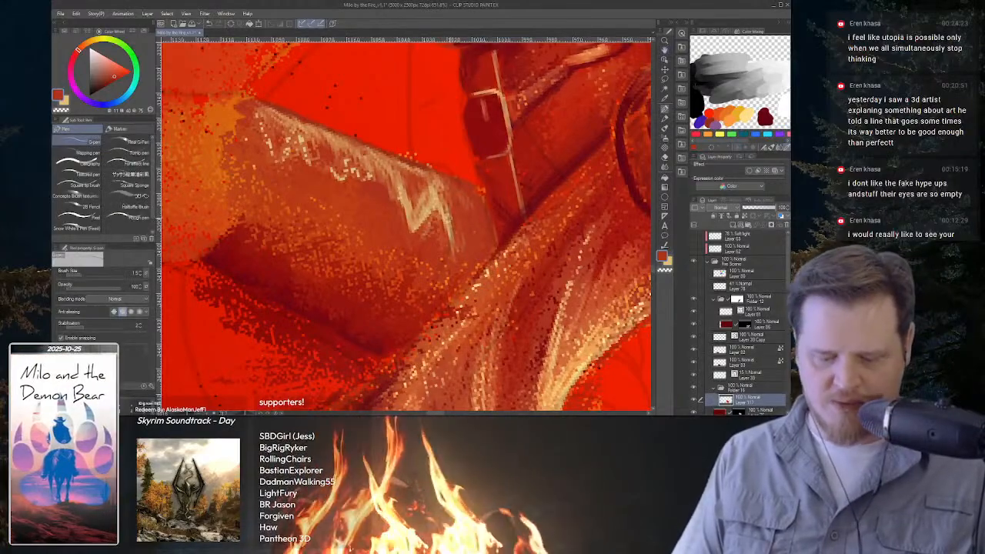
key(x)
drag(445, 229, 447, 252)
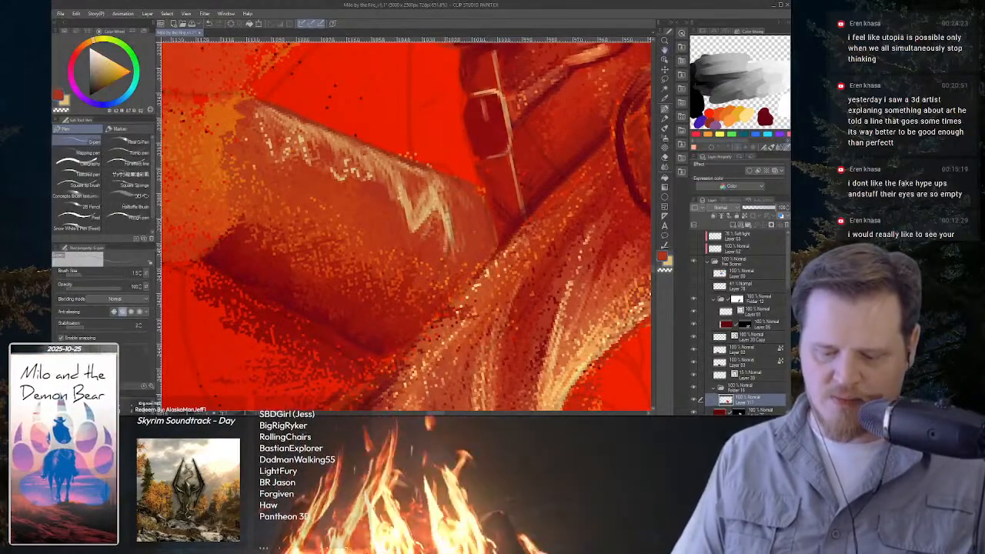
key(x)
drag(451, 211, 453, 257)
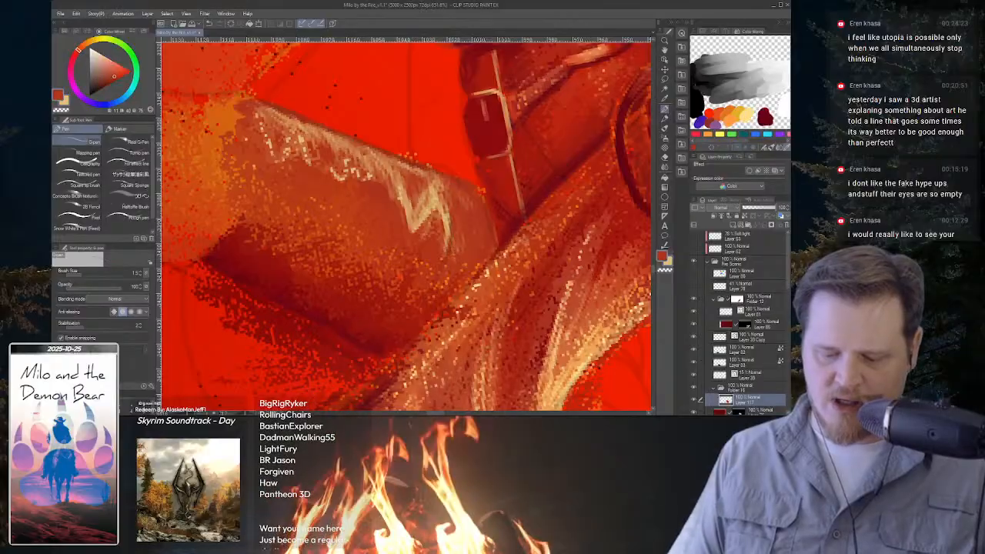
key(m)
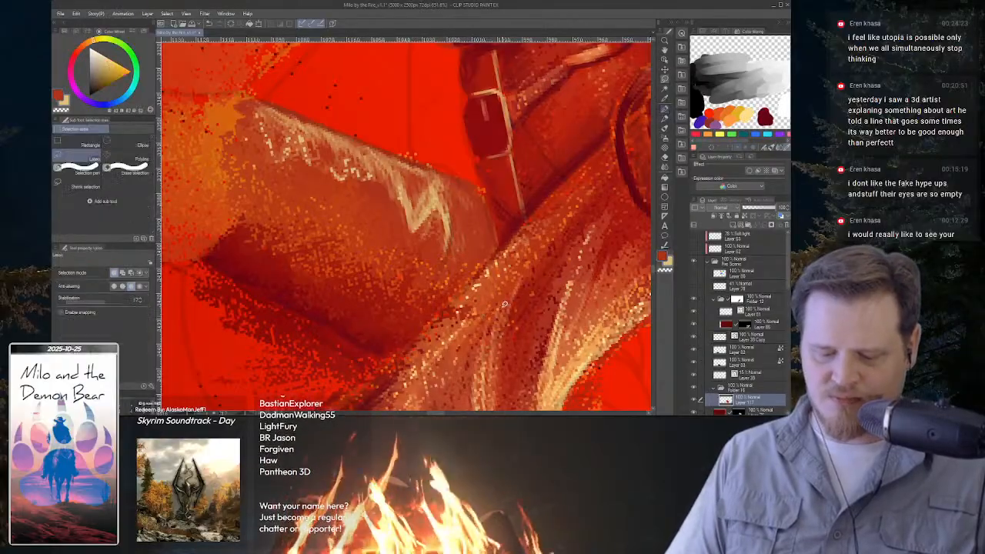
mouse_move(514, 262)
mouse_down()
mouse_move(474, 136)
mouse_move(521, 174)
mouse_move(403, 160)
mouse_move(441, 252)
mouse_move(526, 239)
mouse_move(530, 251)
mouse_move(518, 136)
mouse_move(432, 137)
mouse_up()
key(r)
key(p)
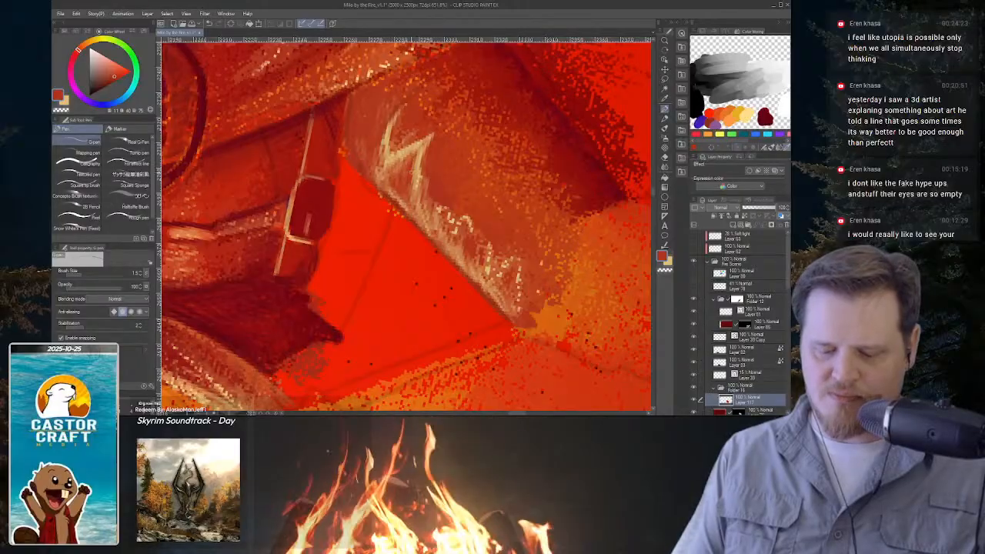
key(m)
drag(534, 204, 468, 335)
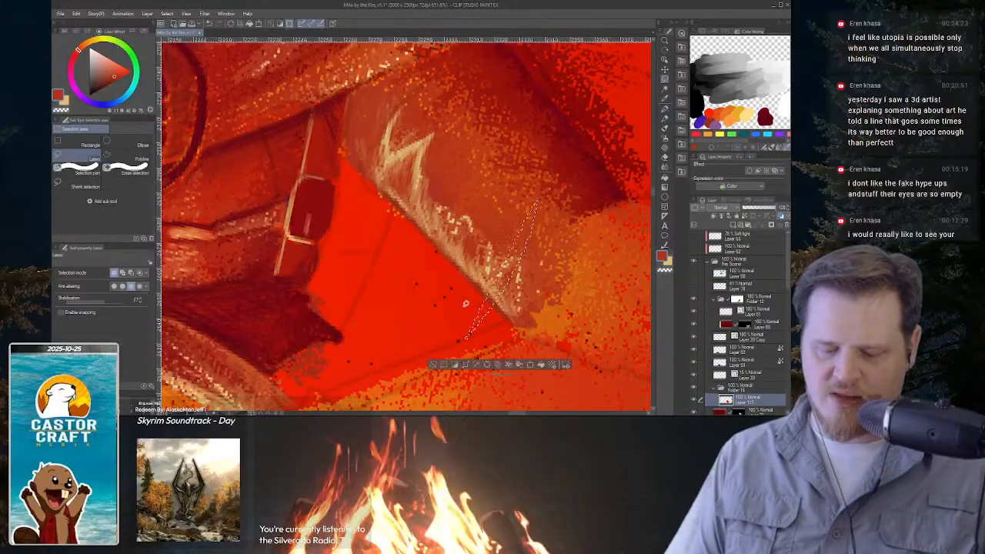
key(p)
click(434, 366)
key(r)
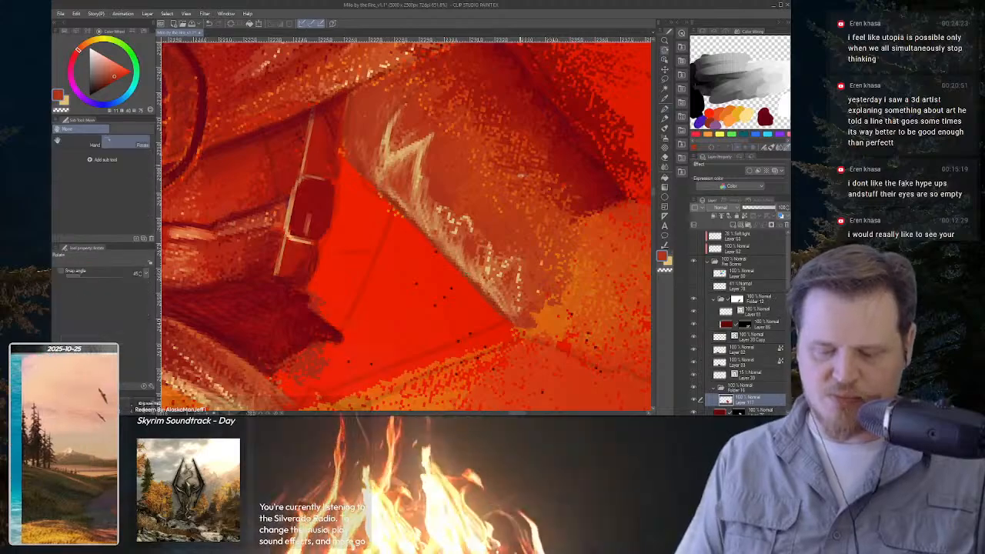
Draw a pale yellow spike from the edge highlight into the middle of the thigh, below the upper zigzag.
drag(519, 223, 437, 337)
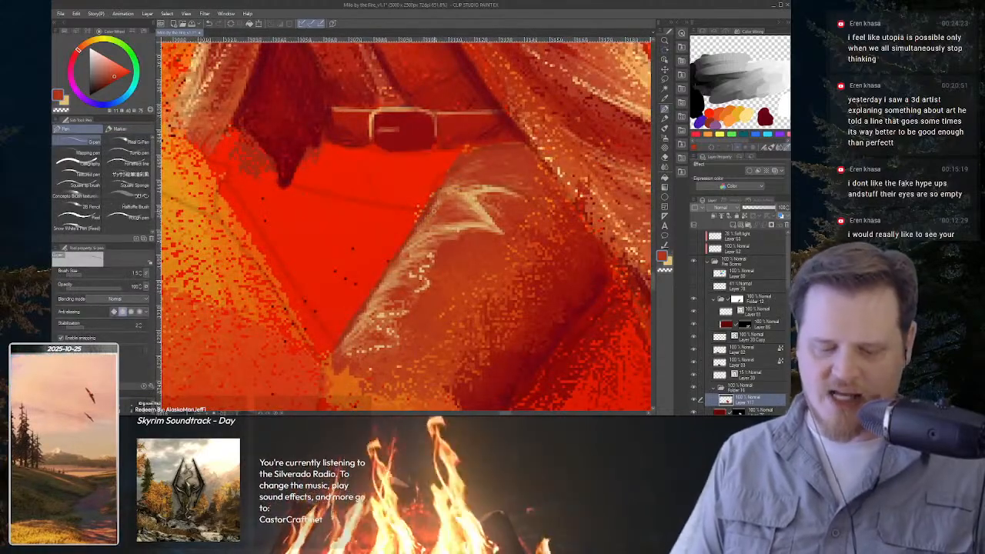
key(x)
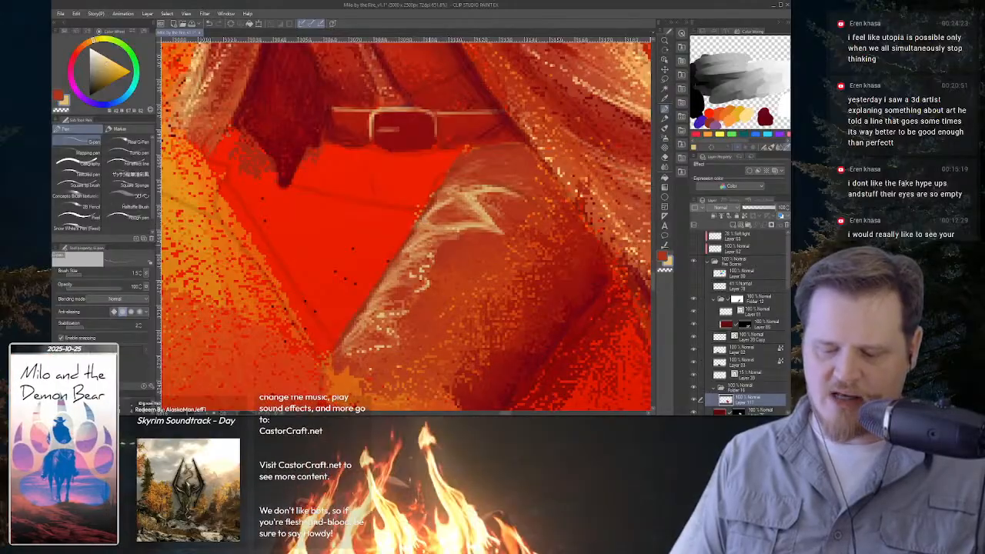
mouse_move(428, 250)
mouse_down()
mouse_move(409, 256)
mouse_move(414, 269)
mouse_move(402, 275)
mouse_move(453, 279)
mouse_move(424, 266)
mouse_move(441, 267)
mouse_up()
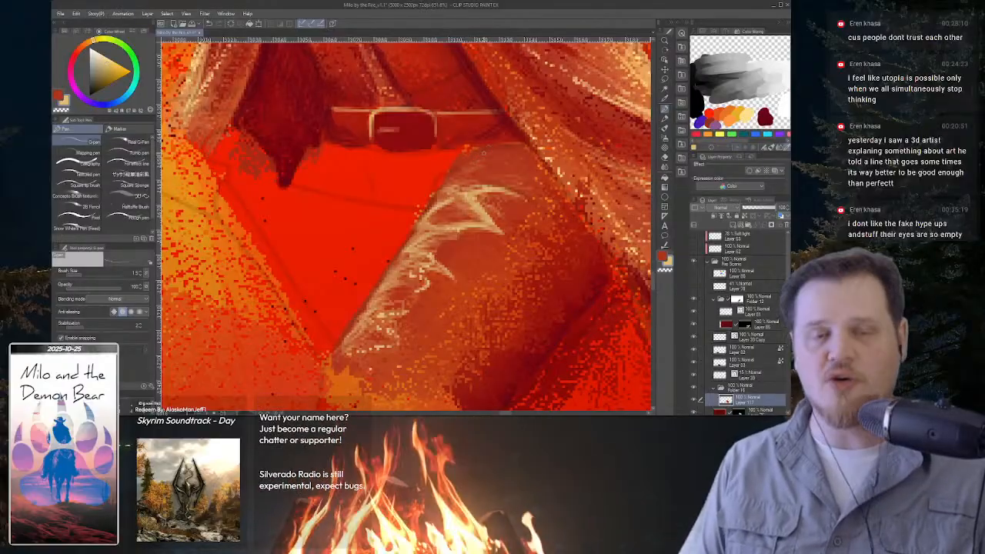
Sample the dark red beneath the belt buckle and draw a thin shadow line around the thigh's top beside the coat.
key(shift+space)
drag(487, 155, 444, 124)
drag(482, 108, 490, 168)
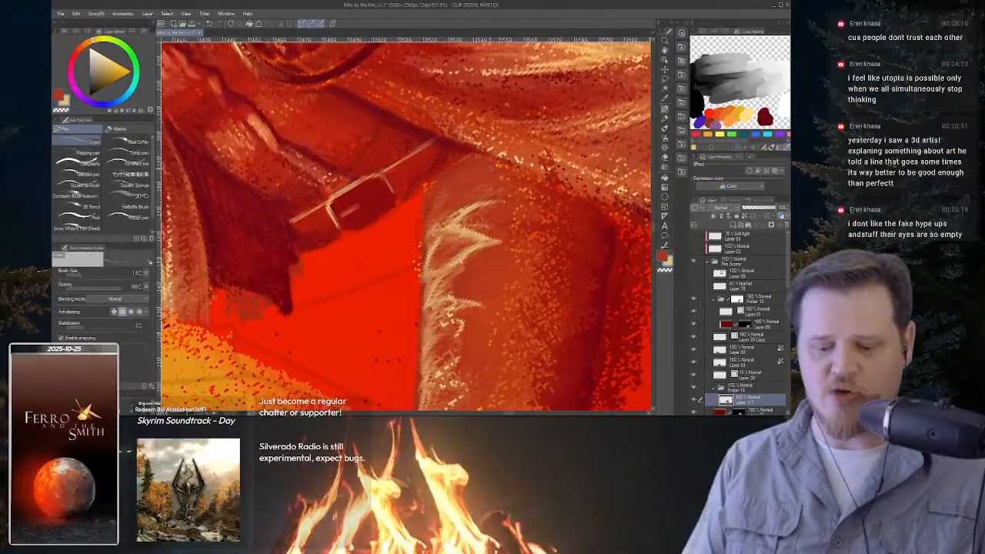
alt+click(373, 207)
drag(432, 193, 440, 182)
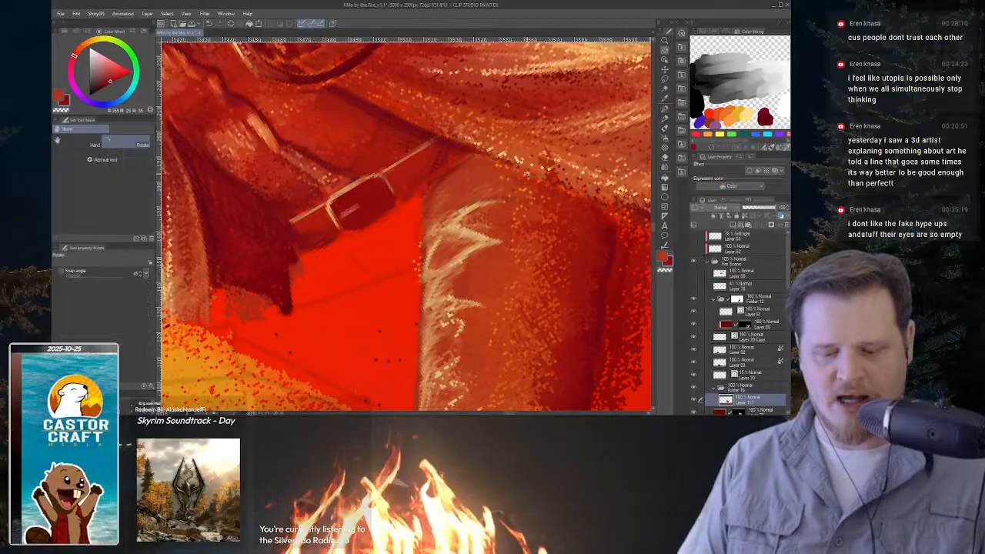
drag(454, 146, 466, 269)
drag(466, 264, 475, 160)
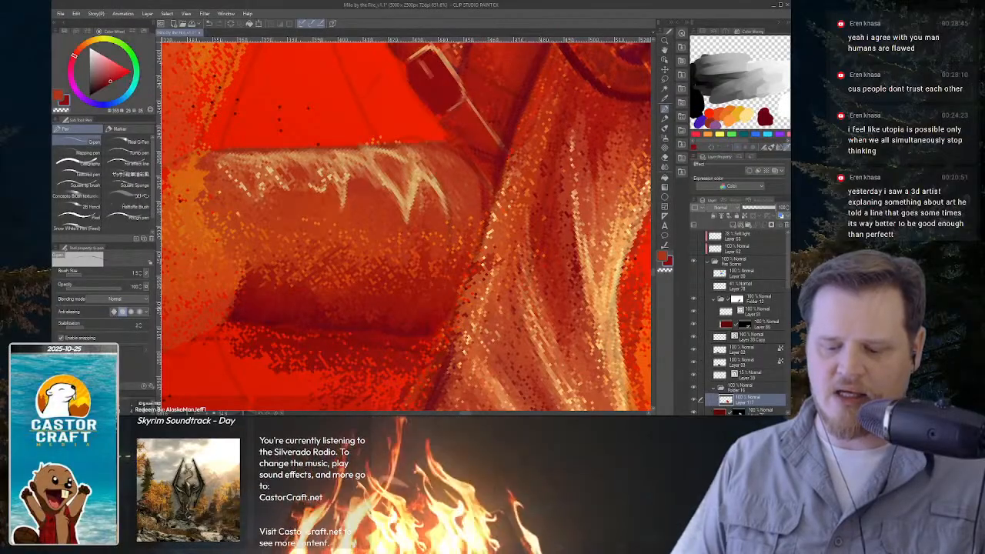
Draw a thin dark red shadow line along the coat's edge where it overlaps the thigh.
key(e)
drag(522, 318, 500, 202)
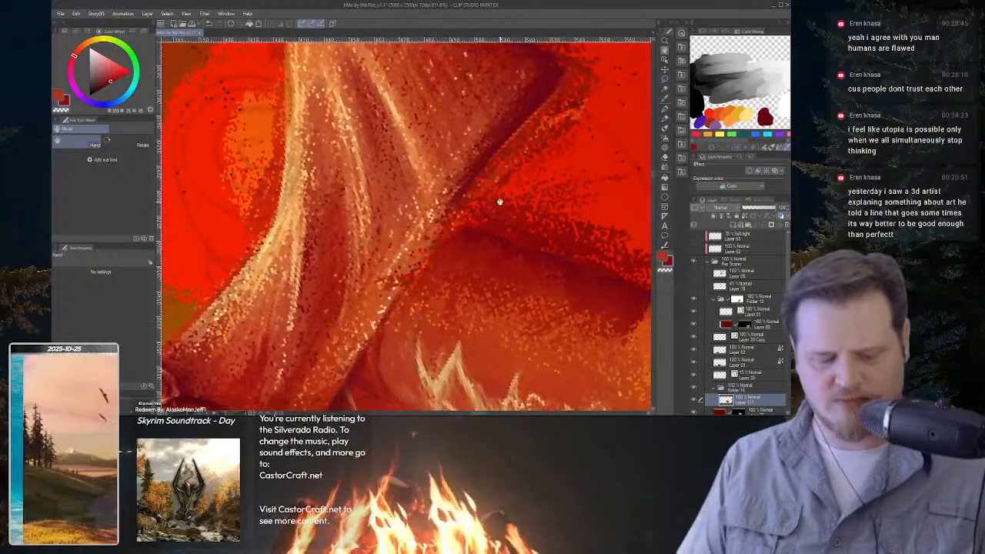
key(p)
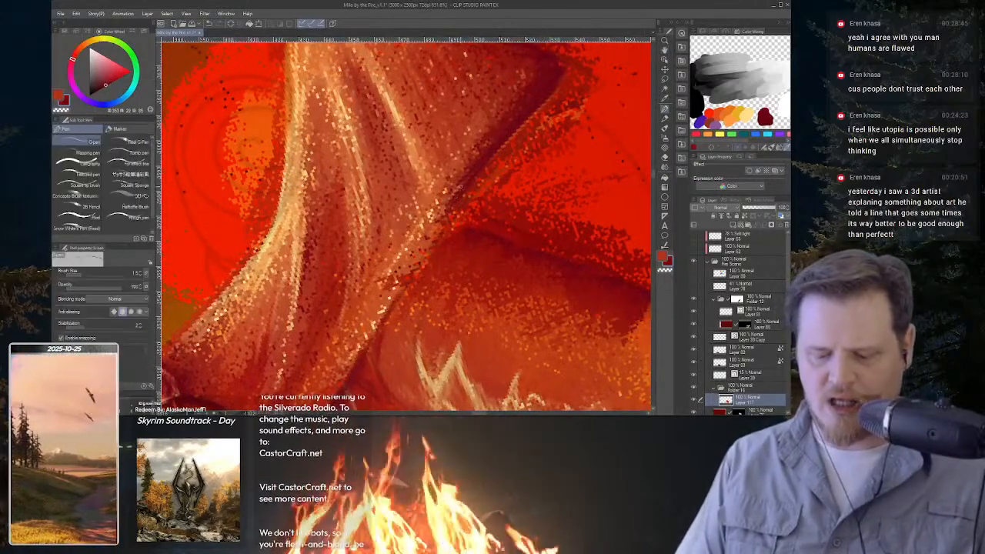
drag(429, 240, 407, 276)
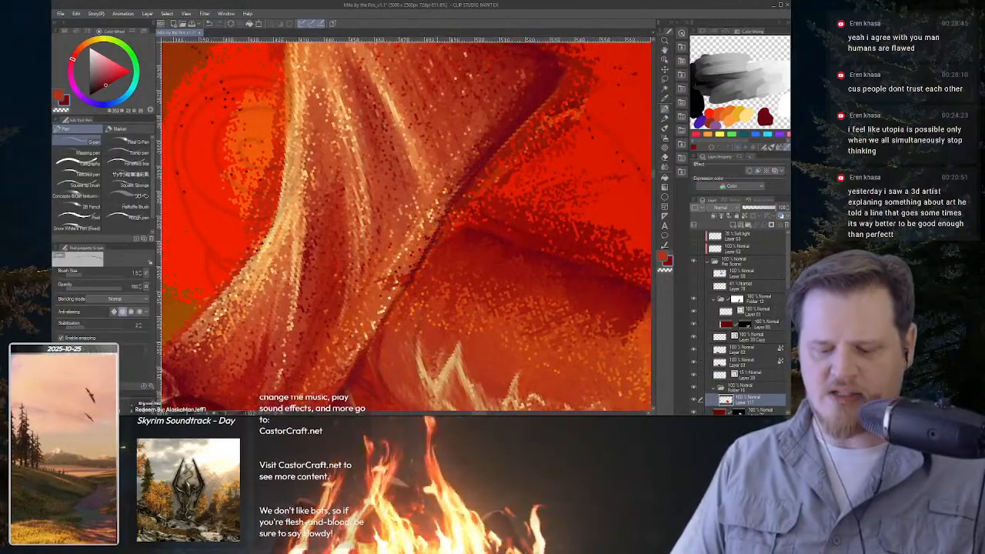
mouse_move(441, 221)
mouse_down()
mouse_move(384, 319)
mouse_move(400, 301)
mouse_up()
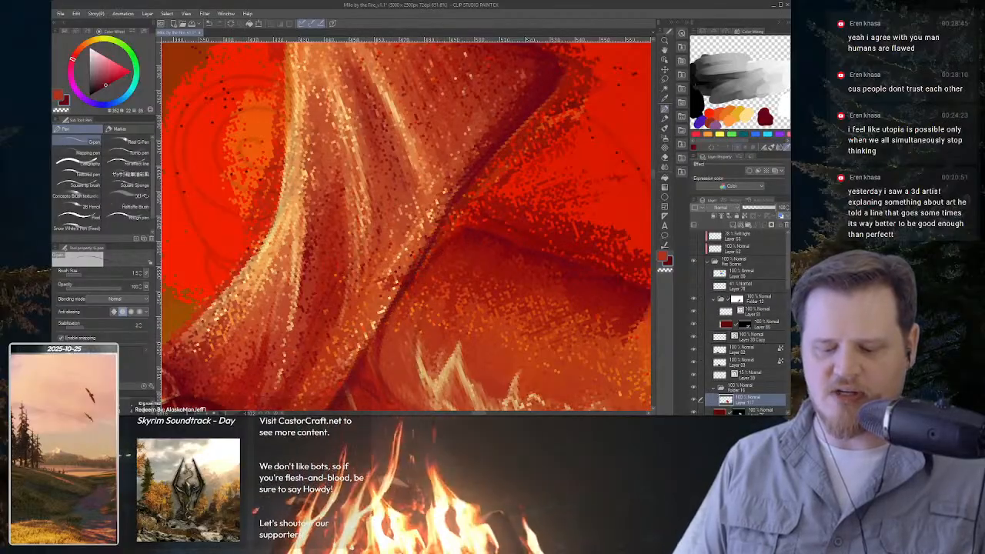
drag(453, 219, 455, 134)
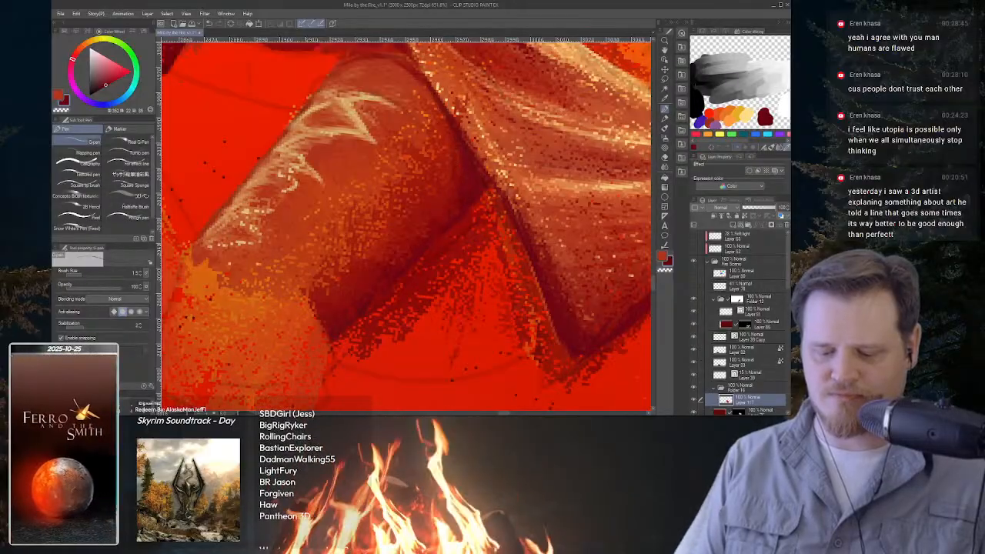
Sample orange from the rider's hand and airbrush a glow over the thigh's hatched pale highlights with the Highlight airbrush.
scroll(522, 271, down, 5)
scroll(523, 270, up, 3)
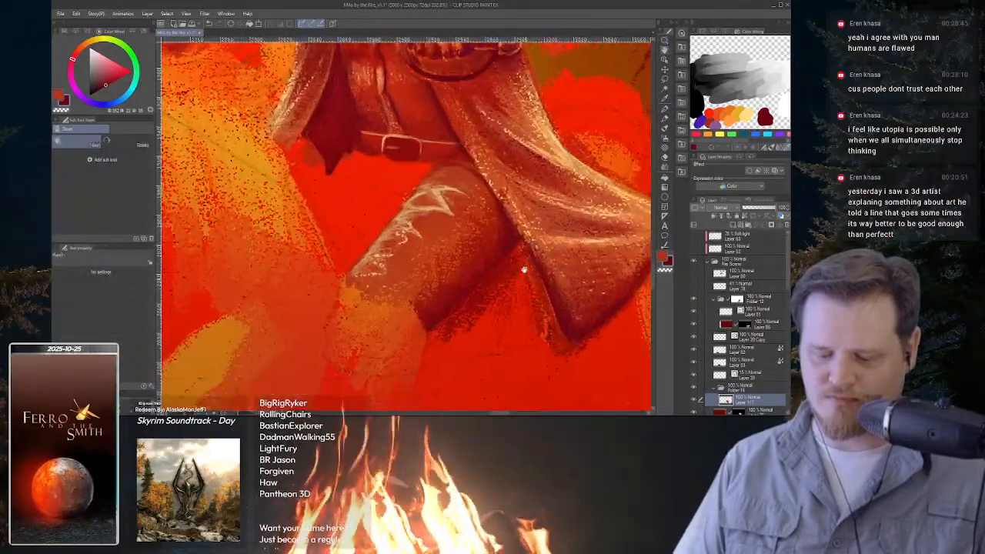
drag(523, 269, 528, 235)
key(p)
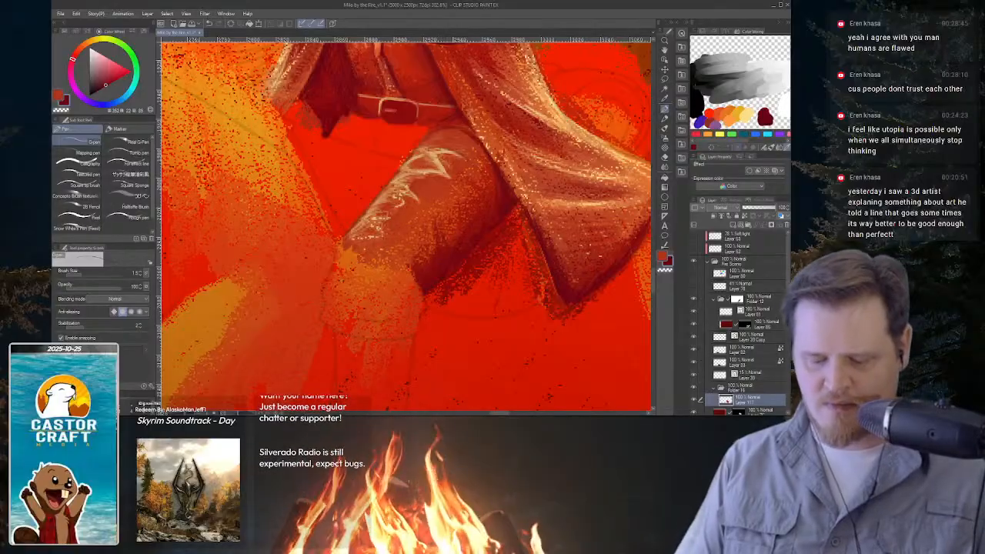
alt+click(447, 212)
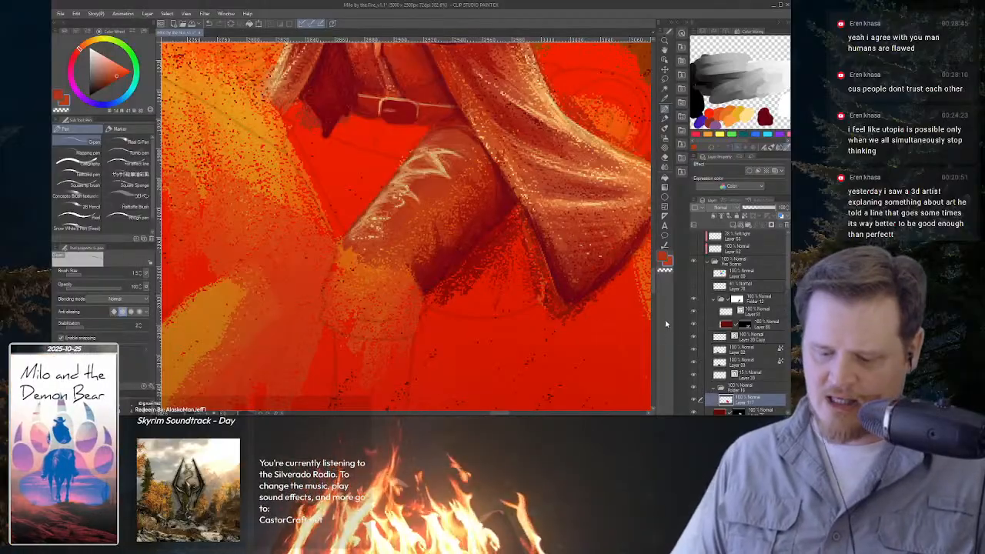
drag(518, 190, 511, 265)
key(b)
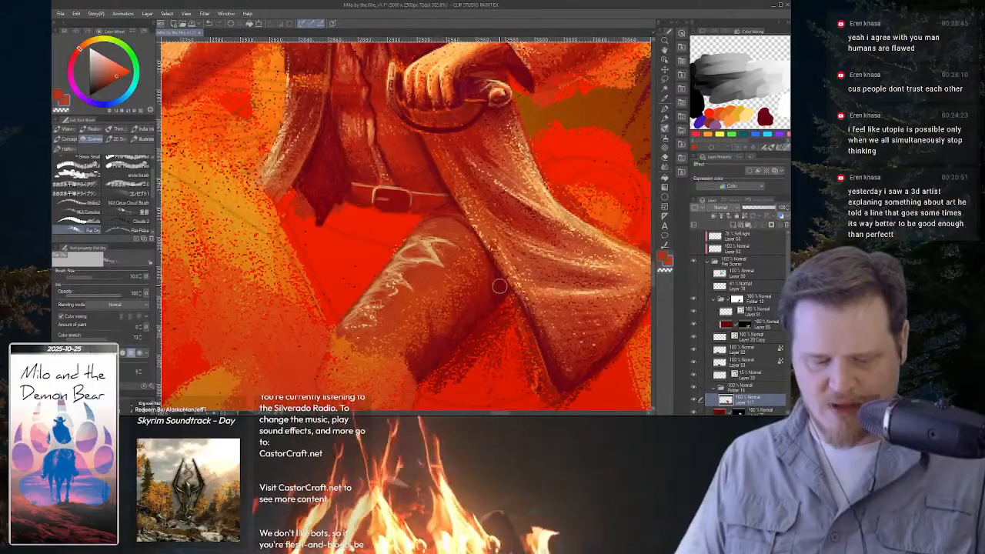
key(b)
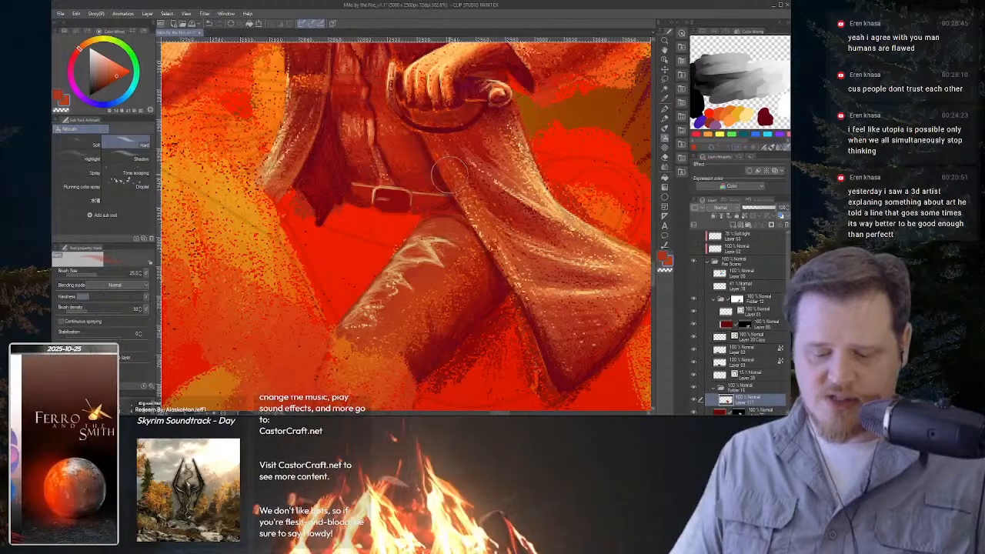
key(i)
click(444, 76)
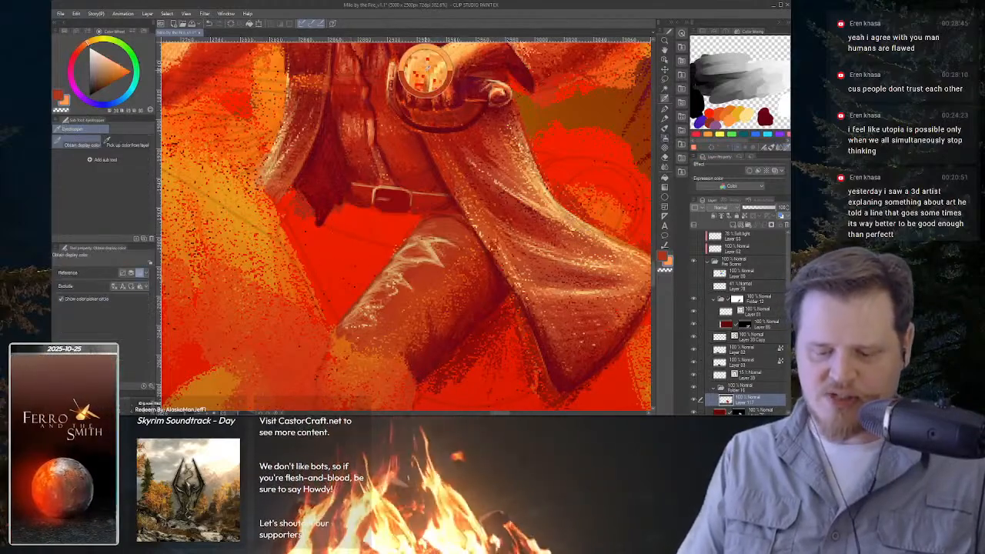
key(b)
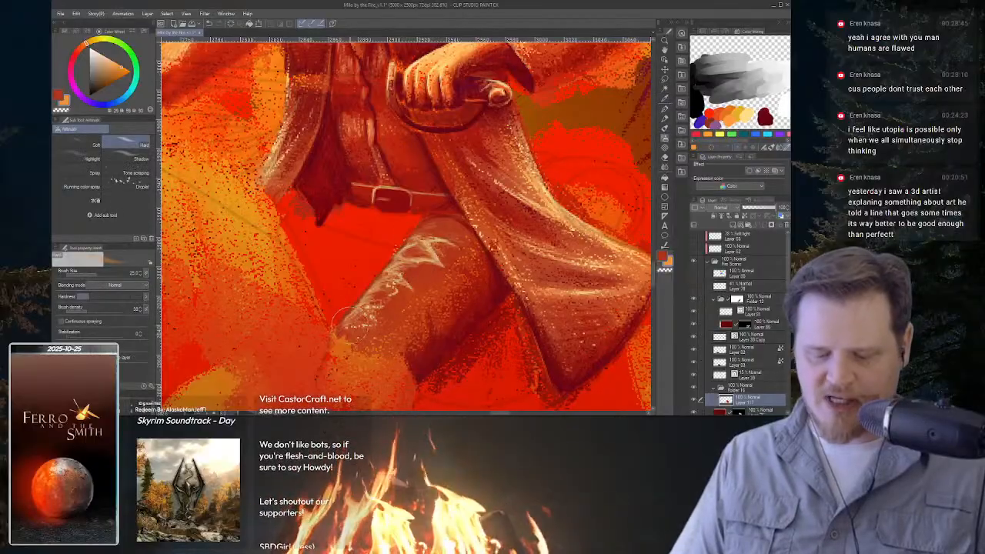
mouse_move(343, 316)
mouse_down()
mouse_move(350, 320)
mouse_move(404, 242)
mouse_move(445, 228)
mouse_move(421, 273)
mouse_up()
click(92, 159)
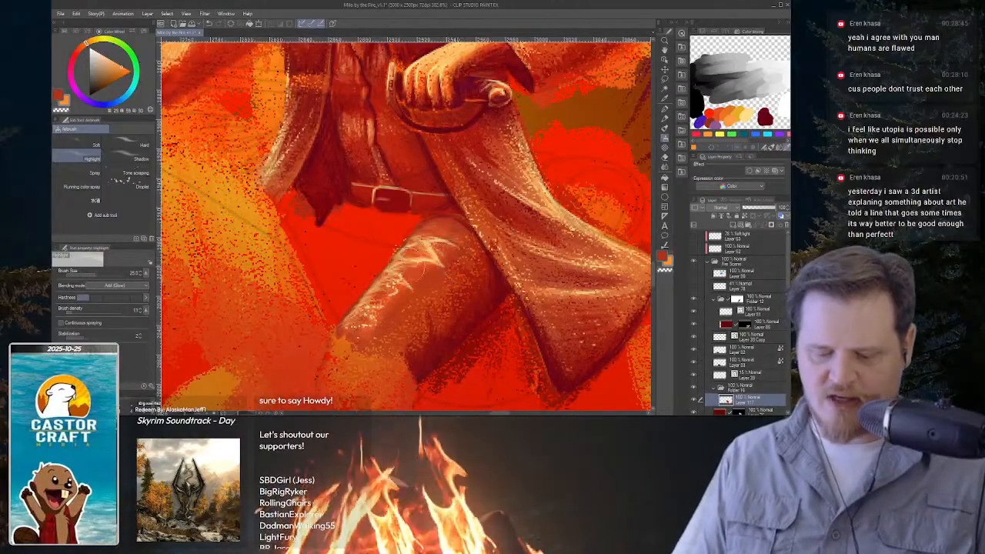
key(bracketright)
key(bracketright)
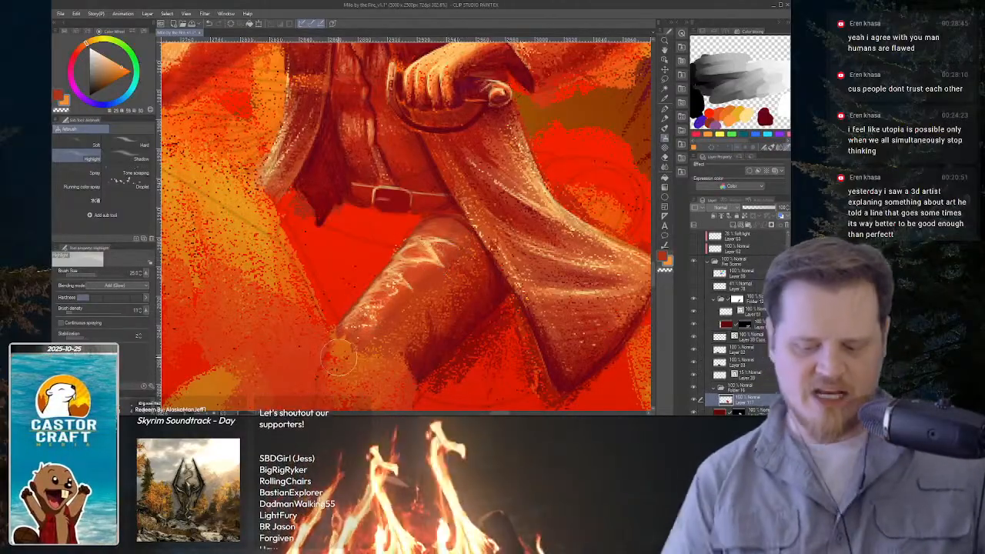
Reduce the flat dry brush to size 4 and brush orange along the thigh beside the hatched highlights.
key(b)
key(ctrl+space)
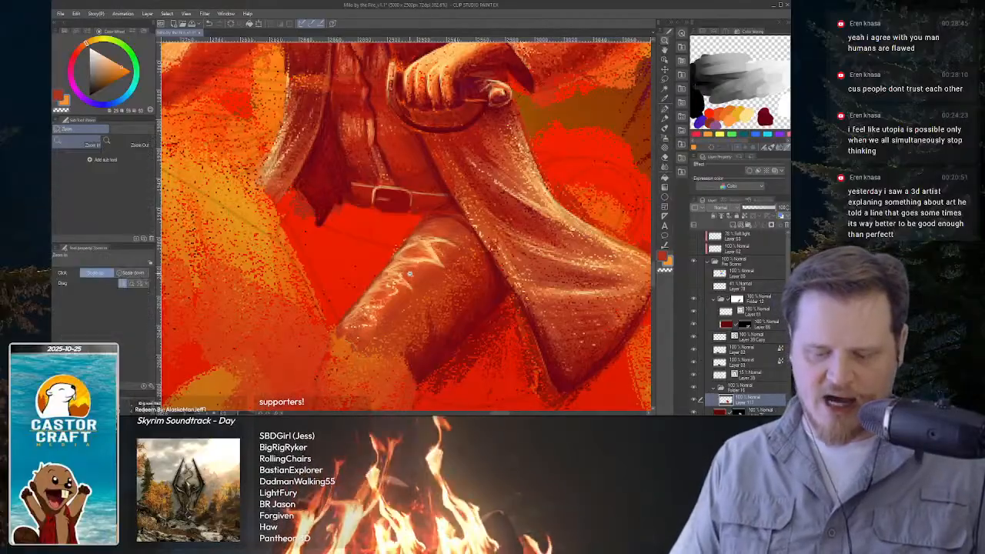
mouse_move(413, 265)
mouse_down()
mouse_move(444, 286)
mouse_move(418, 235)
mouse_up()
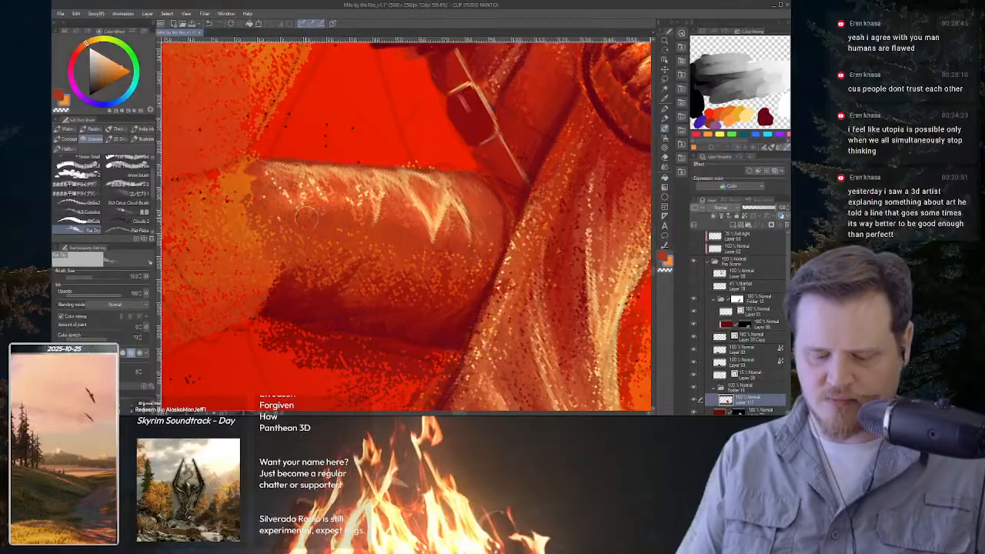
mouse_move(339, 308)
mouse_down()
mouse_move(461, 297)
mouse_move(462, 209)
mouse_up()
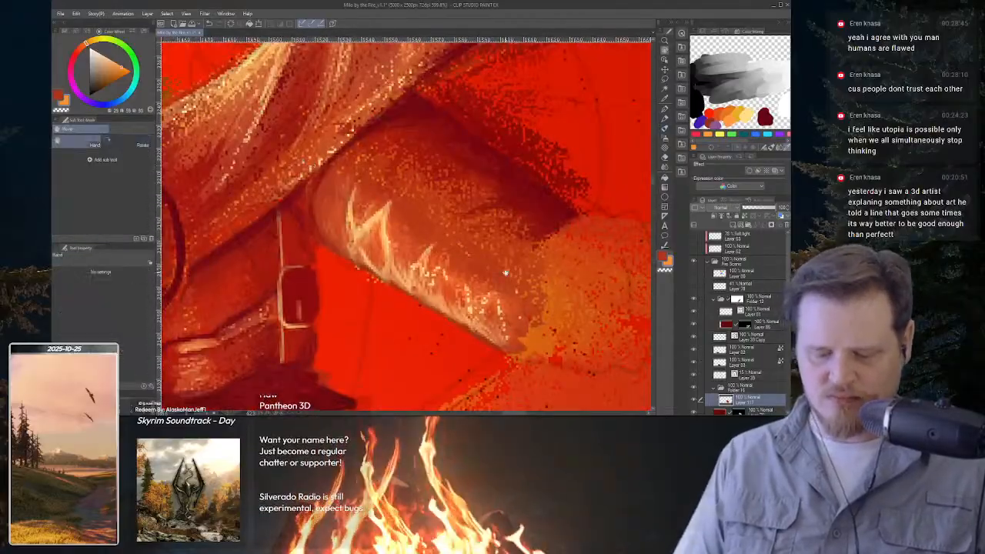
mouse_move(496, 241)
mouse_down()
mouse_move(459, 157)
mouse_move(475, 173)
mouse_up()
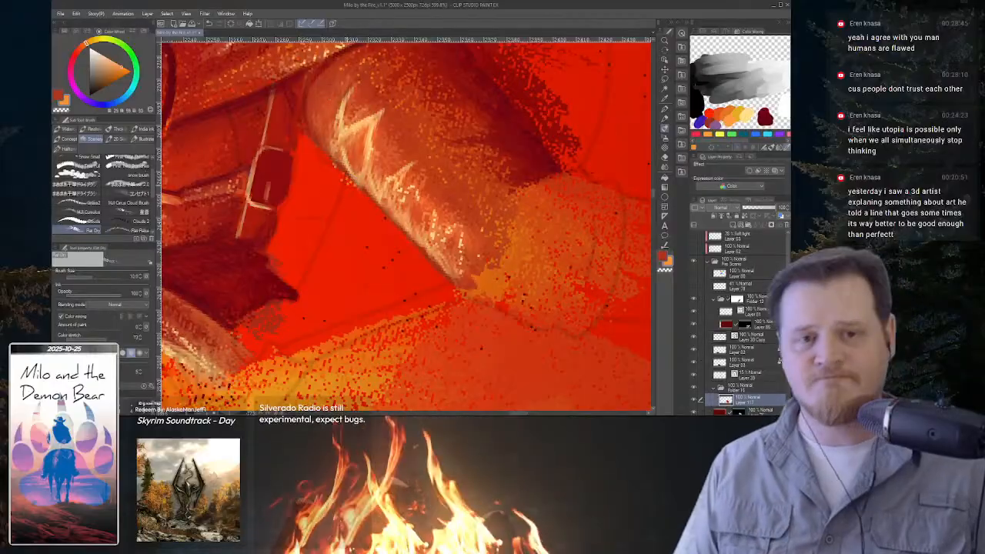
key(r)
drag(484, 238, 507, 294)
mouse_move(495, 196)
mouse_down()
mouse_move(494, 255)
mouse_move(485, 179)
mouse_up()
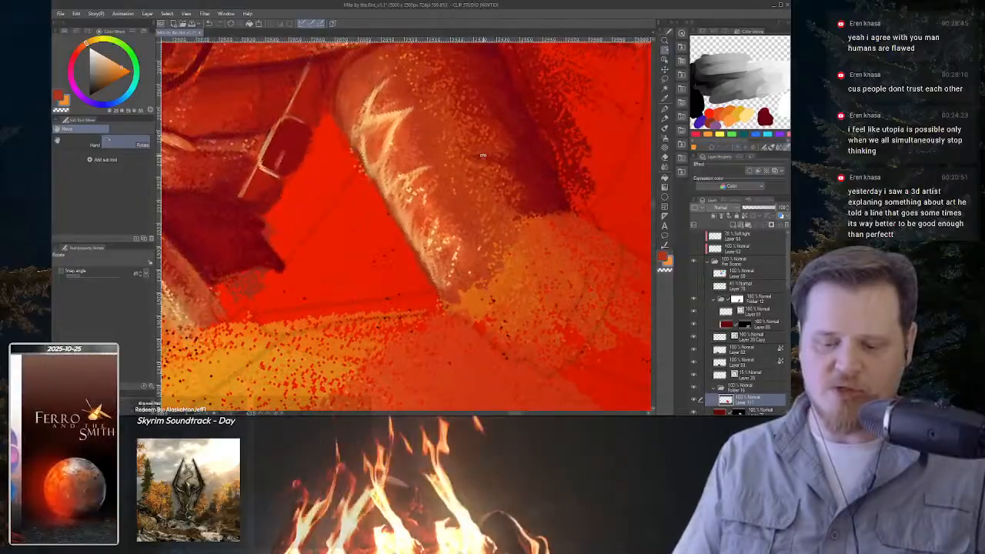
key(b)
key(bracketleft)
key(bracketleft)
key(bracketleft)
key(bracketleft)
key(bracketleft)
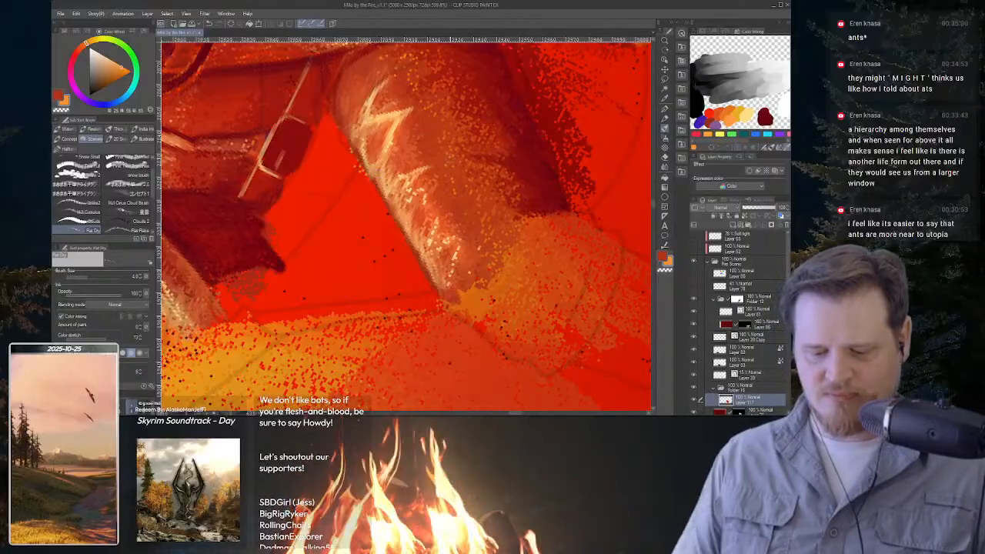
mouse_move(446, 181)
mouse_down()
mouse_move(420, 189)
mouse_move(442, 200)
mouse_move(433, 248)
mouse_move(471, 257)
mouse_up()
Sample a pale orange and retrace the lower line of the thigh's upper zigzag highlight with the pen.
scroll(433, 247, up, 8)
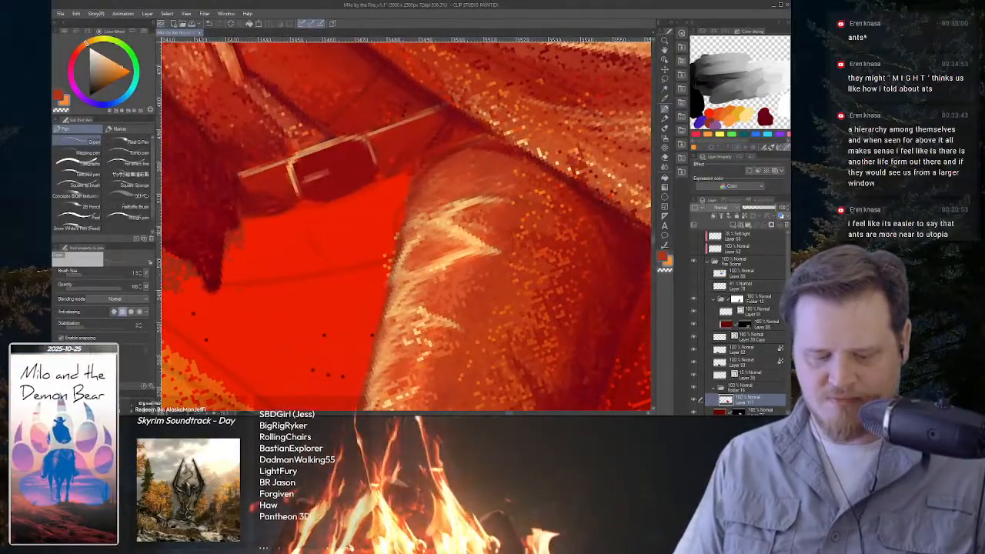
key(alt)
mouse_move(405, 271)
mouse_down()
mouse_move(398, 260)
mouse_move(470, 237)
mouse_up()
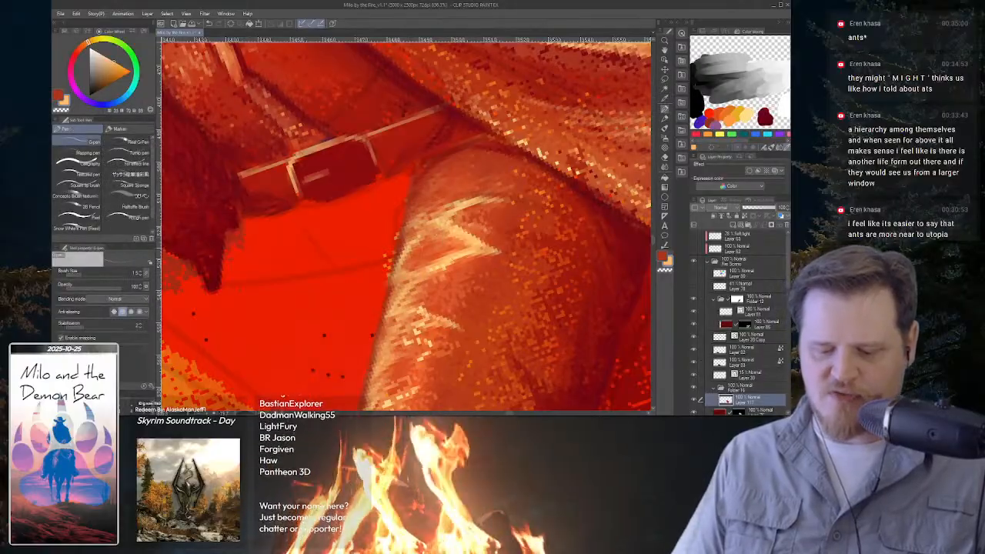
Hatch pale orange pen strokes beside the dark coat tip beneath the belt buckle, running down to the orange area.
scroll(417, 253, down, 5)
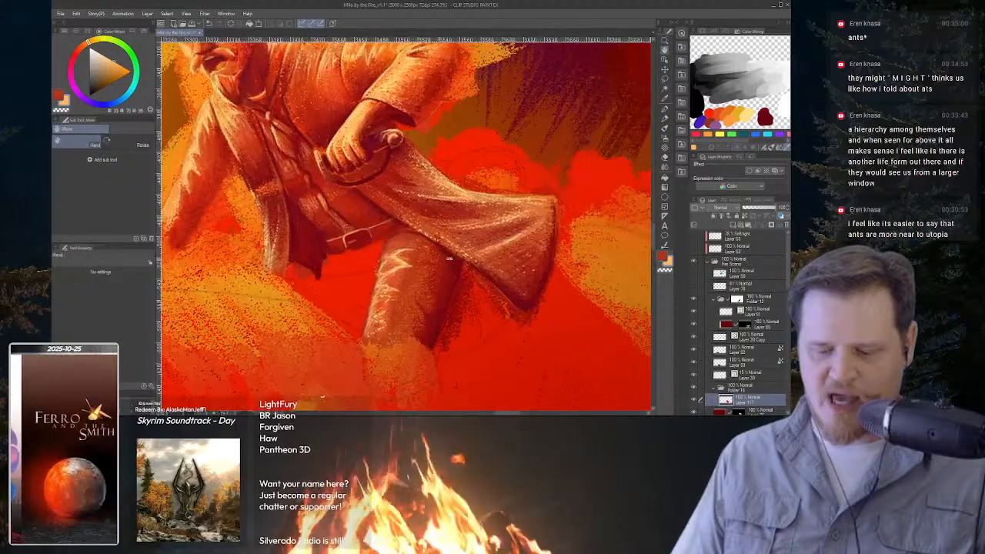
drag(464, 294, 436, 344)
scroll(456, 334, up, 4)
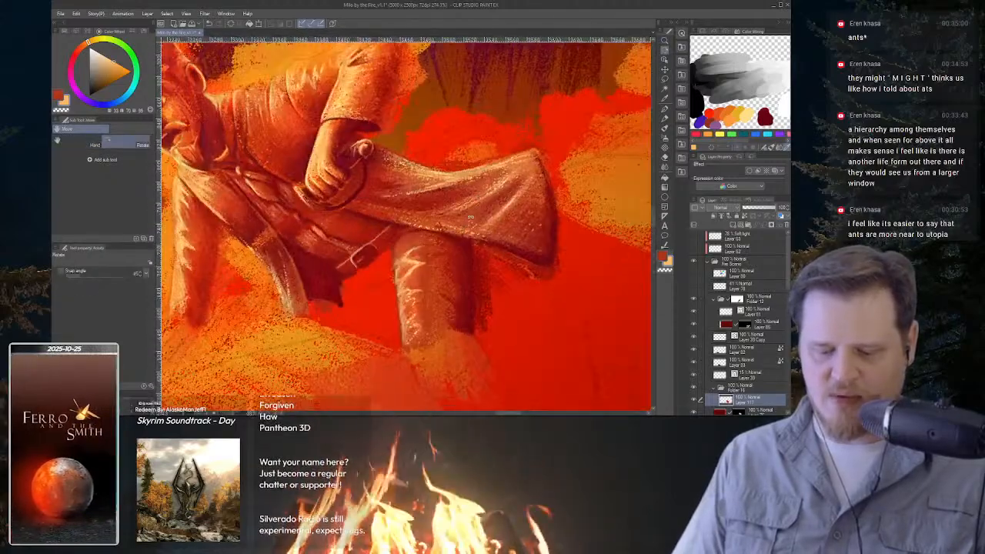
key(p)
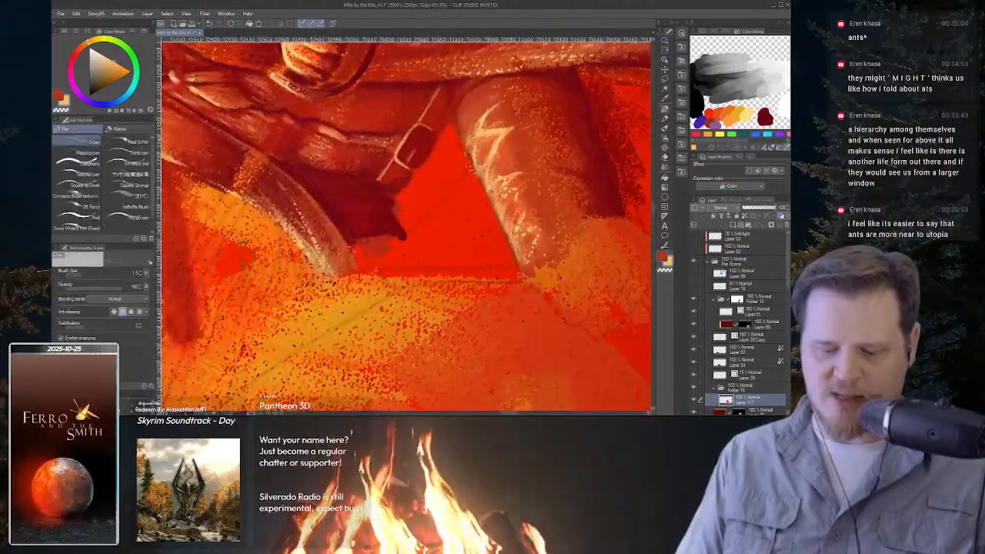
drag(391, 214, 373, 254)
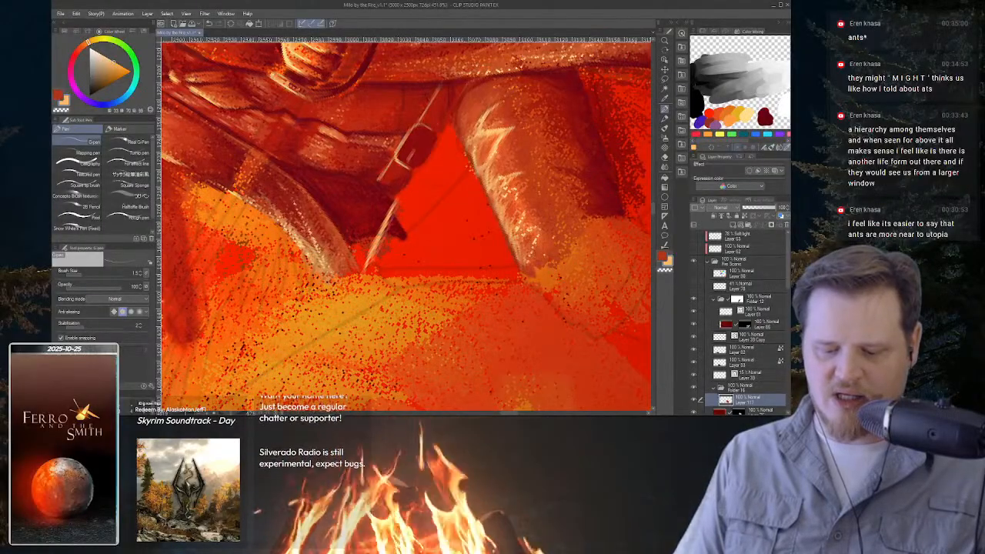
mouse_move(399, 202)
mouse_down()
mouse_move(376, 268)
mouse_move(383, 273)
mouse_move(371, 262)
mouse_up()
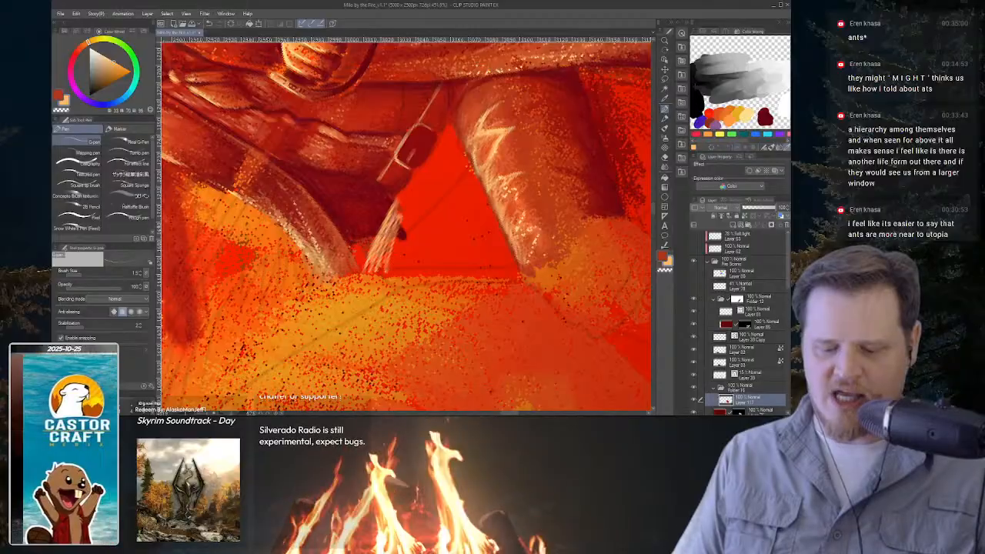
Lasso the red gap between the coat flap and the thigh beneath the belt, and fill it with dark red sampled from the coat lining.
key(r)
drag(385, 177, 456, 207)
key(m)
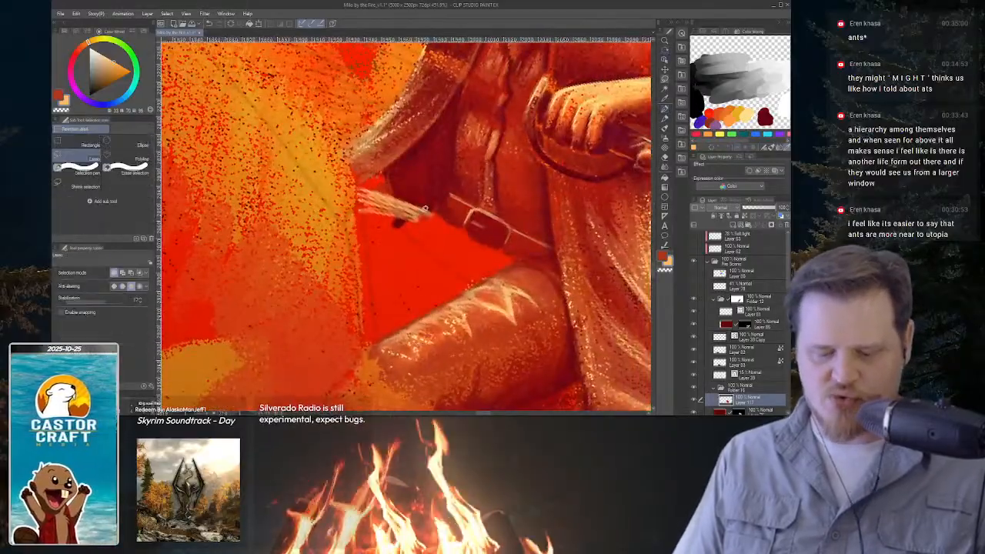
key(r)
mouse_move(523, 227)
mouse_down()
mouse_move(429, 220)
mouse_move(462, 208)
mouse_up()
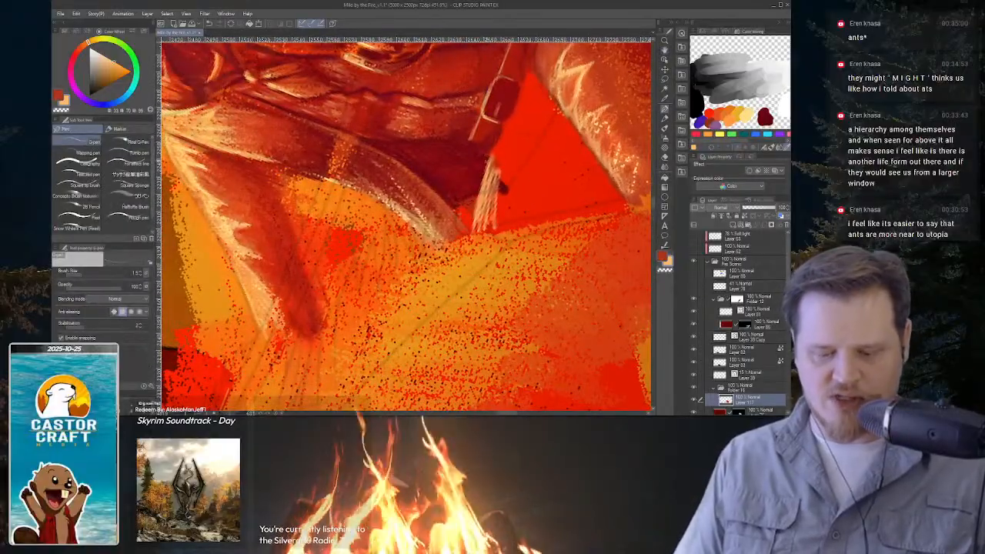
key(b)
key(m)
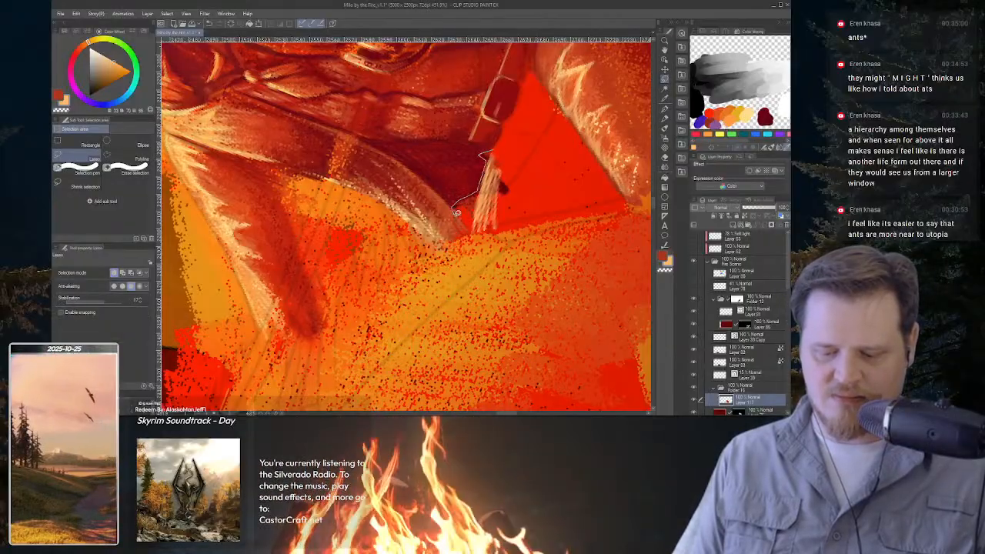
drag(465, 221, 457, 229)
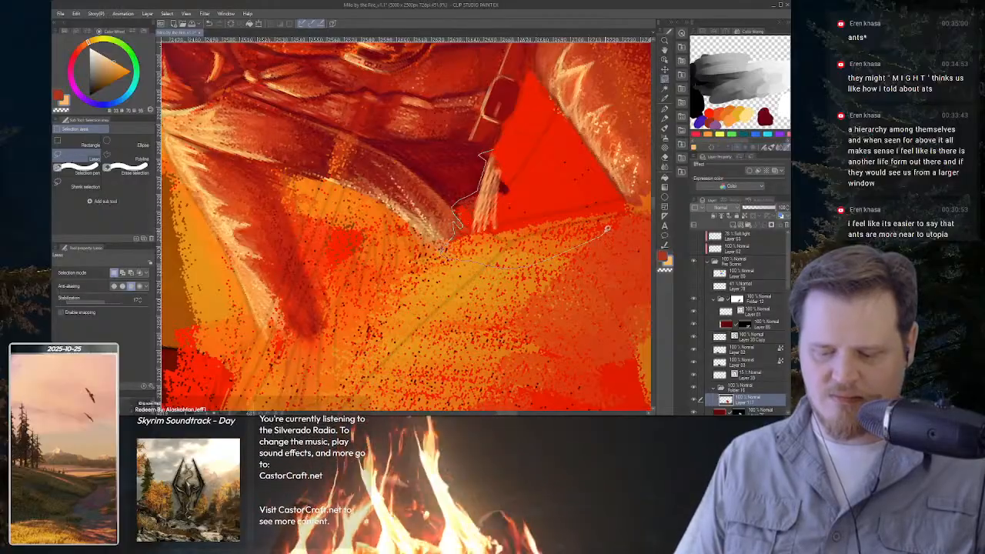
mouse_move(594, 230)
mouse_down()
mouse_move(576, 226)
mouse_move(591, 156)
mouse_move(585, 134)
mouse_up()
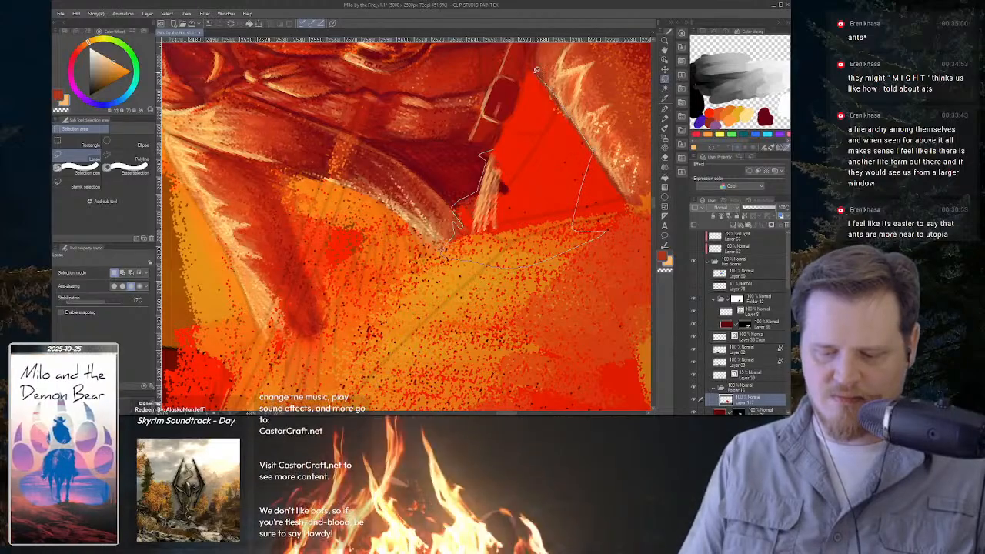
mouse_move(530, 67)
mouse_down()
mouse_move(497, 142)
mouse_move(547, 334)
mouse_move(498, 369)
mouse_move(489, 239)
mouse_up()
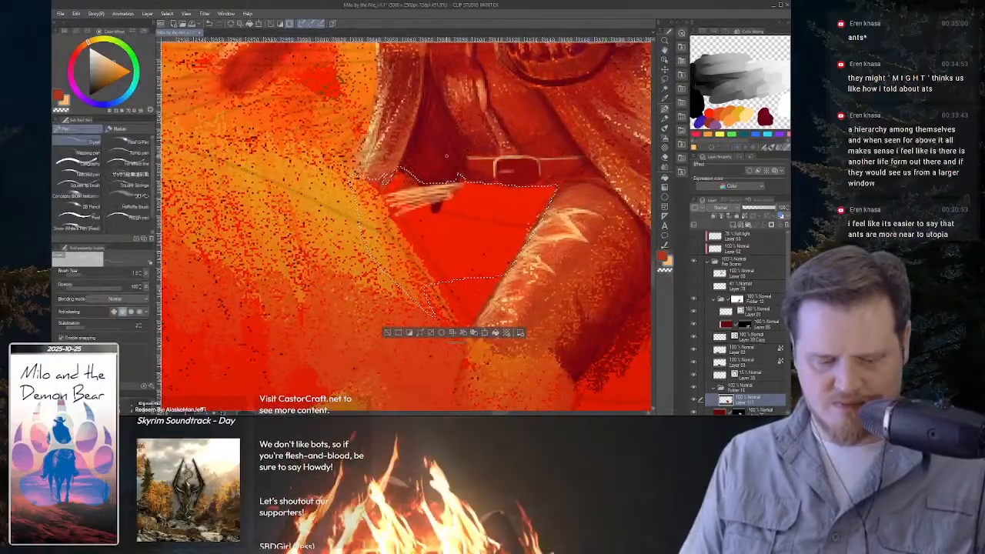
alt+click(451, 154)
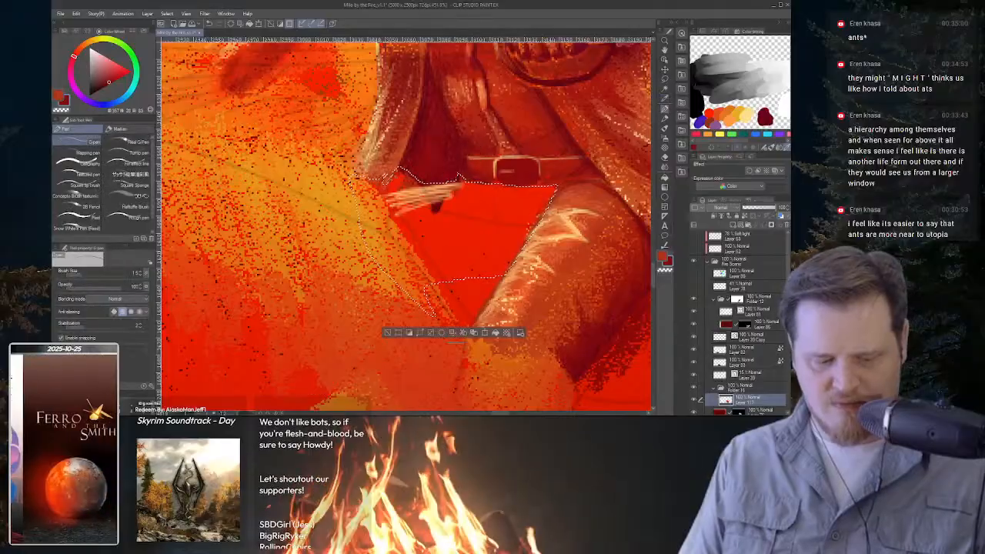
mouse_move(395, 184)
ctrl+alt+mouse_down()
mouse_move(421, 184)
mouse_move(397, 132)
mouse_move(440, 154)
mouse_move(485, 262)
mouse_move(561, 192)
mouse_move(569, 170)
ctrl+alt+mouse_up()
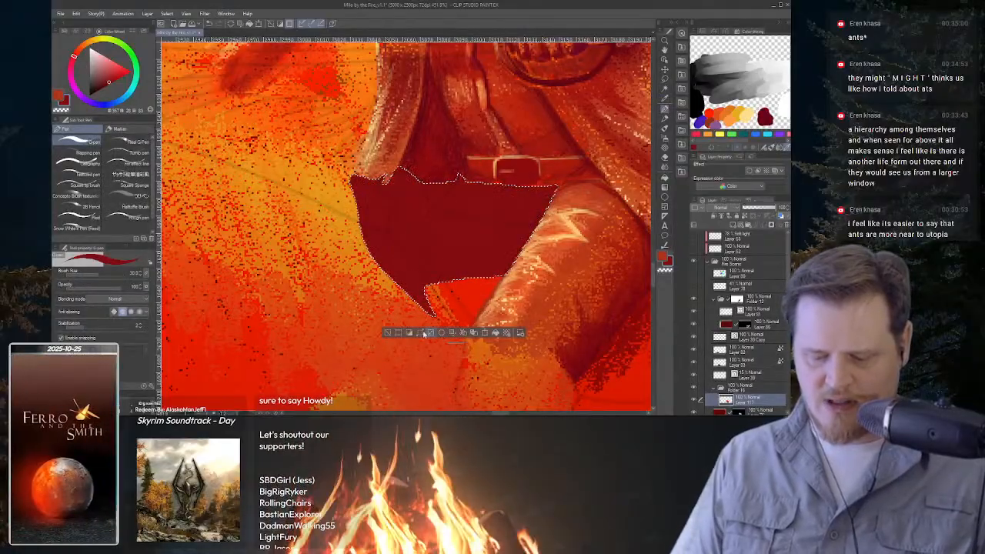
Lasso a narrow L-shaped strip along the belt-side and outer edges of the dark red area and fill it with pale orange sampled from the thigh highlight.
click(424, 333)
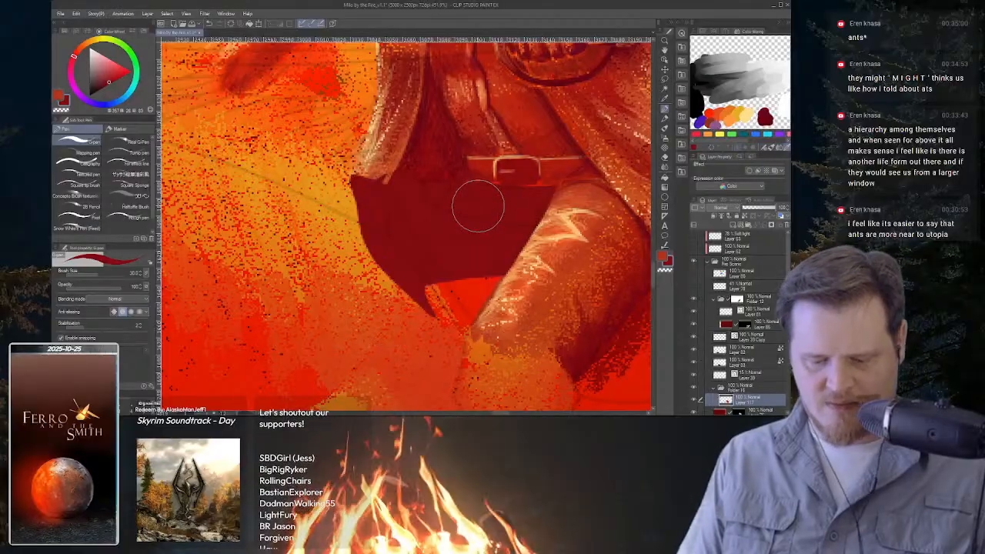
key(m)
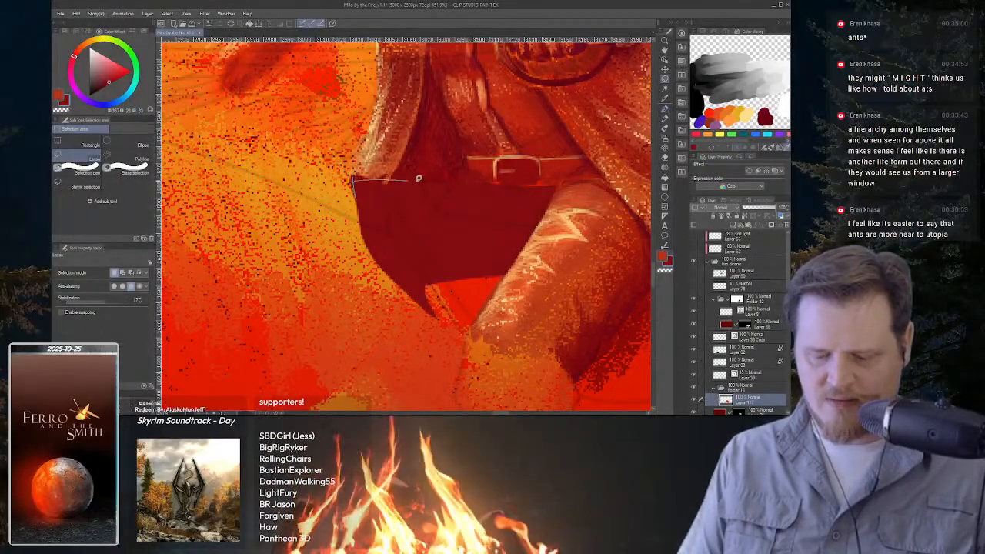
mouse_move(454, 179)
mouse_down()
mouse_move(474, 184)
mouse_move(462, 186)
mouse_up()
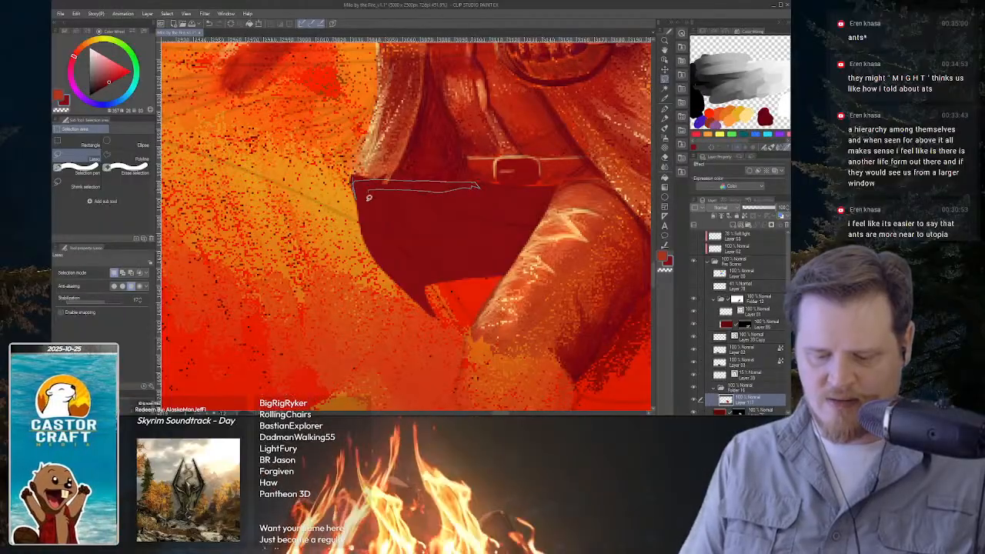
drag(355, 193, 353, 186)
key(p)
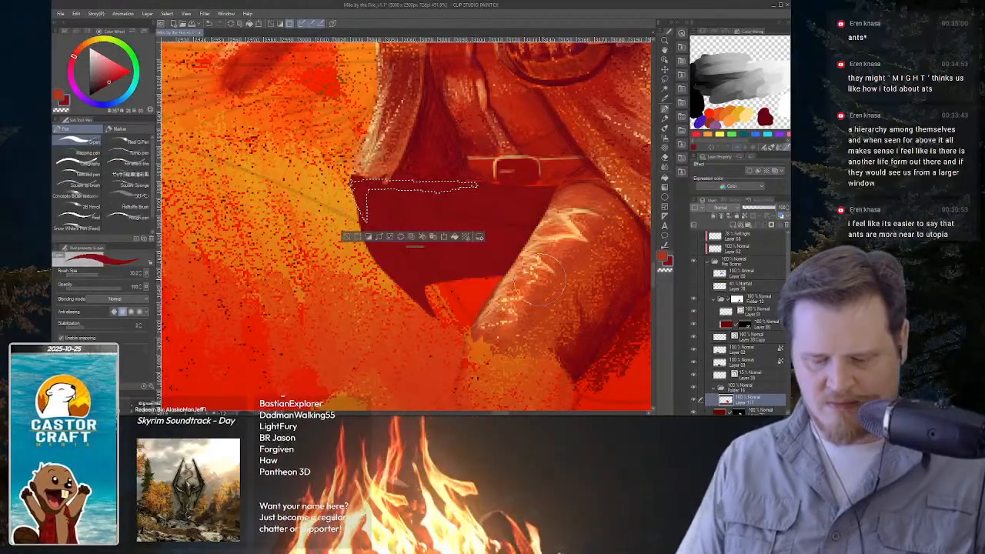
key(i)
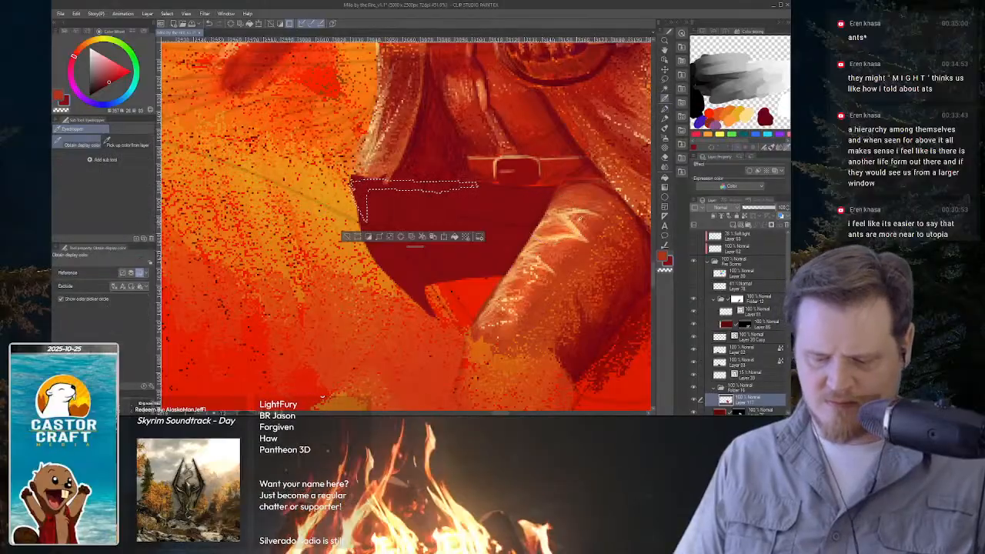
drag(572, 217, 369, 129)
key(p)
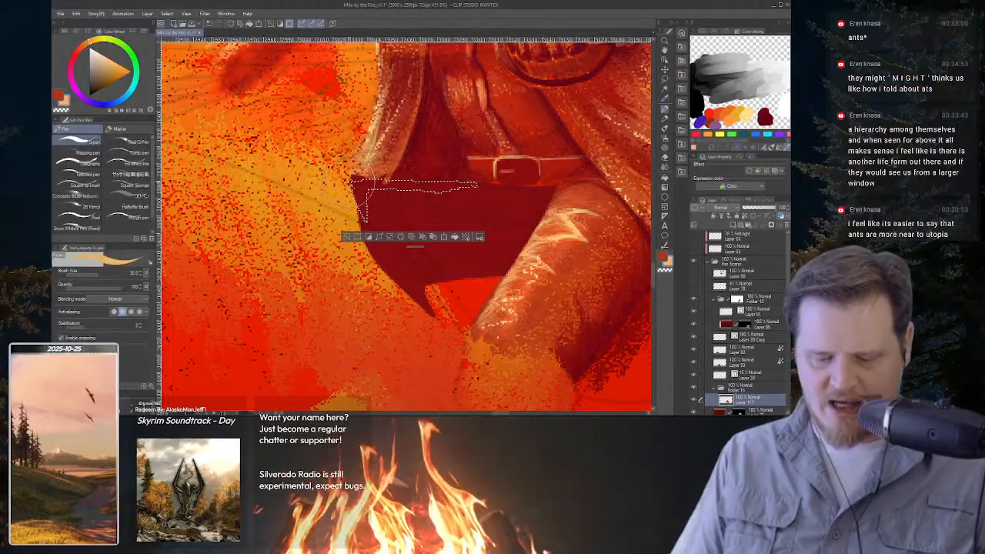
drag(352, 183, 479, 187)
Clear the selection around the pale orange strip and reduce the pen to size 7.
scroll(573, 237, down, 6)
mouse_move(582, 231)
mouse_down()
mouse_move(484, 228)
mouse_move(545, 339)
mouse_move(535, 296)
mouse_move(542, 257)
mouse_move(504, 232)
mouse_move(527, 224)
mouse_up()
scroll(484, 228, up, 5)
drag(485, 277, 556, 201)
drag(504, 261, 510, 223)
drag(497, 248, 519, 224)
click(522, 202)
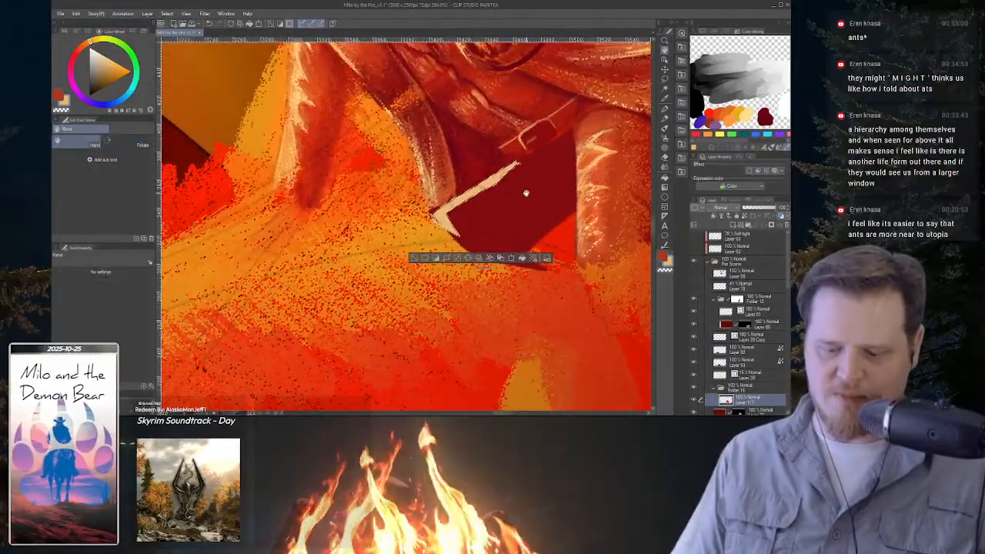
click(506, 216)
key(p)
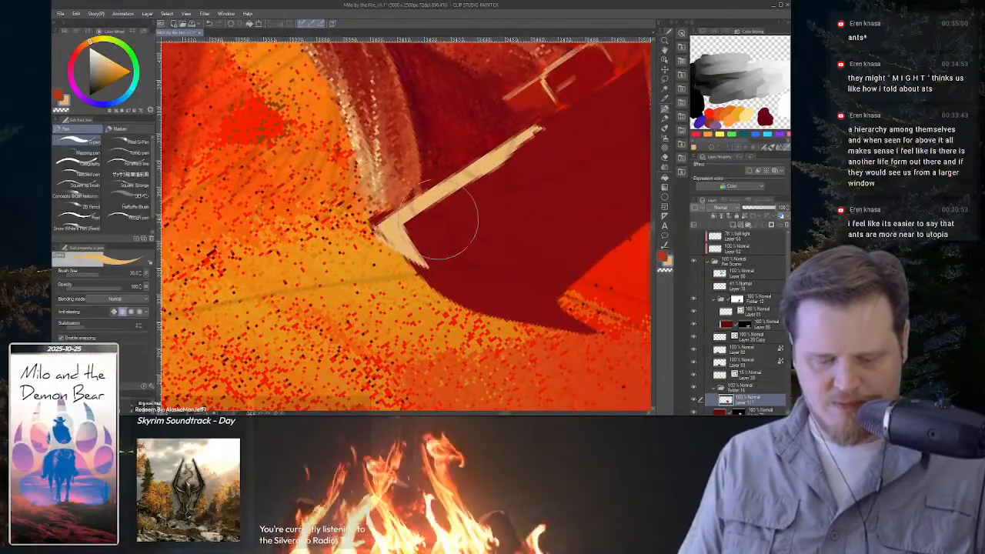
key(bracketleft)
key(bracketleft)
key(bracketleft)
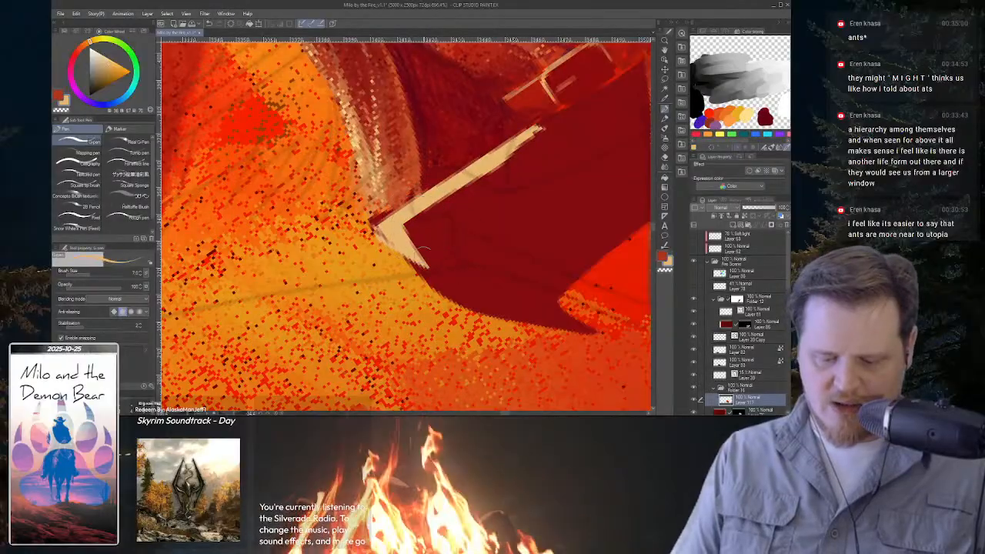
Sample the dark red and, with an enlarged flat dry brush, break up the short outer side of the pale strip.
key(r)
drag(426, 219, 402, 209)
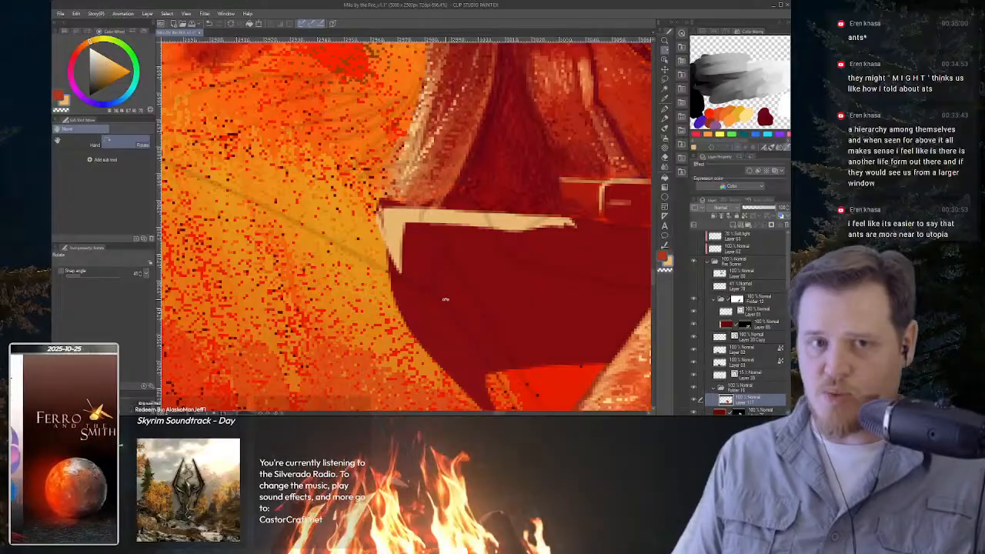
key(p)
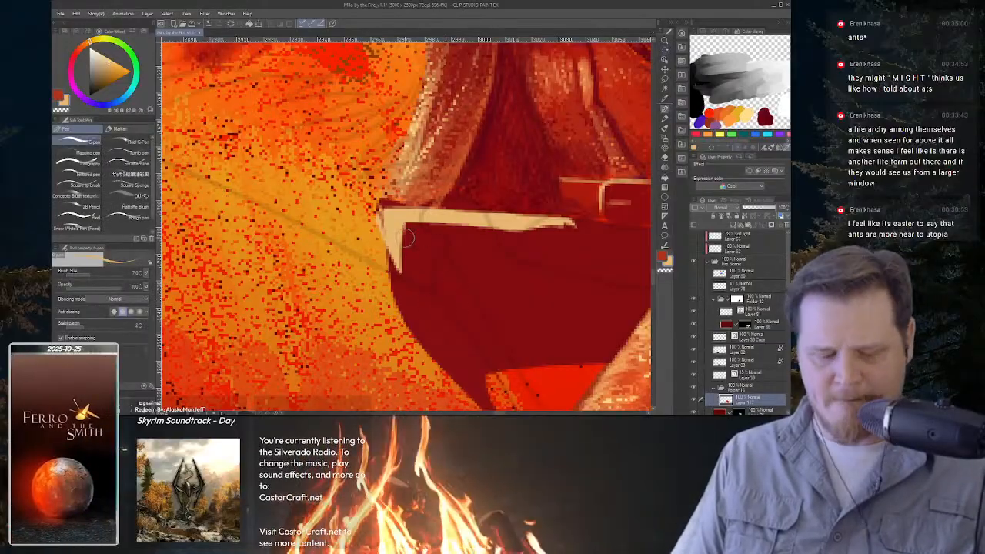
alt+click(415, 262)
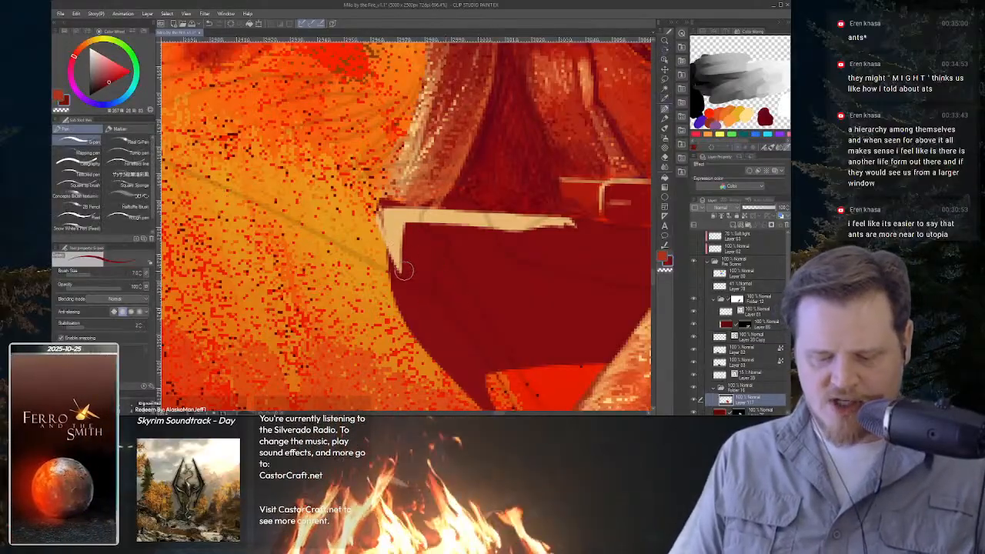
key(b)
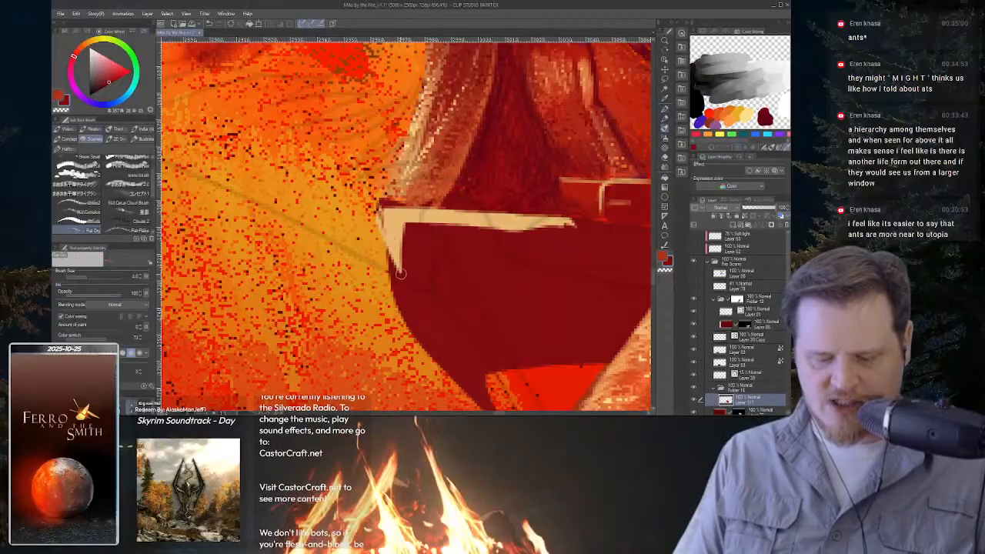
key(])
key(])
key(])
key(])
drag(403, 274, 395, 234)
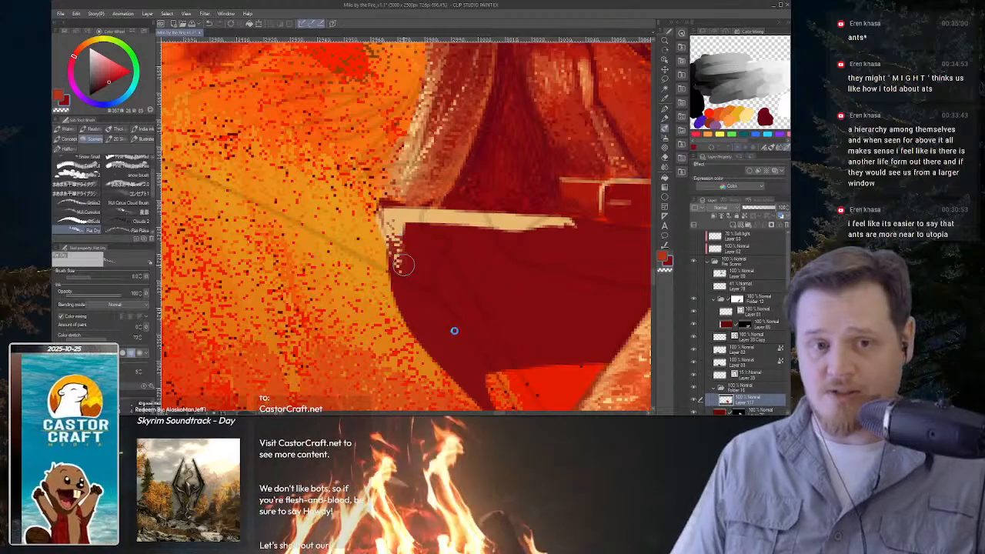
drag(488, 230, 483, 213)
Brush dry dark red texture along the inner edge of the pale strip's long side down to its corner.
key(space)
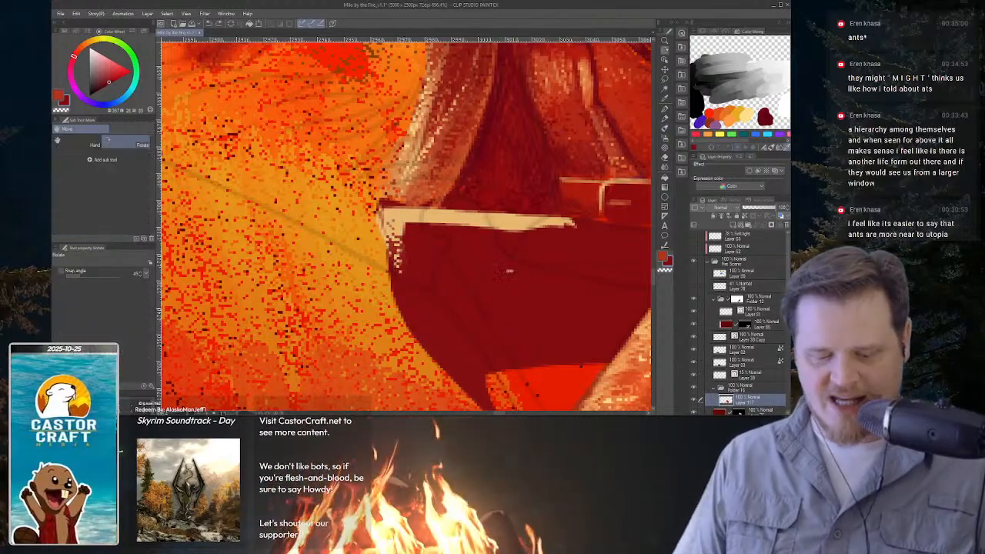
mouse_move(538, 248)
mouse_down()
mouse_move(400, 292)
mouse_move(438, 211)
mouse_move(408, 300)
mouse_move(469, 165)
mouse_up()
drag(400, 293, 476, 132)
mouse_move(435, 219)
mouse_down()
mouse_move(473, 135)
mouse_move(471, 147)
mouse_up()
mouse_move(442, 196)
mouse_down()
mouse_move(471, 126)
mouse_move(431, 267)
mouse_up()
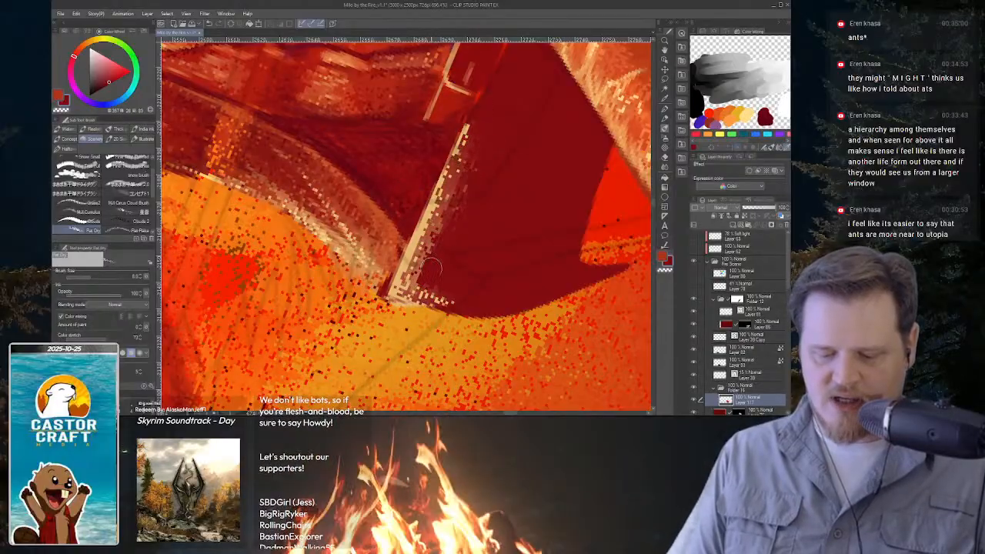
drag(468, 158, 436, 227)
drag(425, 267, 434, 242)
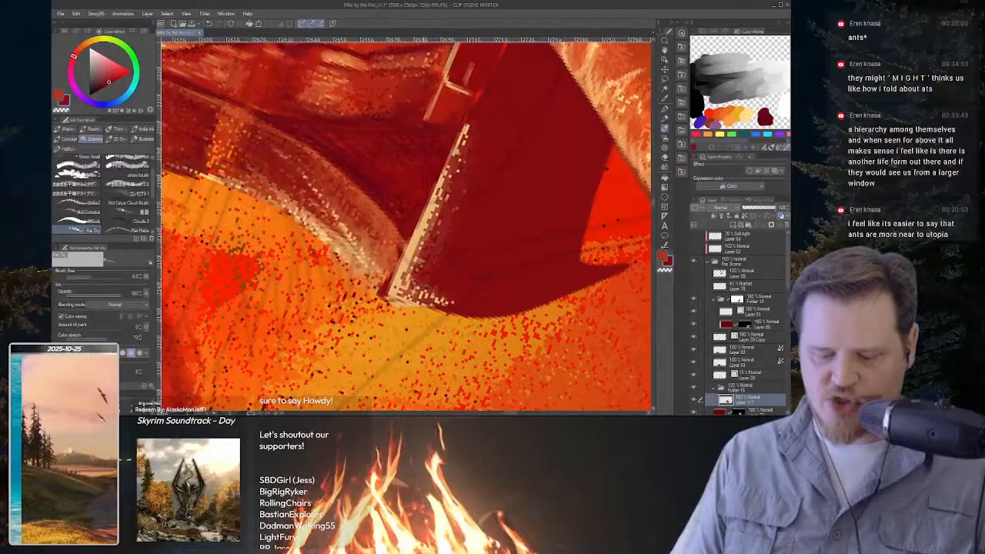
mouse_move(424, 292)
mouse_down()
mouse_move(461, 308)
mouse_move(416, 290)
mouse_up()
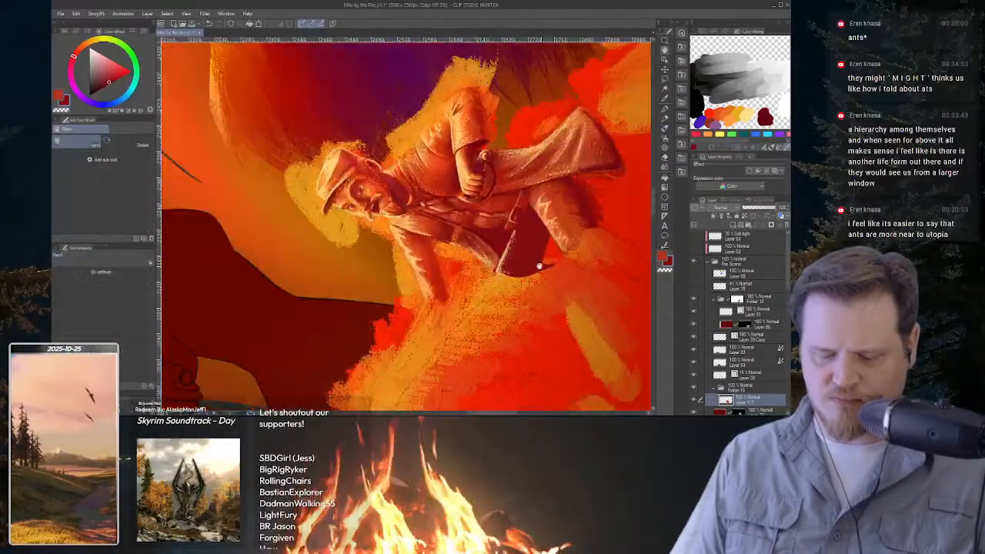
Sample light orange from the thigh highlight and extend the strip with a thin pen line along the belt buckle's lower edge to the thigh.
drag(544, 266, 431, 308)
drag(408, 265, 468, 231)
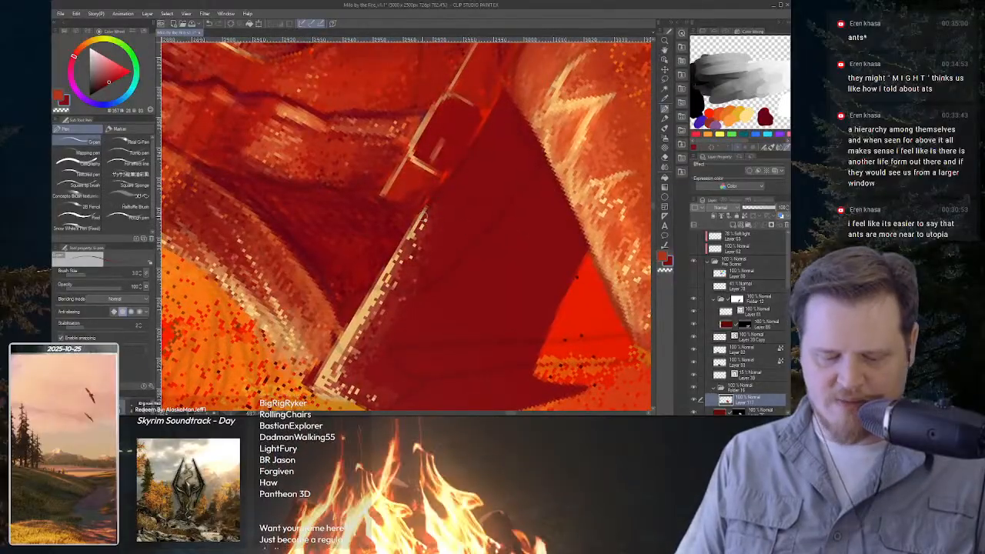
key(x)
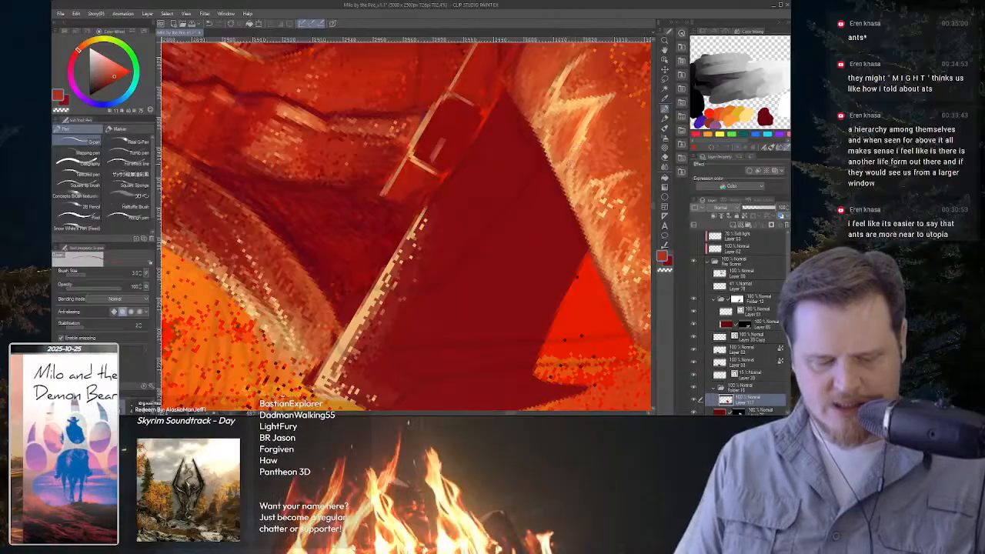
alt+click(580, 139)
drag(423, 214, 445, 175)
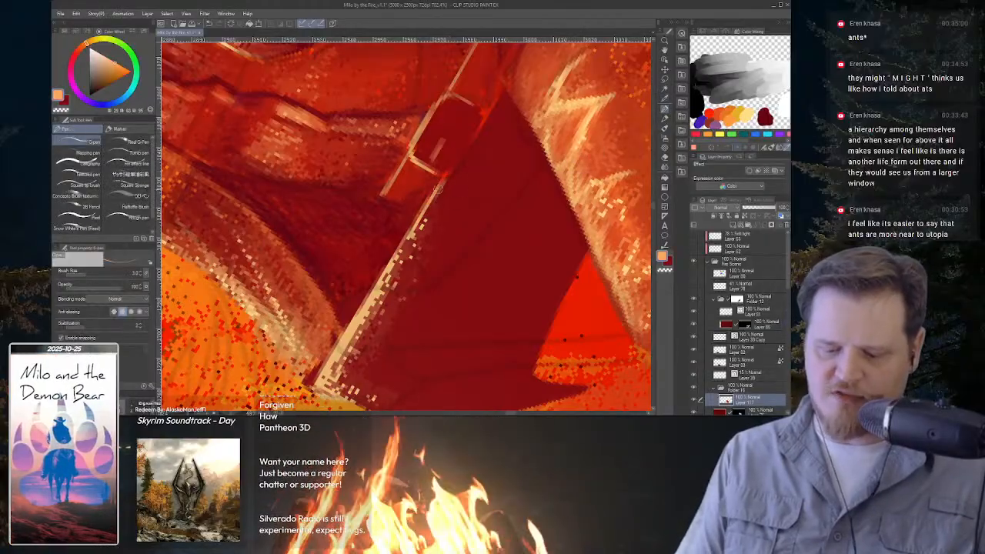
drag(444, 177, 497, 89)
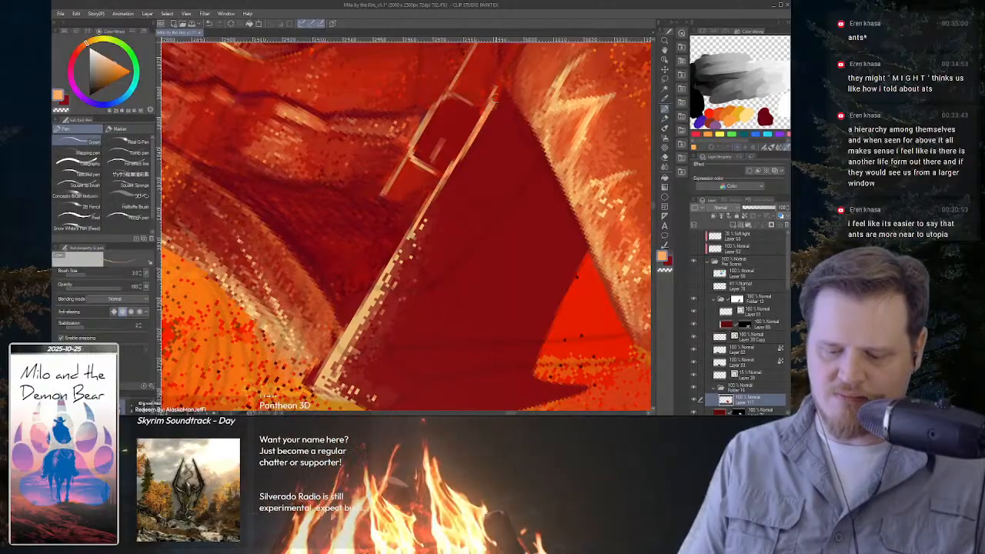
Sample a red from the coat folds and mute the part of the orange line beneath the buckle with it.
key(alt)
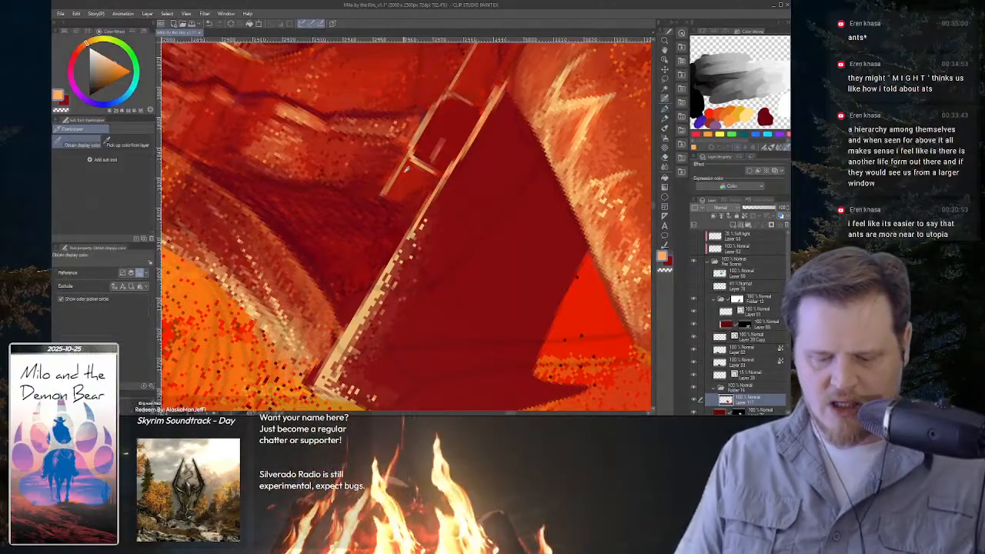
alt+click(319, 150)
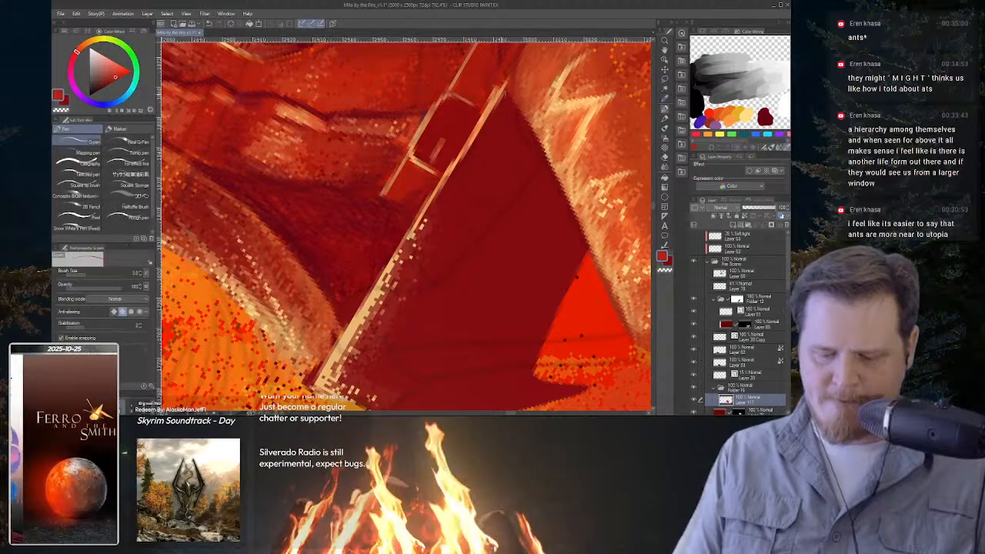
drag(499, 84, 455, 163)
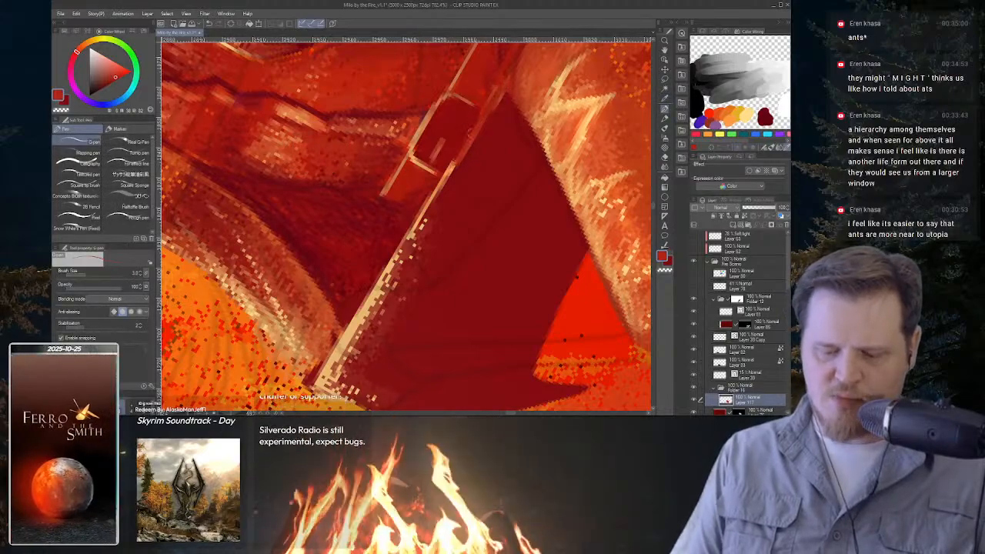
Shade the part of the dark area directly beneath the belt buckle and beside the thigh with red pen strokes.
key(shift+space)
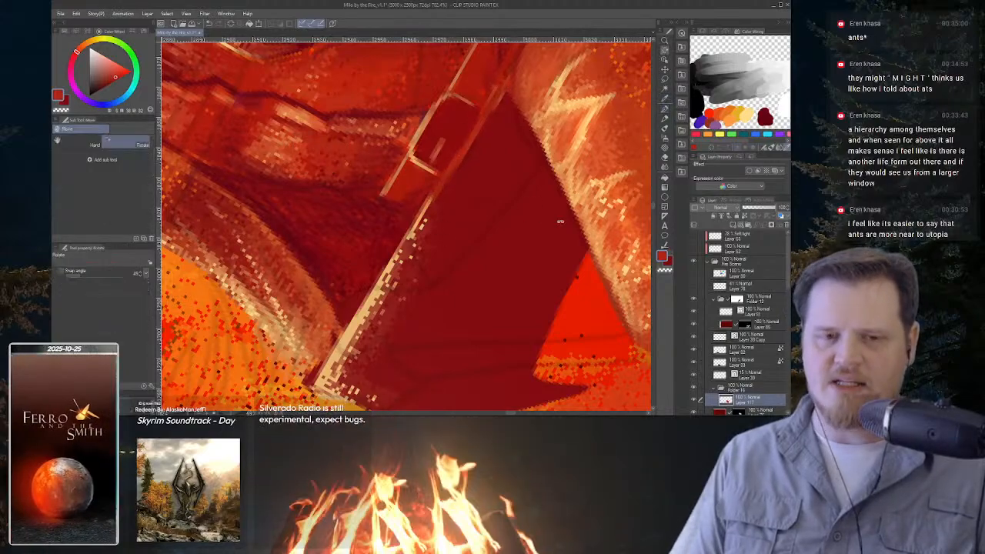
drag(547, 219, 487, 335)
drag(510, 266, 450, 292)
drag(490, 285, 497, 257)
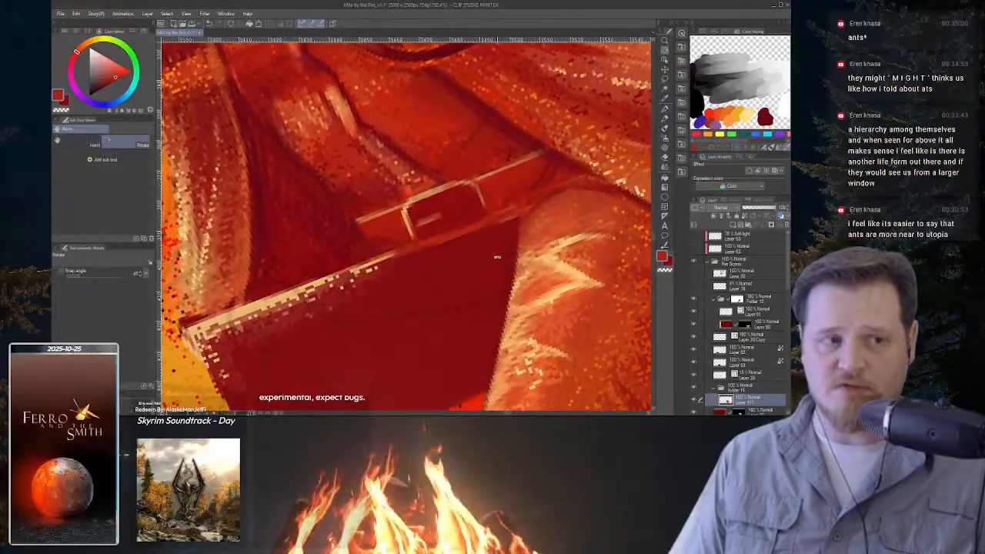
key(p)
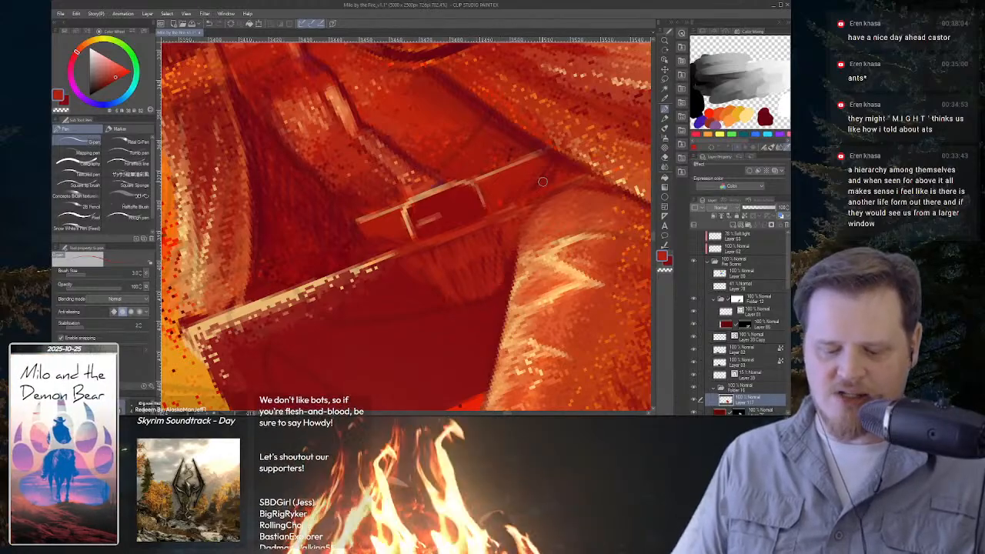
key(b)
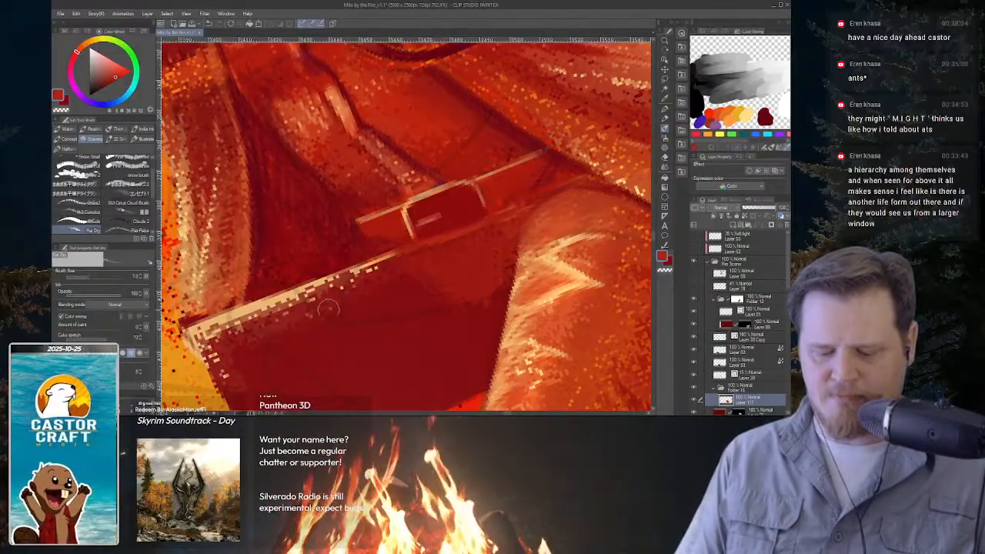
Blend the speckles along the pale strip's inner edge and corner into the dark red with a smaller Blend brush.
drag(527, 305, 492, 211)
mouse_move(527, 258)
mouse_down()
mouse_move(516, 290)
mouse_move(539, 262)
mouse_up()
drag(545, 254, 530, 207)
drag(473, 230, 483, 241)
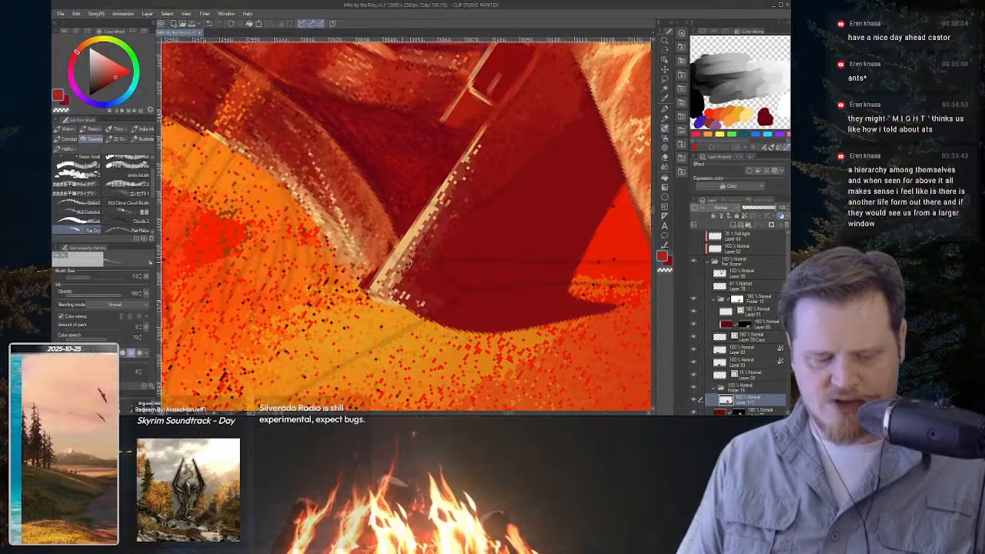
key(j)
mouse_move(400, 258)
mouse_down()
mouse_move(409, 283)
mouse_move(402, 292)
mouse_move(465, 181)
mouse_up()
key(bracketleft)
key(ctrl+z)
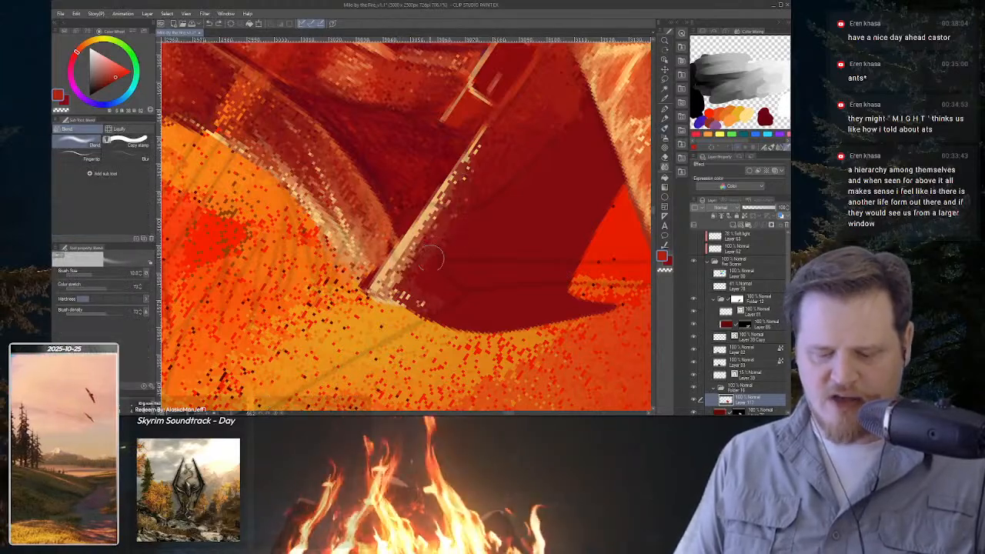
key(bracketleft)
drag(391, 282, 473, 160)
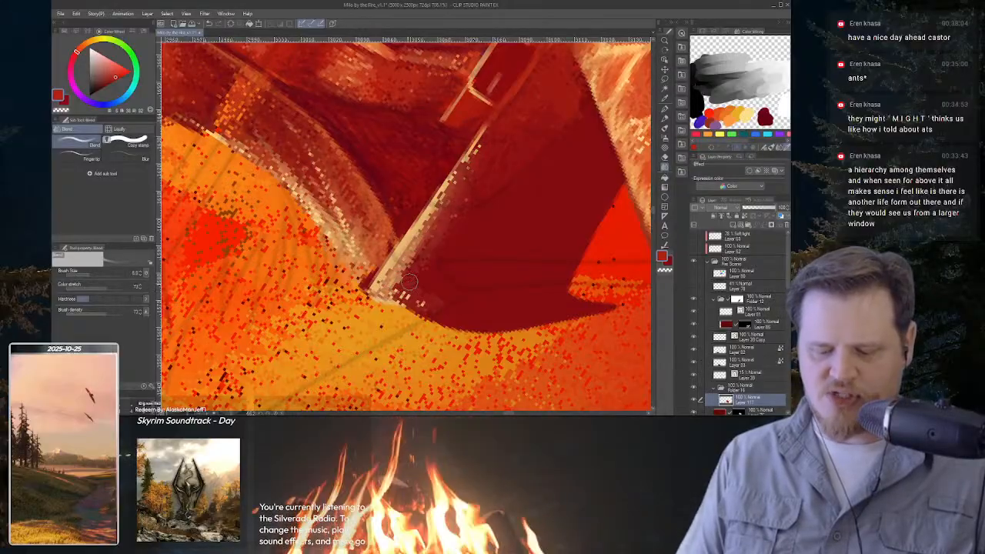
drag(405, 294, 420, 305)
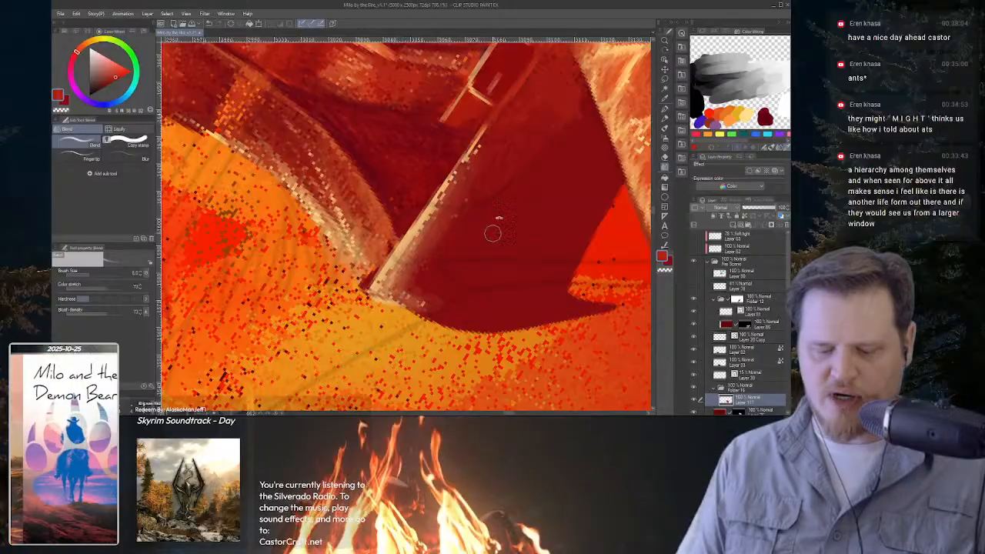
mouse_move(493, 233)
mouse_down()
mouse_move(477, 326)
mouse_move(494, 210)
mouse_up()
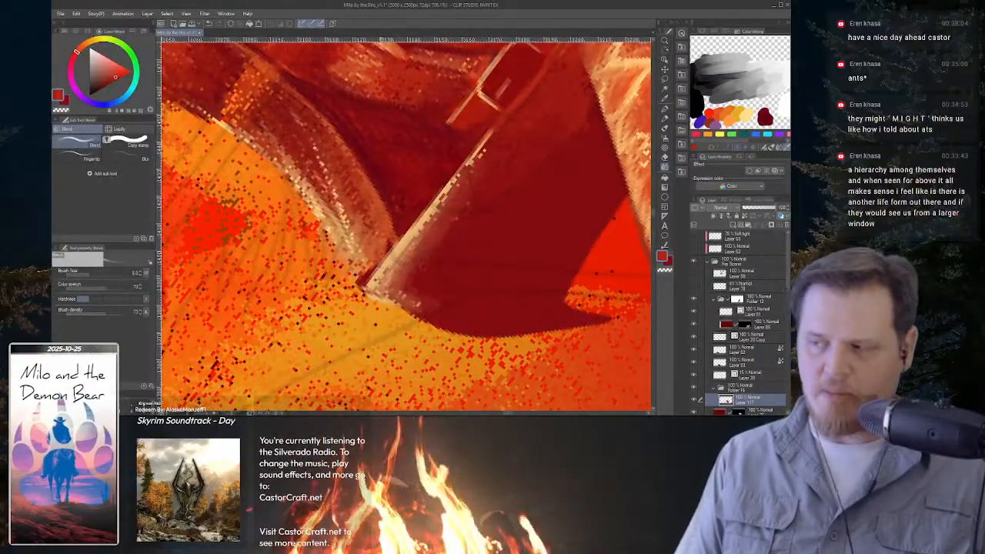
key(p)
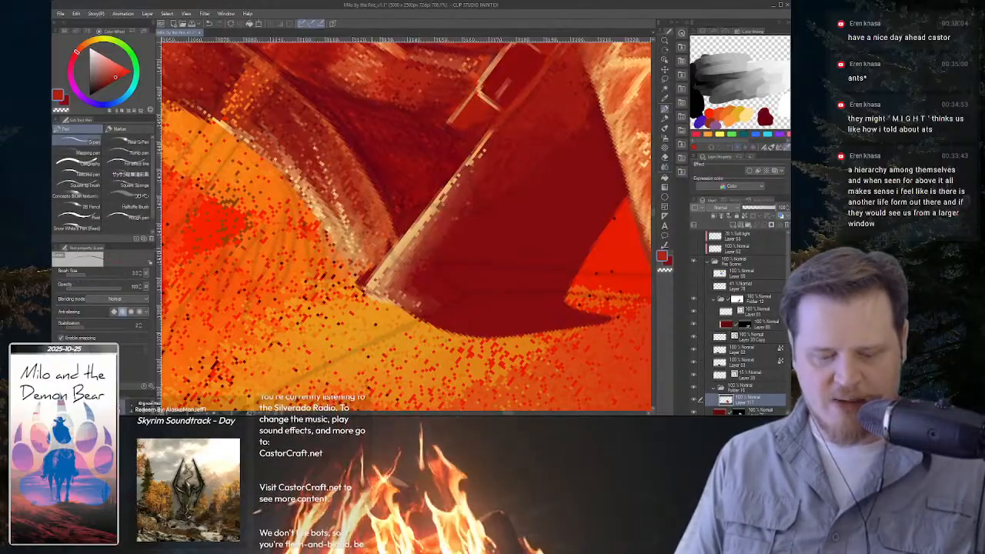
Sample a muted orange beside the pale strip, touch up the strip's edge, and add short fold highlights beneath the belt buckle with the pen.
key(b)
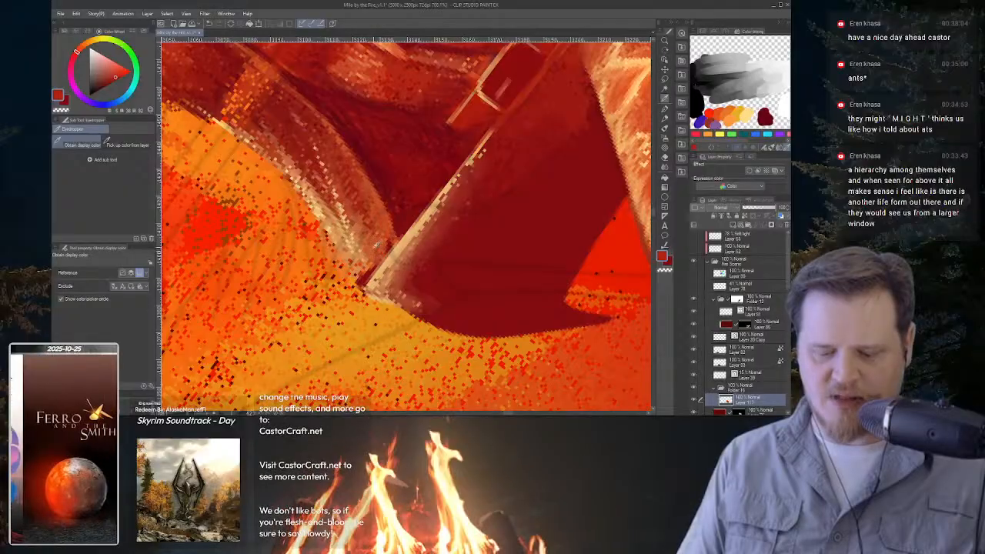
alt+click(374, 249)
key(p)
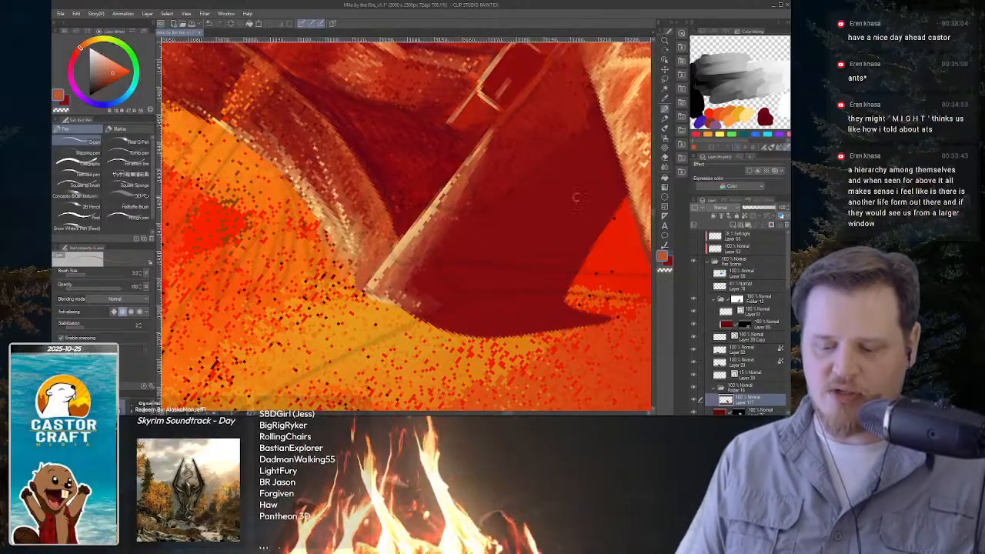
key(shift+space)
mouse_move(562, 269)
mouse_down()
mouse_move(524, 335)
mouse_move(576, 180)
mouse_move(500, 208)
mouse_move(416, 259)
mouse_move(429, 255)
mouse_move(440, 273)
mouse_up()
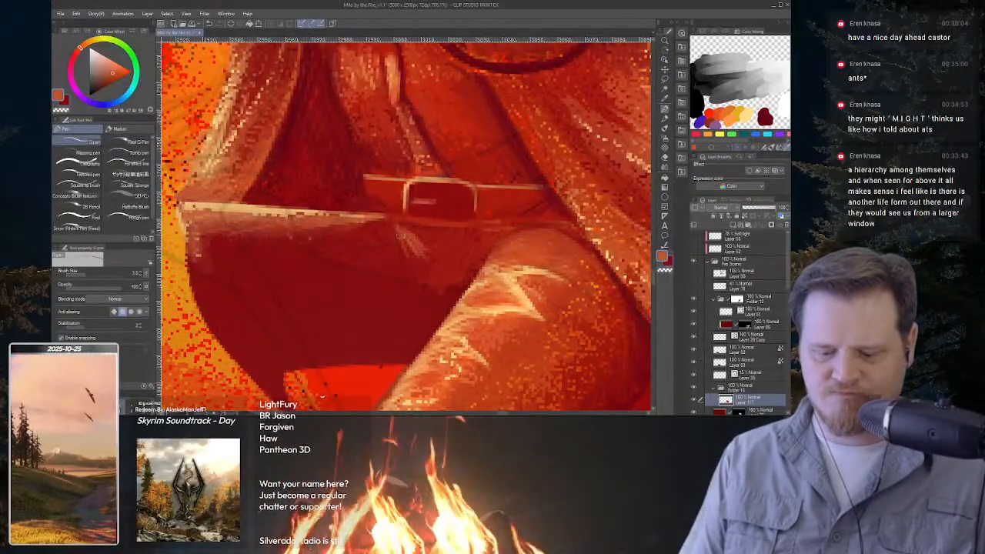
mouse_move(399, 235)
mouse_down()
mouse_move(384, 223)
mouse_move(364, 226)
mouse_move(433, 240)
mouse_move(402, 224)
mouse_up()
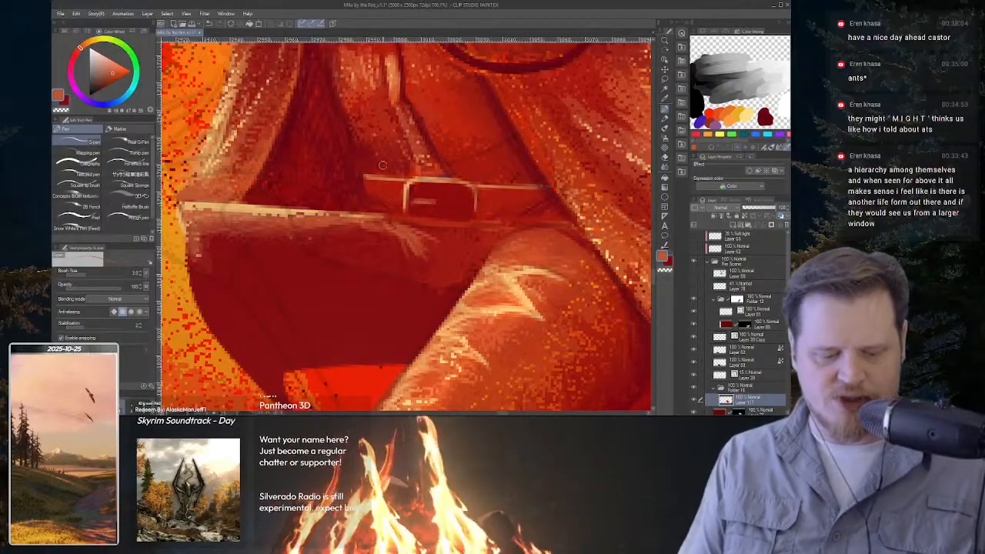
Sample reds and dark reds from the shirt folds and touch up the belt's end and the area beneath the buckle with pen strokes.
alt+click(378, 187)
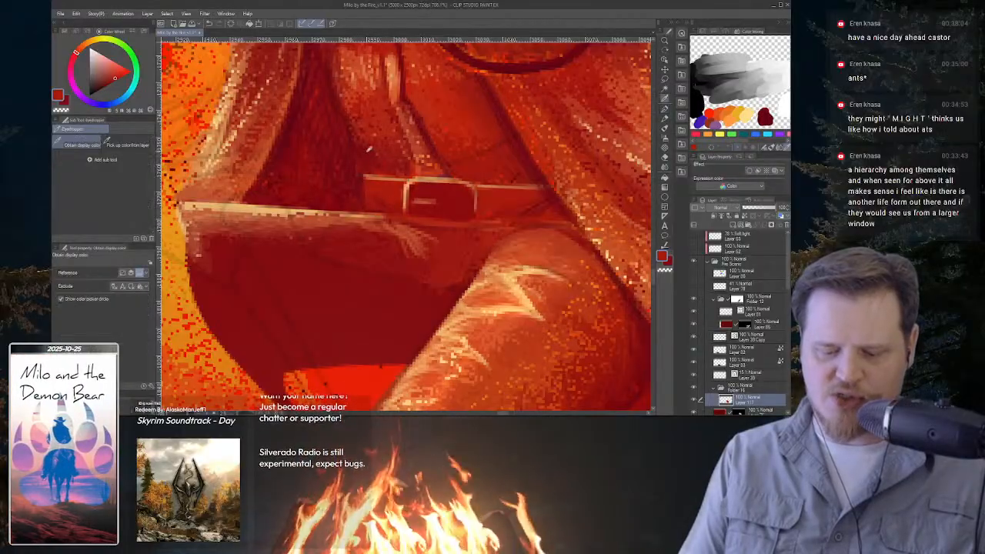
alt+click(370, 154)
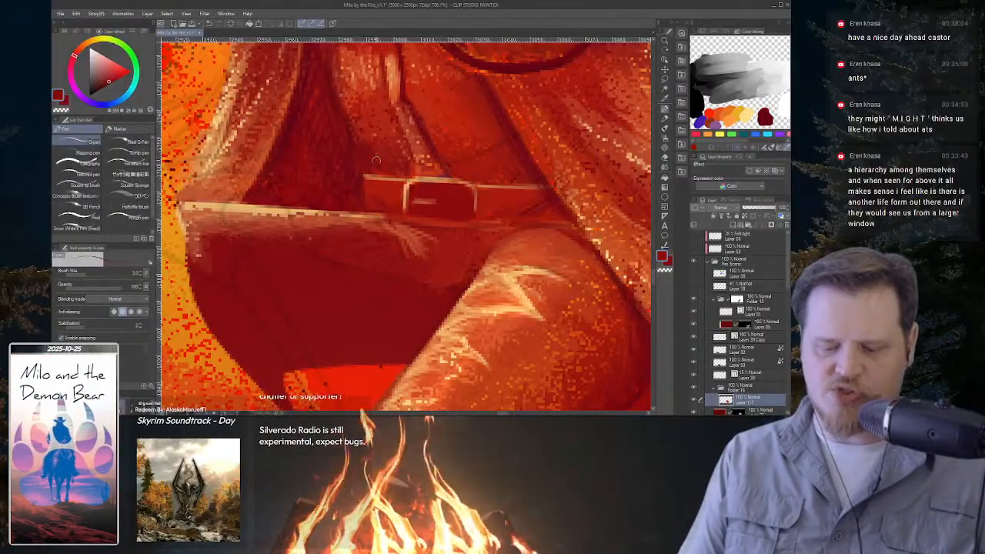
key(alt)
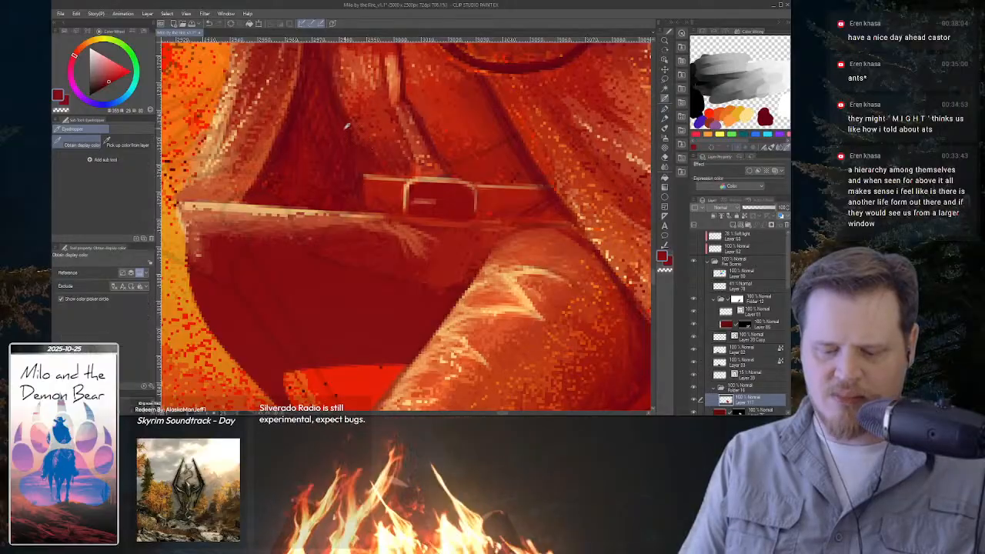
alt+click(346, 127)
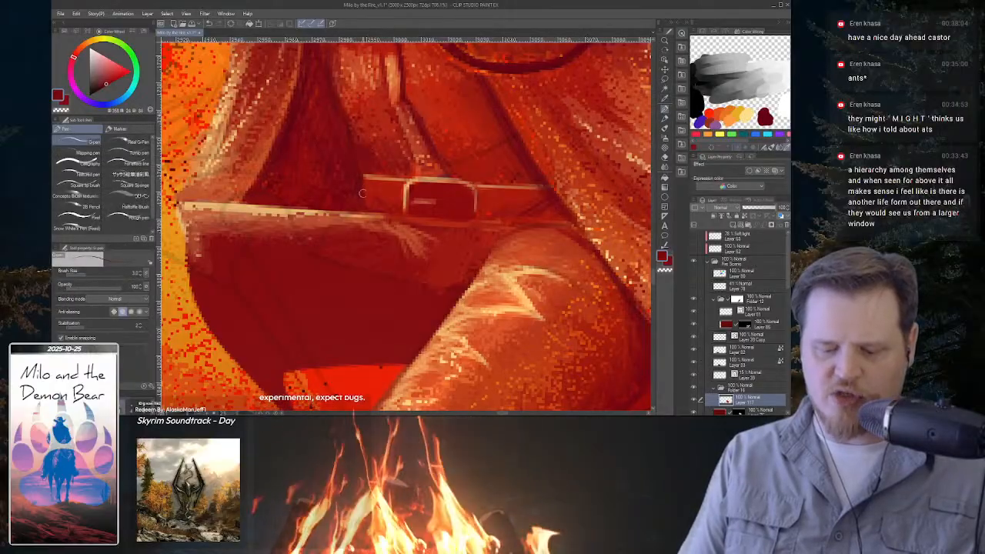
alt+click(386, 129)
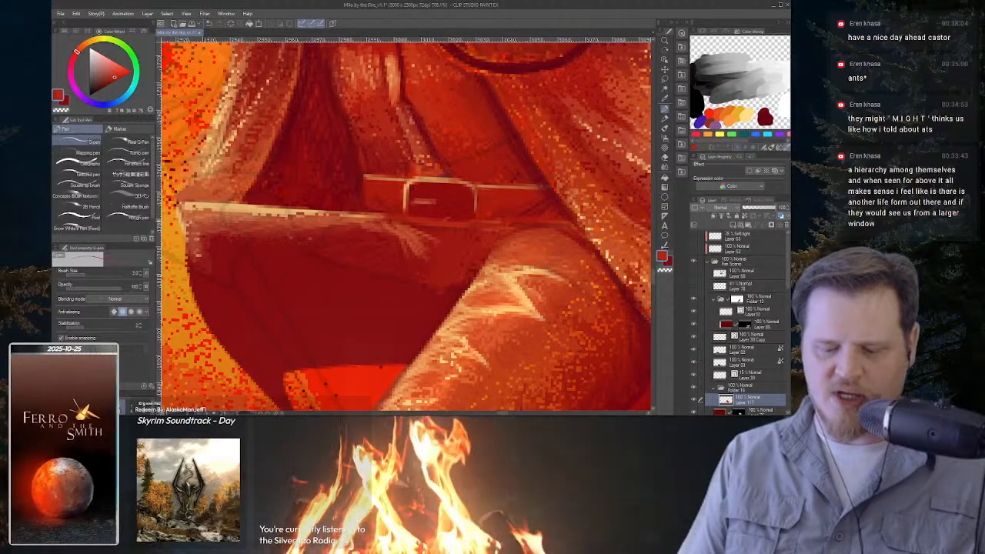
mouse_move(465, 220)
mouse_down()
mouse_move(420, 220)
mouse_move(471, 217)
mouse_up()
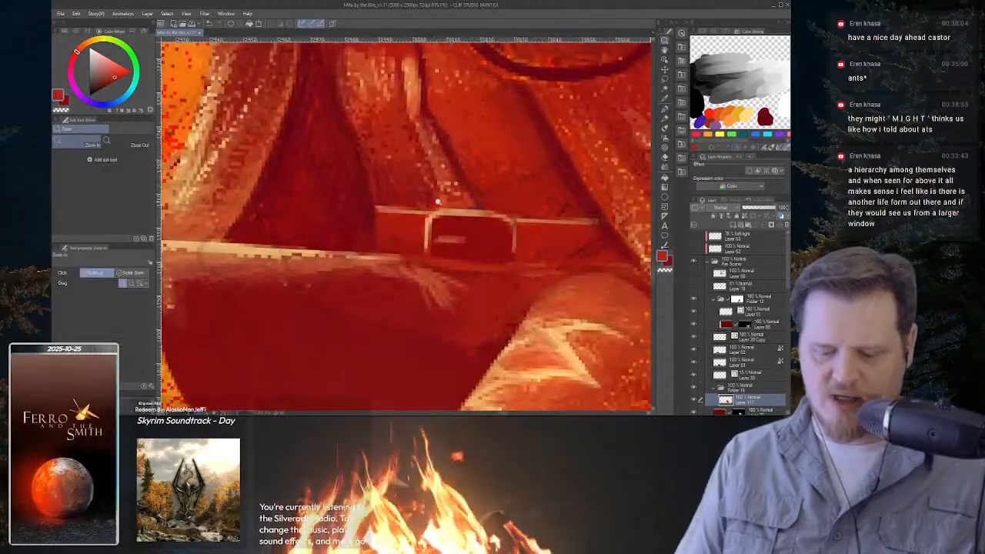
key(p)
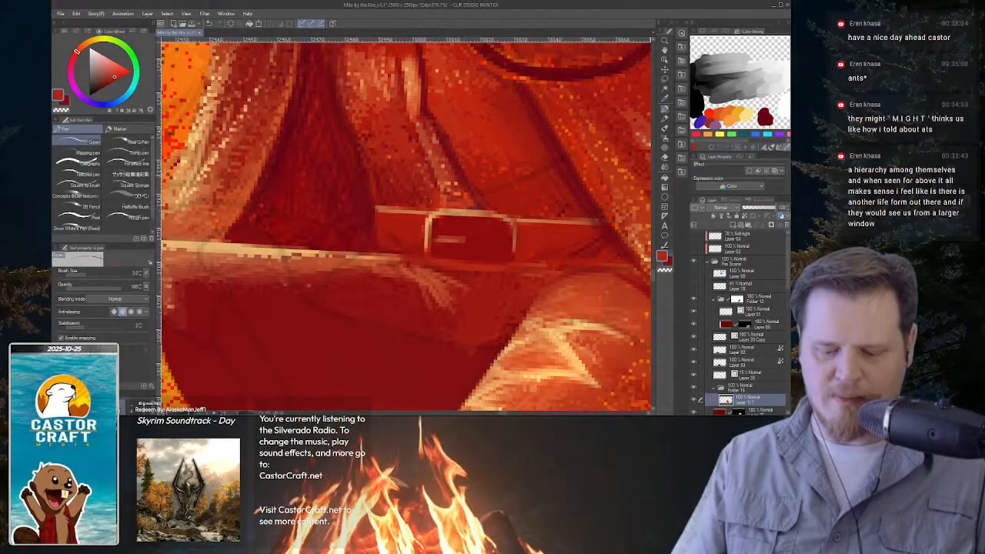
Sample the orange of the fold highlight beneath the belt buckle and extend it down toward the thigh with soft pen strokes.
scroll(479, 238, down, 6)
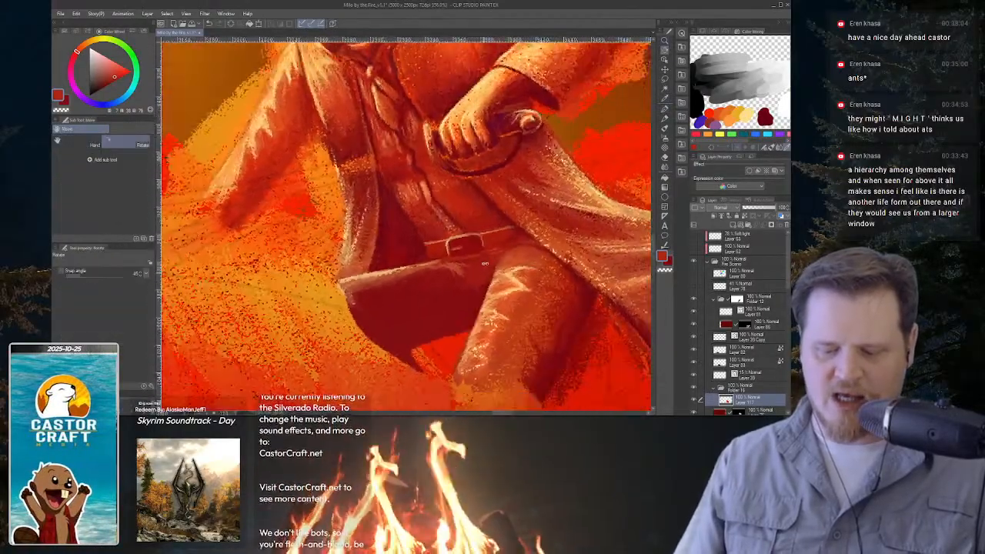
scroll(481, 273, up, 6)
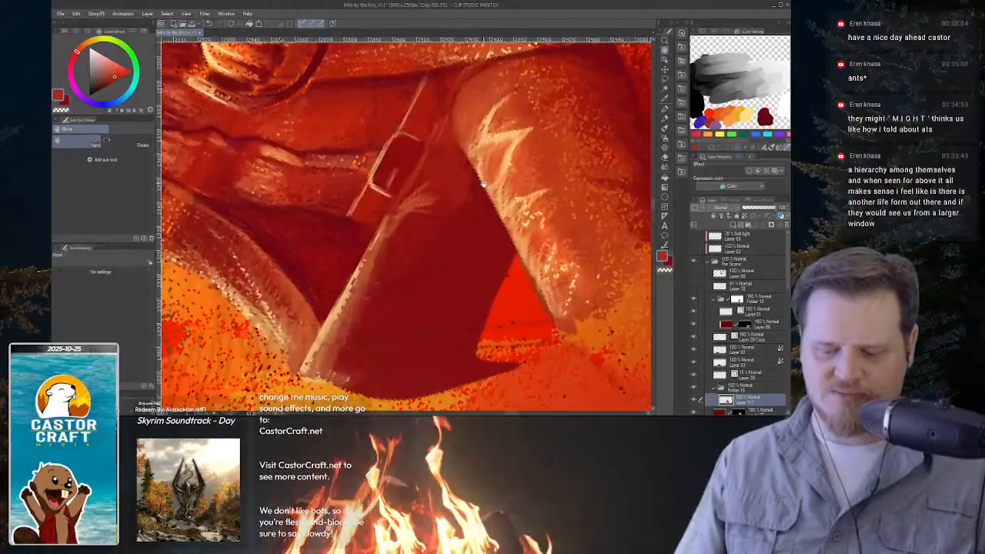
drag(502, 290, 429, 339)
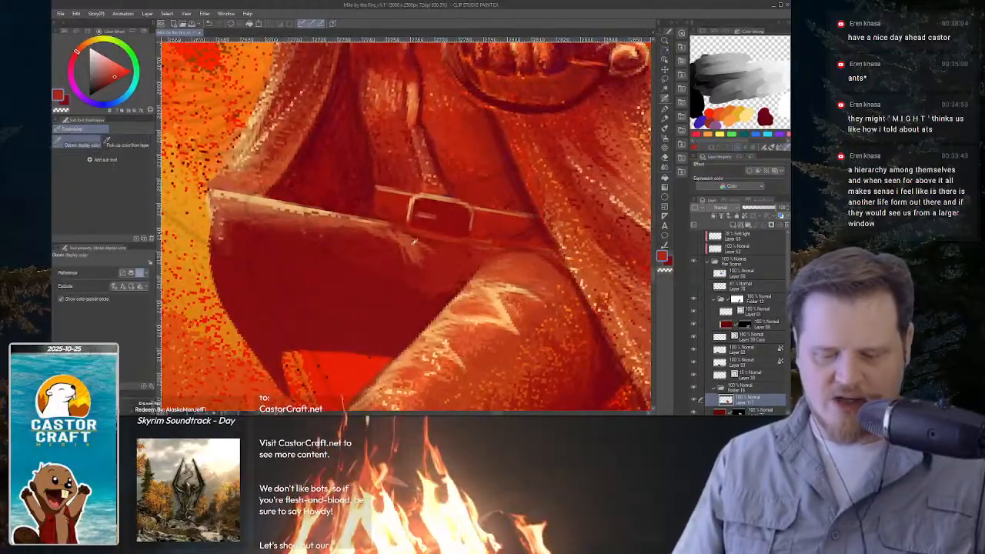
alt+click(414, 243)
mouse_move(414, 243)
mouse_down()
mouse_move(421, 274)
mouse_move(422, 239)
mouse_up()
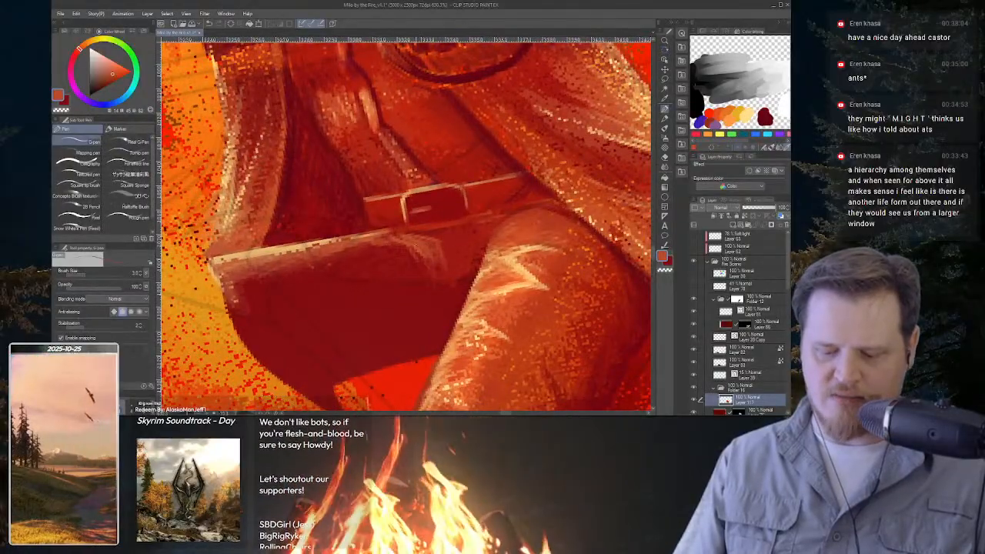
drag(447, 271, 447, 241)
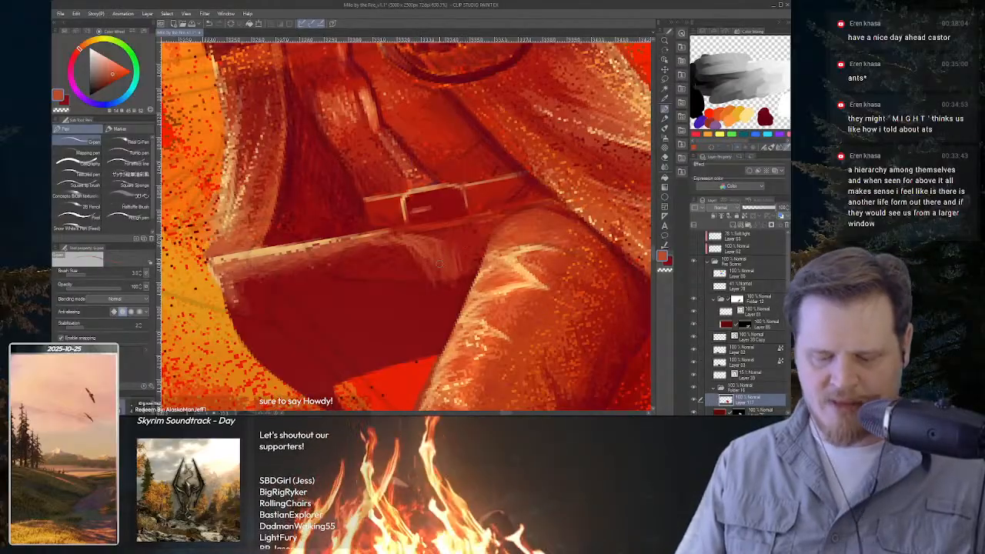
key(b)
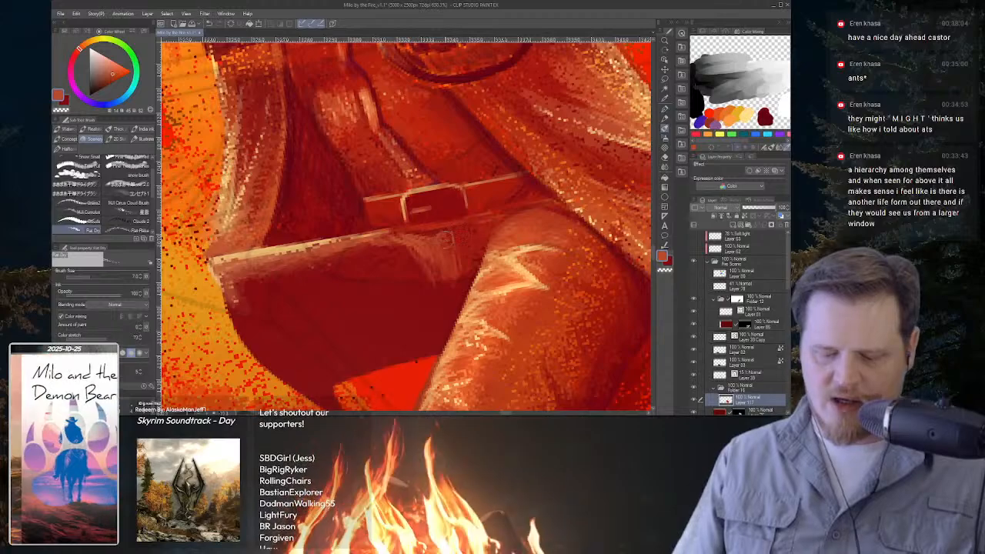